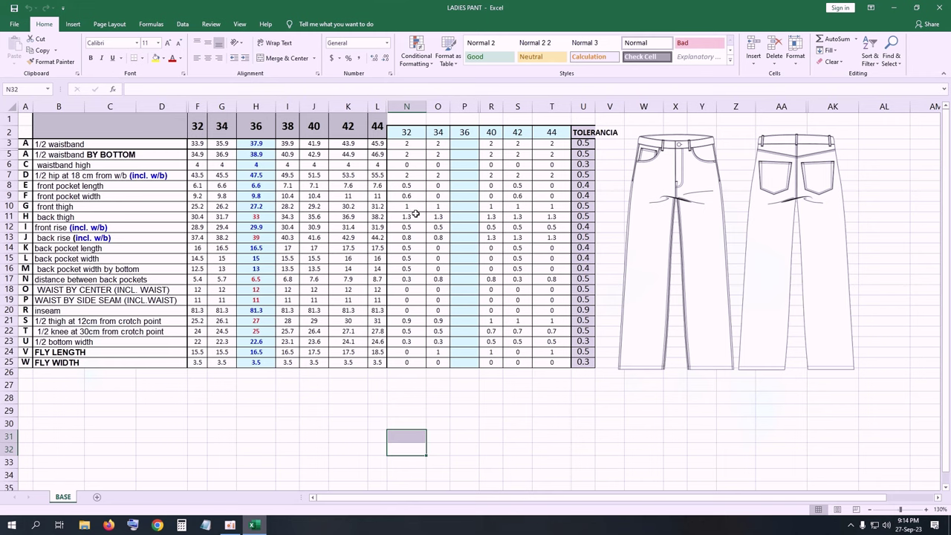
Step: Minimize the measurement workbook and open the folder LADIES PANT 27 9 23 on Local Disk (E:)
left_click(903, 7)
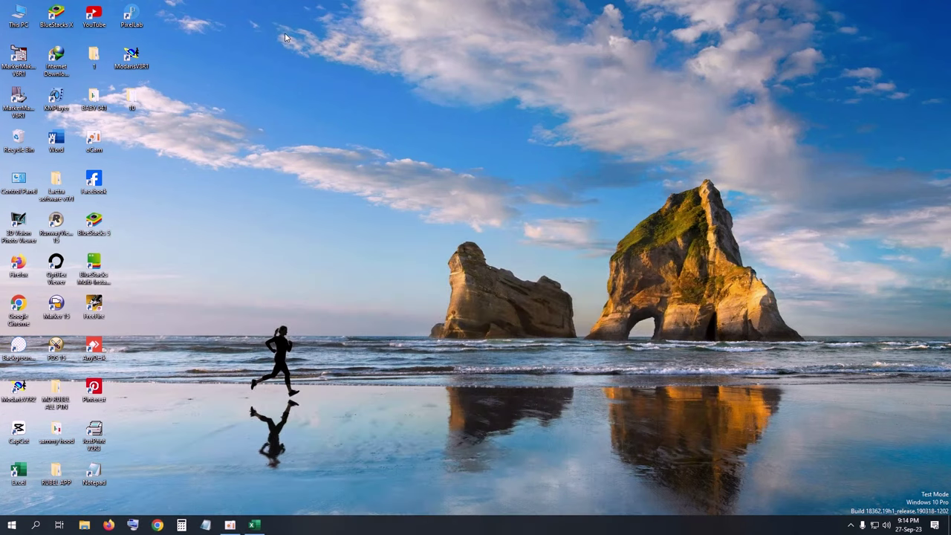
double_click(19, 15)
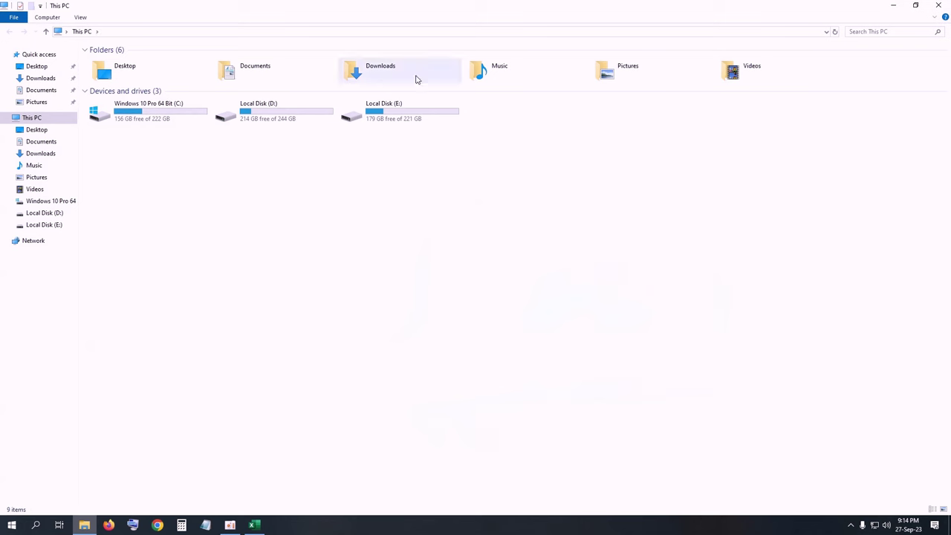
double_click(399, 109)
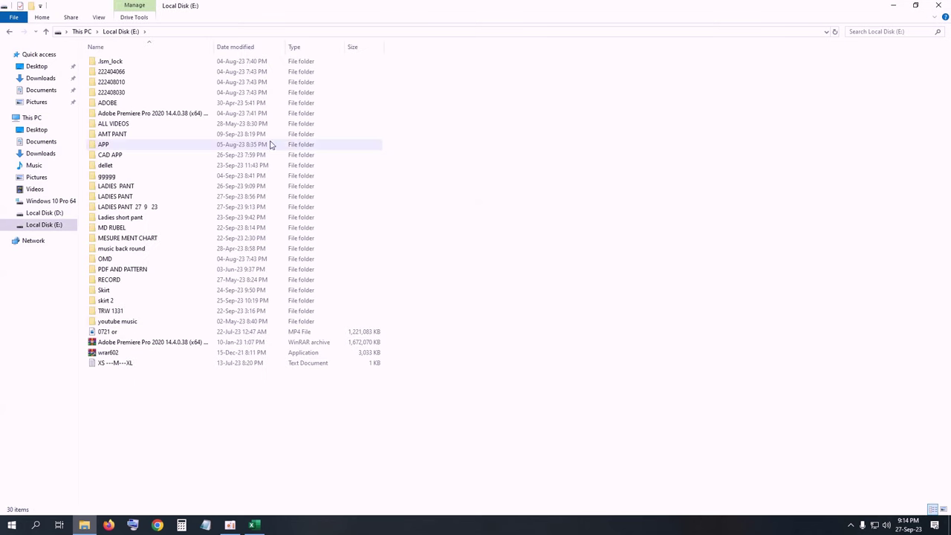
double_click(130, 207)
Step: Create a new text document in this folder and name it 32---36---42
right_click(321, 183)
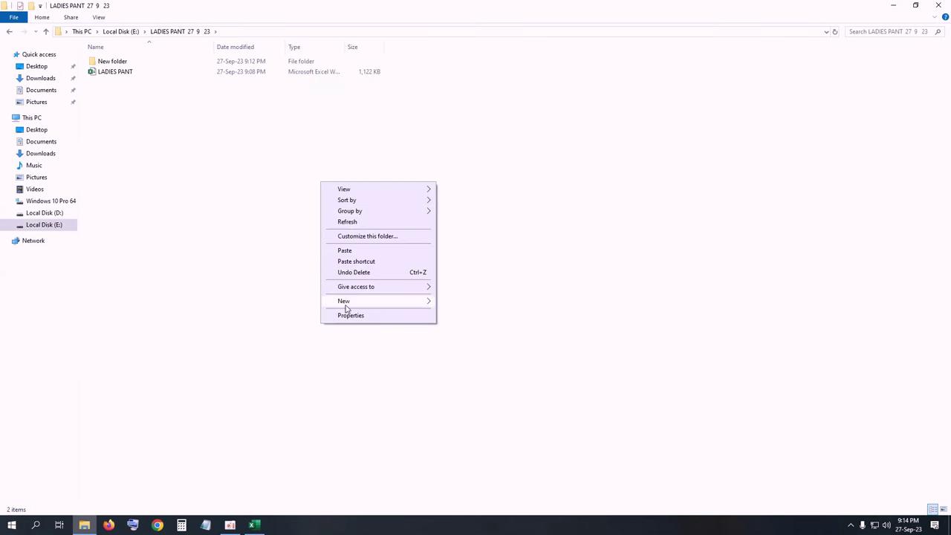
mouse_move(349, 301)
left_click(461, 436)
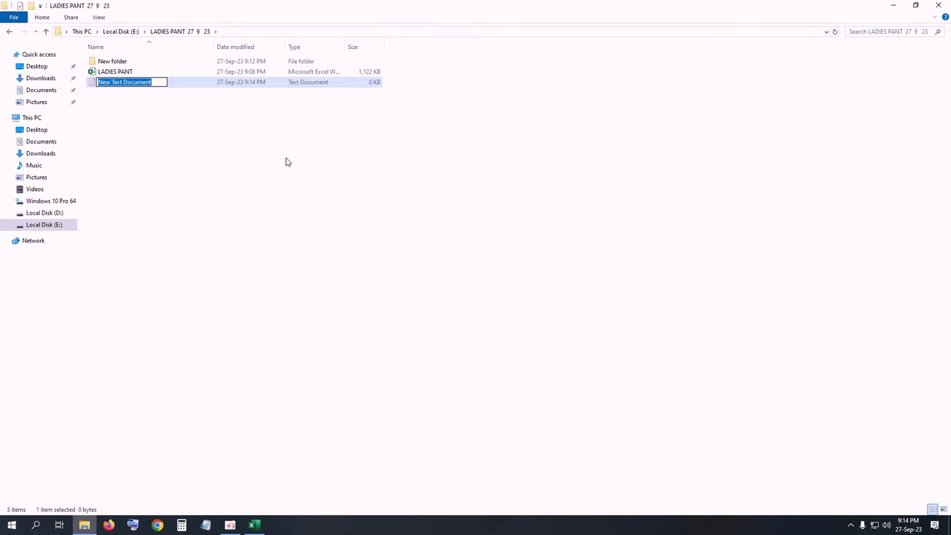
key("BackSpace")
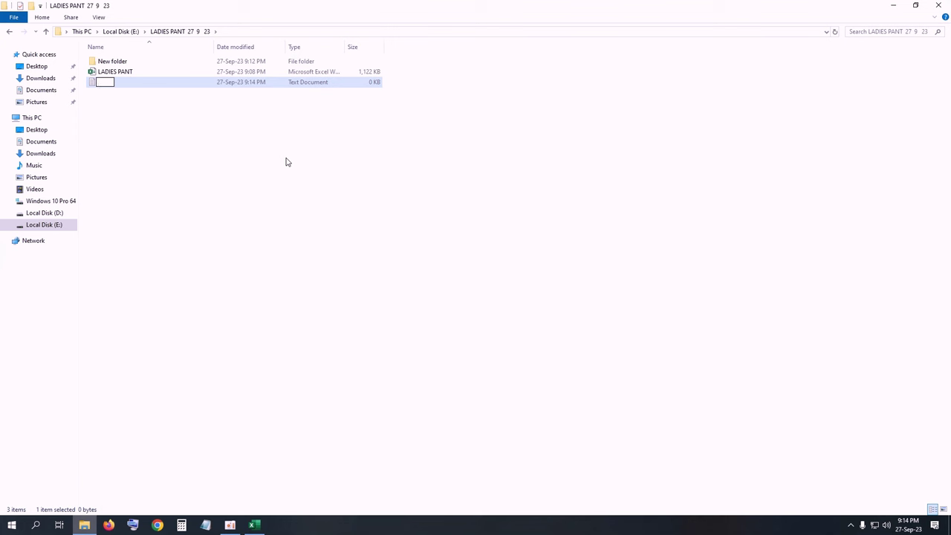
type("32---36---42")
key("Return")
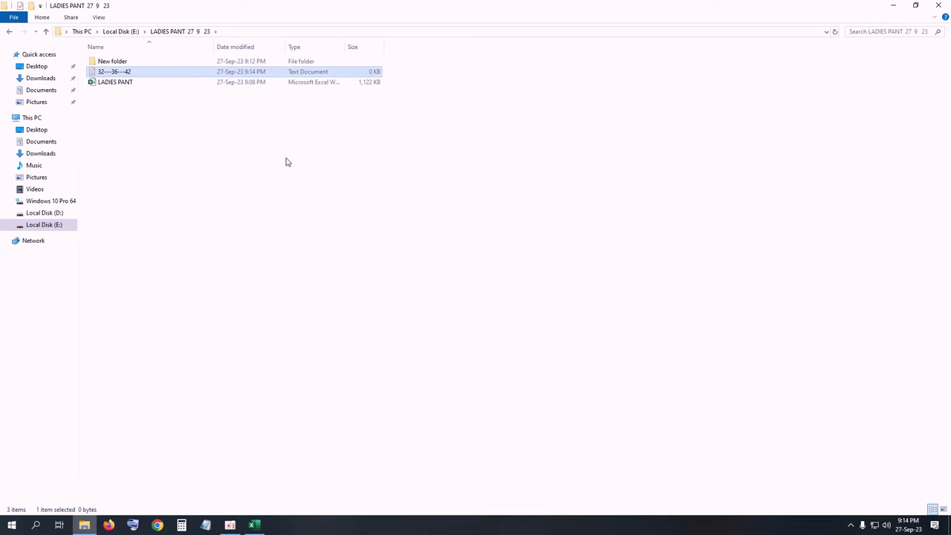
Step: Check the size range in the LADIES PANT workbook and rename the text document 32---36---44
left_click(255, 525)
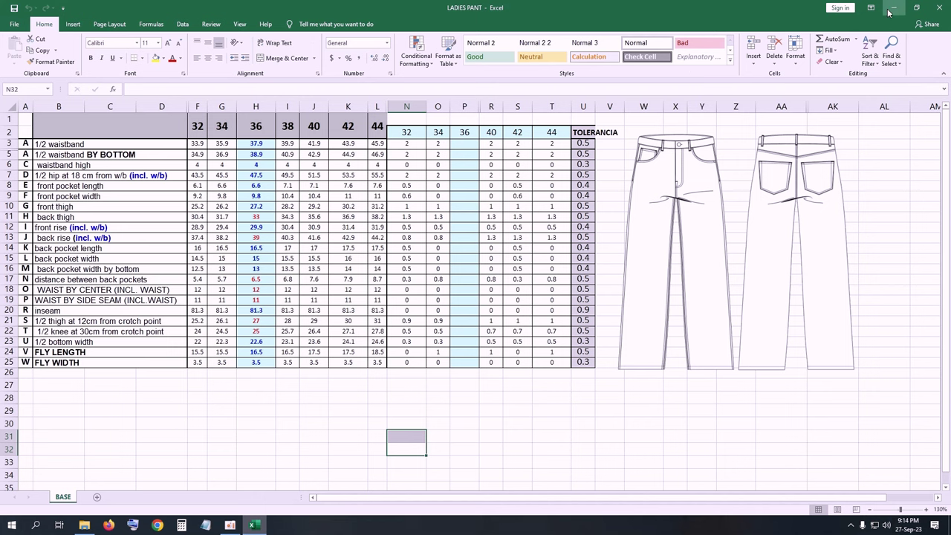
left_click(898, 8)
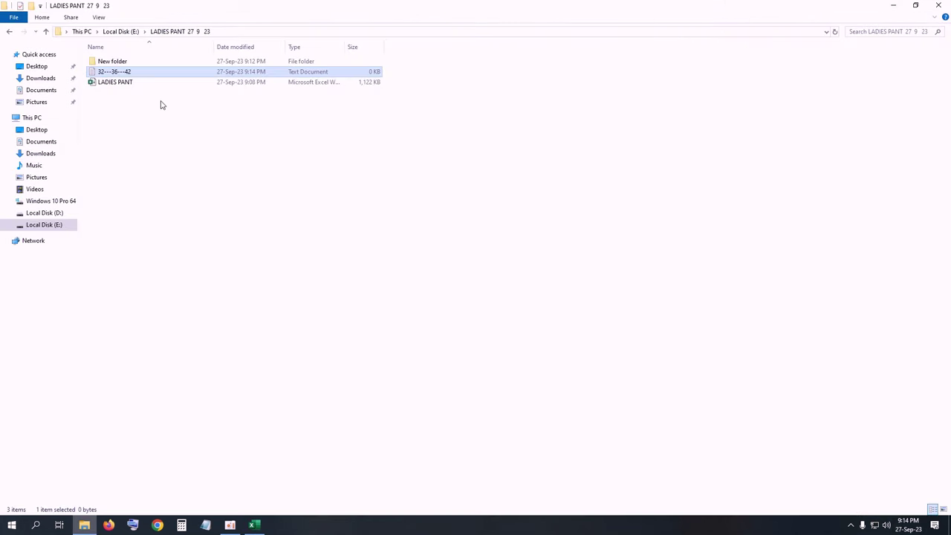
right_click(138, 73)
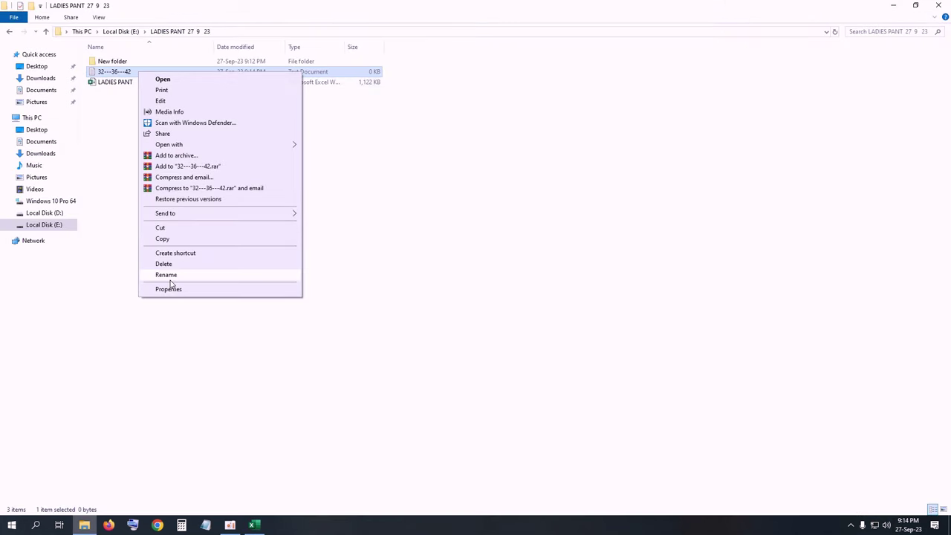
left_click(171, 274)
left_click(138, 71)
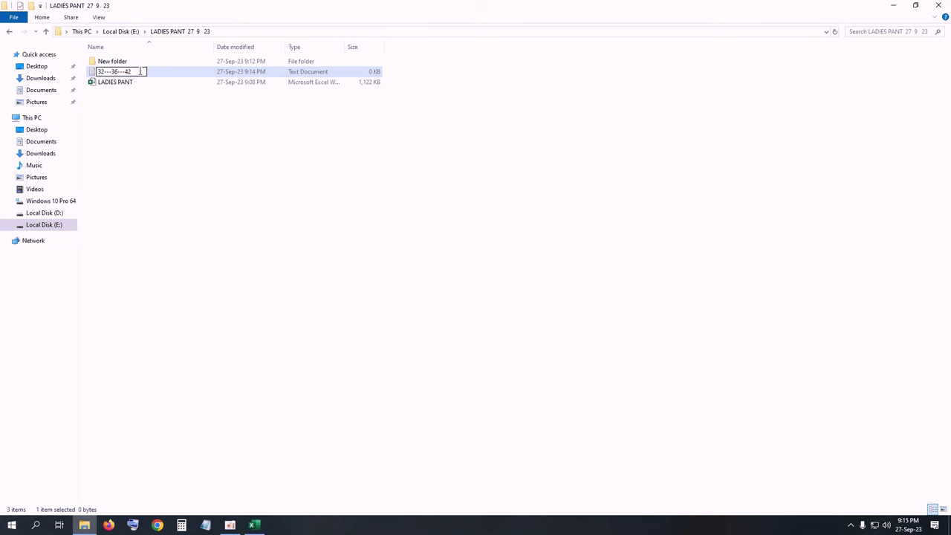
key("BackSpace")
type("4")
key("Return")
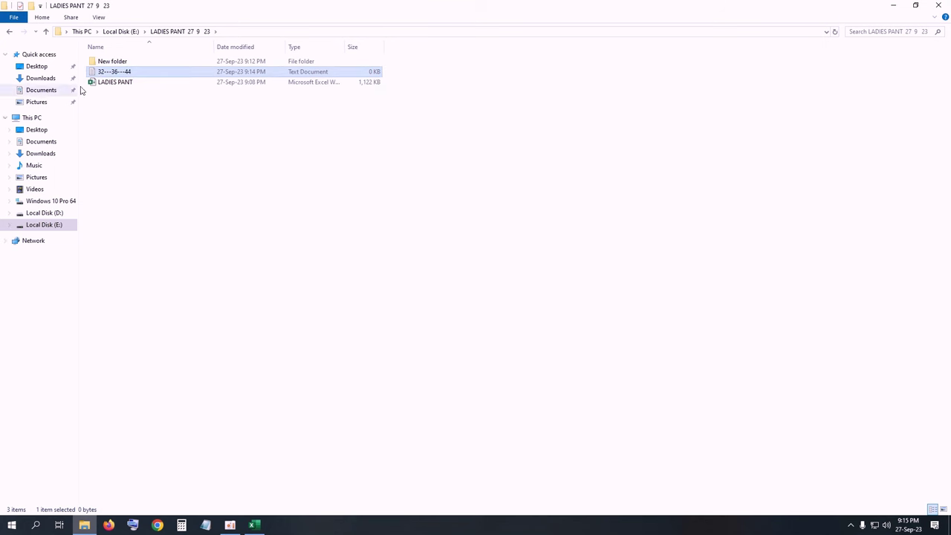
Step: Open the 32---36---44 text file and list the sizes 32, 34, *36, 38, 40, 42 and 44, one per line
double_click(119, 75)
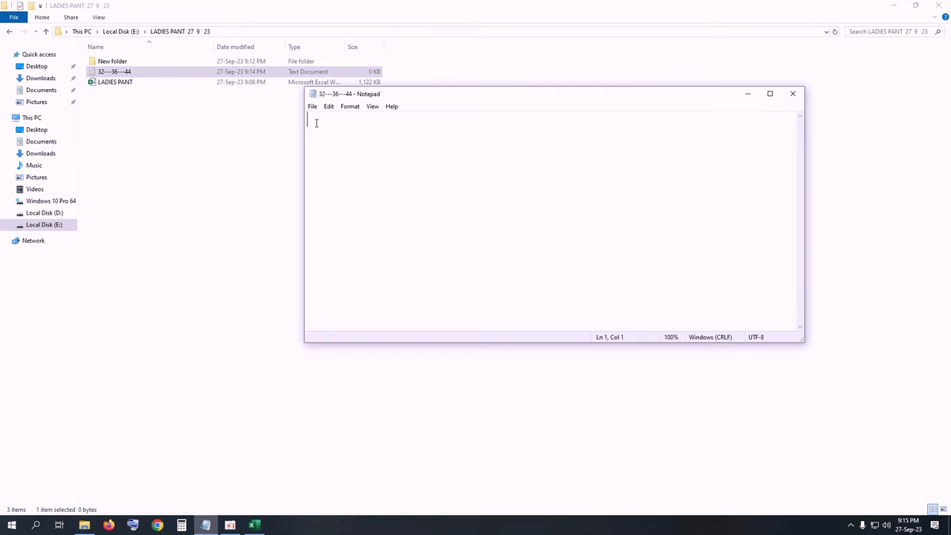
type("32 ")
type("34 ")
type("*")
type("36")
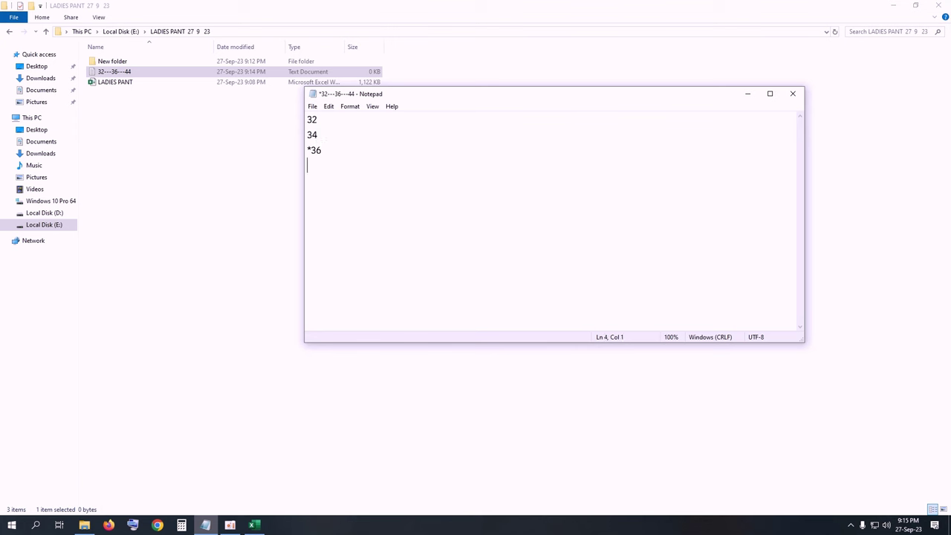
type("38")
key("Return")
type("40")
key("Return")
type("42 ")
type("44")
Step: Save the size list in the text file, then close the file and the folder window
left_click(312, 108)
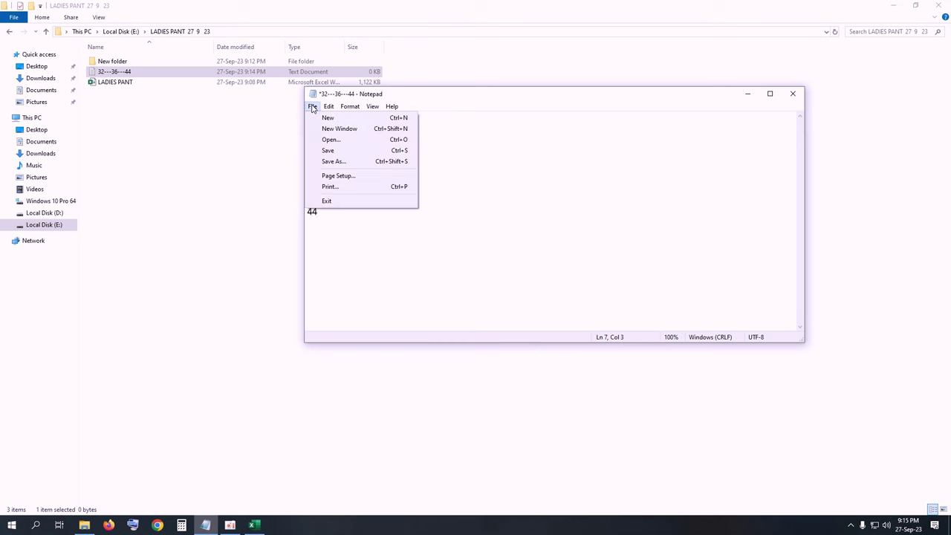
left_click(328, 150)
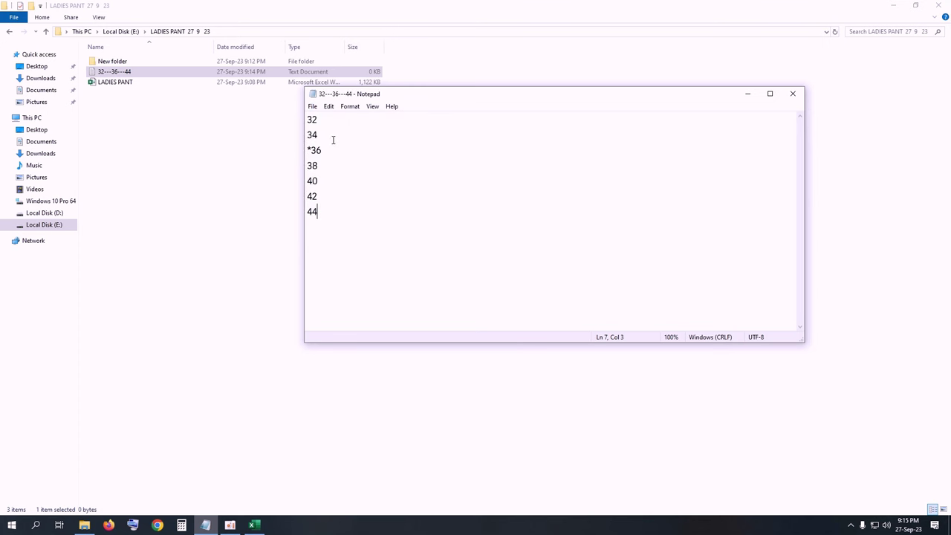
left_click(312, 106)
left_click(328, 150)
left_click(312, 106)
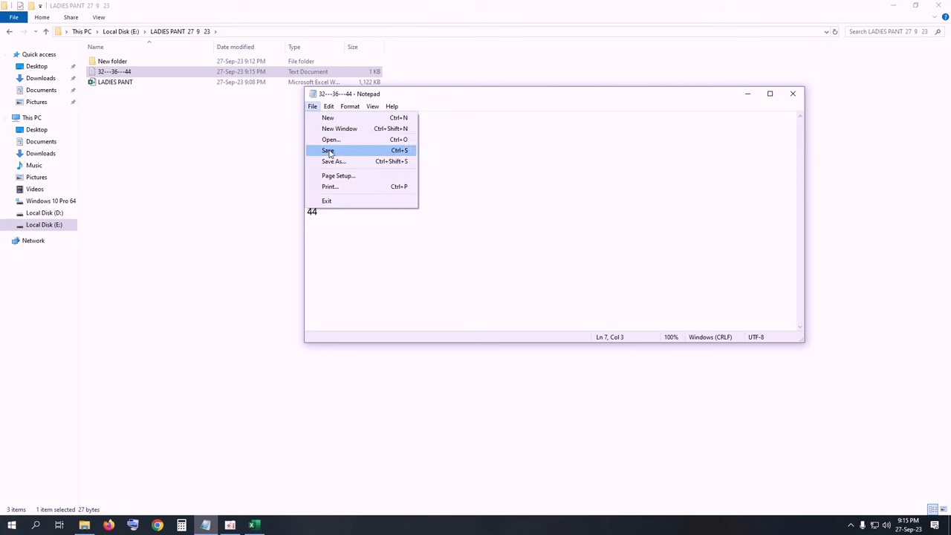
left_click(329, 152)
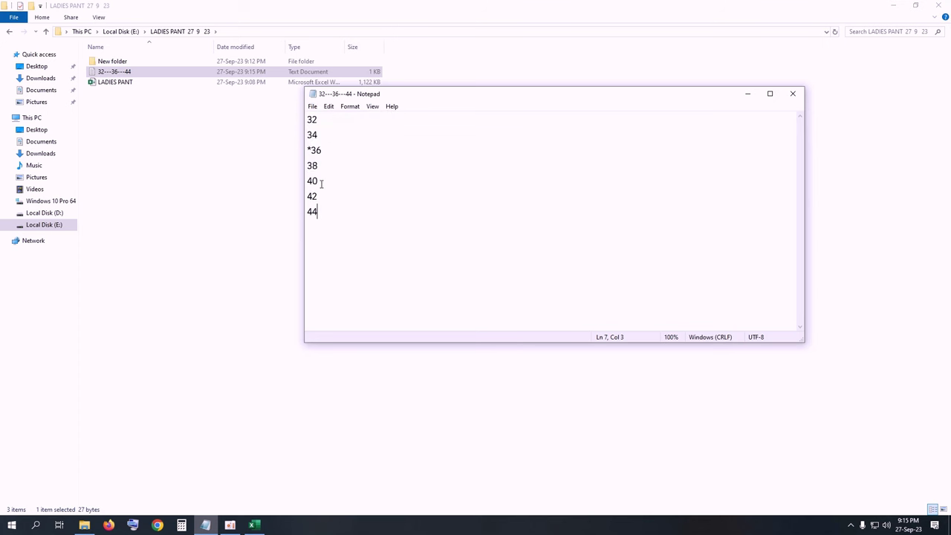
left_click(313, 106)
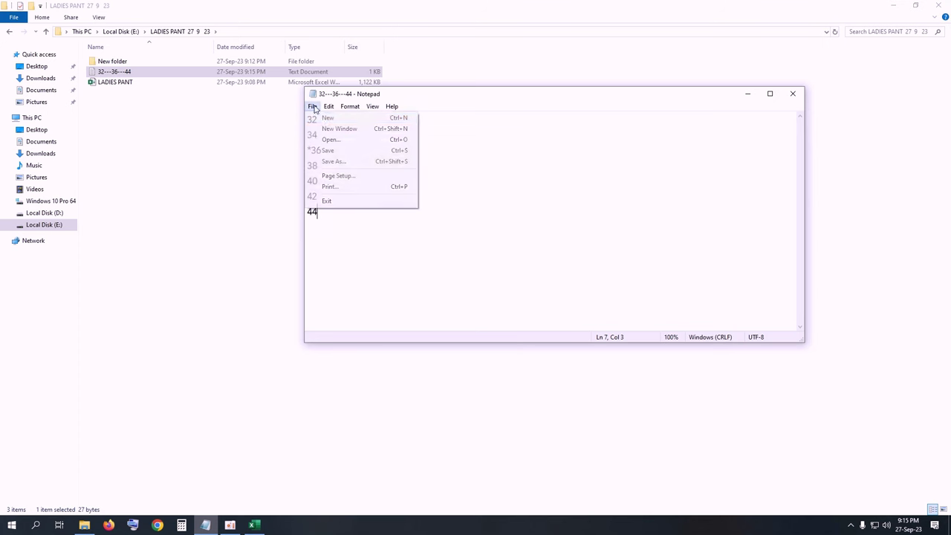
left_click(329, 149)
left_click(313, 106)
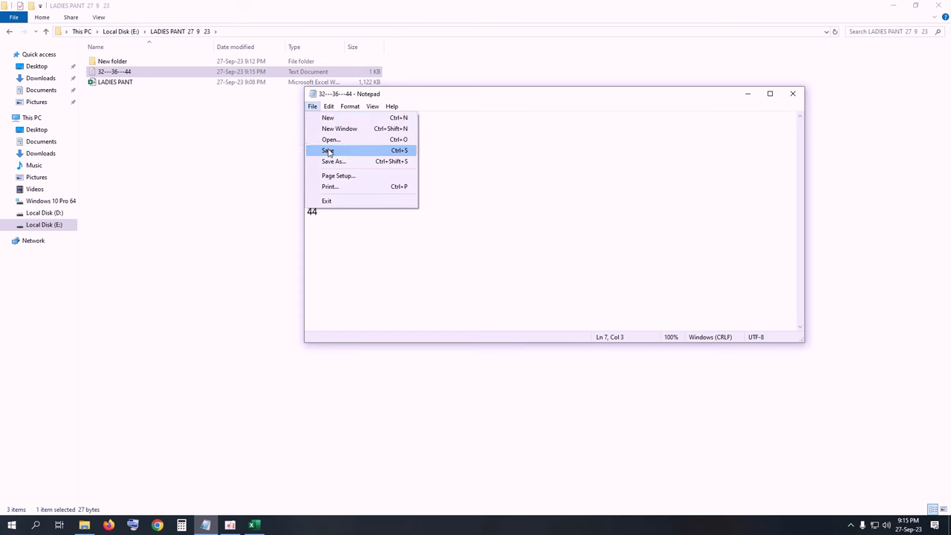
left_click(329, 150)
left_click(793, 93)
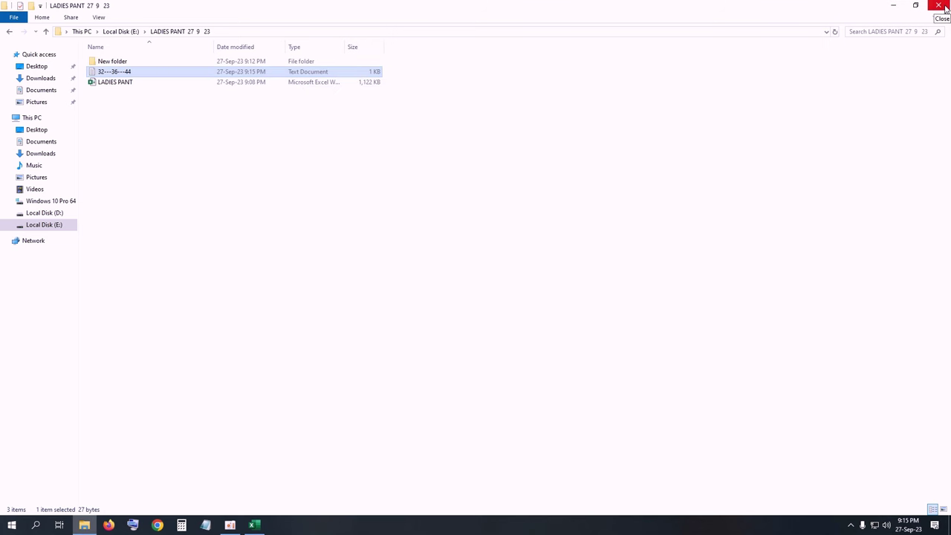
left_click(942, 7)
right_click(534, 122)
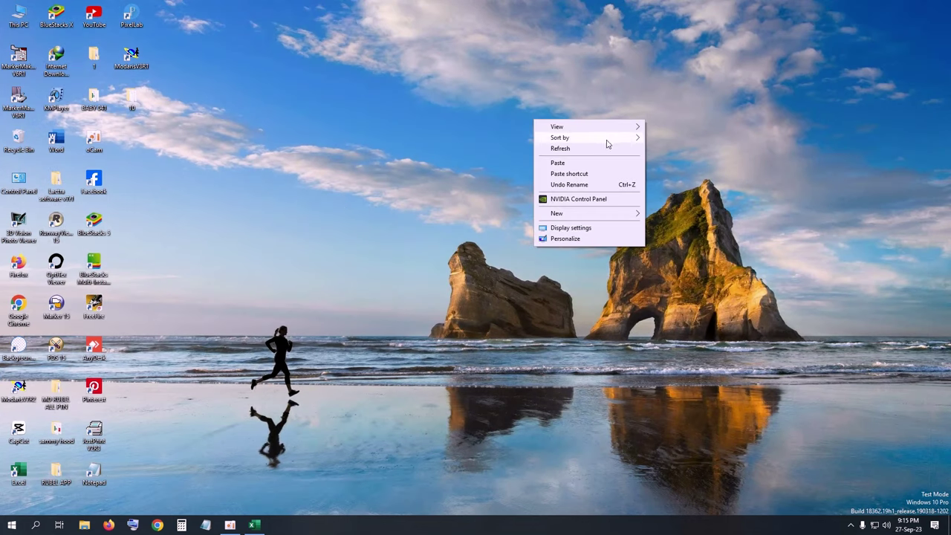
left_click(595, 149)
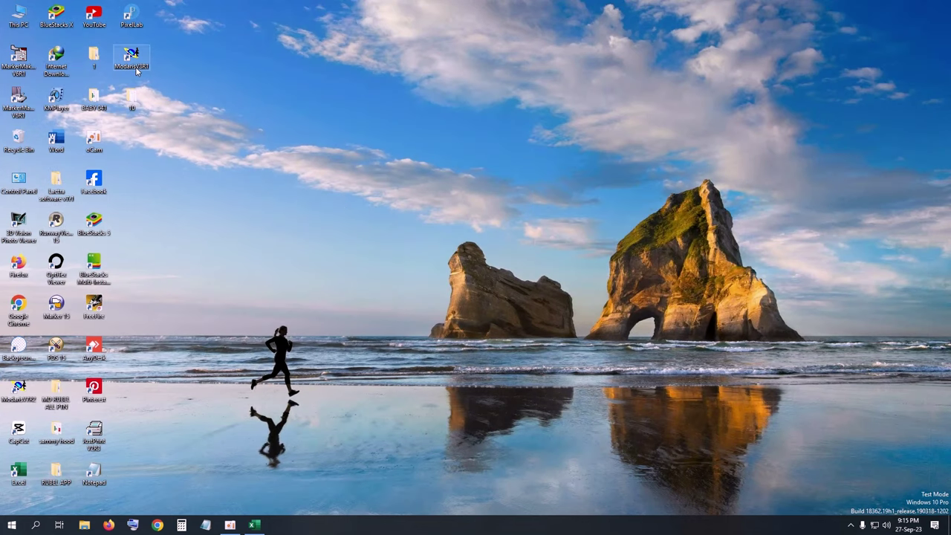
right_click(644, 177)
left_click(663, 207)
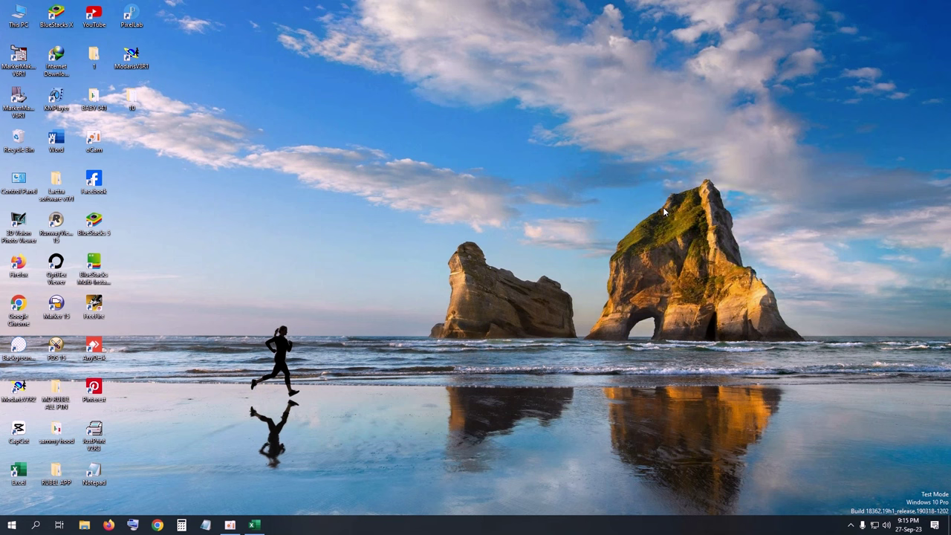
right_click(489, 43)
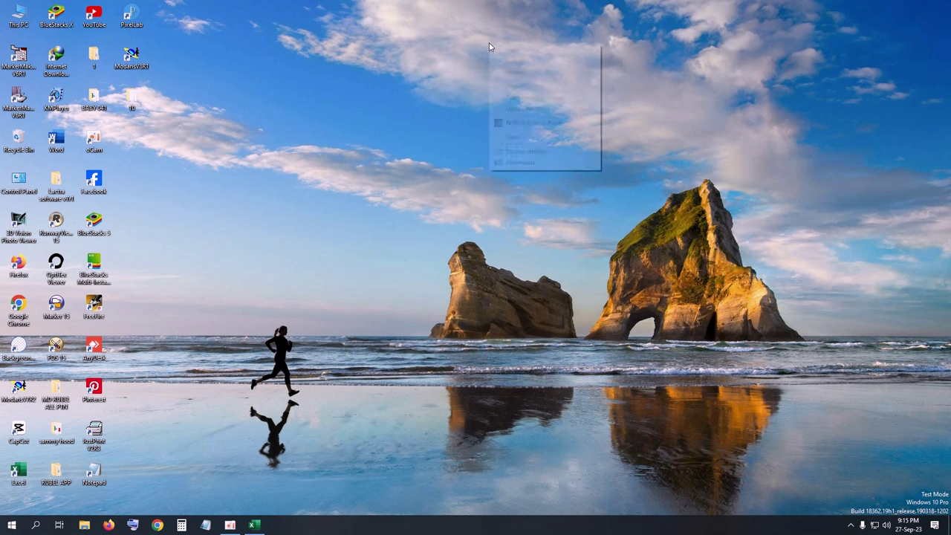
left_click(516, 72)
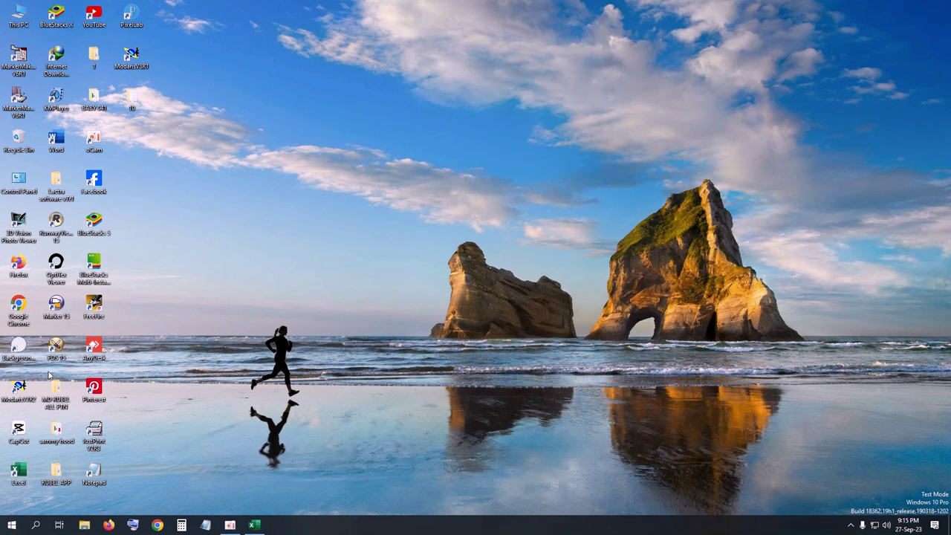
right_click(400, 129)
left_click(413, 158)
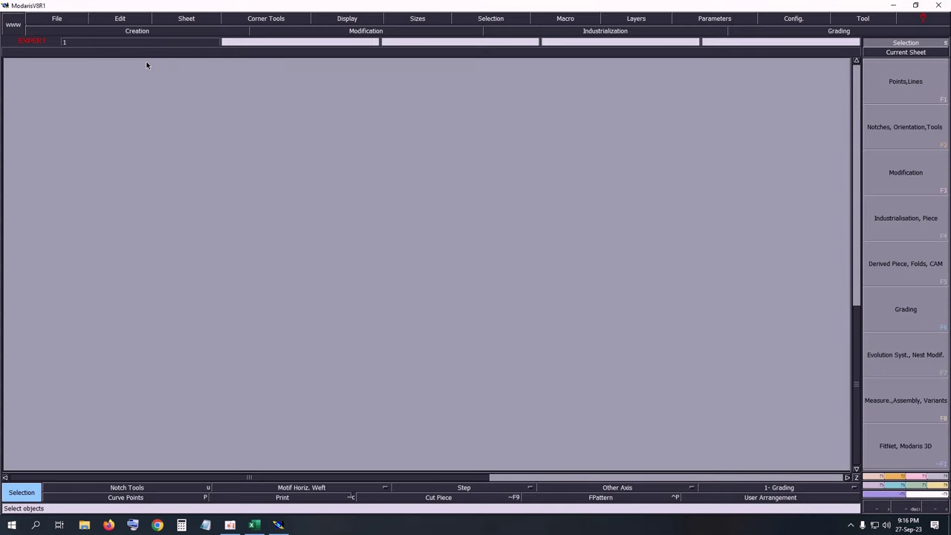
Step: Create a new model named LADIES PANT and add a blank sheet to it
left_click(67, 19)
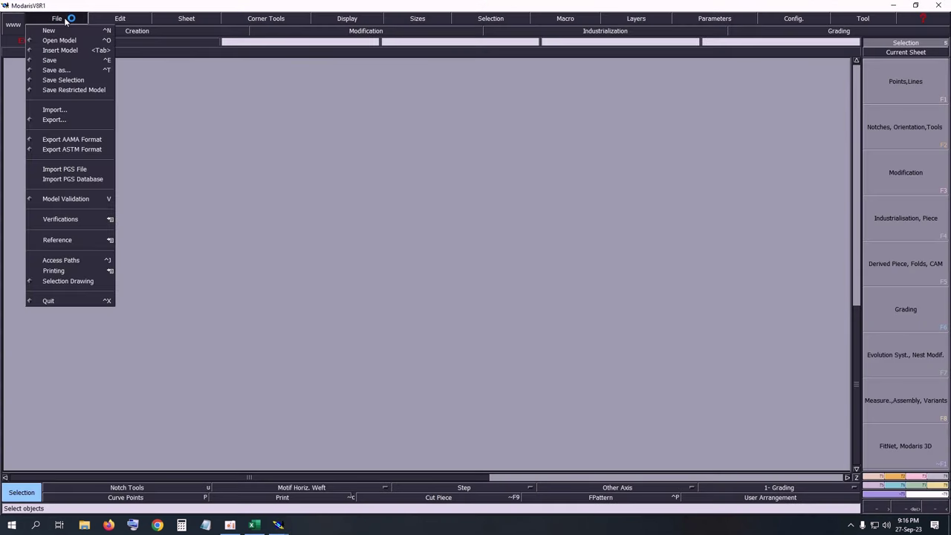
left_click(58, 32)
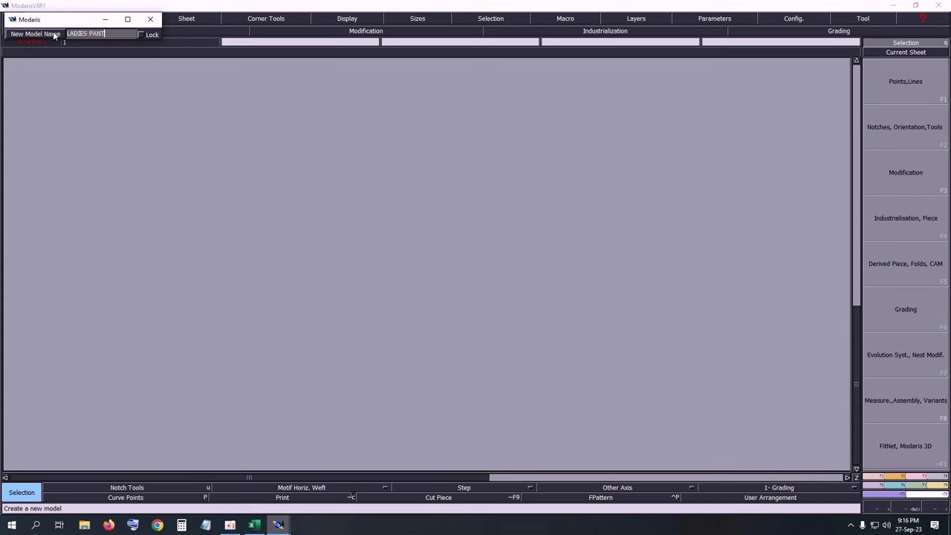
key("Return")
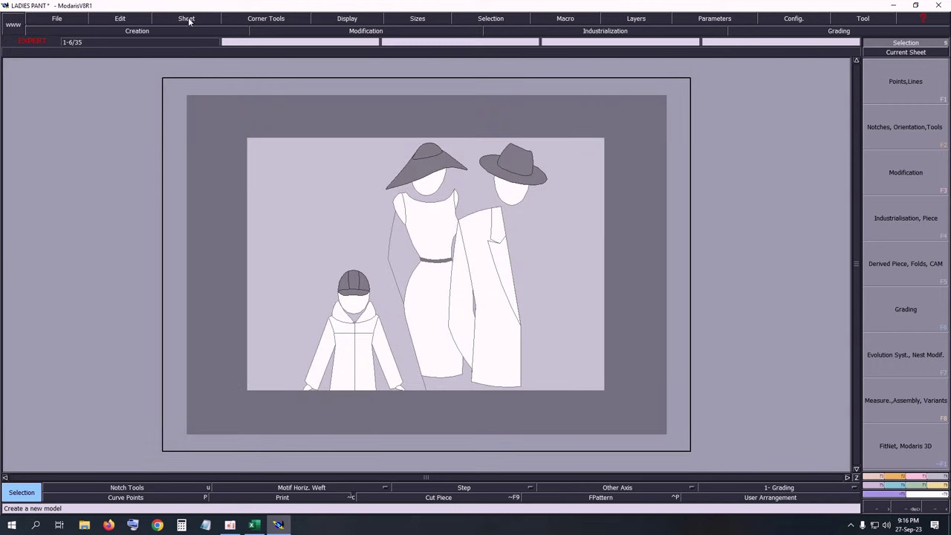
left_click(189, 21)
left_click(191, 34)
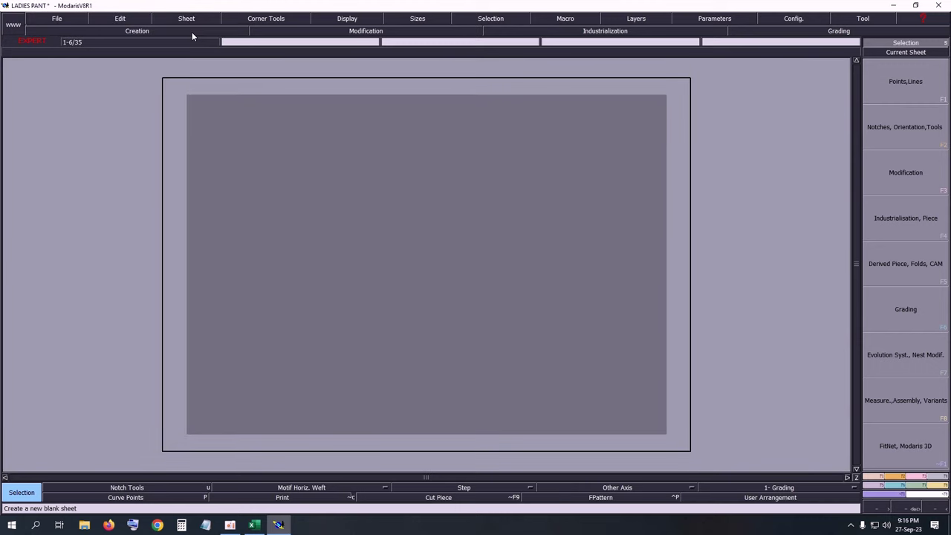
Step: Turn on the Sizes and Title Block displays and automatically arrange all the sheets on the desk
left_click(346, 18)
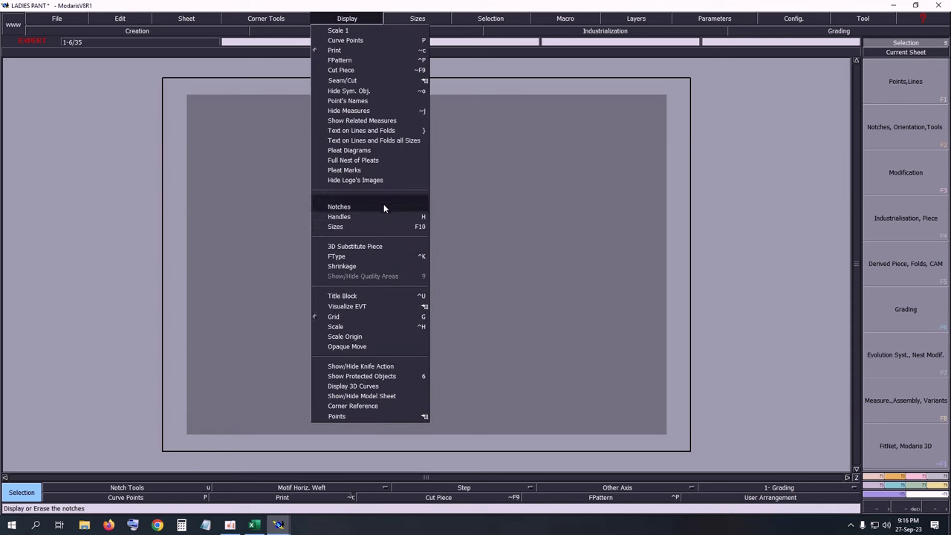
left_click(346, 227)
left_click(344, 19)
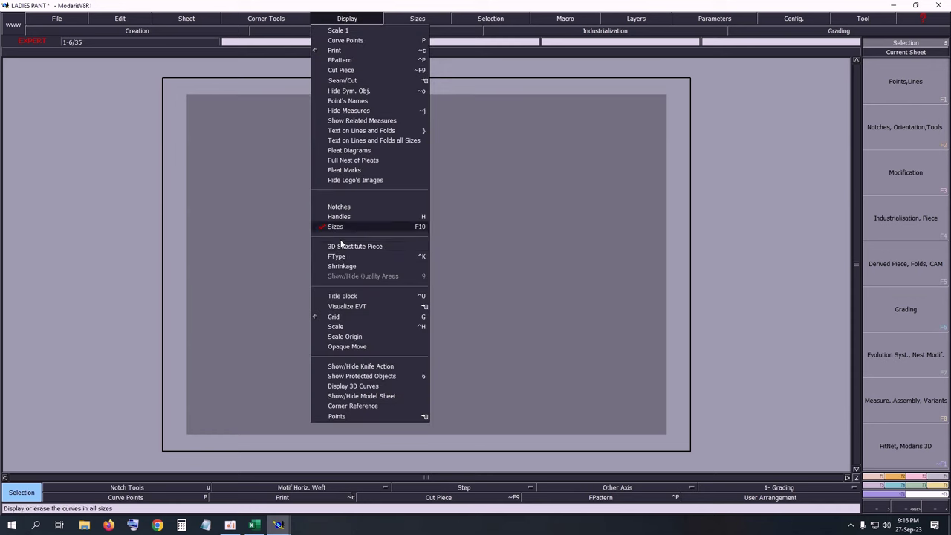
left_click(342, 296)
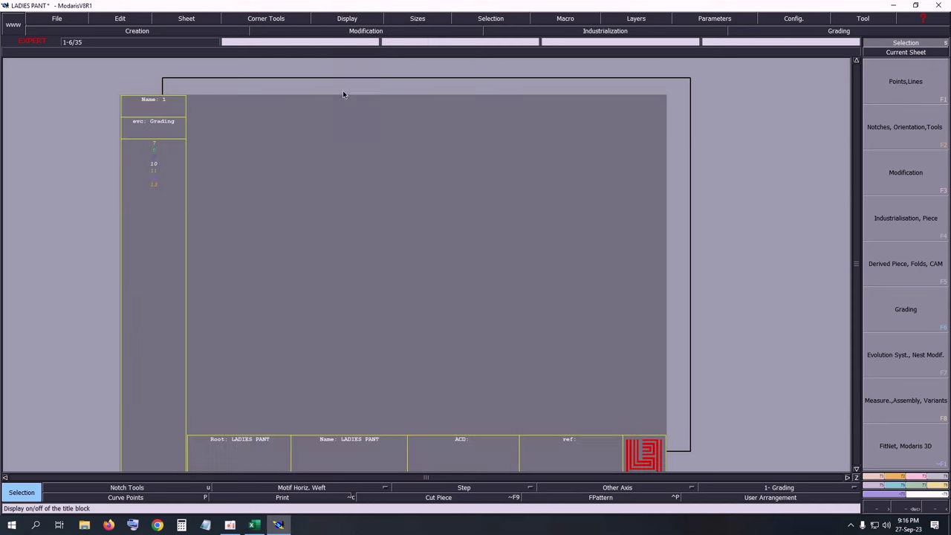
left_click(347, 19)
left_click(338, 222)
key("j")
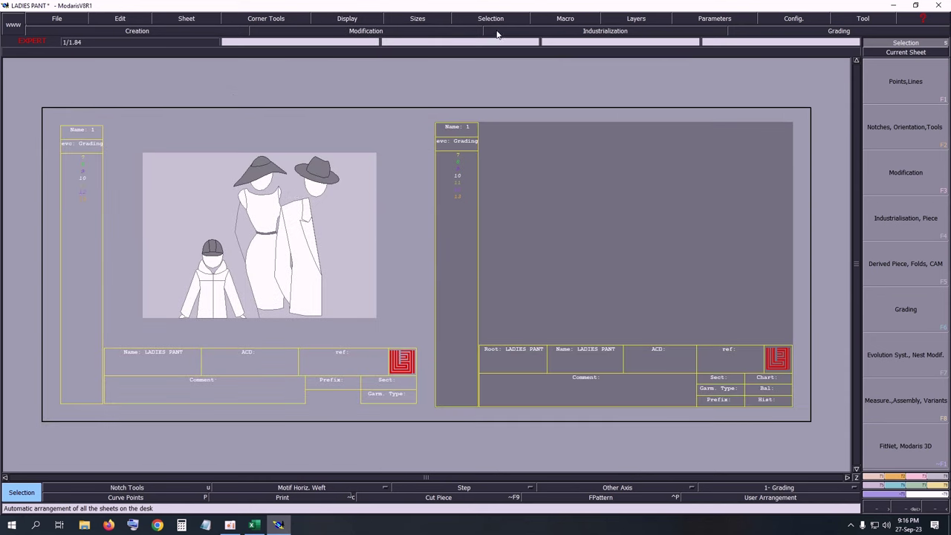
Step: Choose the length unit in the model's unit parameters
left_click(715, 21)
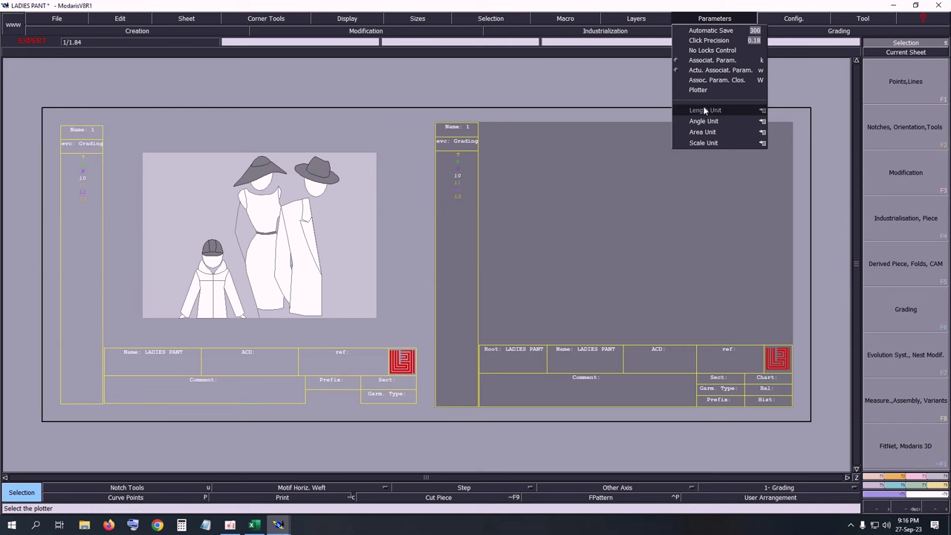
mouse_move(766, 116)
left_click(789, 141)
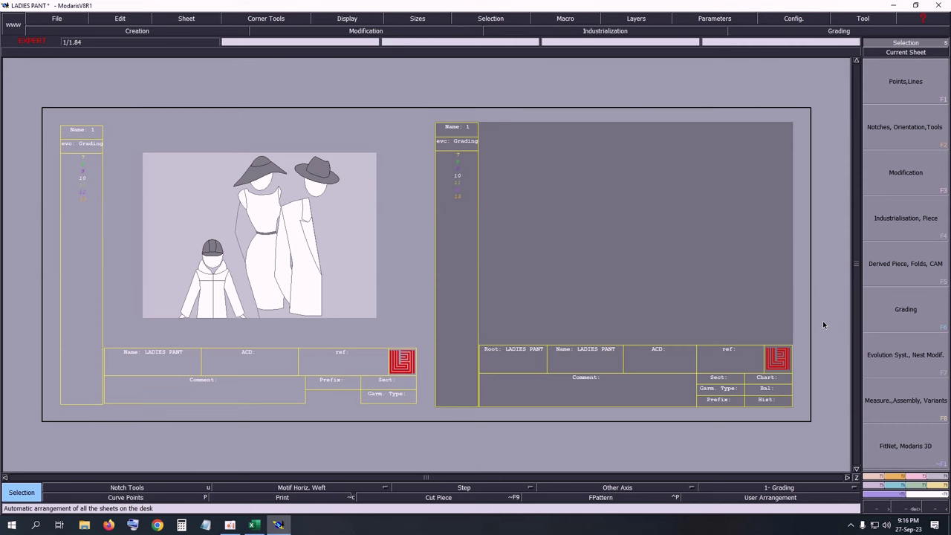
Step: In the access paths, set the Open Model directory to New folder inside LADIES PANT 27 9 23 on drive E
key("ctrl+a")
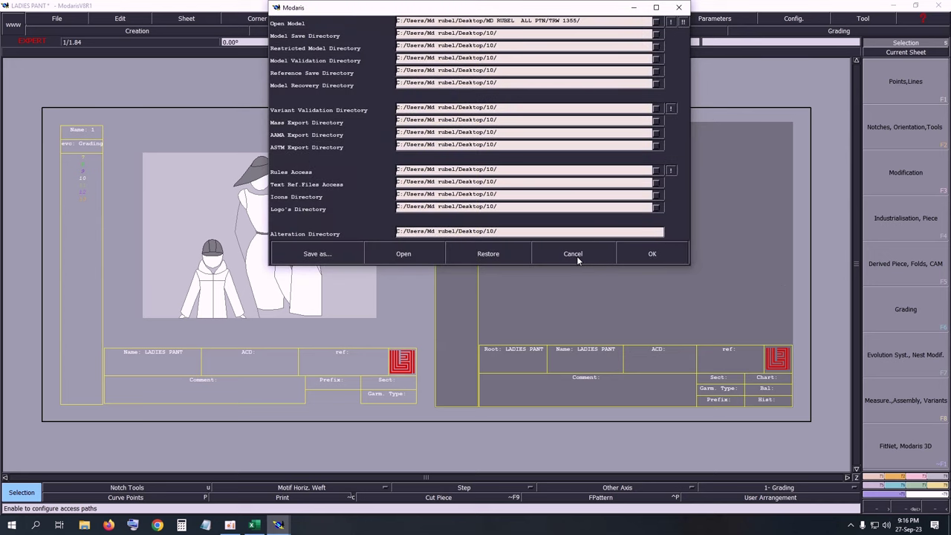
left_click(577, 255)
left_click(59, 19)
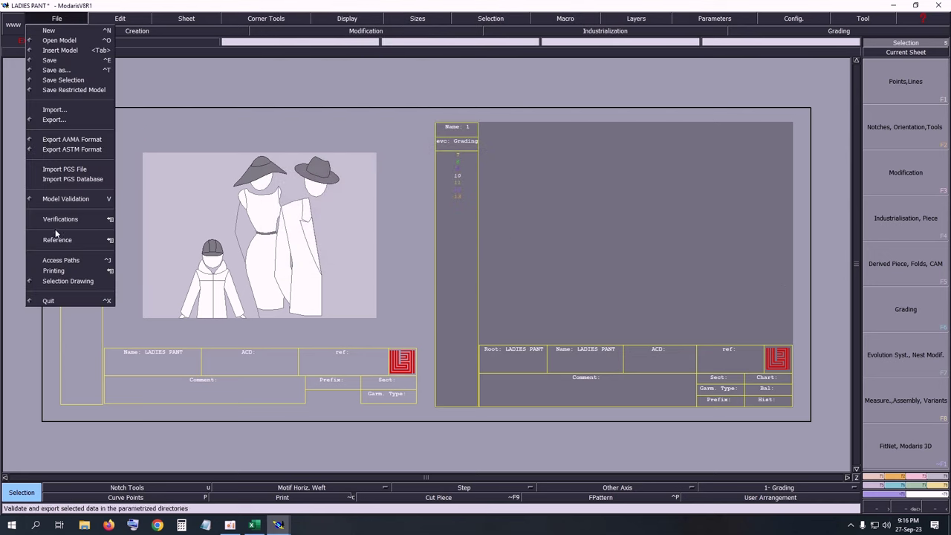
left_click(62, 261)
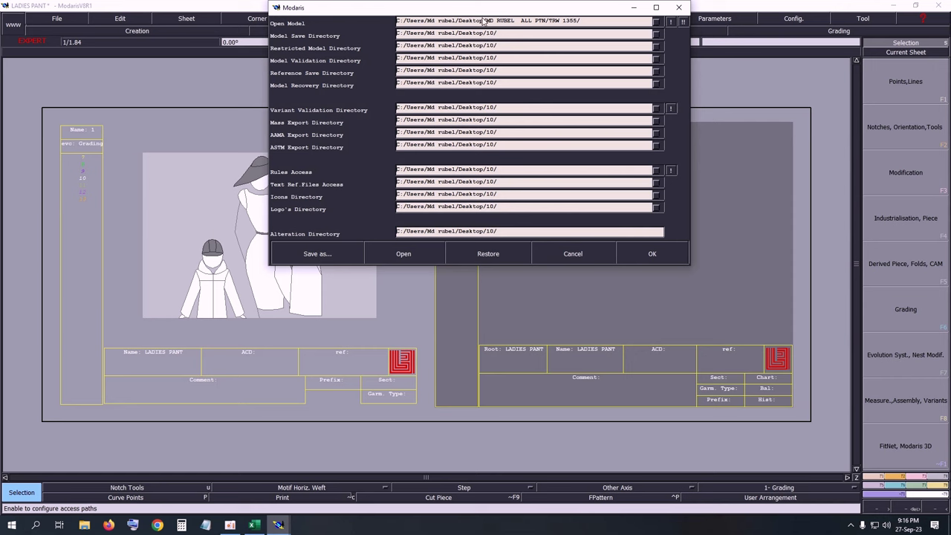
left_click(656, 21)
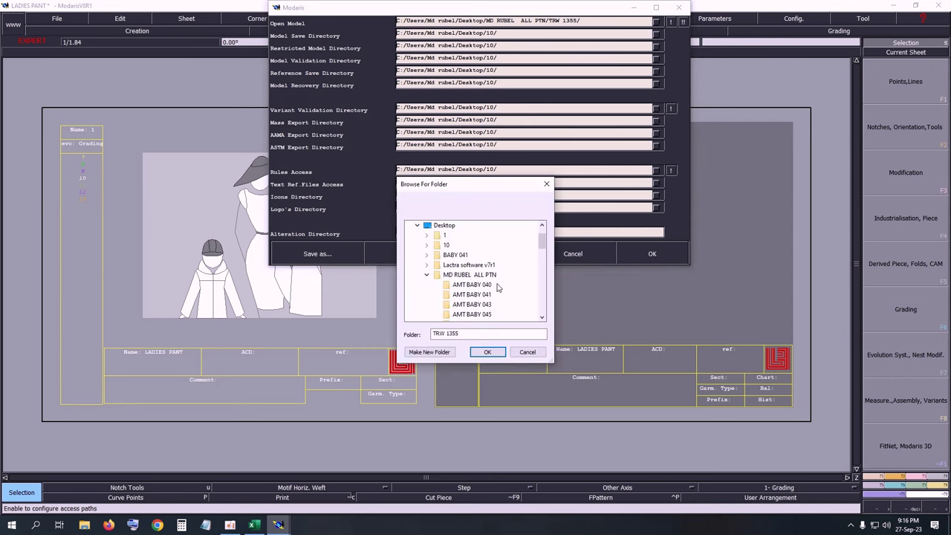
left_click(417, 225)
scroll(483, 255, "down", 3)
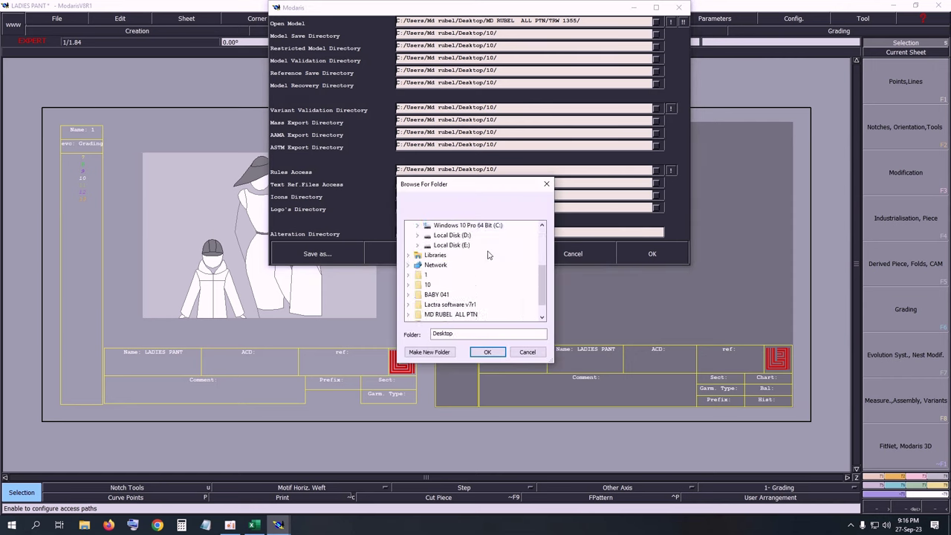
scroll(488, 254, "up", 3)
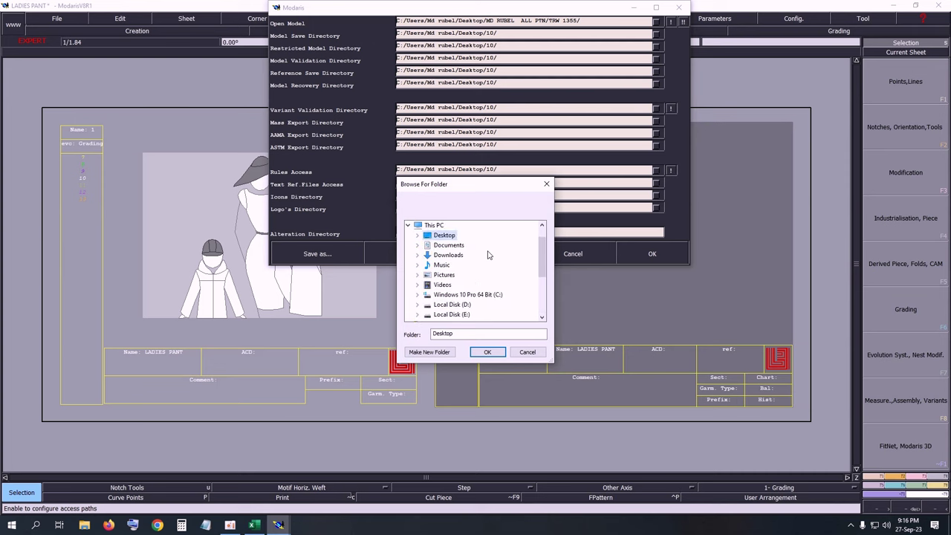
left_click(409, 226)
left_click(409, 226)
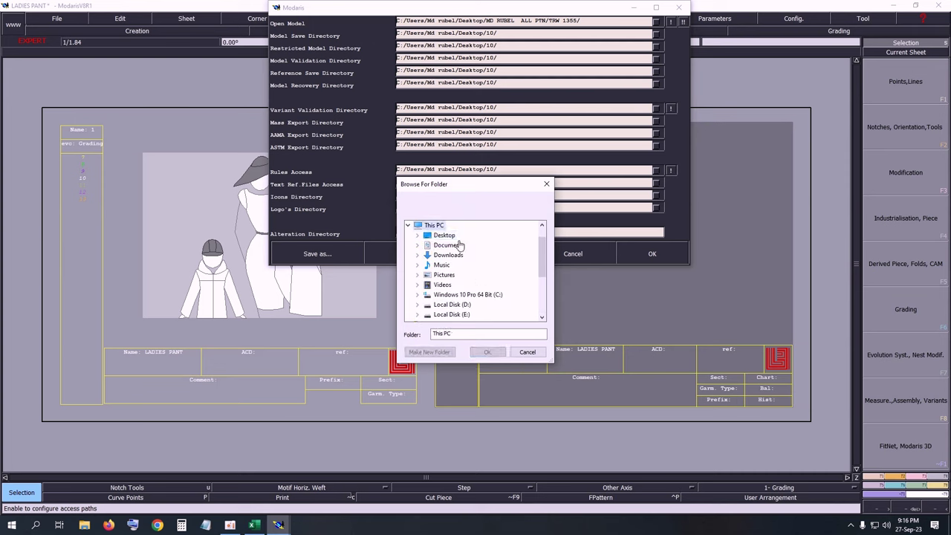
scroll(420, 260, "down", 2)
left_click(418, 255)
scroll(493, 261, "down", 5)
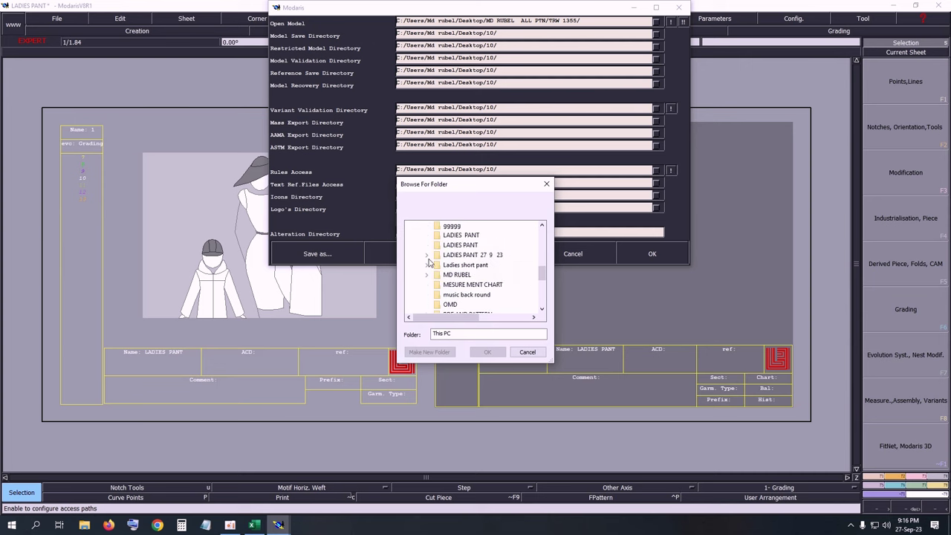
left_click(427, 255)
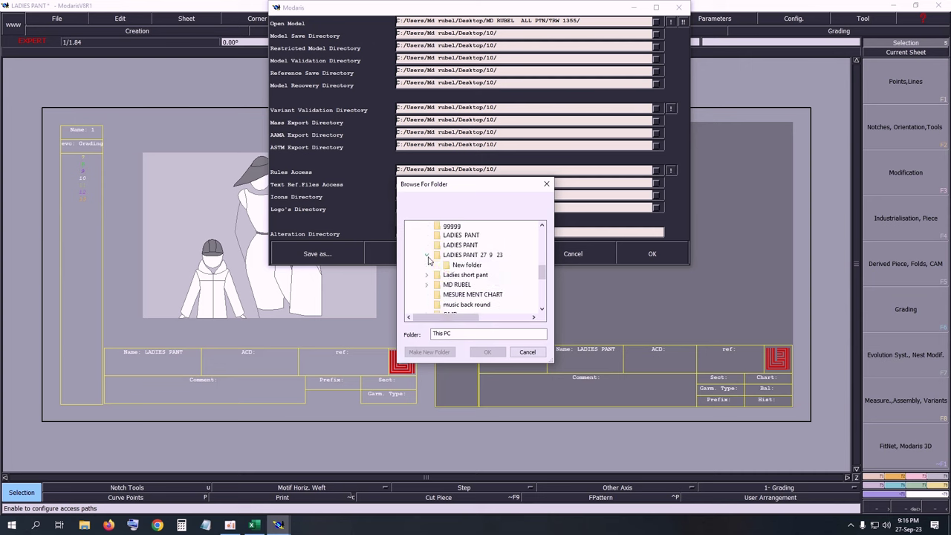
left_click(467, 265)
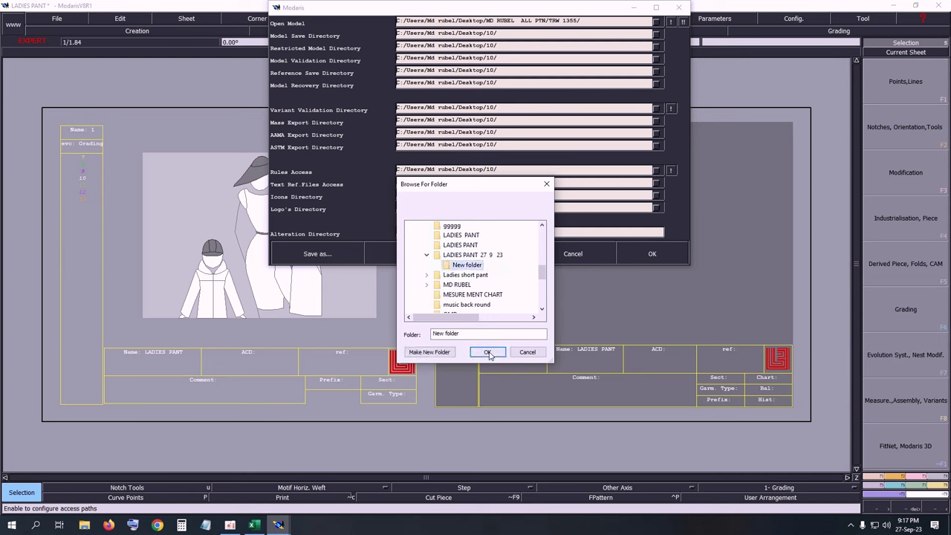
left_click(488, 352)
Step: Apply the Open Model path to all the other access directories and confirm the access paths
left_click(671, 22)
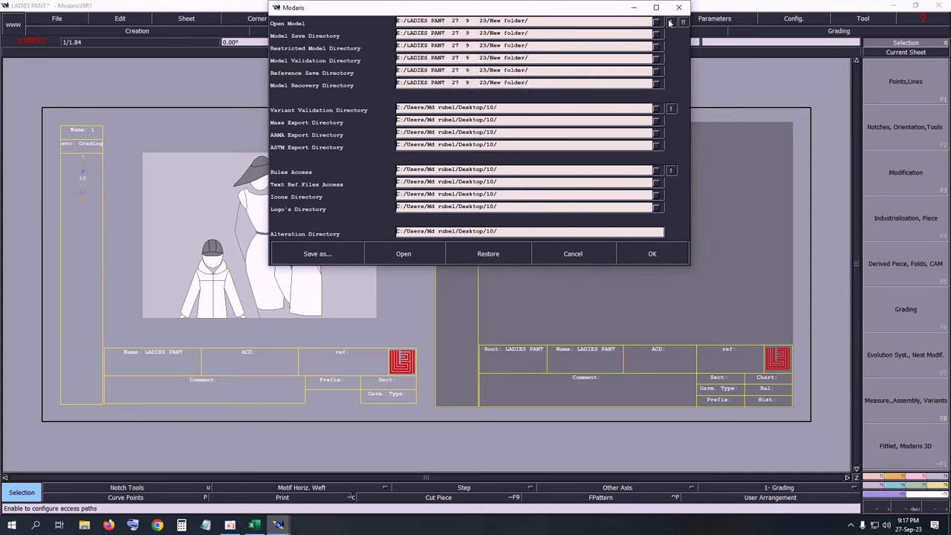
left_click(683, 22)
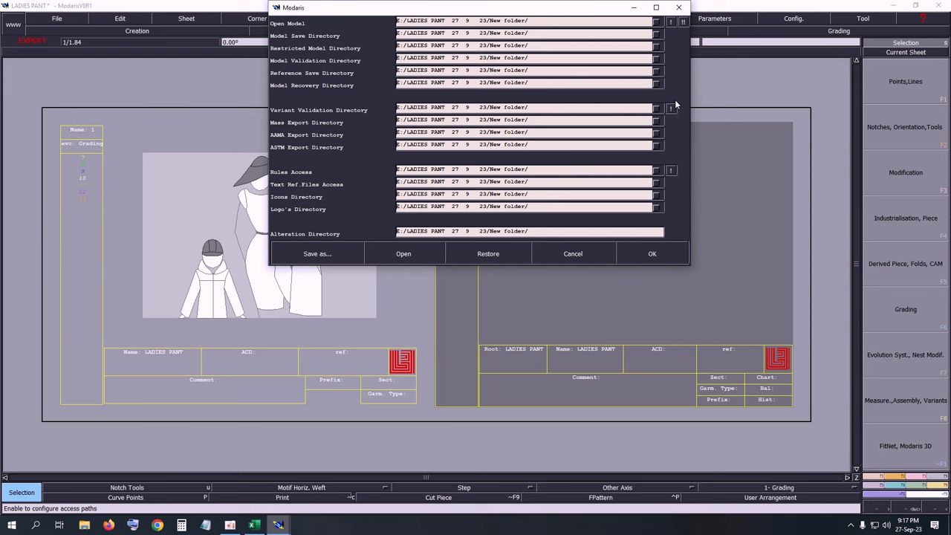
left_click(653, 254)
Step: Save the LADIES PANT model in its save directory and continue past the anomaly report
left_click(60, 20)
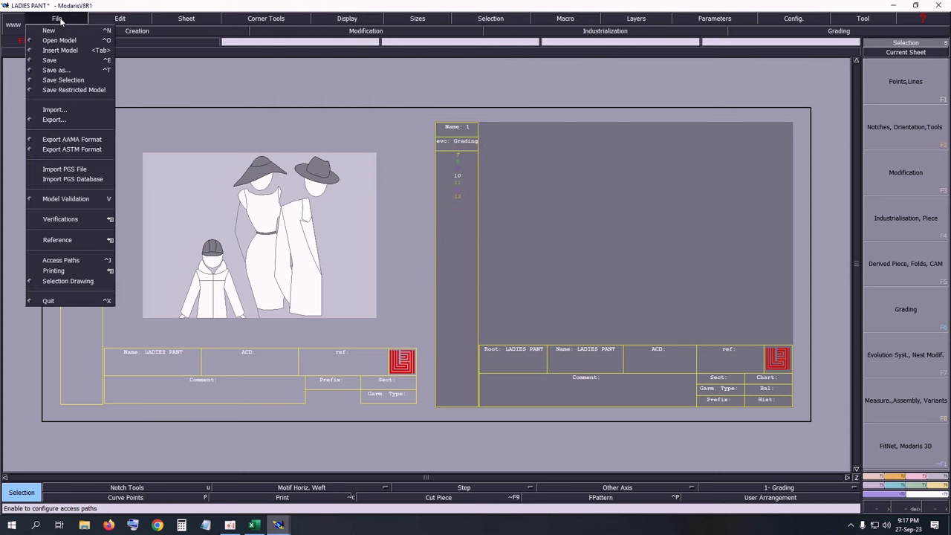
left_click(63, 66)
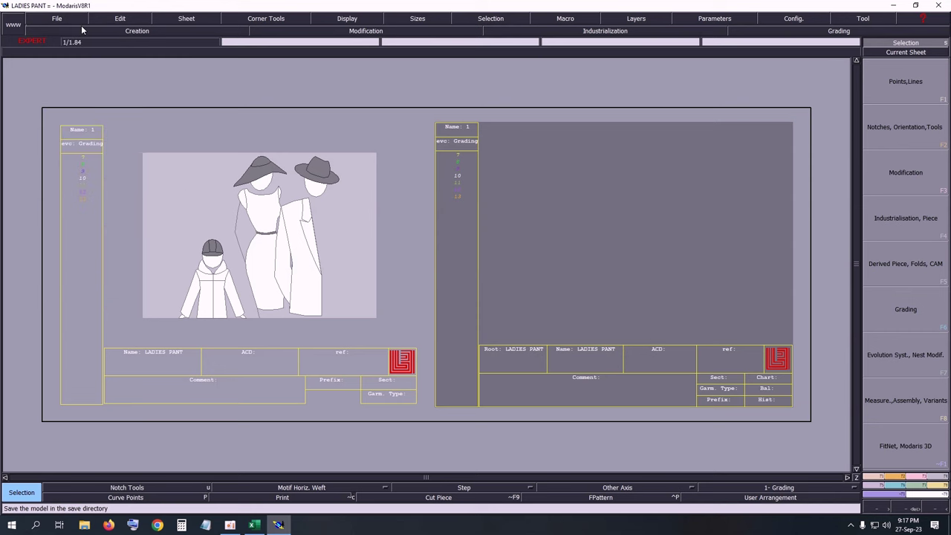
left_click(62, 20)
left_click(51, 60)
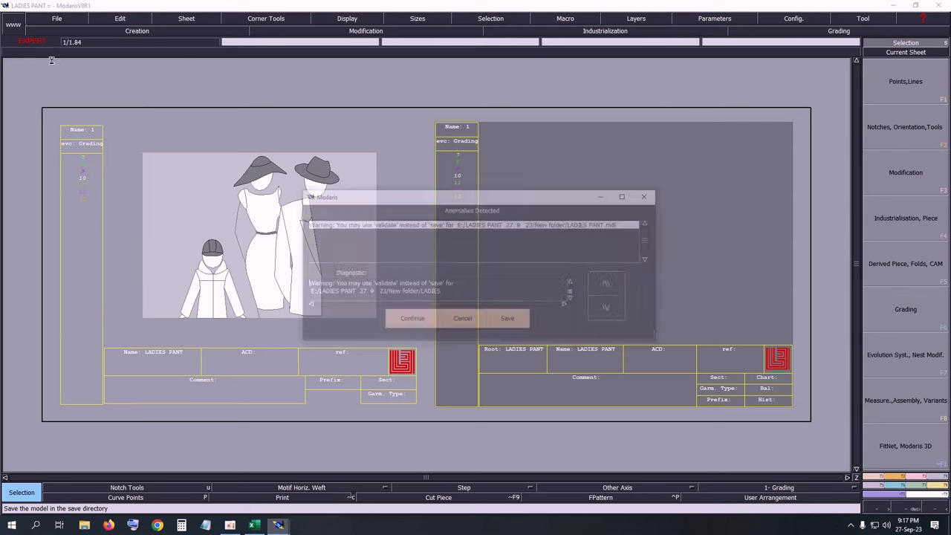
left_click(411, 327)
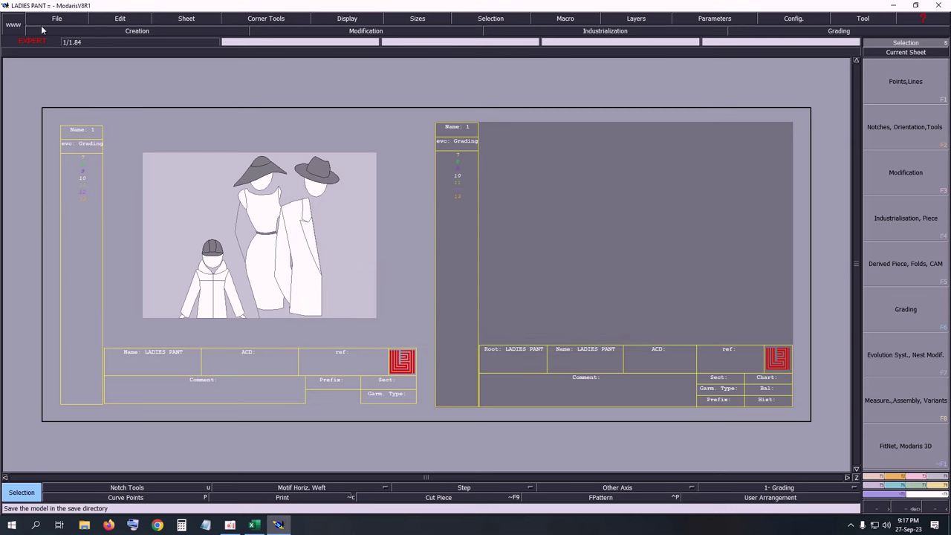
Step: Save the model again, storing the anomaly report in the log, and repeat the save once more
left_click(52, 19)
left_click(51, 60)
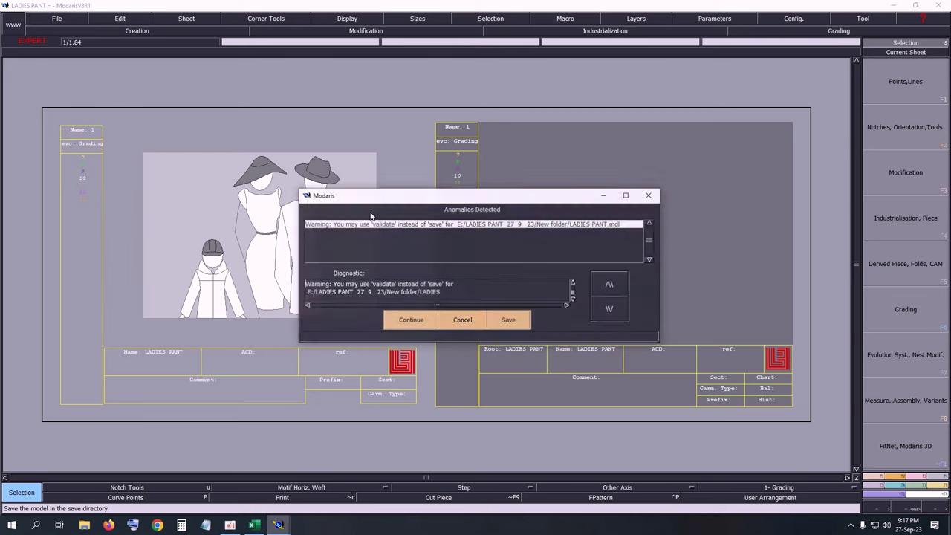
left_click(511, 322)
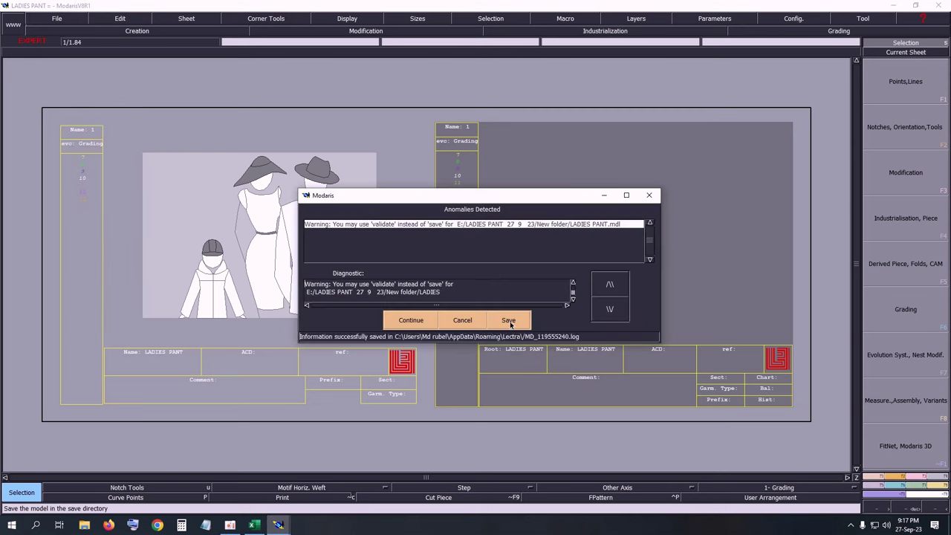
left_click(404, 321)
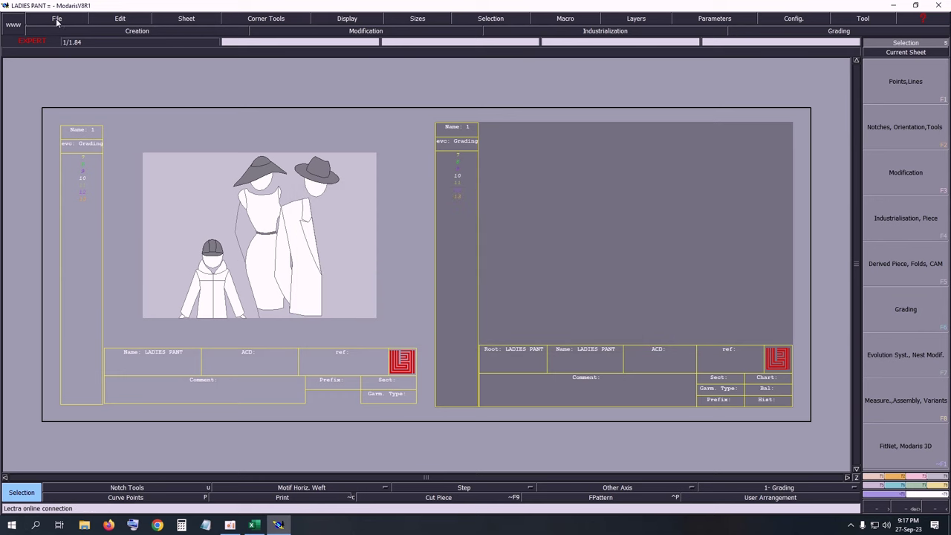
left_click(57, 19)
left_click(50, 61)
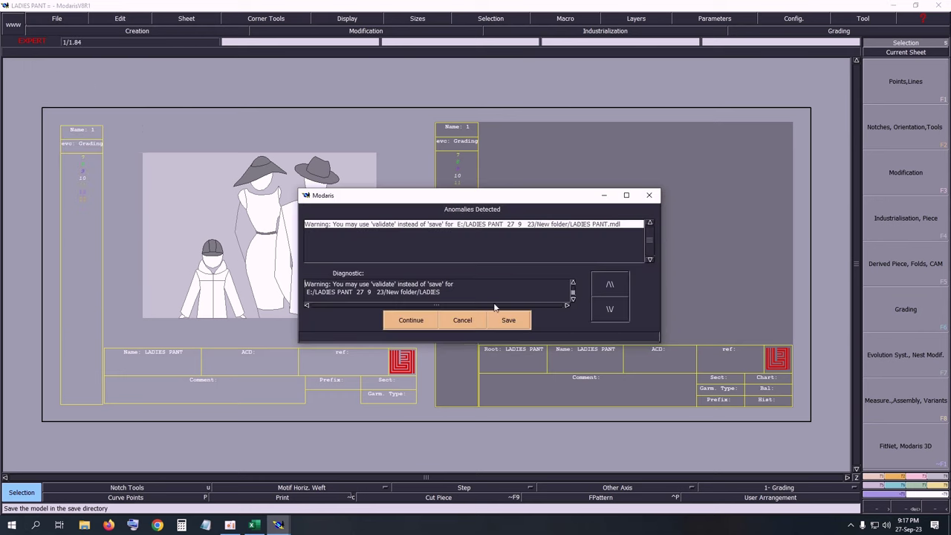
left_click(409, 325)
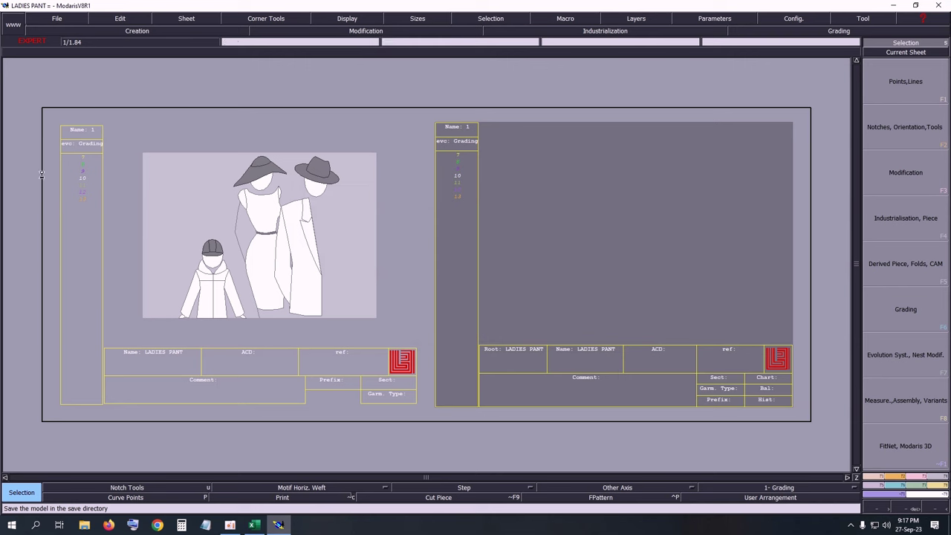
Step: Try to import the evolution file from LADIES PANT 27 9 23 on drive E into the first sheet, then log and close the anomaly report
key("c")
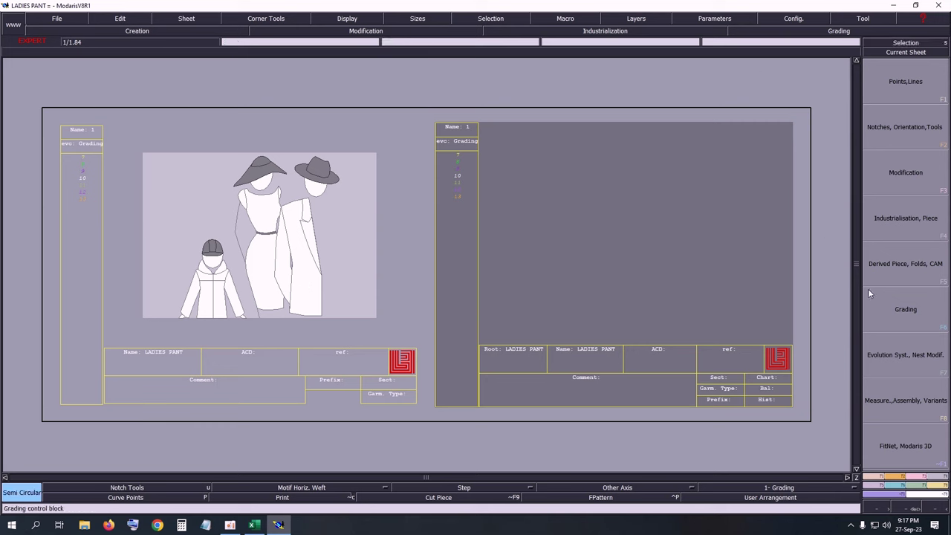
left_click(922, 488)
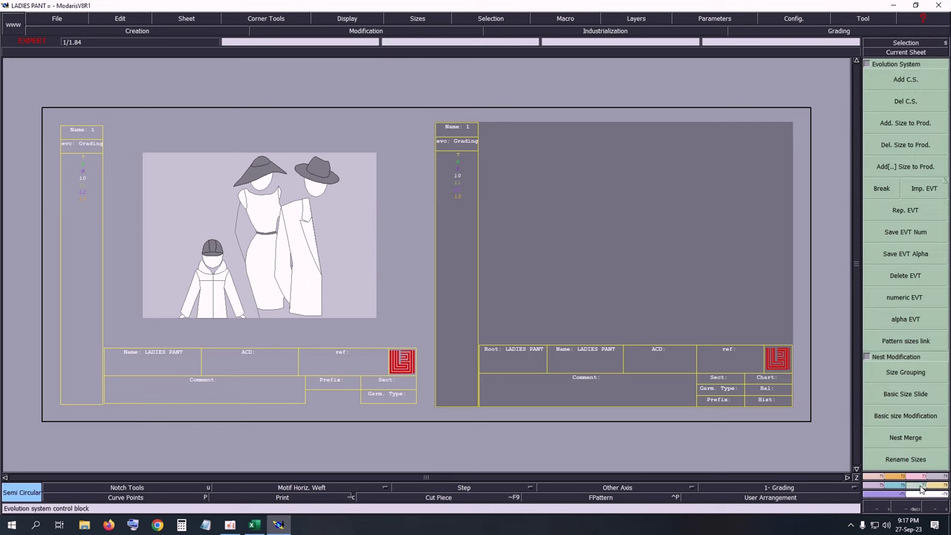
left_click(925, 191)
left_click(88, 177)
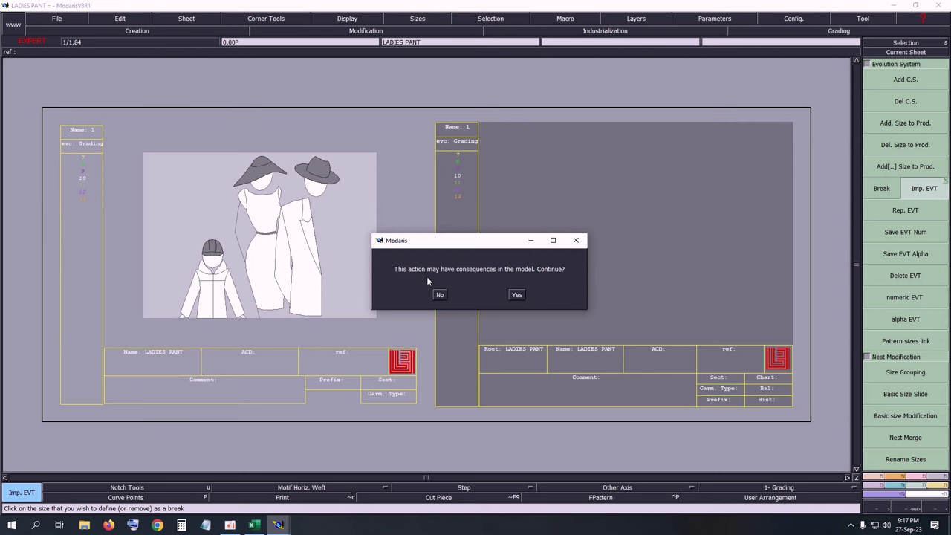
left_click(517, 296)
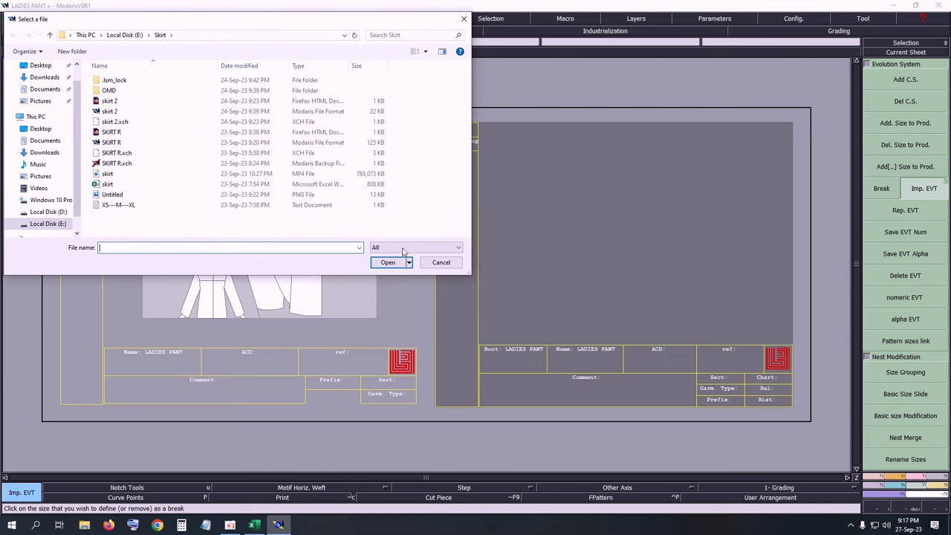
scroll(48, 202, "down", 1)
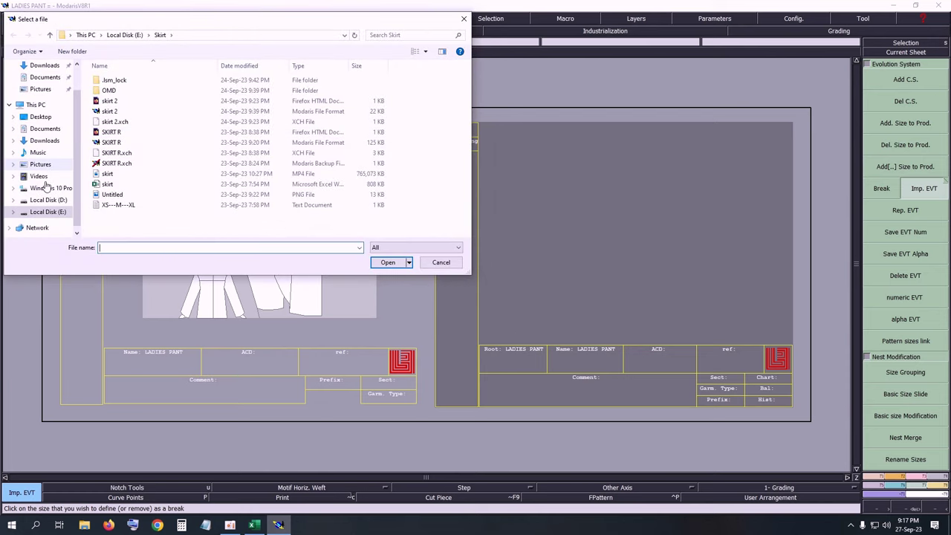
left_click(48, 212)
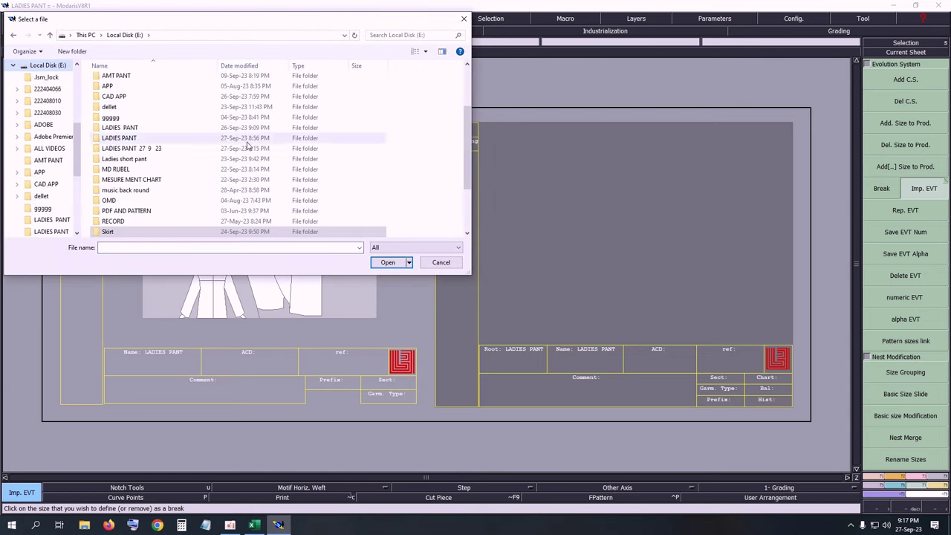
scroll(246, 144, "down", 2)
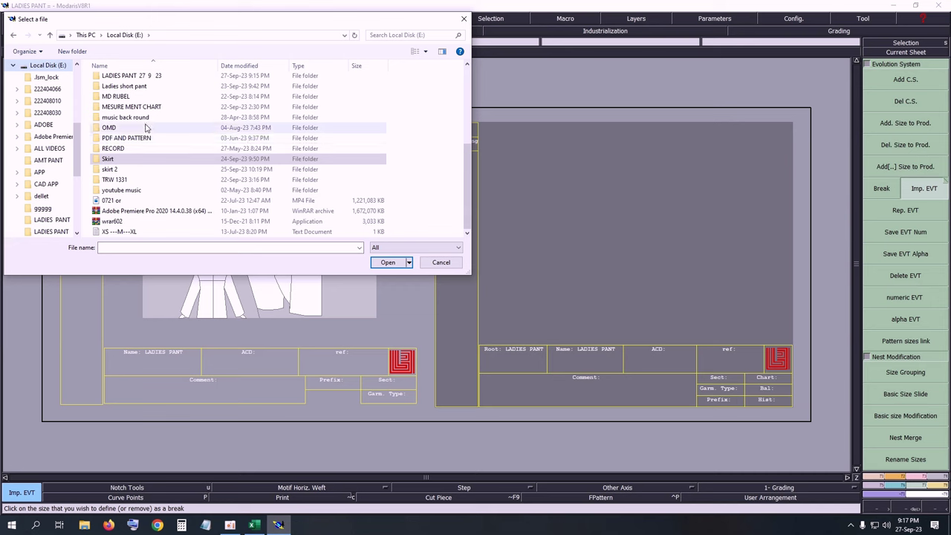
left_click(145, 67)
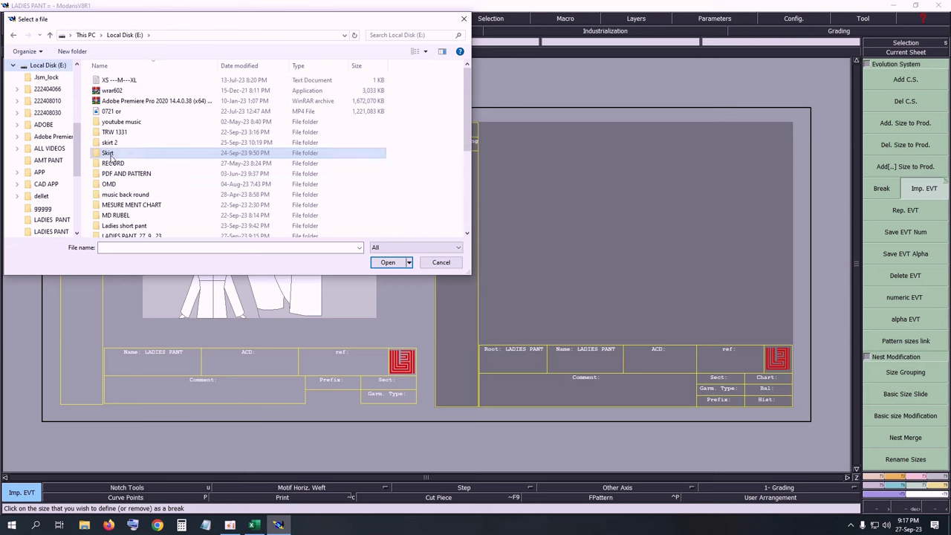
scroll(197, 189, "down", 2)
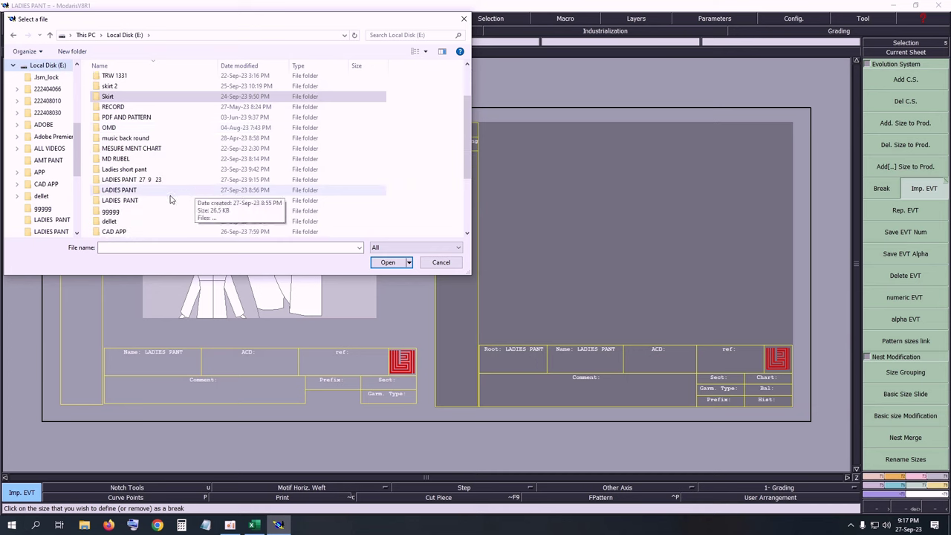
double_click(149, 179)
double_click(118, 90)
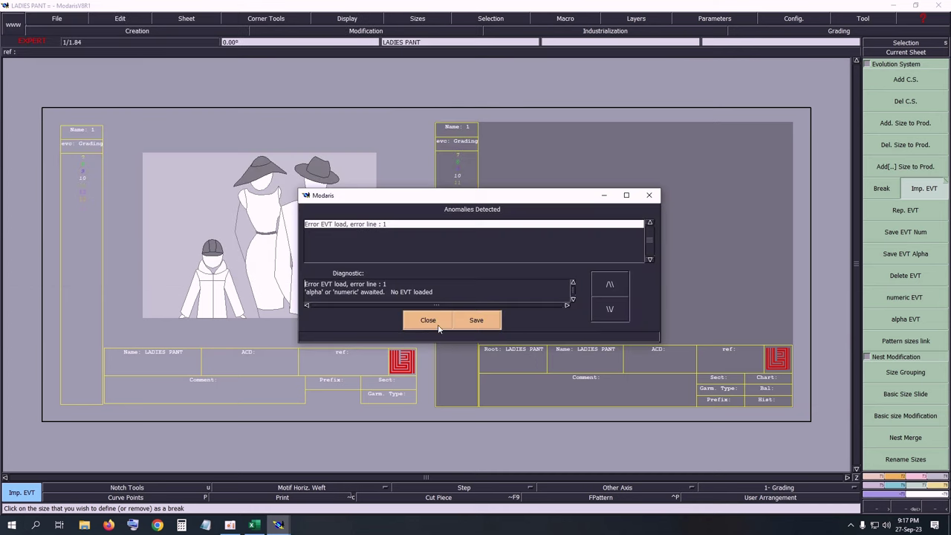
left_click(479, 321)
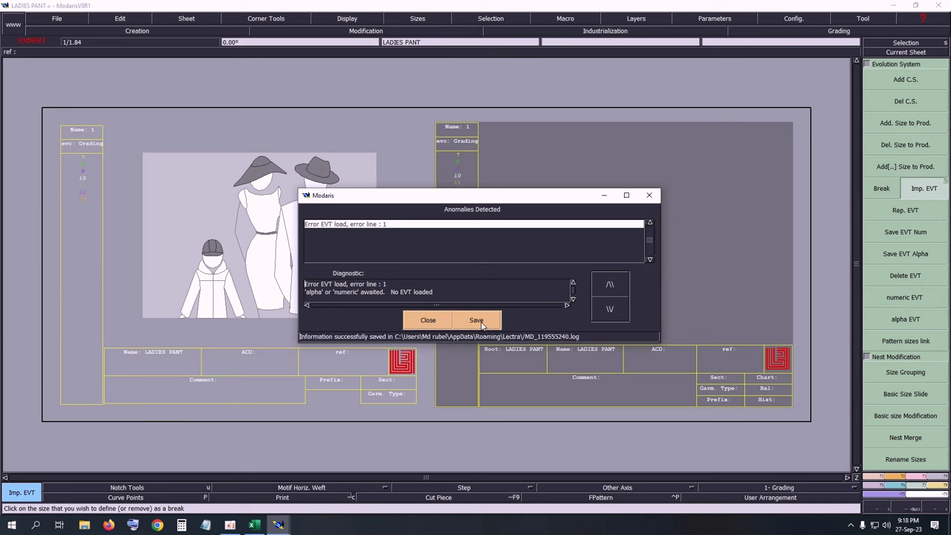
left_click(437, 322)
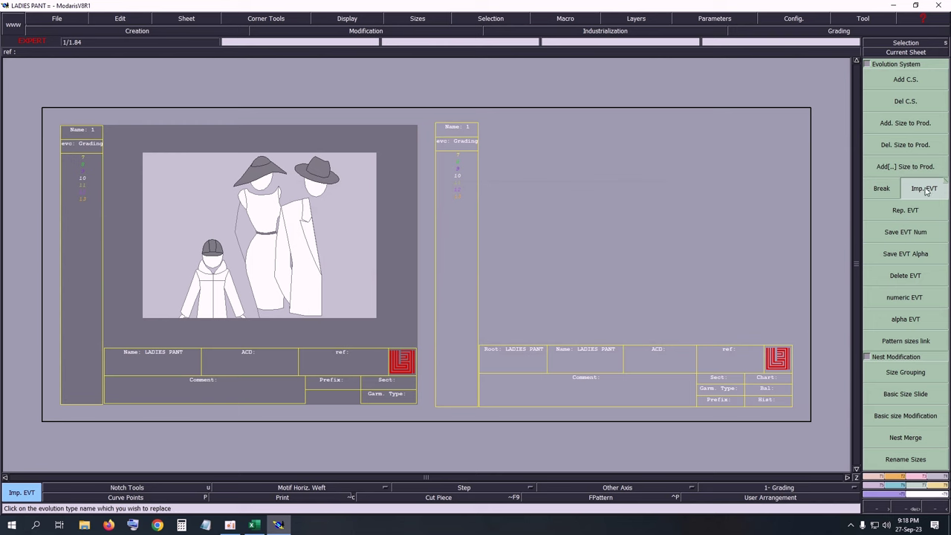
Step: Try to import the 32---36---44 size file into the first sheet's grading, then log and close the anomaly report
left_click(82, 186)
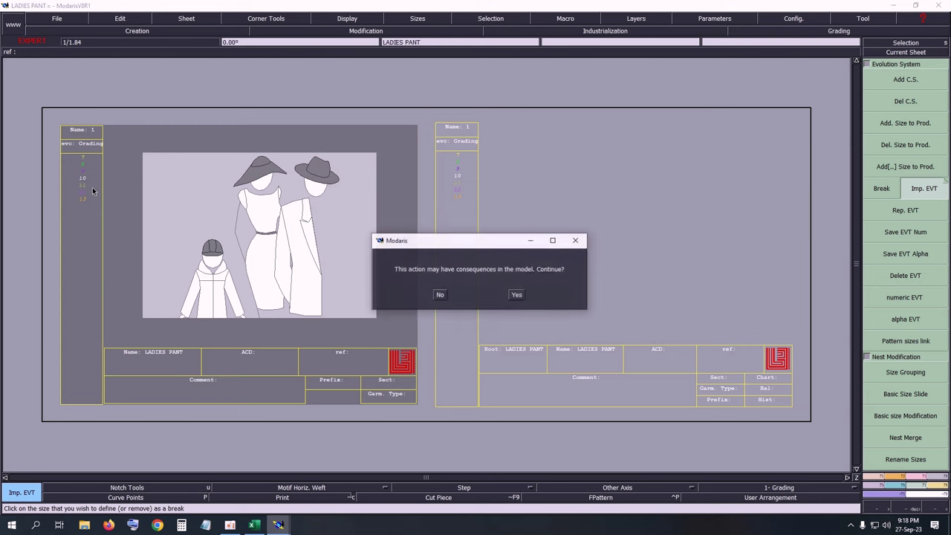
left_click(515, 295)
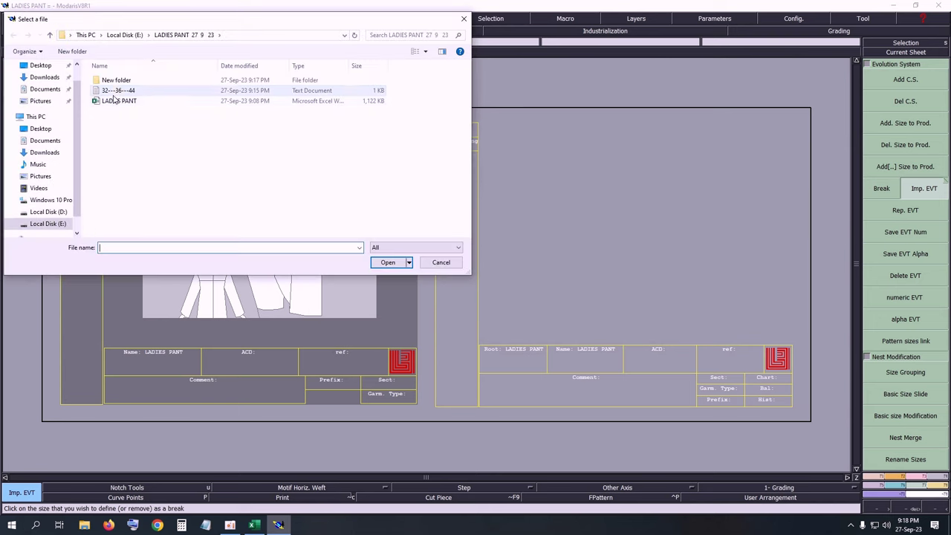
left_click(114, 91)
double_click(114, 90)
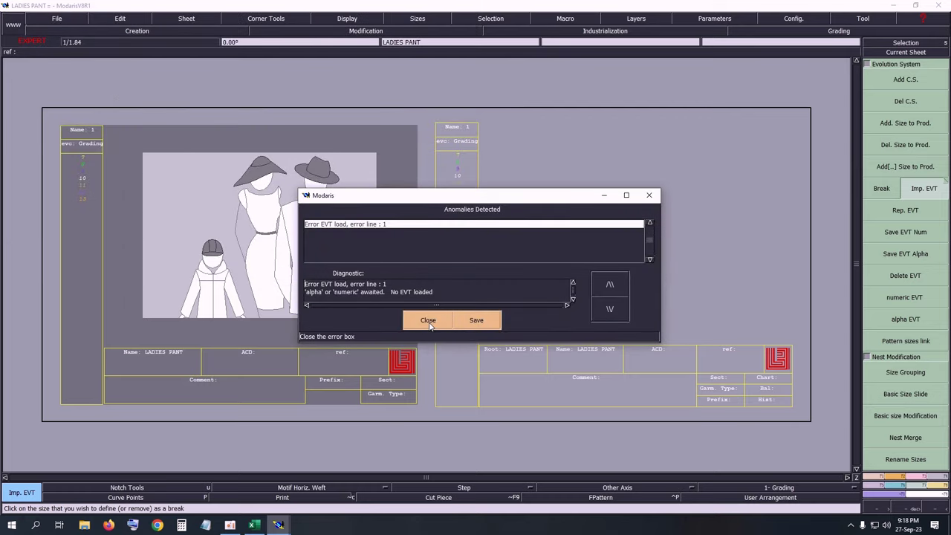
left_click(479, 323)
left_click(481, 322)
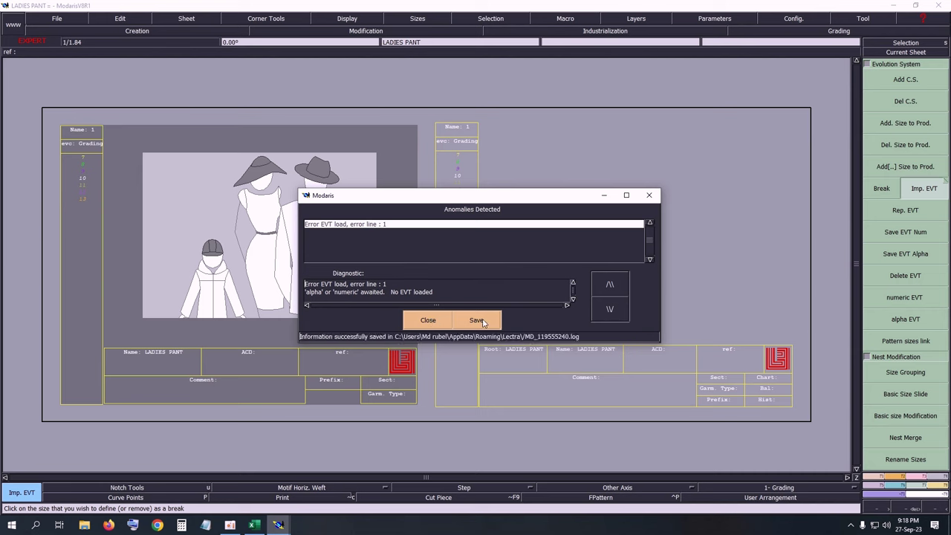
left_click(435, 324)
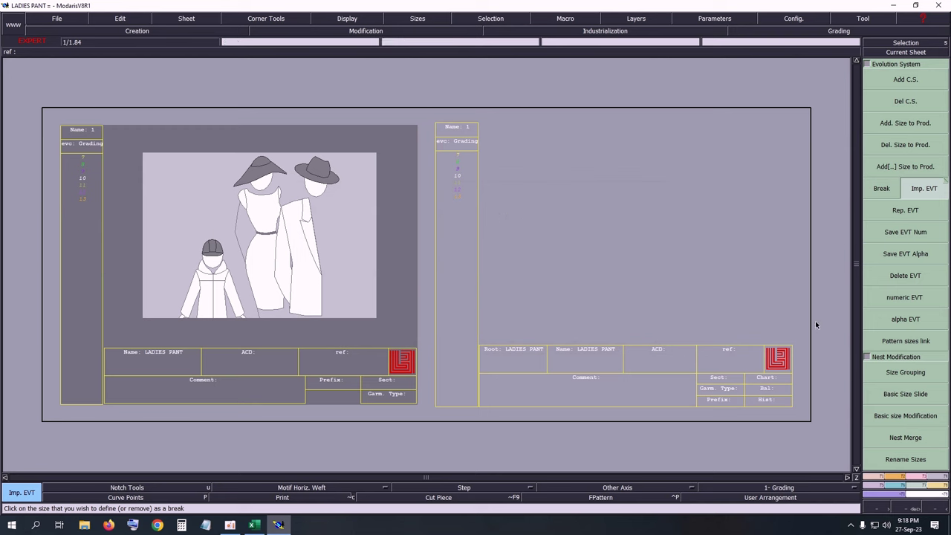
Step: Retry importing the 32---36---44 size file into the first sheet and close the anomaly report without logging it
left_click(93, 181)
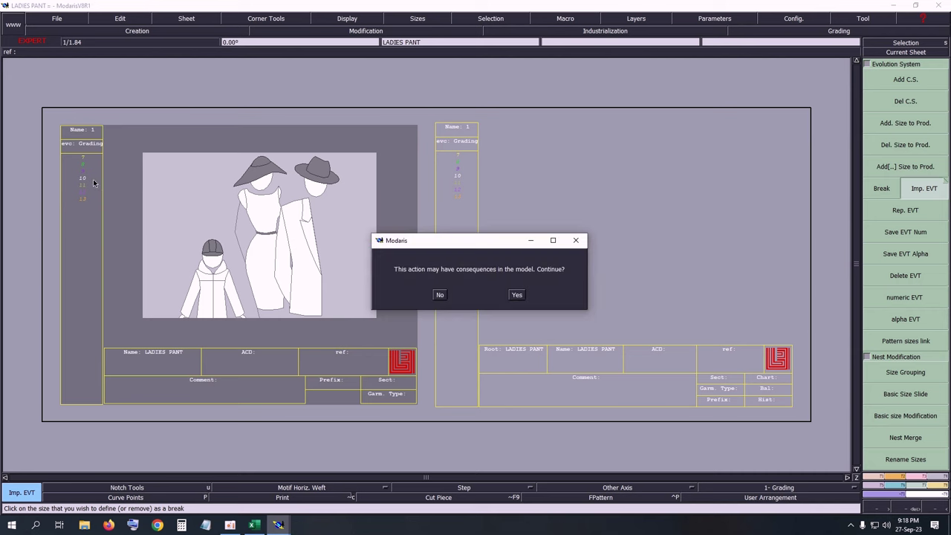
left_click(517, 295)
left_click(123, 91)
double_click(123, 91)
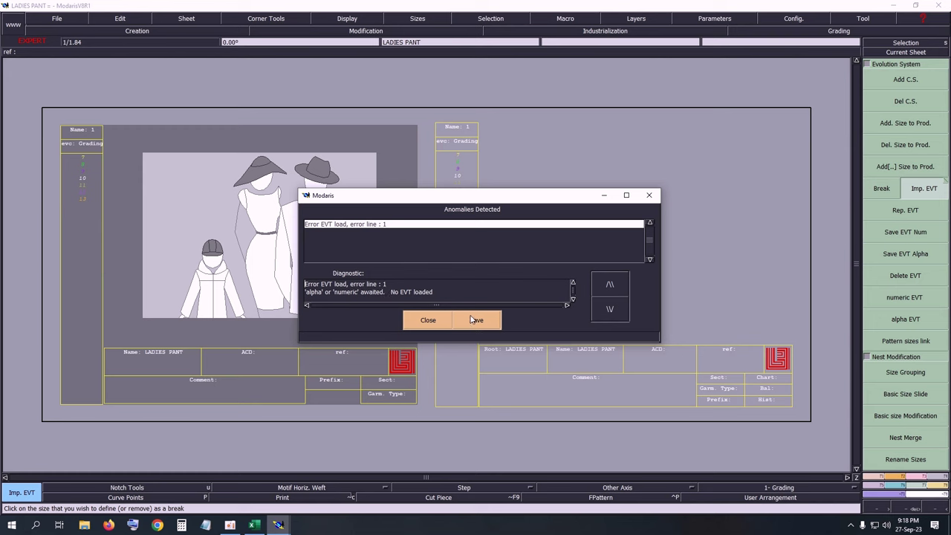
left_click(424, 321)
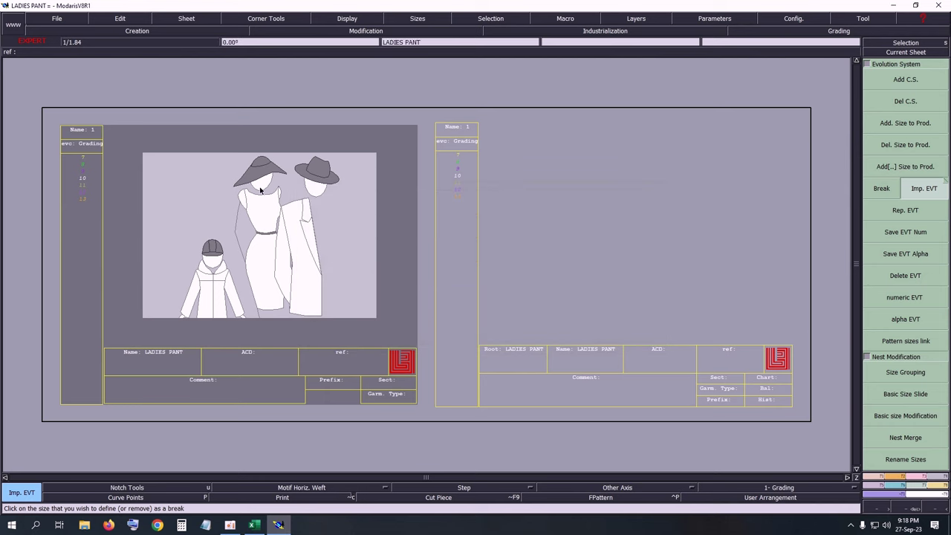
Step: Switch to File Explorer and open the 32---36---44 text file from the LADIES PANT 27 9 23 folder on drive E
left_click(895, 8)
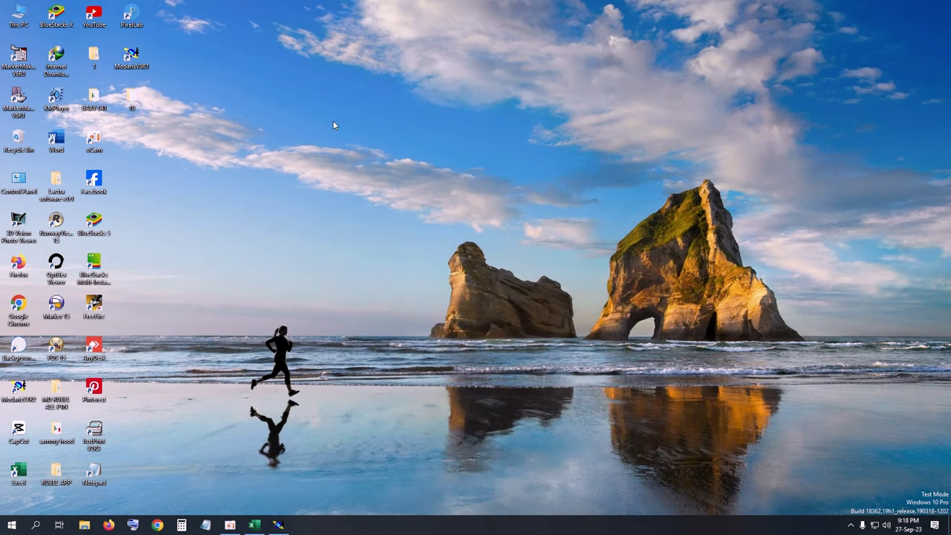
double_click(23, 20)
double_click(385, 118)
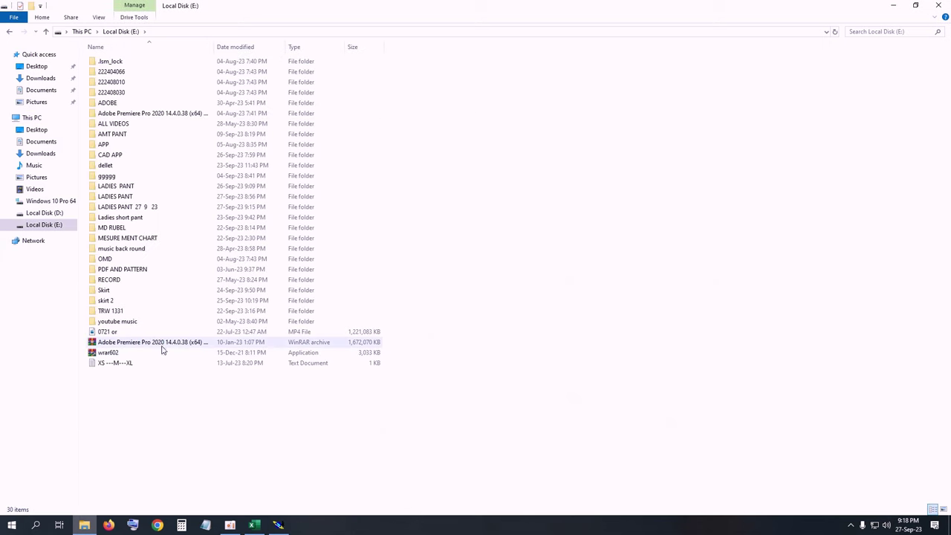
double_click(134, 211)
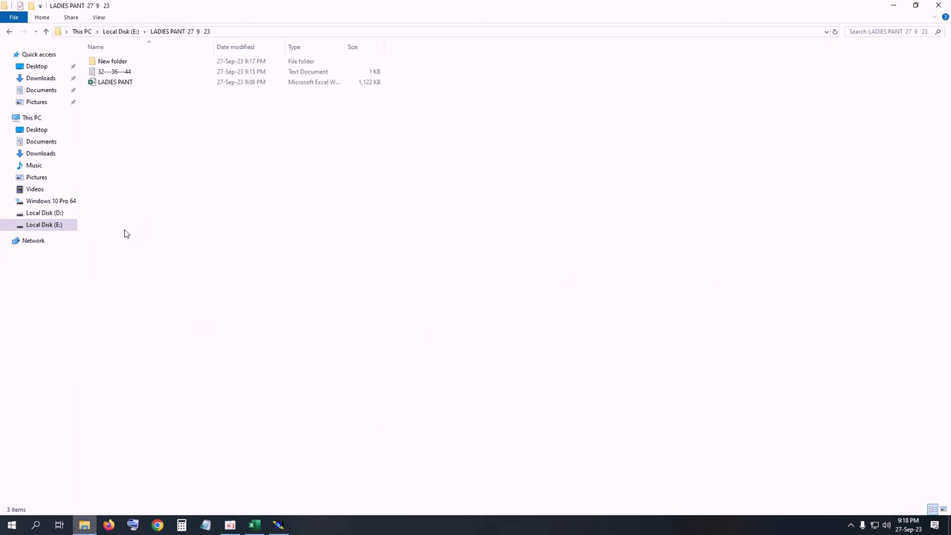
double_click(123, 72)
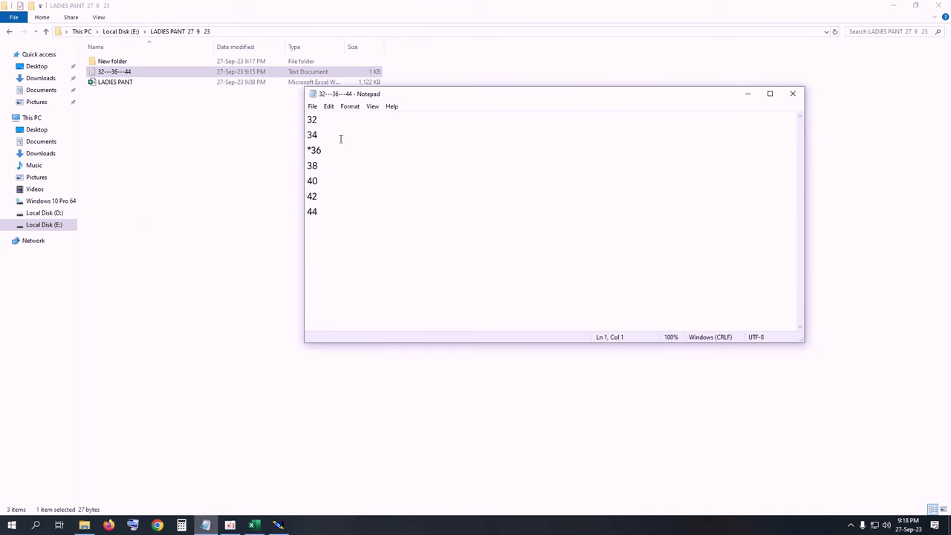
Step: Replace the first line of the size list with alpha and enter size 32 on a new line below it
left_click(327, 117)
left_click(308, 118)
key("BackSpace")
key("BackSpace")
type("alpha")
key("Return")
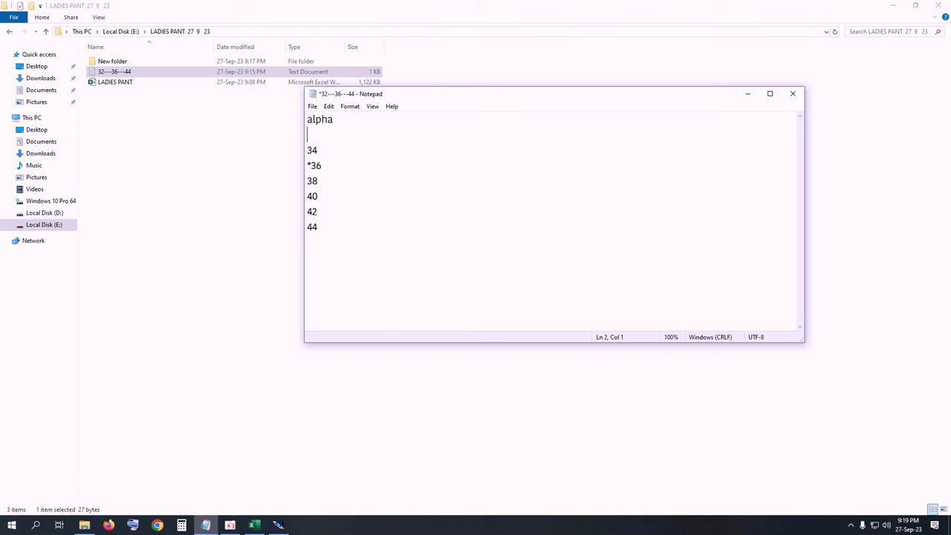
type("32")
Step: Save the edited size list under its existing name, repeating the save several times
left_click(313, 106)
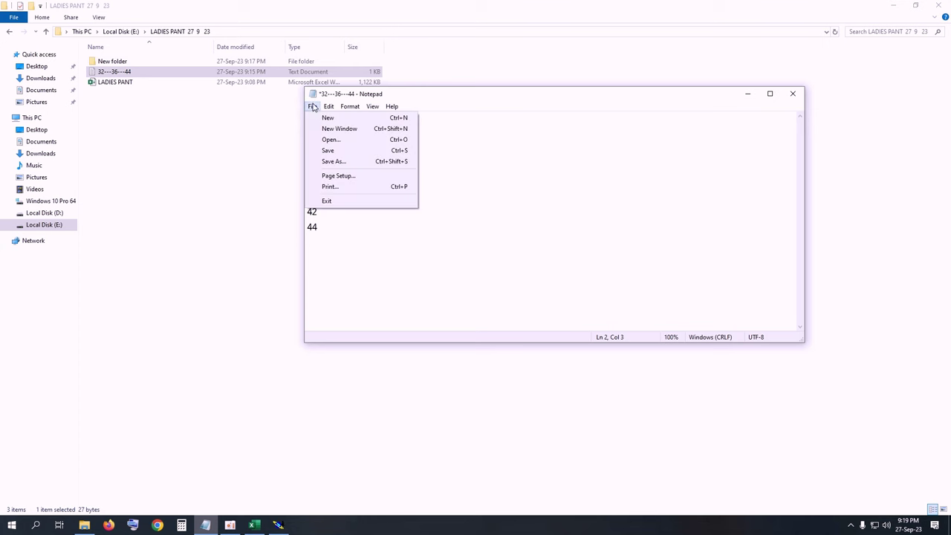
left_click(331, 152)
left_click(313, 107)
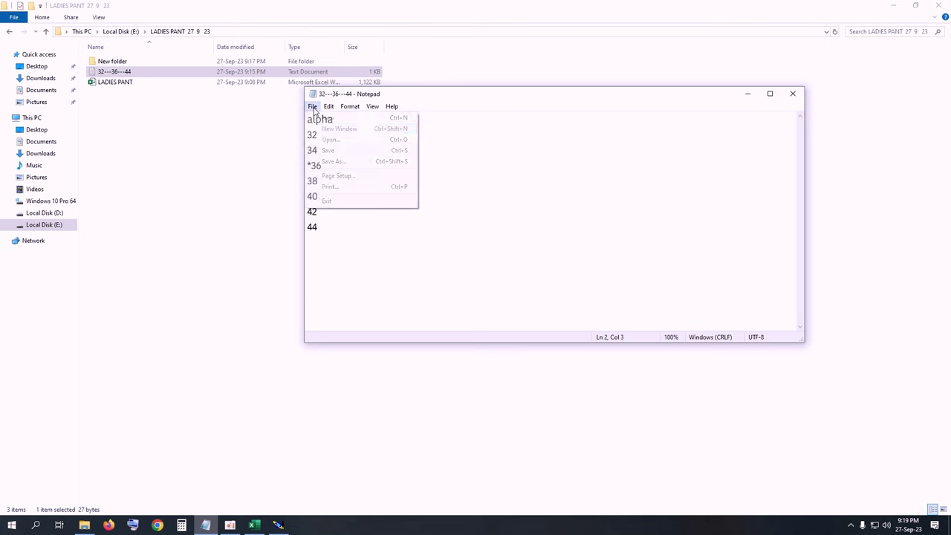
left_click(328, 150)
left_click(312, 106)
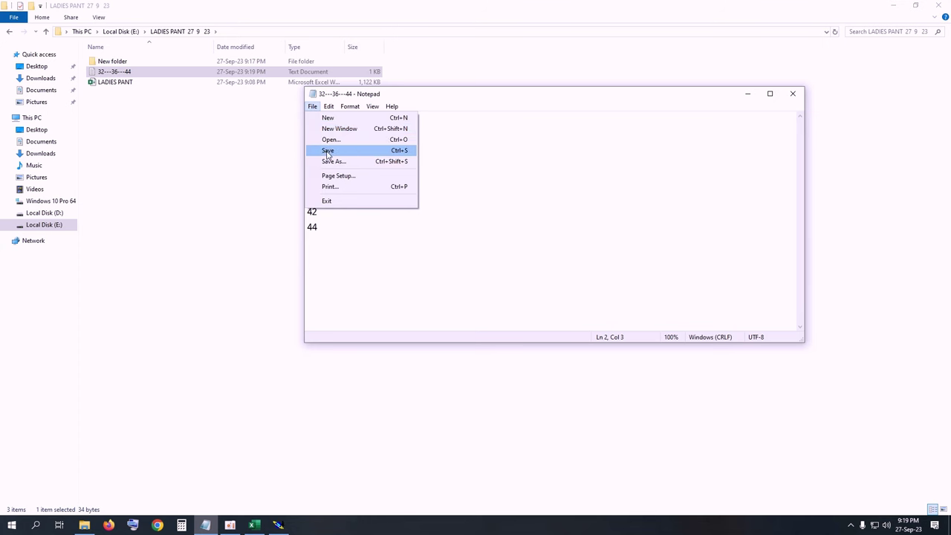
left_click(328, 150)
left_click(313, 106)
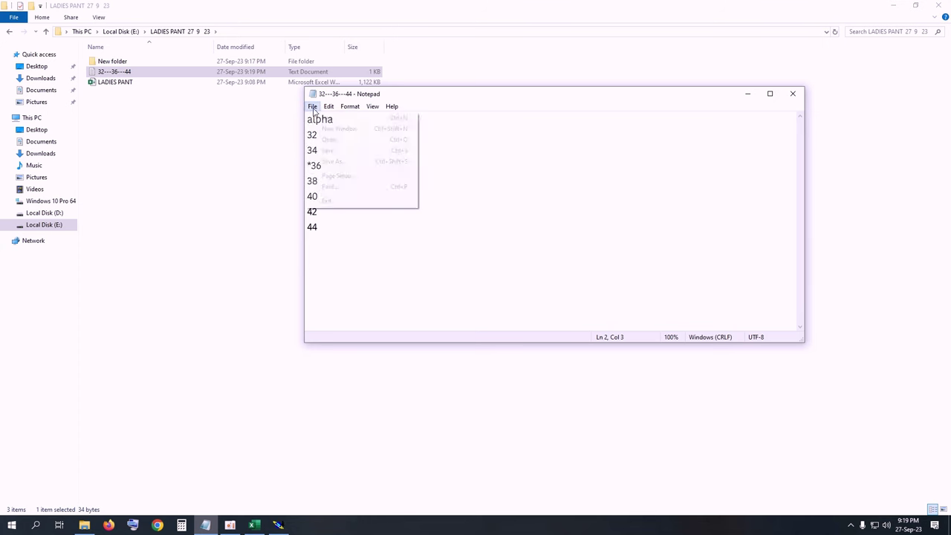
left_click(327, 150)
left_click(313, 107)
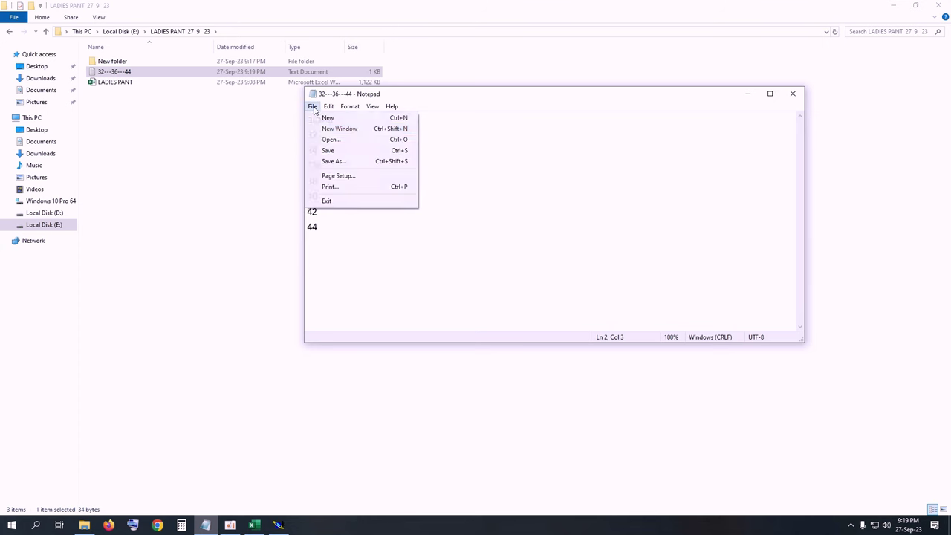
left_click(328, 150)
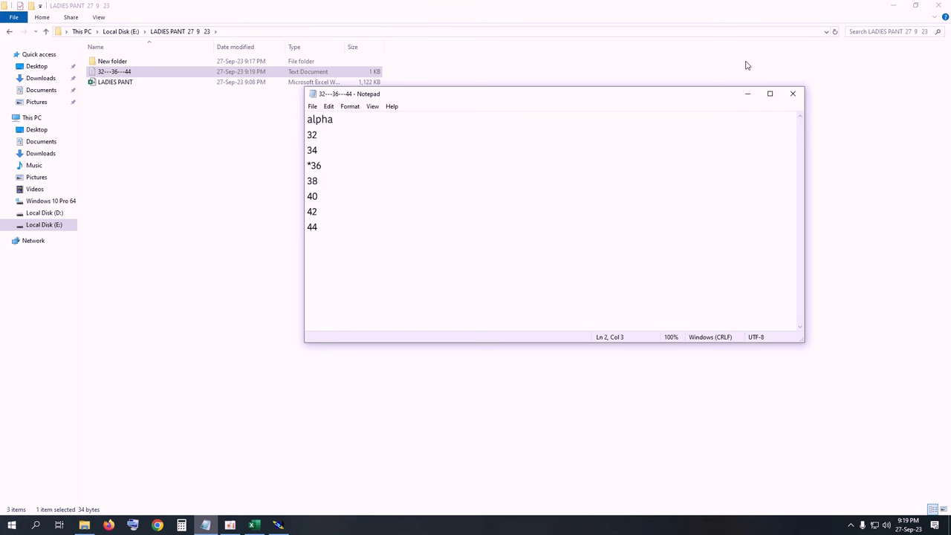
Step: Close the size list text file and its folder window
left_click(793, 93)
left_click(935, 16)
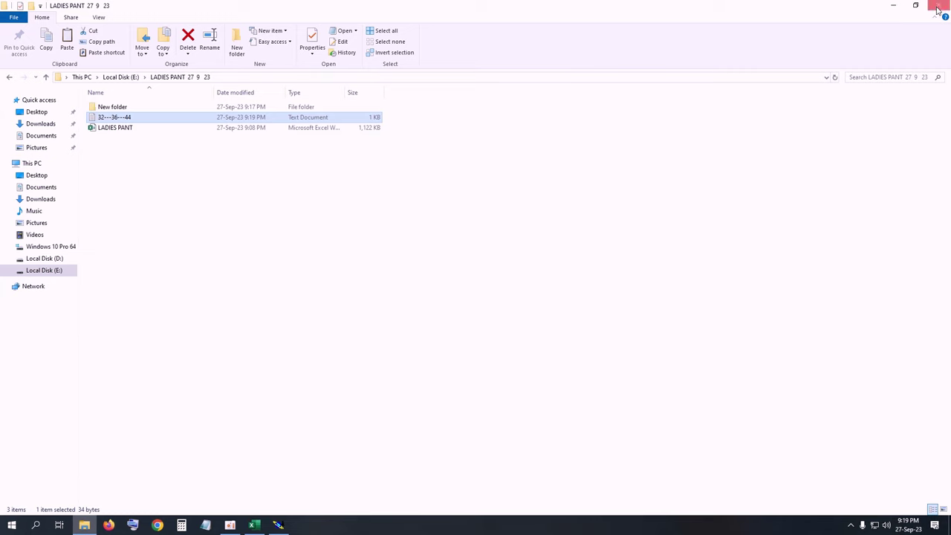
left_click(939, 6)
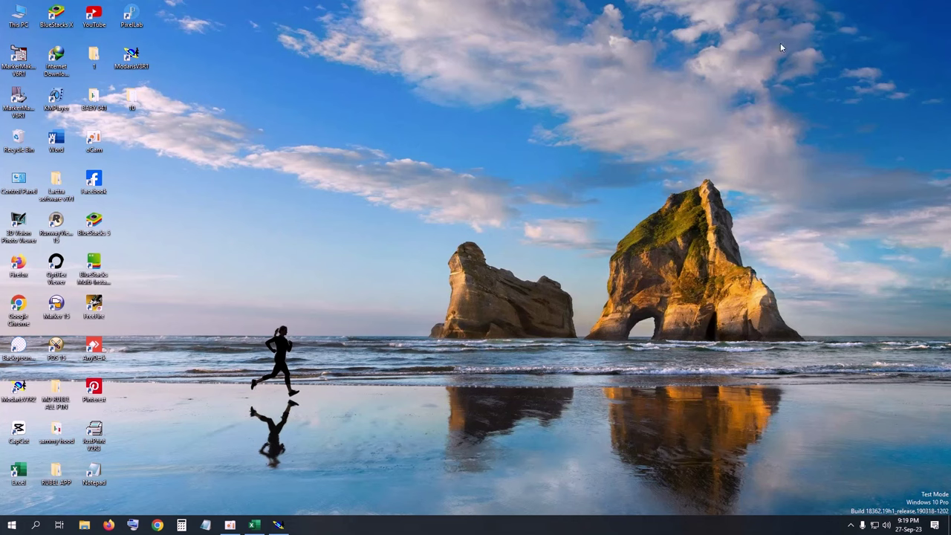
Step: Switch back to Modaris and import the corrected 32---36---44 size file into the first sheet's grading, accepting the consequences for the model
left_click(278, 525)
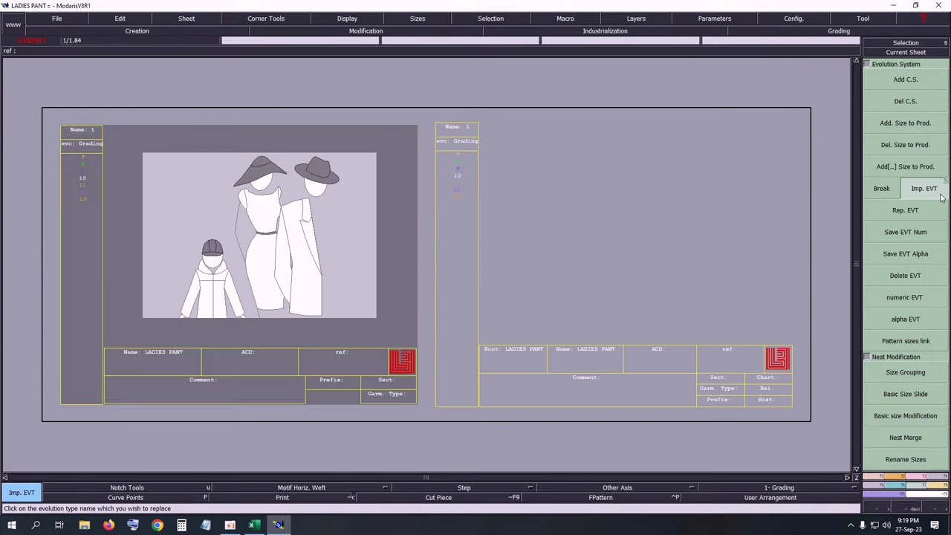
left_click(882, 188)
left_click(84, 193)
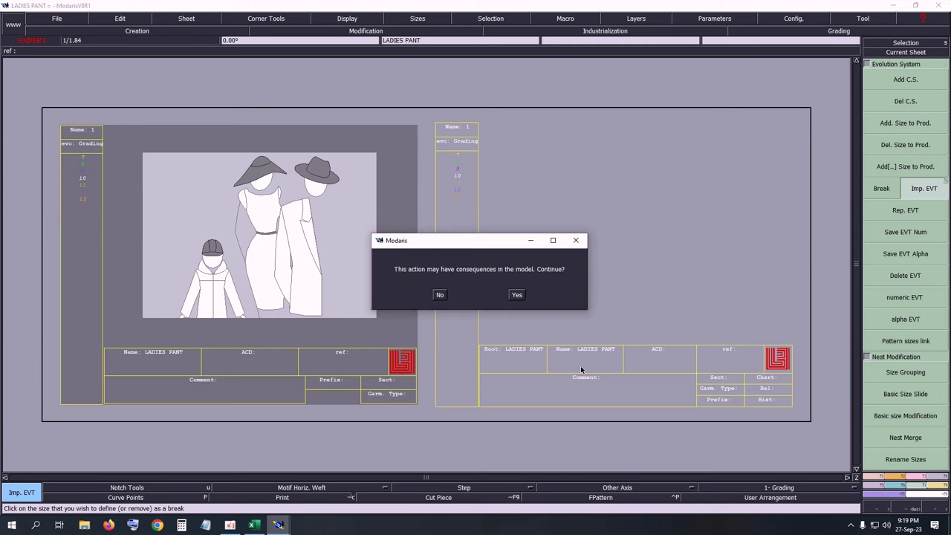
left_click(518, 295)
double_click(117, 90)
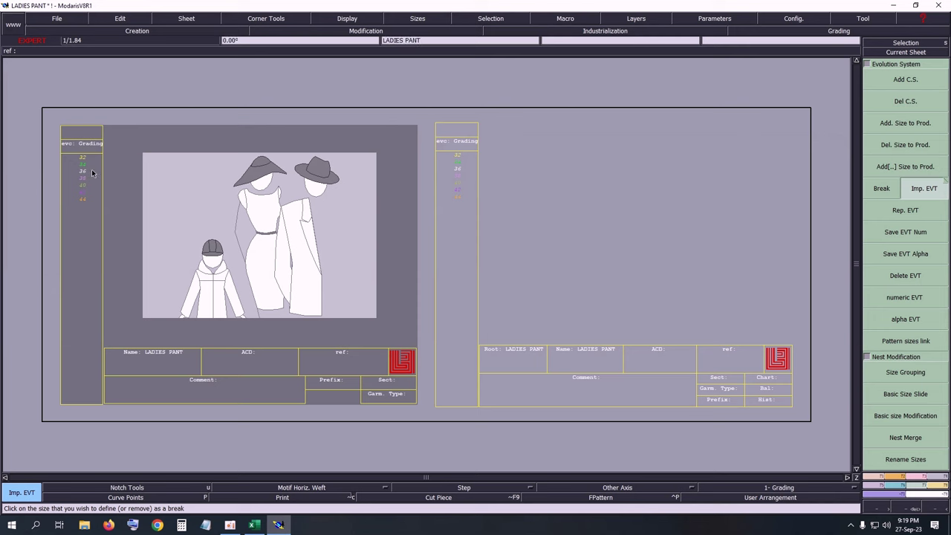
left_click(91, 172)
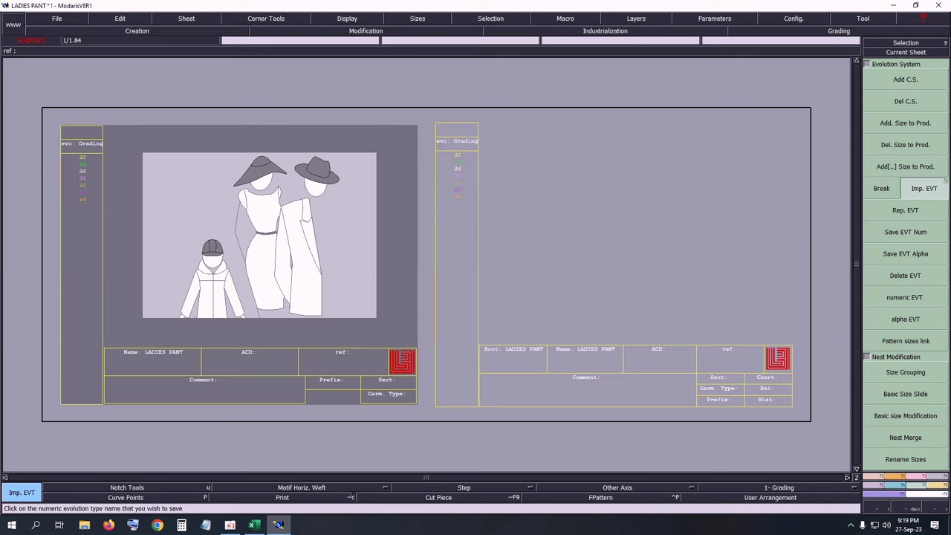
Step: Save the LADIES PANT model repeatedly in its save directory, continuing past each anomaly report
left_click(511, 252)
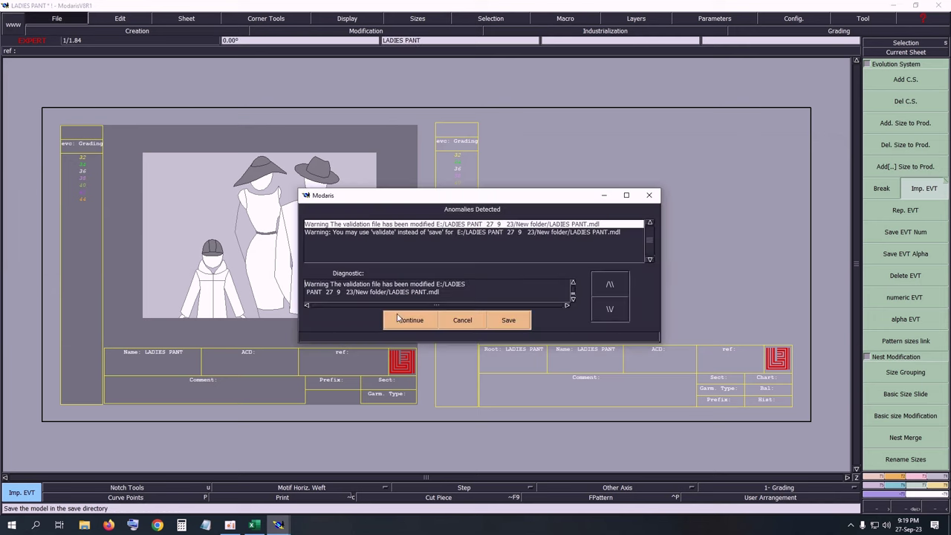
left_click(420, 324)
key("ctrl+s")
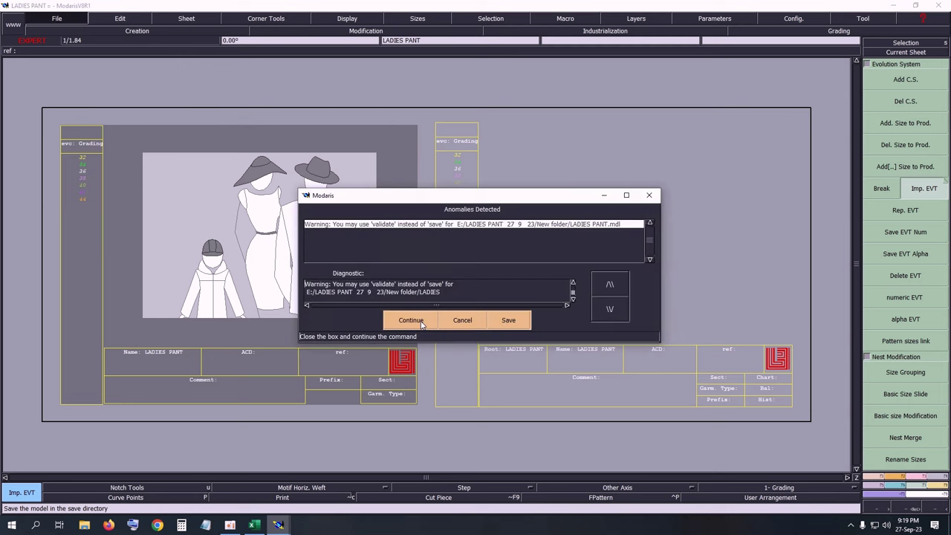
left_click(420, 324)
key("ctrl+s")
left_click(420, 324)
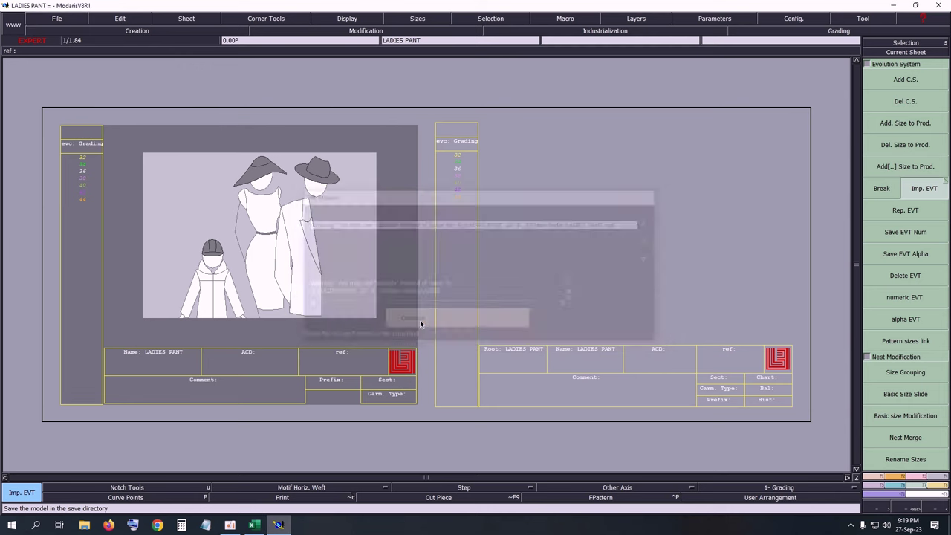
left_click(420, 321)
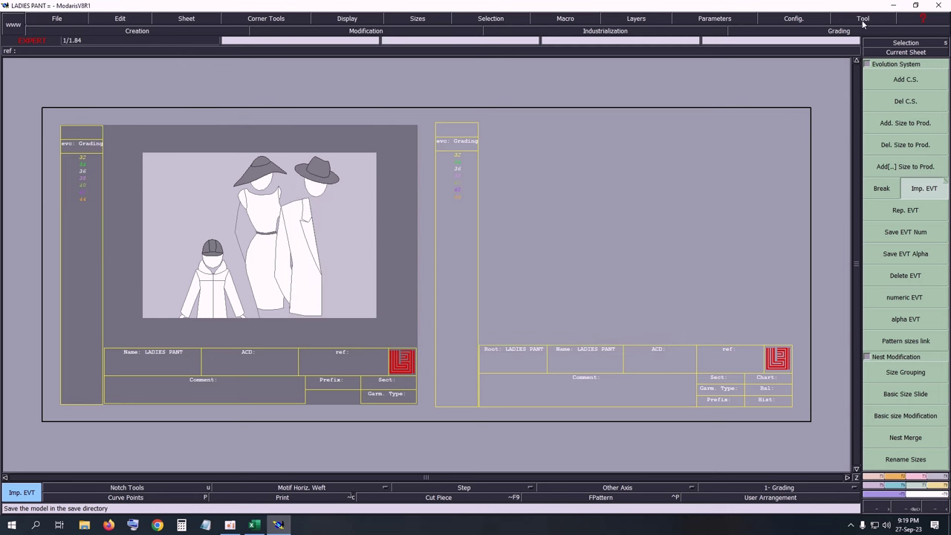
Step: Make the empty pattern sheet beside the model illustration the current sheet
left_click(892, 54)
left_click(643, 179)
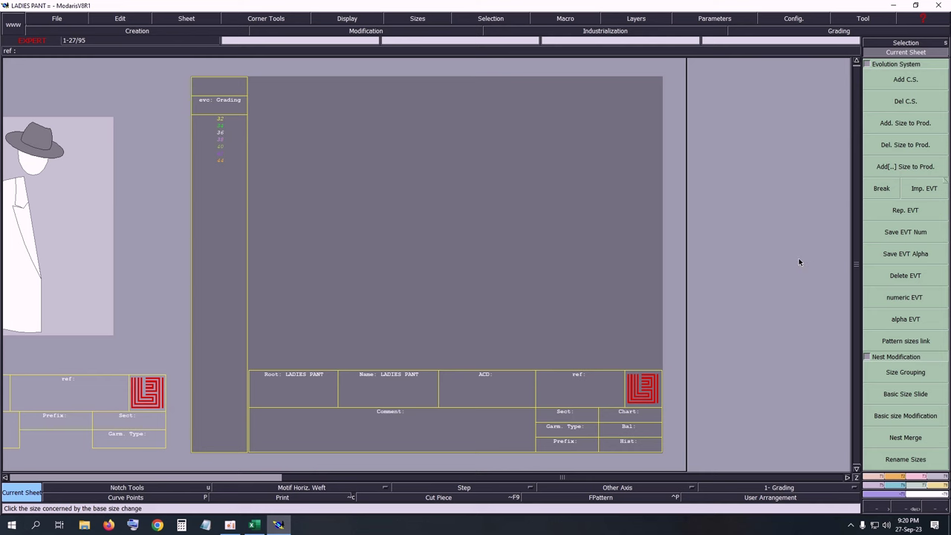
Step: Switch to the LADIES PANT workbook in Excel and enter the label insean/outseam in cell D30, then select G30
left_click(253, 524)
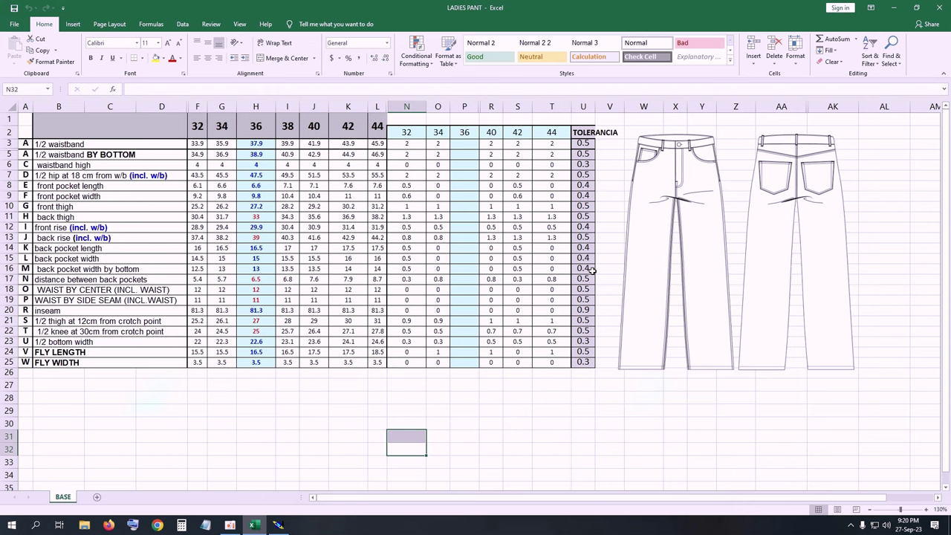
left_click(173, 424)
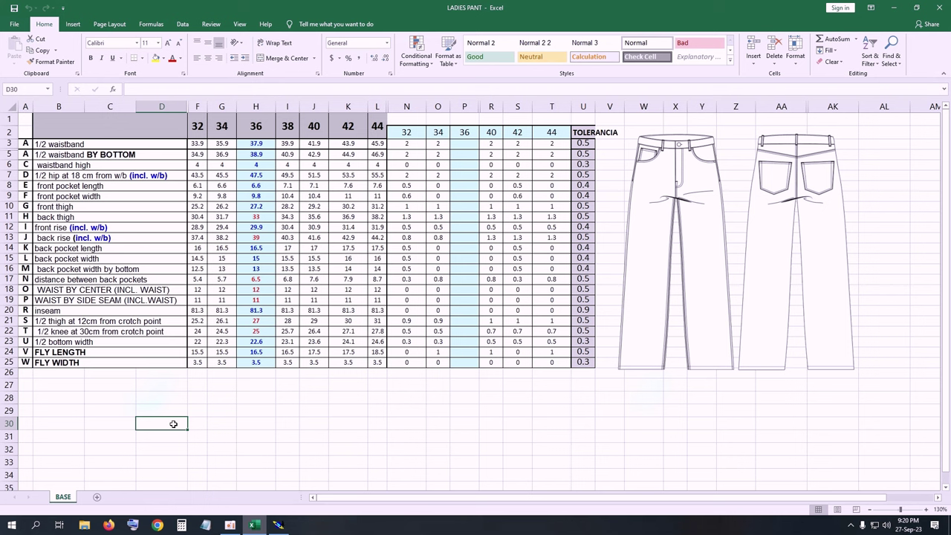
type("i")
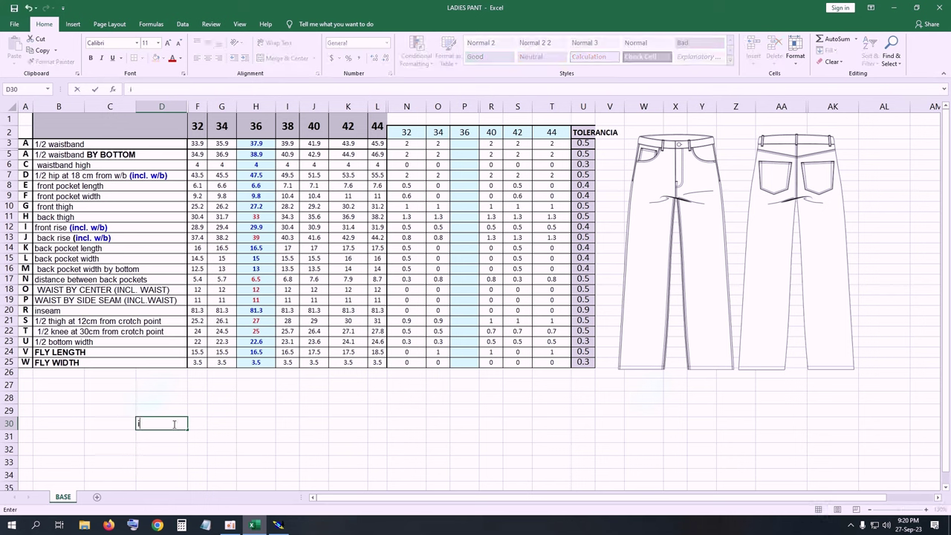
type("nsean/outseam")
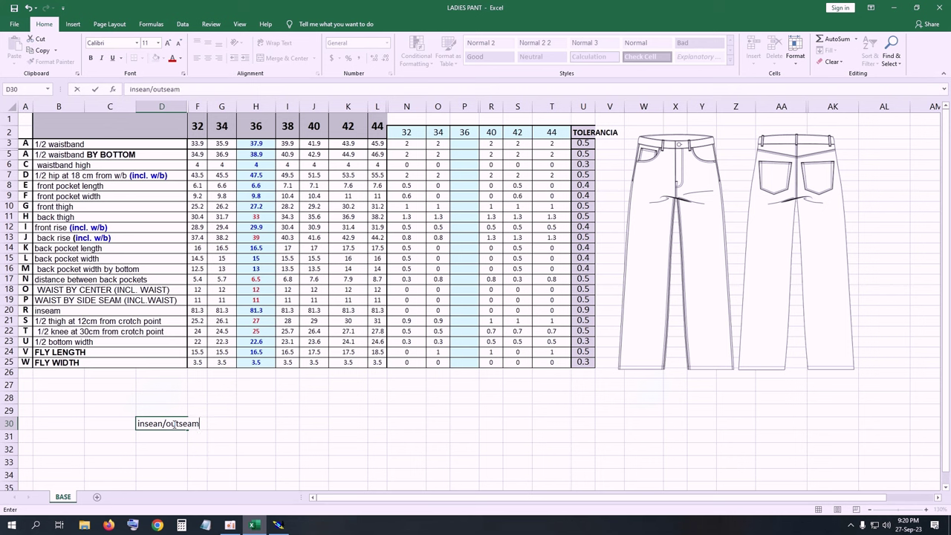
left_click(222, 424)
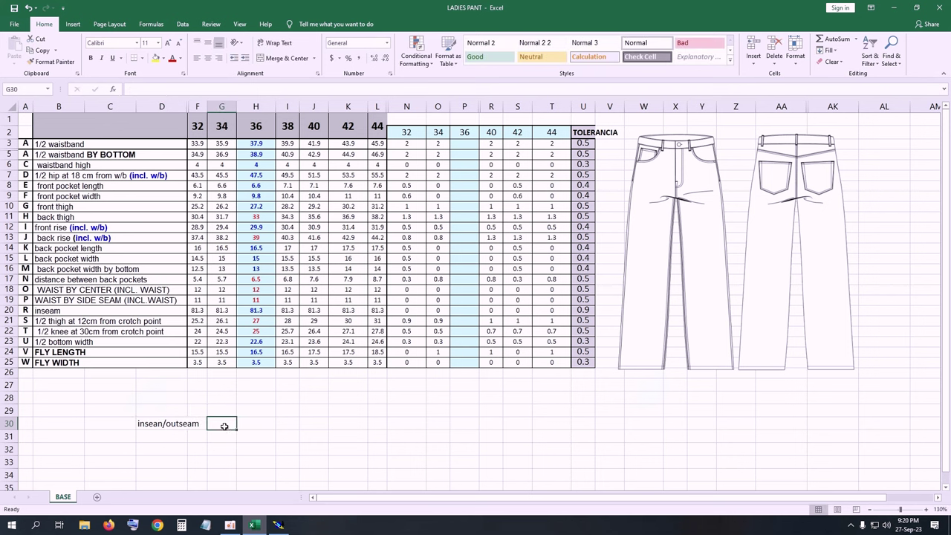
Step: Enter the size 36 inseam value 81.3 in H30 and centre it in the cell
left_click(243, 428)
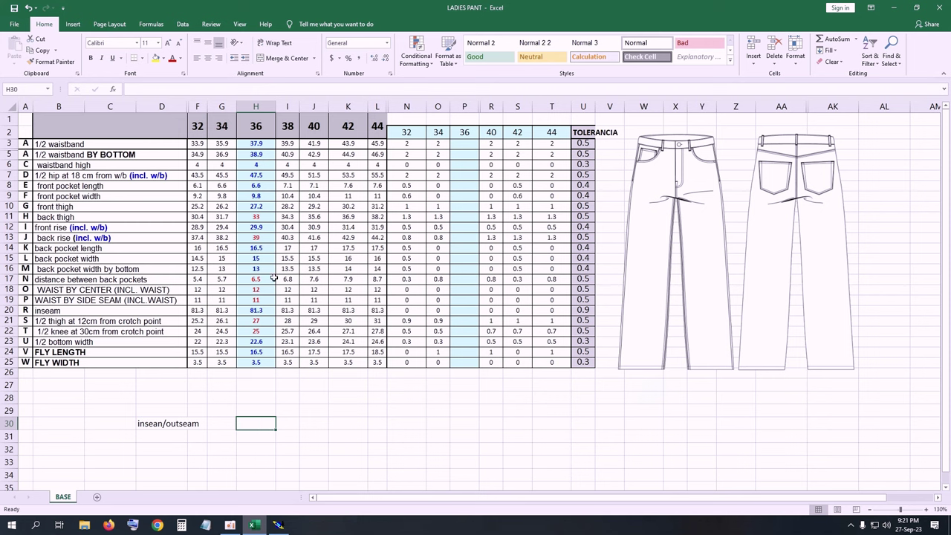
left_click(264, 311)
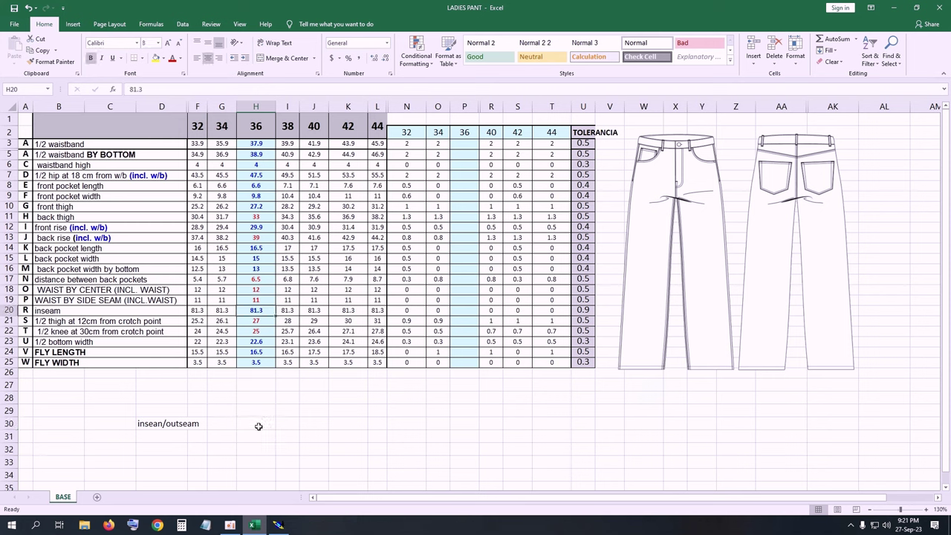
left_click(256, 423)
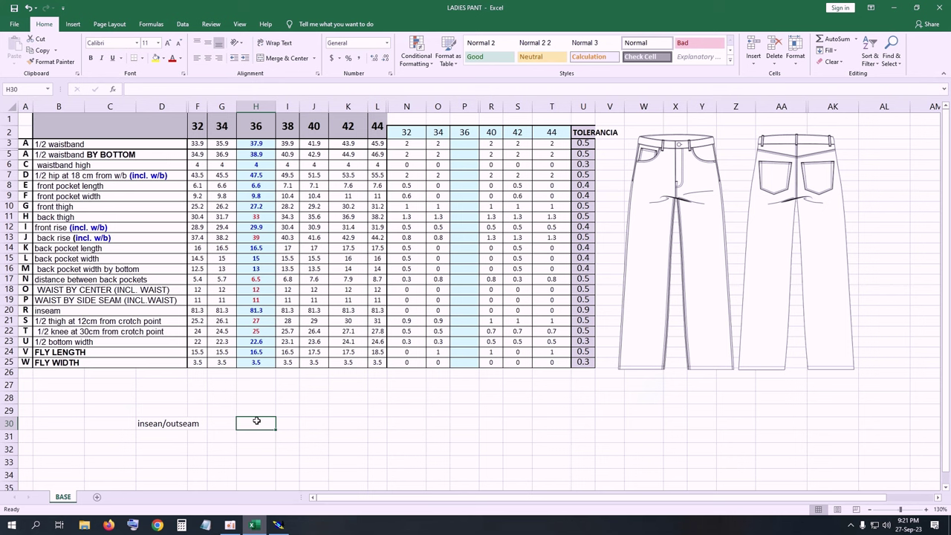
type("81.3")
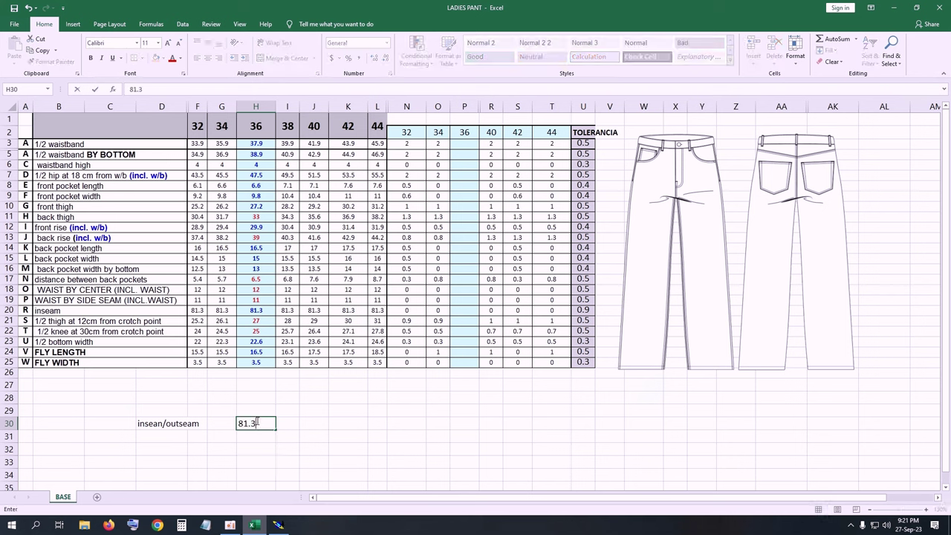
left_click(307, 464)
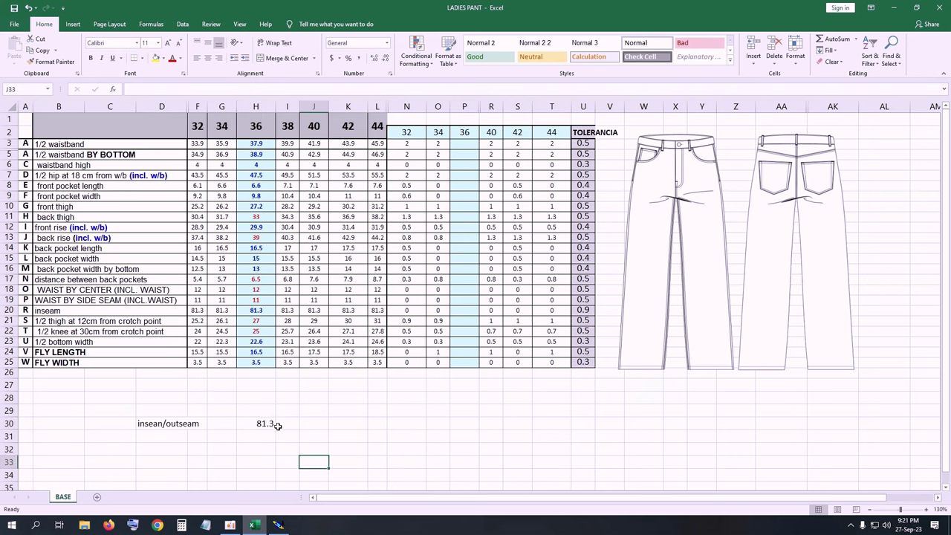
left_click(260, 426)
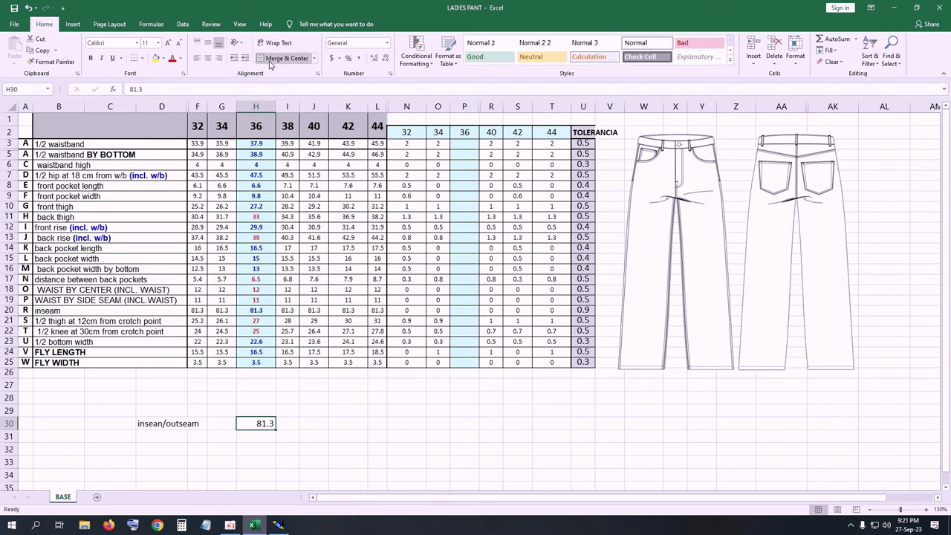
left_click(207, 58)
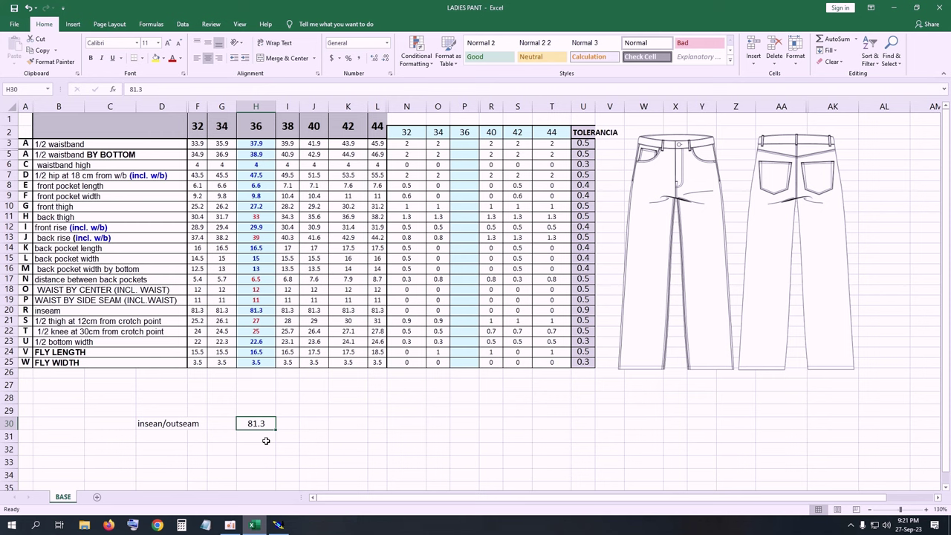
Step: Add a hip row below the inseam row, with the label hip in D31 and 47.5 centred in H31
left_click(88, 176)
left_click(254, 176)
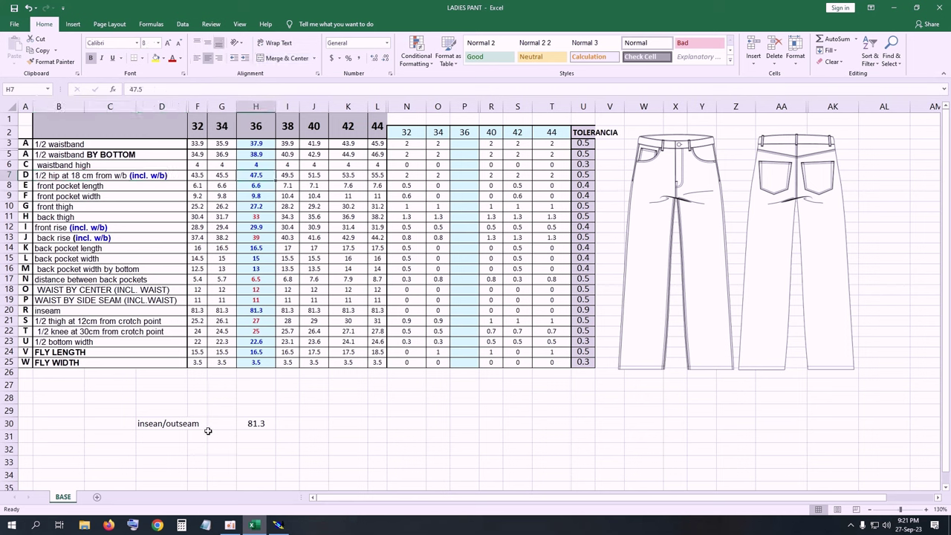
left_click(159, 437)
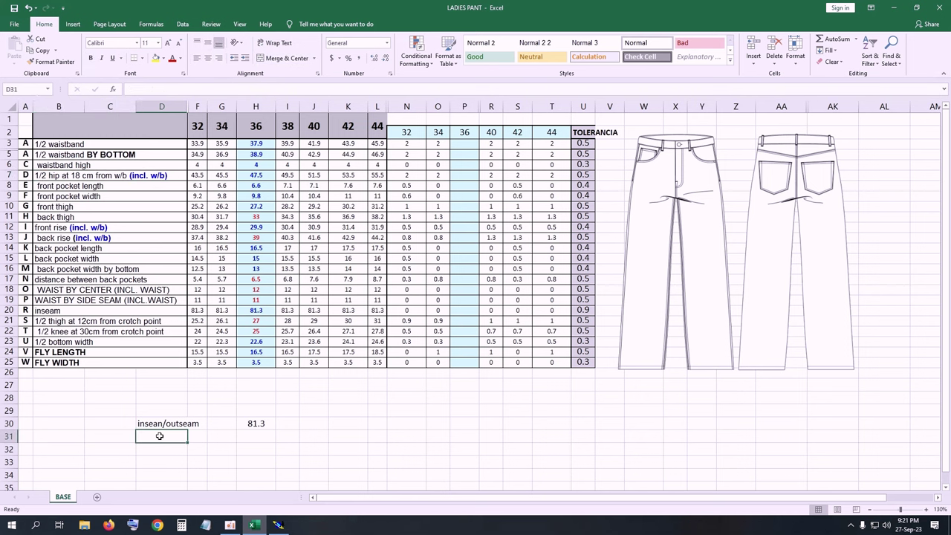
type("hip")
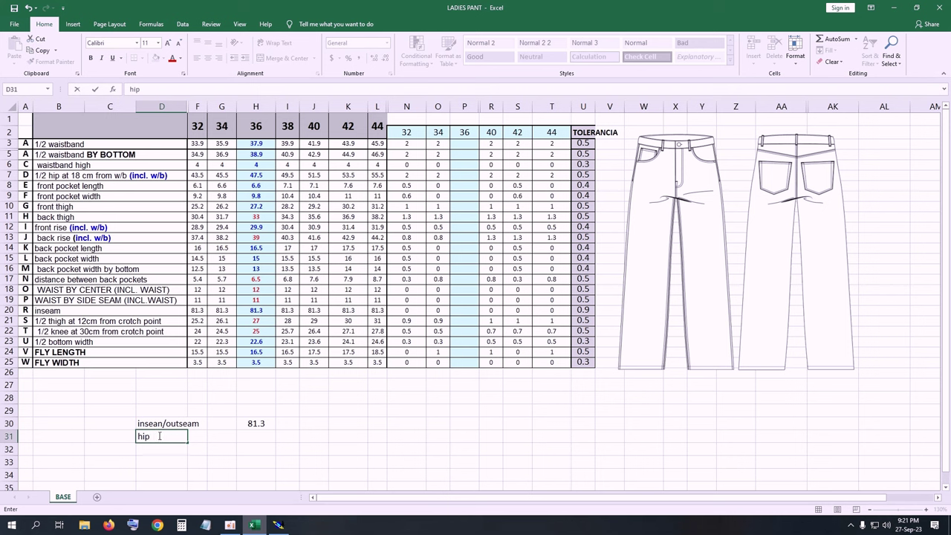
key("Return")
left_click(253, 436)
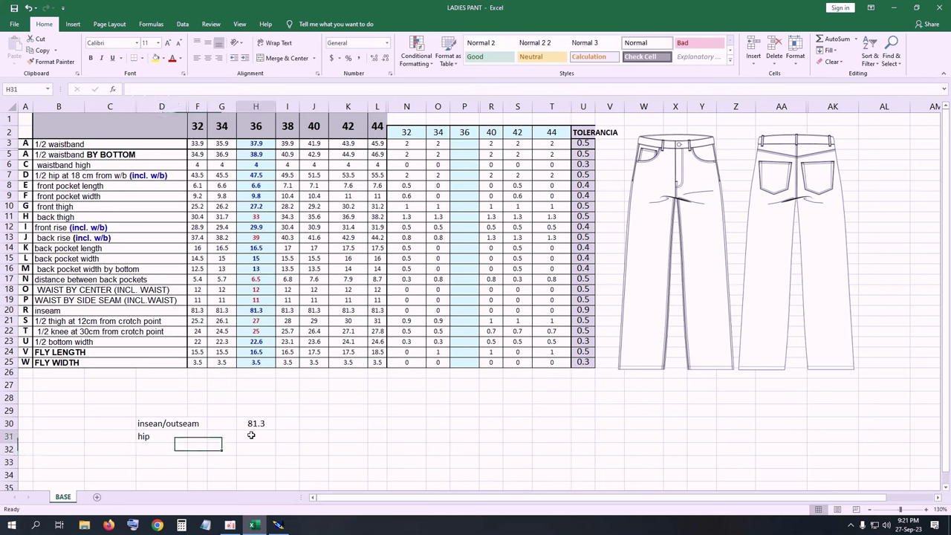
type("47.5")
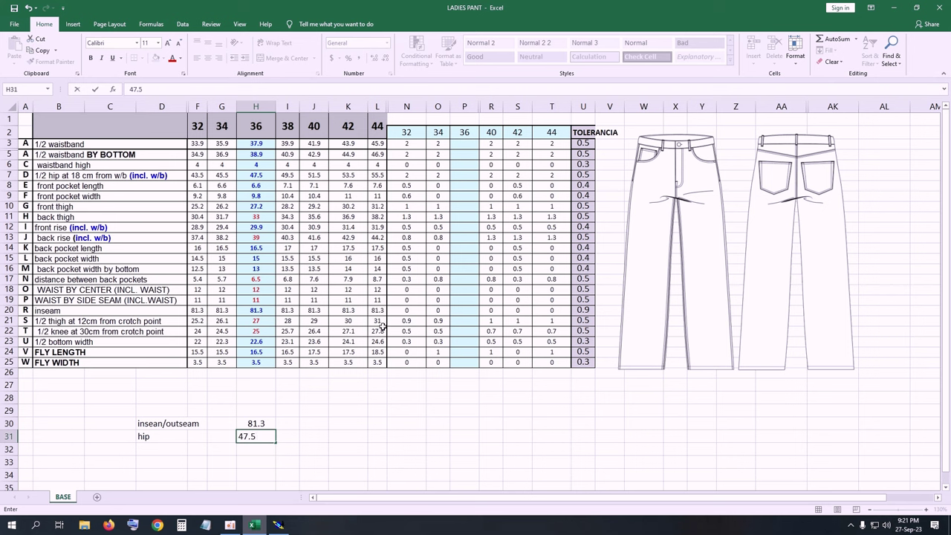
left_click(344, 457)
left_click(272, 436)
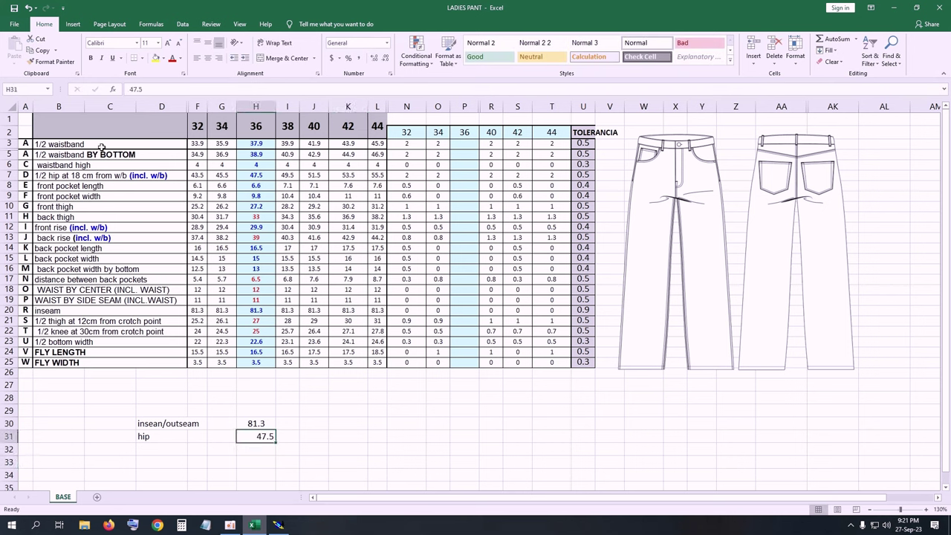
left_click(207, 58)
Step: Enter -3 in I31 beside the hip value and centre it
left_click(294, 438)
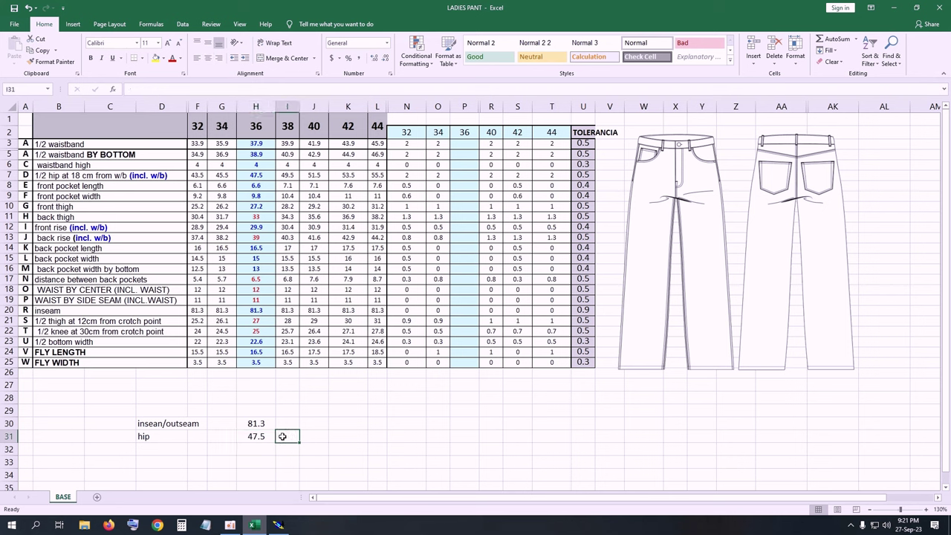
type("-3")
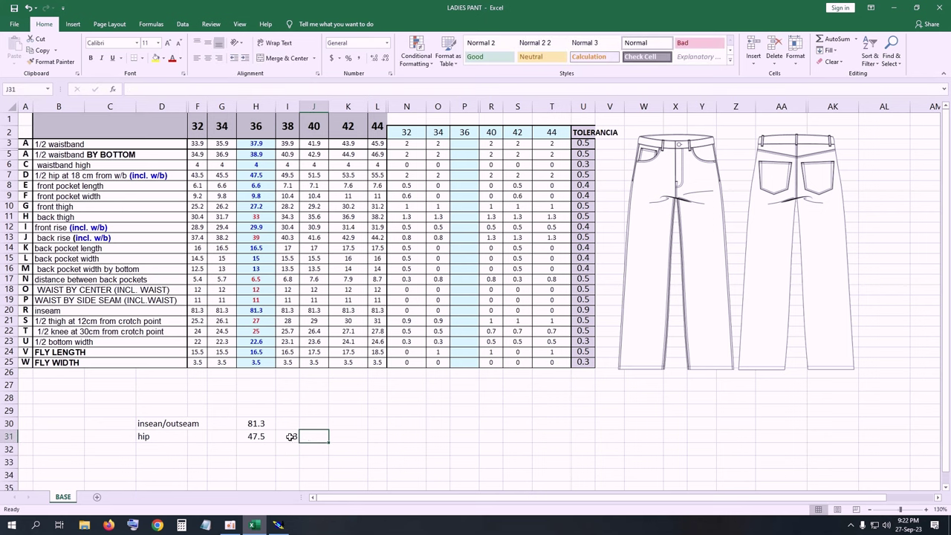
key("ctrl+Return")
left_click(209, 58)
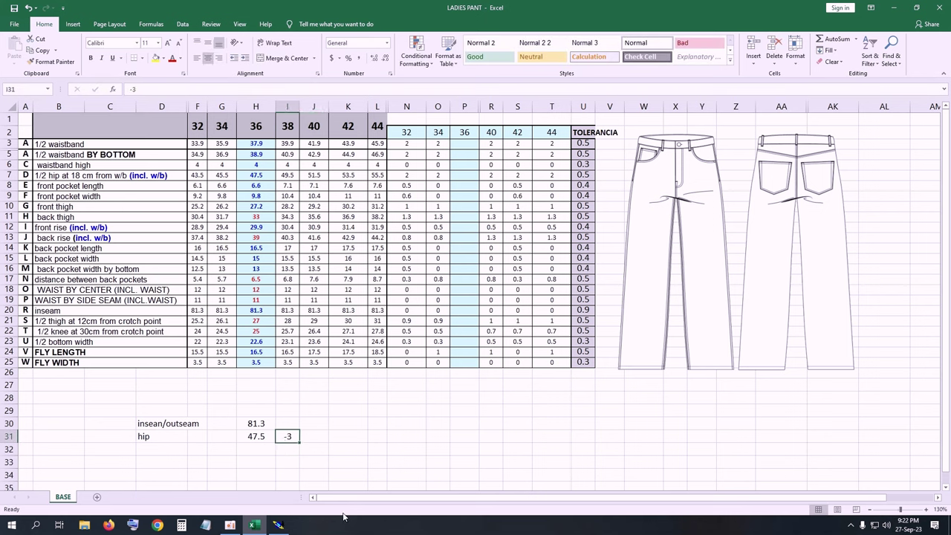
Step: Calculate the reduced hip value in J31 with the formula =H31-3 and centre it
left_click(316, 437)
type("=")
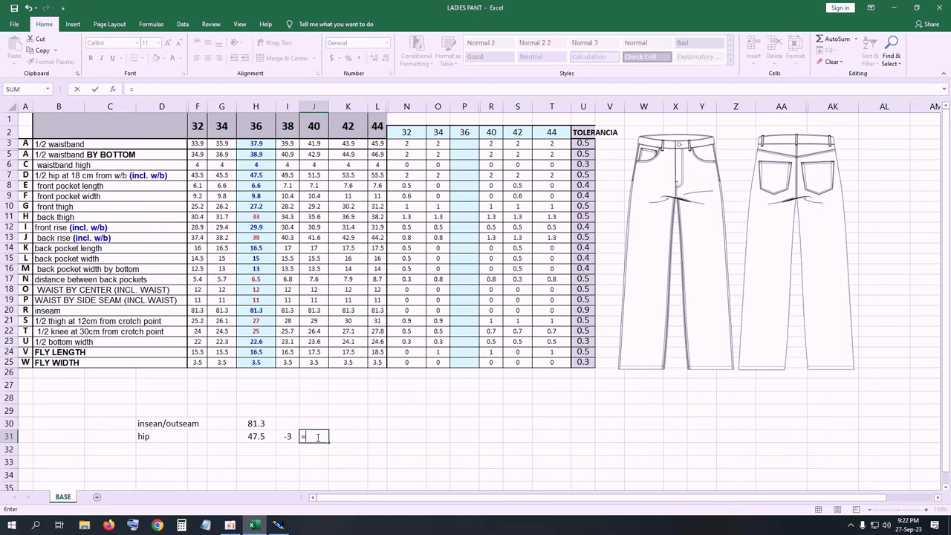
left_click(262, 438)
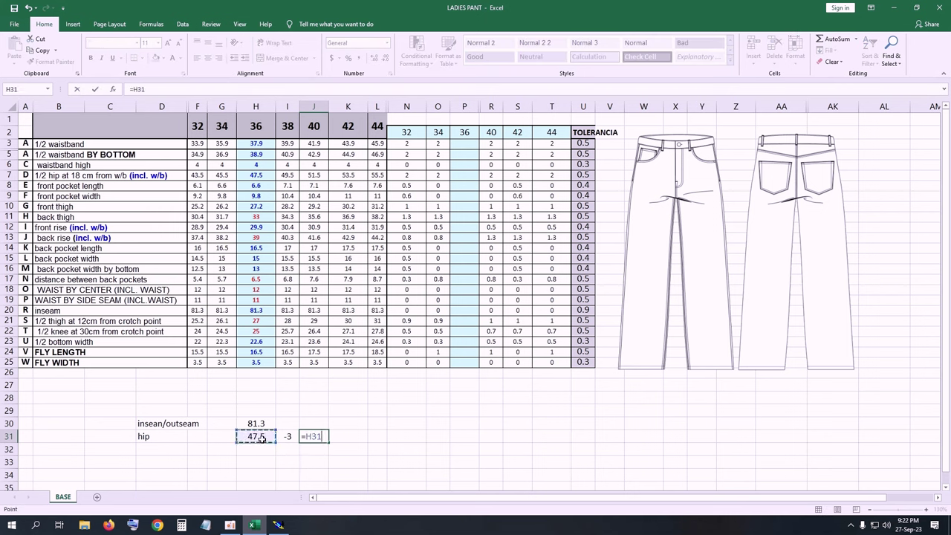
type("-3")
key("Return")
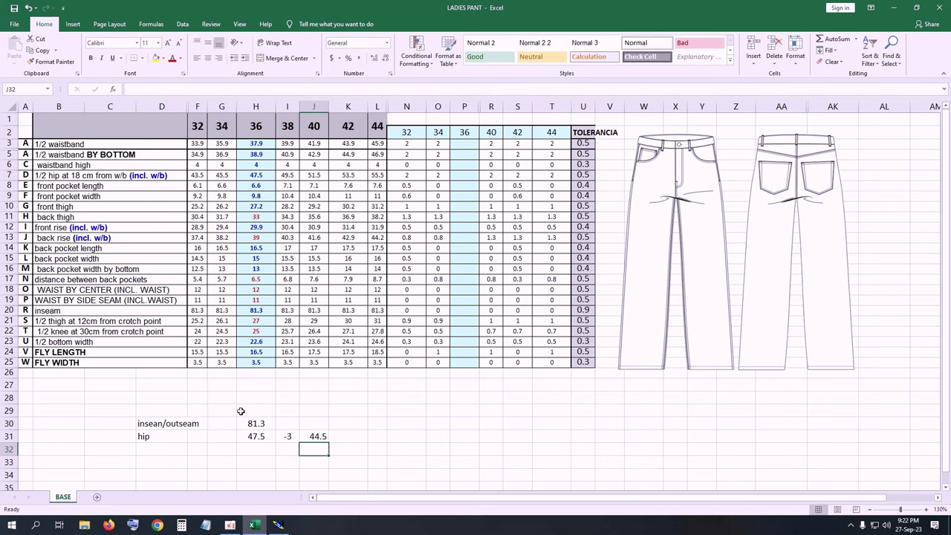
left_click(318, 437)
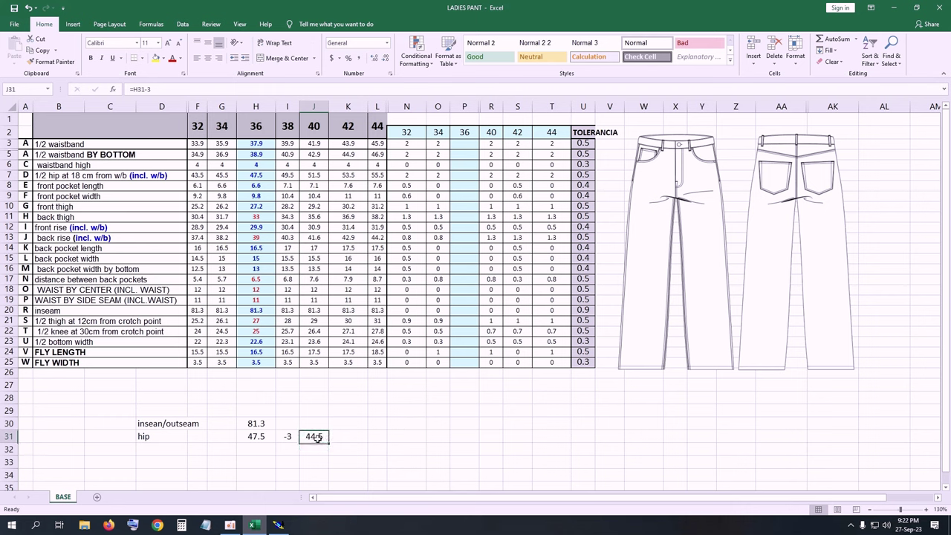
Step: Halve the reduced hip value in K31 with the formula =J31/2 and centre it
left_click(342, 438)
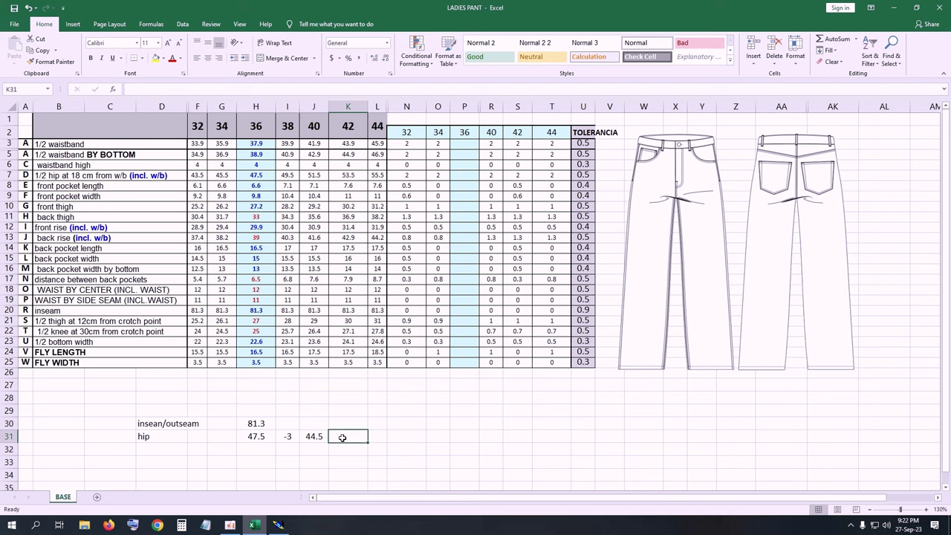
type("=")
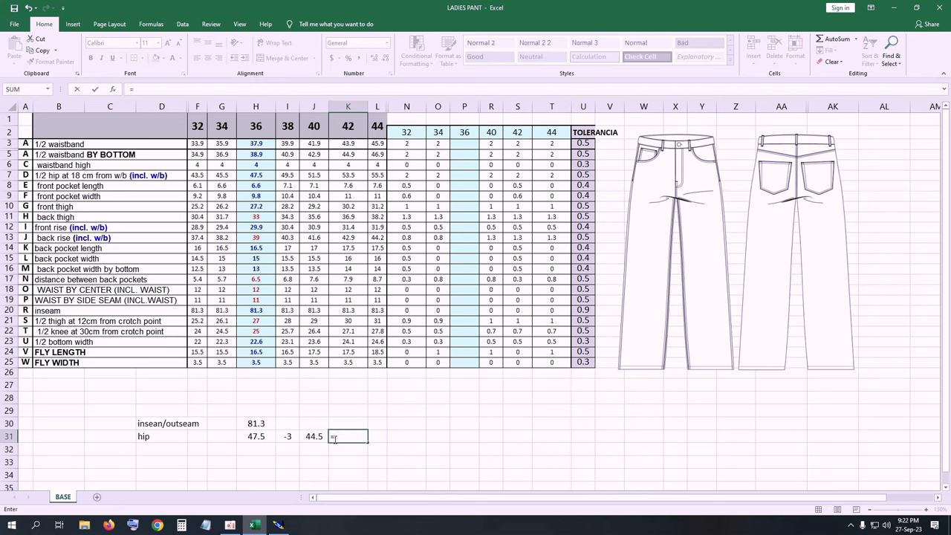
left_click(313, 438)
type("/")
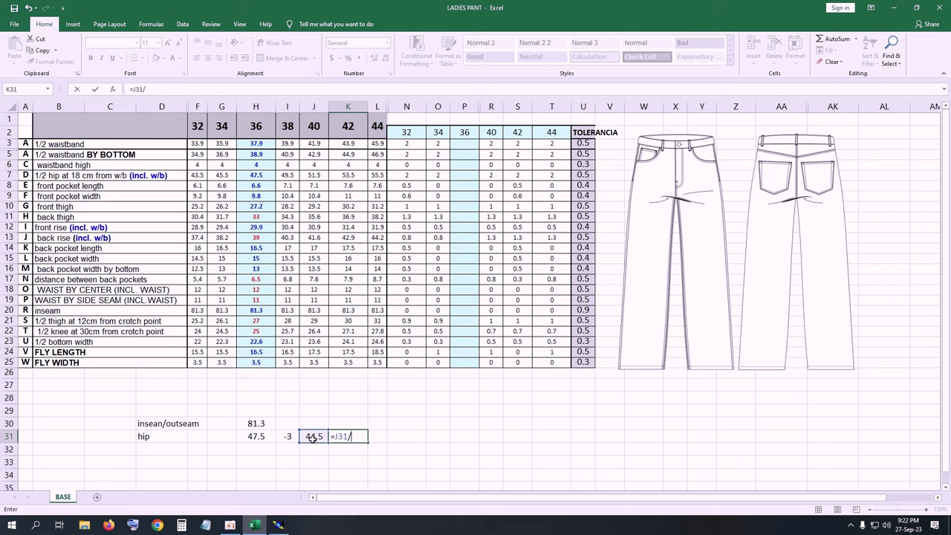
type("2")
key("Return")
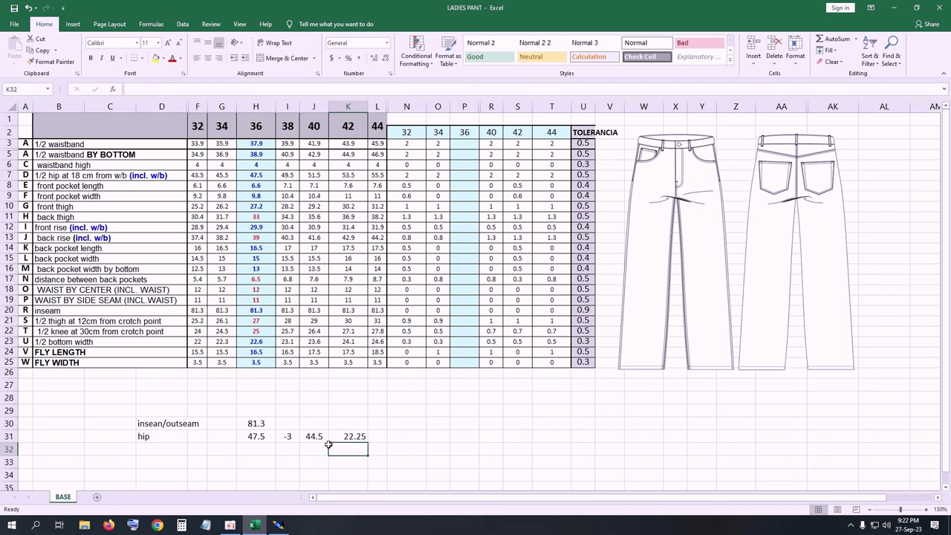
left_click(356, 436)
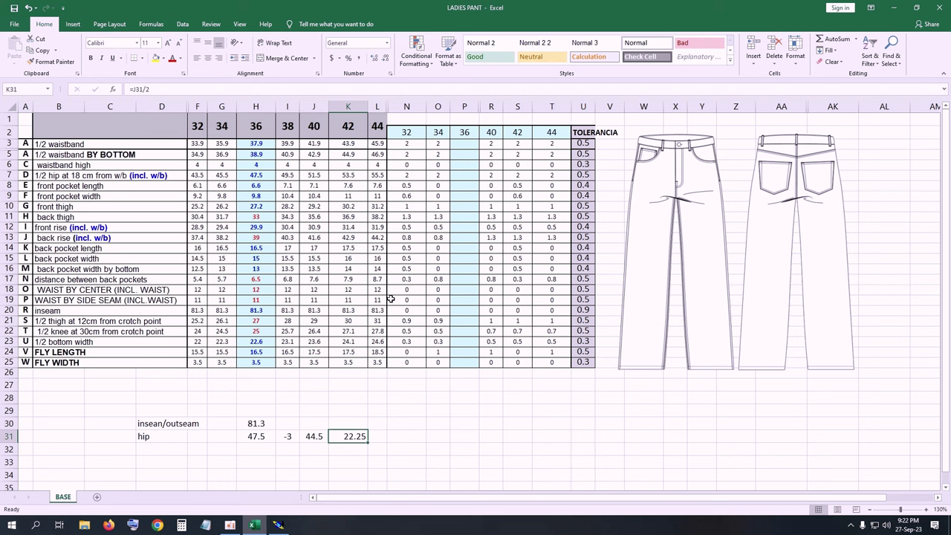
left_click(281, 58)
Step: Reference the size 36 front rise in I30 with the formula +H12
left_click(283, 424)
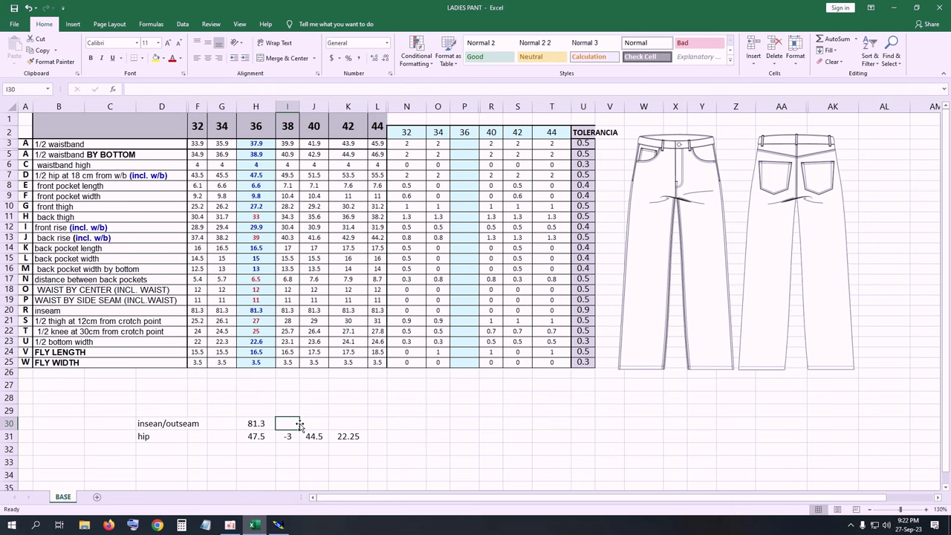
type("+")
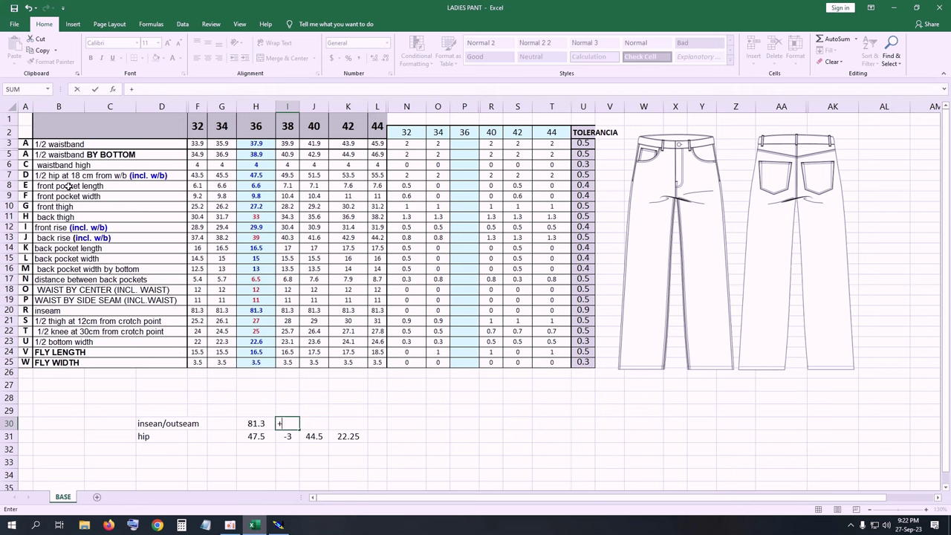
left_click(73, 227)
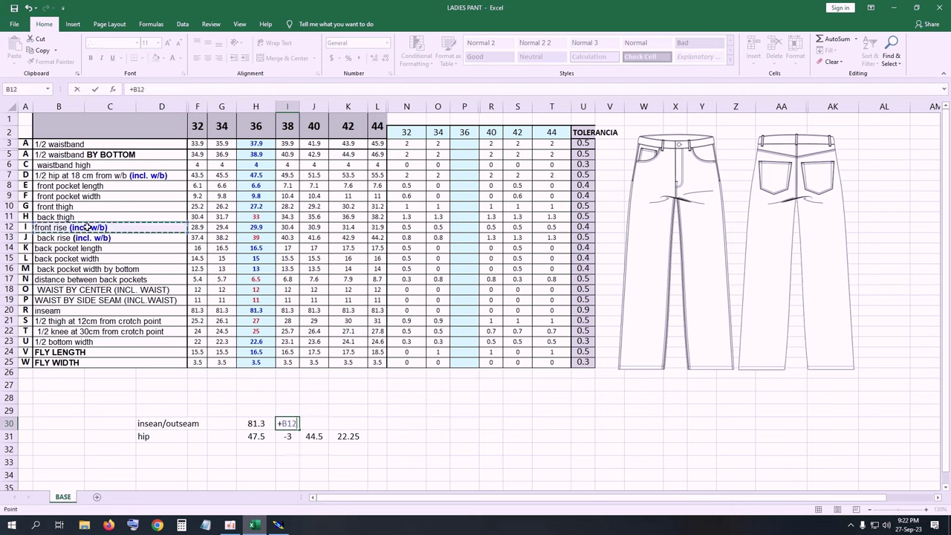
left_click(255, 227)
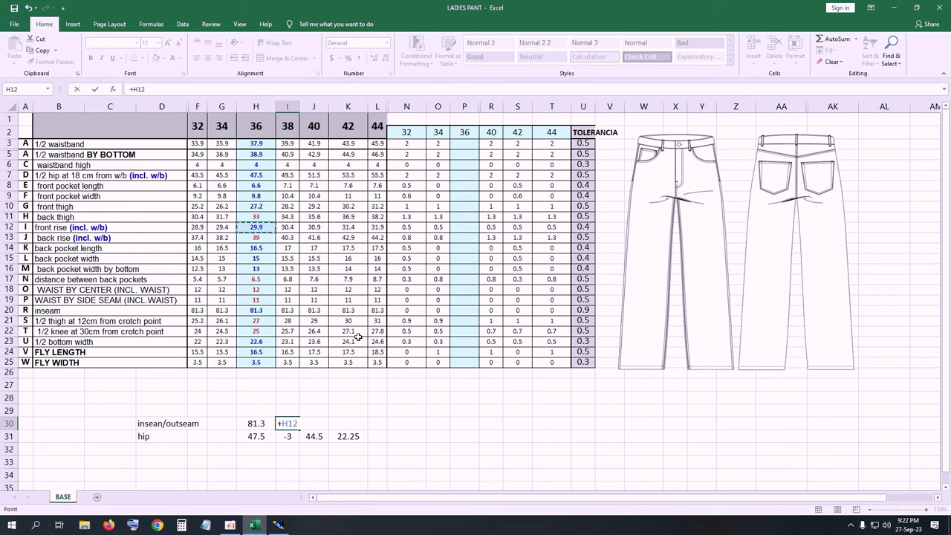
key("F2")
left_click(332, 425)
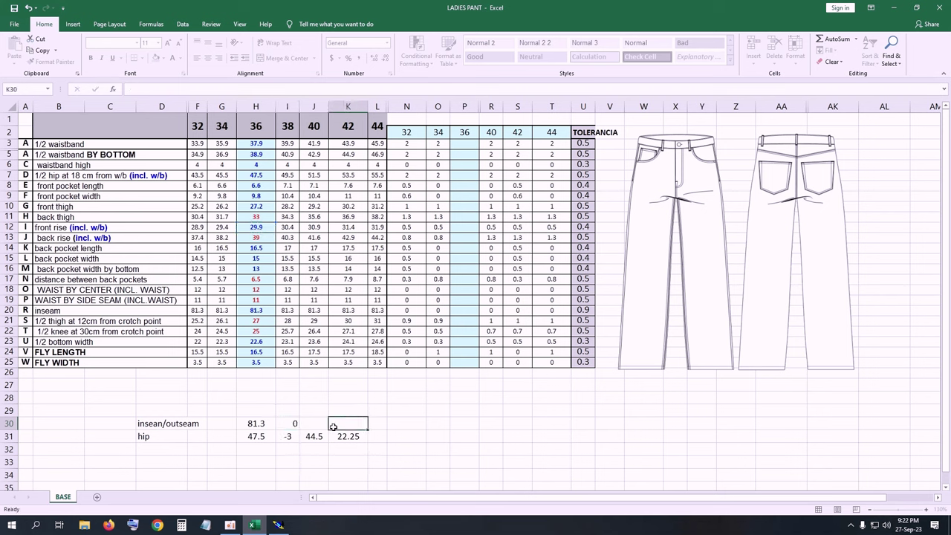
Step: Replace the formula in I30 with the typed front rise value +29.9 and reselect the cell
left_click(294, 425)
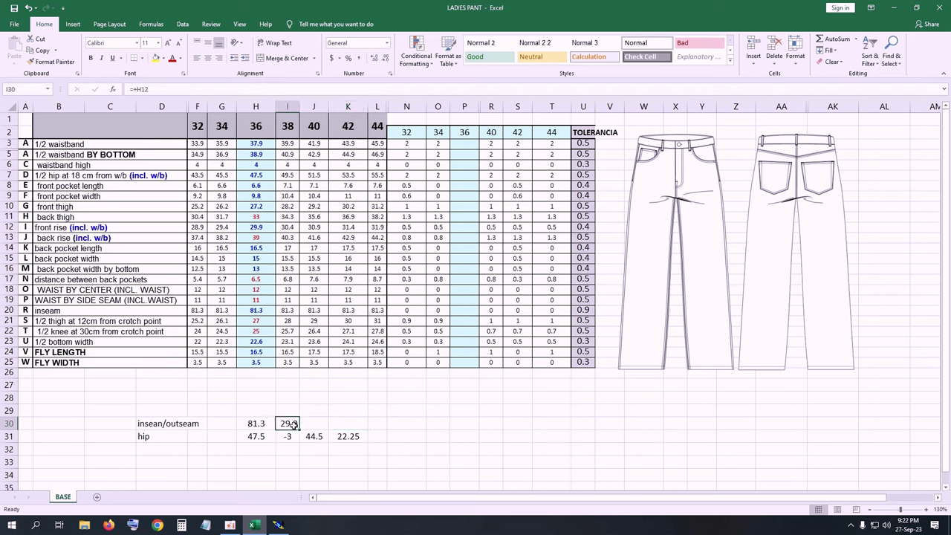
double_click(293, 424)
key("BackSpace")
key("BackSpace")
key("BackSpace")
key("BackSpace")
key("BackSpace")
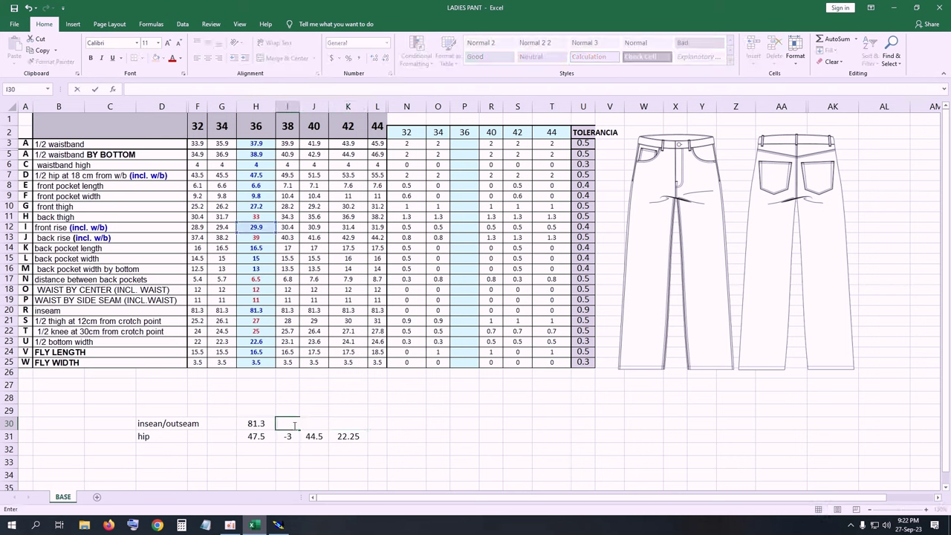
type("+29.9")
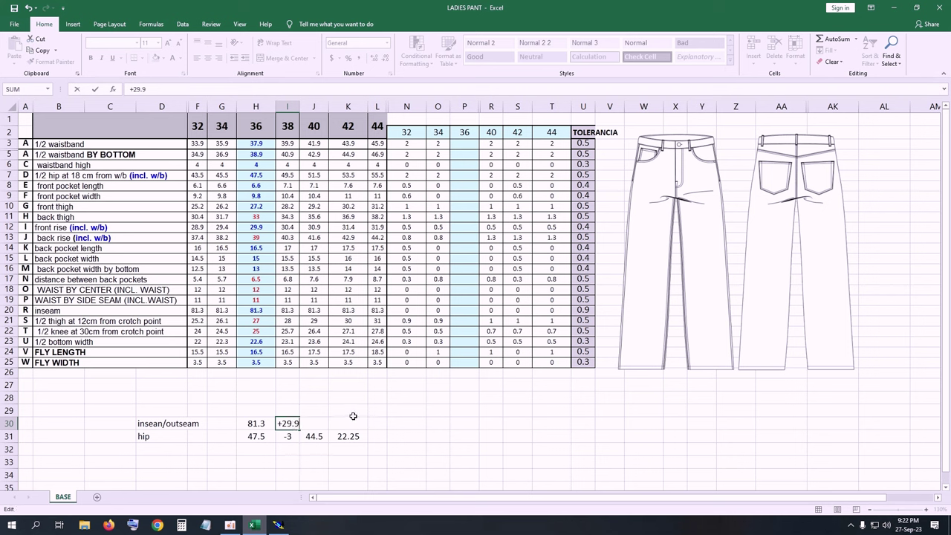
left_click(350, 413)
left_click(316, 422)
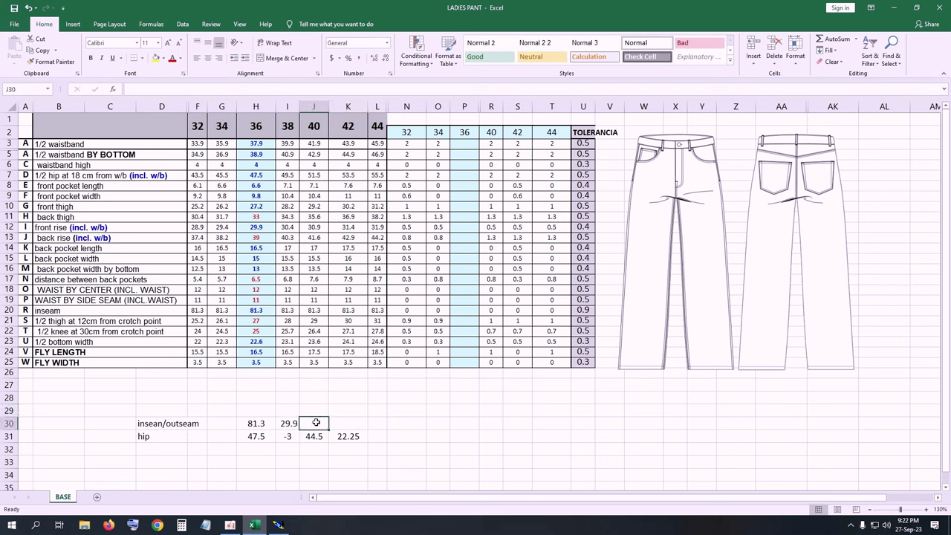
left_click(289, 423)
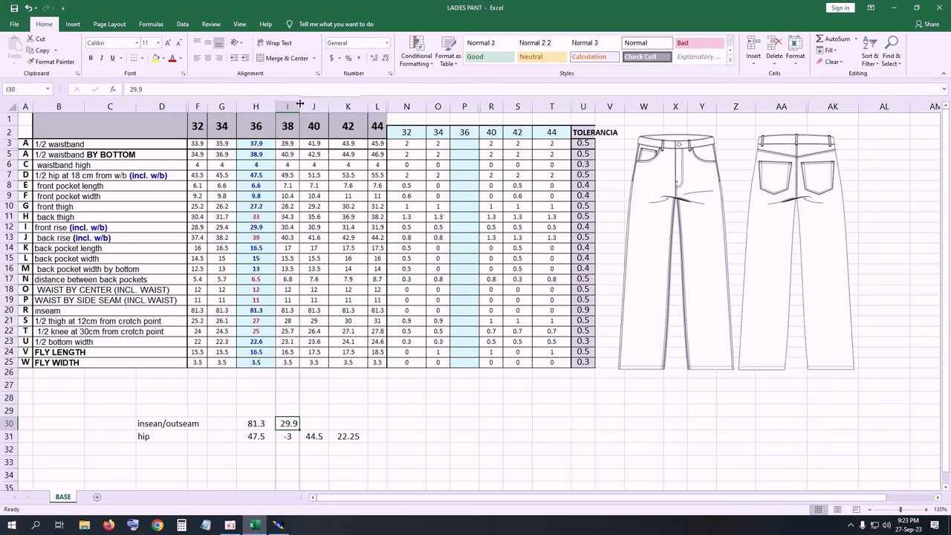
Step: Widen column I slightly and re-enter the front rise value +29.9 in I30
left_click_drag(300, 104, 313, 104)
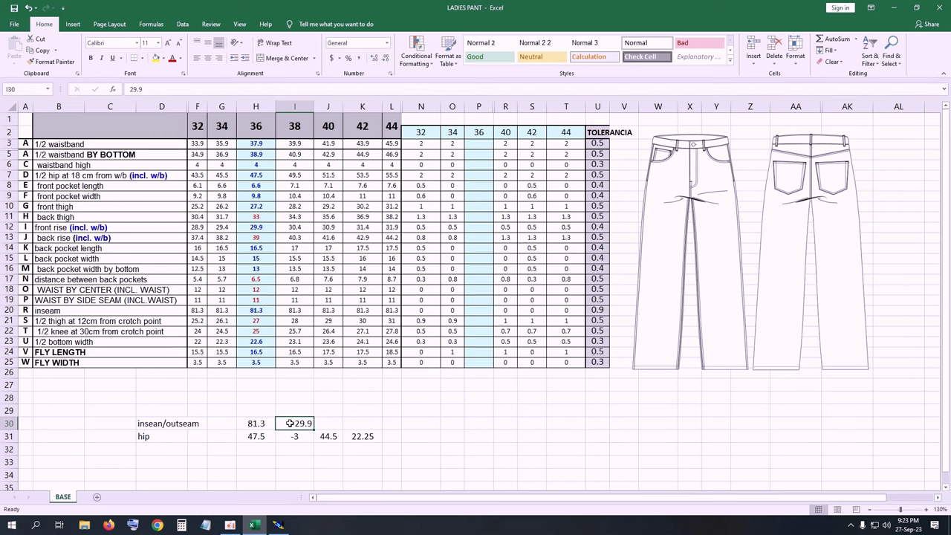
type("+29.9")
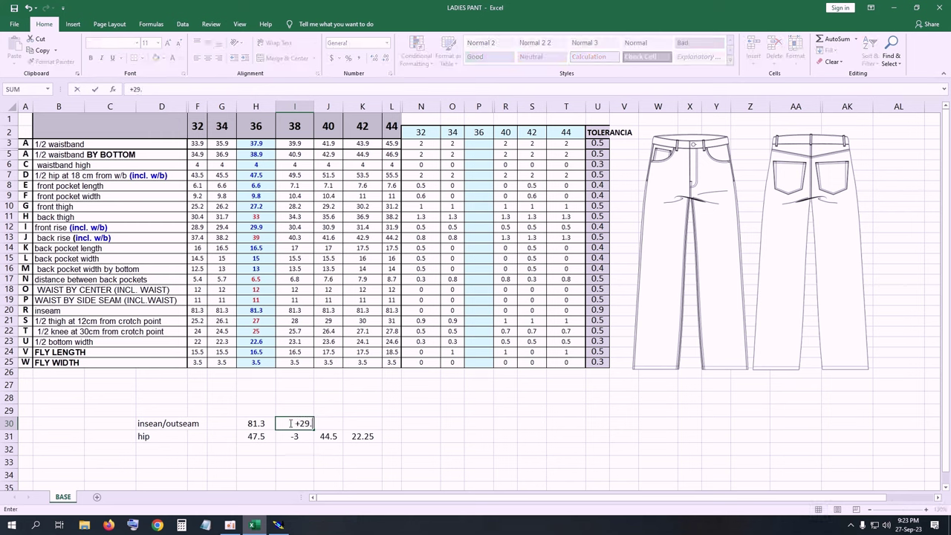
key("Return")
key("Return")
key("Return")
left_click(303, 426)
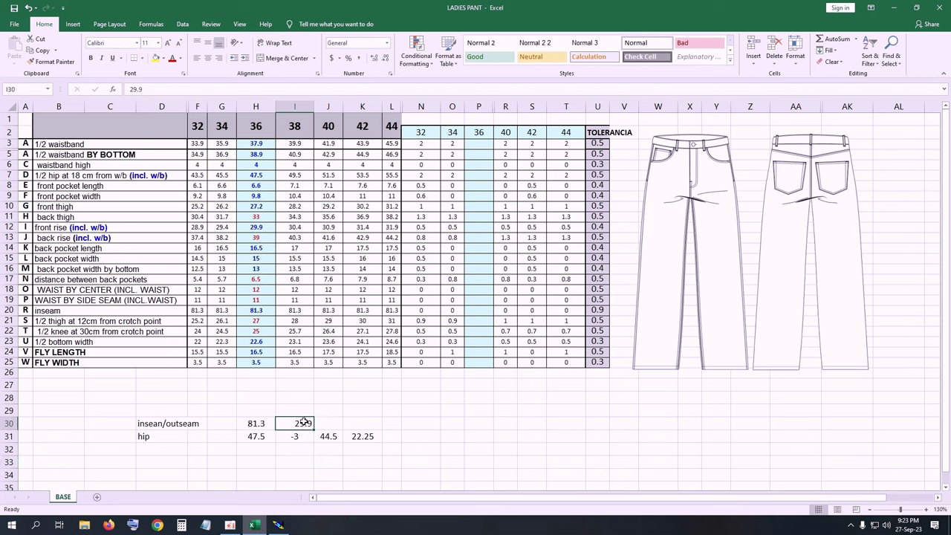
Step: Try the Number, Fraction and Text formats on the front rise value in I30
left_click(387, 44)
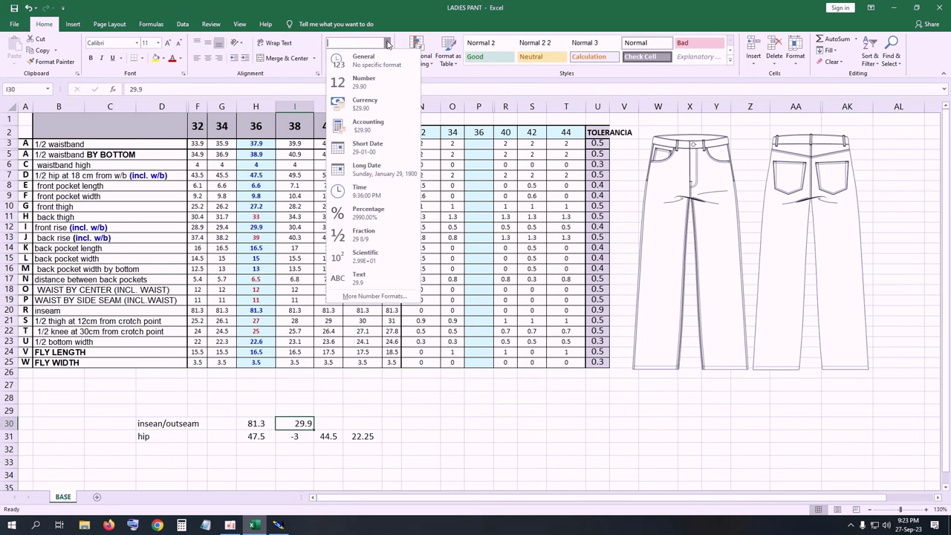
left_click(364, 85)
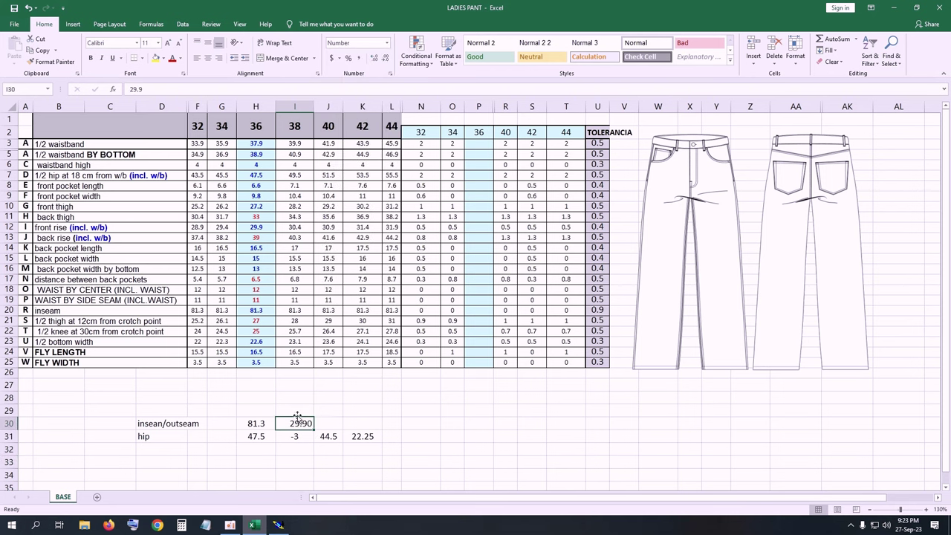
left_click(384, 42)
left_click(386, 43)
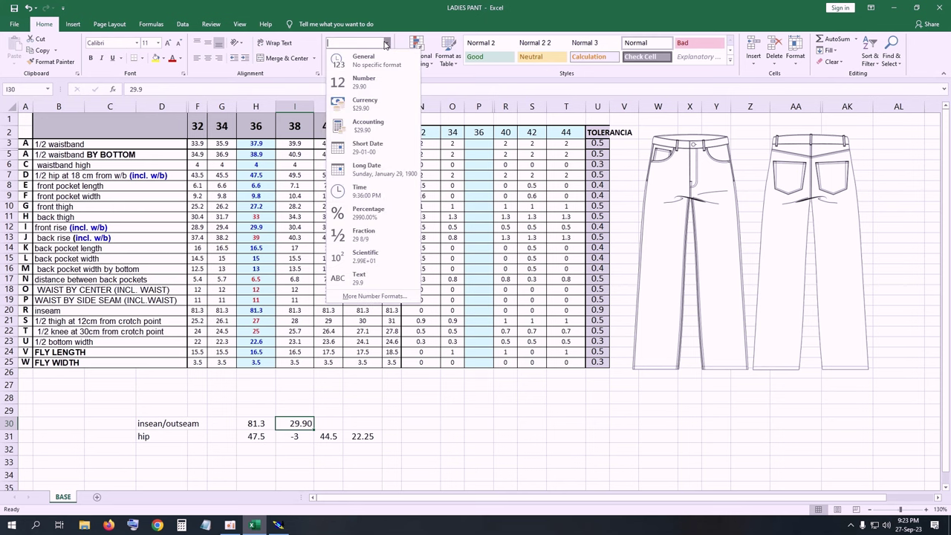
left_click(363, 234)
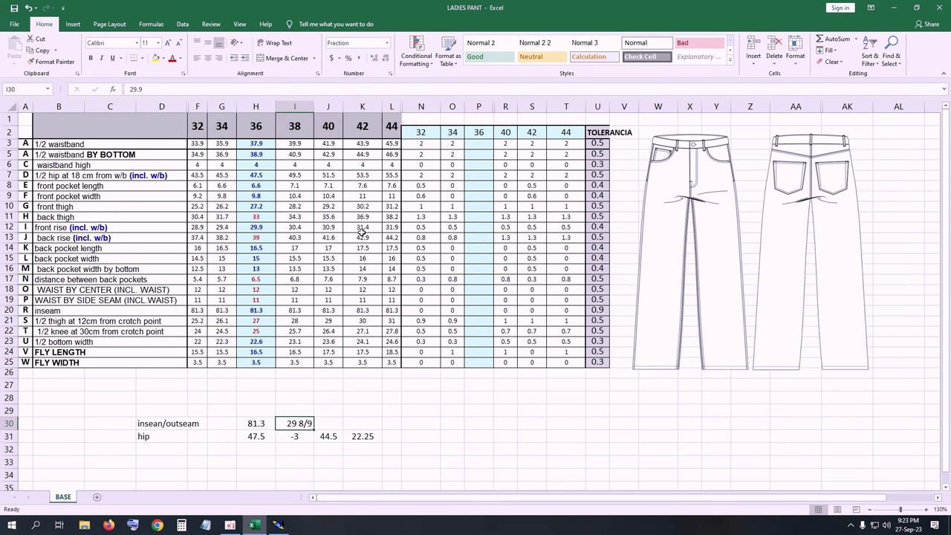
left_click(386, 42)
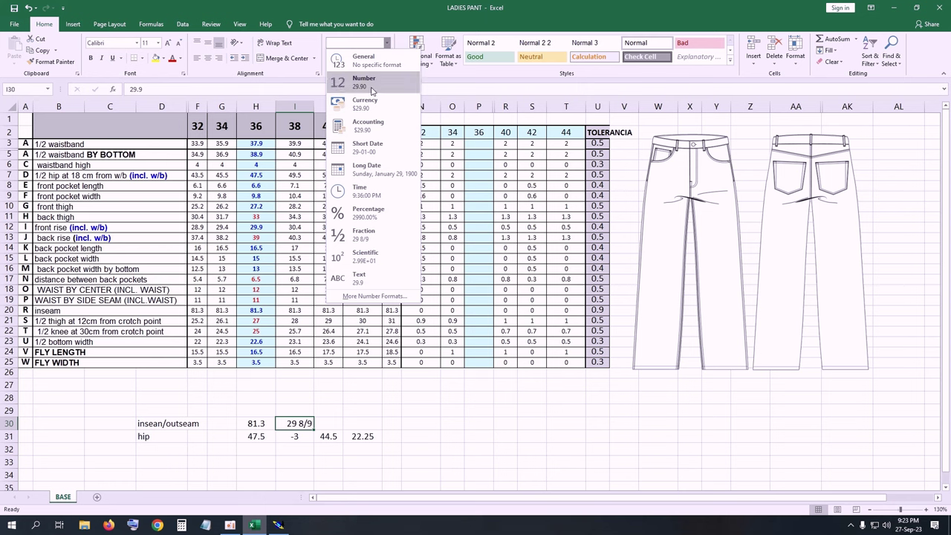
left_click(358, 278)
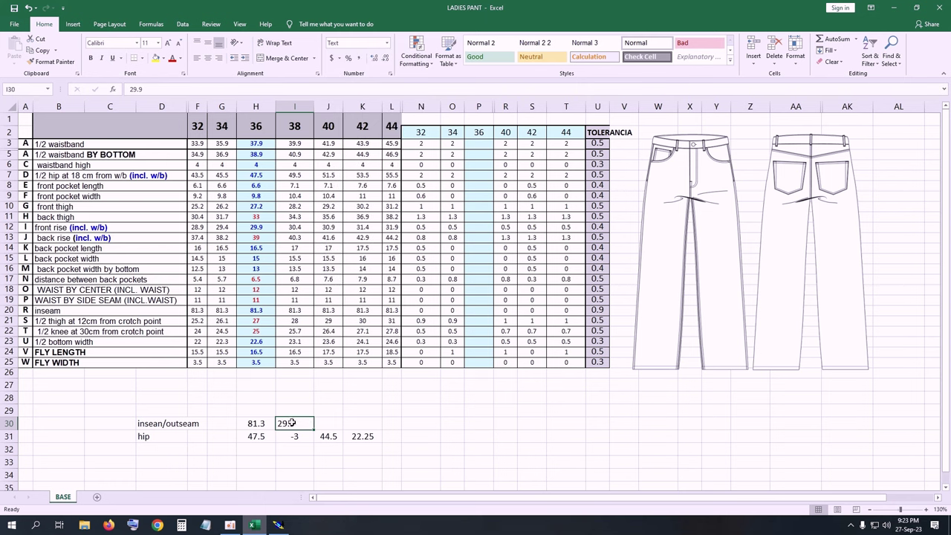
Step: Apply the Number format to the front rise value in I30
left_click(386, 42)
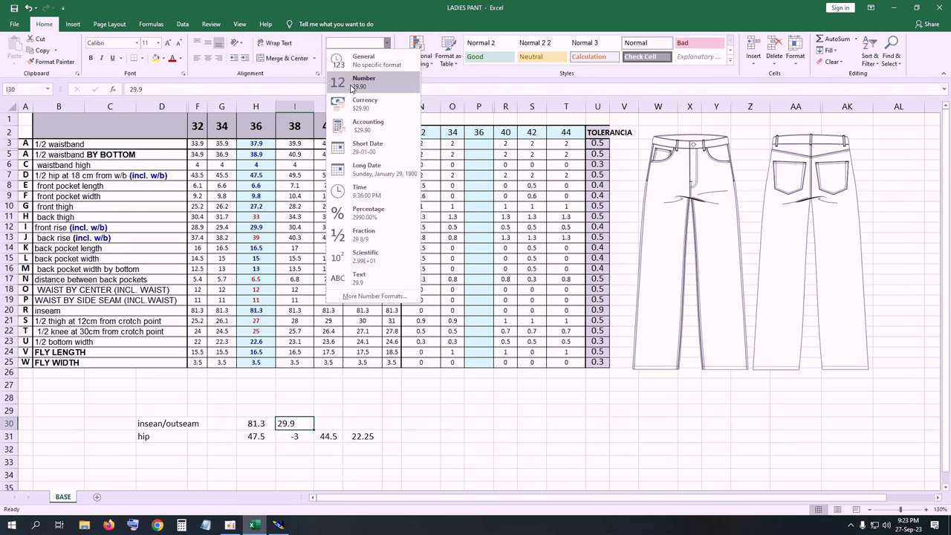
left_click(354, 83)
left_click(262, 428)
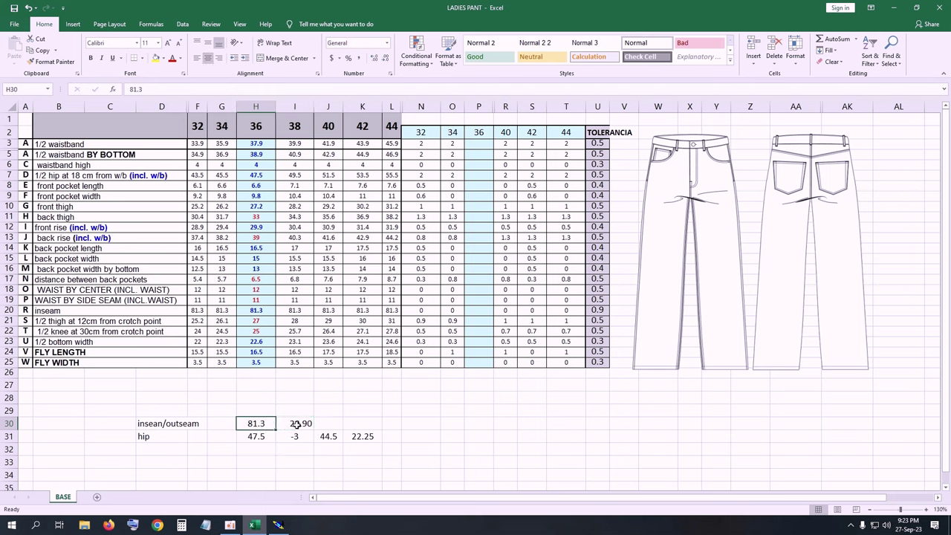
left_click(296, 423)
Step: Add the inseam and front rise in J30 with the formula =H30+I30 and set the cell to General format
left_click(328, 424)
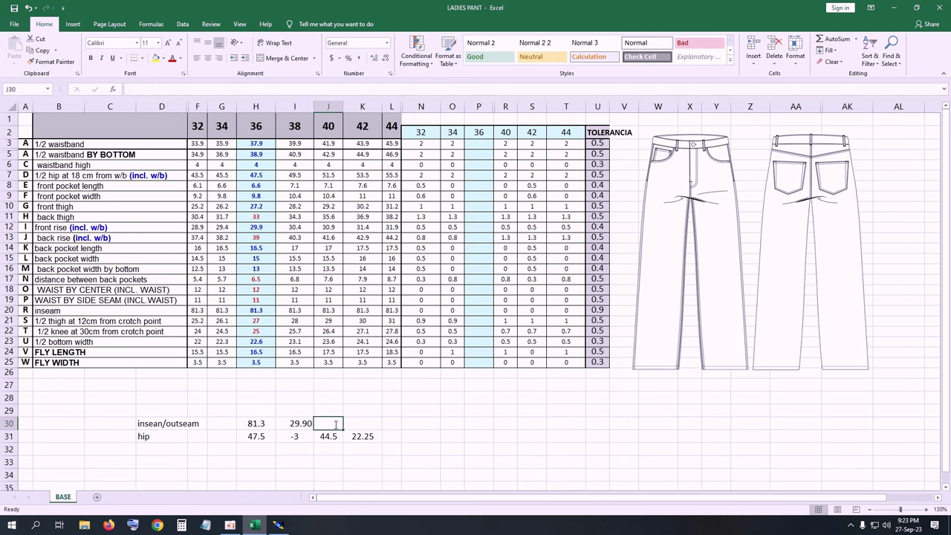
type("=")
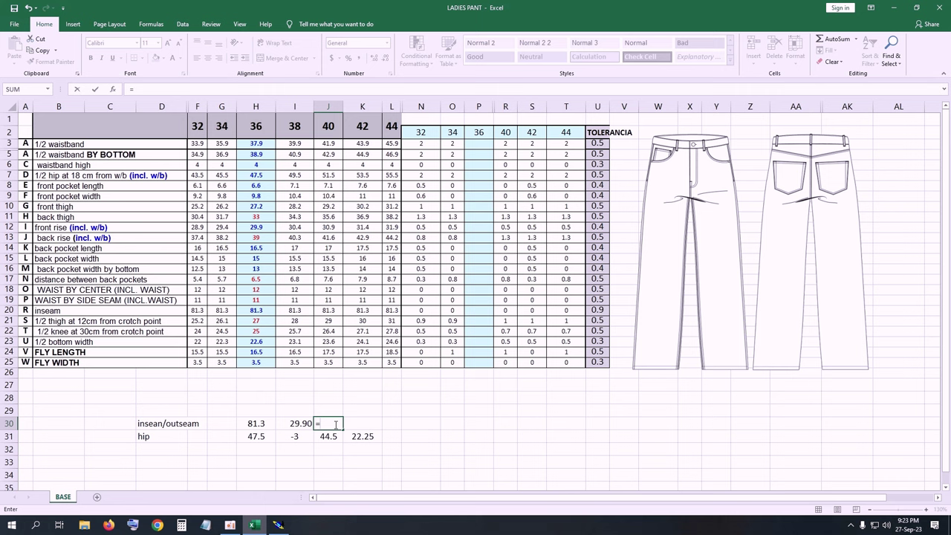
left_click(257, 424)
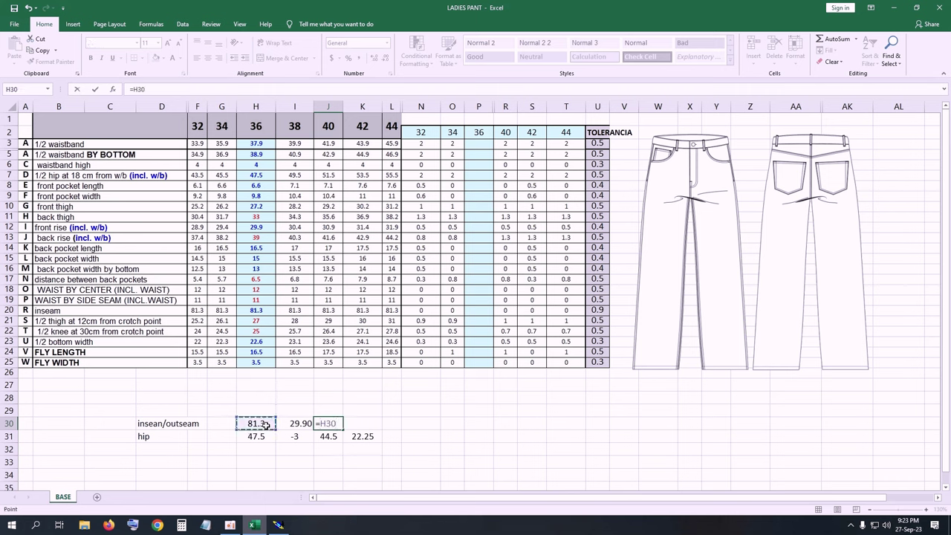
type("+")
left_click(301, 424)
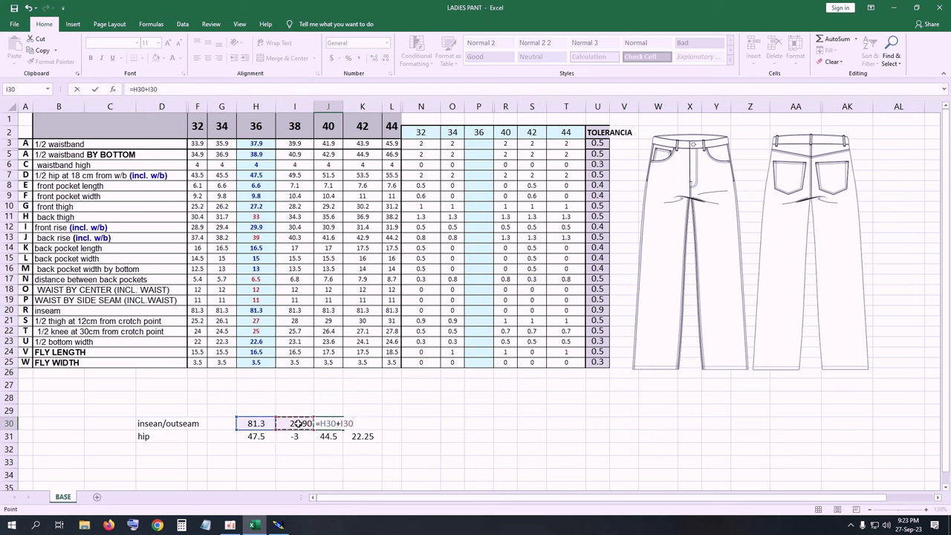
key("Return")
left_click(332, 424)
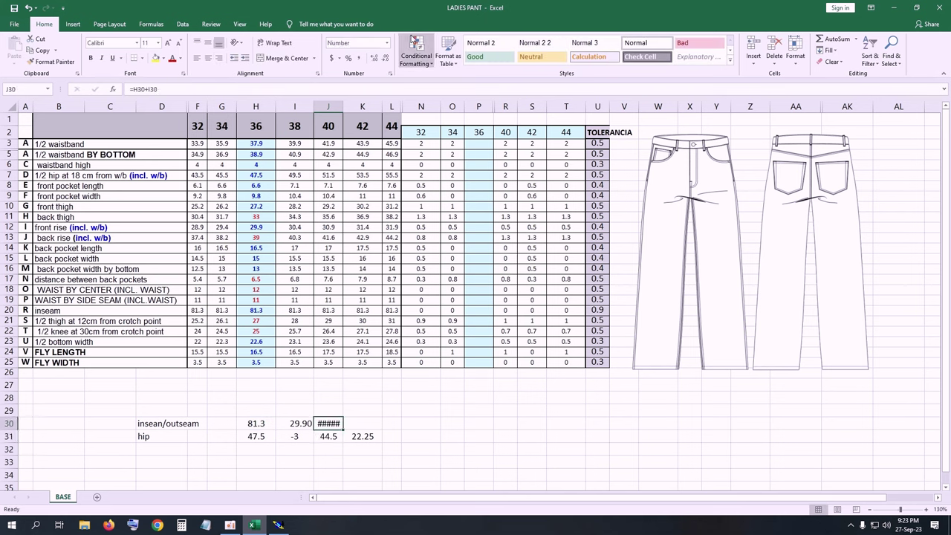
left_click(386, 43)
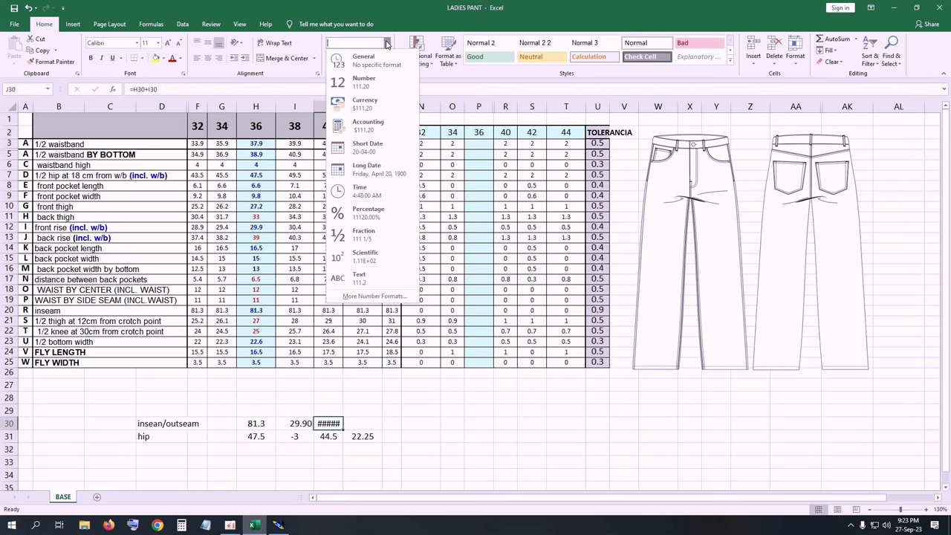
left_click(375, 65)
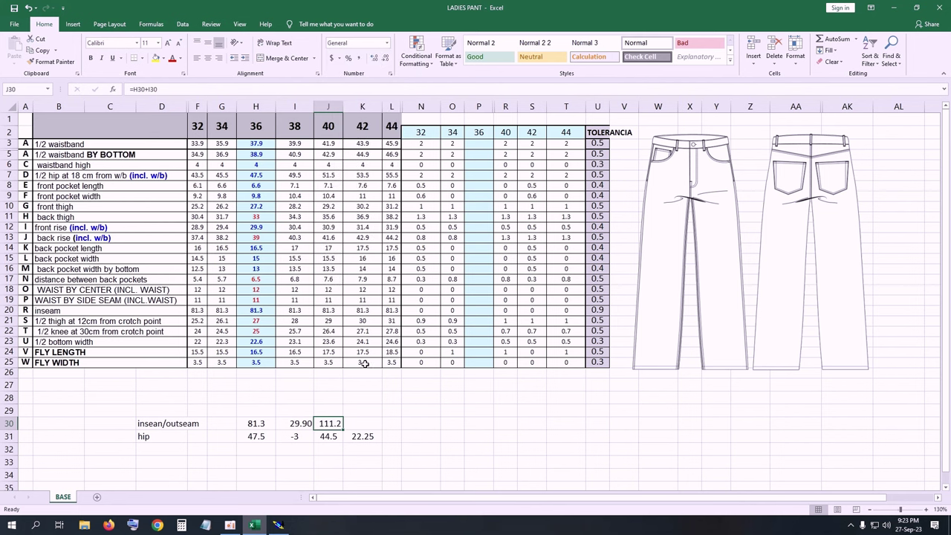
Step: Subtract the size 36 waistband height from the outseam total in K30 with the formula =J30-H6
left_click(356, 427)
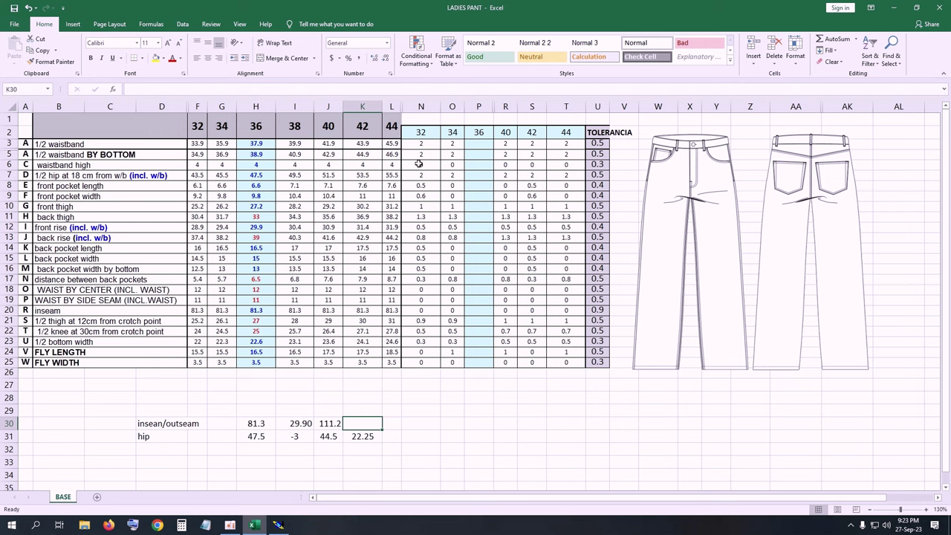
left_click(267, 164)
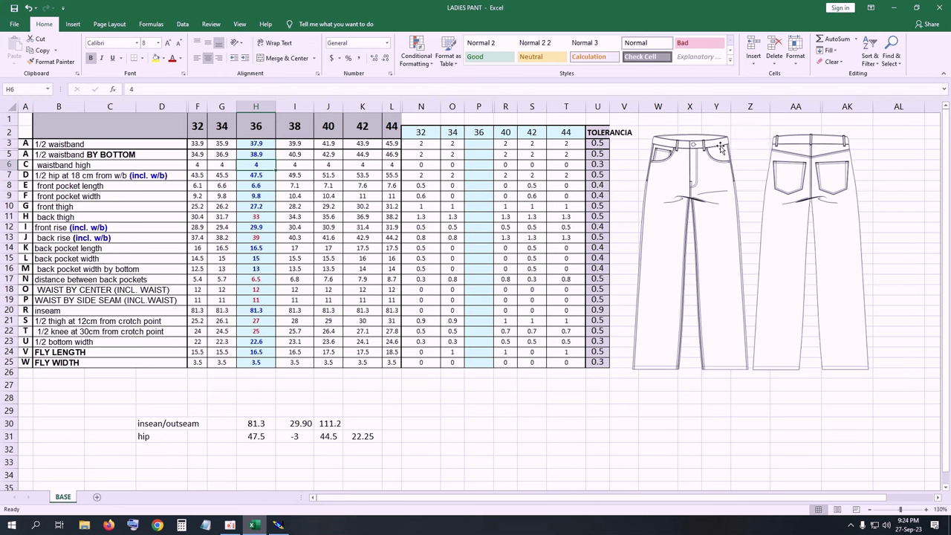
left_click(352, 424)
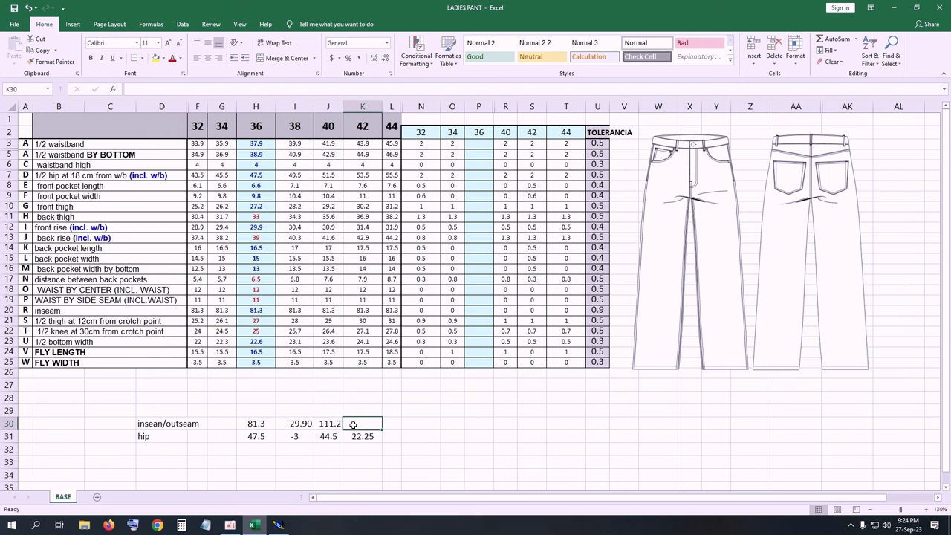
type("=")
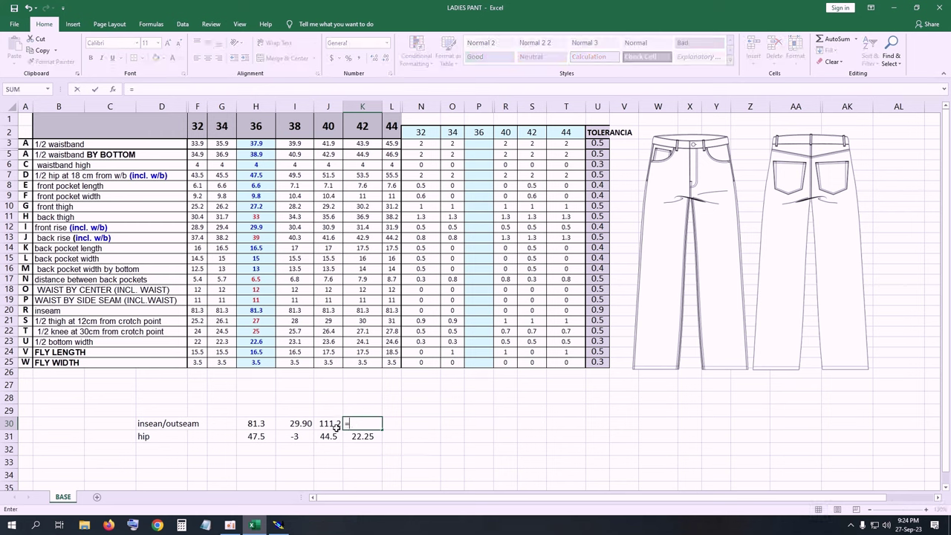
left_click(334, 424)
type("-")
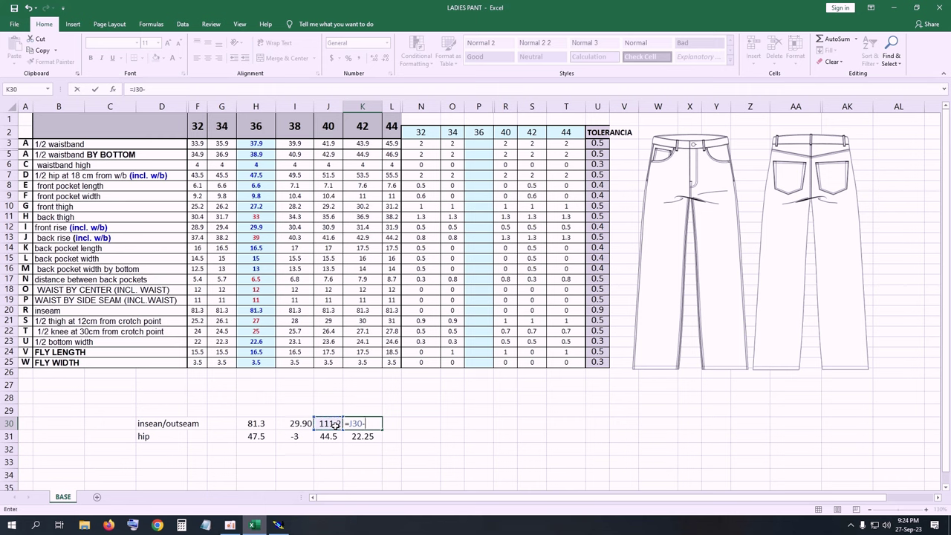
left_click(261, 164)
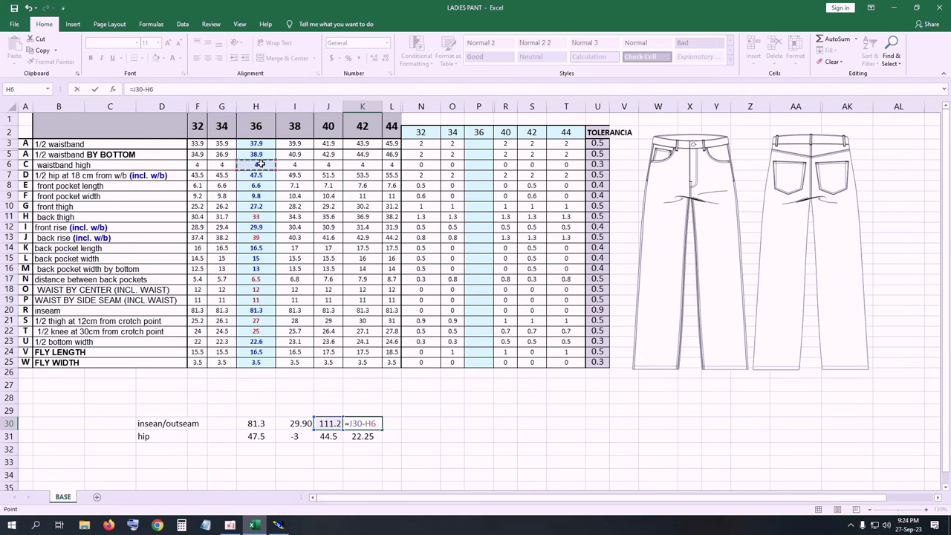
key("Return")
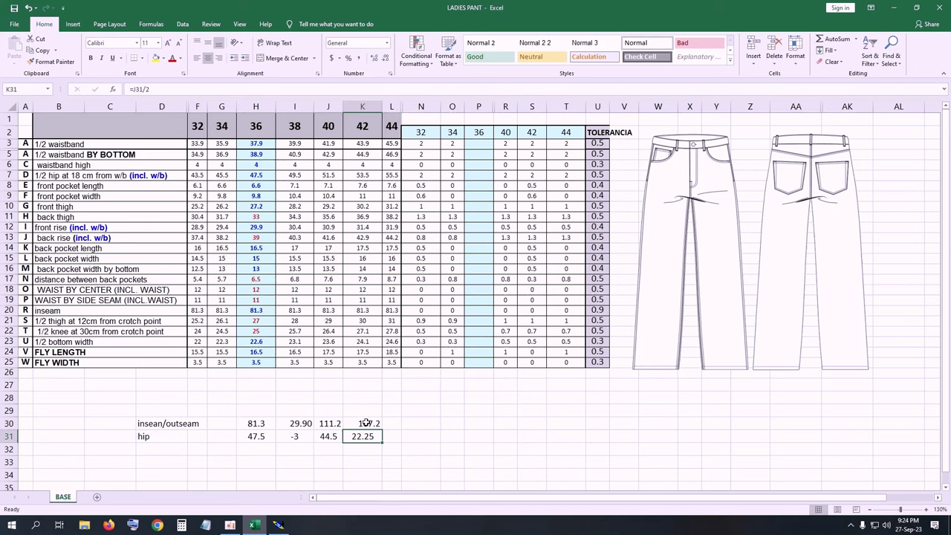
Step: Highlight the final outseam and hip results in K30:K31 with a yellow fill
left_click_drag(365, 423, 364, 435)
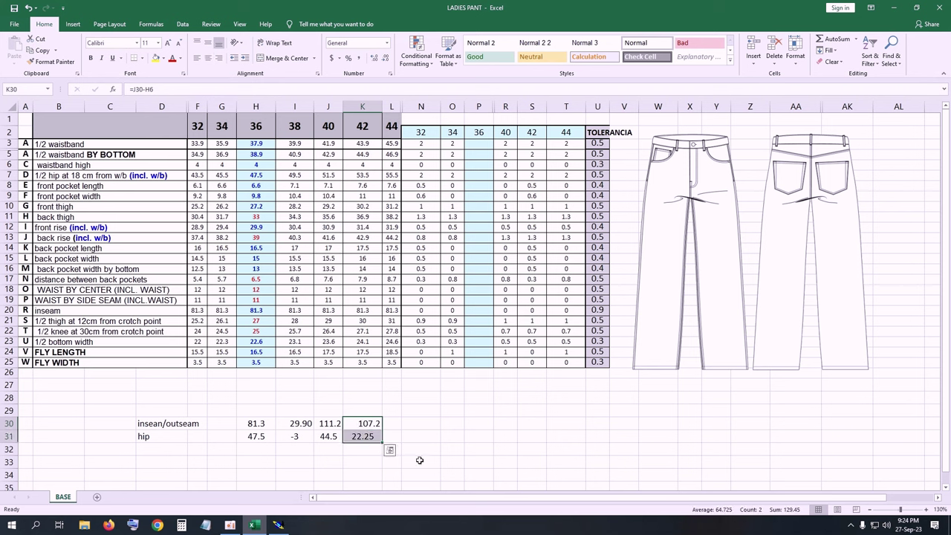
left_click(156, 58)
left_click(530, 376)
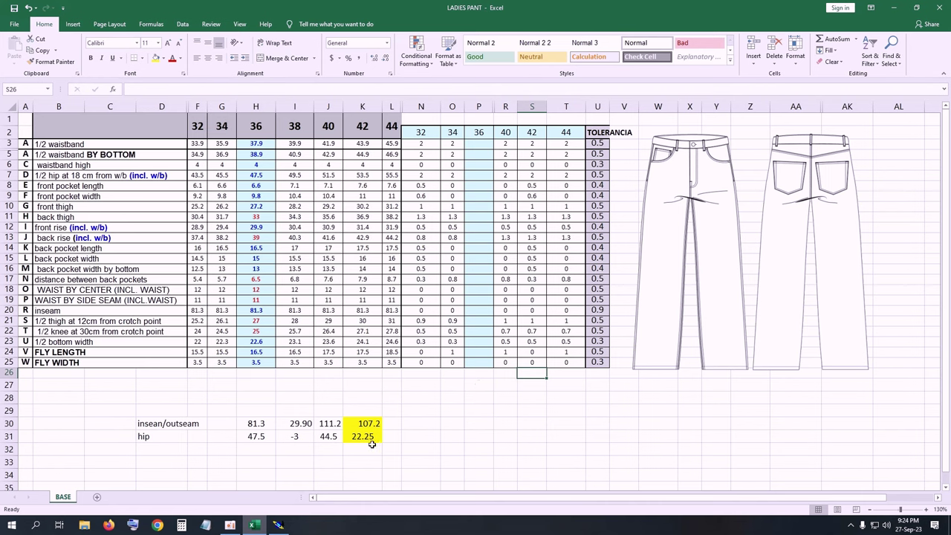
Step: Switch to Modaris, display the notch and drawing tool commands, and centre the empty LADIES PANT sheet
left_click(278, 526)
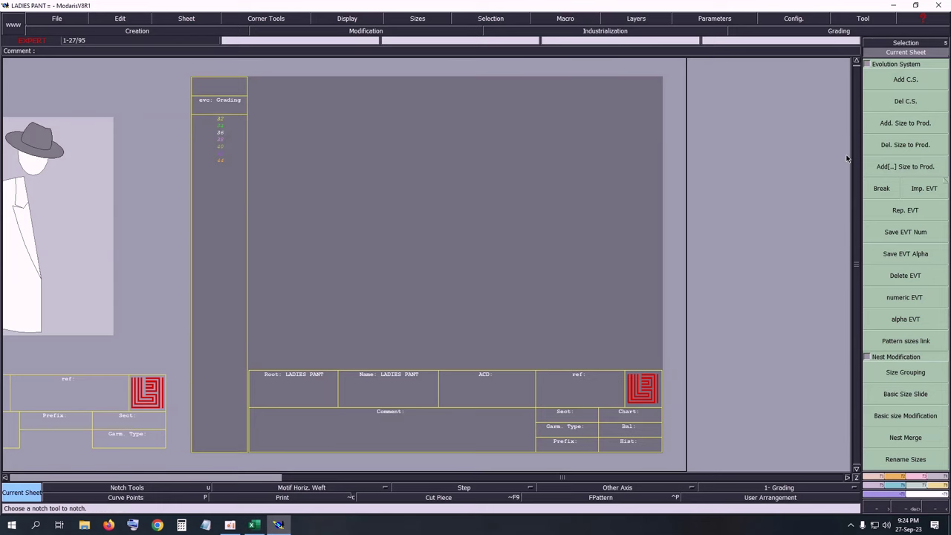
left_click(902, 480)
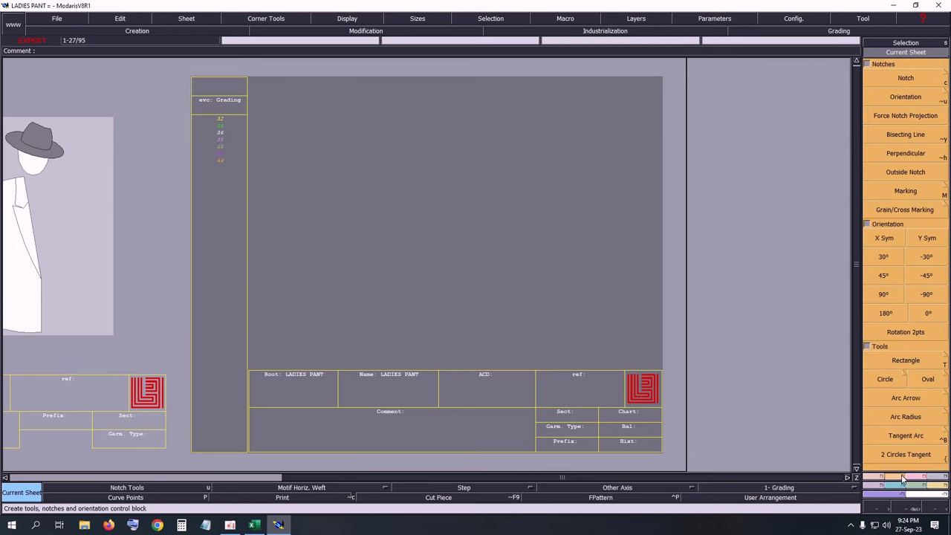
left_click(901, 435)
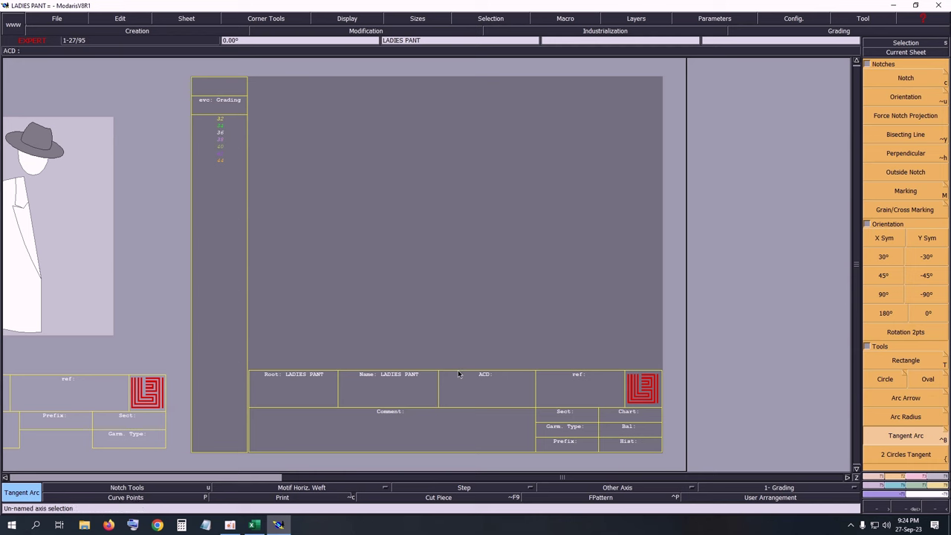
key("j")
left_click(924, 53)
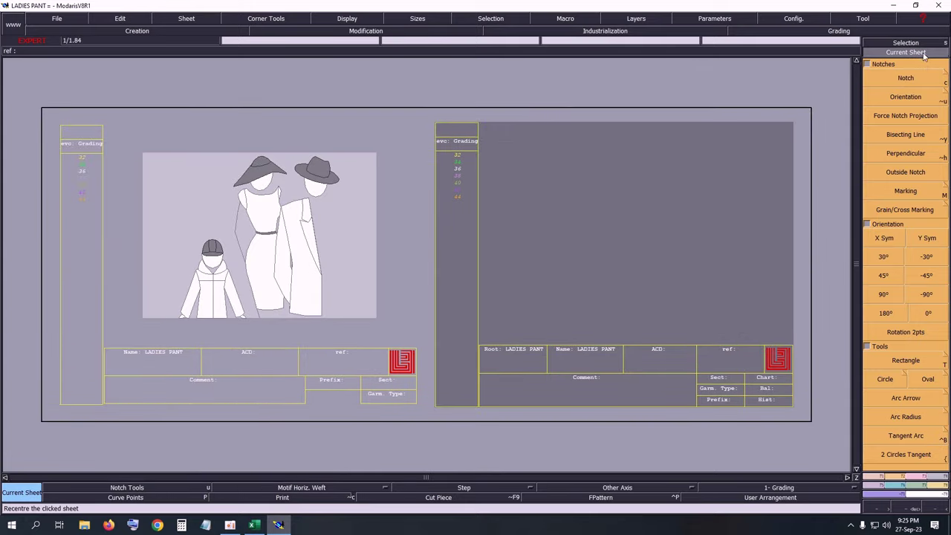
left_click(606, 218)
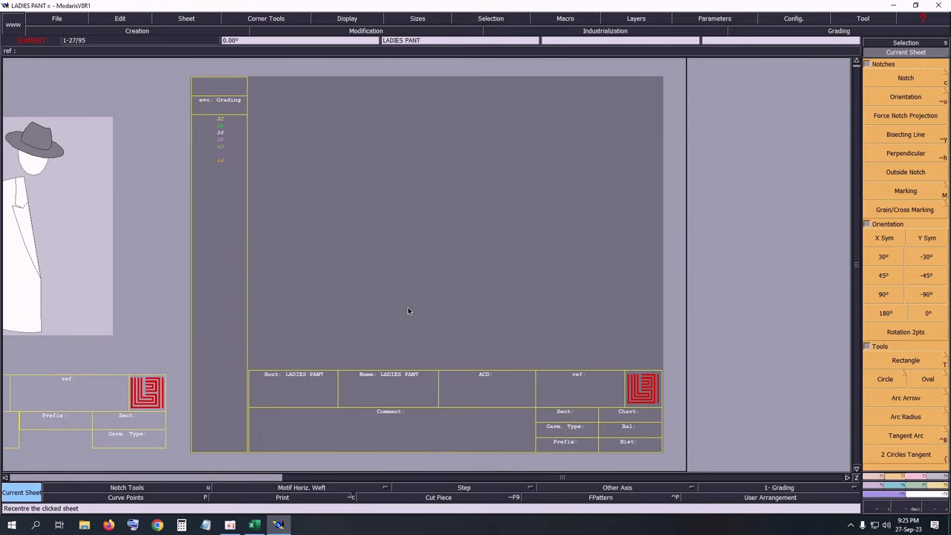
Step: Draw a rectangle 107.2 cm wide and 22.25 cm high on the LADIES PANT sheet and recentre the sheet
key("shift+t")
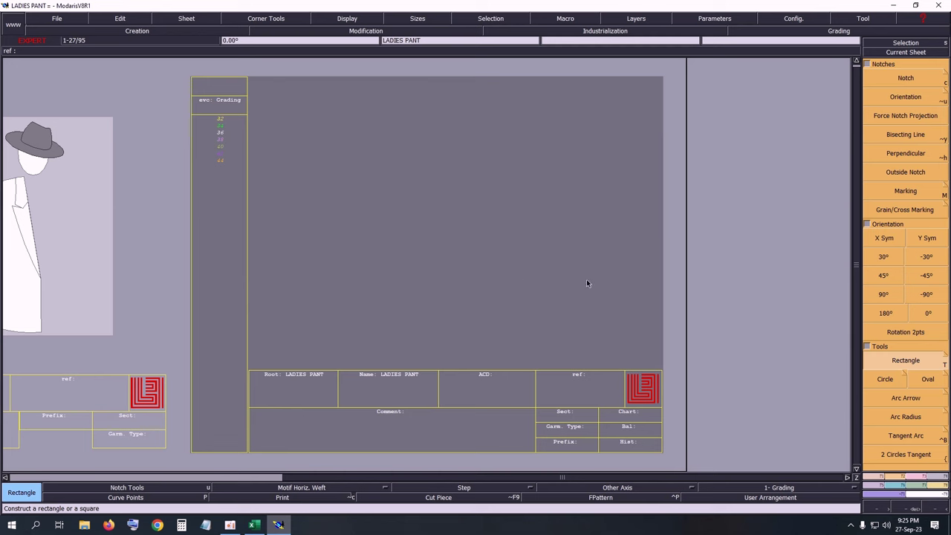
left_click(283, 138)
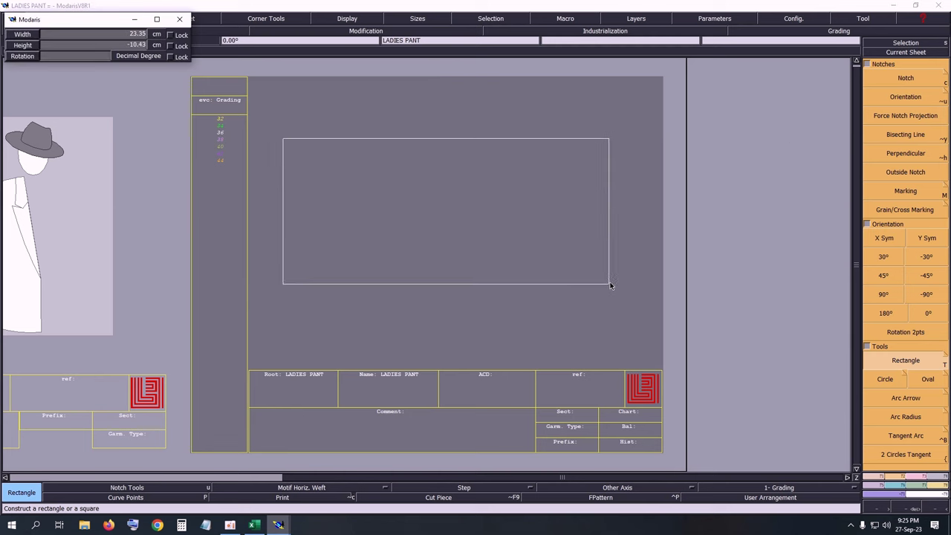
key("Up")
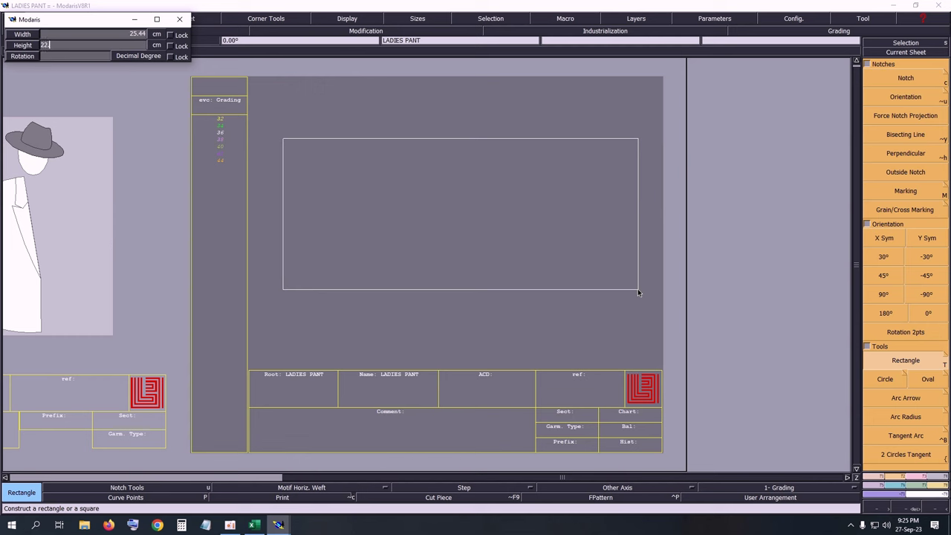
key("Return")
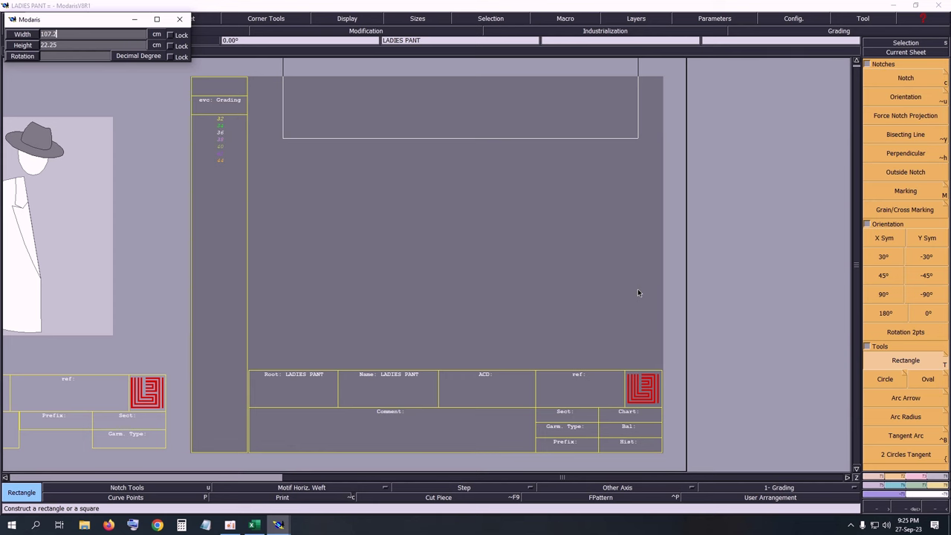
key("Return")
key("Home")
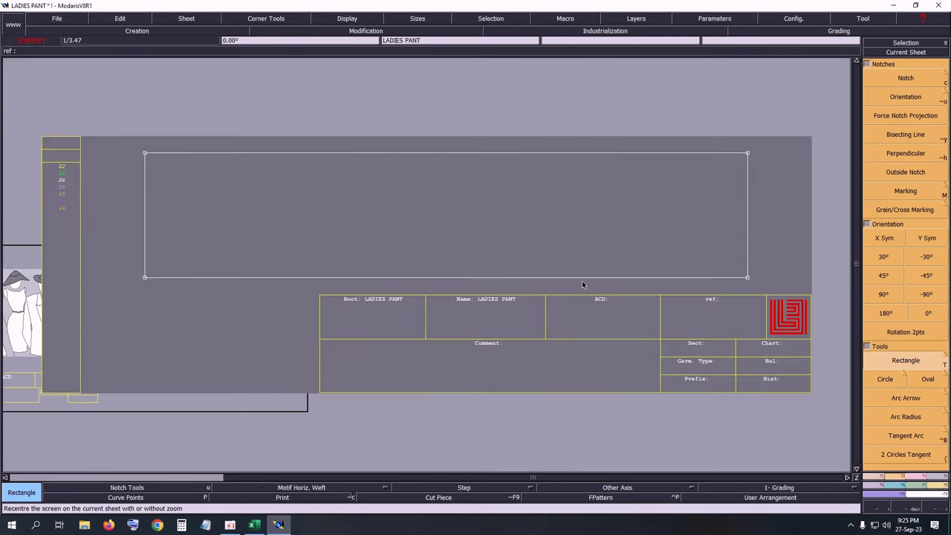
left_click(471, 372)
Step: Switch to Excel and fill the inseam/outseam calculation row D30:L30 with yellow
left_click(254, 525)
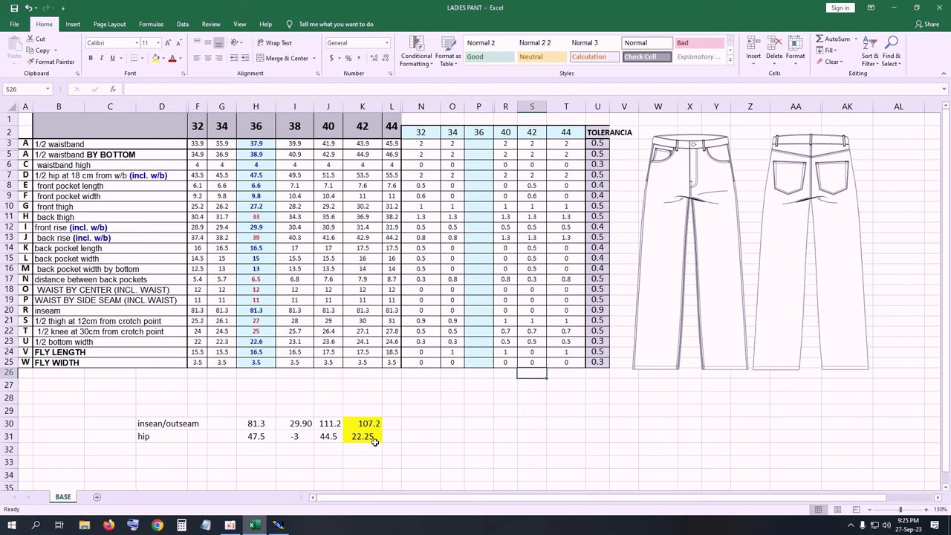
left_click(410, 458)
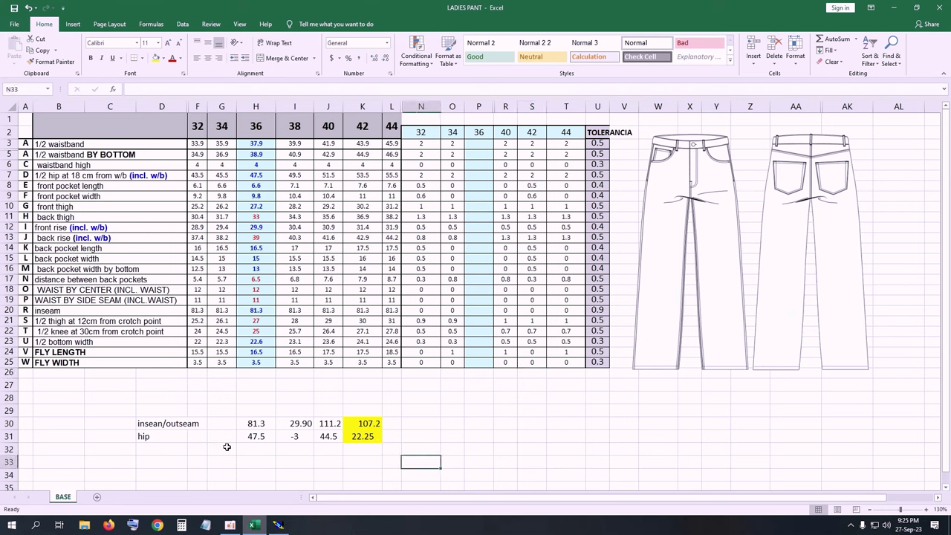
left_click_drag(144, 427, 387, 423)
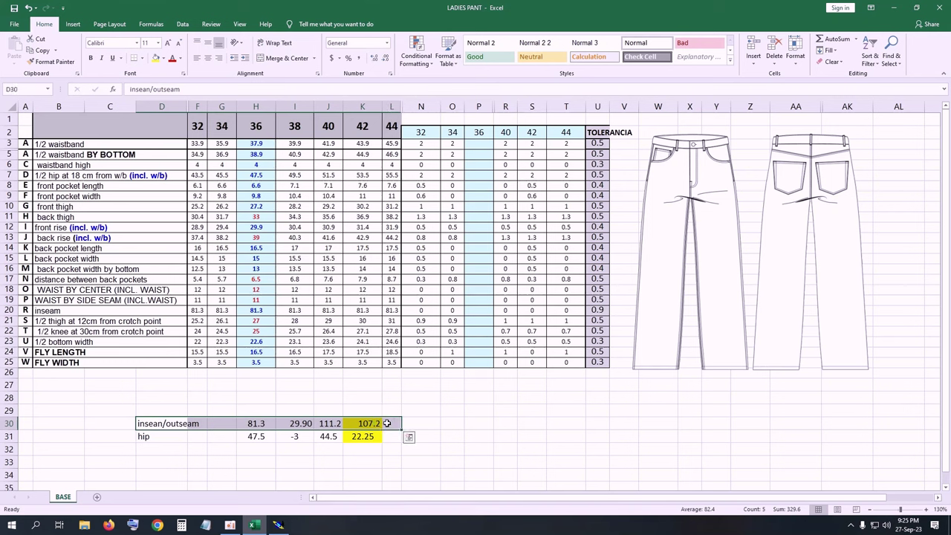
left_click(156, 59)
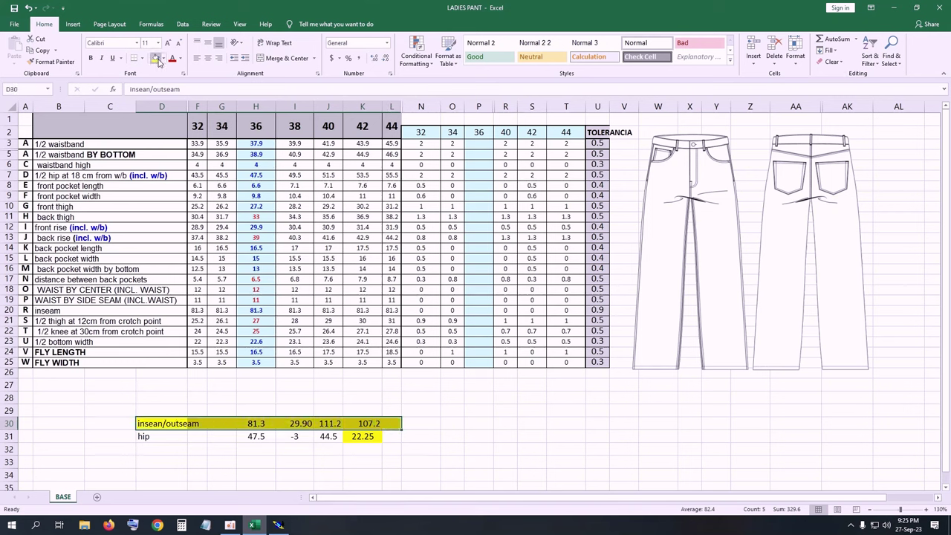
left_click(210, 450)
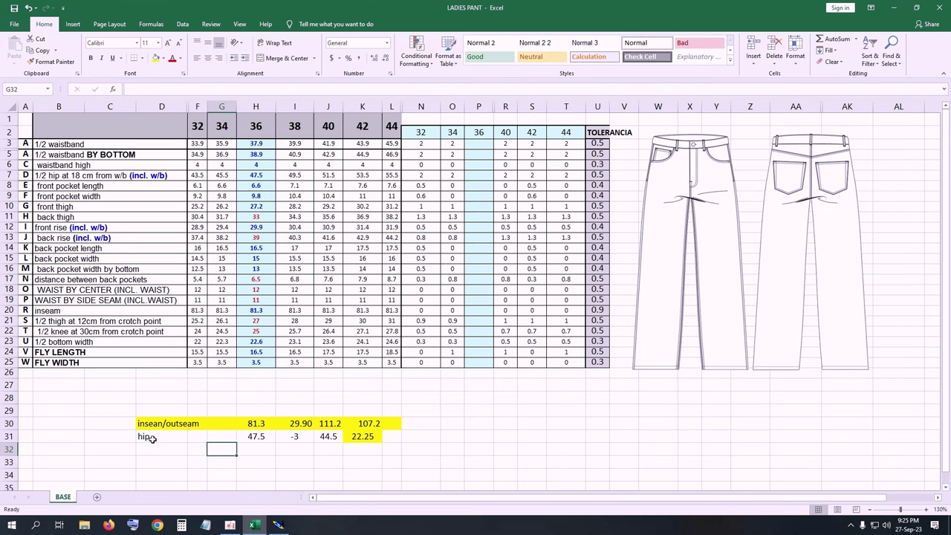
Step: Fill the hip calculation row D31:L31 with light green
left_click_drag(147, 437, 382, 437)
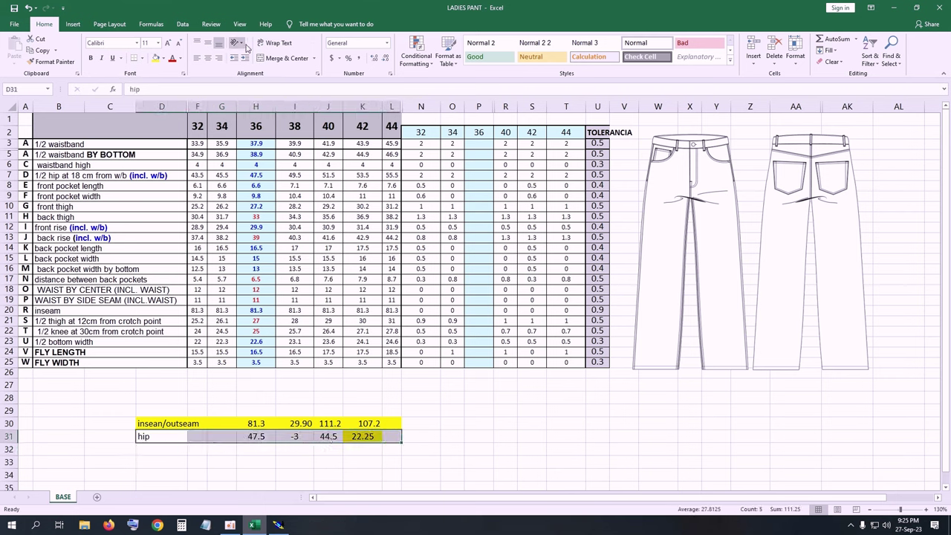
left_click(156, 59)
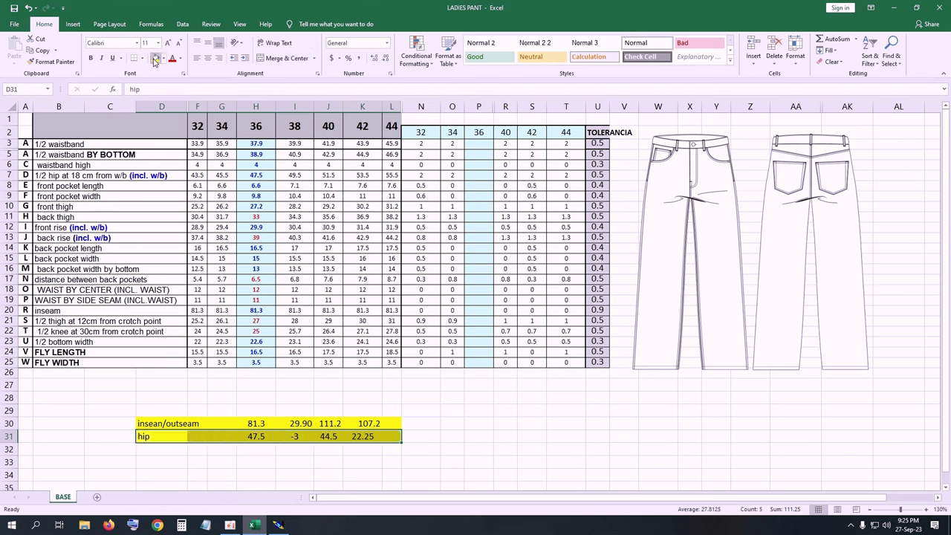
left_click(164, 59)
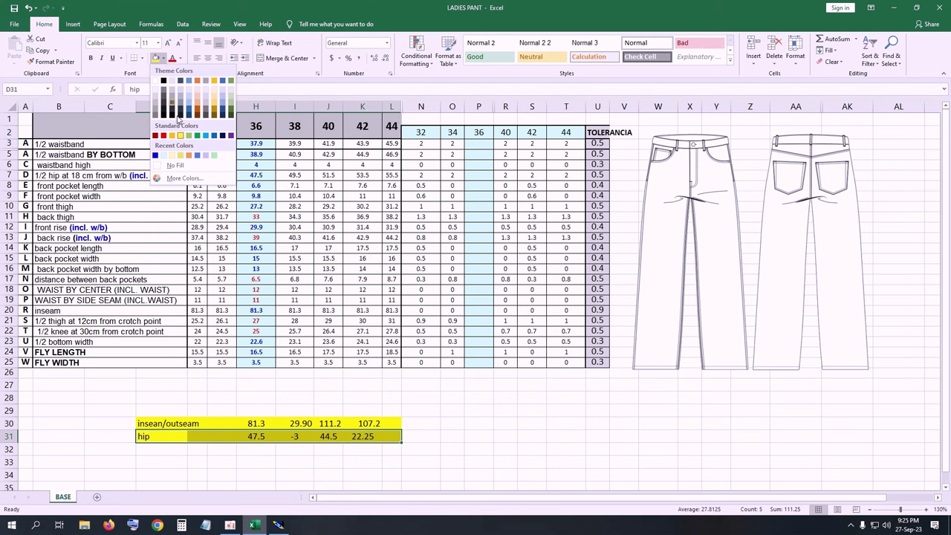
left_click(213, 155)
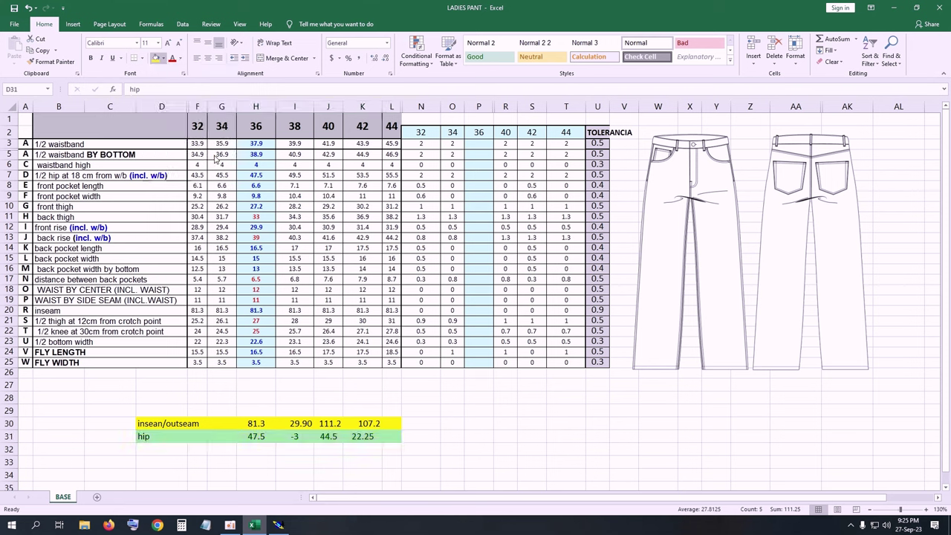
left_click(461, 449)
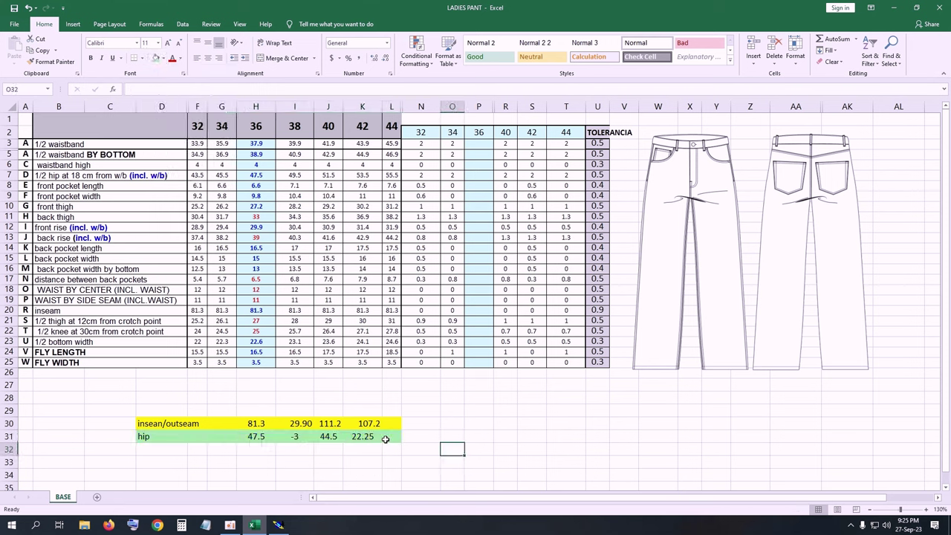
Step: Fill the inseam row A20:U20 and the 1/2 hip row A7:U7 of the measurement table with light green
left_click(373, 425)
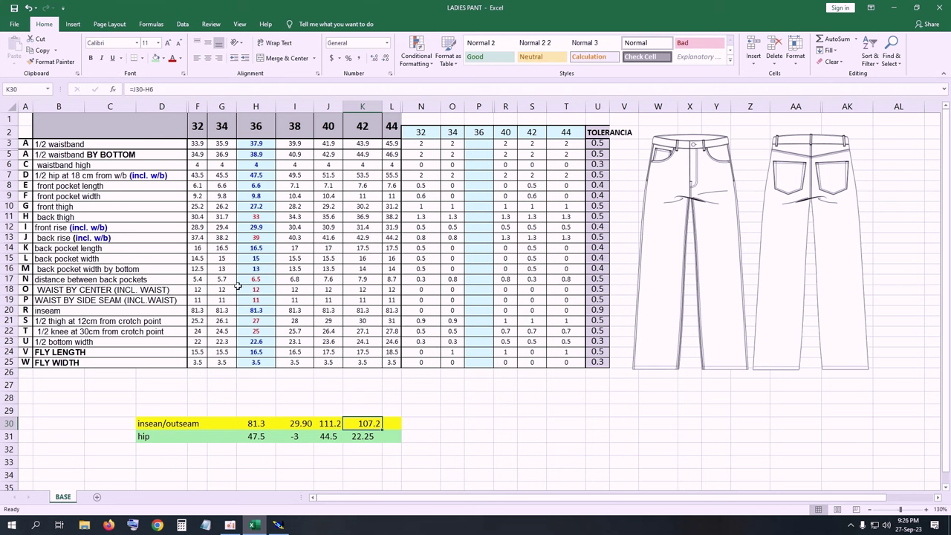
left_click_drag(26, 311, 601, 312)
left_click(158, 61)
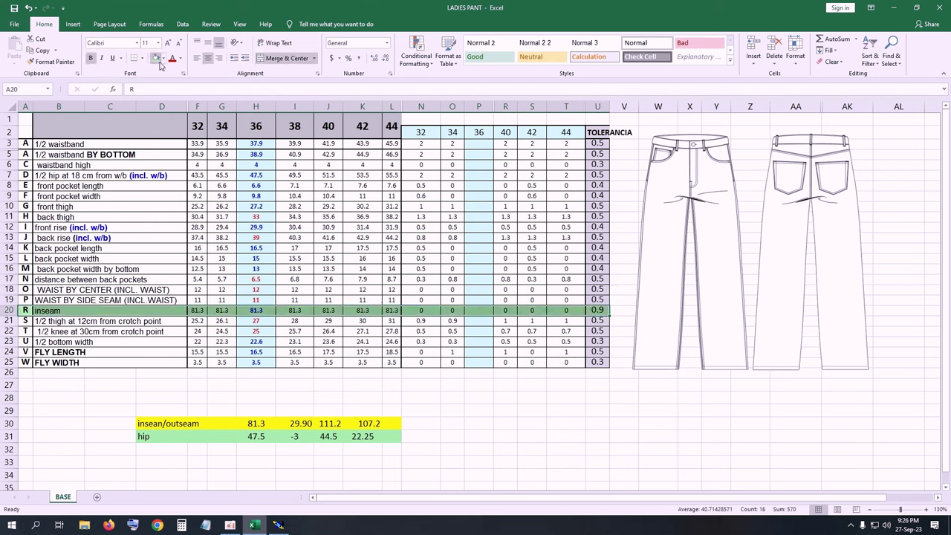
left_click(567, 445)
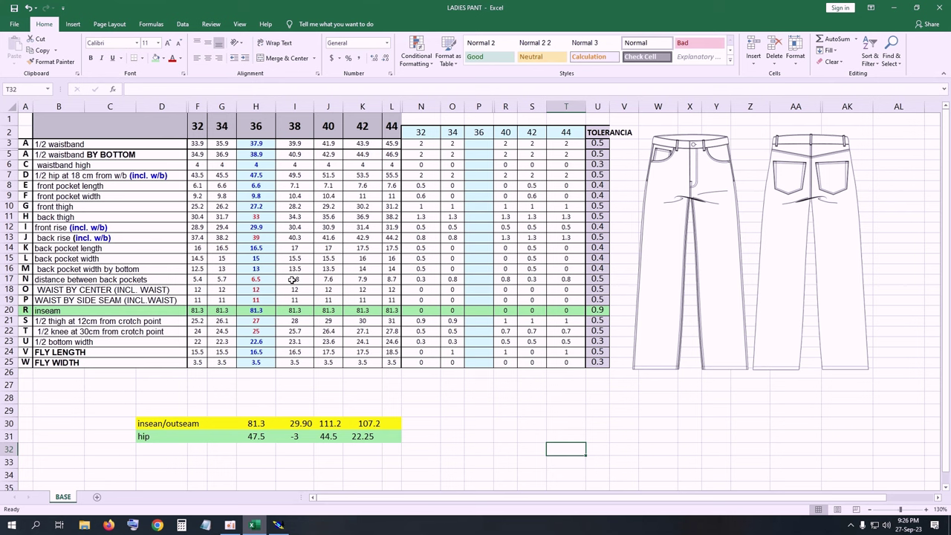
left_click_drag(27, 176, 592, 174)
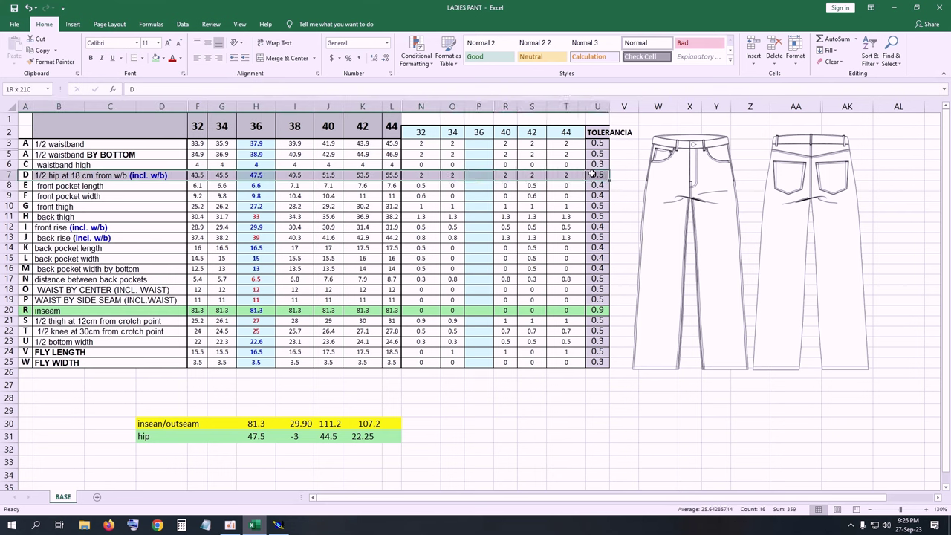
left_click(156, 59)
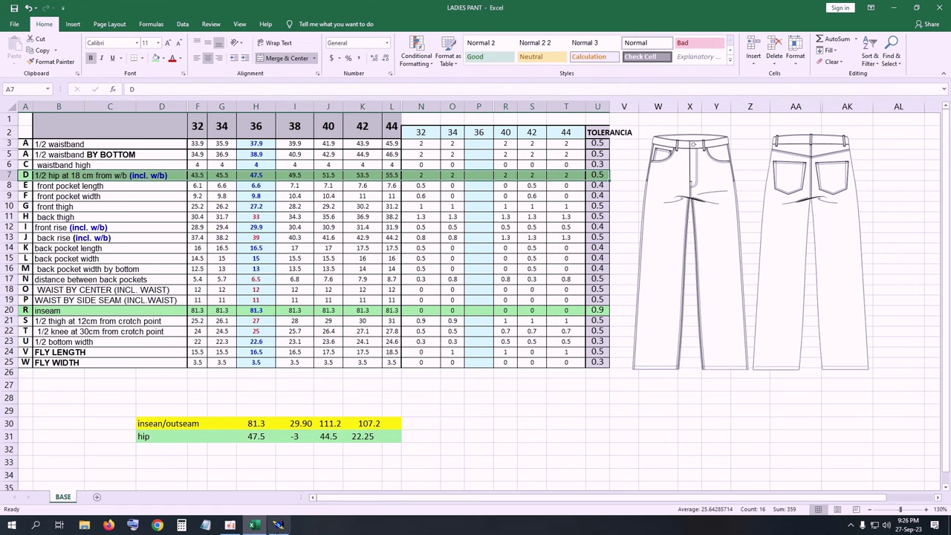
Step: Switch to Modaris and create a parallel line 14 cm inside the rectangle's right edge
left_click(278, 525)
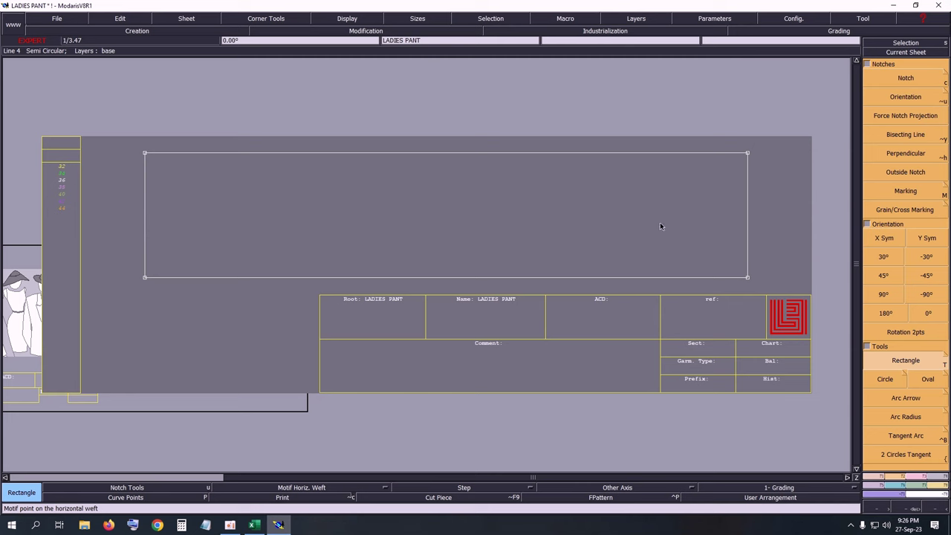
key("l")
left_click(748, 221)
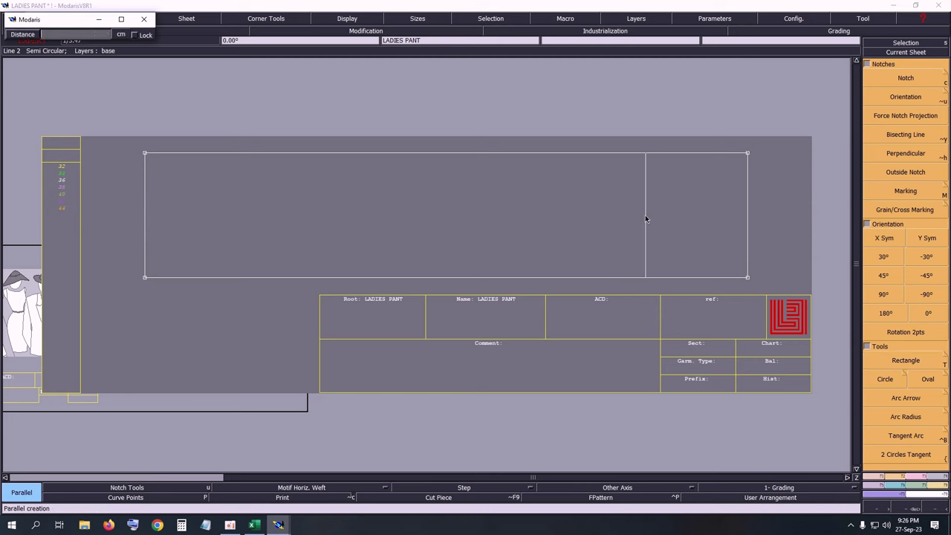
type("14")
key("Return")
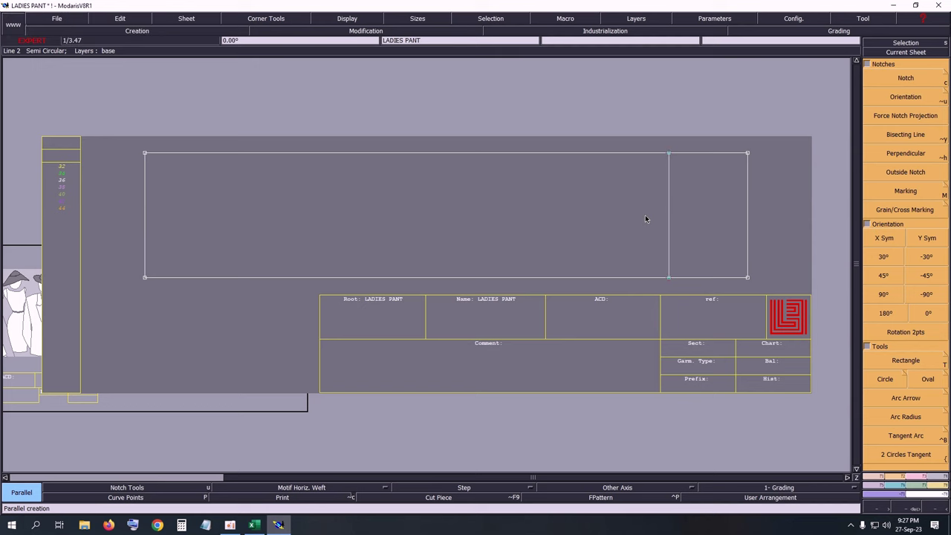
scroll(710, 208, "up", 1)
scroll(553, 242, "down", 3)
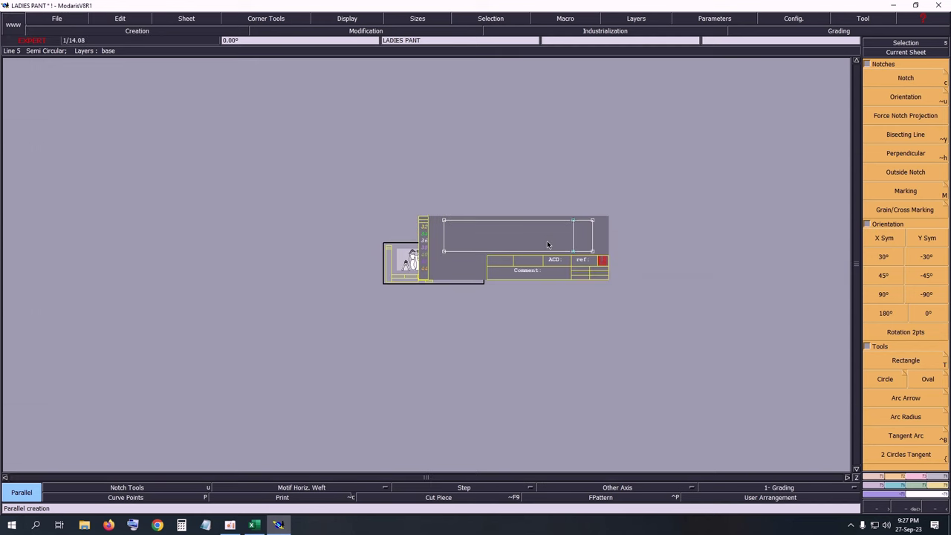
scroll(548, 245, "up", 4)
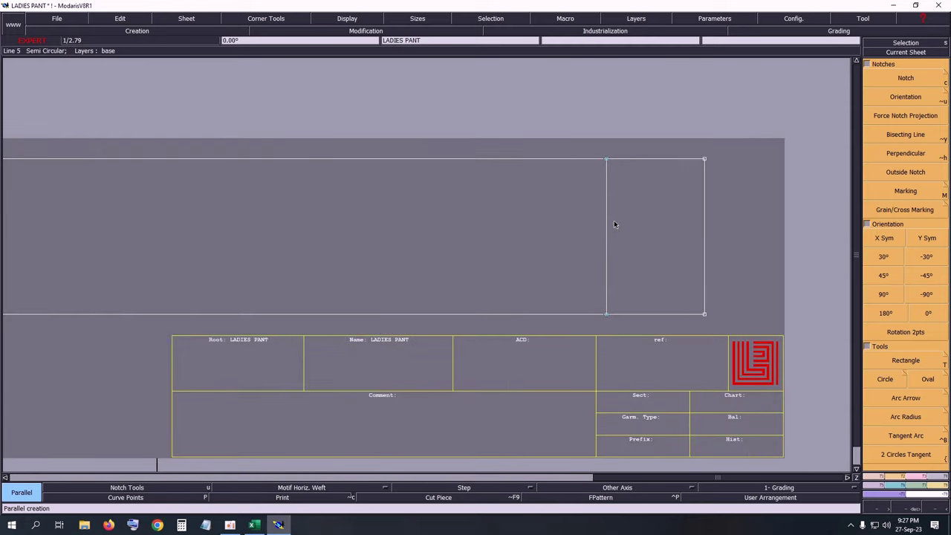
scroll(614, 224, "down", 2)
scroll(614, 224, "up", 1)
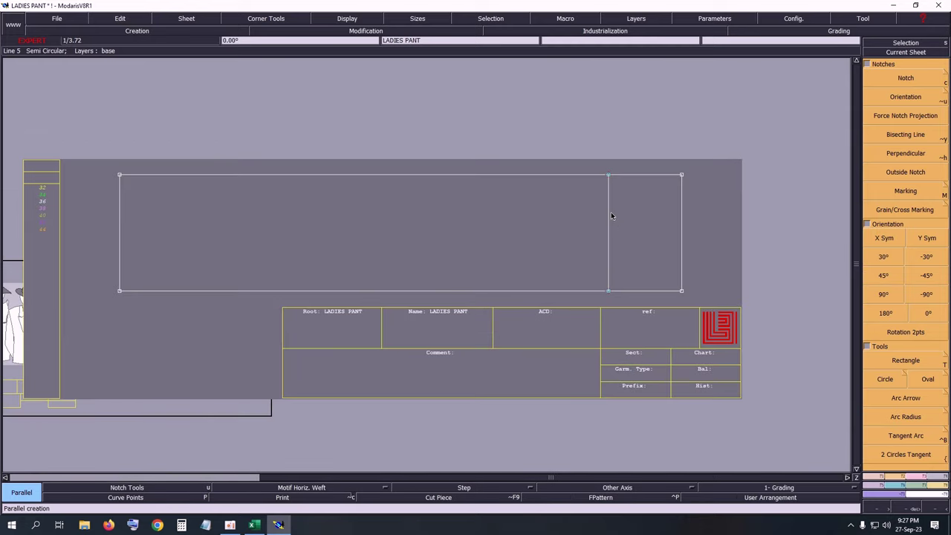
scroll(611, 212, "up", 1)
scroll(611, 212, "down", 2)
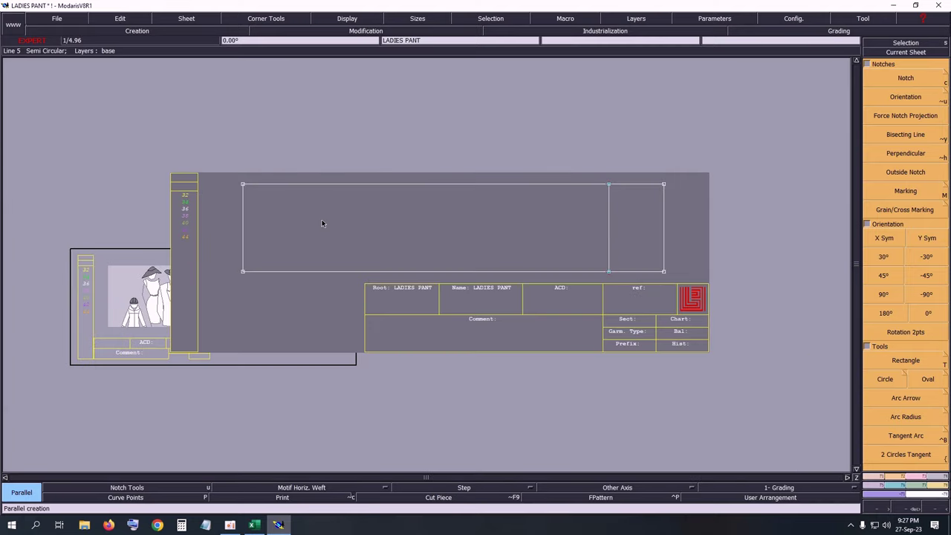
scroll(374, 231, "up", 1)
scroll(497, 244, "down", 2)
scroll(583, 244, "up", 3)
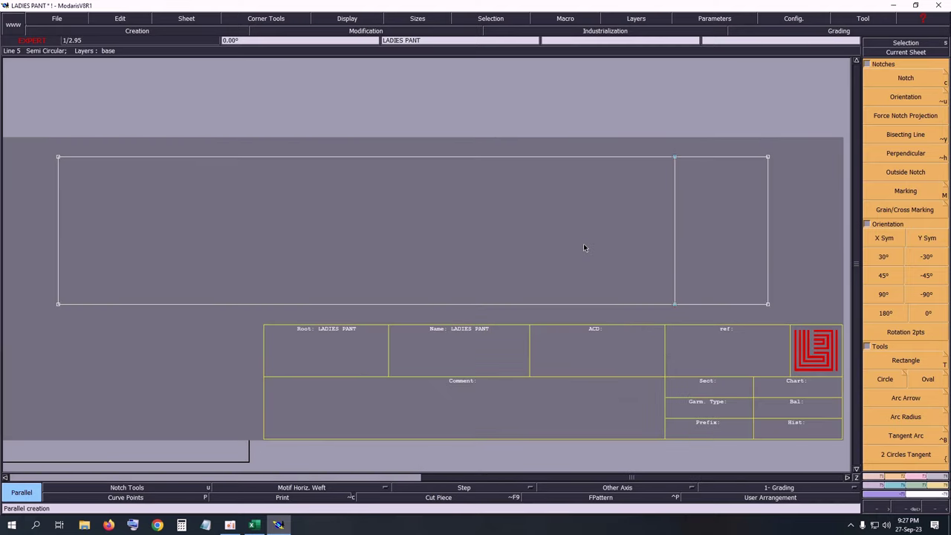
scroll(583, 247, "up", 1)
scroll(584, 248, "down", 2)
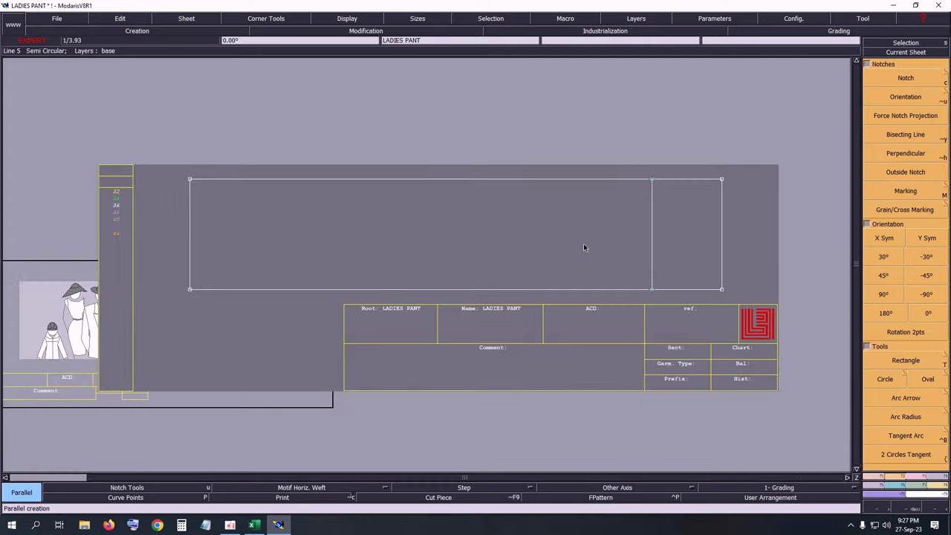
scroll(652, 216, "up", 1)
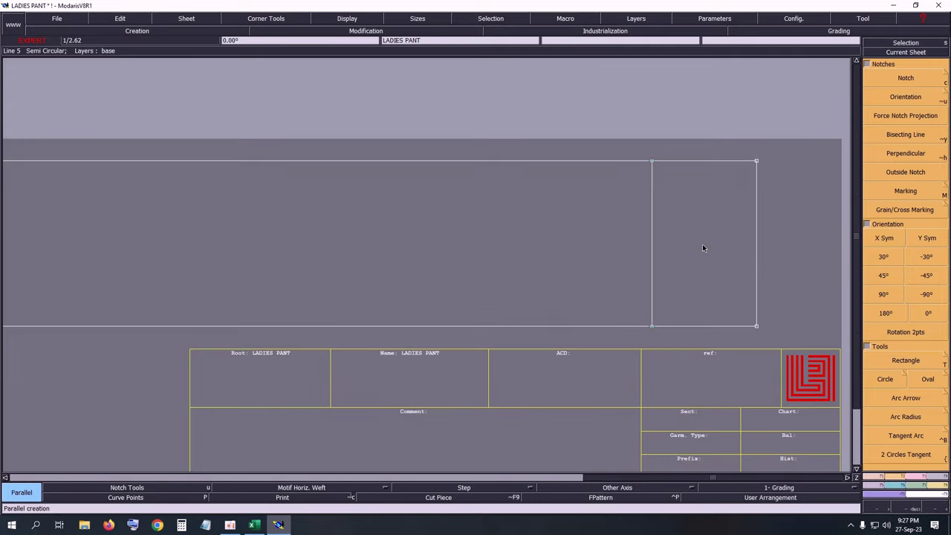
scroll(614, 281, "down", 4)
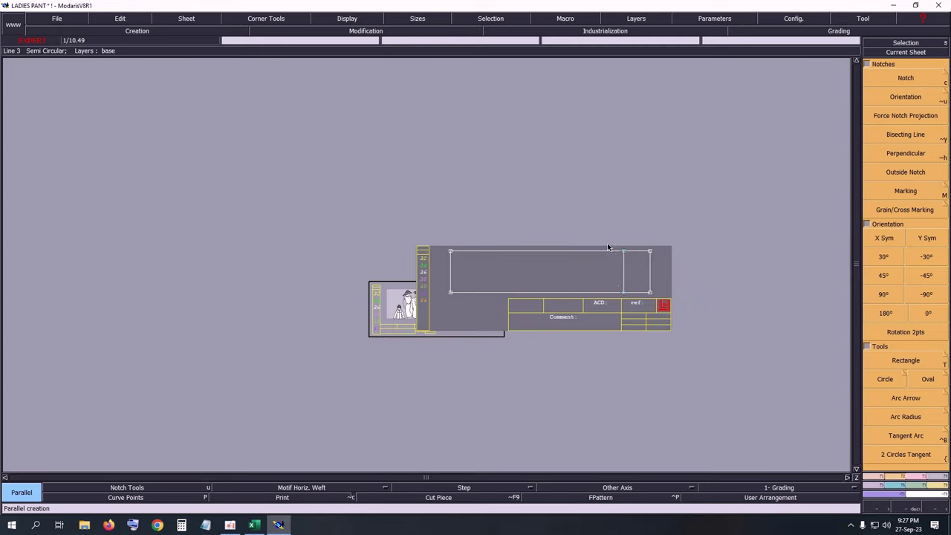
scroll(601, 316, "up", 1)
scroll(592, 265, "up", 1)
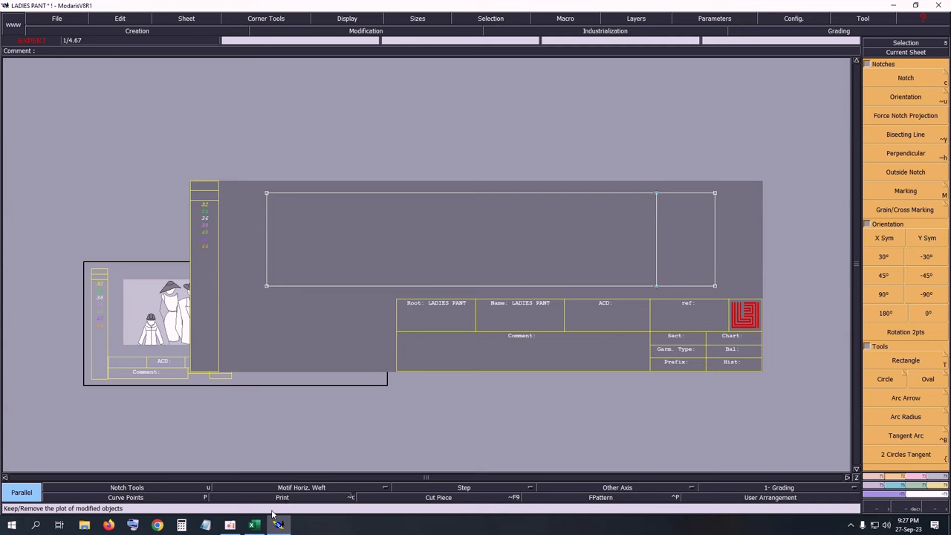
Step: Check the size 36 inseam in Excel, and in Modaris create a parallel line 81.3 cm inside the rectangle's left edge
mouse_move(259, 525)
left_click(253, 493)
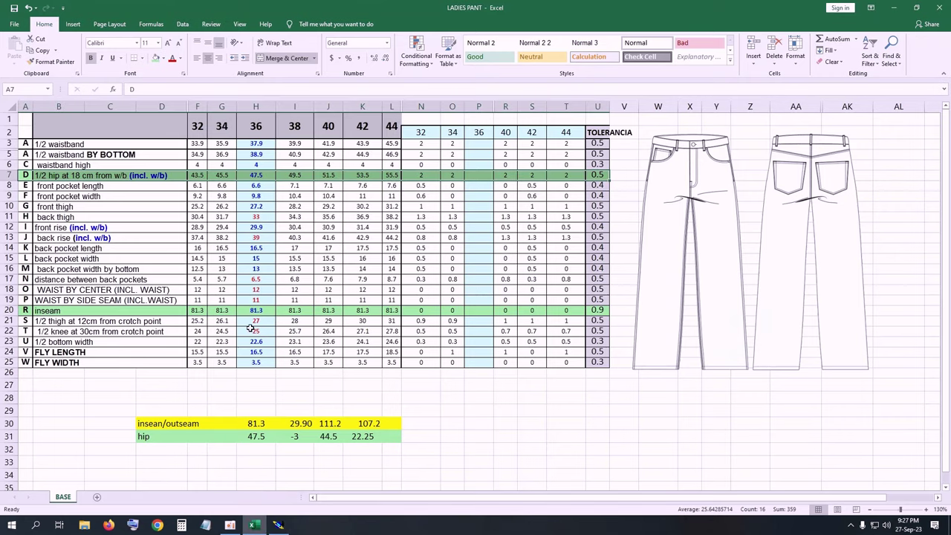
left_click(283, 525)
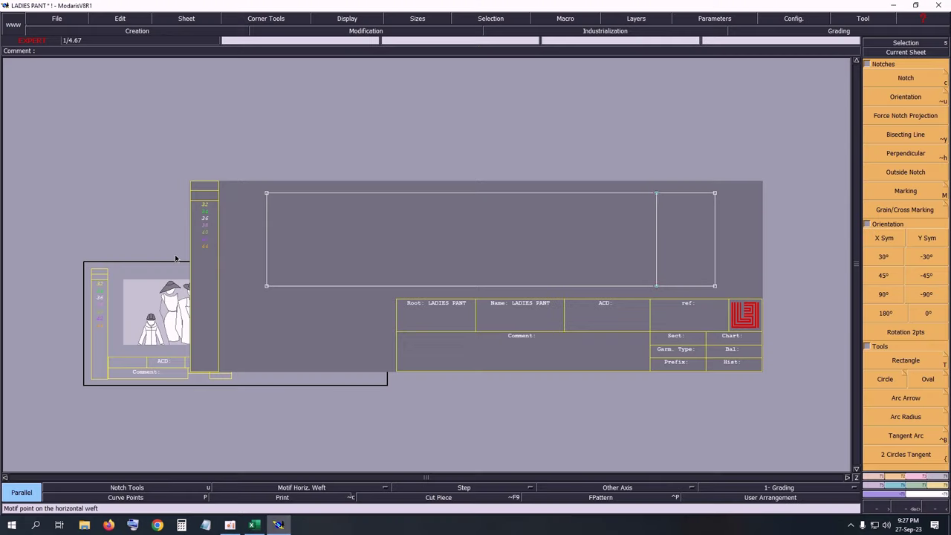
left_click(267, 238)
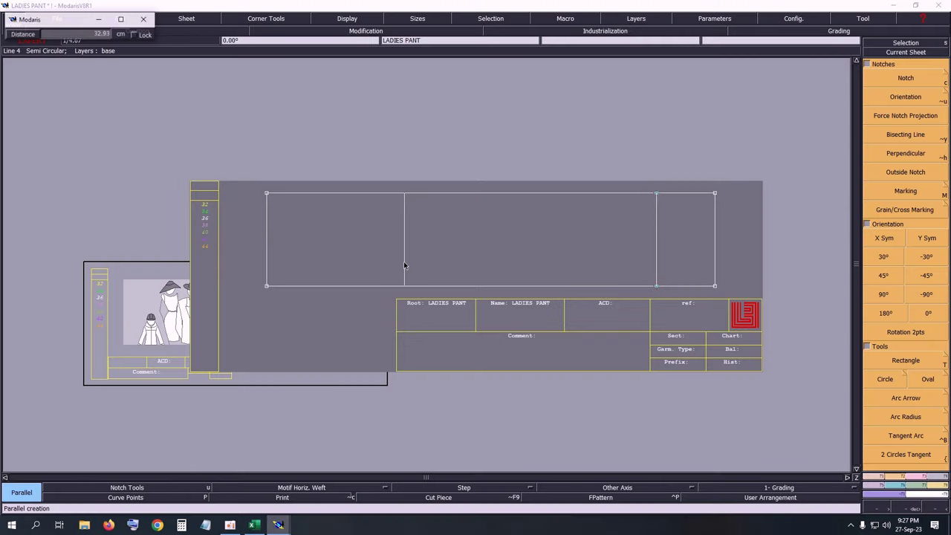
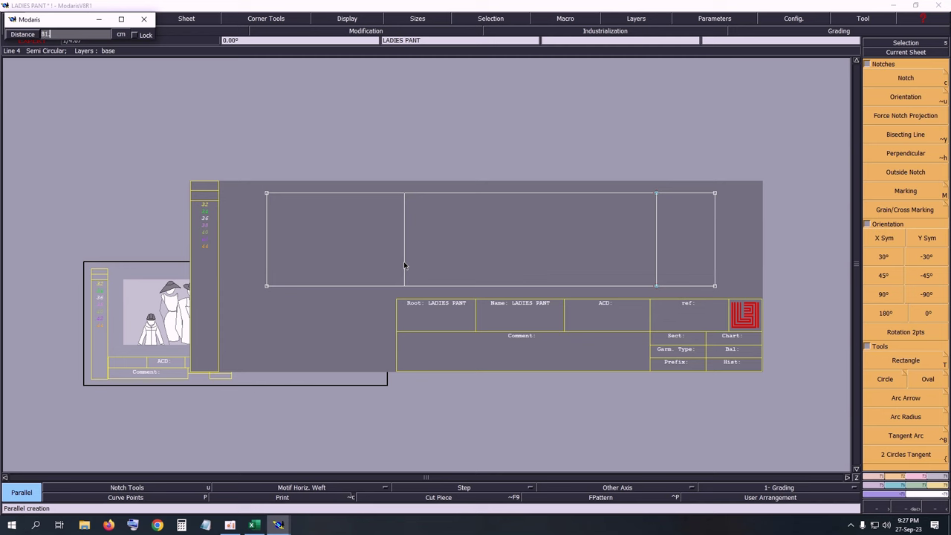
key("Return")
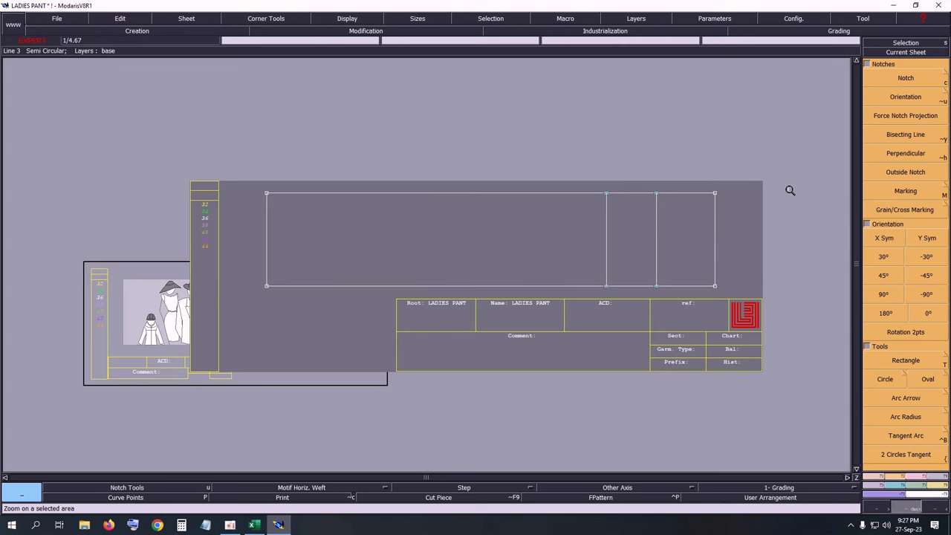
left_click_drag(276, 146, 760, 300)
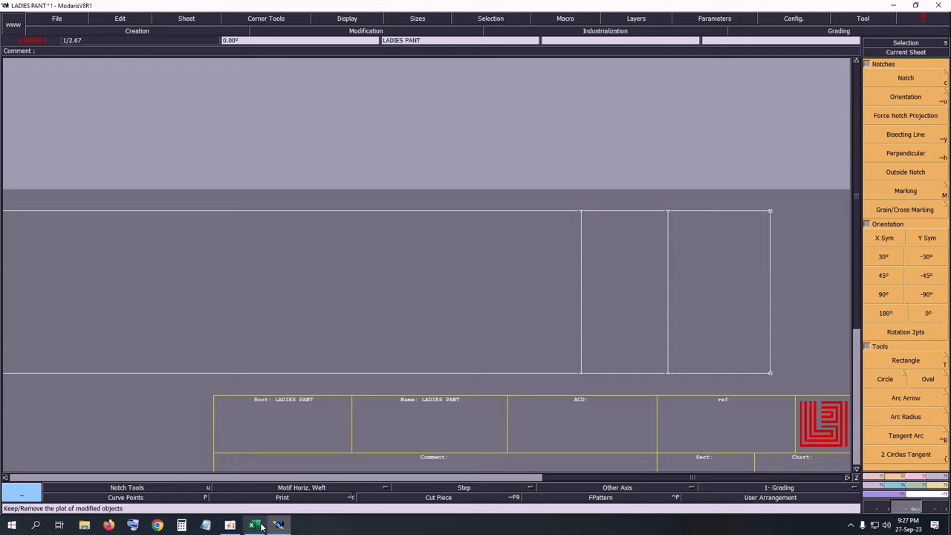
Step: Switch to Excel and fill the front thigh row A10:U10 with light green
left_click(257, 526)
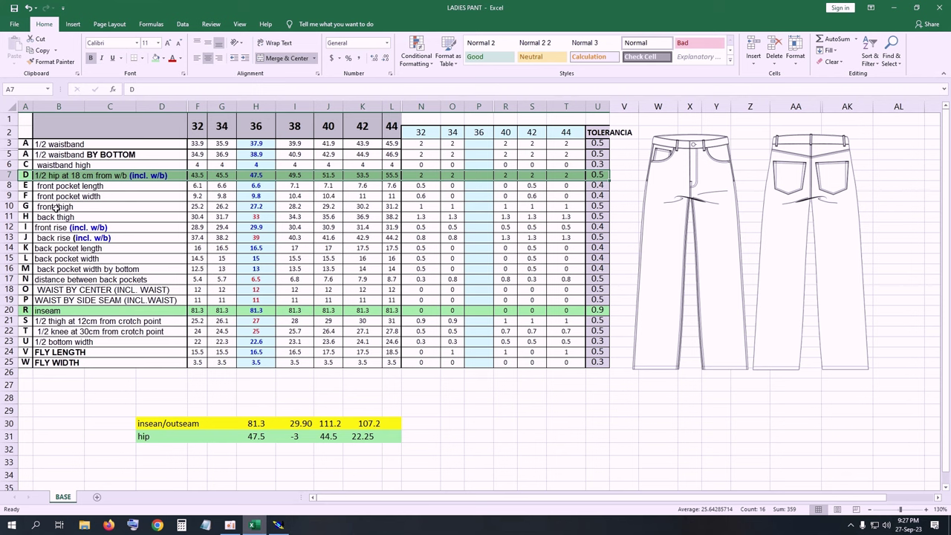
left_click_drag(26, 206, 593, 208)
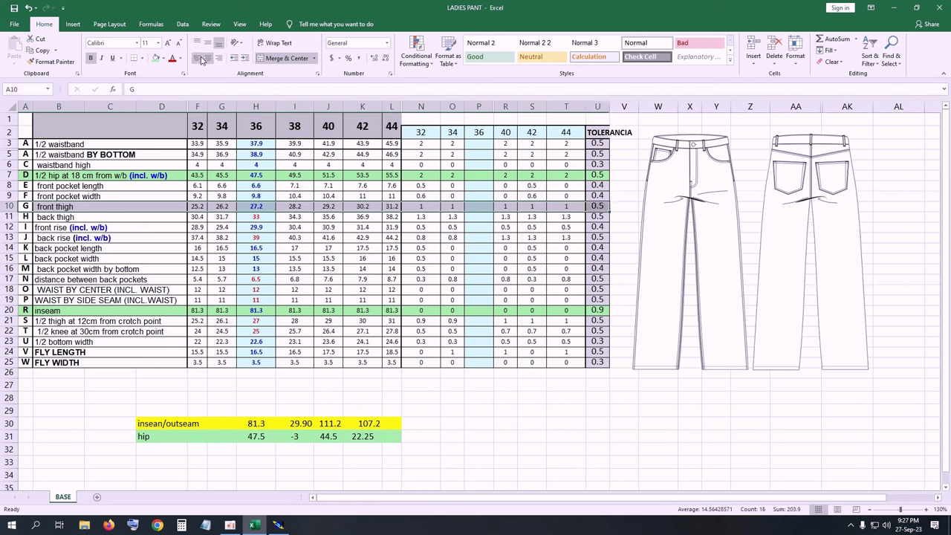
left_click(156, 58)
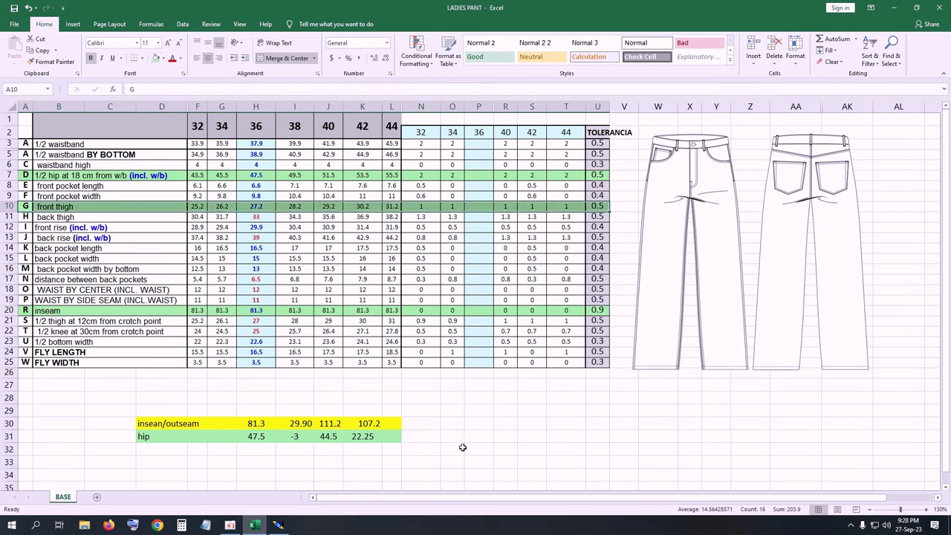
Step: Switch to Modaris and lengthen the 81.3 cm inseam line upward past the rectangle's upper edge with Len.Str.Line
left_click(278, 525)
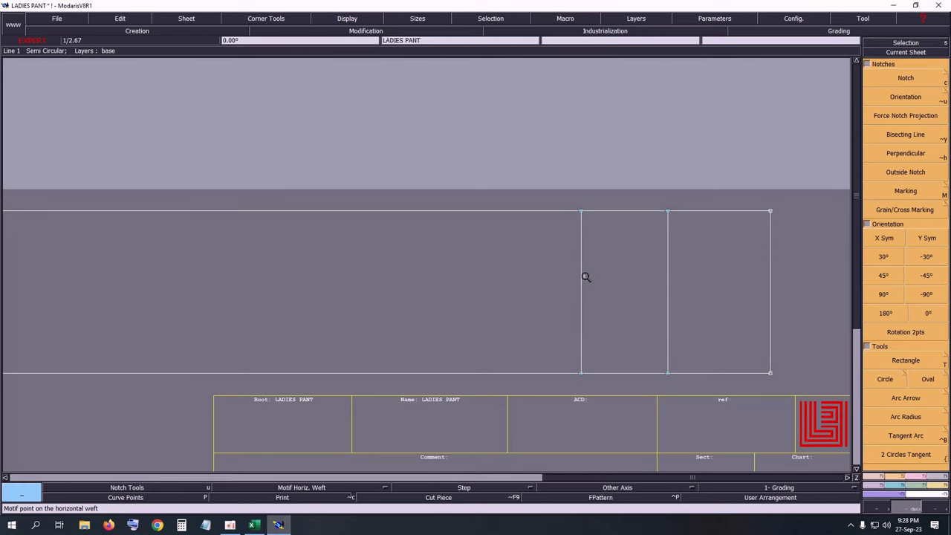
left_click(920, 481)
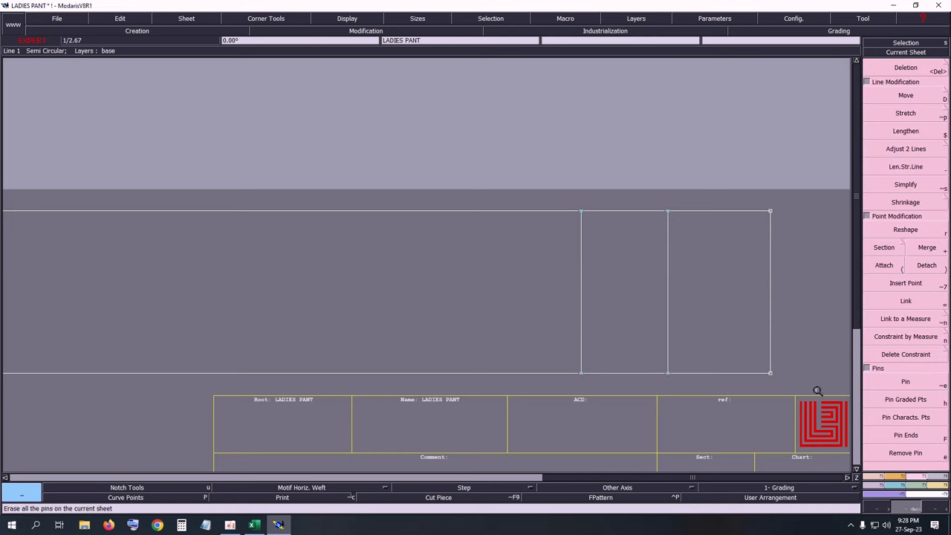
left_click(905, 169)
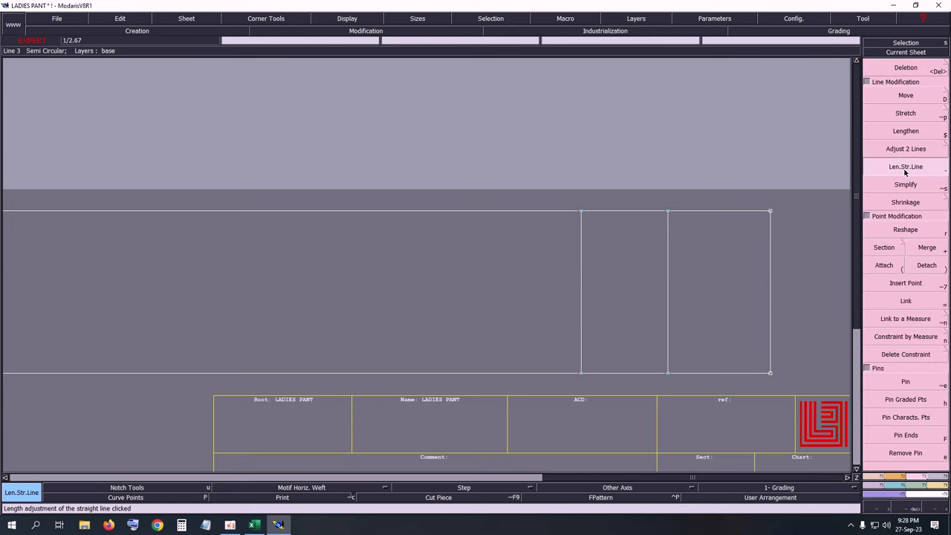
left_click(582, 229)
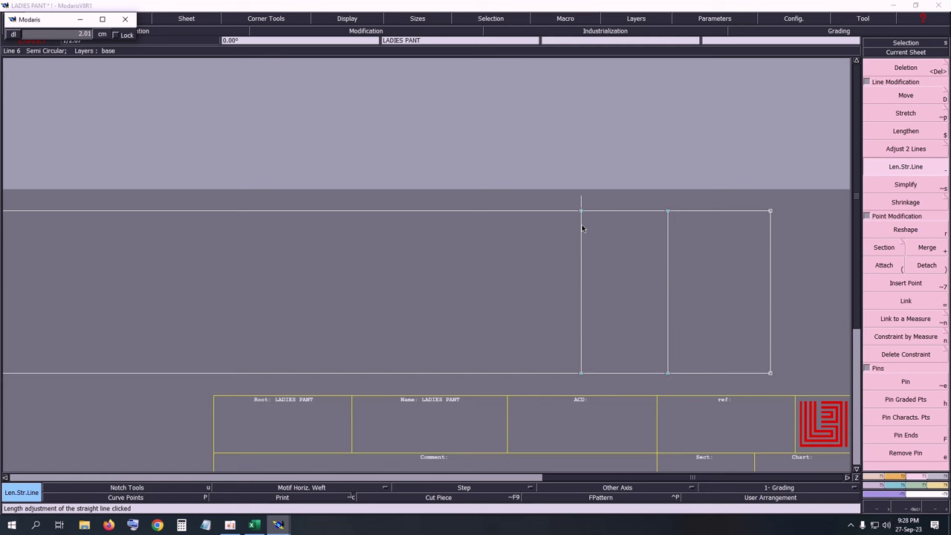
left_click(632, 156)
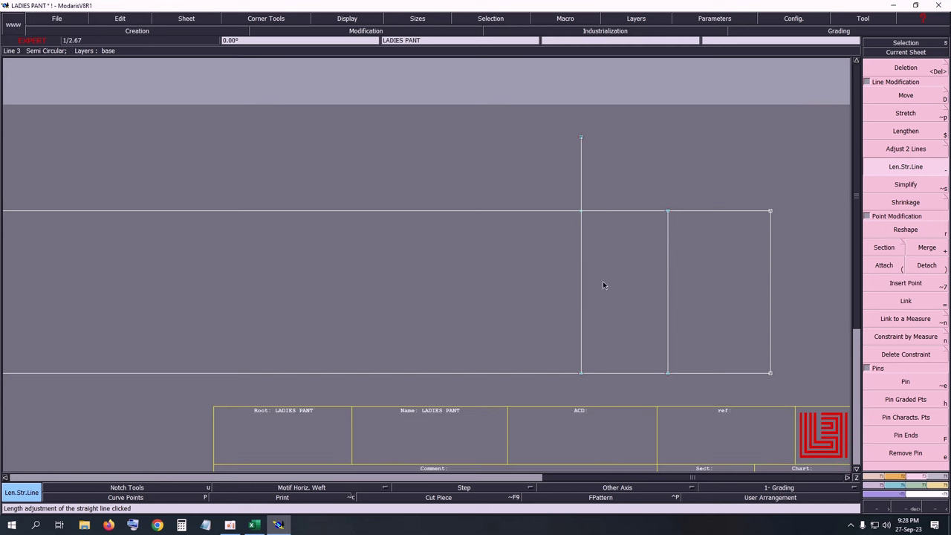
Step: Insert a developed point 27.20 cm from the extended line's lower end and delete the end point beyond it
key("d")
left_click(582, 374)
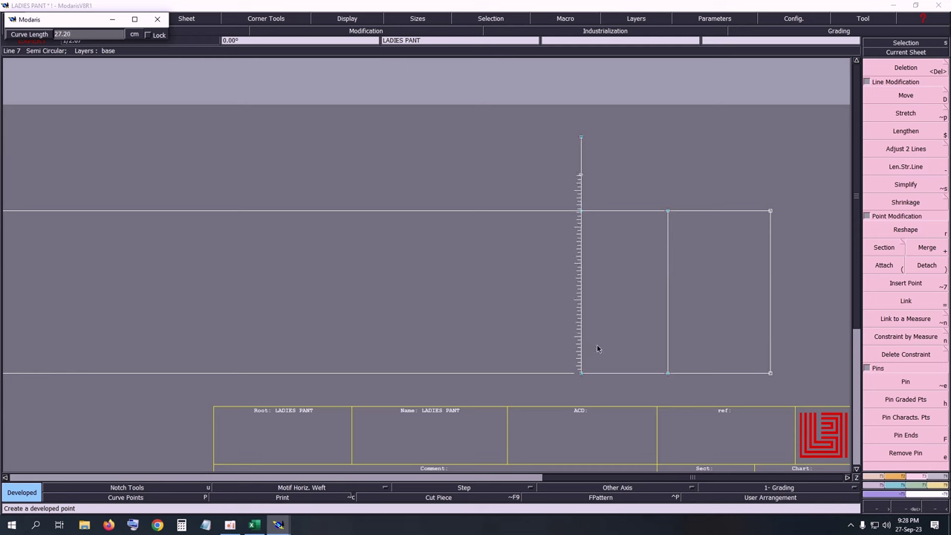
key("Return")
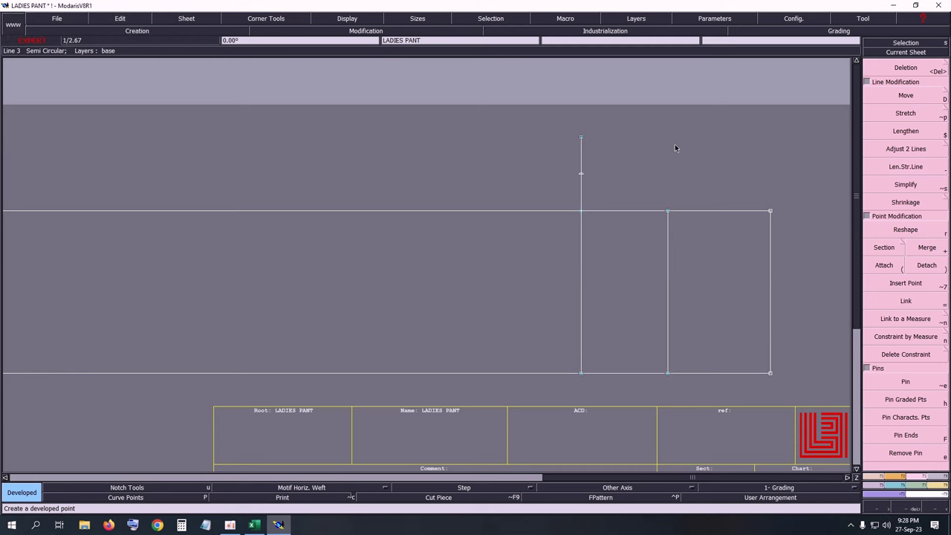
key("alt+7")
left_click(583, 179)
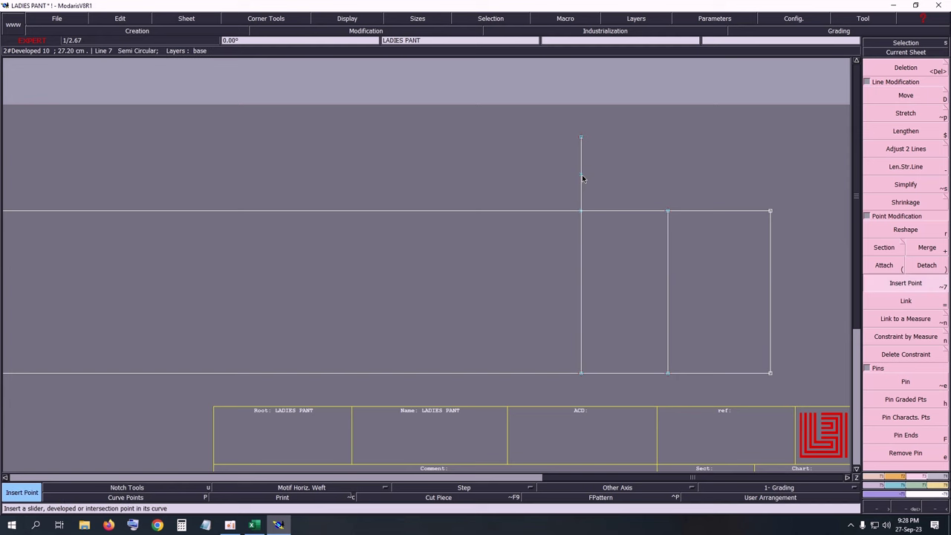
key("Delete")
left_click(582, 139)
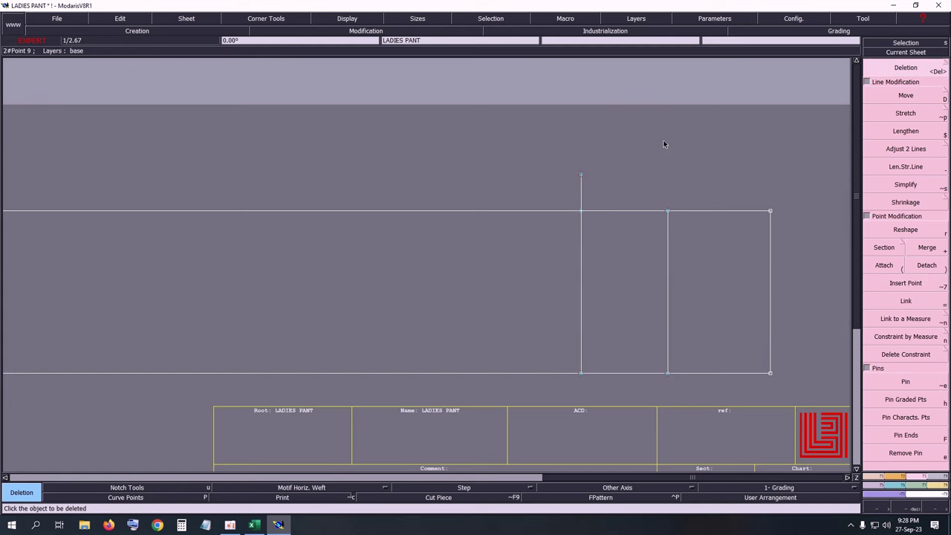
Step: Try to create a parallel line beside the 27.2 cm front thigh line, and undo it
key("Home")
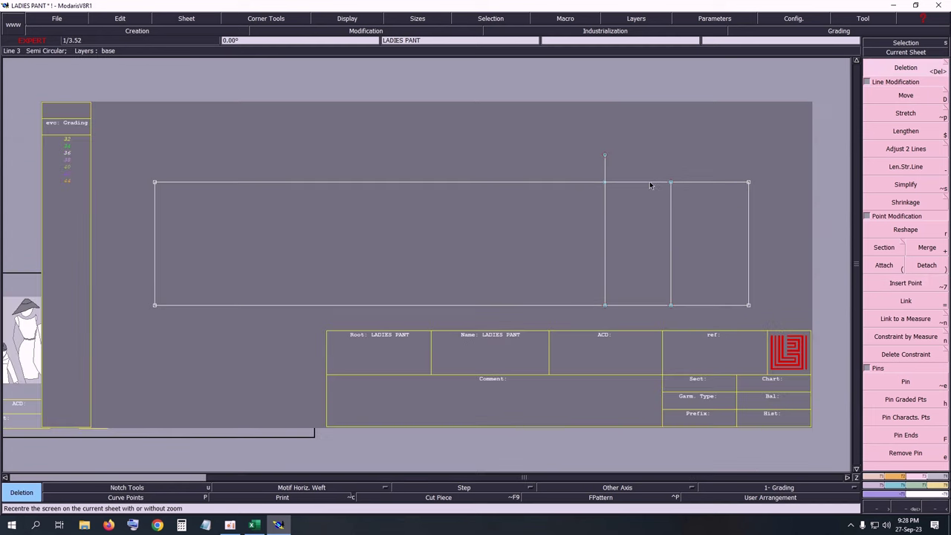
key("p")
left_click(604, 242)
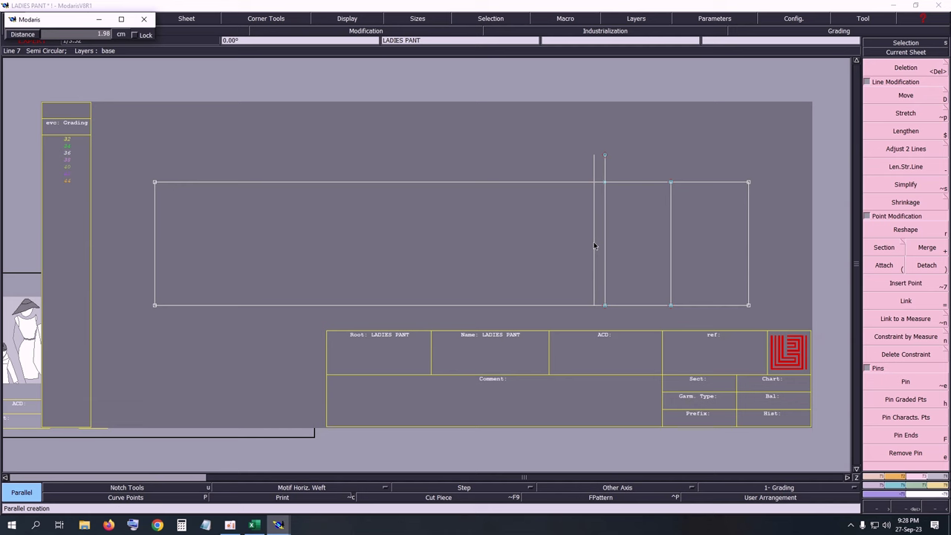
type("1/3.52")
key("Return")
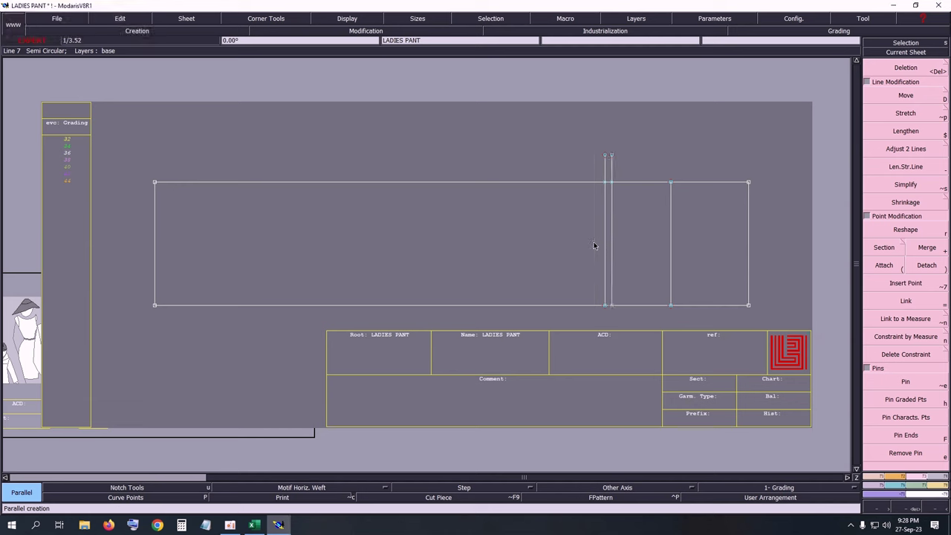
key("ctrl+z")
Step: Create a parallel line 1.2 cm from the 27.2 cm front thigh line, on the side facing the rectangle's far left edge
left_click(600, 250)
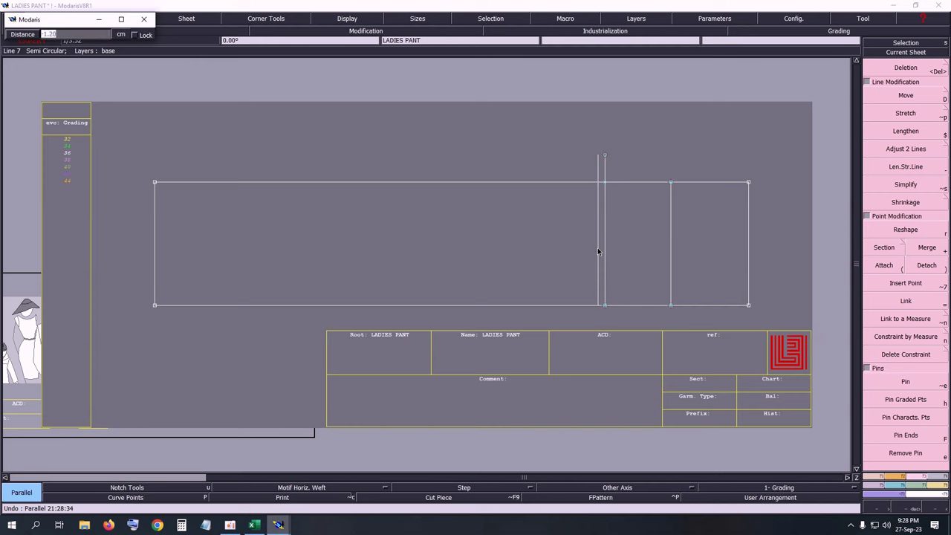
type("1")
key("Return")
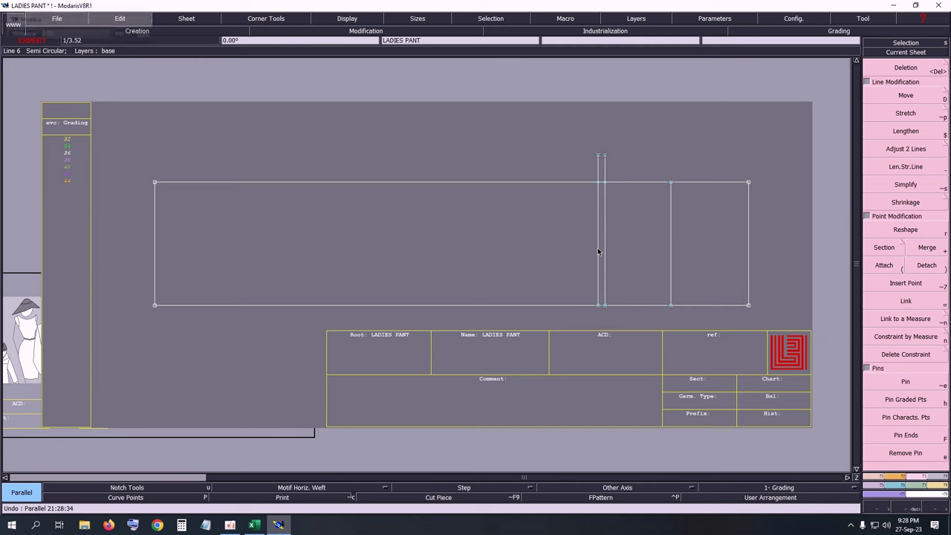
Step: Lengthen the new parallel line 2 cm downward past the rectangle's lower edge with Len.Str.Line
key("z")
left_click_drag(410, 121, 741, 319)
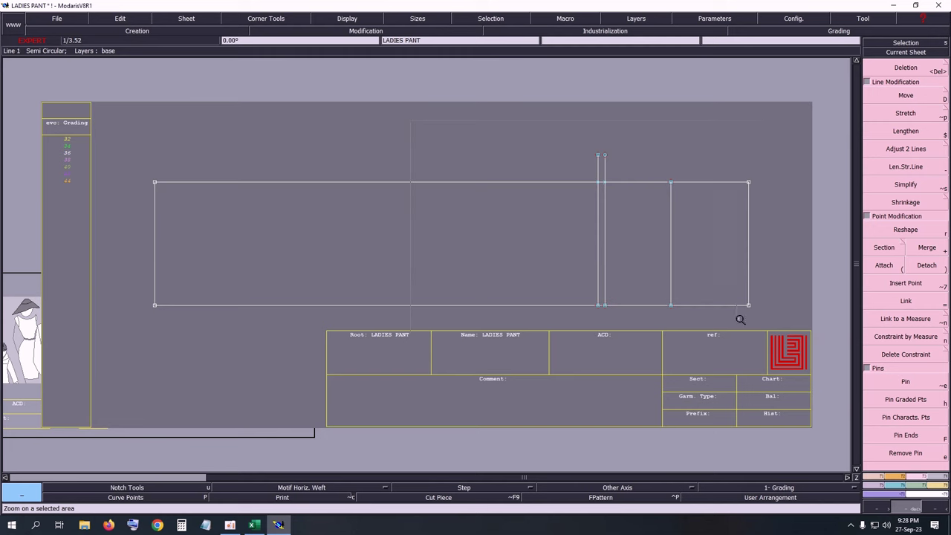
left_click(920, 168)
left_click(423, 345)
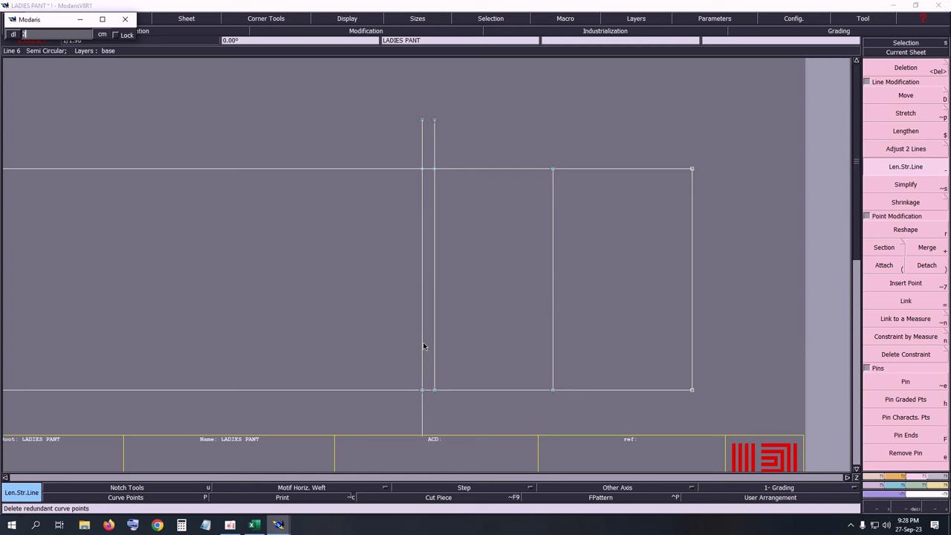
key("Return")
left_click(509, 418)
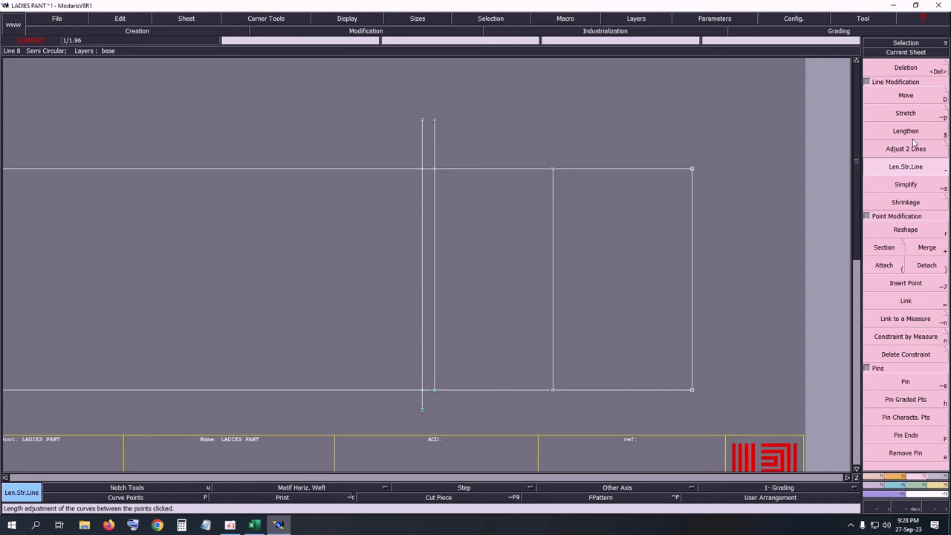
Step: Lengthen the same parallel line about 9 cm beyond its upper end and delete the leftover former end point
left_click(423, 142)
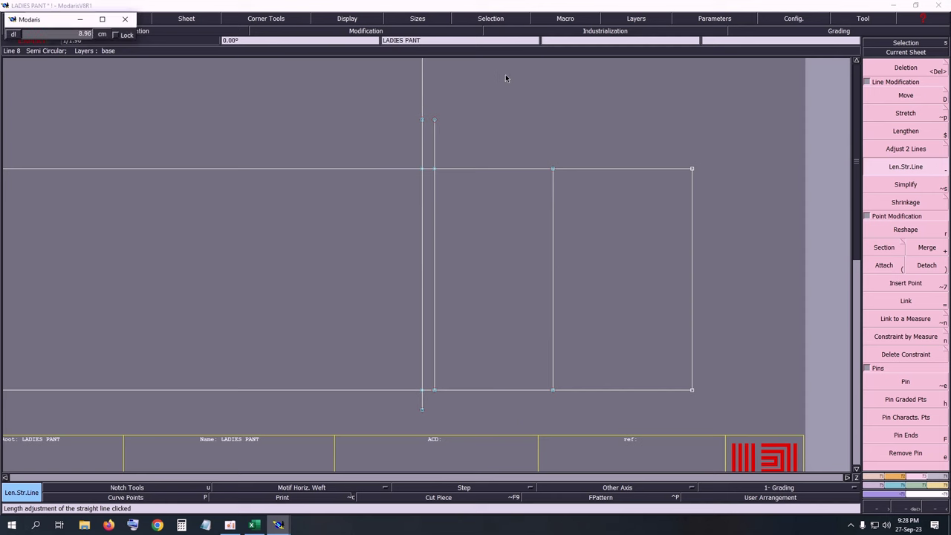
left_click(512, 72)
key("Delete")
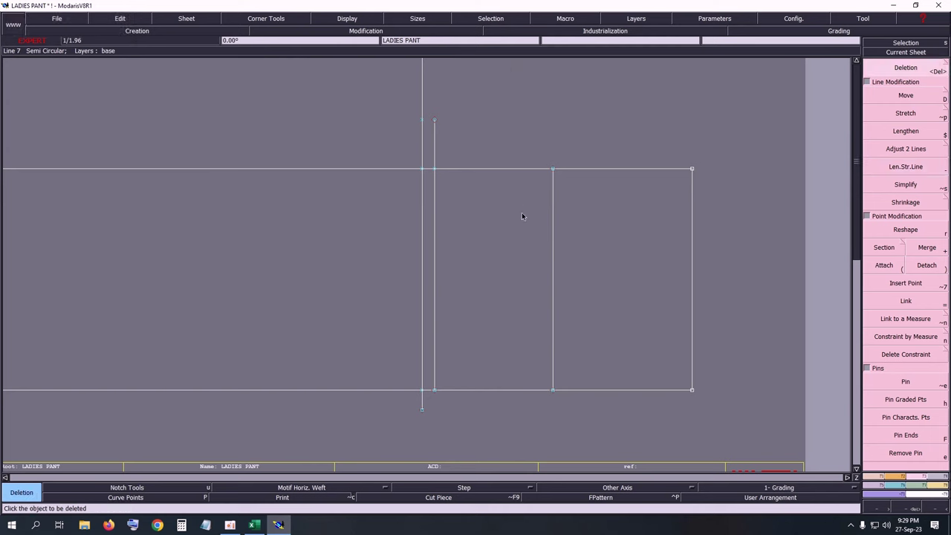
Step: Switch to Excel and fill the back thigh row A11:U11 with light green
left_click(254, 525)
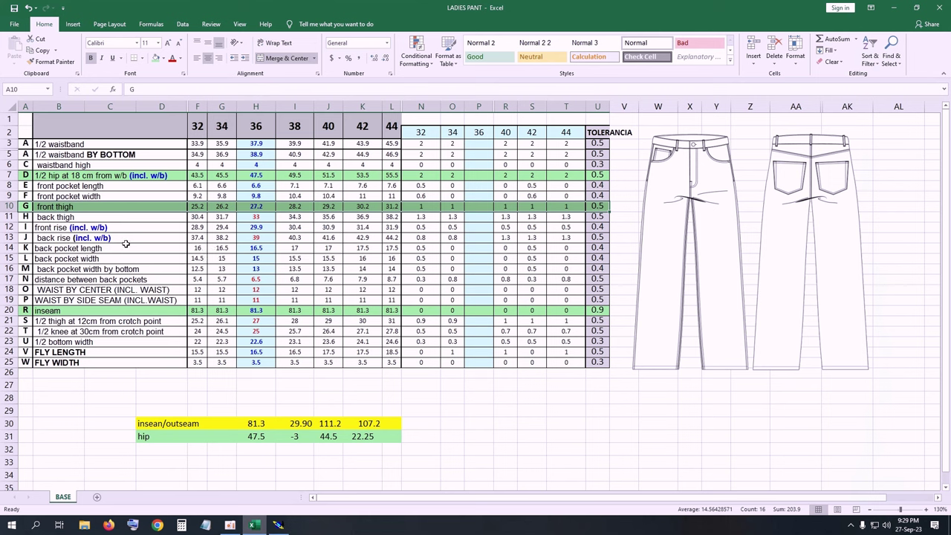
left_click_drag(25, 217, 592, 217)
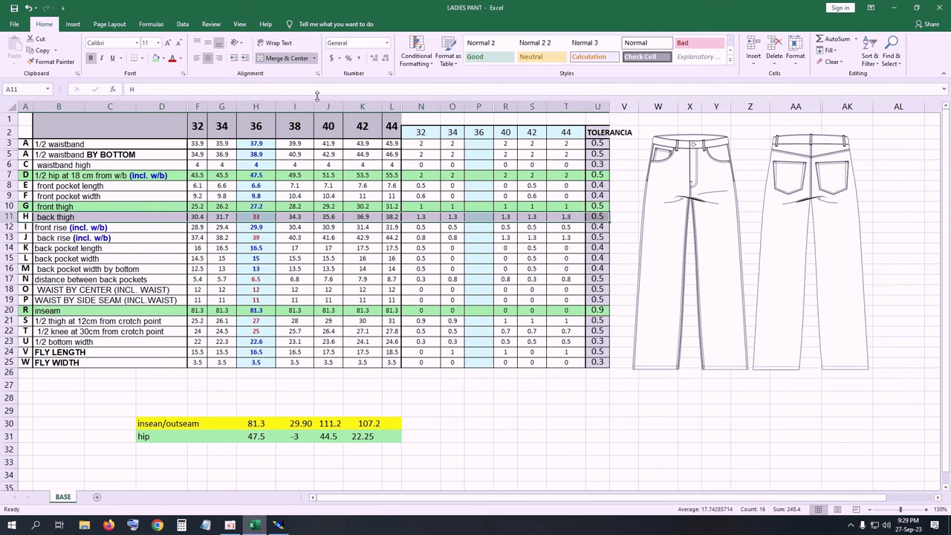
left_click(156, 58)
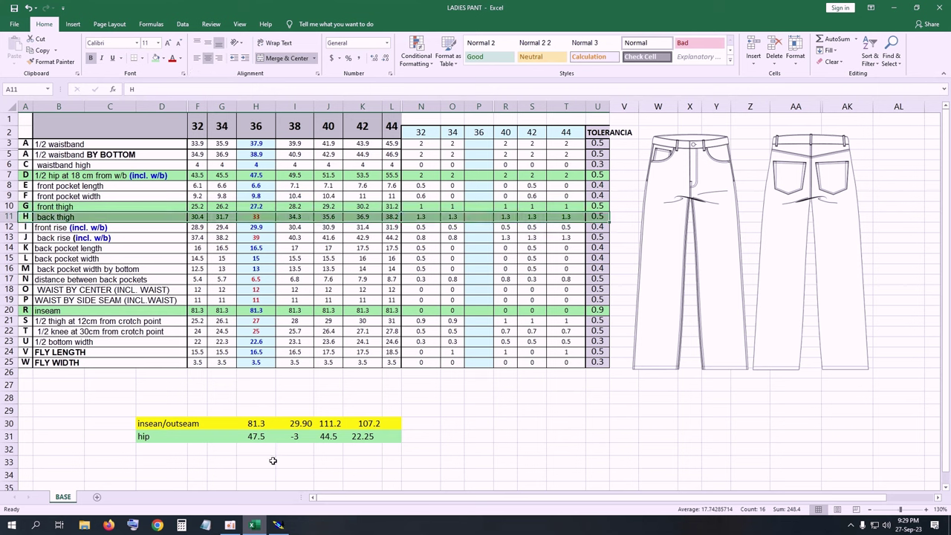
Step: Switch to Modaris and insert a developed point 33 cm from the lower end of the lengthened parallel line
left_click(277, 525)
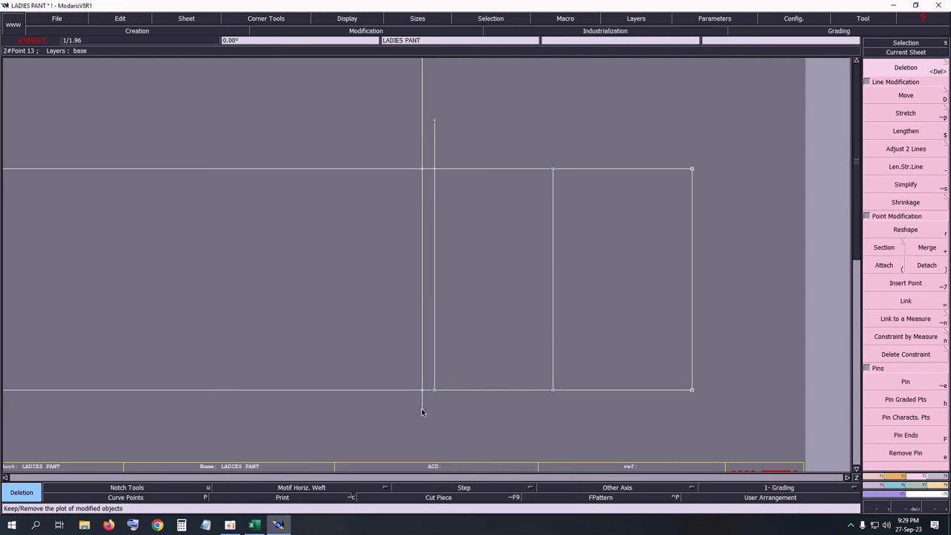
key("d")
left_click(422, 410)
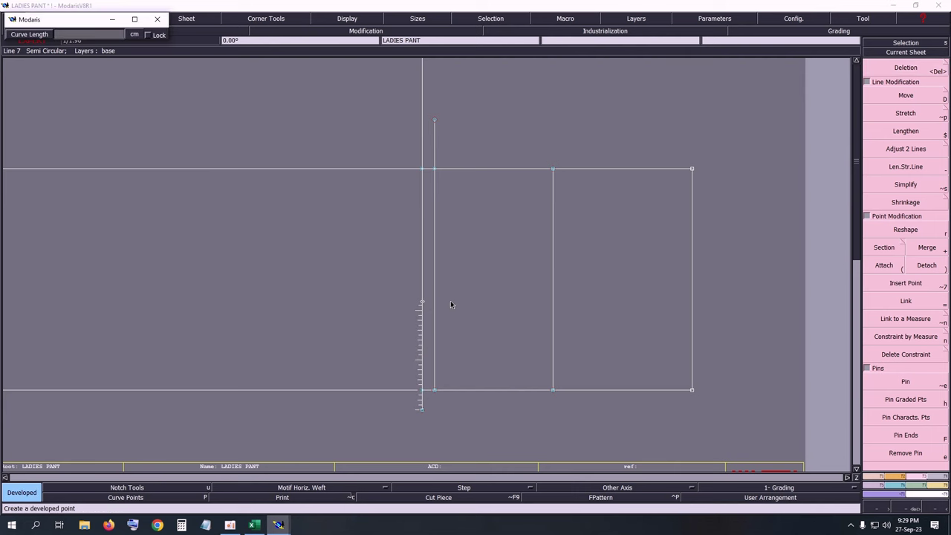
key("Return")
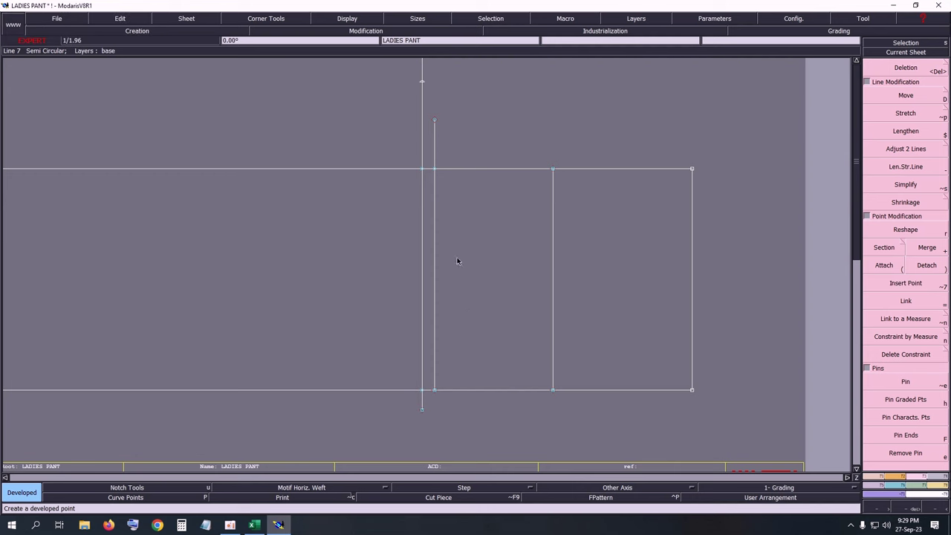
key("alt+7")
left_click(425, 84)
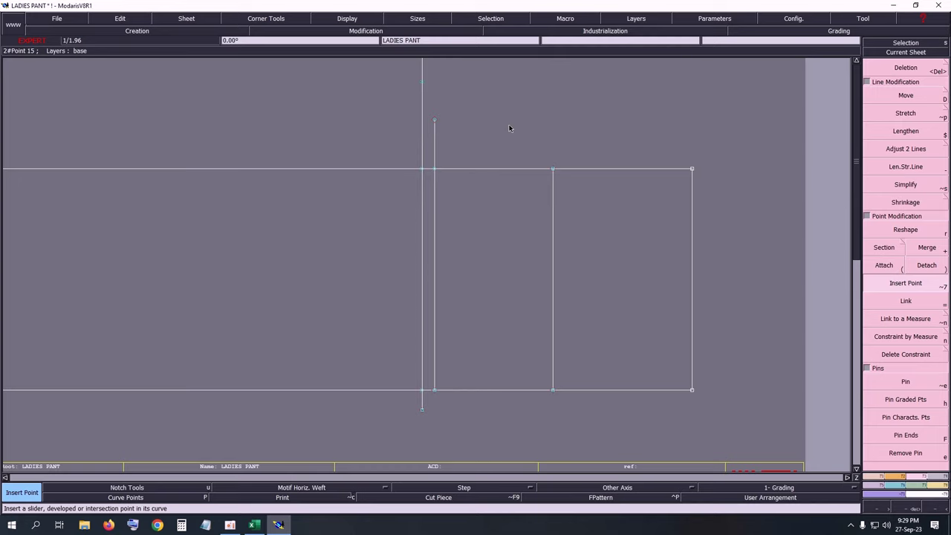
Step: Delete the back thigh line's leftover end point above the 33 cm point and save the model
key("Home")
key("Delete")
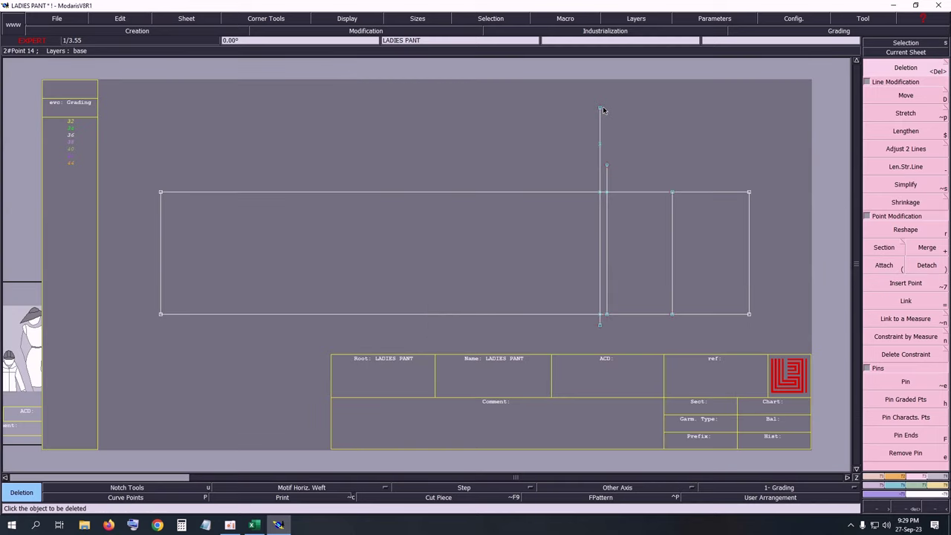
left_click(602, 111)
key("F4")
left_click_drag(466, 125, 730, 339)
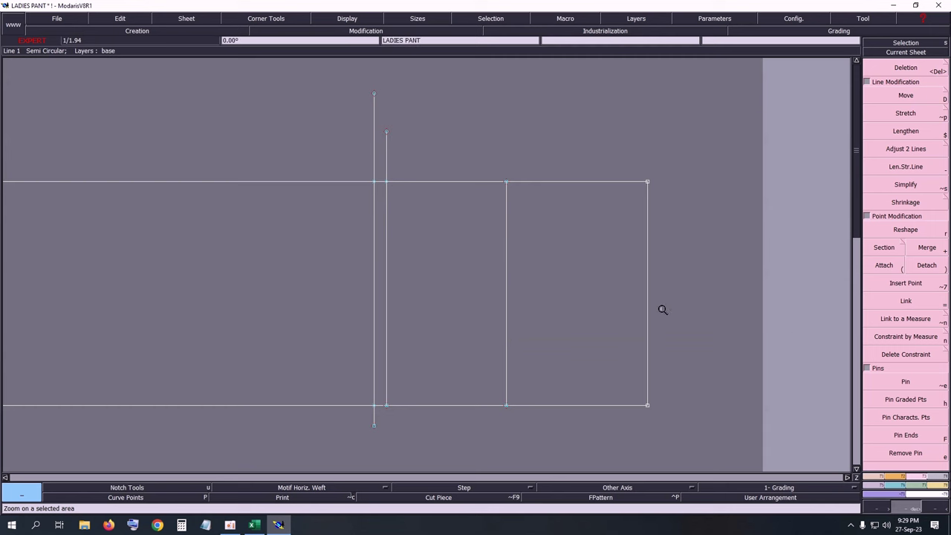
key("ctrl+s")
left_click(395, 313)
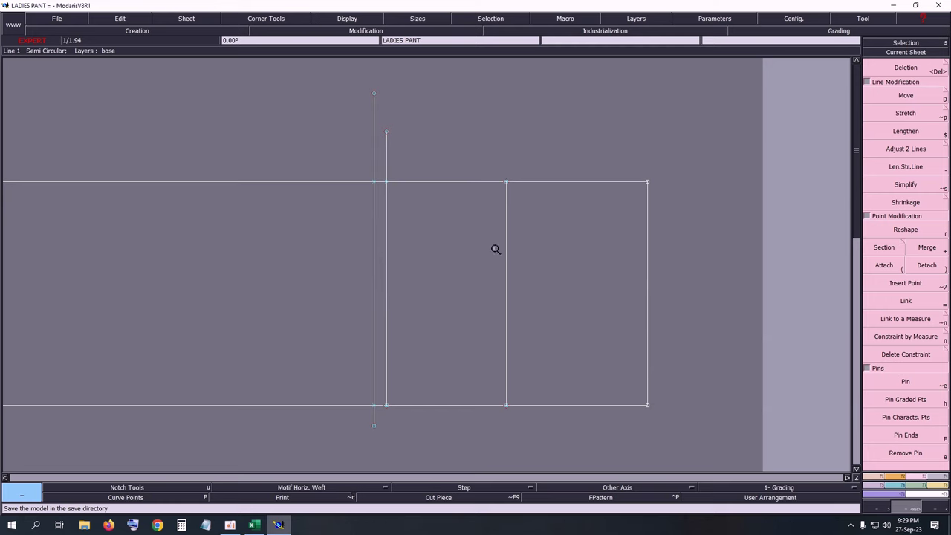
key("F5")
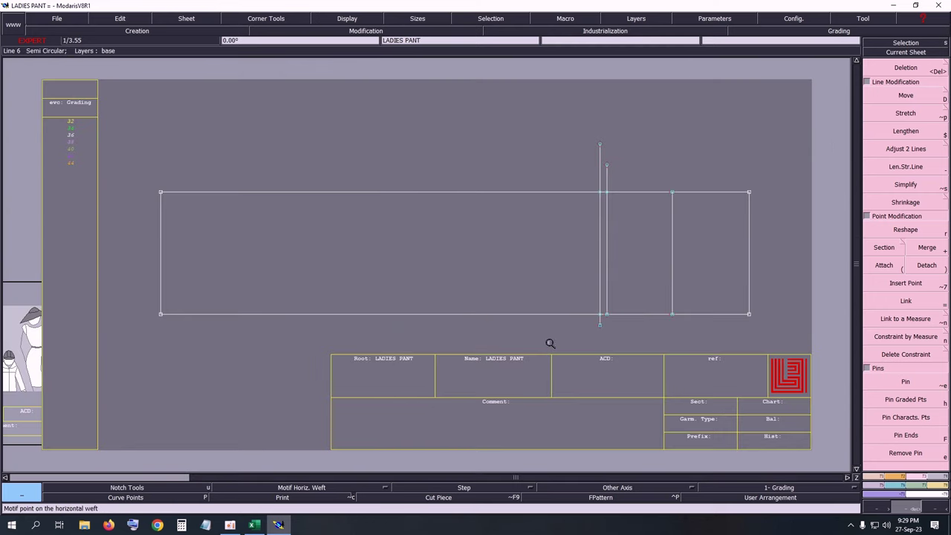
Step: Switch to Excel and fill the 1/2 thigh row A21:U21 with light green
left_click(252, 525)
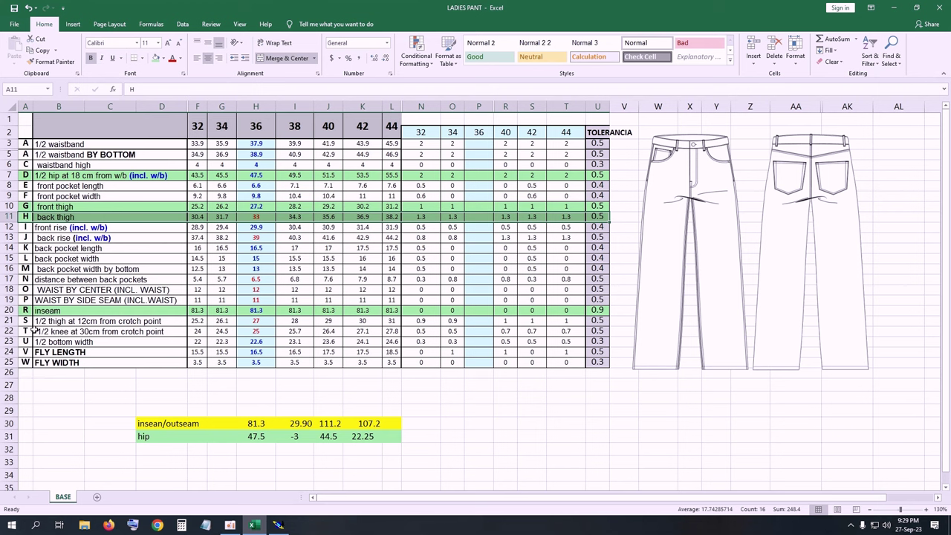
left_click(9, 320)
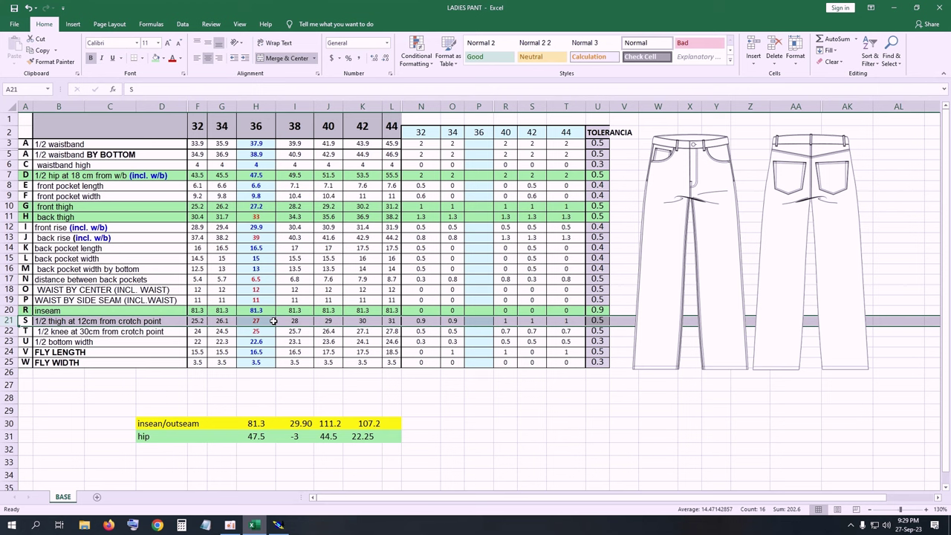
left_click(362, 372)
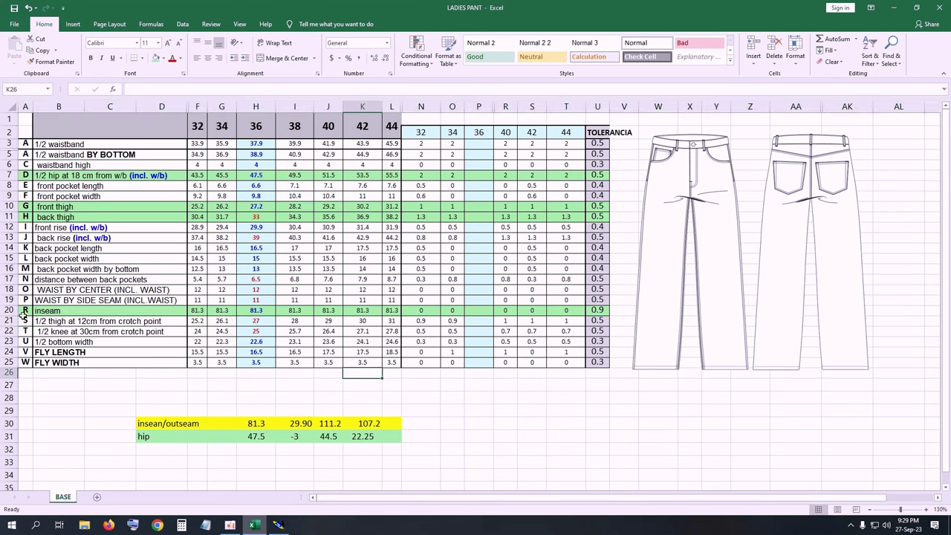
left_click(26, 321)
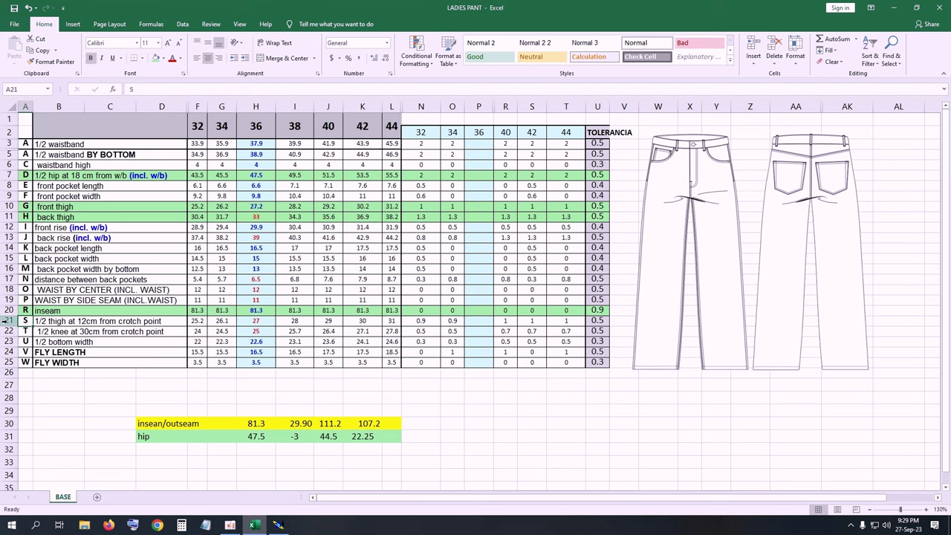
left_click_drag(25, 321, 597, 320)
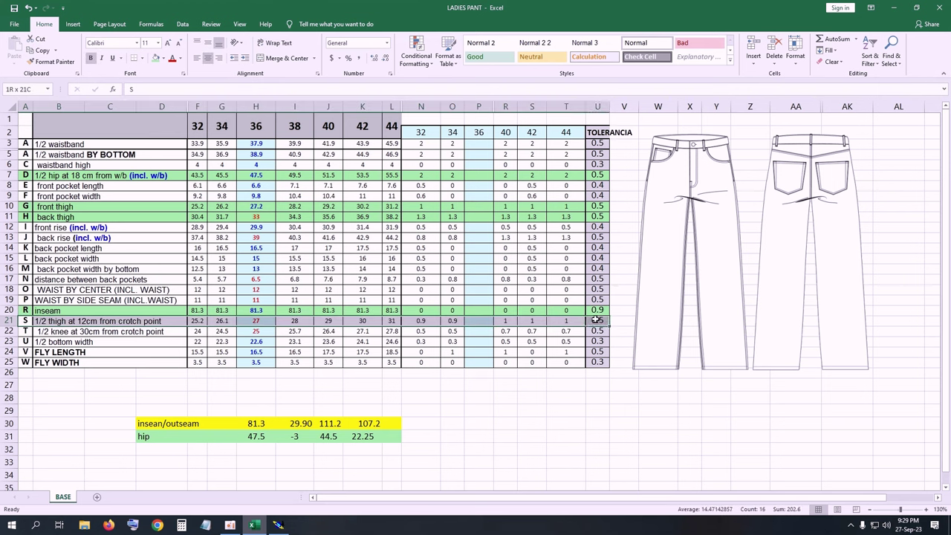
left_click(155, 60)
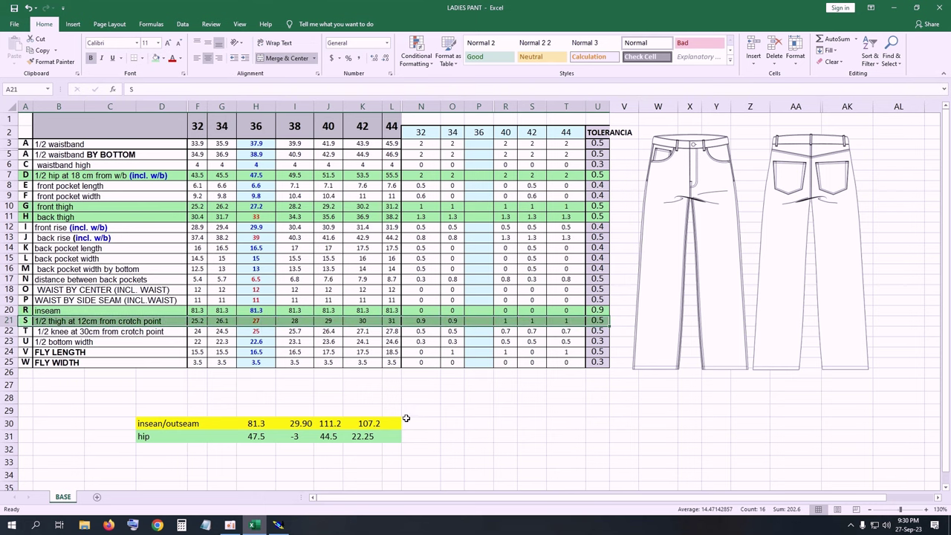
Step: Switch to Modaris and create a parallel of the front thigh line 12 cm toward the hem
left_click(279, 524)
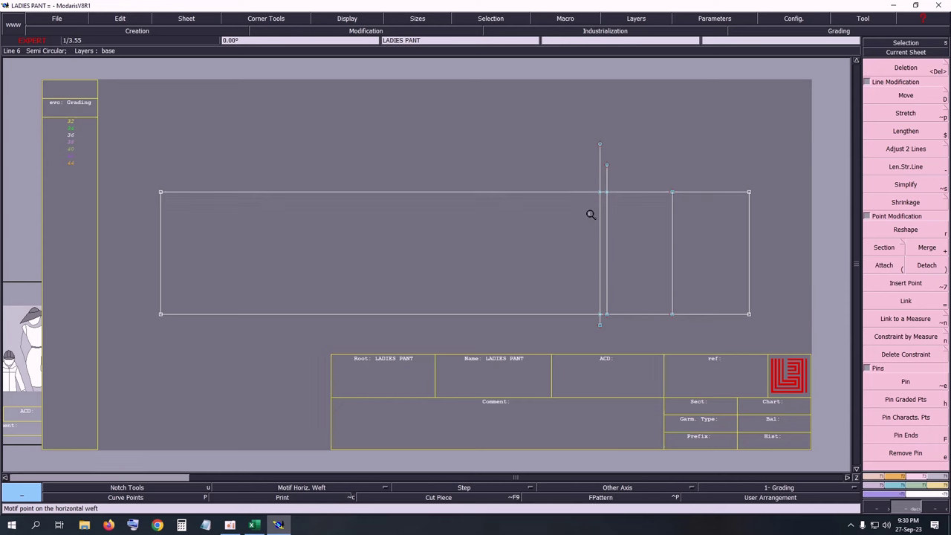
key("p")
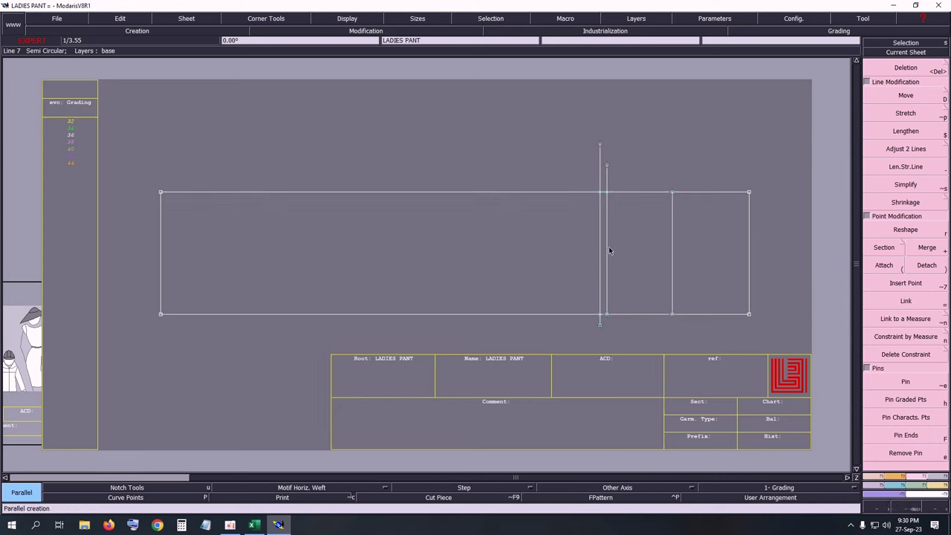
left_click(545, 259)
key("ctrl+z")
left_click(606, 241)
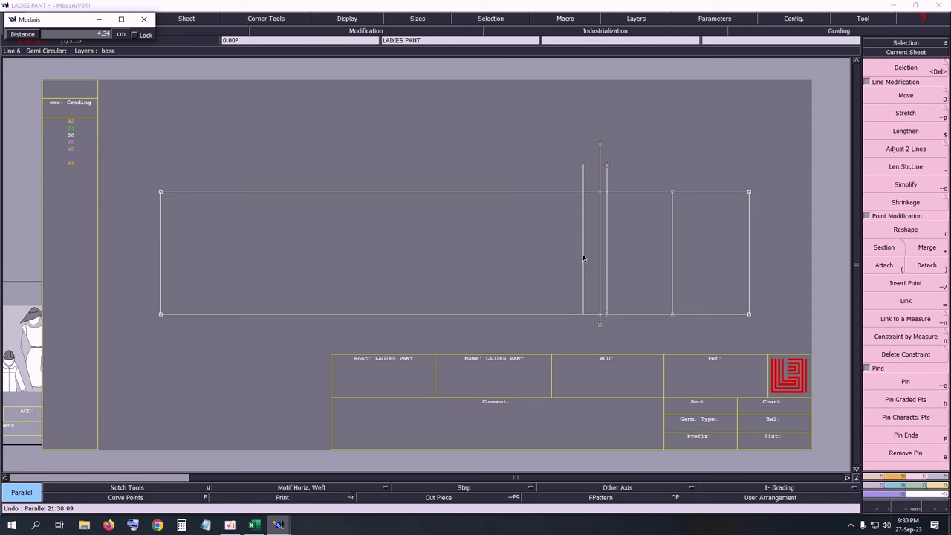
type("22")
key("Return")
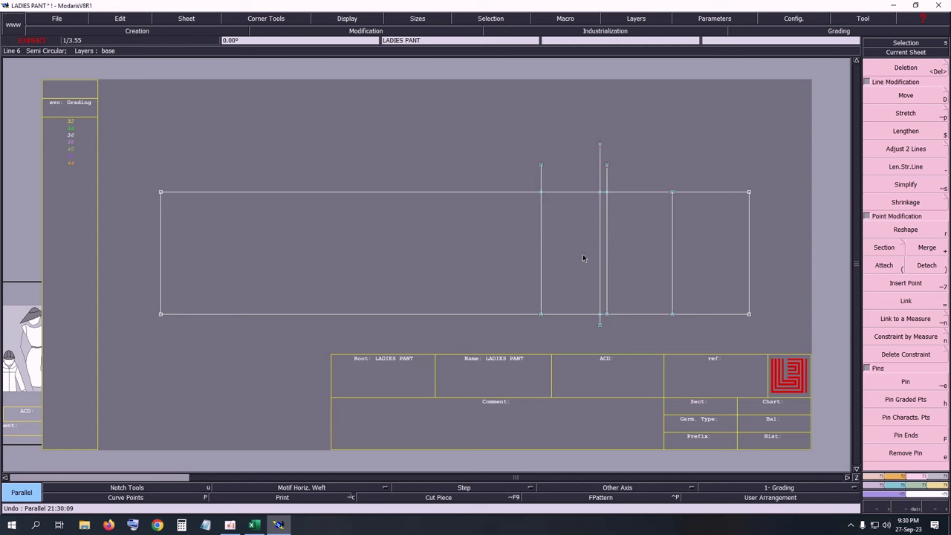
Step: Delete the 12 cm parallel line's end point above the rectangle's upper edge and save the model
key("Delete")
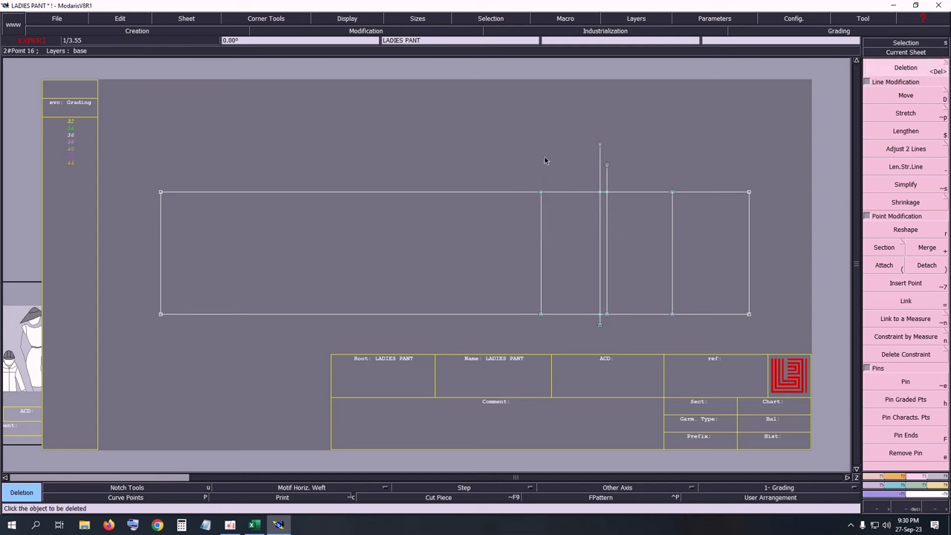
key("ctrl+s")
left_click(404, 319)
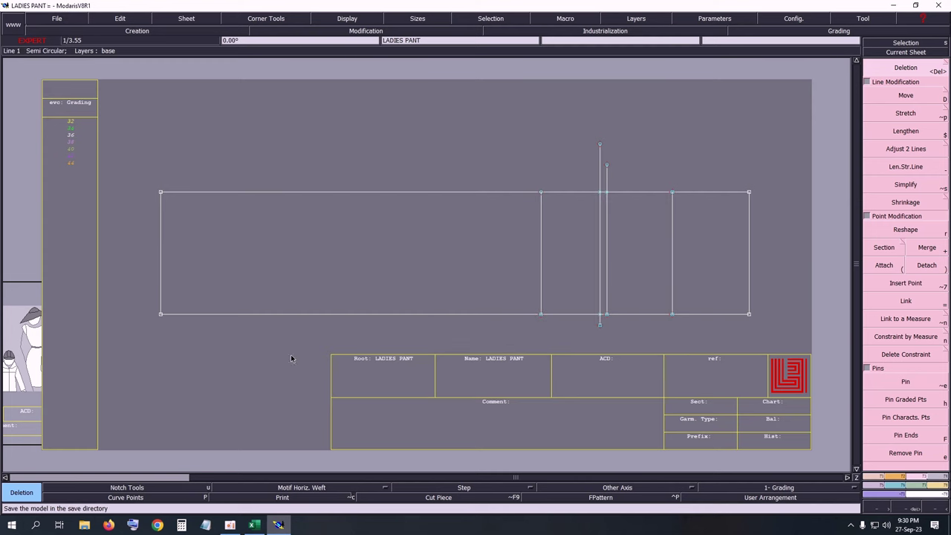
Step: Switch to Excel and fill the 1/2 knee row A22:U22 with light green
left_click(254, 524)
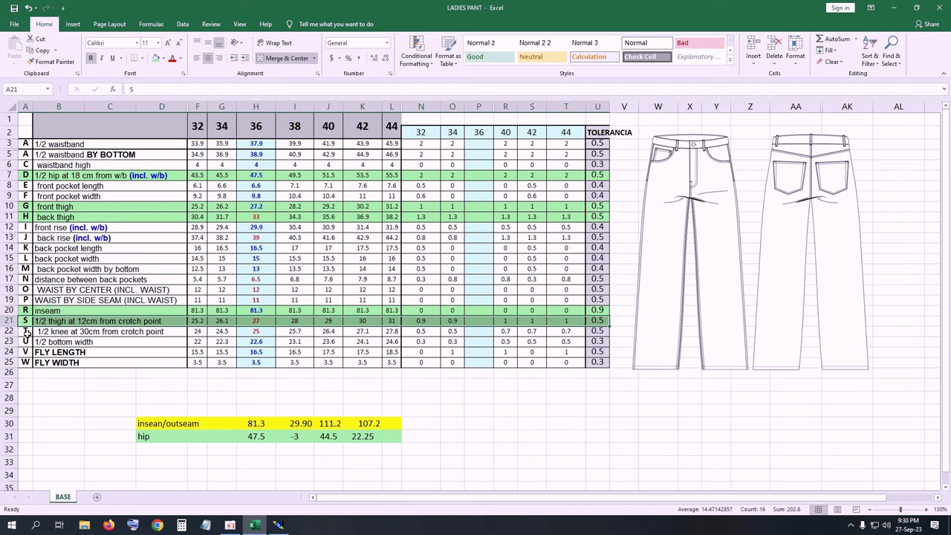
left_click_drag(26, 333, 596, 331)
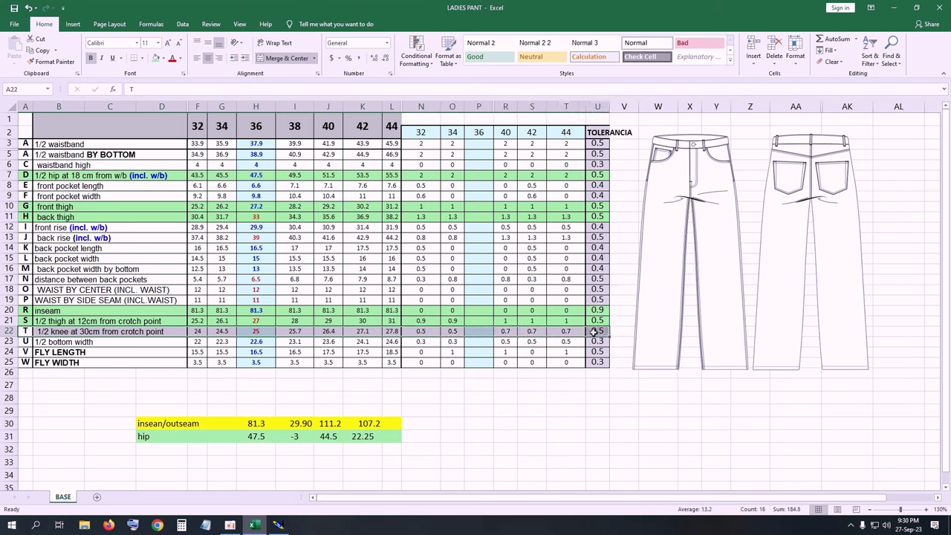
left_click(156, 58)
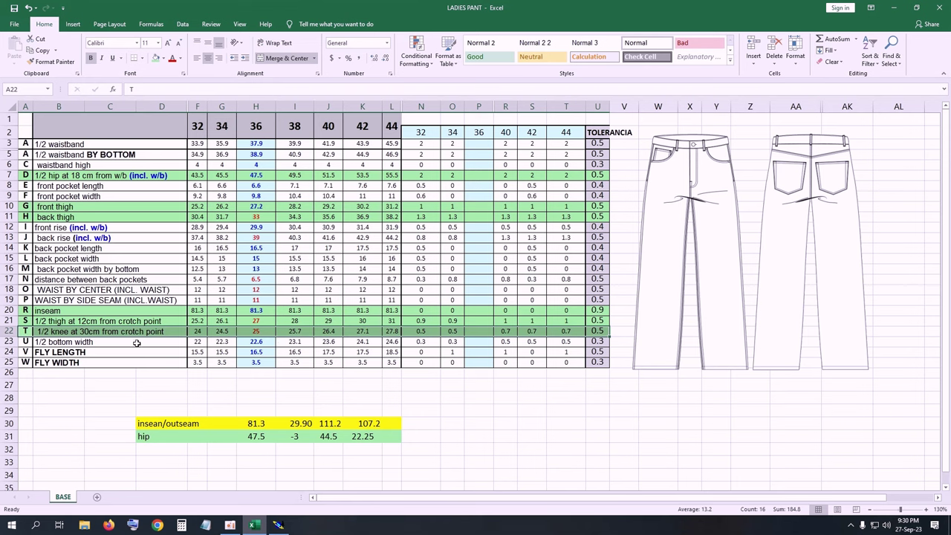
Step: Switch to Modaris and create a parallel of the front thigh line 30 cm toward the hem for the knee
left_click(278, 524)
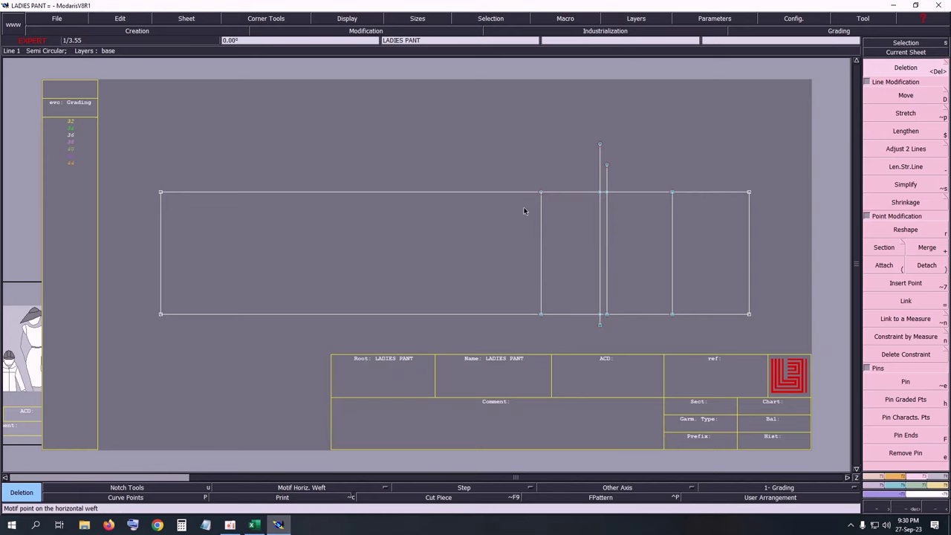
key("l")
left_click(607, 235)
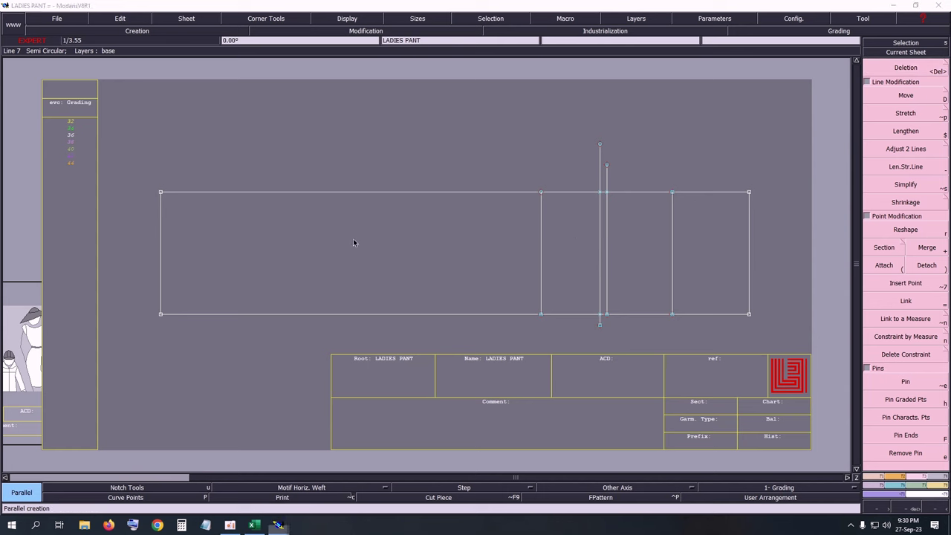
type("3")
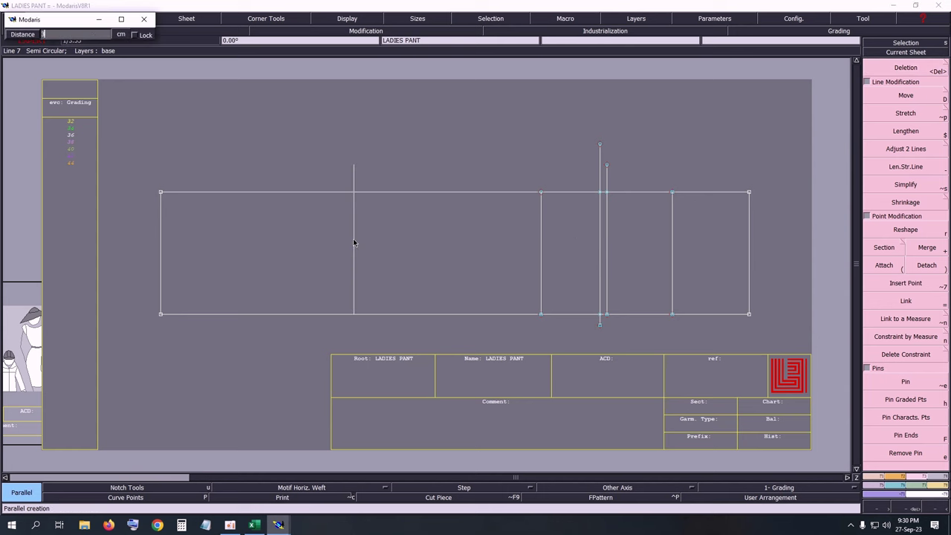
type("0")
key("Return")
Step: Delete the knee line's end point above the rectangle's upper edge and save the model
key("Delete")
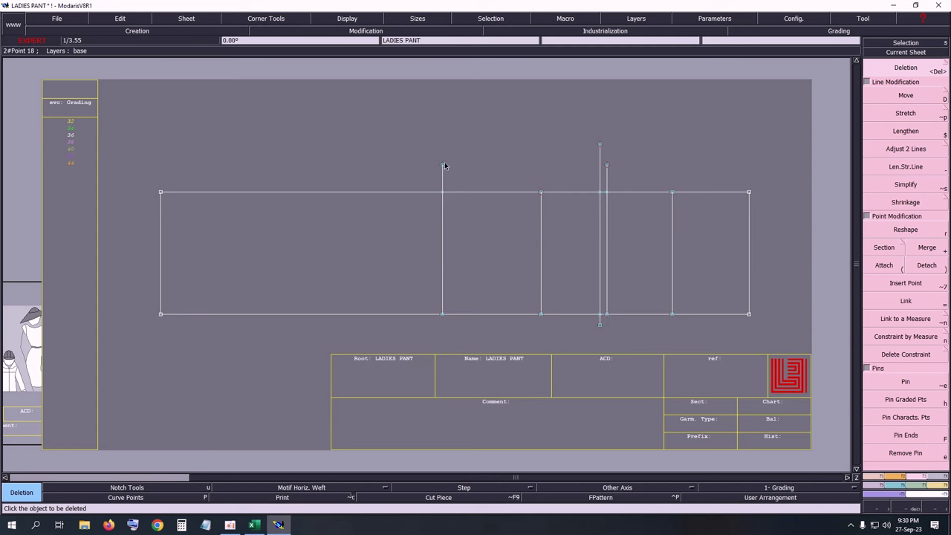
key("ctrl+s")
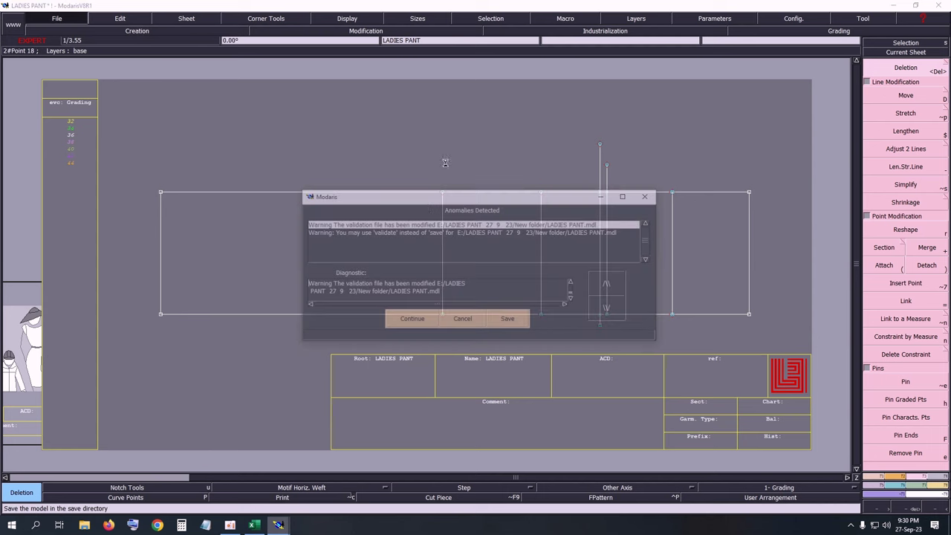
left_click(410, 321)
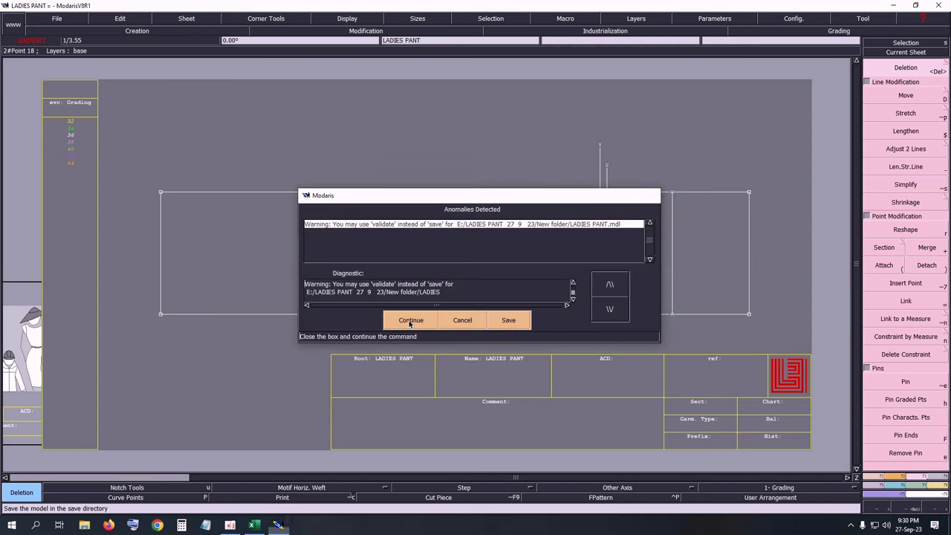
left_click(347, 319)
Step: Switch to Excel and fill the 1/2 bottom width row A23:U23 with light green
left_click(254, 526)
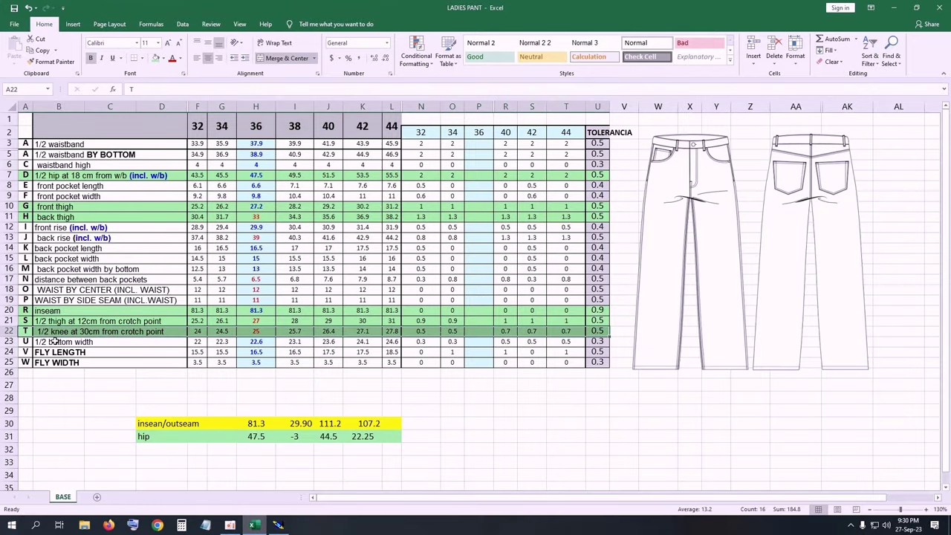
left_click_drag(24, 342, 589, 342)
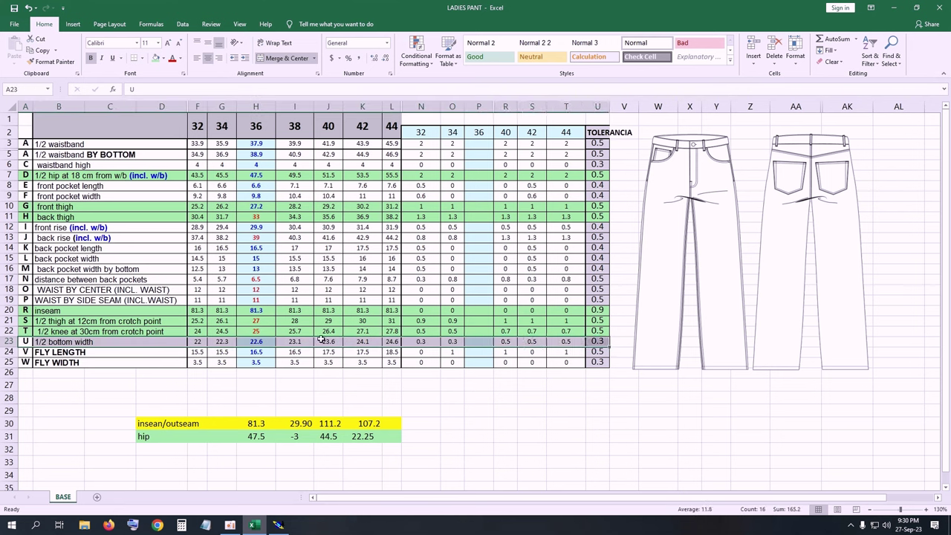
left_click(157, 64)
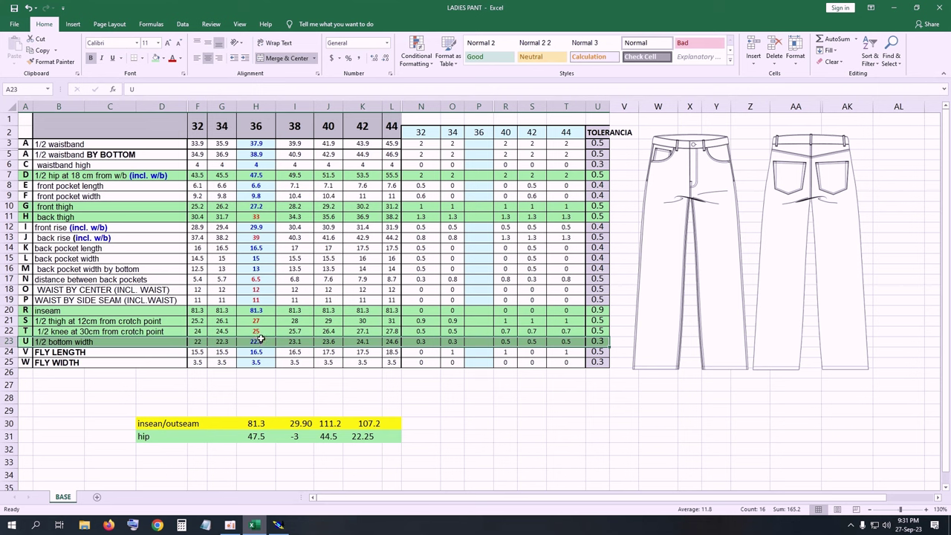
Step: Enter the label bottom in D32 and the size 36 bottom width 22.6 in H32
left_click(258, 341)
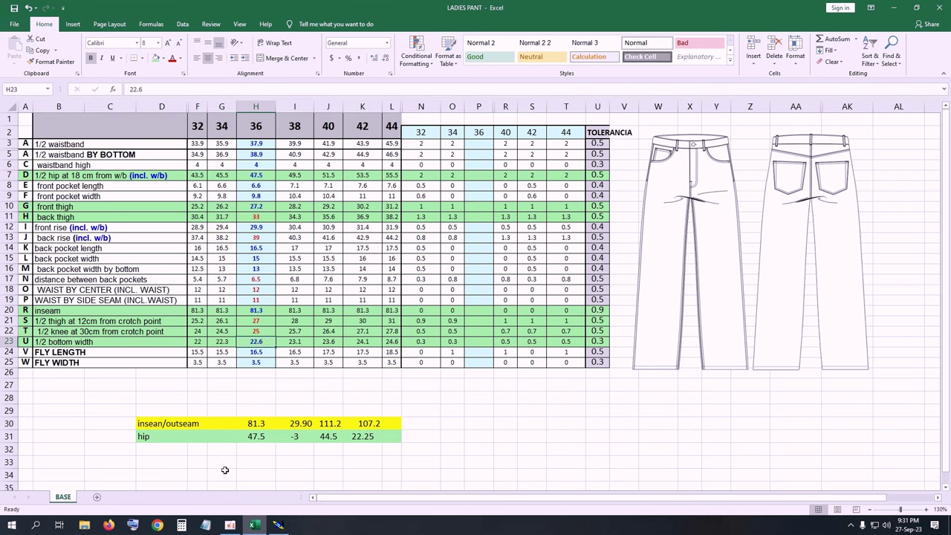
left_click(146, 451)
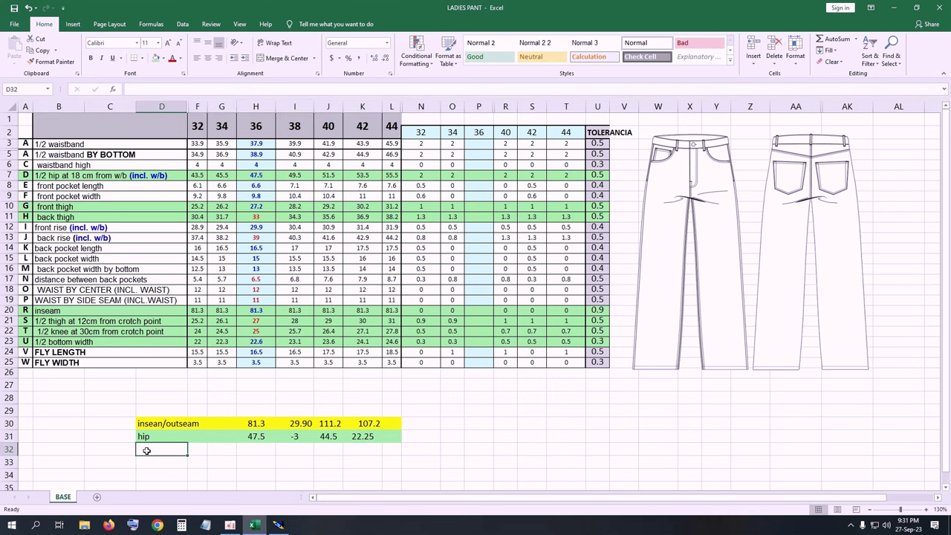
type("B")
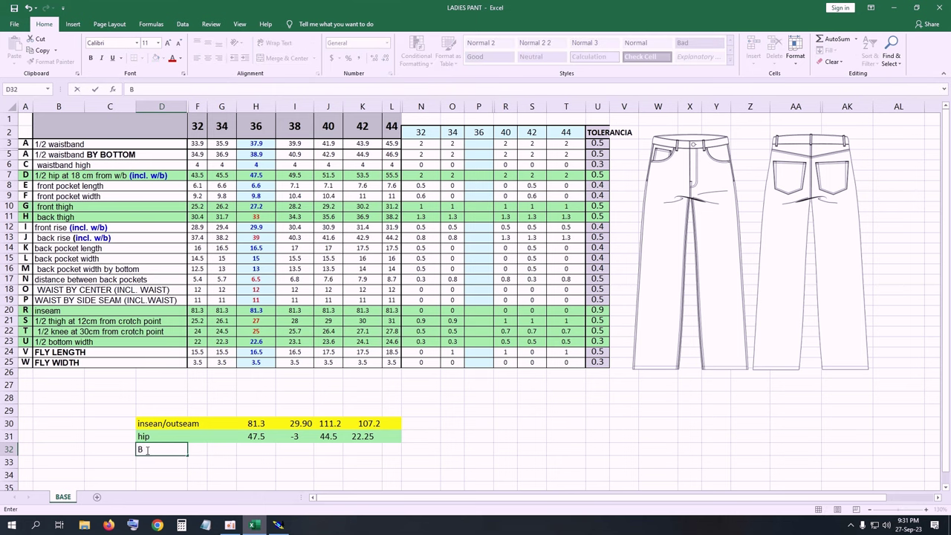
type("O")
key("BackSpace")
key("BackSpace")
key("BackSpace")
type("bottom")
left_click(254, 449)
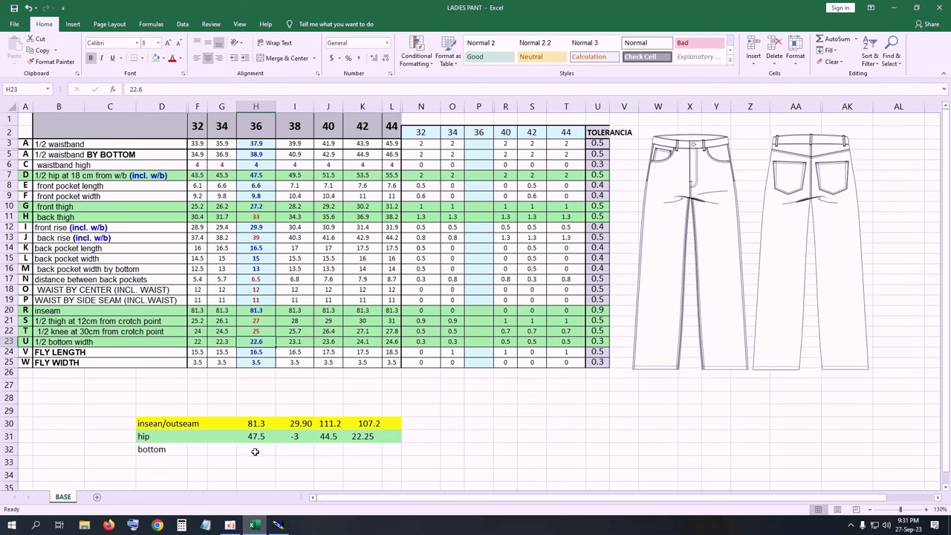
type("22")
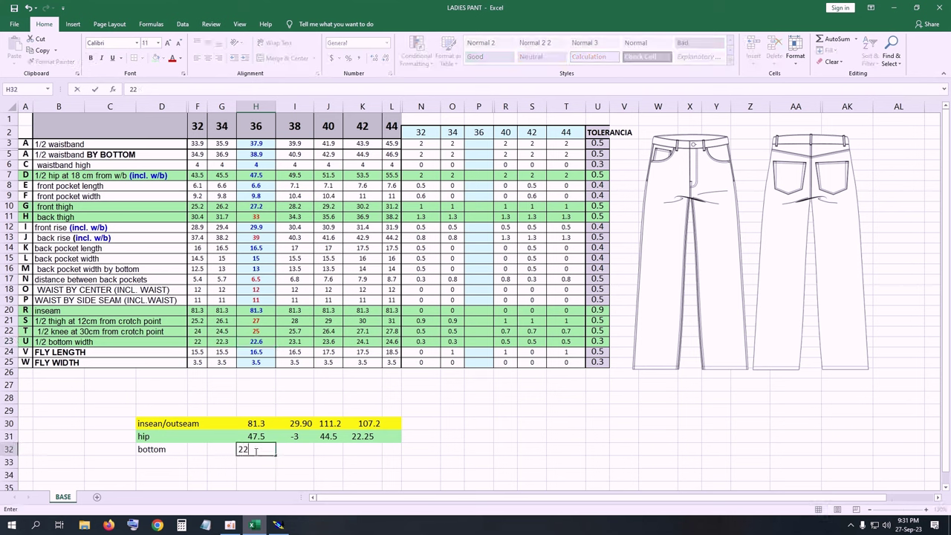
type(".6")
Step: Calculate the full bottom width in I32 with =H32*2 and centre the cell
left_click(298, 449)
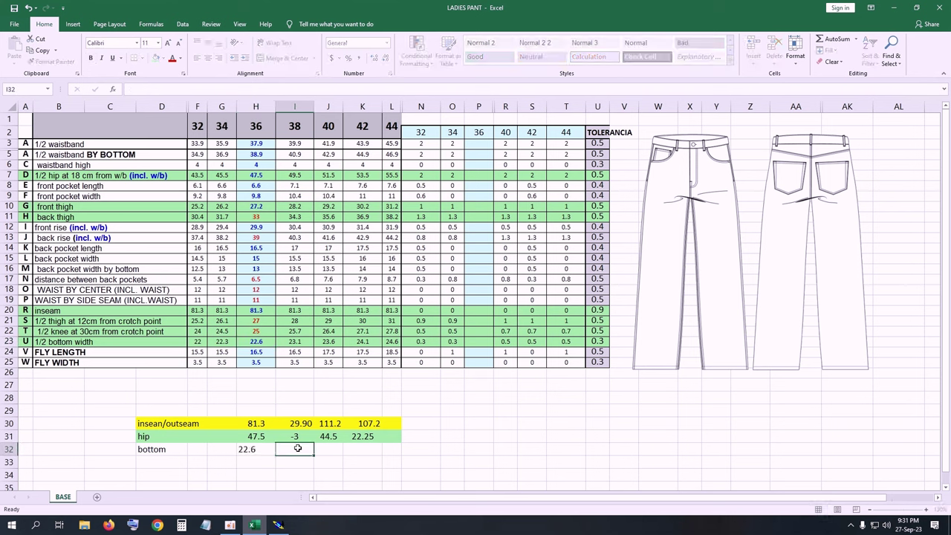
type("=")
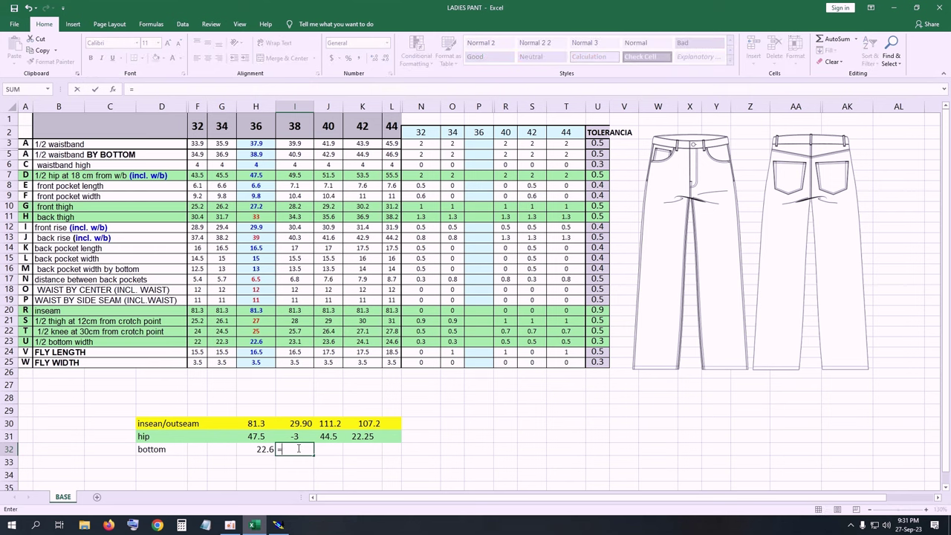
left_click(264, 449)
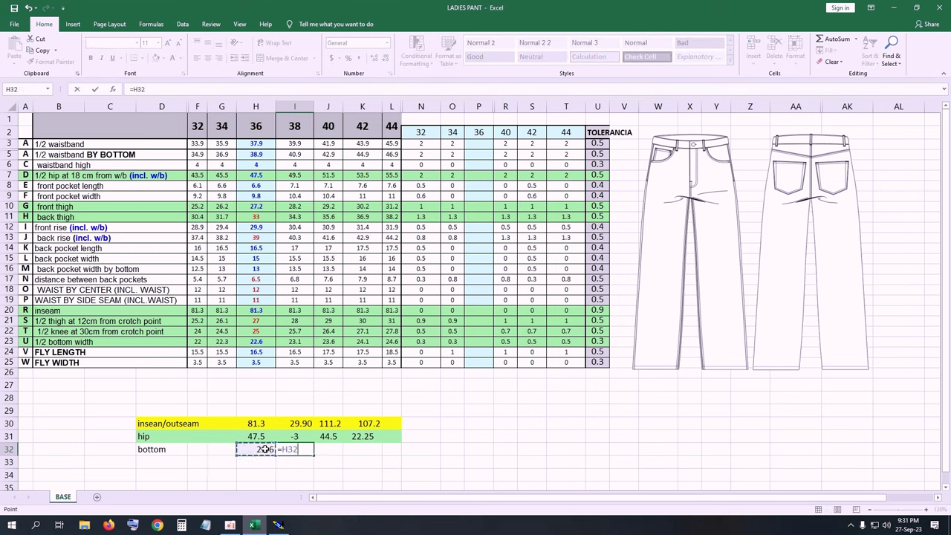
type("*")
type("2")
key("ctrl+Return")
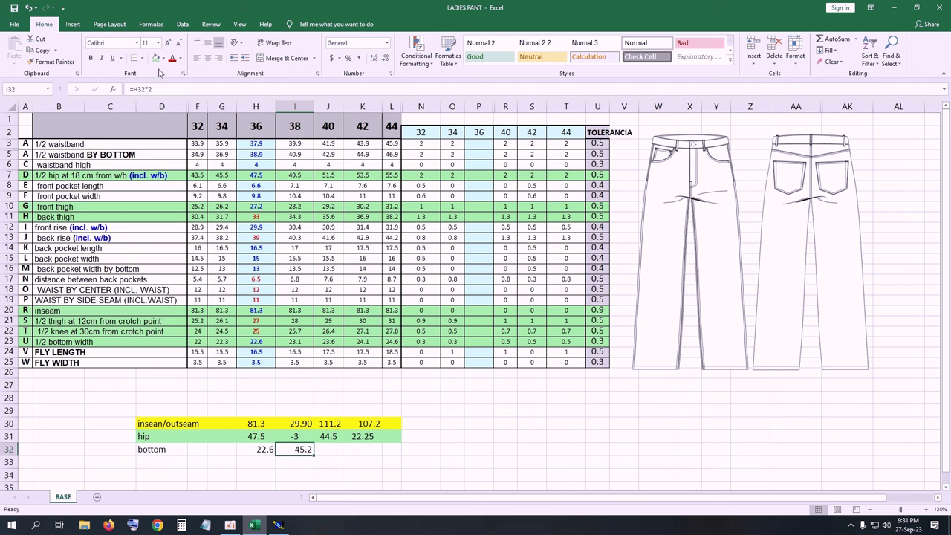
left_click(207, 58)
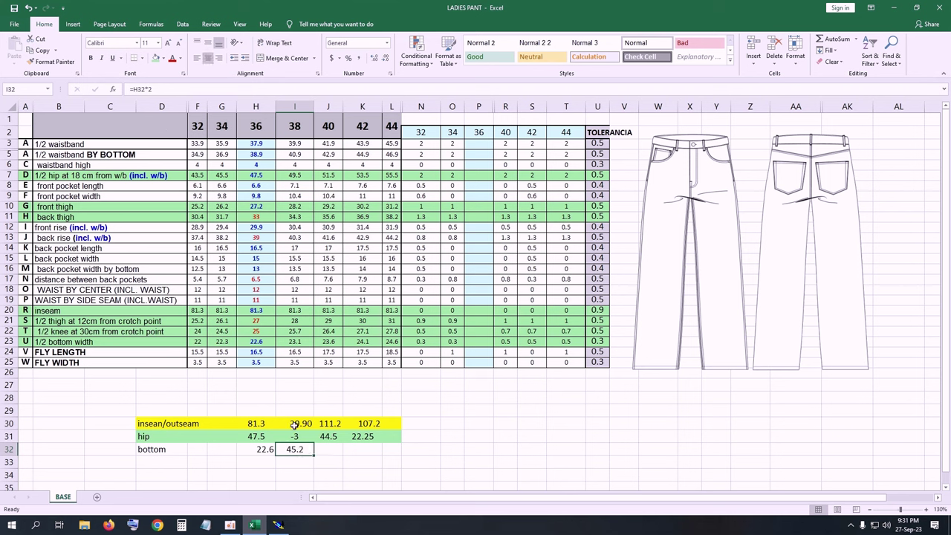
Step: Enter the formula =I32/4 in J32 to get a quarter of the full bottom width
left_click(329, 451)
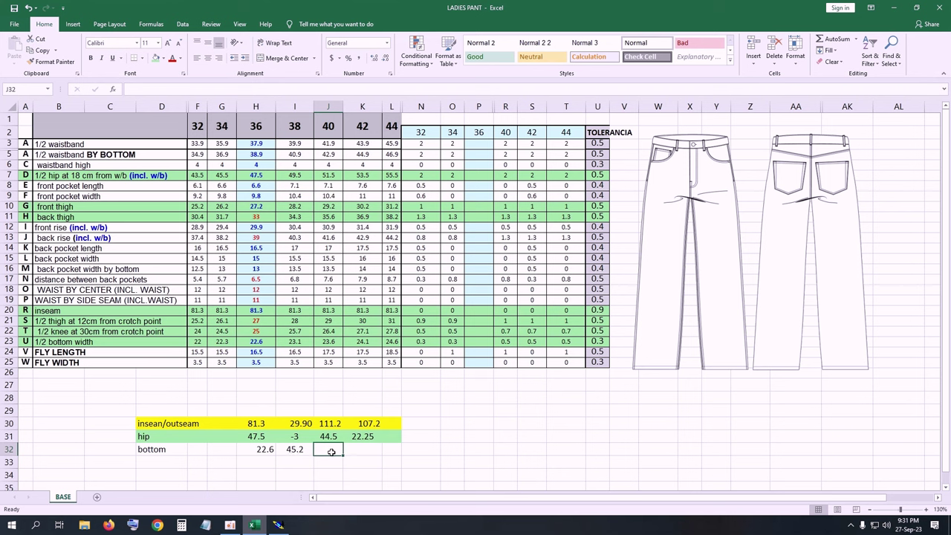
type("=")
left_click(293, 450)
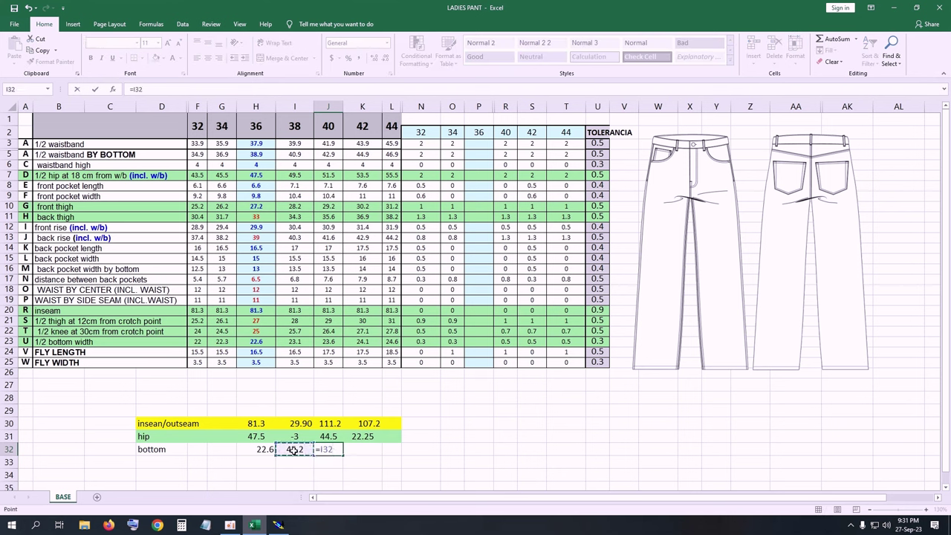
type("/4")
key("Return")
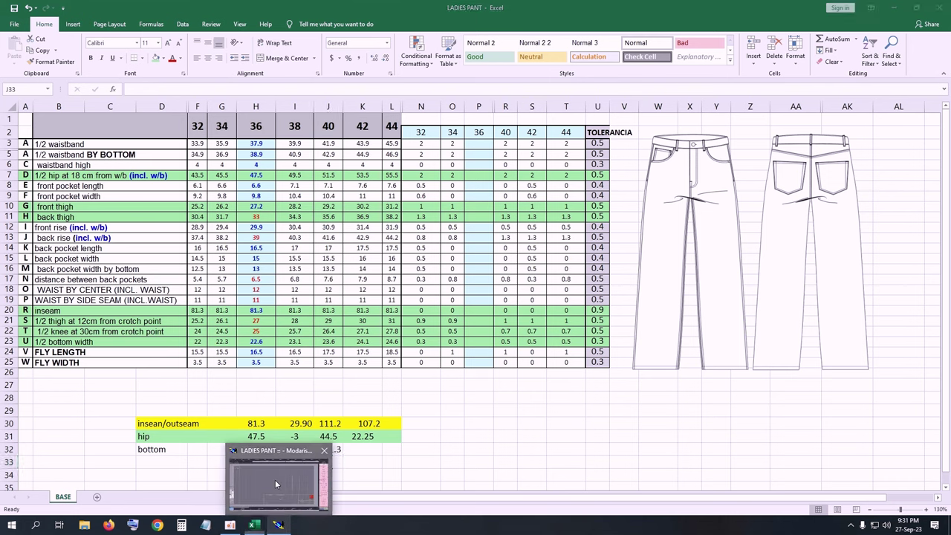
Step: Switch to Modaris, divide the rectangle's hem edge at its midpoint with Sequence Division, and insert that point into the line
left_click(281, 526)
key("F1")
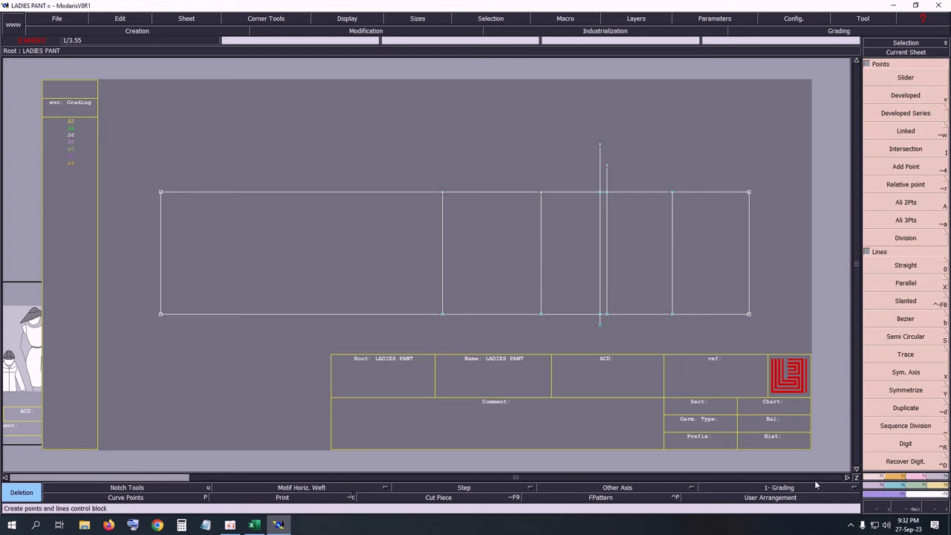
left_click(902, 476)
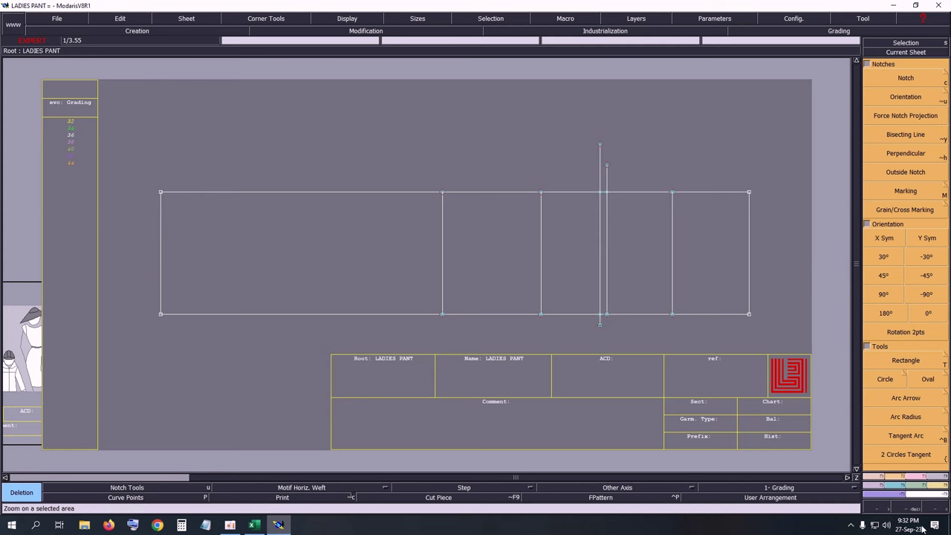
left_click(921, 480)
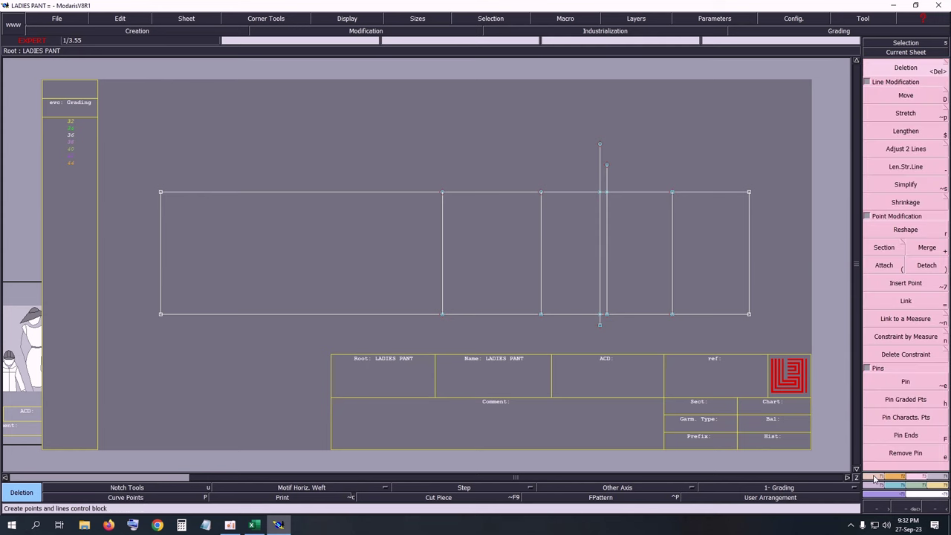
left_click(877, 480)
left_click(905, 426)
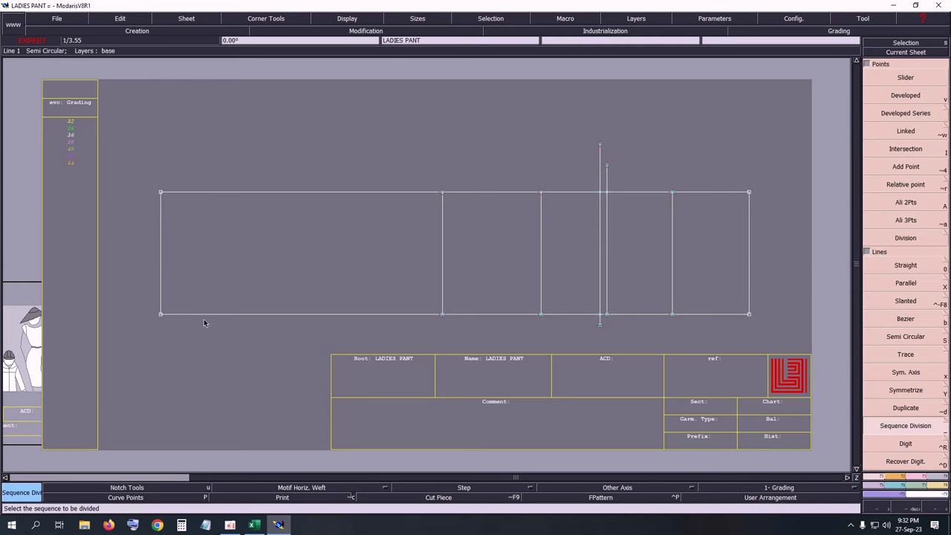
left_click(160, 316)
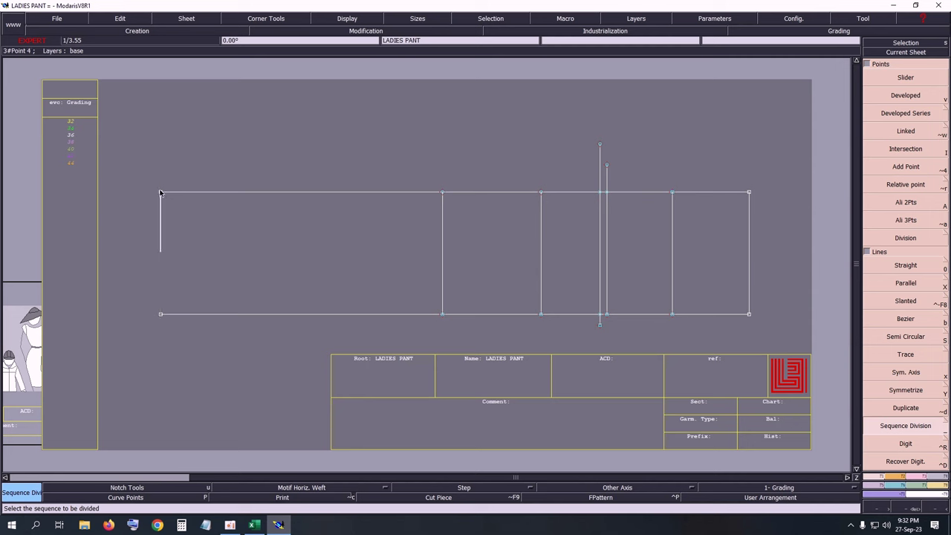
left_click(160, 193)
key("Return")
key("i")
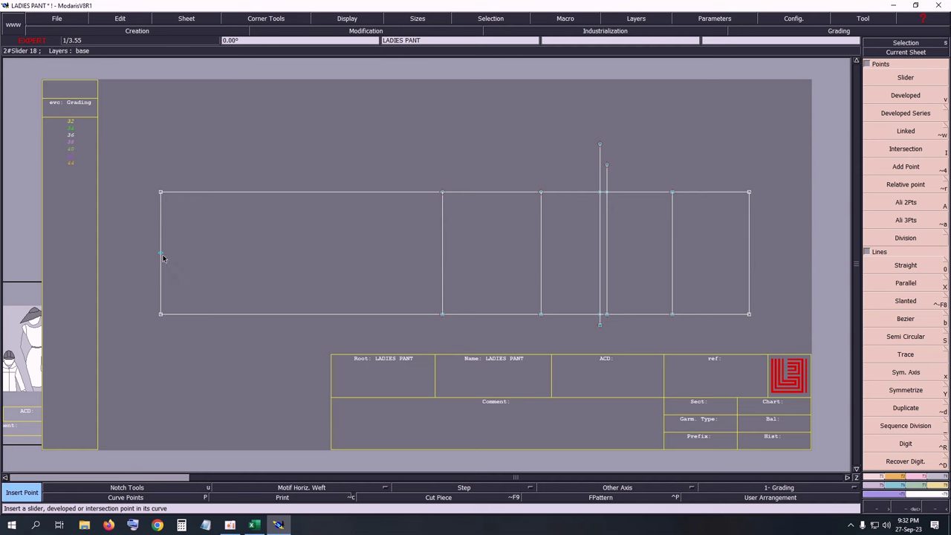
left_click(163, 257)
Step: Draw a straight centre line with Bezier from the hem midpoint to the front thigh line
key("b")
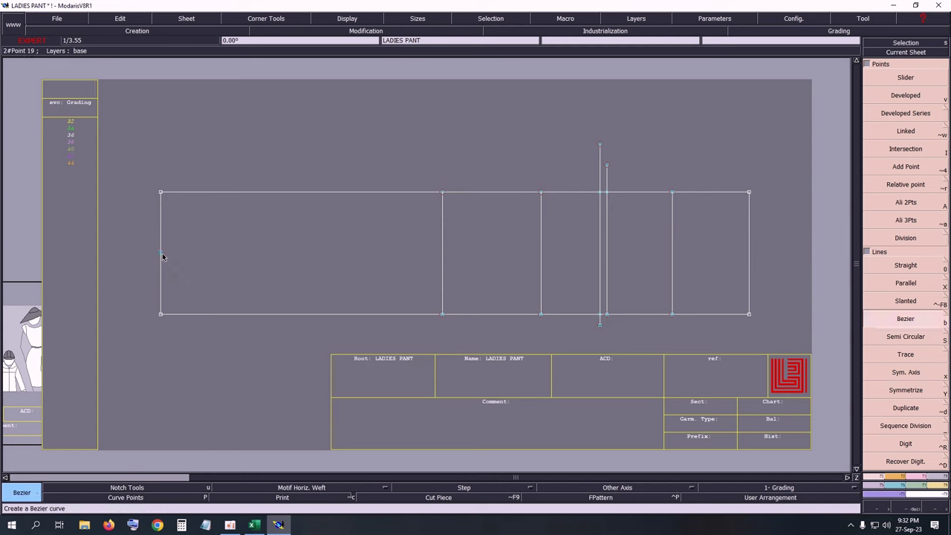
left_click(163, 254)
left_click(607, 273)
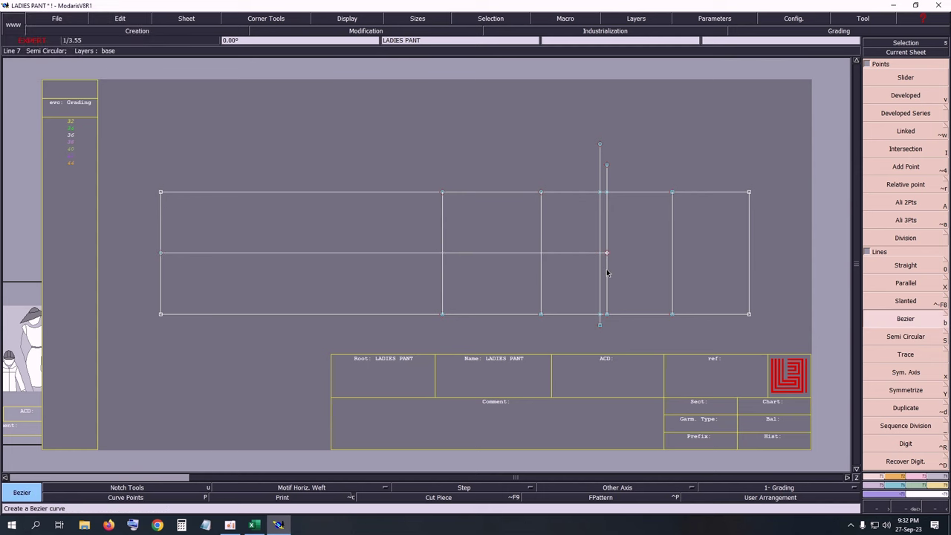
key("i")
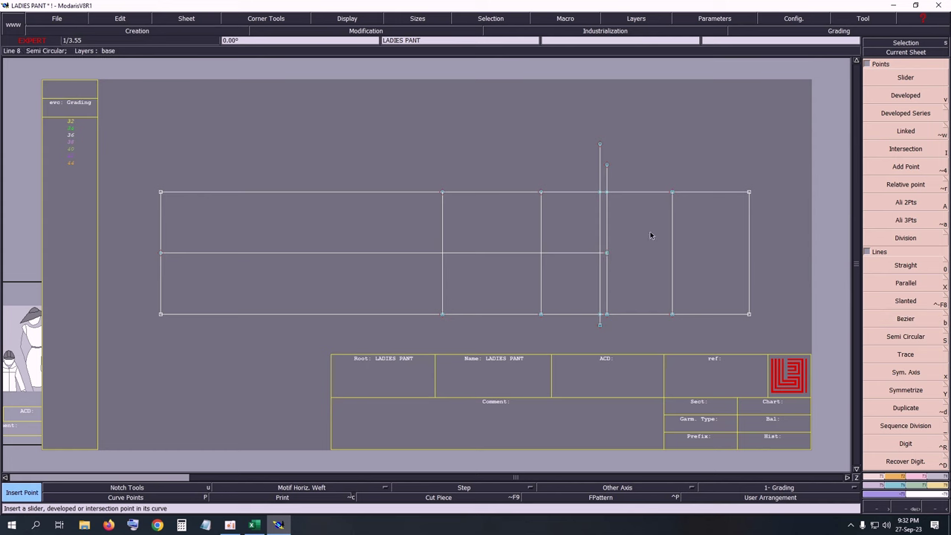
Step: In Excel, fill the bottom calculation row D32:L32 with light green, and return to Modaris
left_click(249, 526)
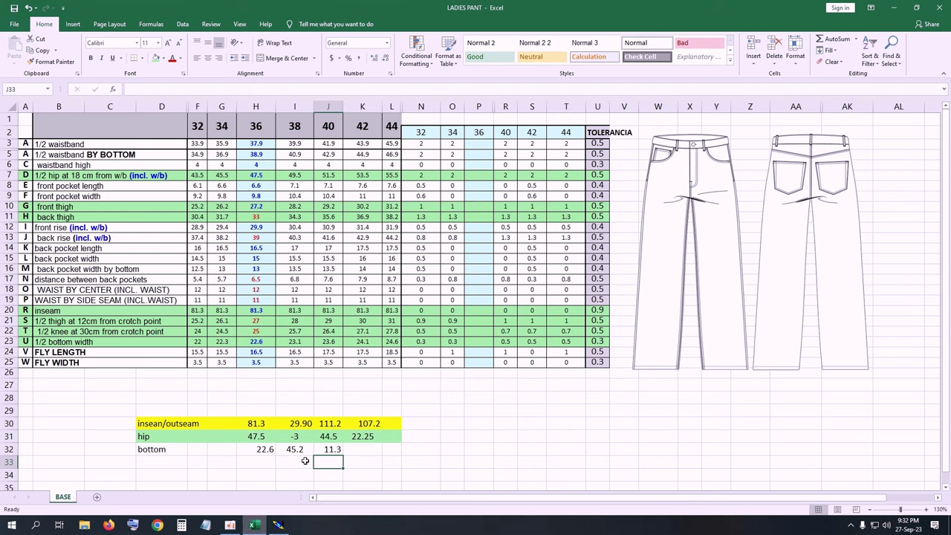
left_click(151, 450)
left_click_drag(150, 449, 388, 450)
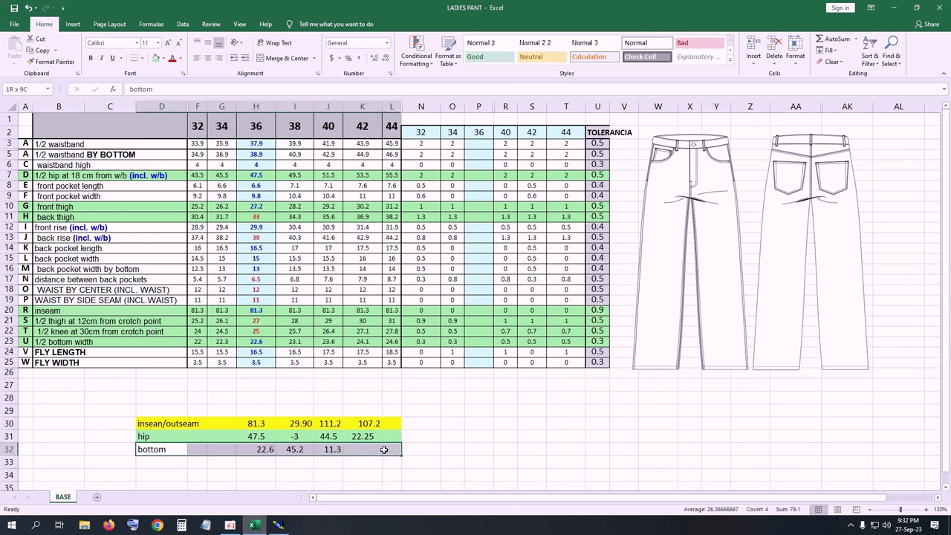
left_click(155, 63)
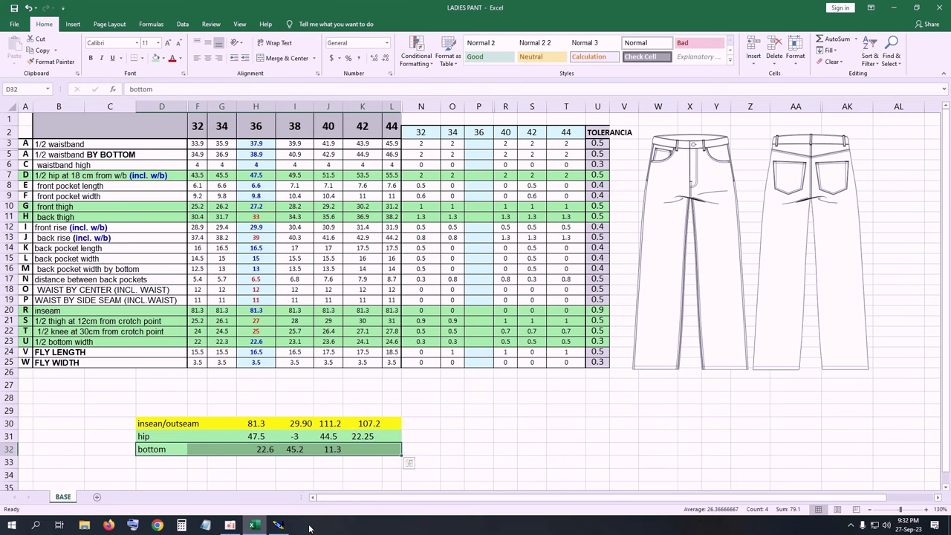
left_click(278, 525)
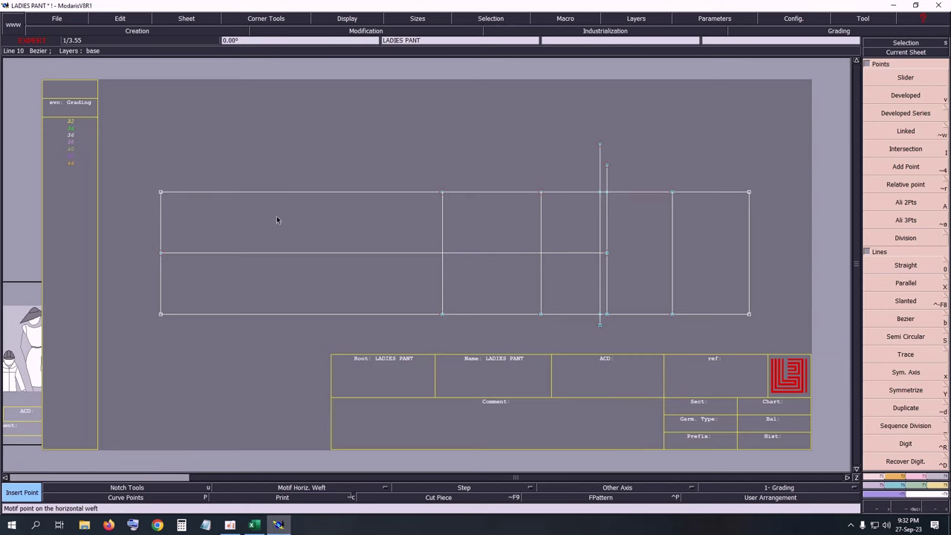
Step: Try to place a developed point measured from the hem end of the centre line
key("v")
left_click(164, 253)
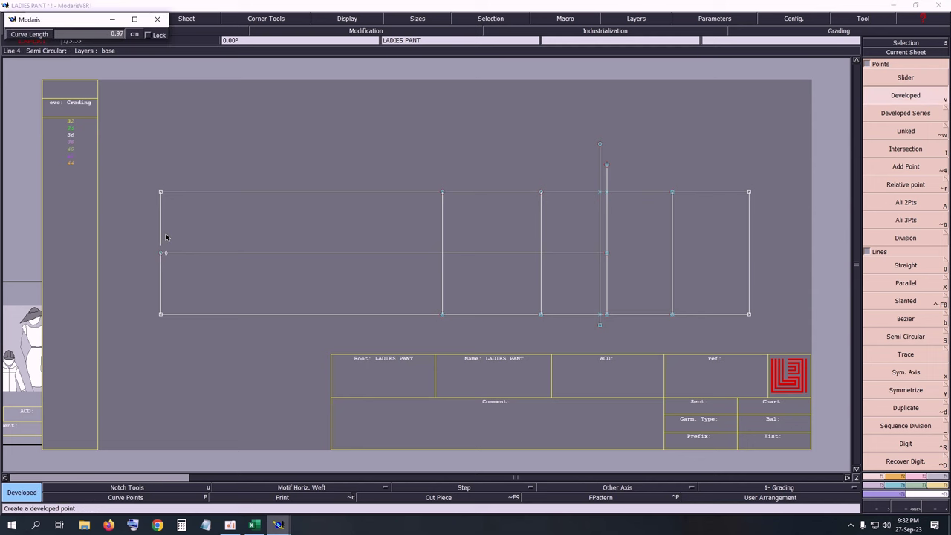
key("Down")
type("-")
key("Return")
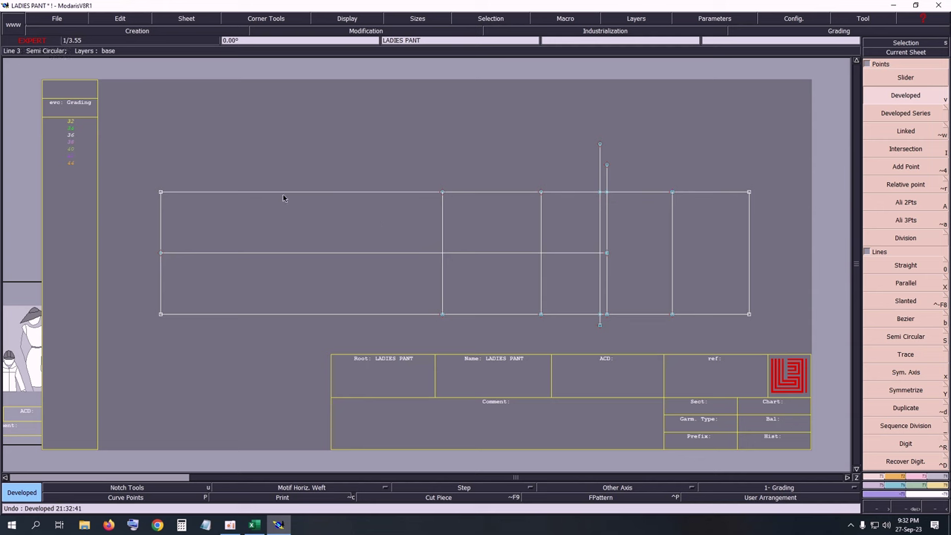
Step: Delete the rectangle's two long edges running from the hem to the waist
key("Delete")
left_click(332, 193)
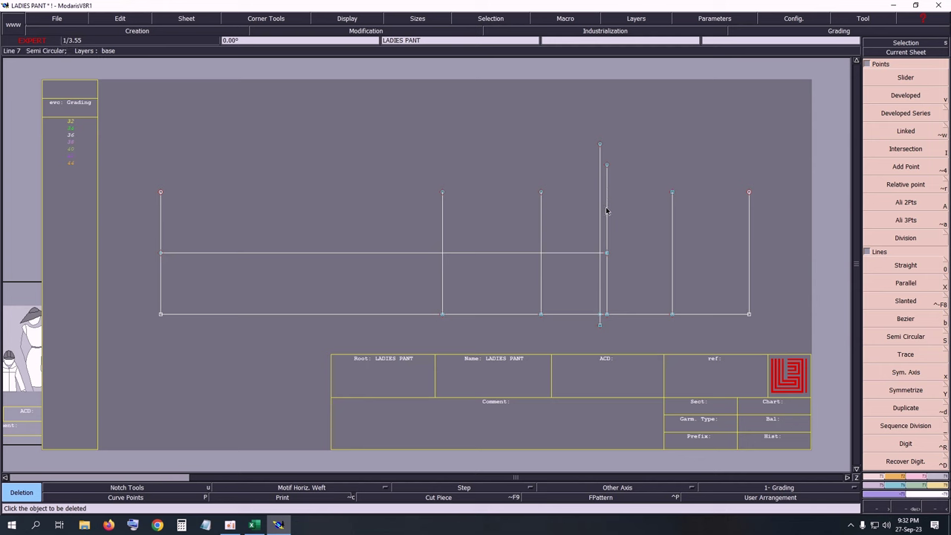
left_click(569, 314)
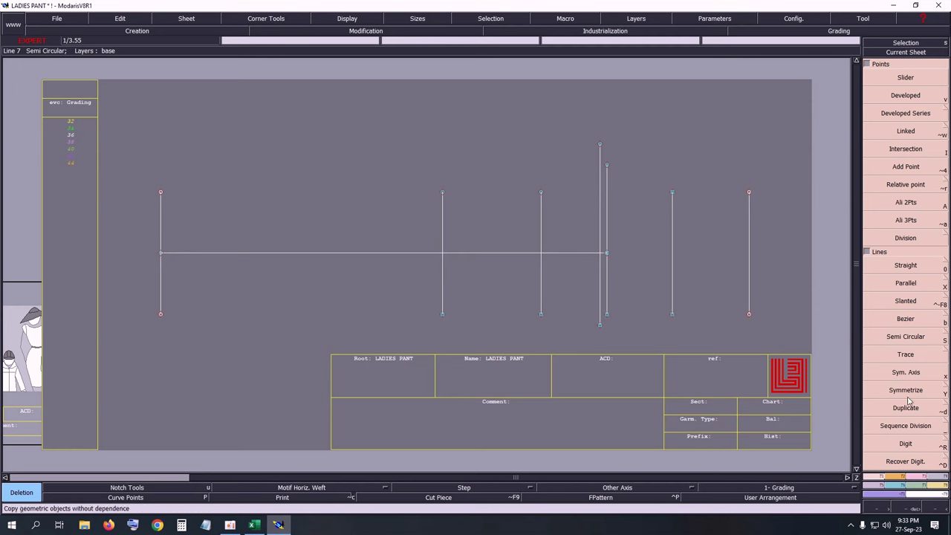
Step: Extend the hem line past both ends with Len.Str.Line and delete its two former corner points
left_click(915, 478)
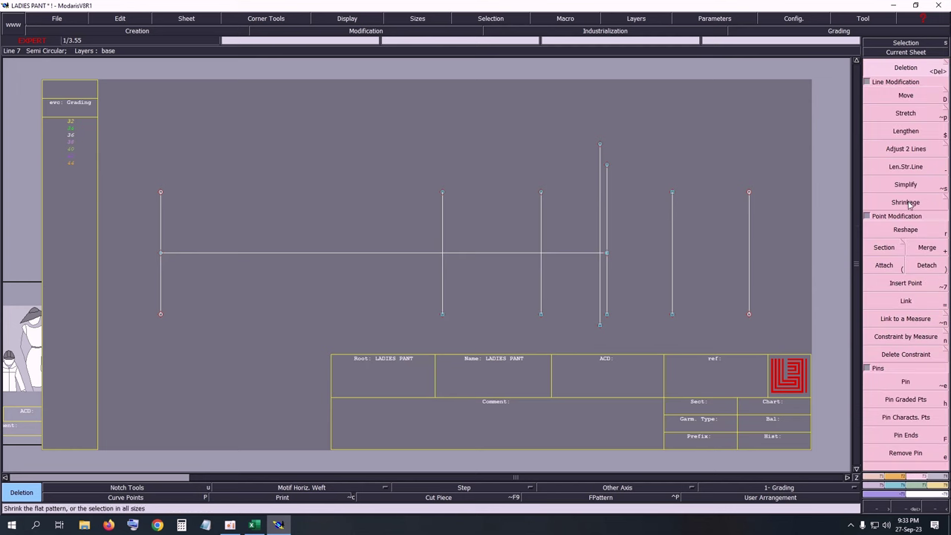
left_click(906, 167)
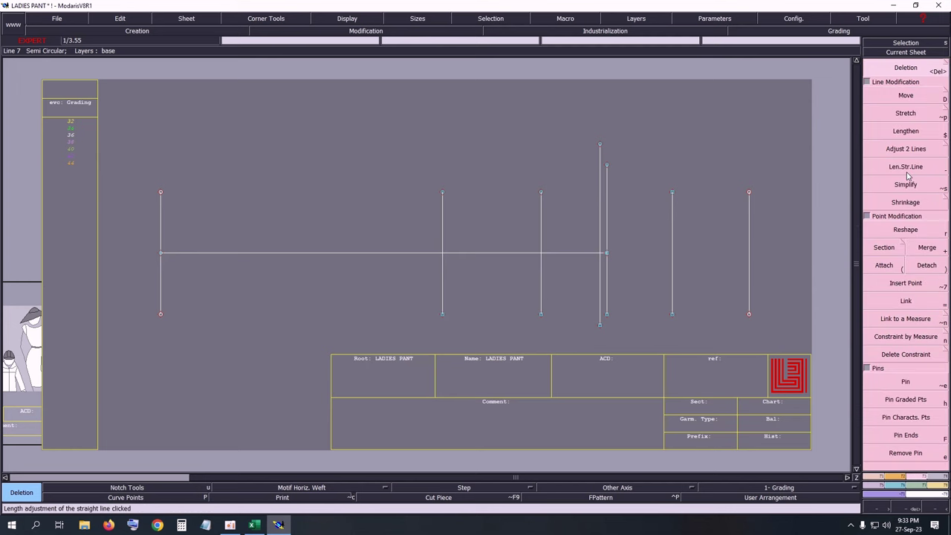
left_click(162, 207)
left_click(172, 155)
left_click(167, 373)
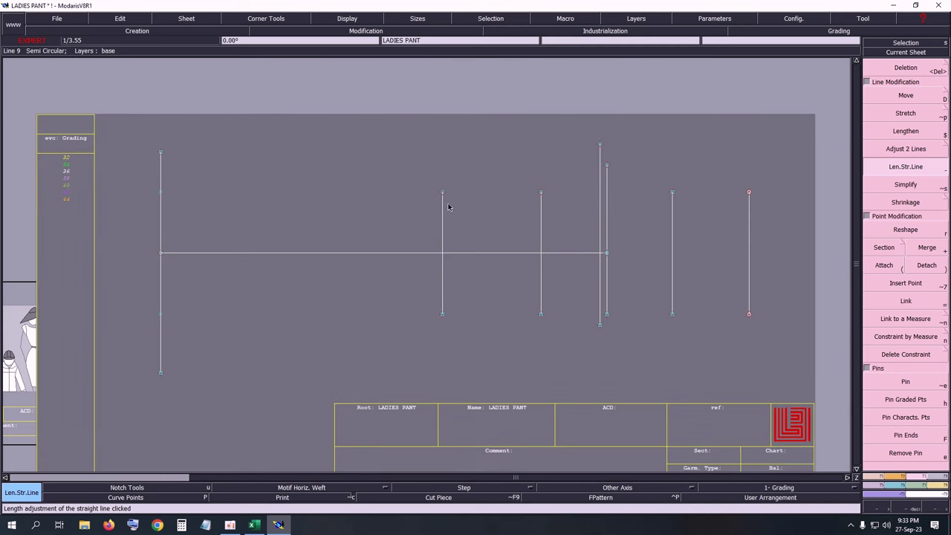
key("Delete")
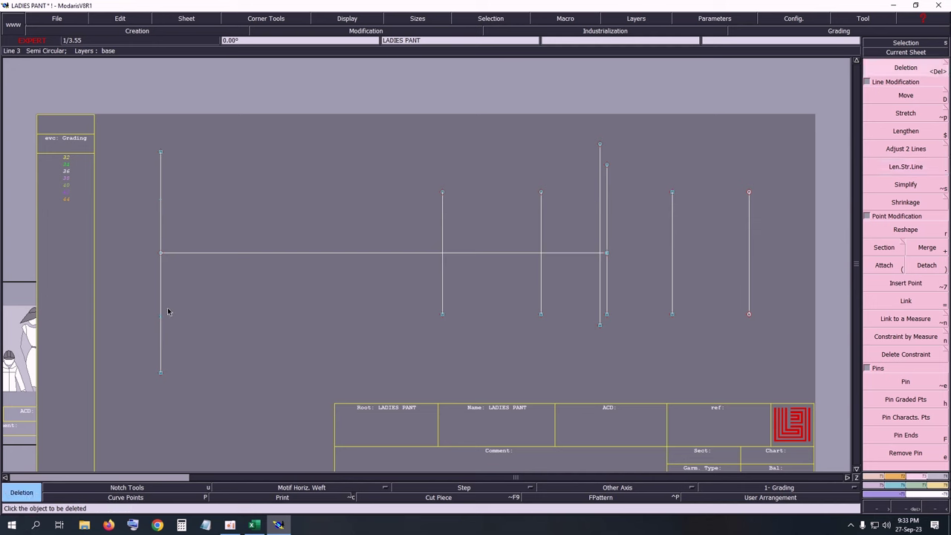
Step: Place a developed point on the lower half of the hem line, 11.30 cm from the centre line
key("d")
left_click(160, 254)
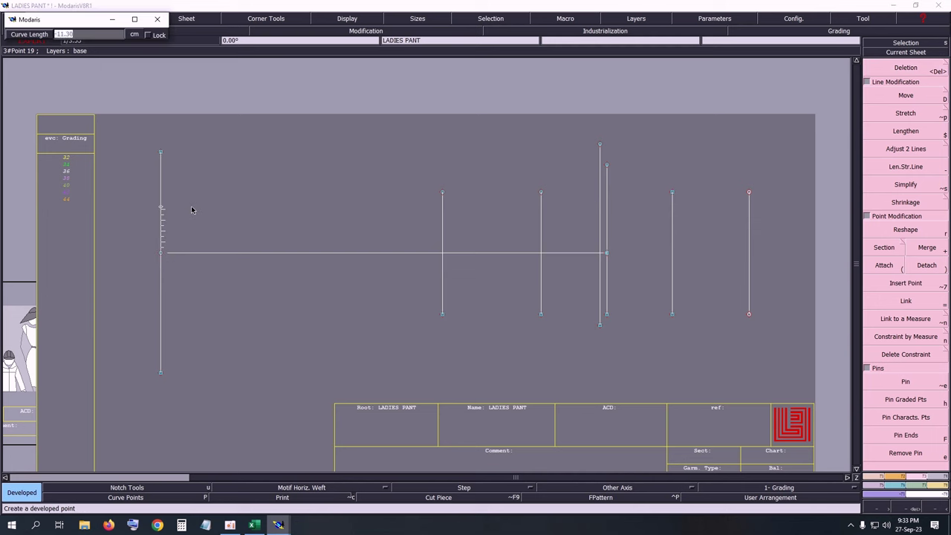
type("1")
key("Return")
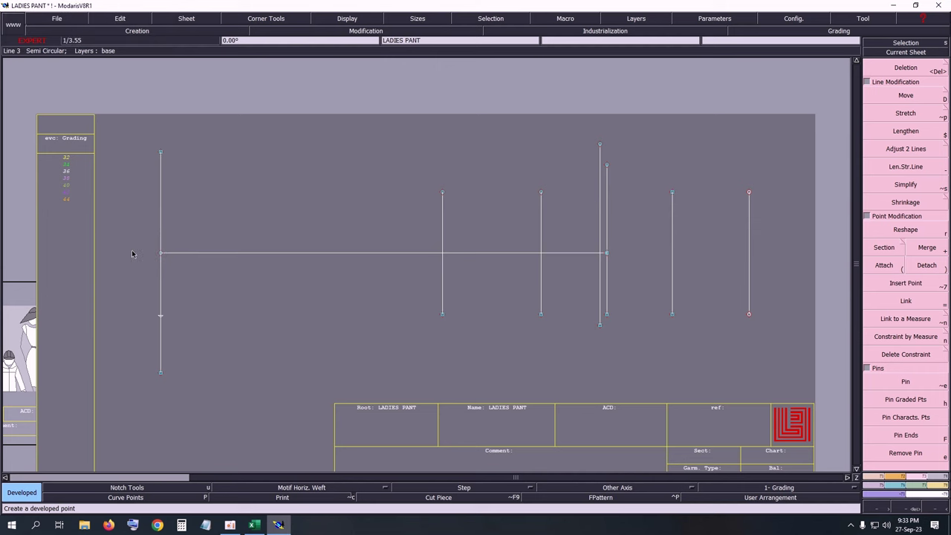
Step: Try to place a matching developed point on the upper half of the hem line
left_click(180, 200)
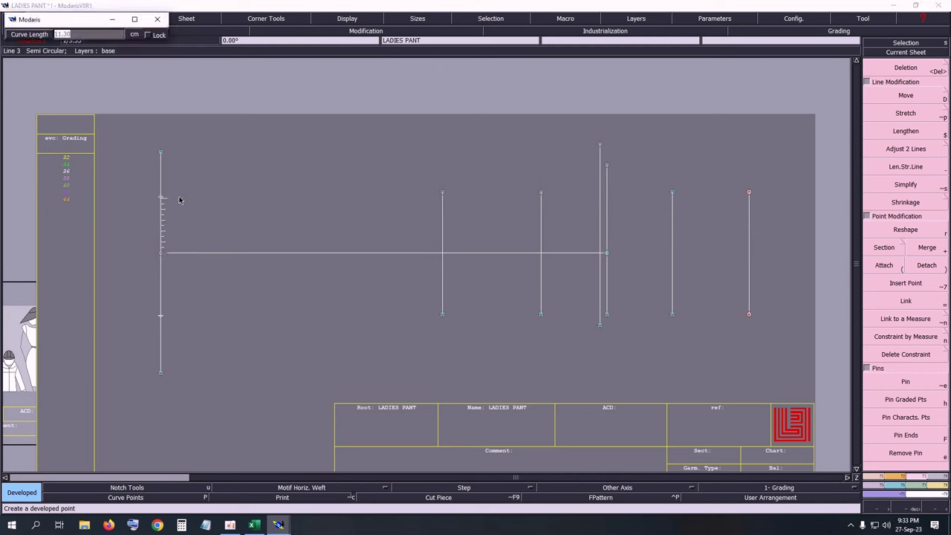
type("11")
key("Return")
type("1")
key("Return")
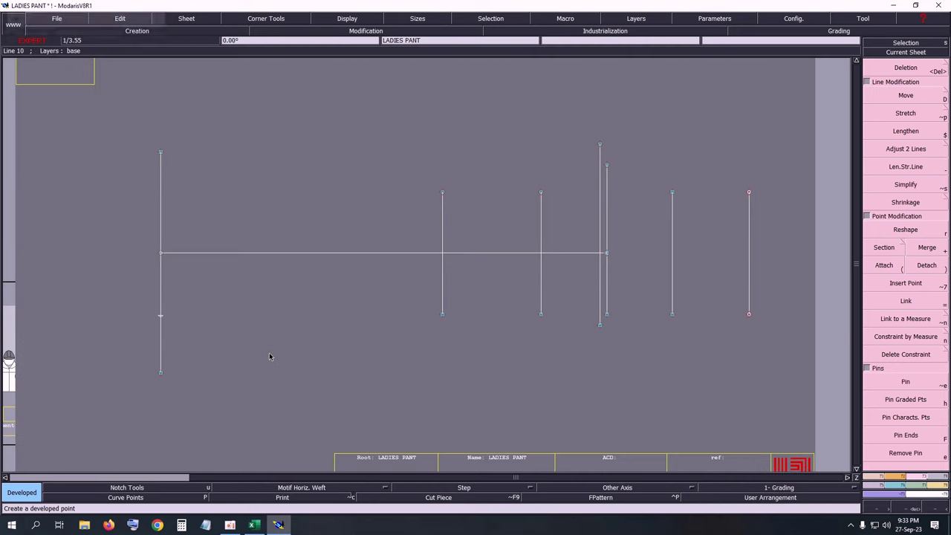
Step: Create the hem line's upper developed point with a curve length of 11.30 cm from the centre line
left_click(160, 253)
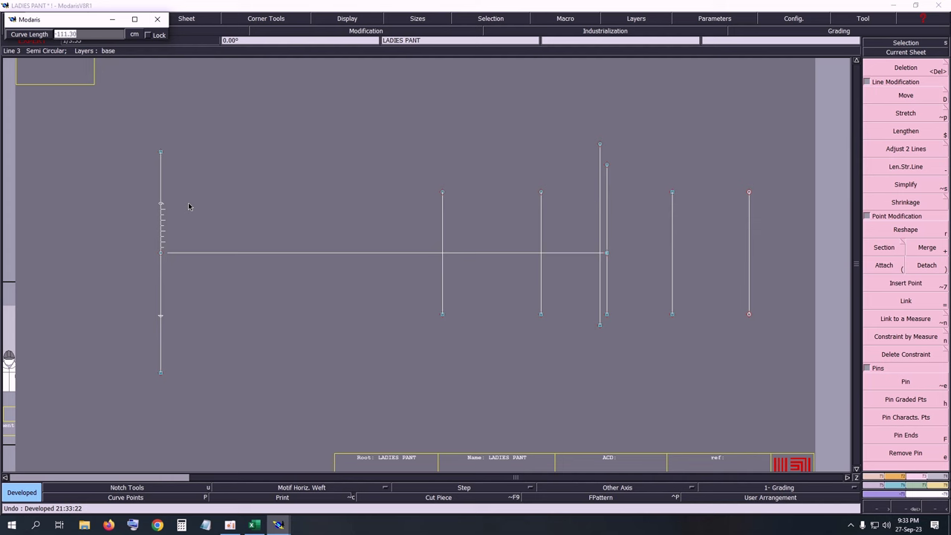
type("11.30")
key("Return")
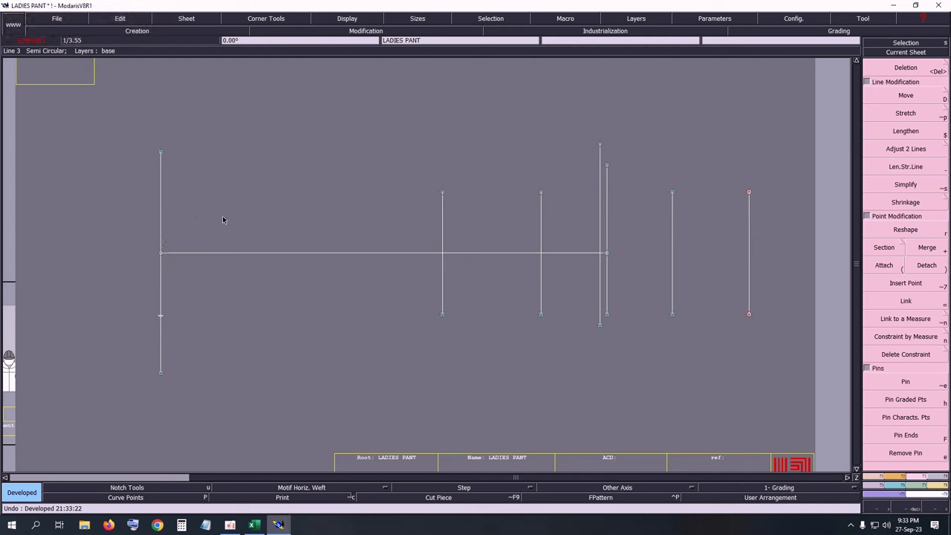
Step: Place the hem line's upper developed point again at a curve length of 11.30 cm from the centre line
left_click(162, 253)
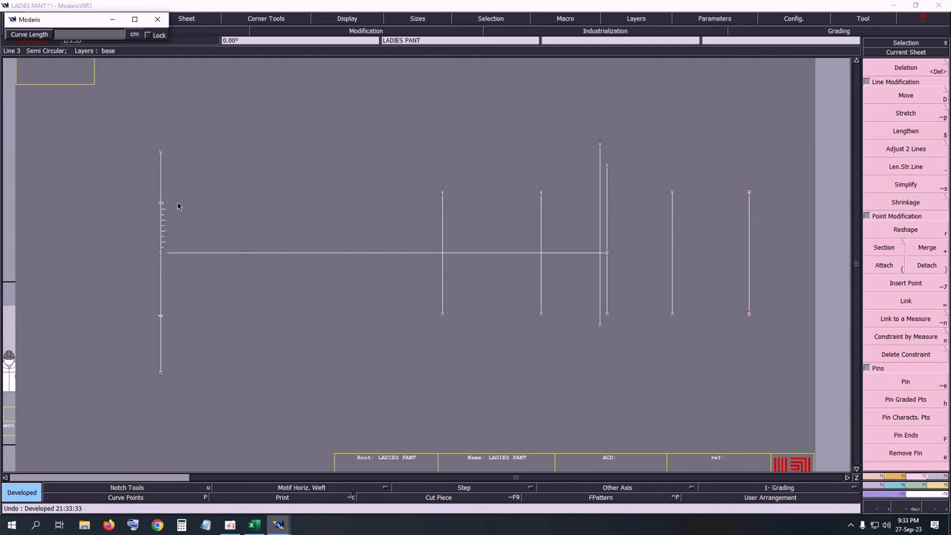
type("11.30")
key("Return")
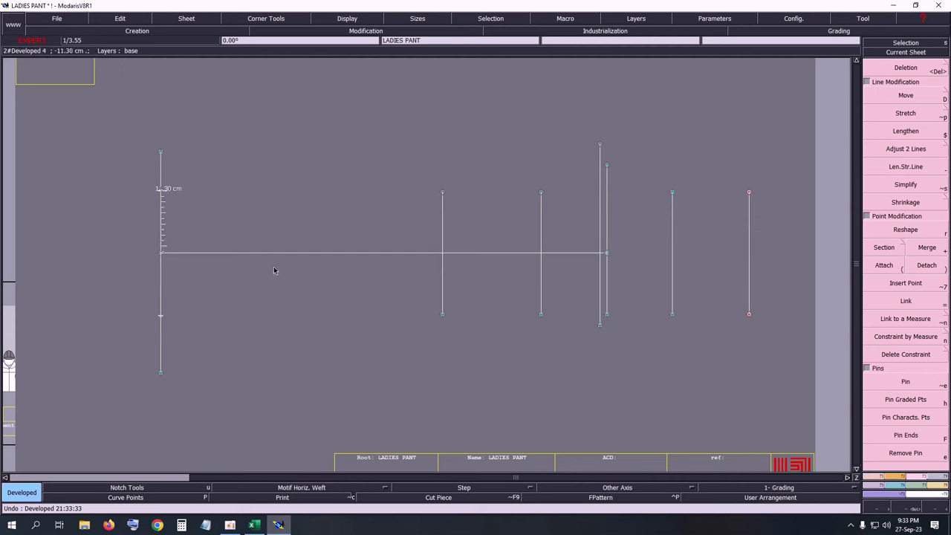
Step: Insert points at the hem line's two 11.30 cm developed marks and delete its two outer end points
key("alt+7")
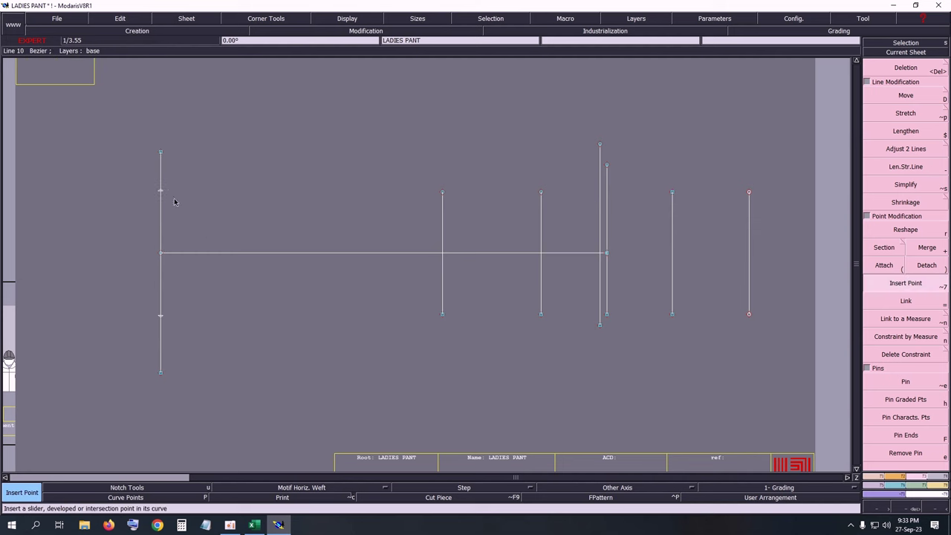
left_click(161, 319)
key("Delete")
left_click(162, 371)
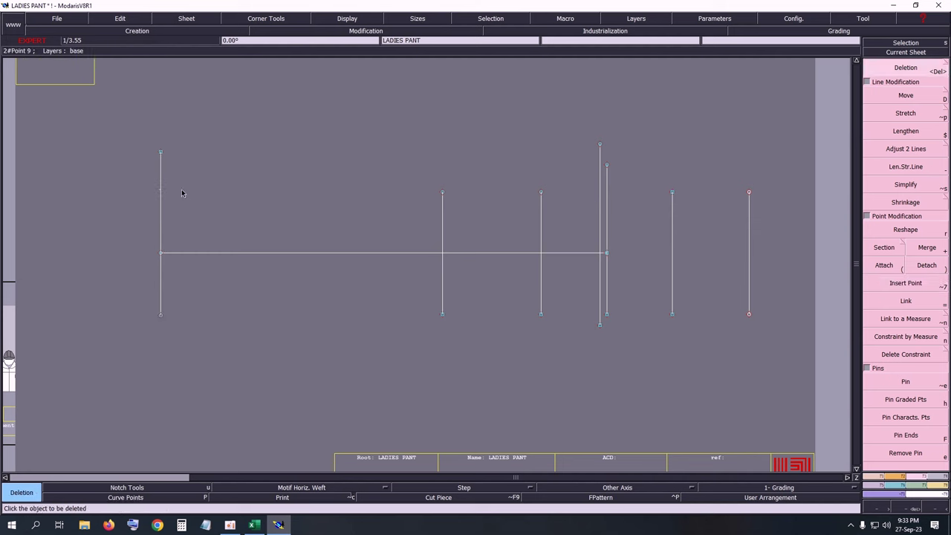
left_click(160, 153)
Step: Recentre the current sheet and readjust the sheets to their best dimensions around the drawn lines
key("Home")
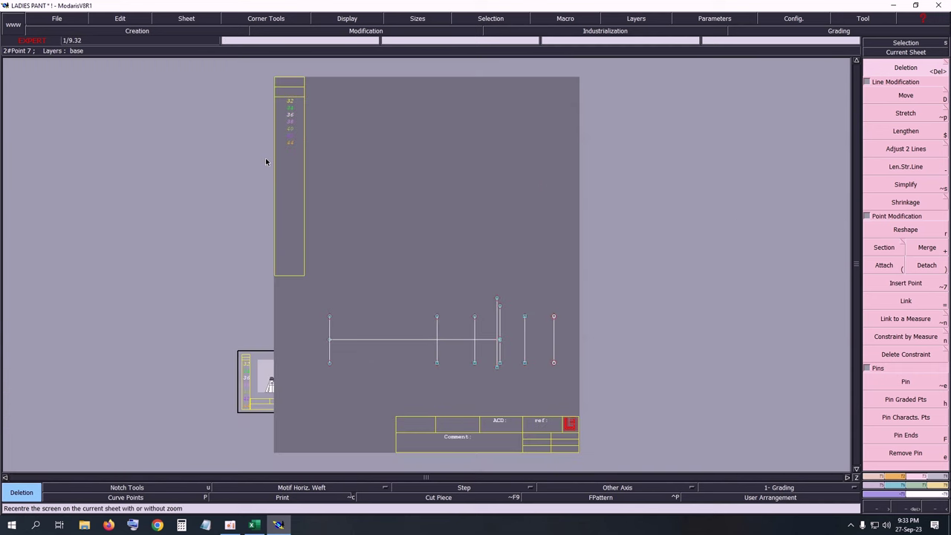
key("6")
key("a")
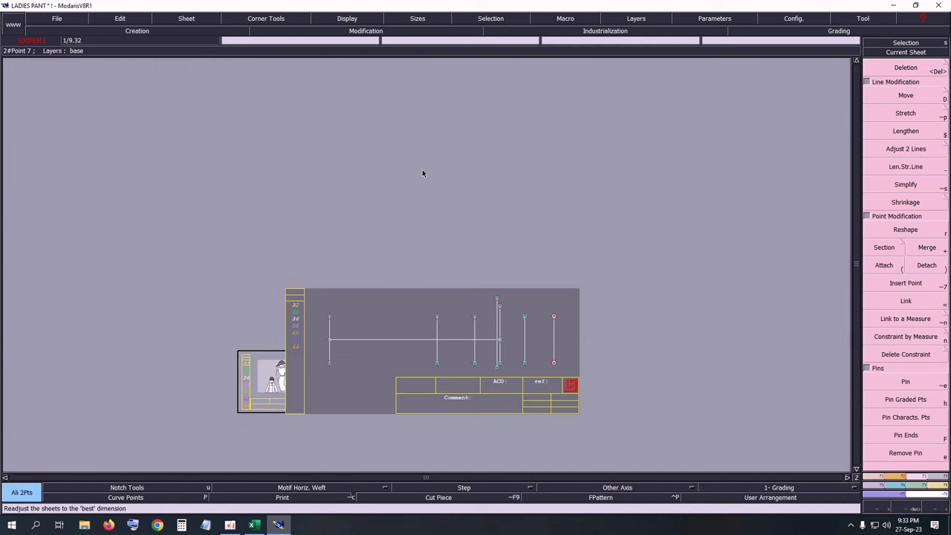
Step: Lengthen the hem line by 2.00 cm beyond both its upper and lower ends with Len.Str.Line
scroll(510, 369, "down", 2)
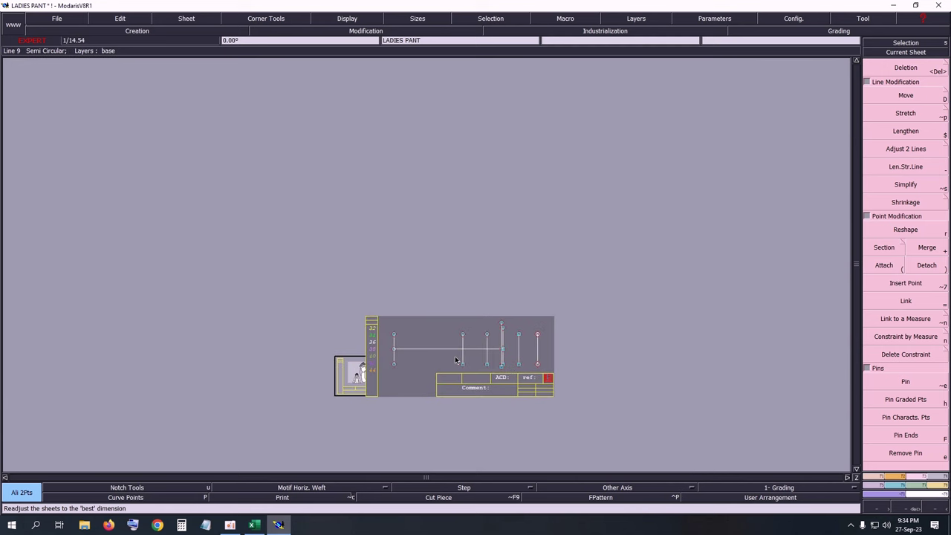
scroll(454, 359, "up", 2)
scroll(455, 360, "up", 6)
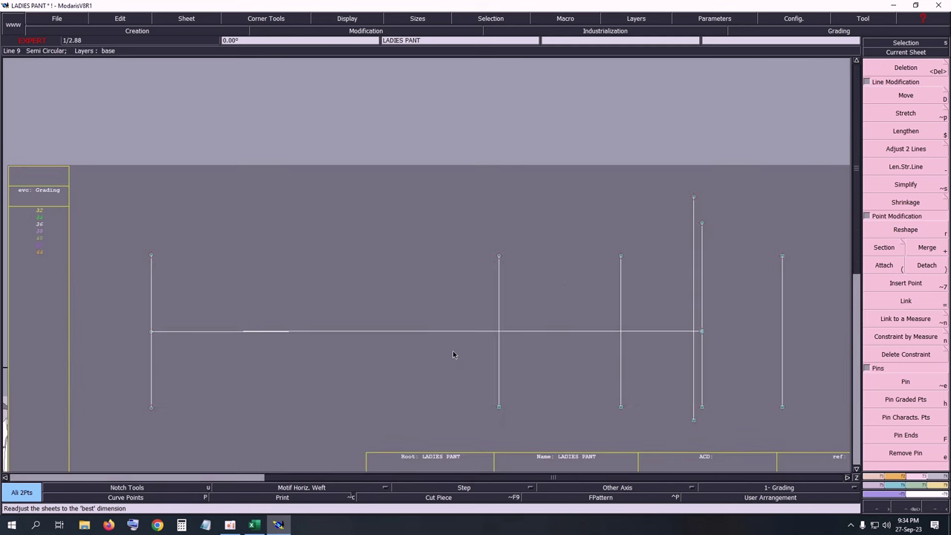
scroll(453, 354, "up", 3)
scroll(453, 354, "down", 2)
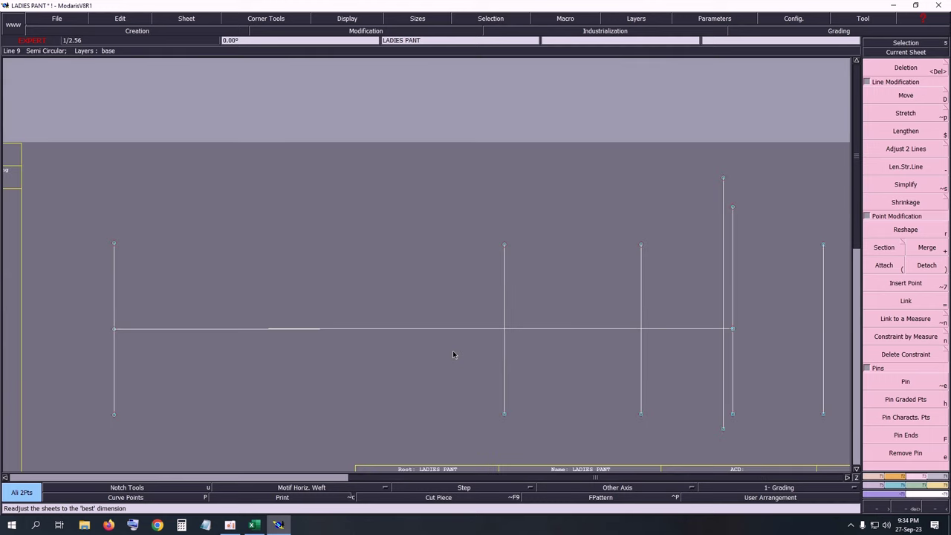
scroll(138, 351, "up", 3)
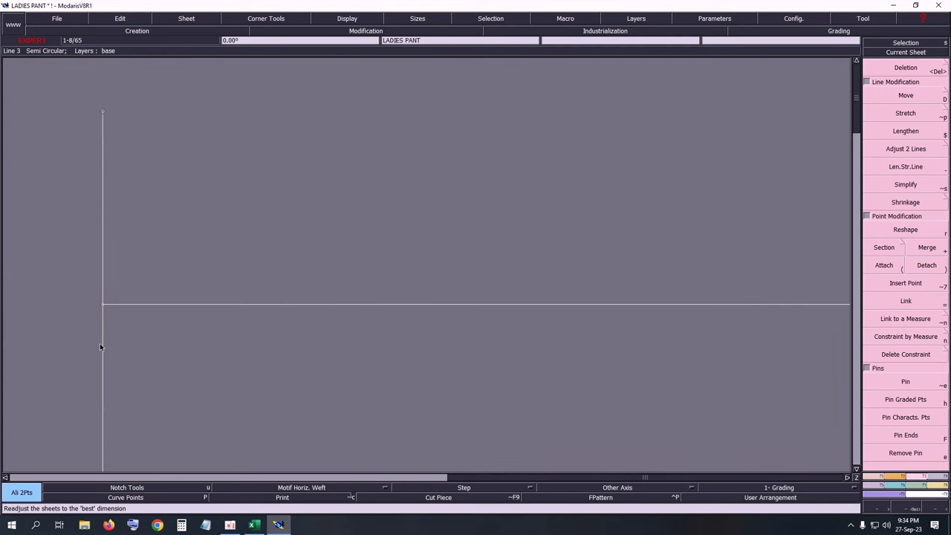
scroll(100, 343, "down", 2)
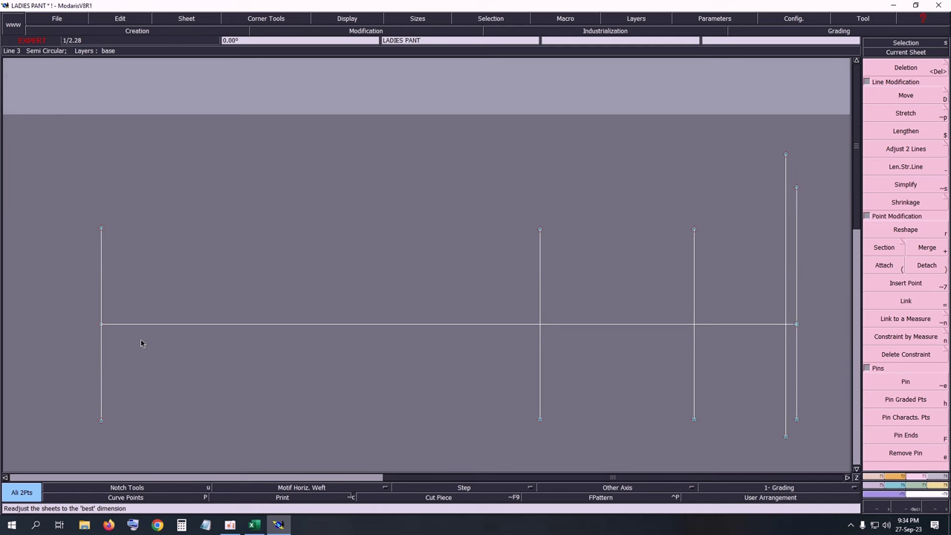
left_click(914, 170)
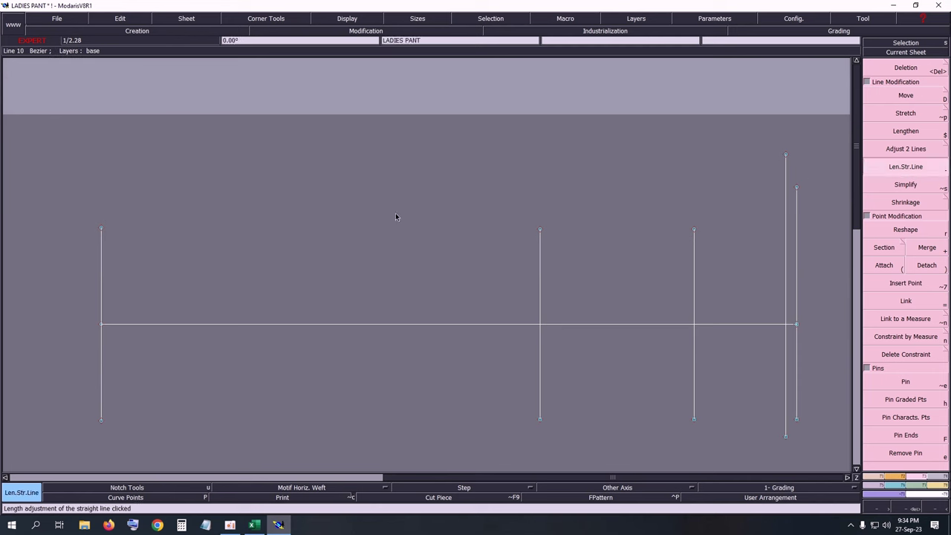
left_click(104, 246)
left_click(103, 246)
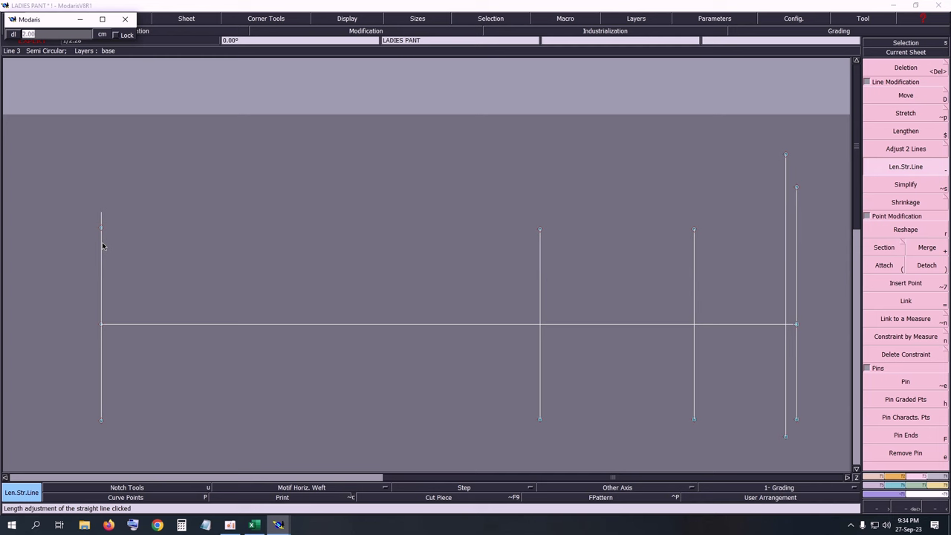
type("2")
key("Return")
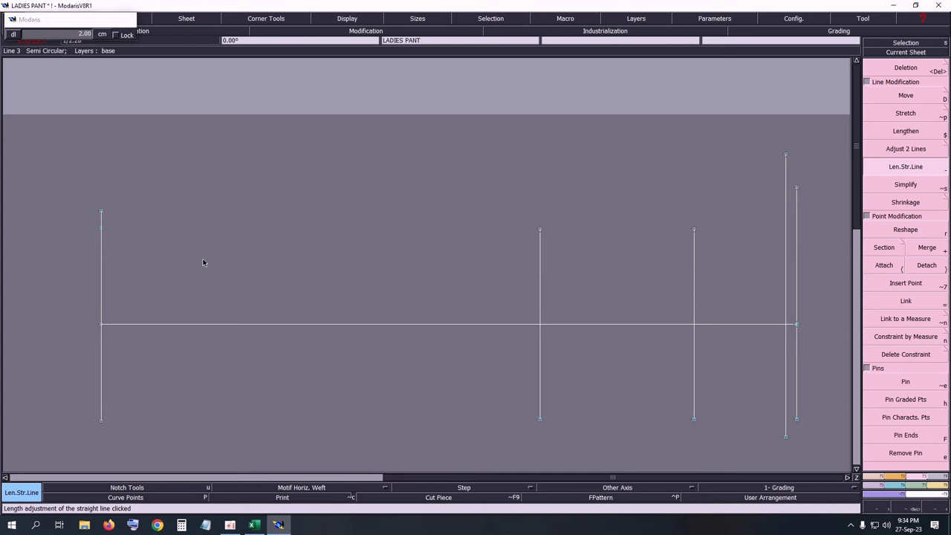
left_click(101, 412)
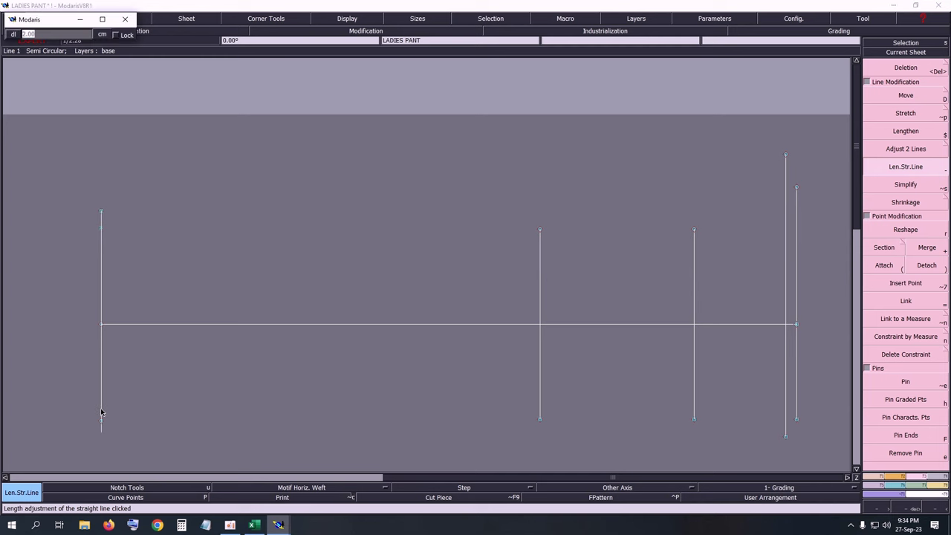
type("2")
key("Return")
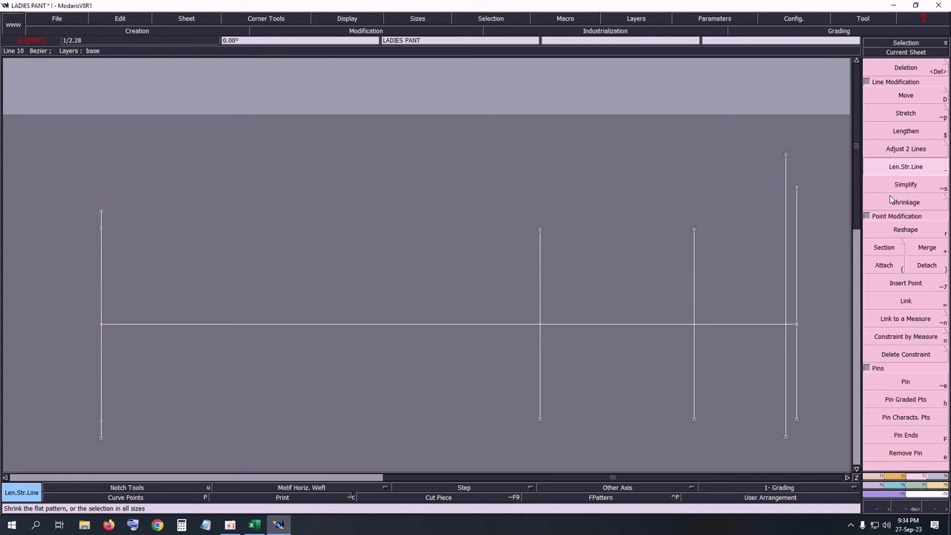
Step: Measure the hem line's length between its inner bottom width points and between its extended ends in the measurement spreadsheet
key("F5")
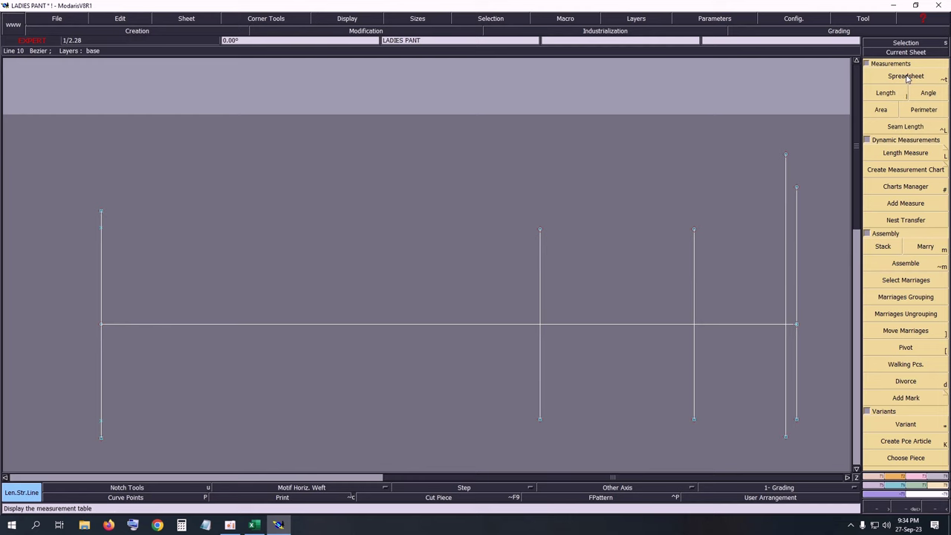
left_click(906, 77)
left_click_drag(420, 248, 375, 473)
left_click(886, 93)
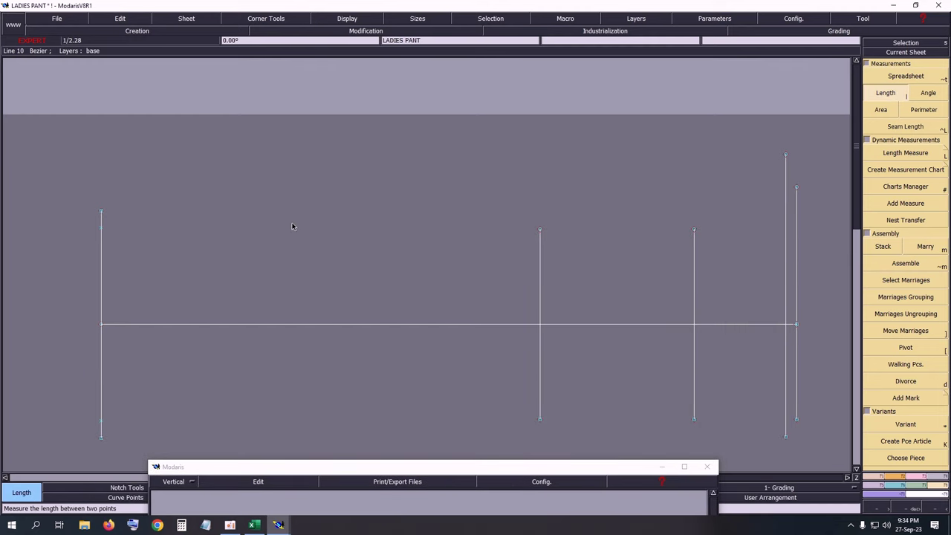
left_click(103, 423)
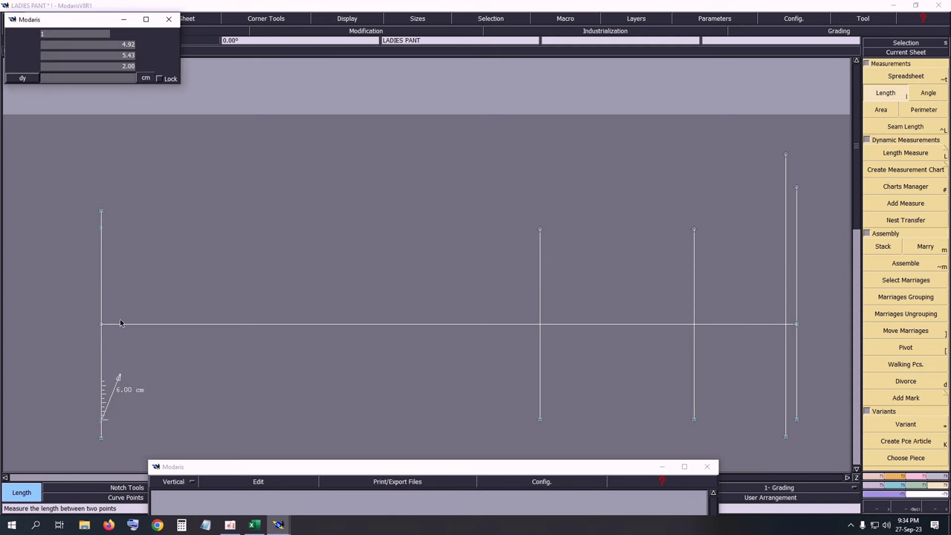
left_click(101, 213)
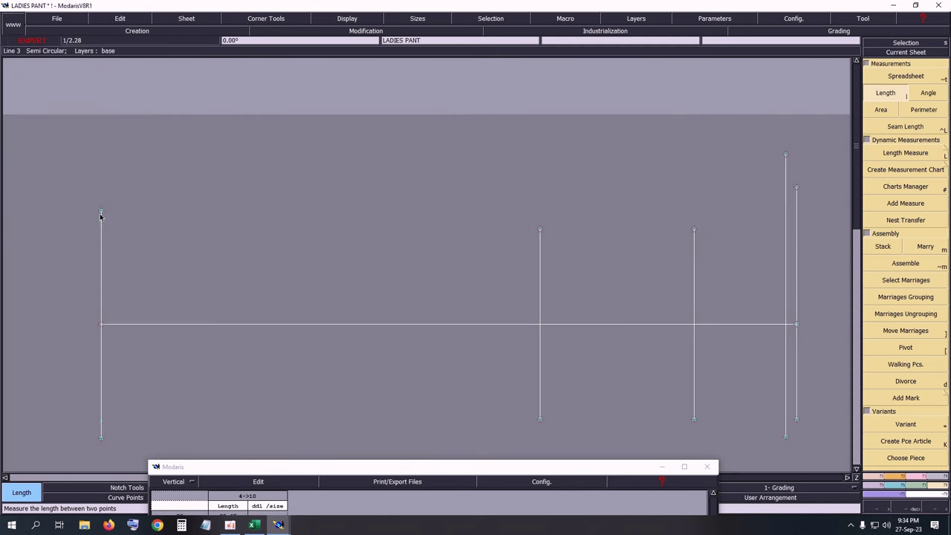
left_click(102, 213)
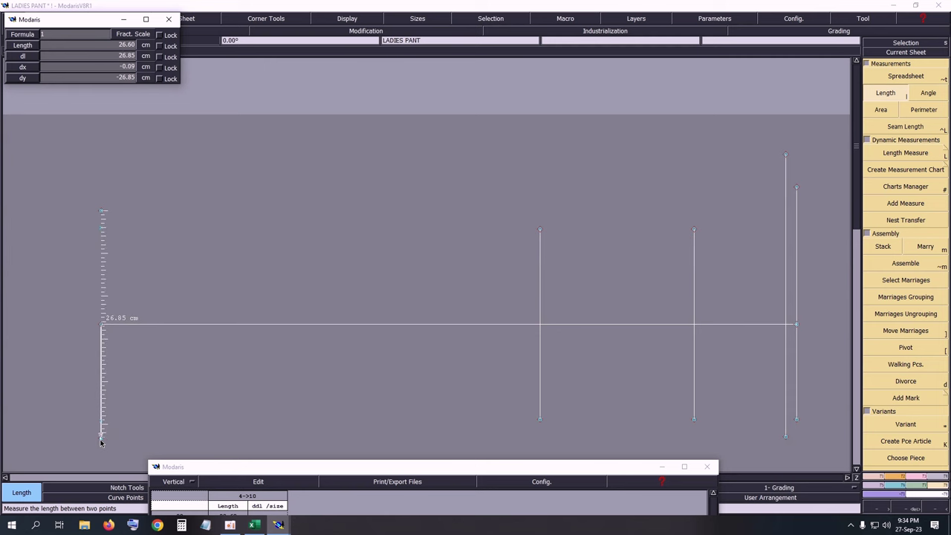
left_click(102, 438)
Step: Bring the measurement spreadsheet into full view and add an accumulation of the two hem lengths
left_click_drag(233, 468, 223, 162)
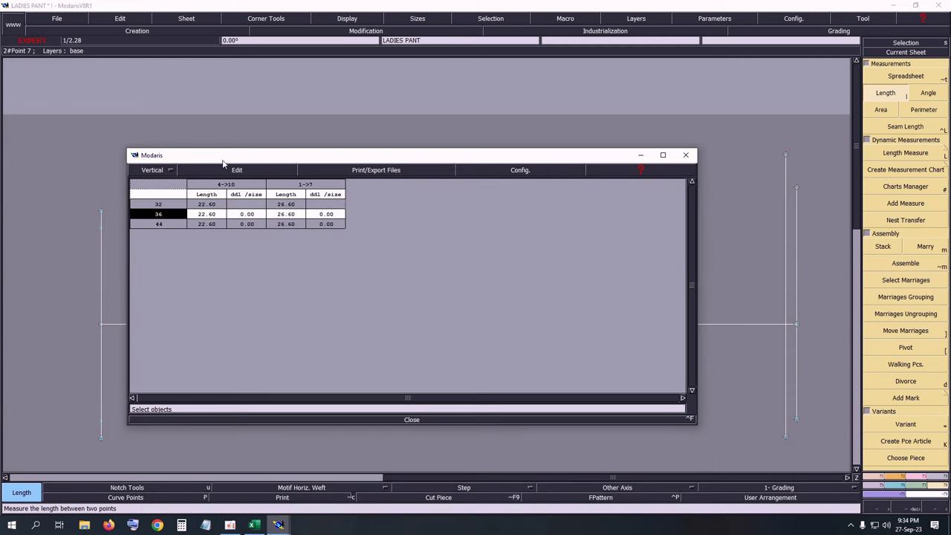
left_click(241, 171)
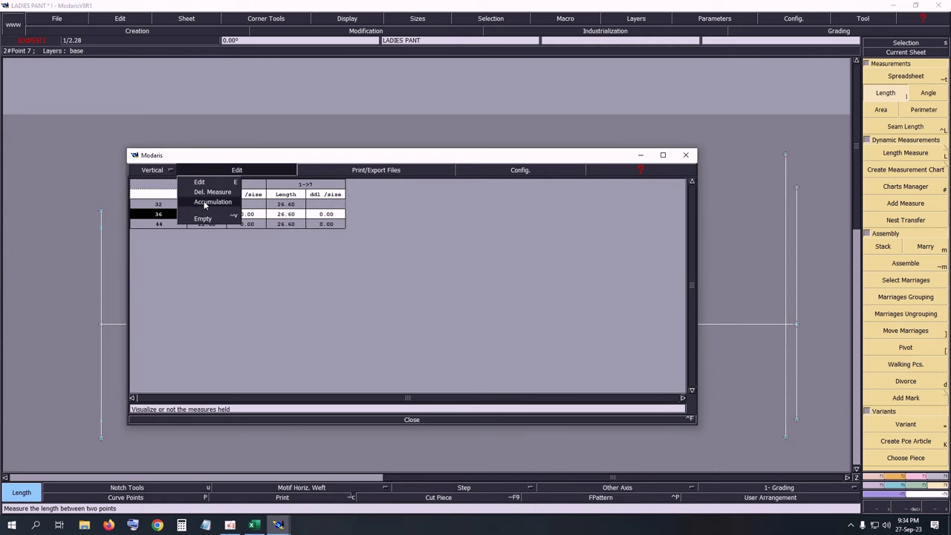
left_click(206, 203)
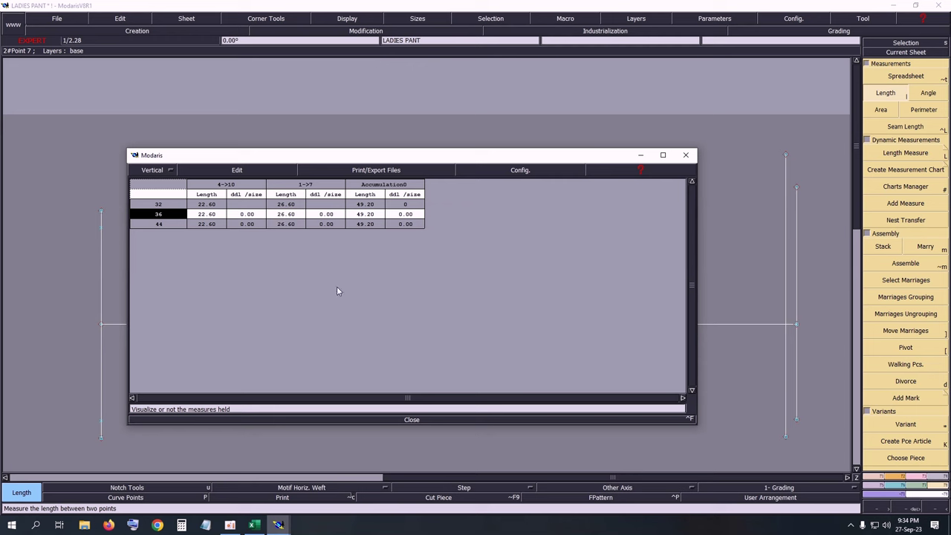
Step: Switch to Calculator and divide 49.2 by 2
left_click(182, 525)
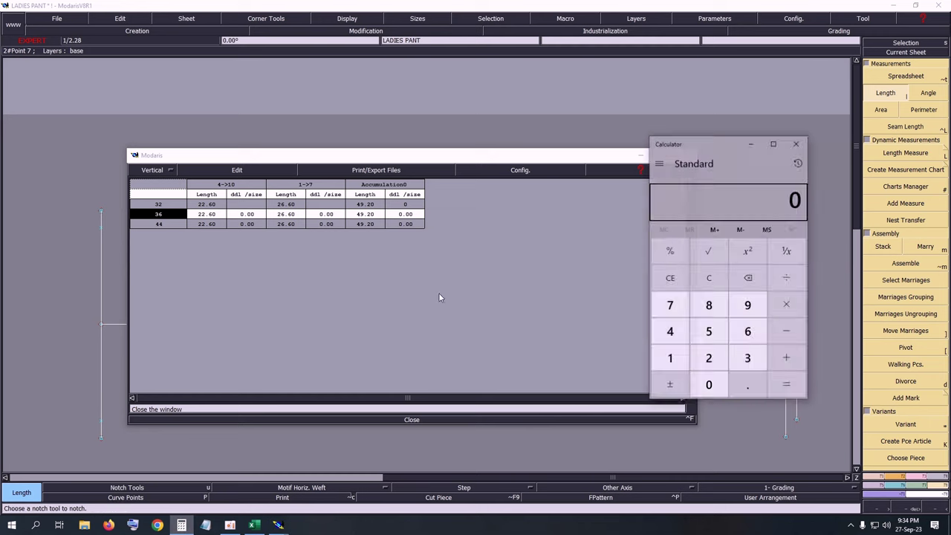
left_click(670, 331)
left_click(748, 304)
left_click(748, 385)
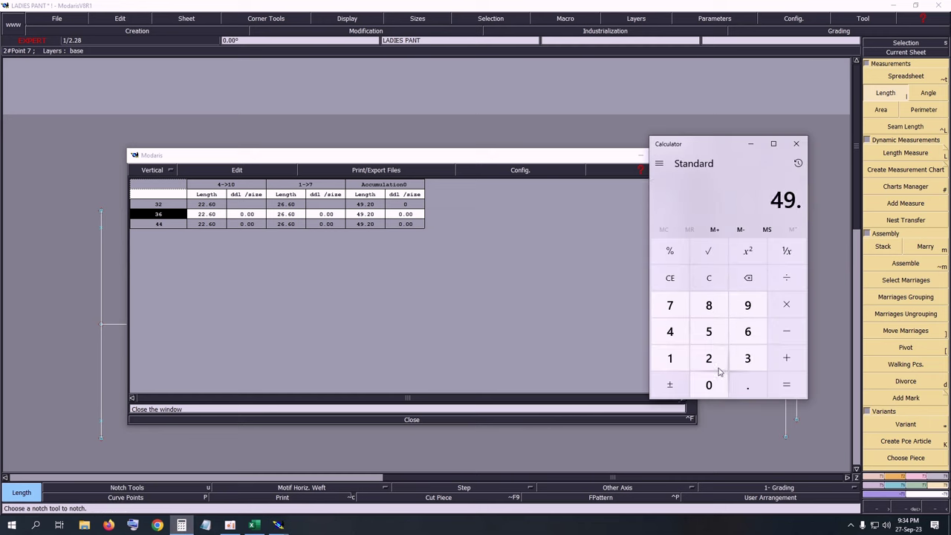
left_click(708, 359)
left_click(786, 278)
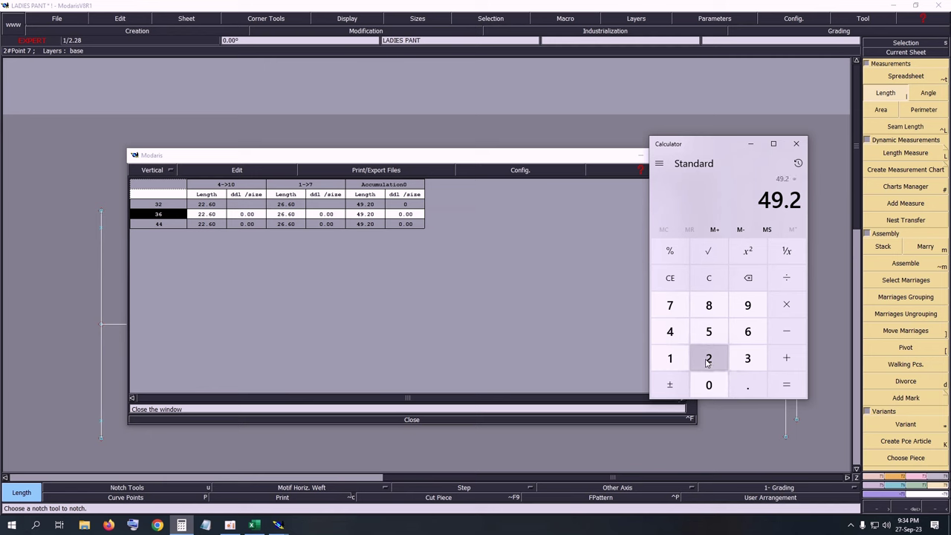
left_click(709, 359)
left_click(786, 385)
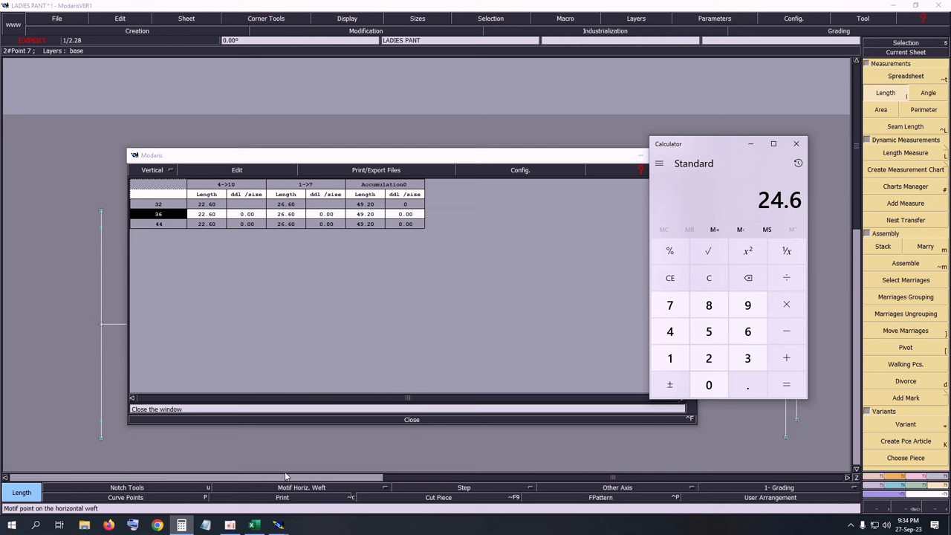
Step: Switch to the LADIES PANT workbook in Excel and check the size 36 half bottom width and its doubled value
left_click(253, 525)
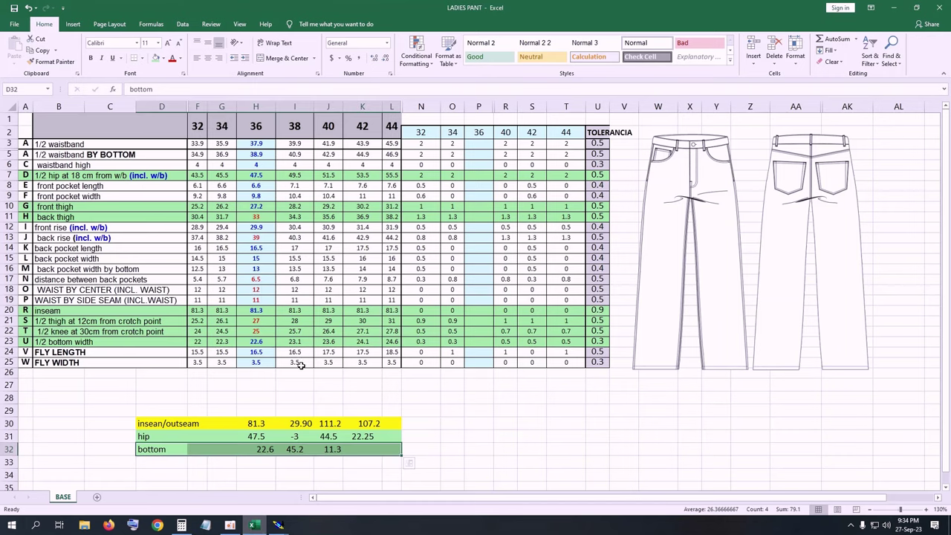
left_click(267, 342)
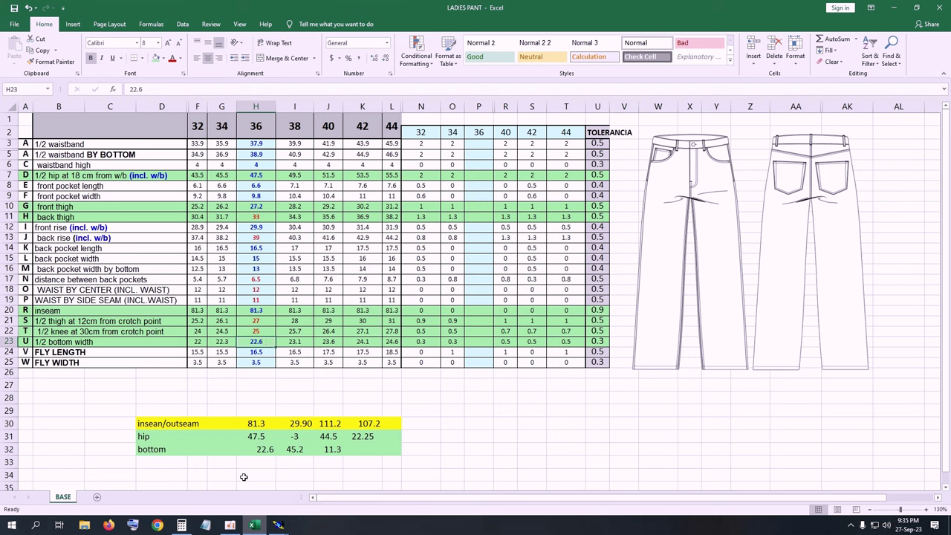
left_click(270, 454)
left_click(310, 449)
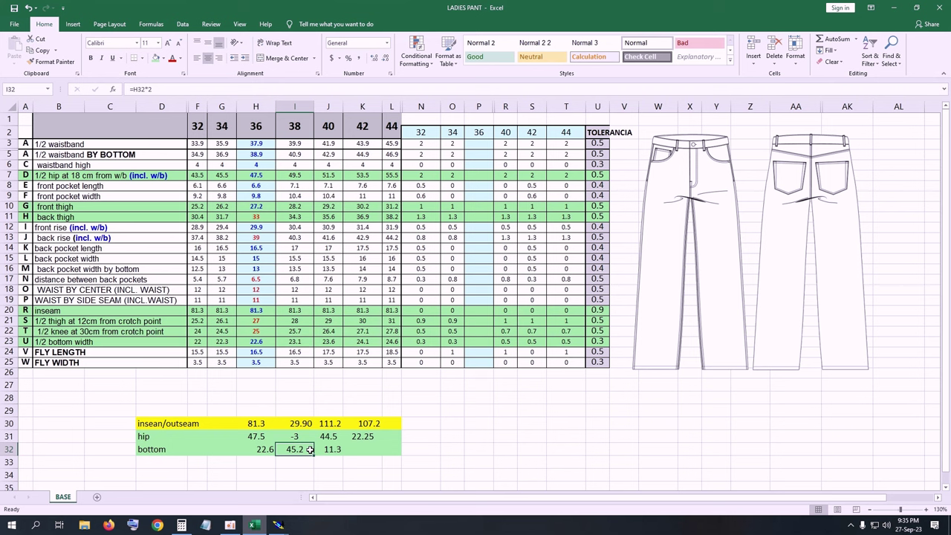
Step: Re-enter the bottom row's quarter-width formula in cell J32 as =I32/4
left_click(327, 450)
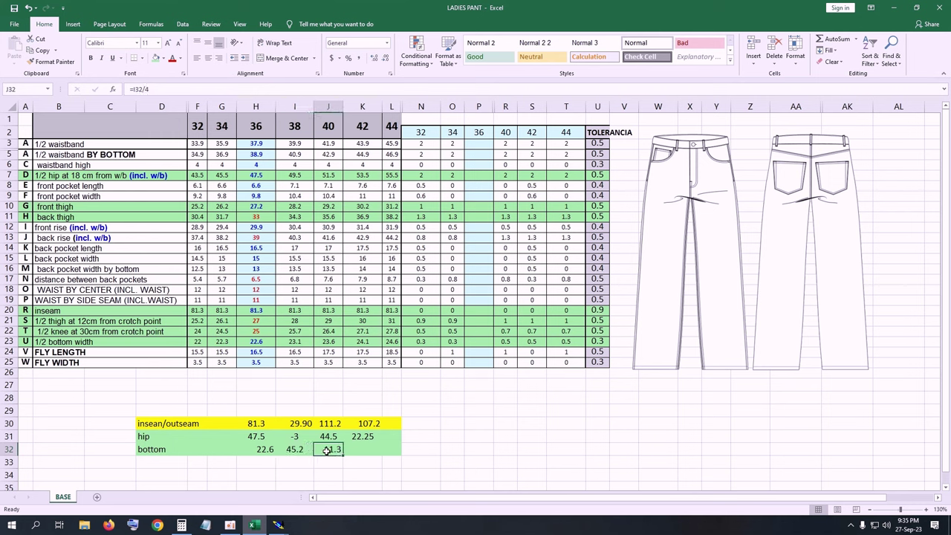
type("=")
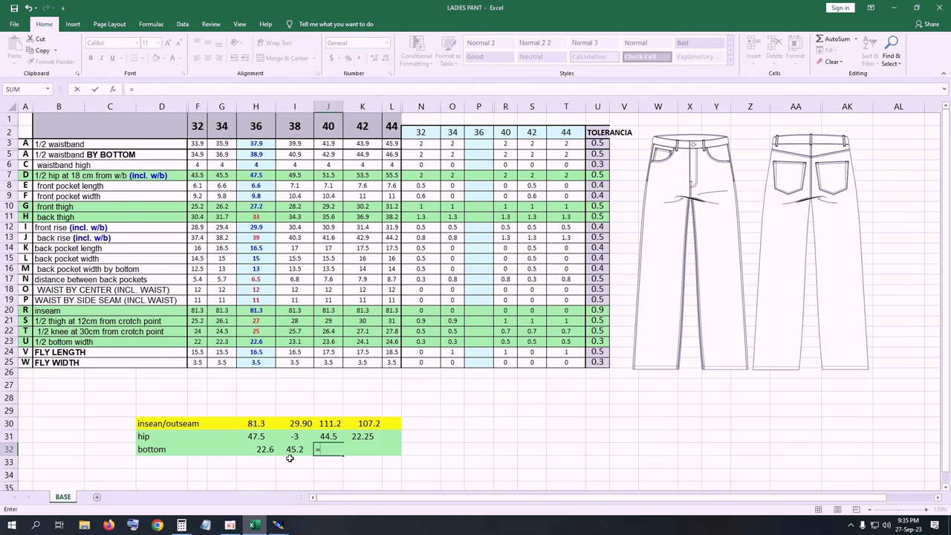
left_click(293, 450)
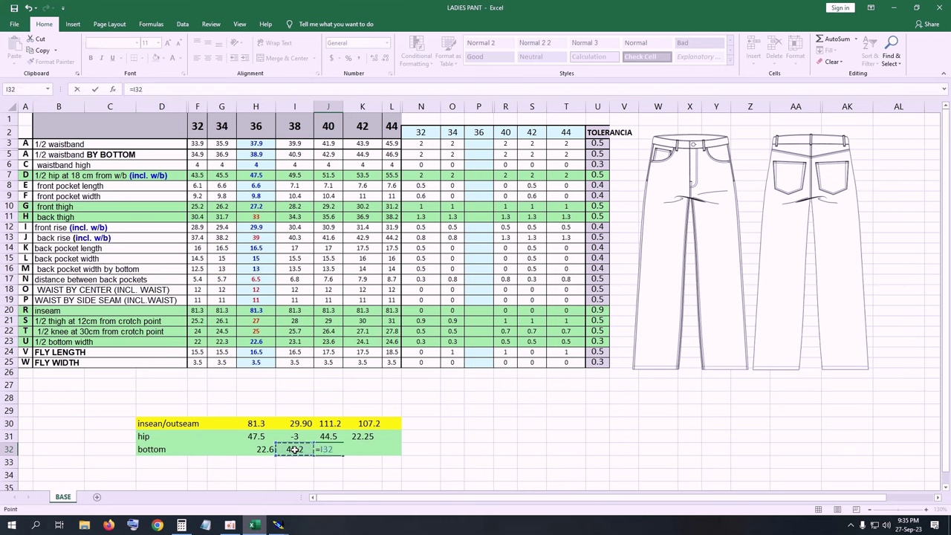
type("/4")
left_click(295, 449)
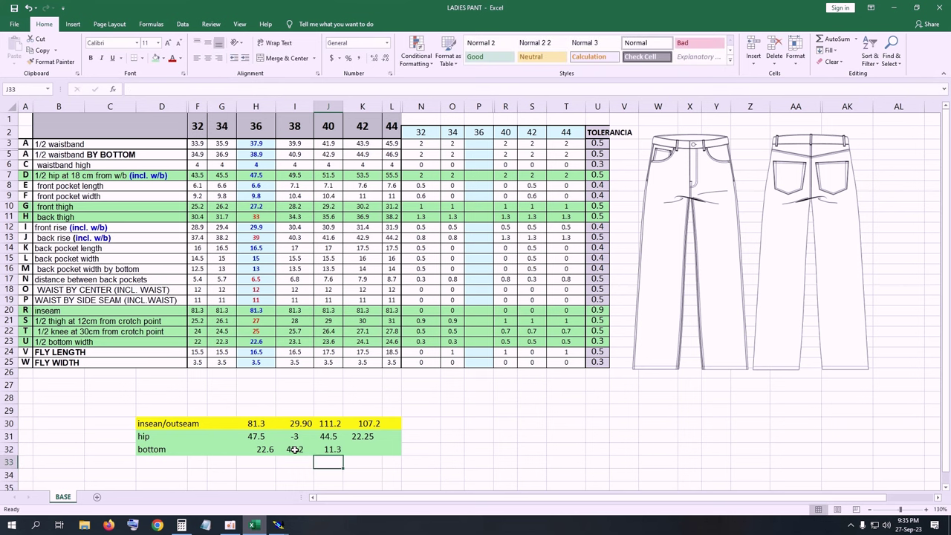
Step: Switch to Modaris and close the length measurement window
left_click(346, 446)
left_click(334, 450)
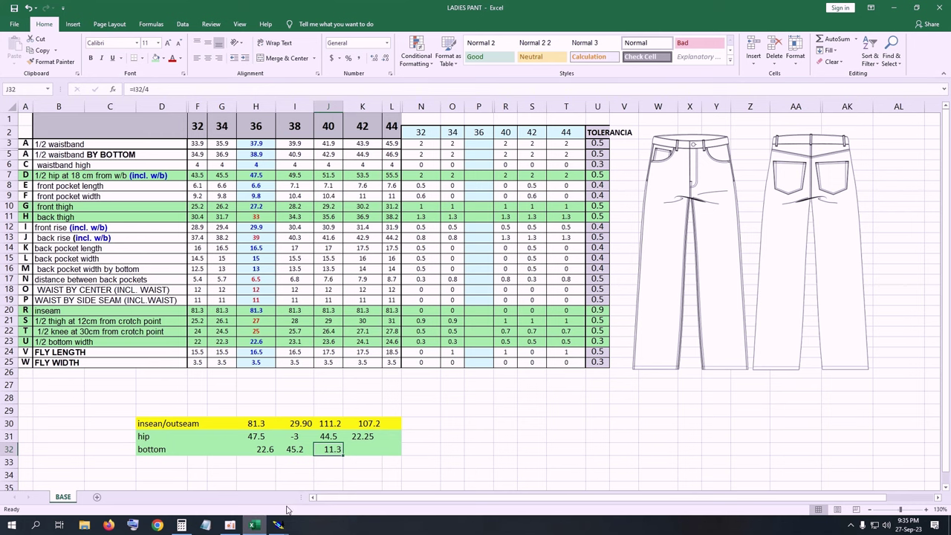
mouse_move(278, 525)
left_click(329, 479)
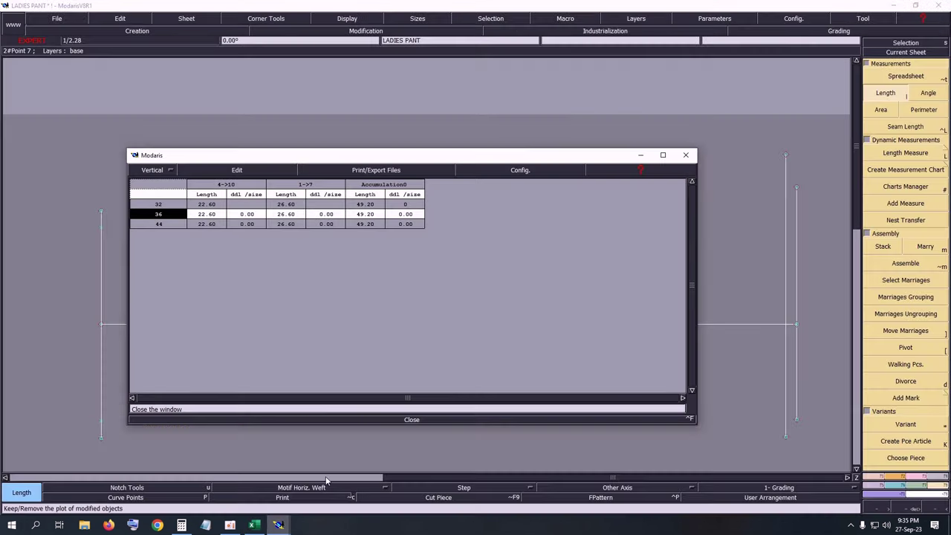
left_click(411, 419)
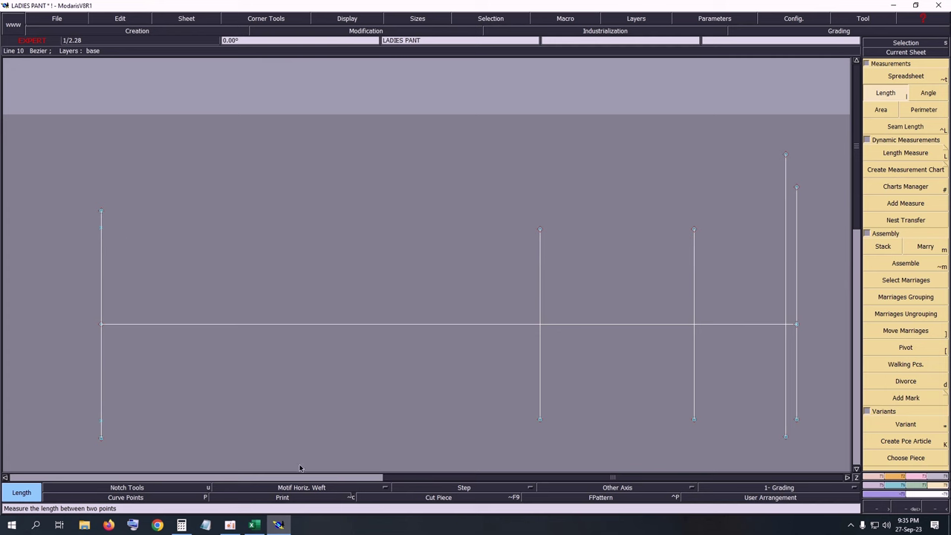
Step: Return to the Excel size chart and check the bottom row's values against the size 36 half bottom width
left_click(254, 525)
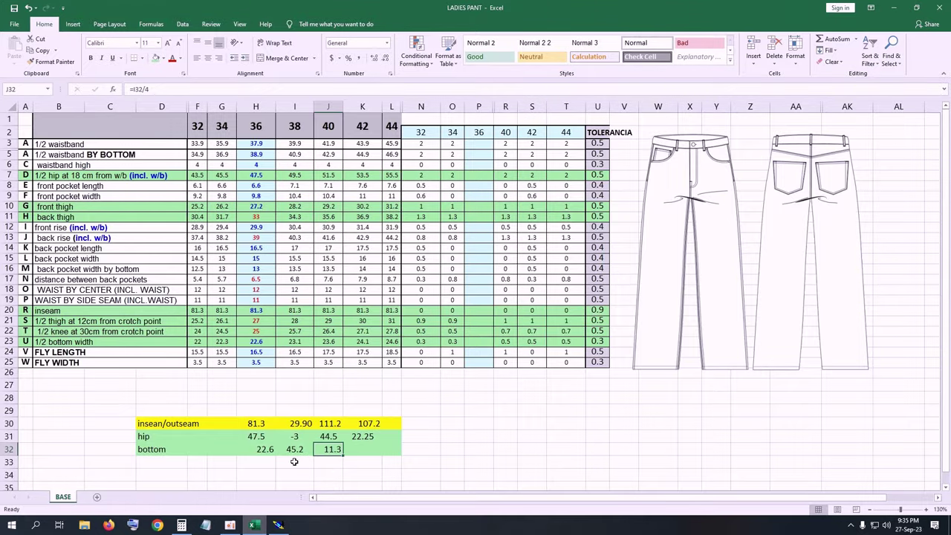
left_click(272, 453)
left_click(298, 451)
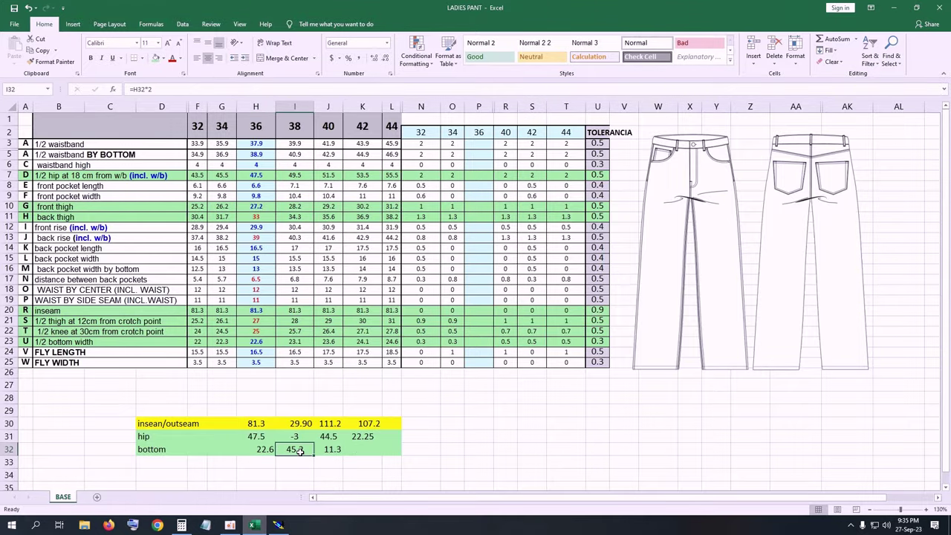
left_click(264, 342)
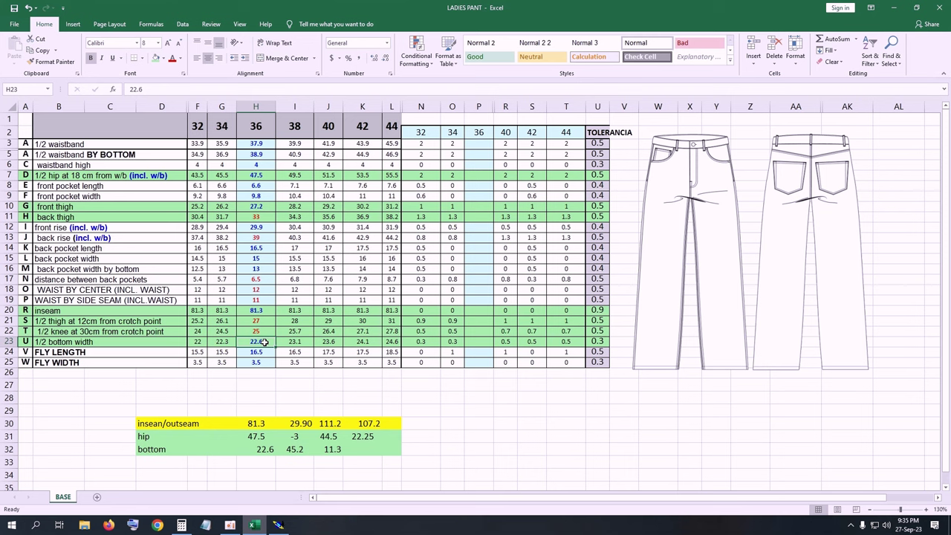
left_click(269, 450)
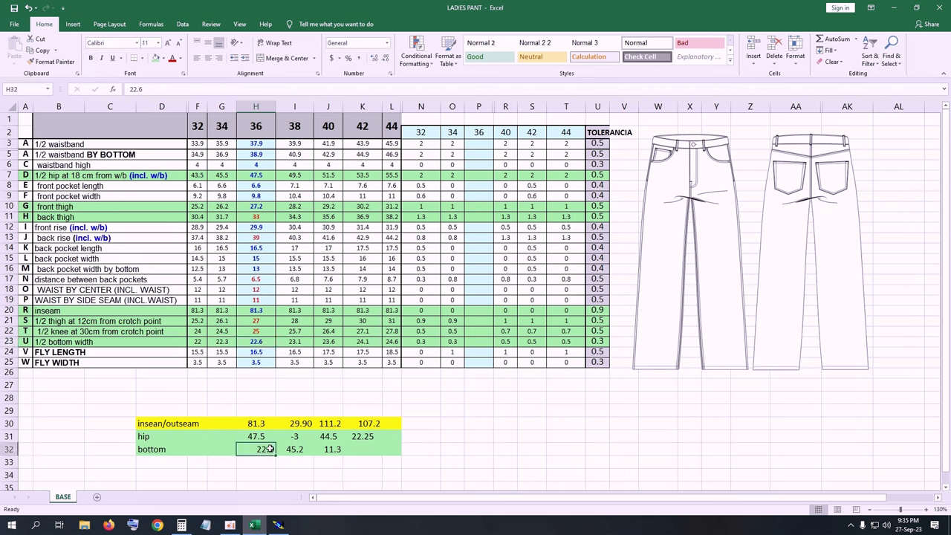
Step: Open Calculator, clear the old entry and multiply the size 36 half bottom width of 22.6 by 2
left_click(181, 525)
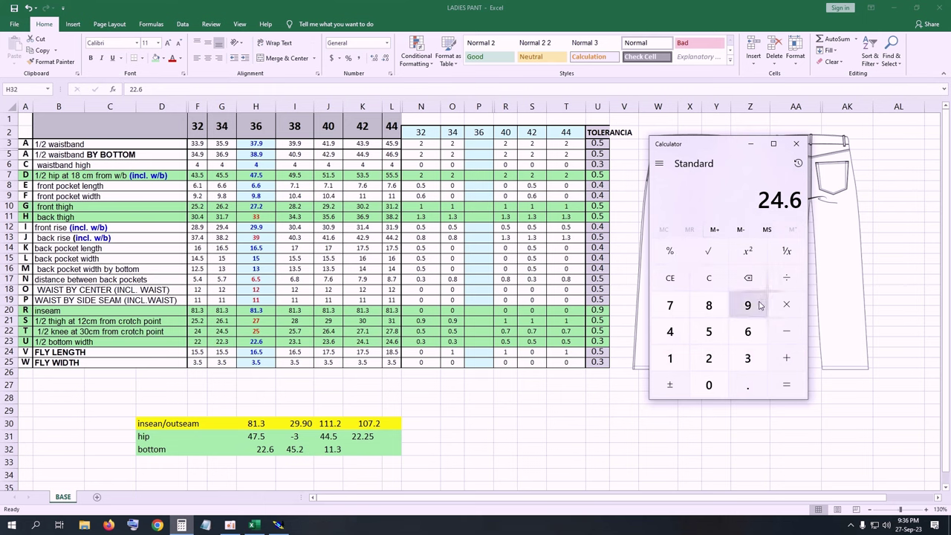
left_click(711, 277)
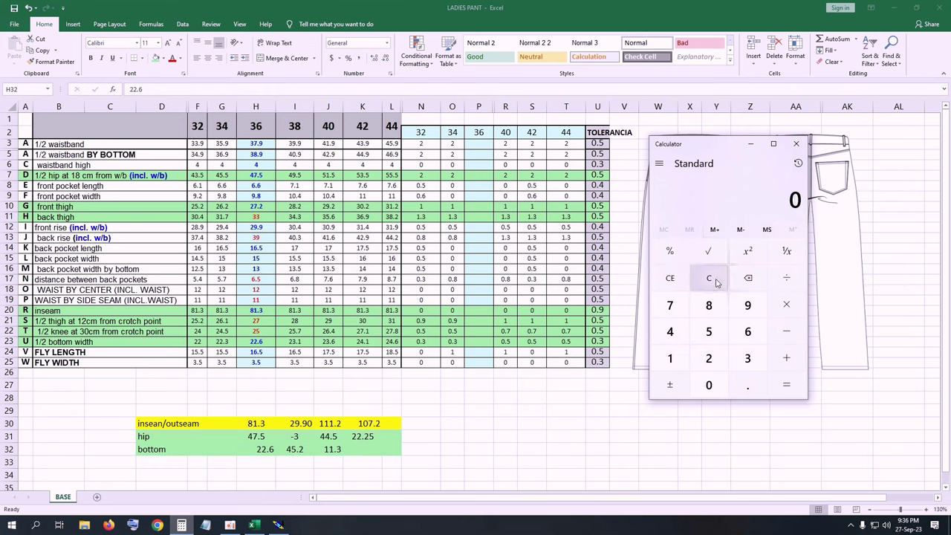
left_click(709, 358)
left_click(708, 358)
left_click(748, 385)
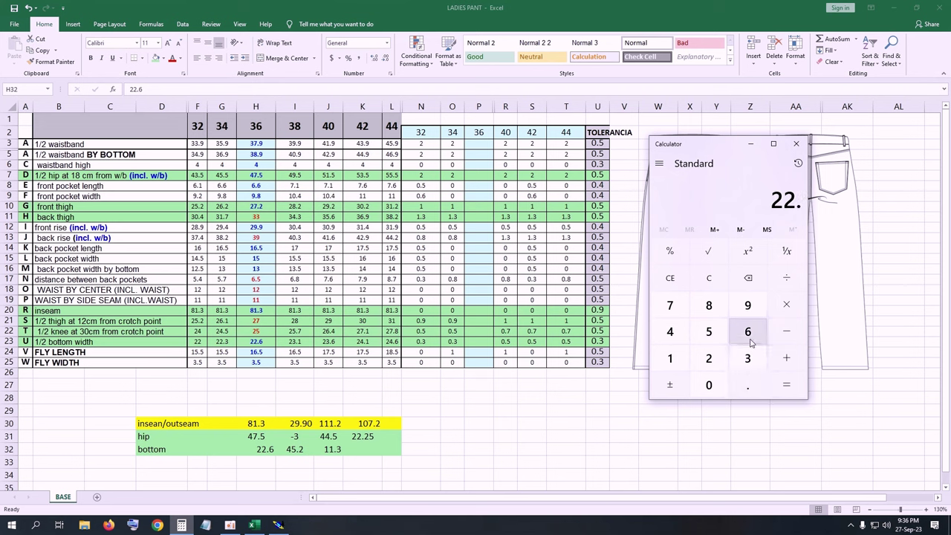
left_click(748, 332)
left_click(786, 309)
left_click(708, 358)
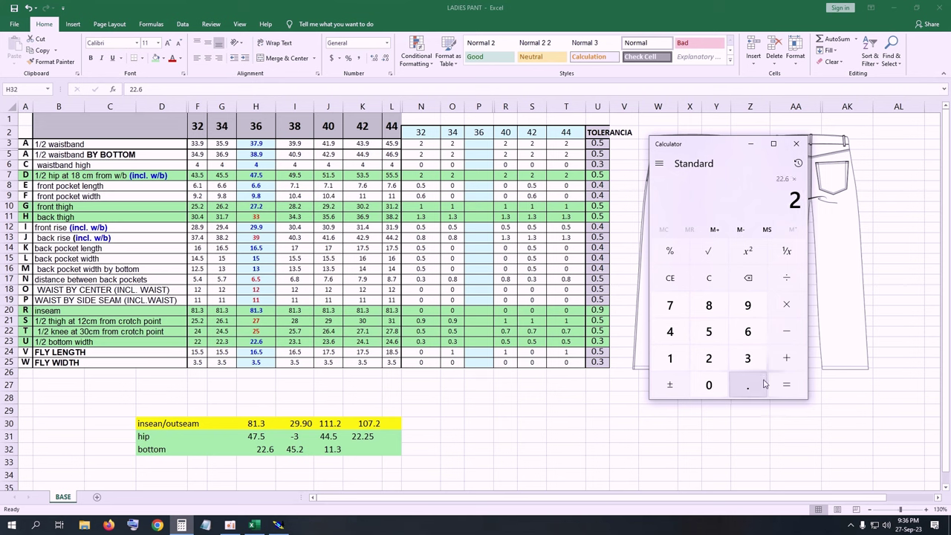
left_click(787, 385)
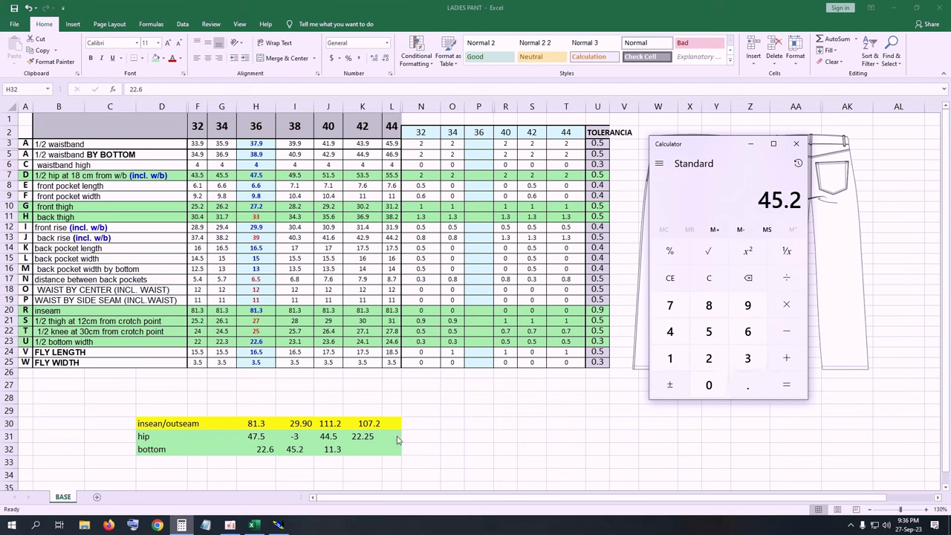
Step: Subtract 4 from the doubled bottom width and divide the result by 4
left_click(786, 331)
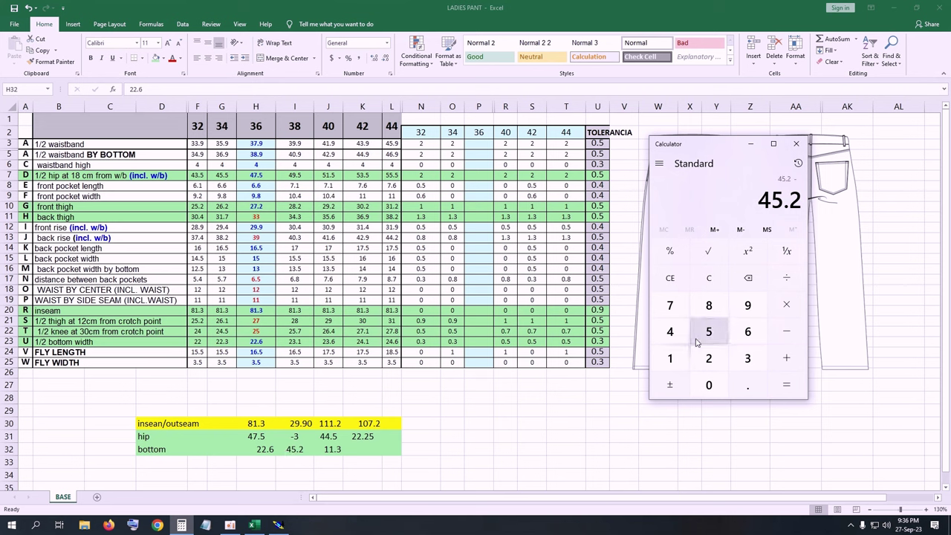
left_click(670, 331)
left_click(796, 385)
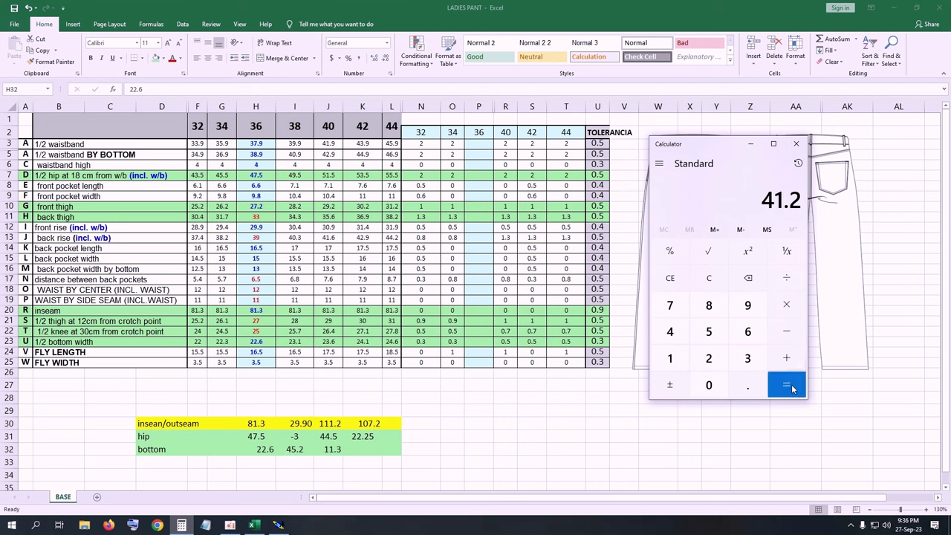
left_click(788, 385)
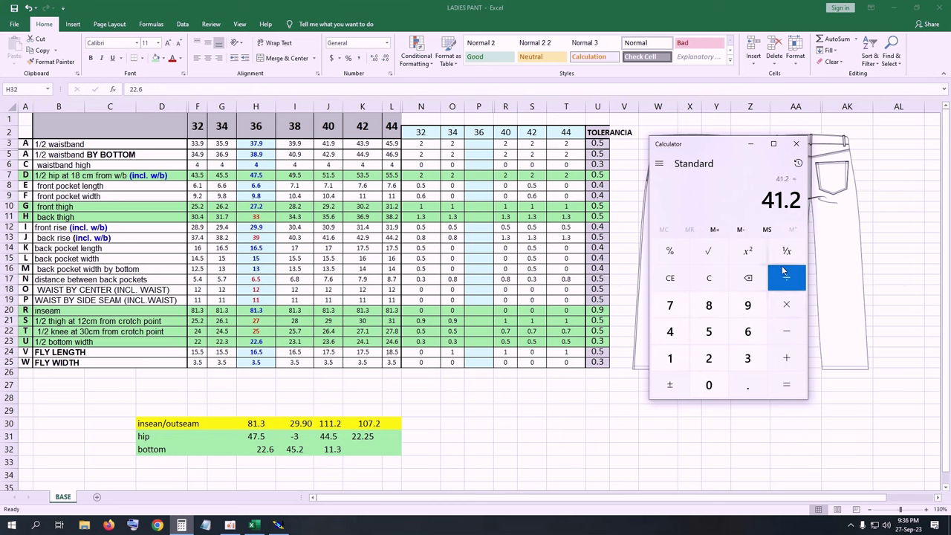
left_click(673, 334)
left_click(786, 385)
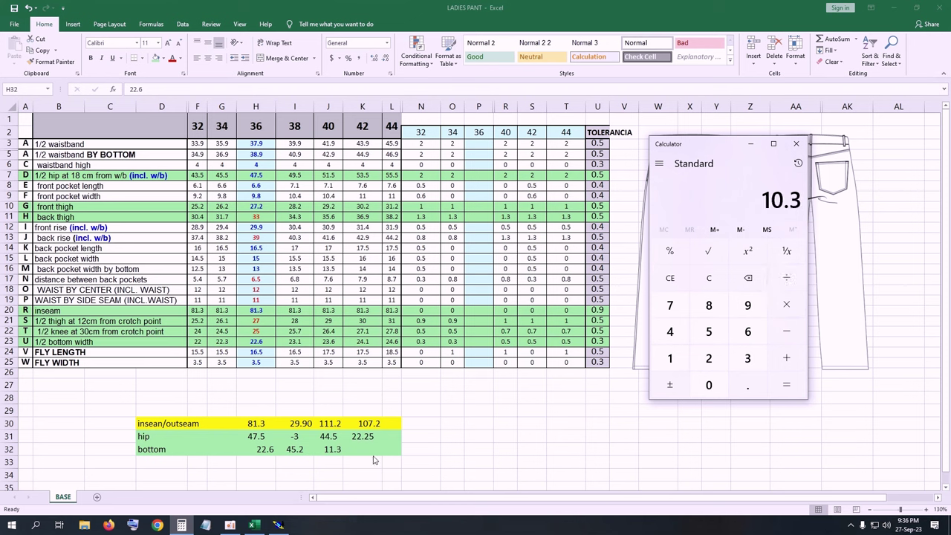
Step: Switch back to the spreadsheet and replace the content of cell J32 in the bottom row with 45.2/4
left_click(338, 453)
left_click(347, 450)
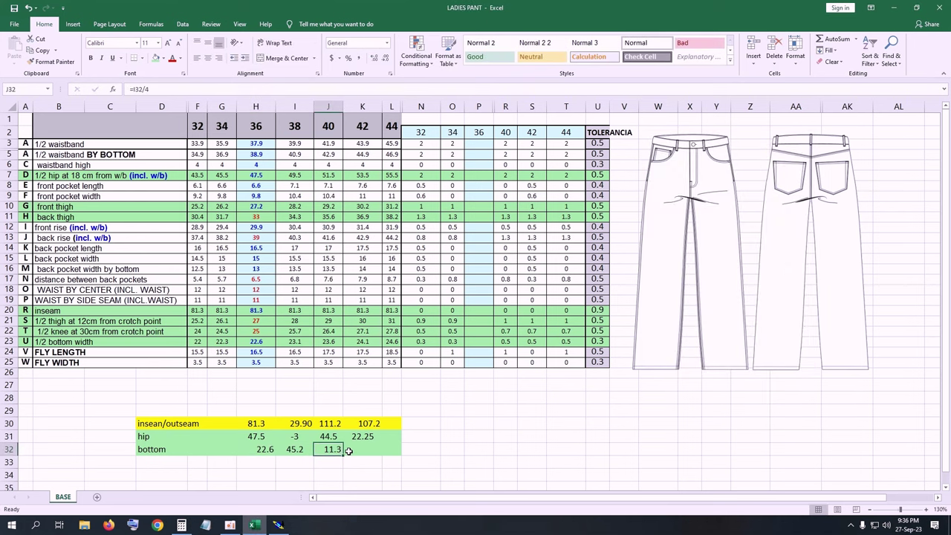
type("4")
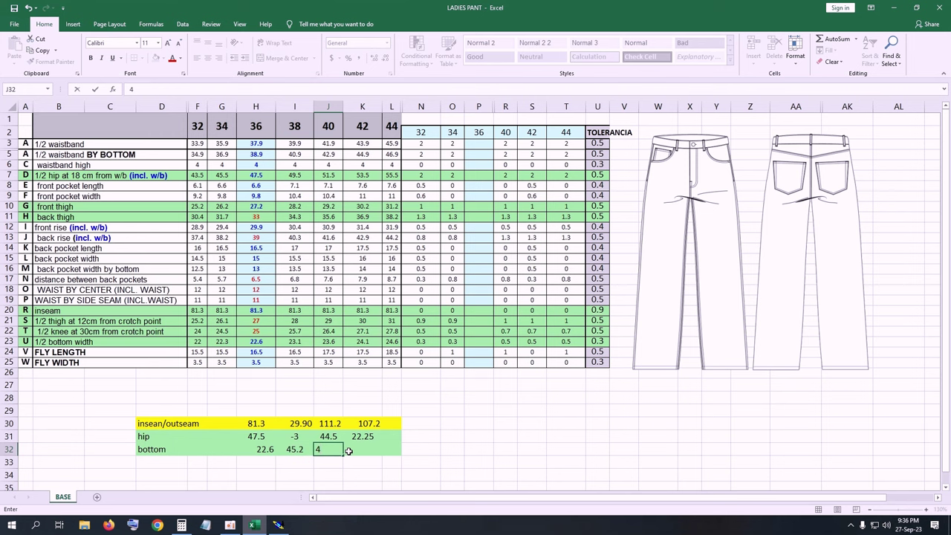
type("5.2/4")
key("Return")
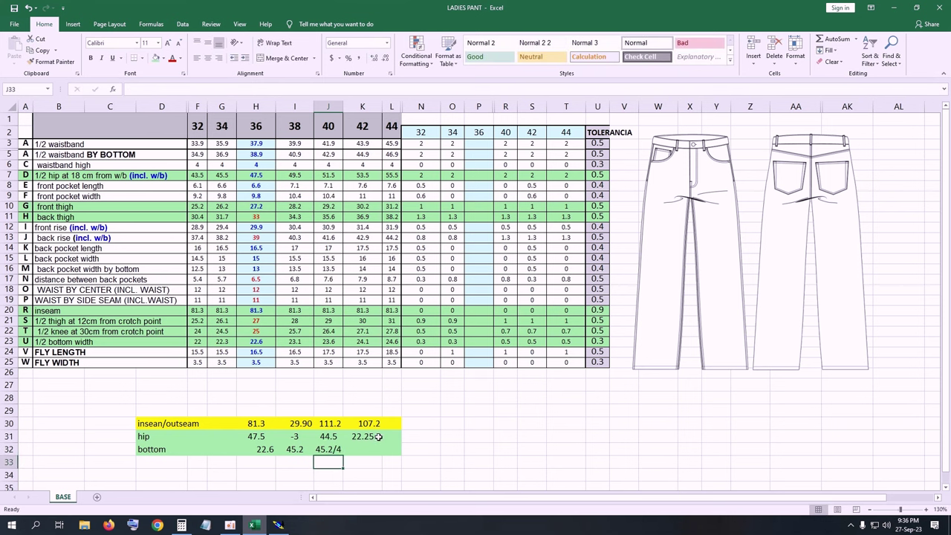
Step: Enter the formula =I32/4 in cell K32 of the bottom row
left_click(365, 450)
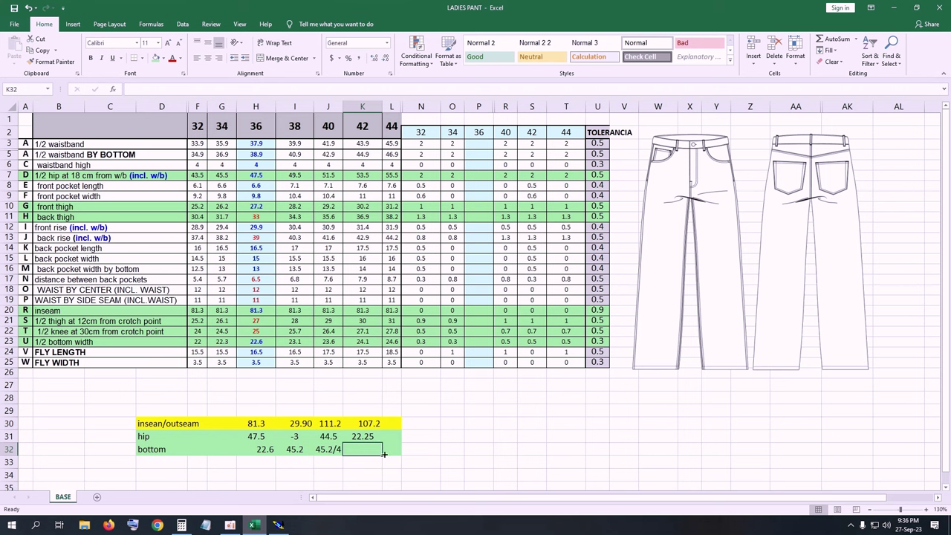
type("=")
left_click(297, 450)
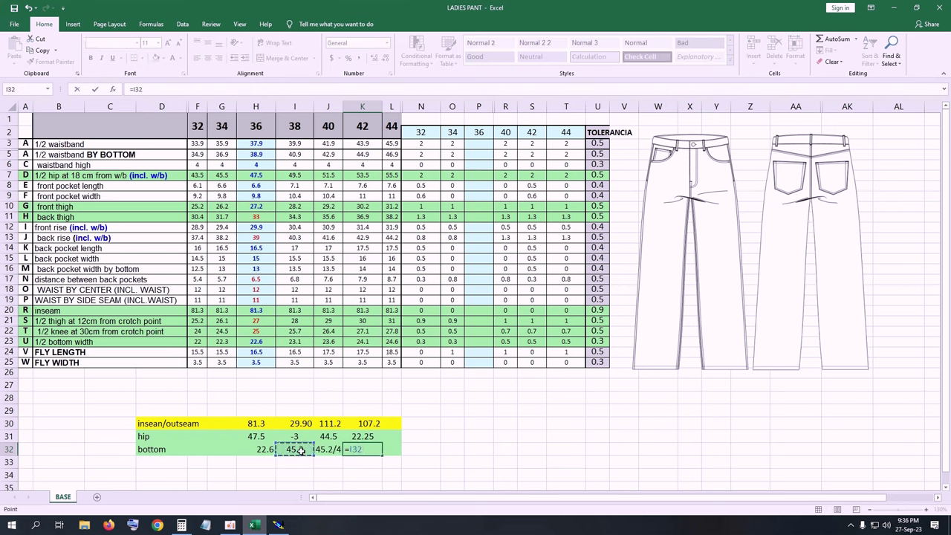
type("/4")
key("Return")
Step: Enter the divisor 4 in the empty cell S31
left_click(540, 434)
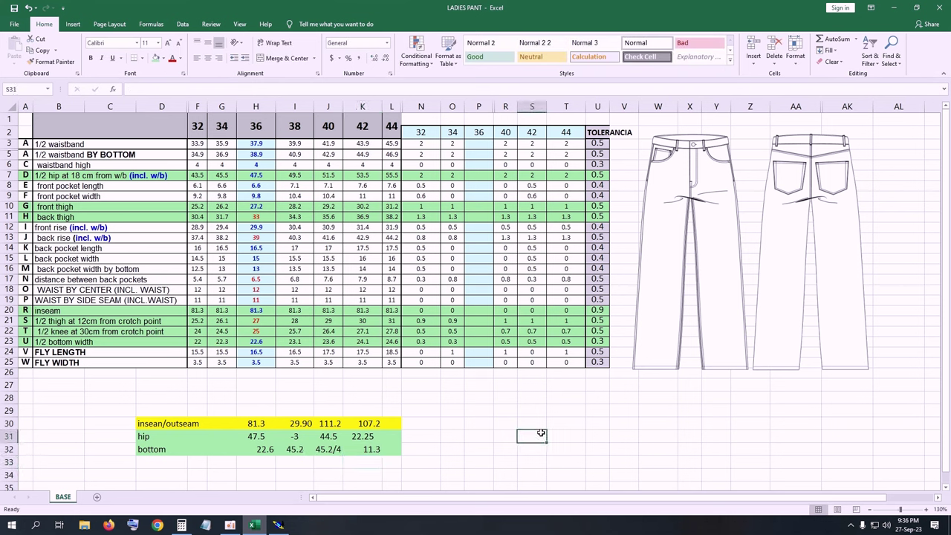
type("4")
key("Return")
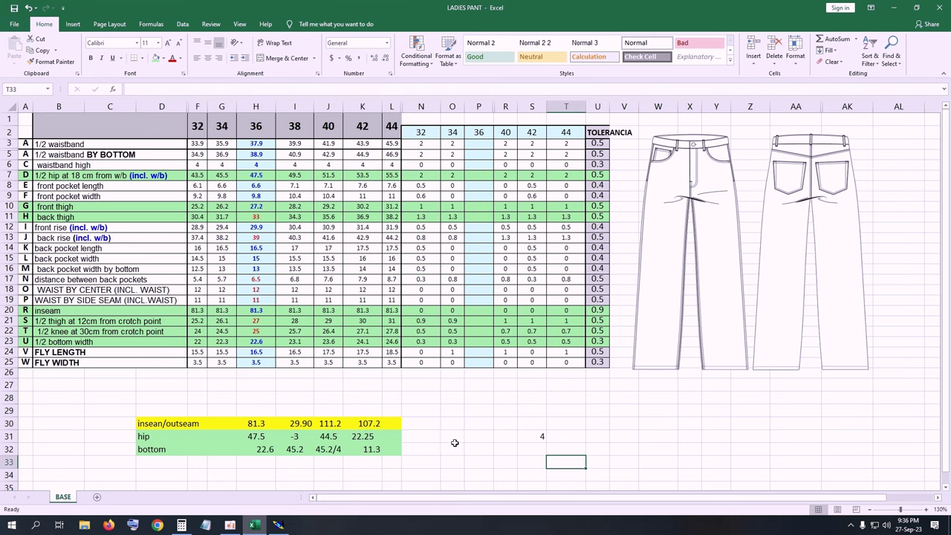
Step: Rewrite the formula in cell K32 as =I32/S31 so the bottom width is divided by the divisor cell
left_click(375, 450)
double_click(375, 454)
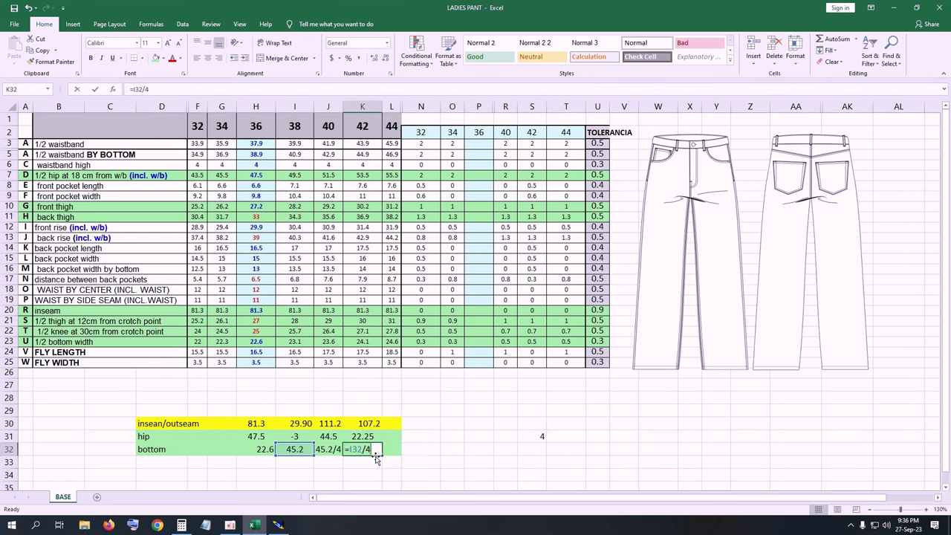
key("BackSpace")
key("BackSpace")
key("BackSpace")
key("BackSpace")
key("BackSpace")
left_click(295, 450)
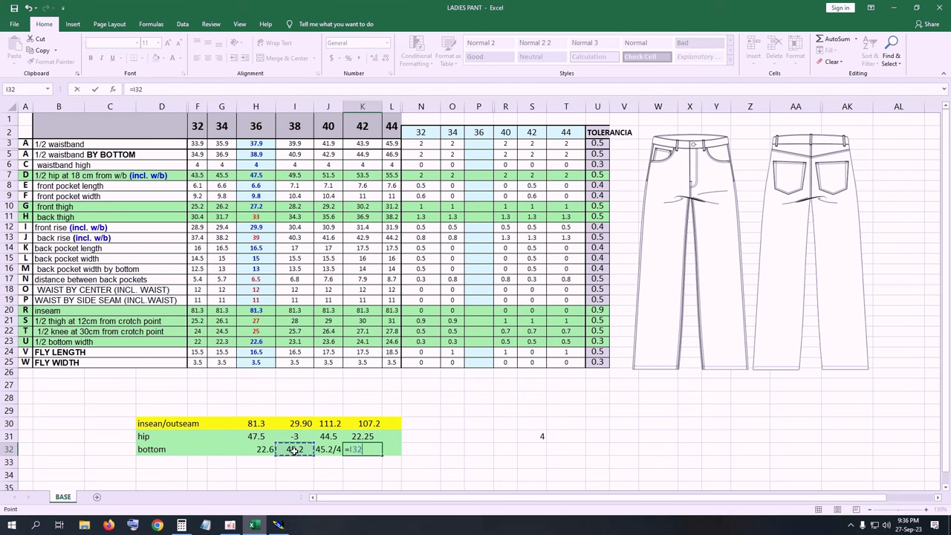
type("/")
left_click(536, 436)
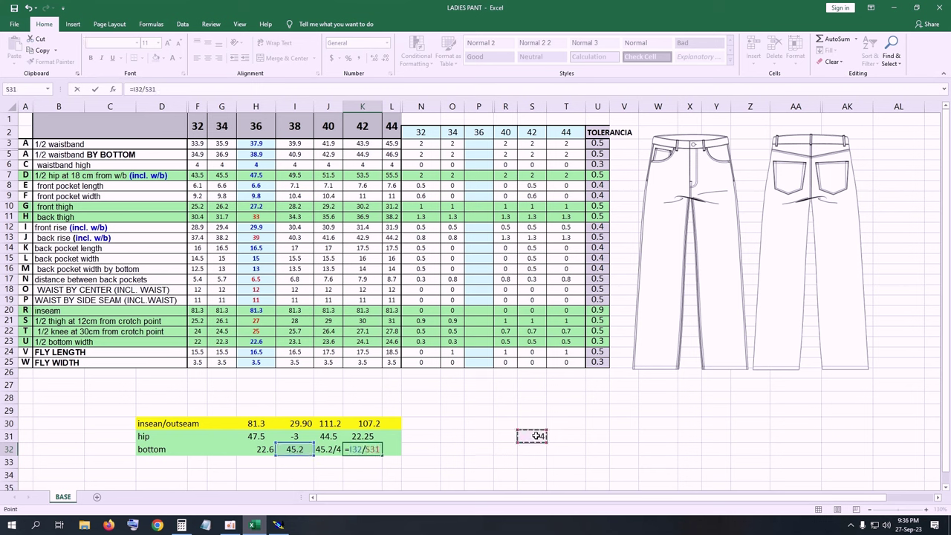
key("Return")
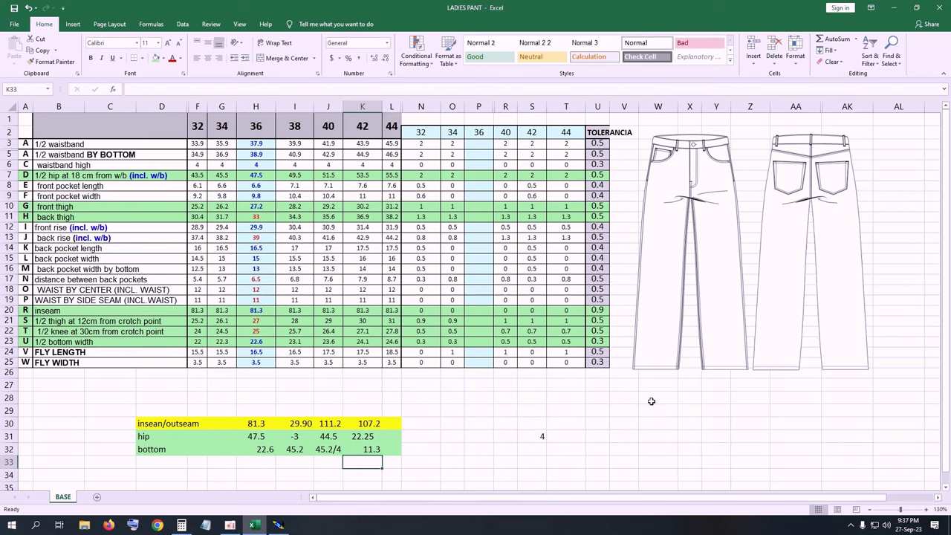
Step: Clear cell J32 in the bottom row
left_click(388, 452)
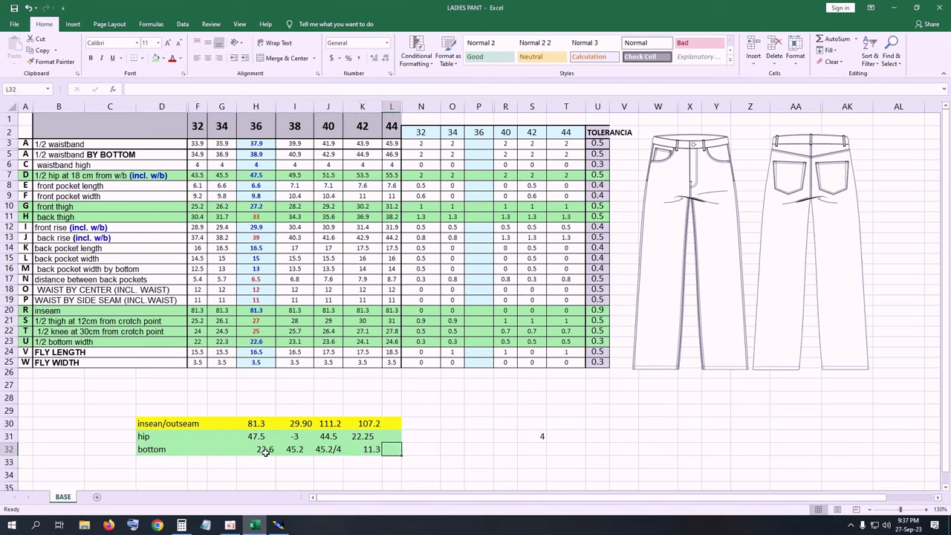
left_click(330, 452)
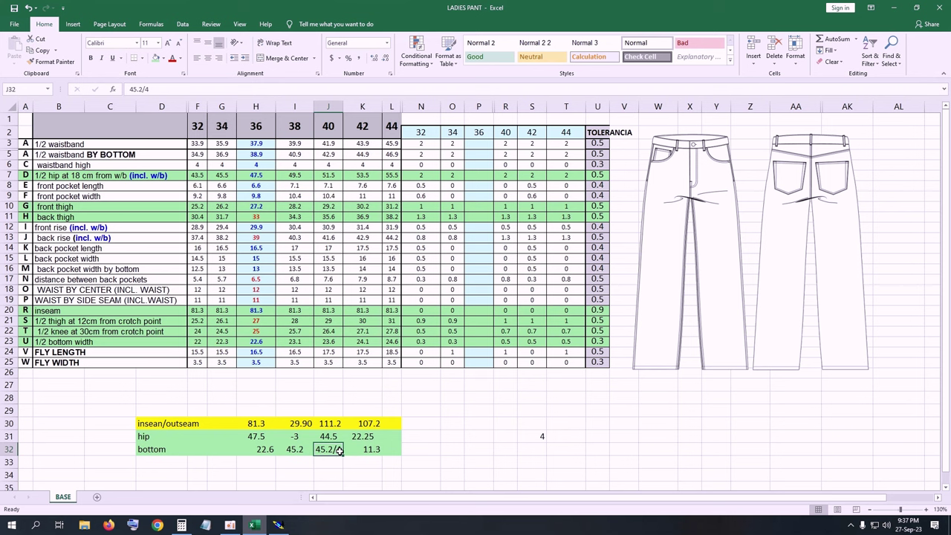
key("BackSpace")
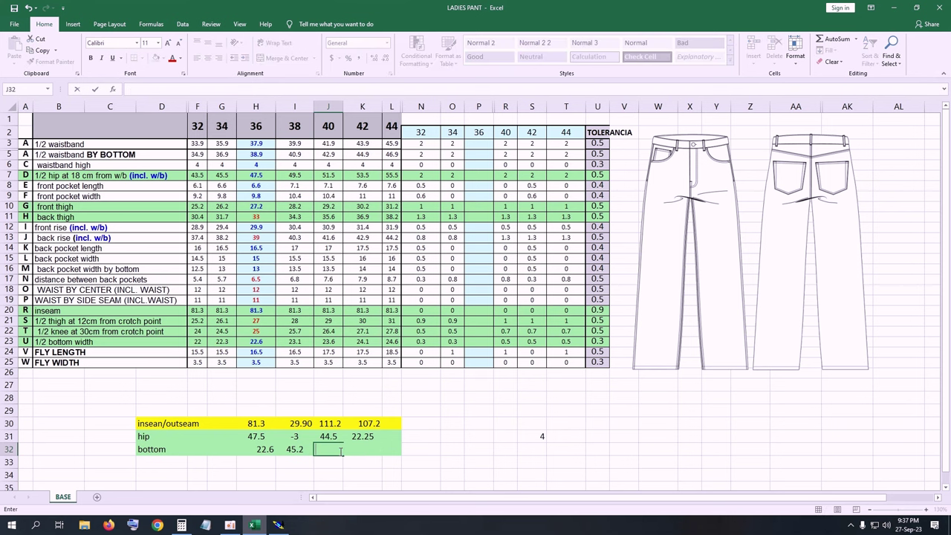
left_click(483, 466)
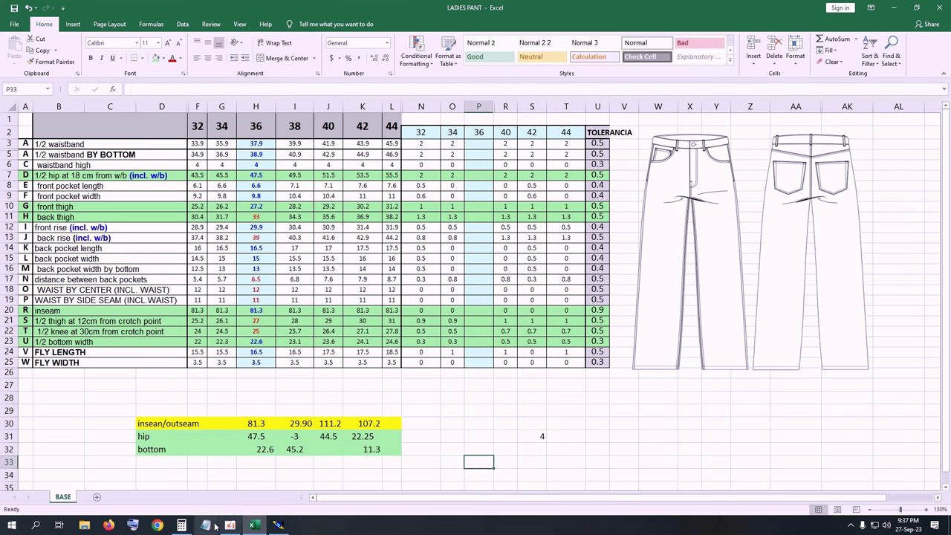
Step: Multiply the 1/2 bottom width 22.6 by 2 in the Calculator, start a subtraction, and close the Calculator
left_click(182, 525)
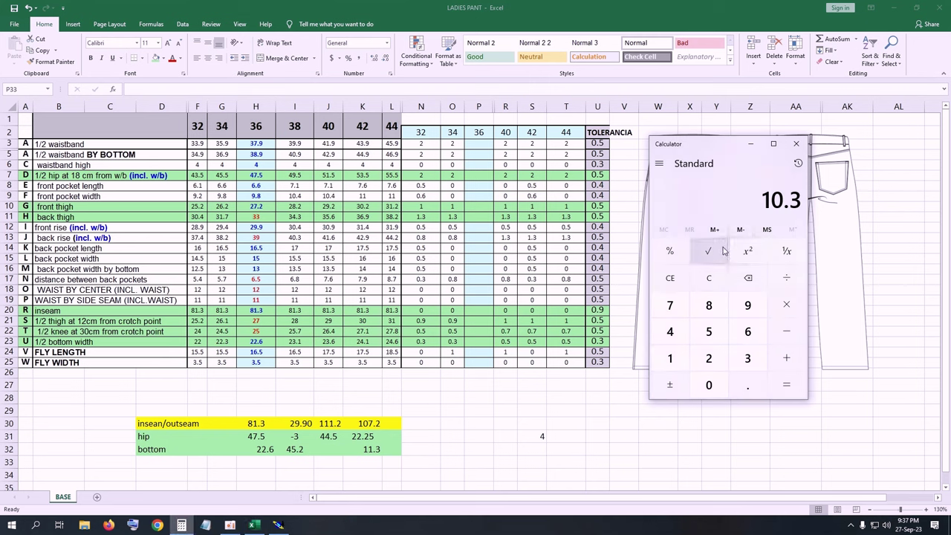
left_click(709, 278)
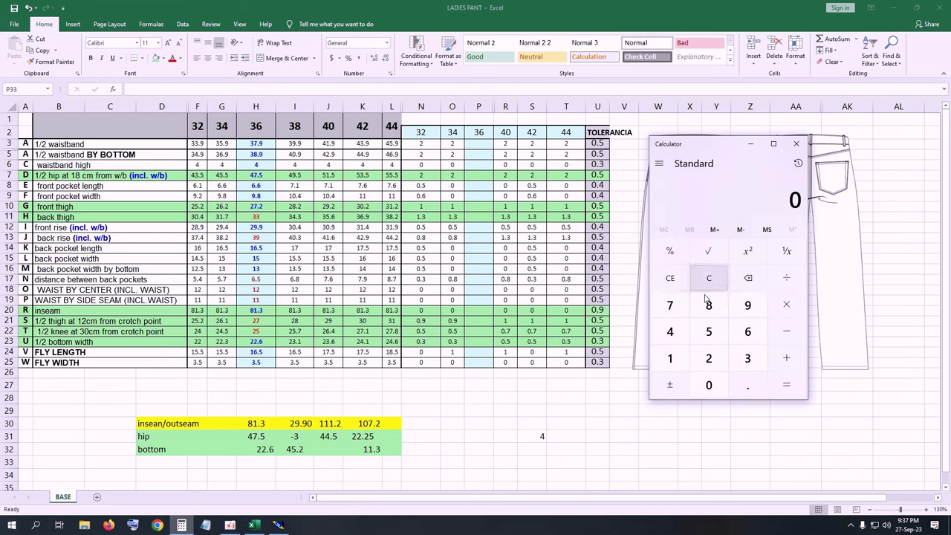
left_click(711, 359)
left_click(712, 360)
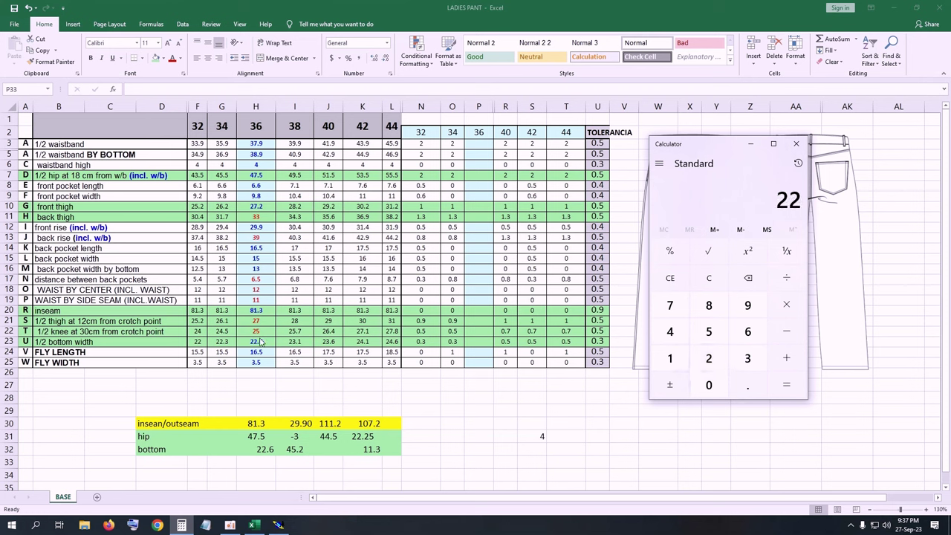
left_click(749, 388)
left_click(748, 332)
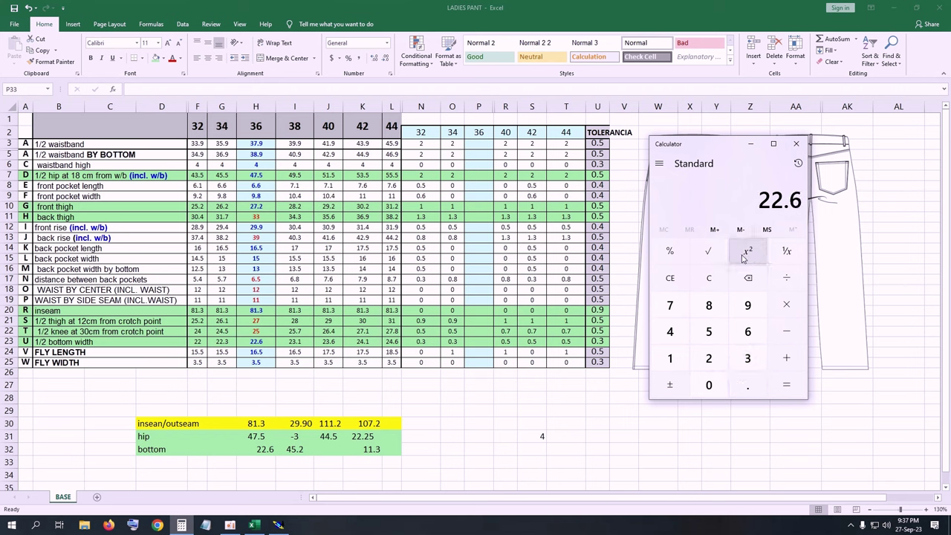
left_click(786, 304)
left_click(709, 360)
left_click(792, 385)
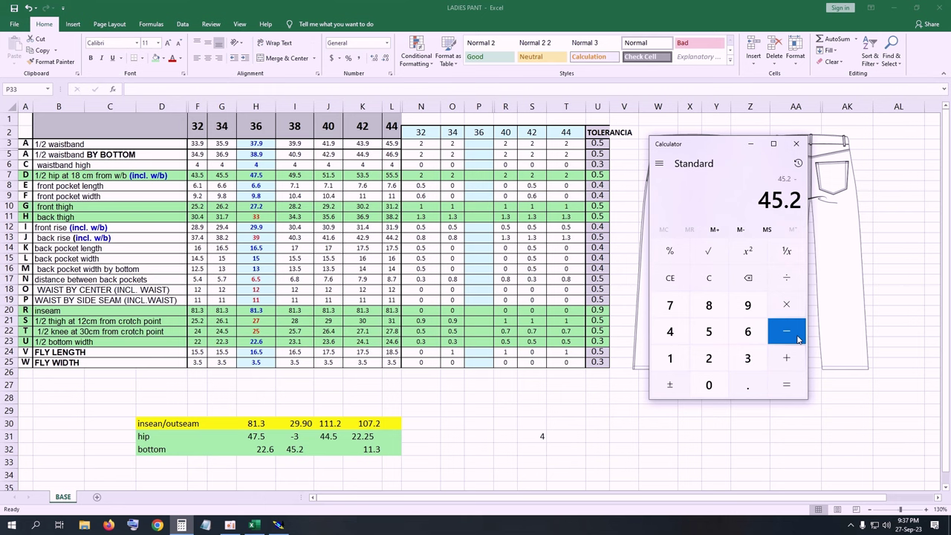
left_click(796, 144)
Step: Clear the formula in cell K32 and enter the note 45.2-4 in cell J32 of the bottom row
left_click(378, 450)
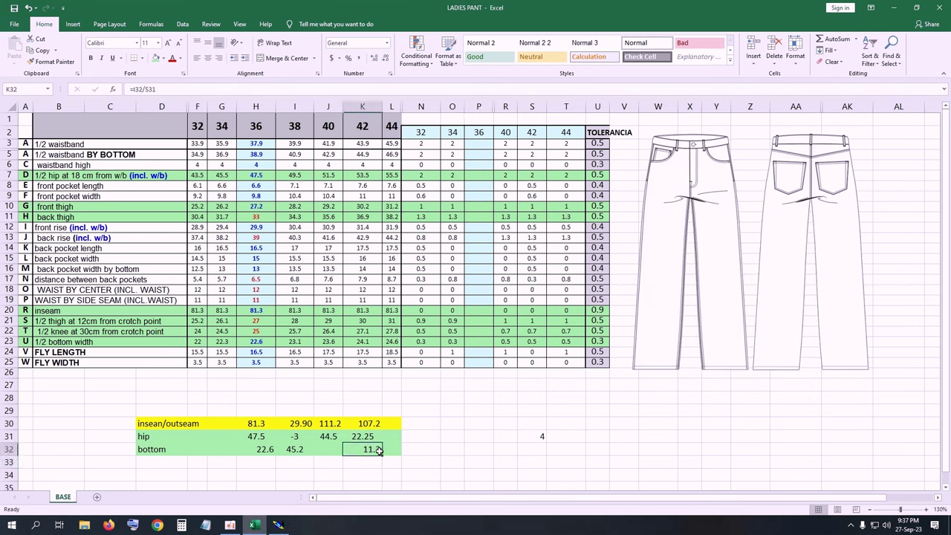
key("Delete")
left_click(331, 450)
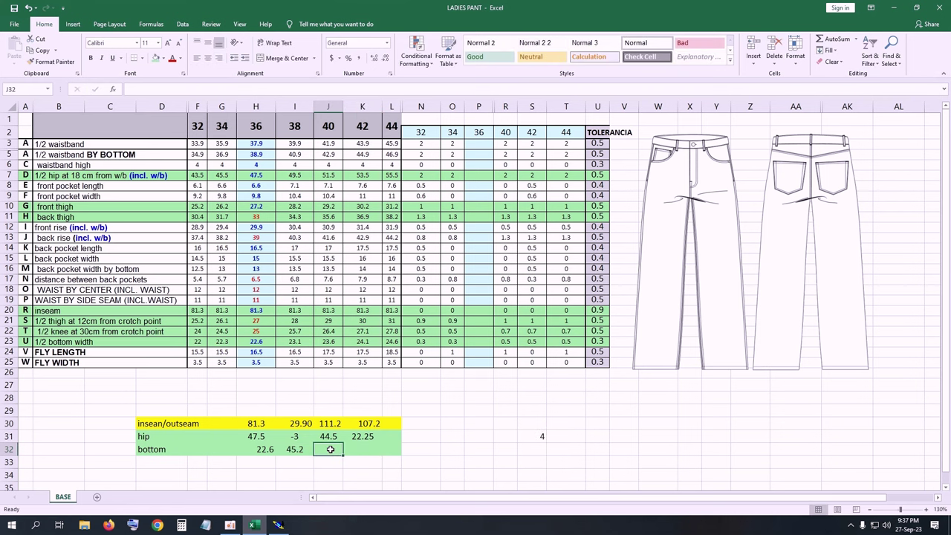
type("45.2-4")
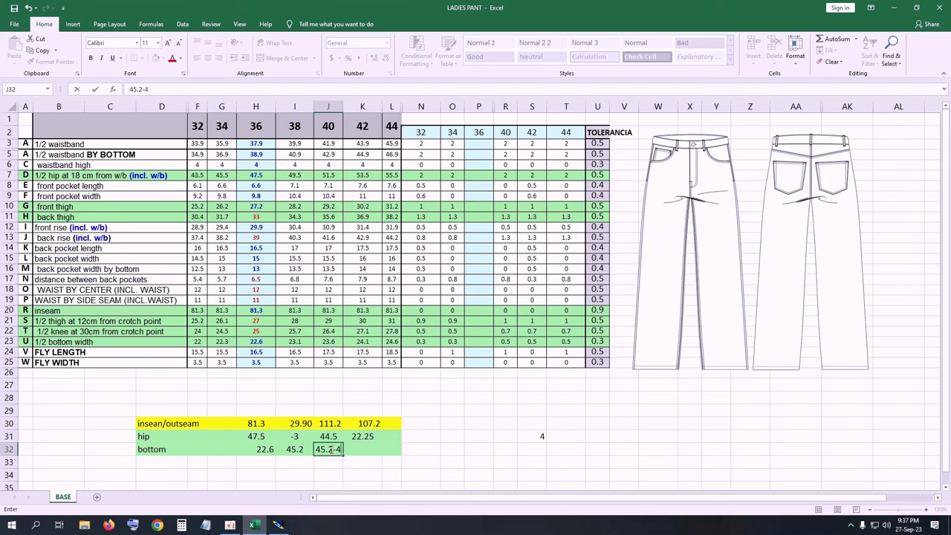
key("Return")
Step: Enter the formula =I32-4 in cell K32 to subtract 4 from the full bottom width
left_click(365, 450)
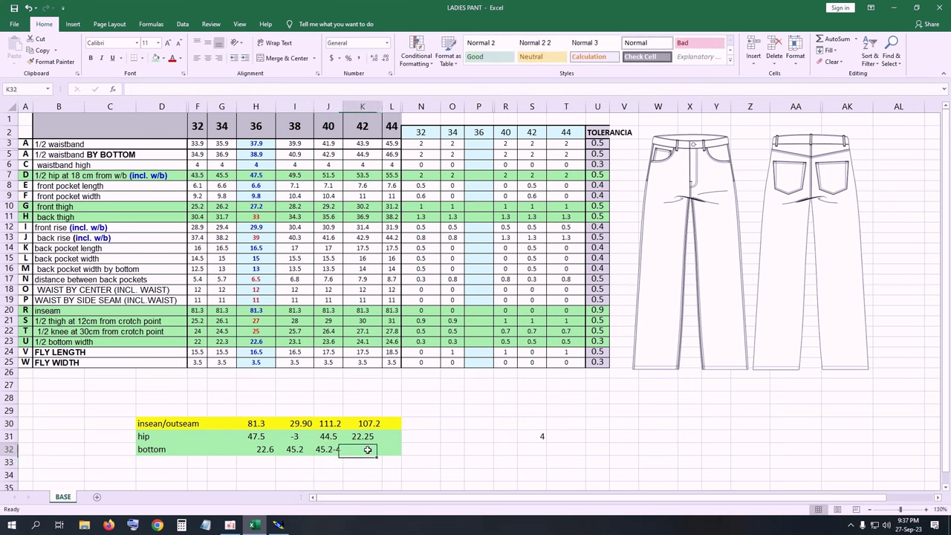
double_click(368, 450)
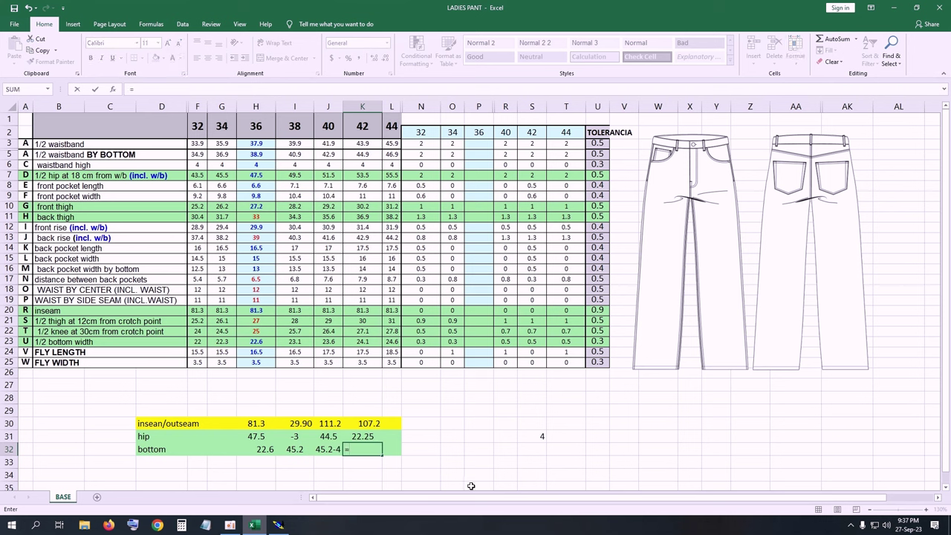
left_click(298, 451)
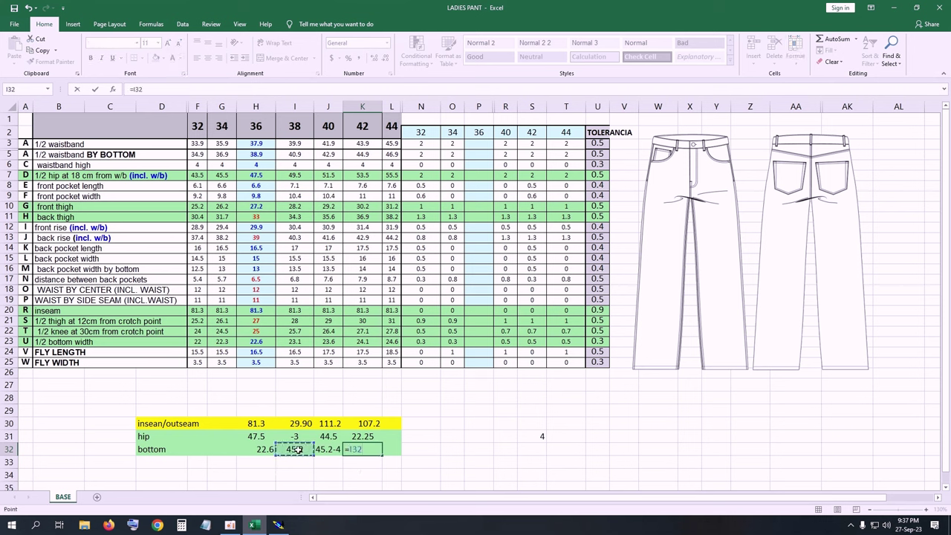
type("-4")
key("Return")
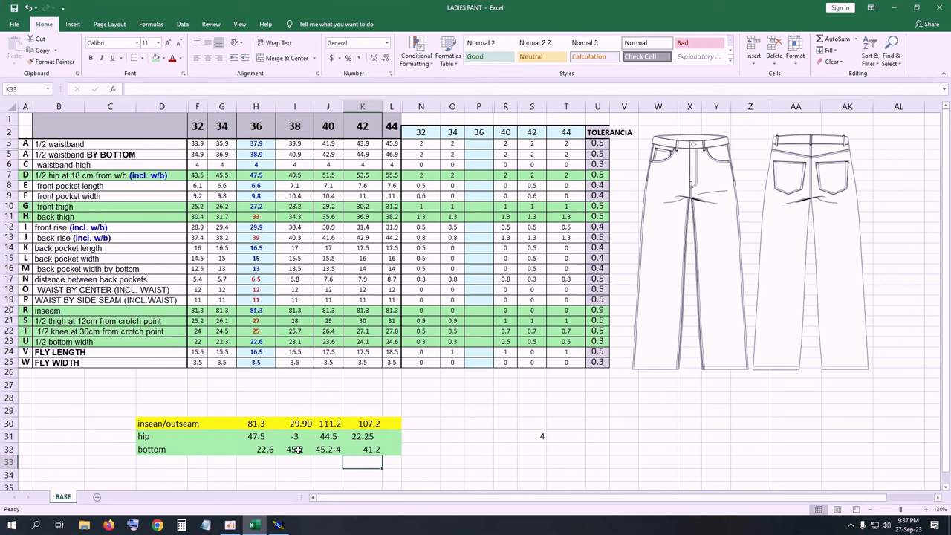
left_click(359, 451)
Step: Enter the formula =K32/4 in cell N32 to get a quarter of the reduced bottom width
left_click(409, 451)
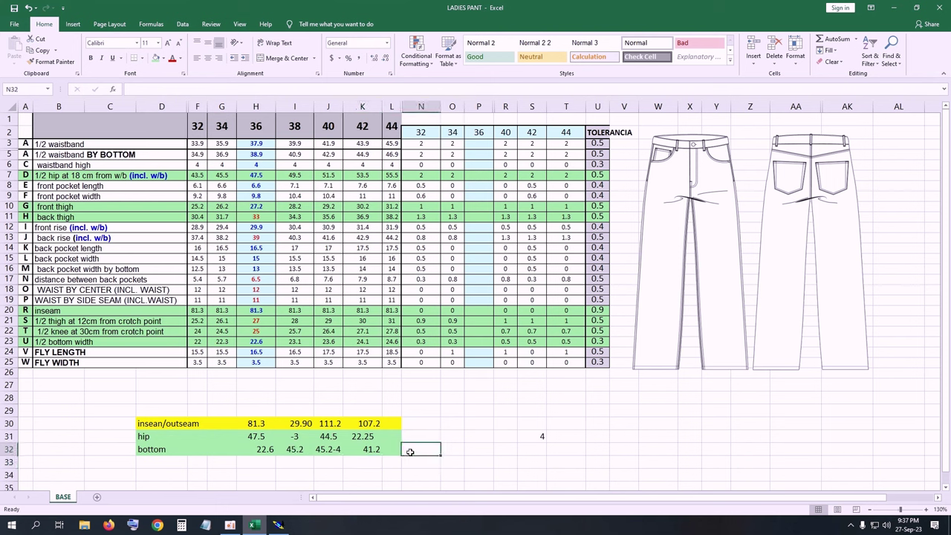
type("=")
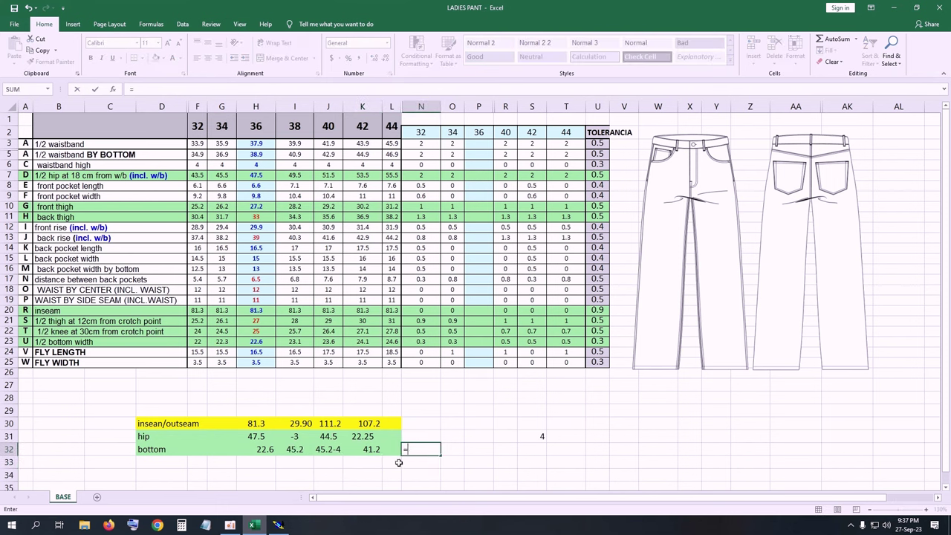
left_click(372, 450)
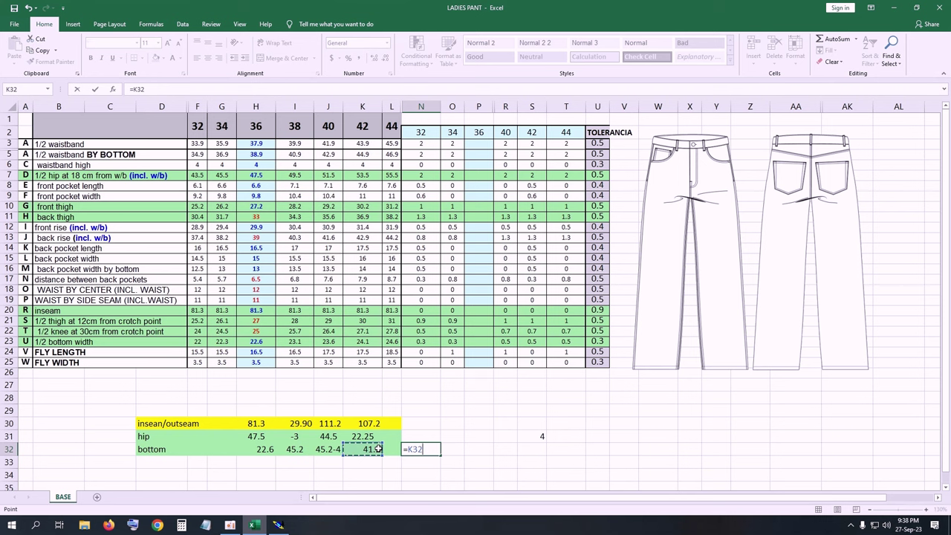
type("/4")
key("Return")
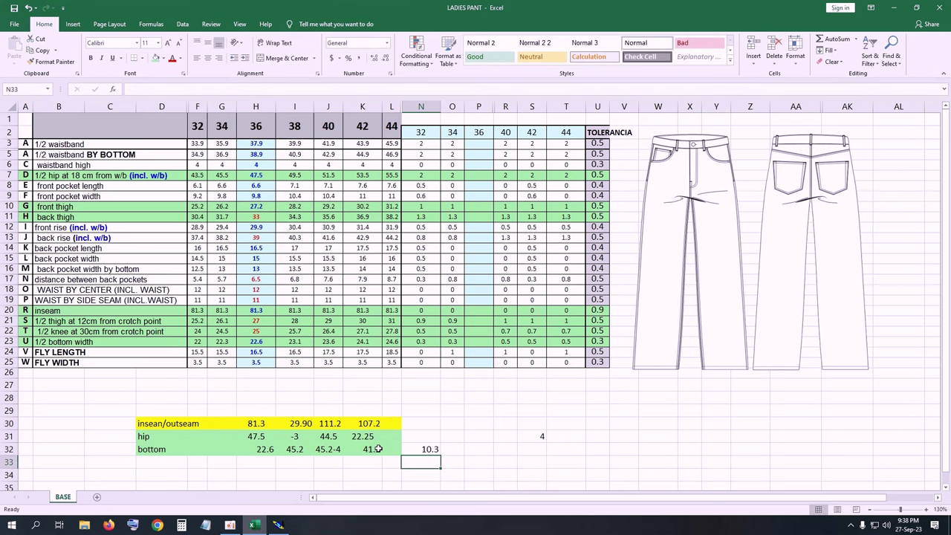
left_click(420, 449)
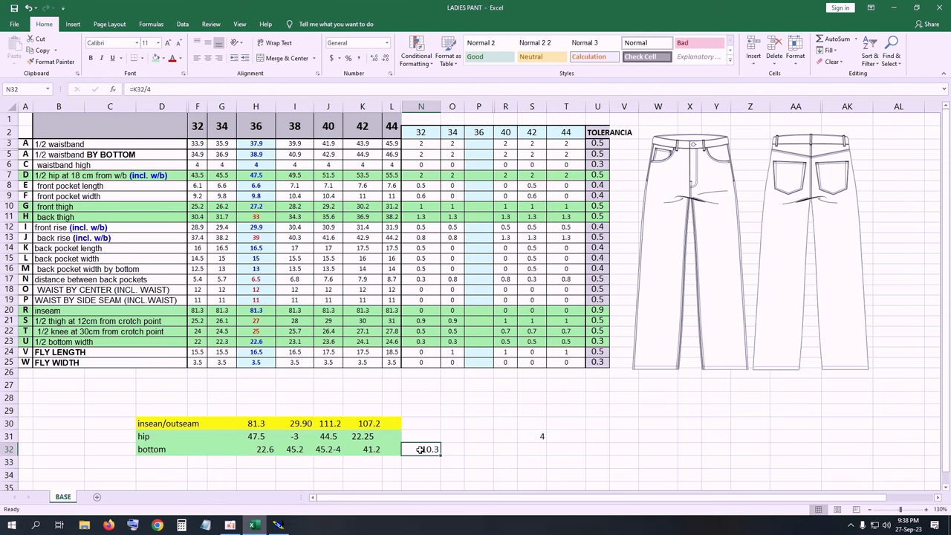
Step: Switch to Modaris and replace the old points on the hem line with developed points 10.30 cm on each side of the centre line
left_click(278, 524)
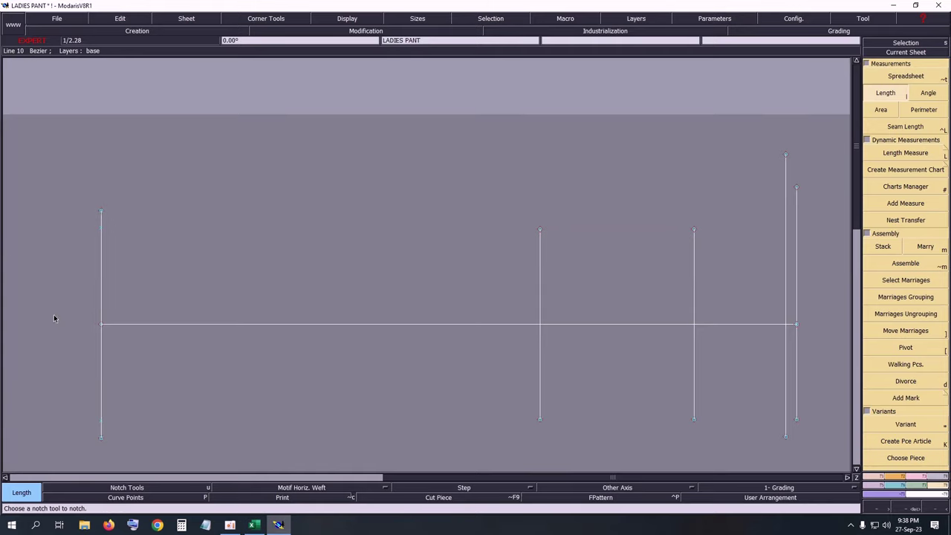
key("Delete")
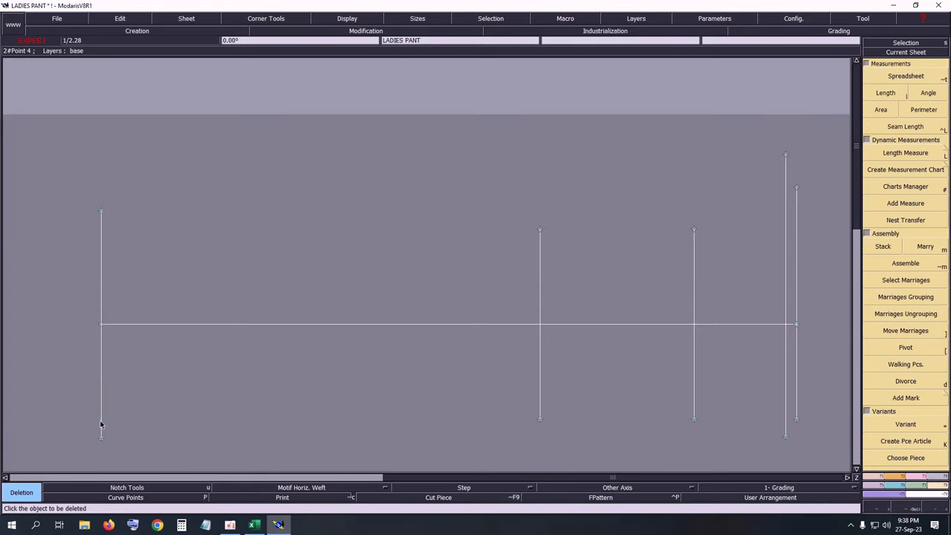
key("shift+d")
left_click(102, 325)
key("Down")
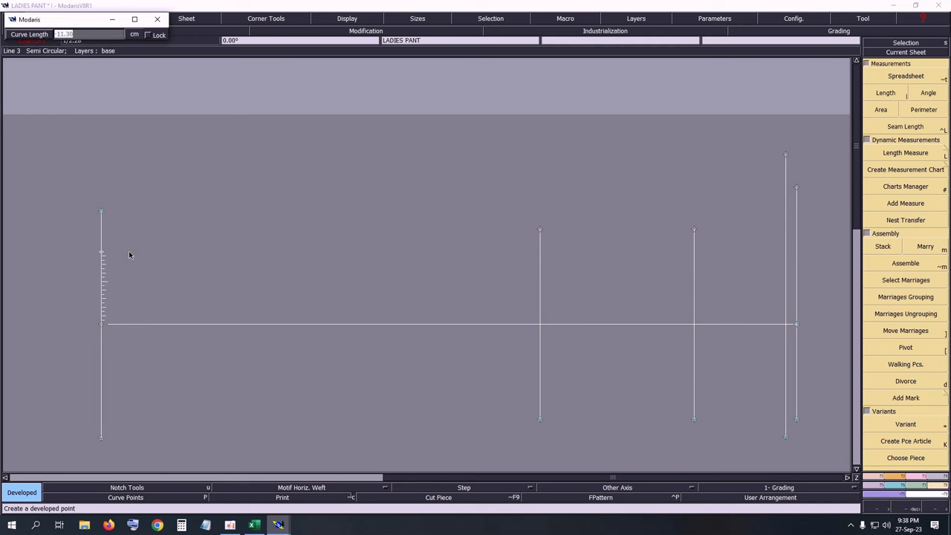
type("10")
key("Return")
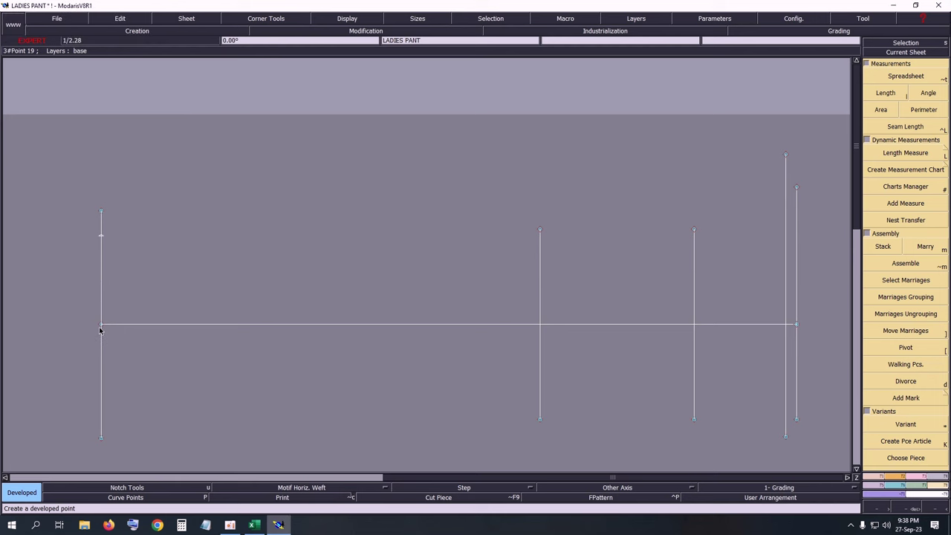
type("10.30")
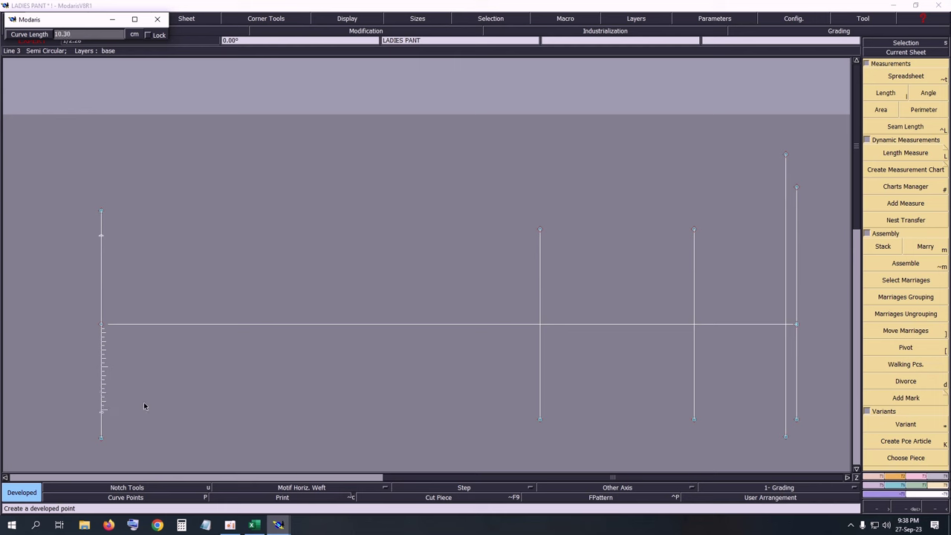
key("Return")
Step: Insert both developed points into the hem line and delete the line's original end points
key("i")
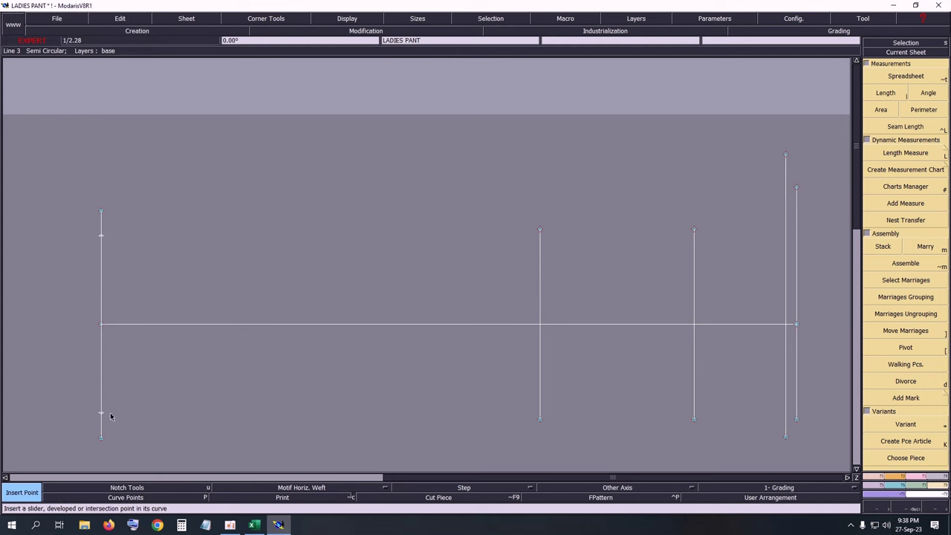
left_click(103, 414)
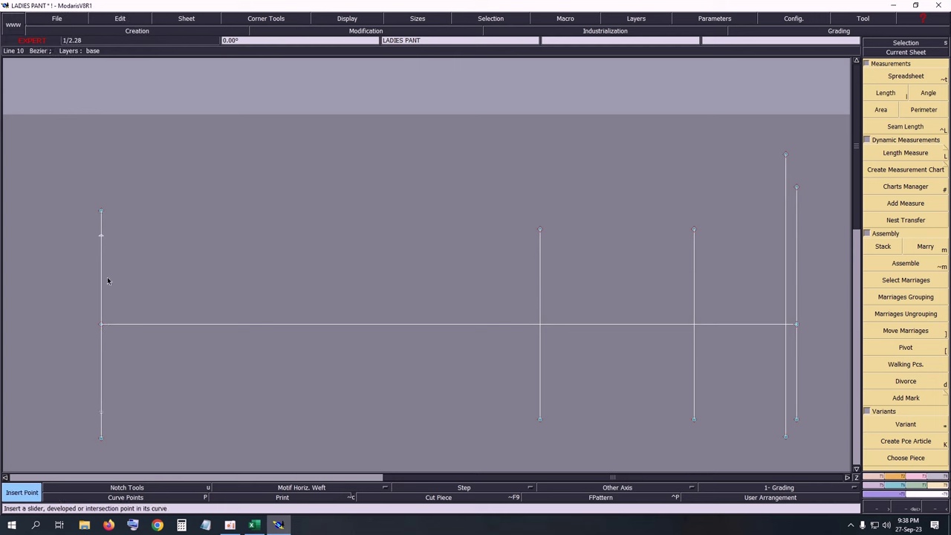
left_click(101, 239)
key("Delete")
left_click(102, 212)
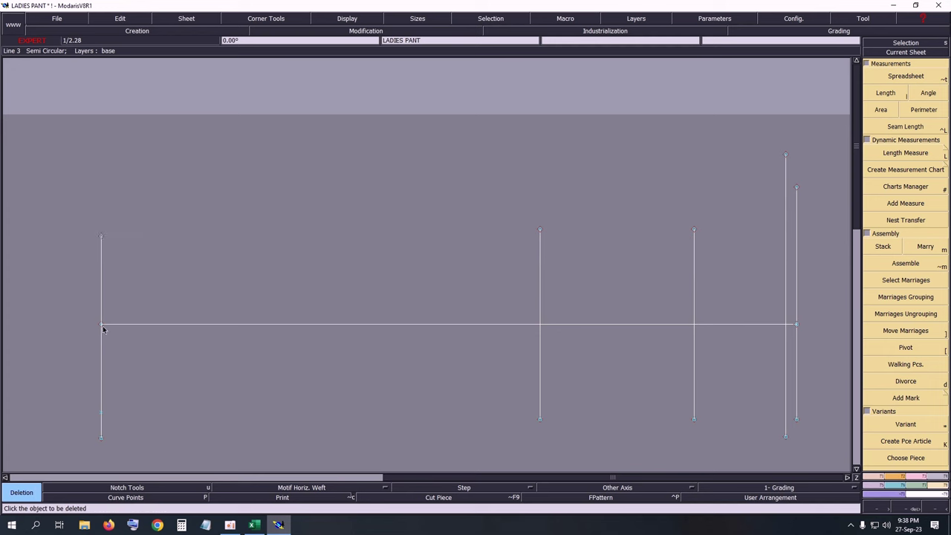
left_click(102, 439)
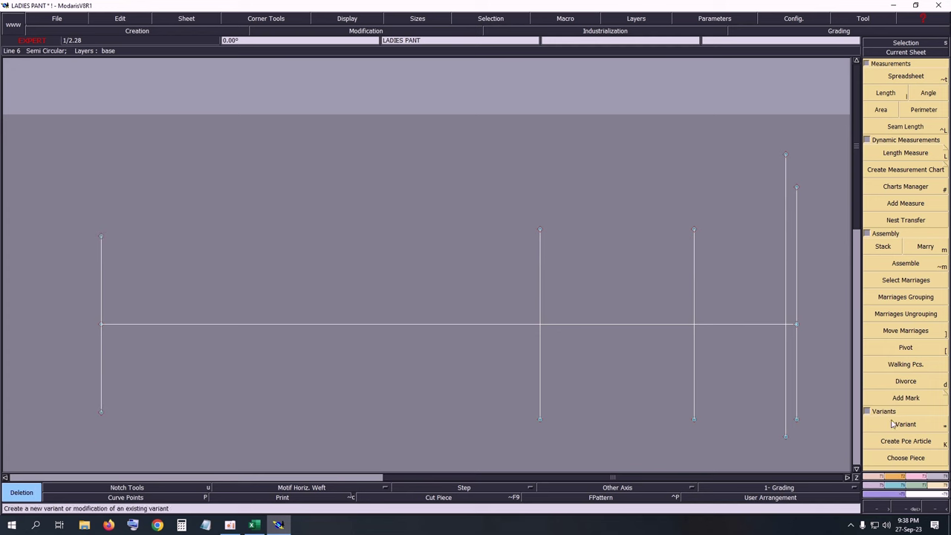
Step: Lengthen both ends of the hem line by 2 cm with Len.Str.Line
left_click(916, 476)
left_click(892, 168)
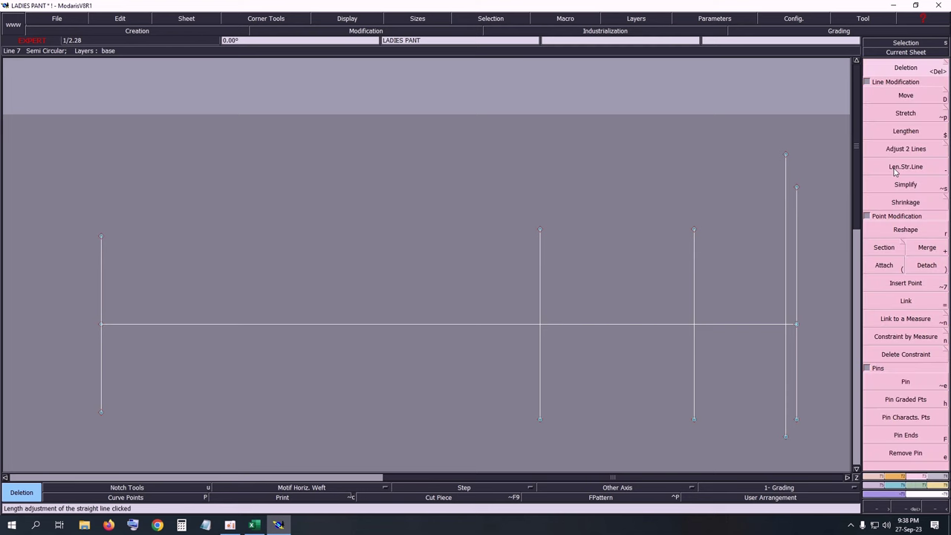
left_click(101, 238)
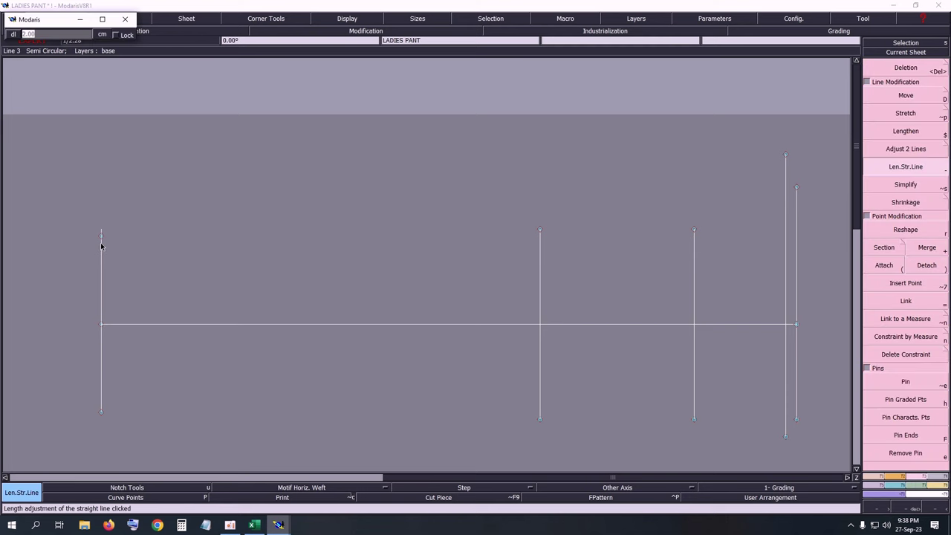
type("2")
key("Return")
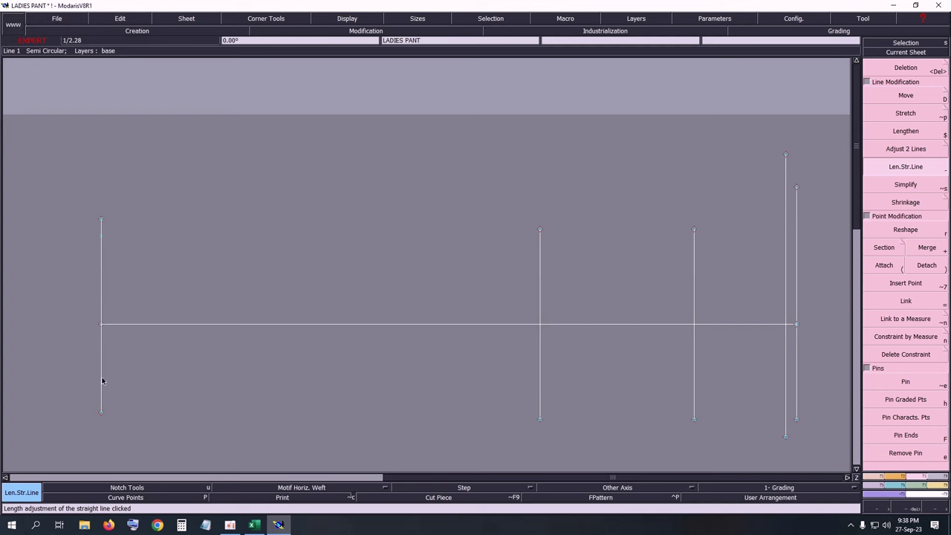
left_click(101, 402)
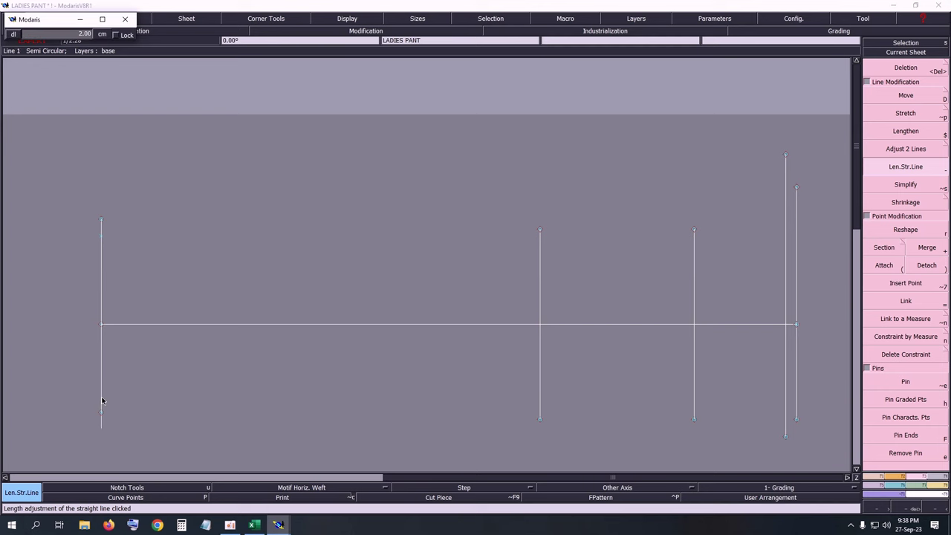
key("Return")
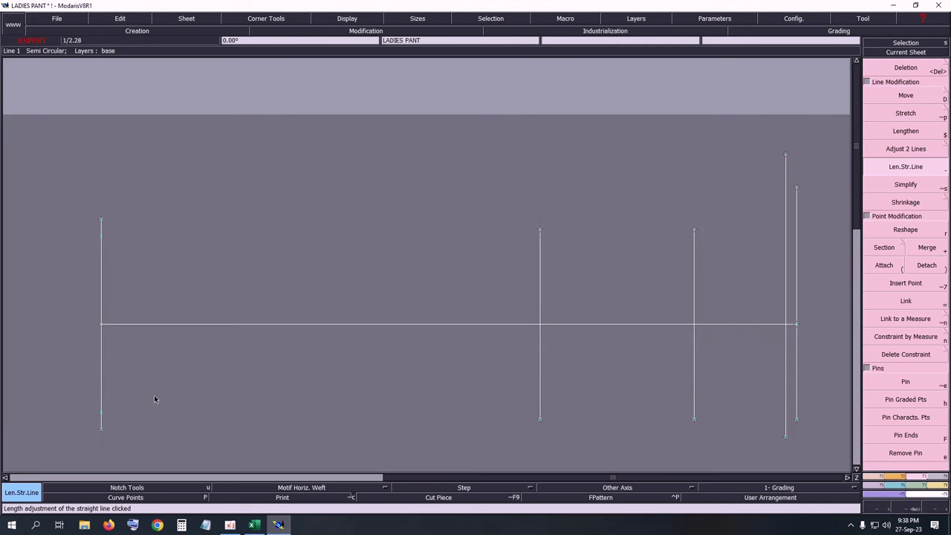
Step: Open the measurement spreadsheet, erase its table and move its window clear of the pattern lines
key("F7")
left_click(906, 76)
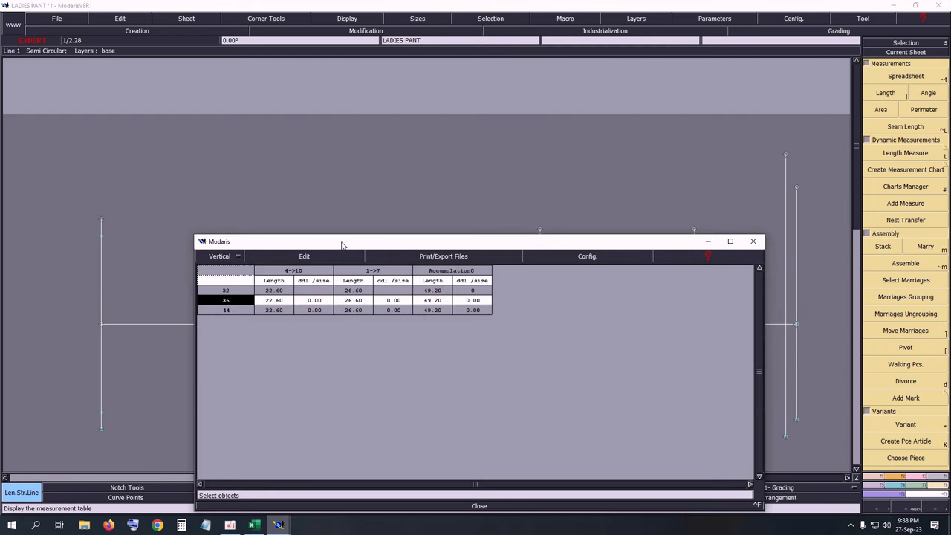
left_click(319, 256)
left_click(268, 307)
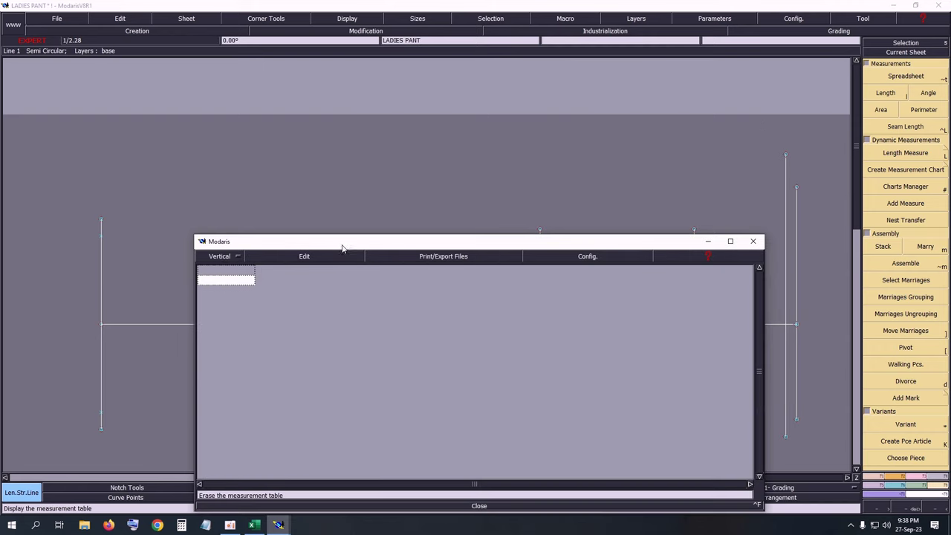
left_click_drag(343, 249, 200, 494)
Step: Measure the hem line with Length, between its two inner points and between its two outer end points
left_click(886, 93)
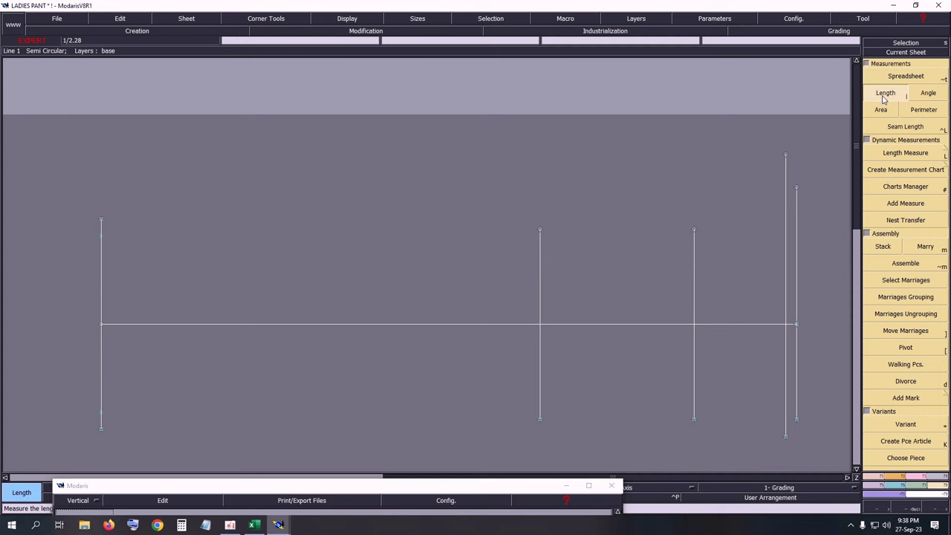
left_click(103, 418)
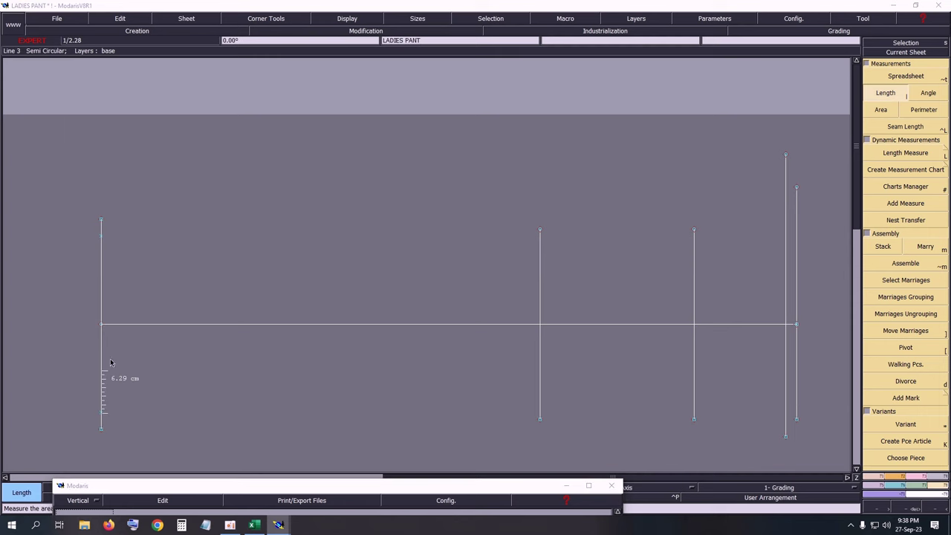
left_click(101, 237)
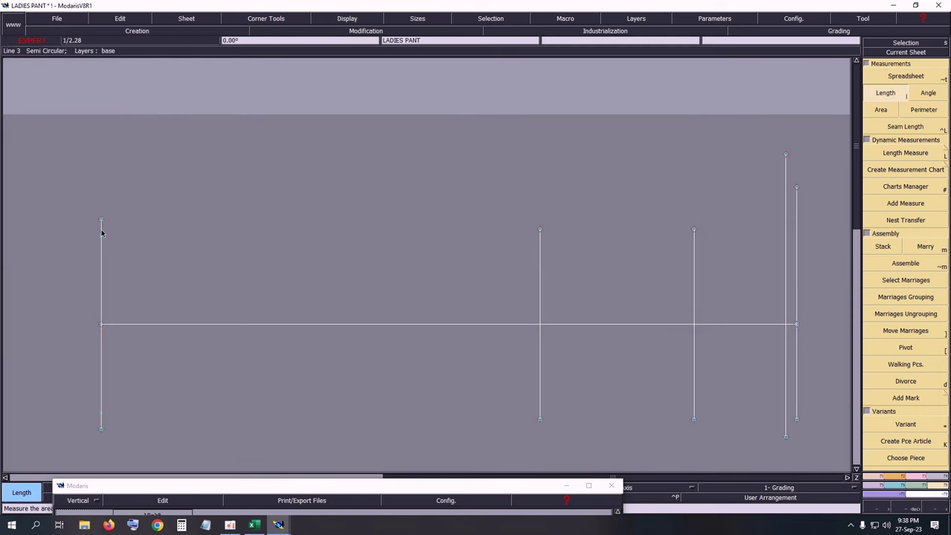
left_click(102, 223)
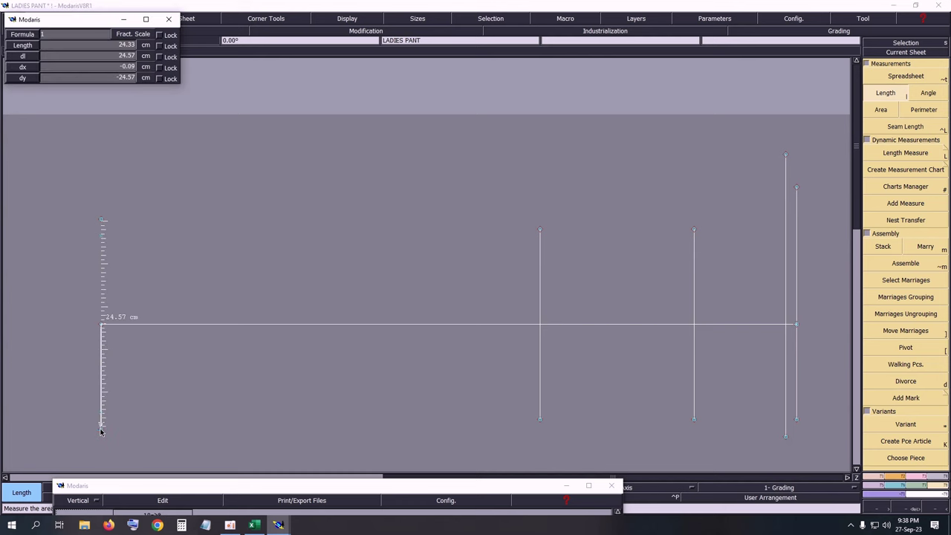
left_click(146, 387)
Step: Bring the measurement table back into full view and add an accumulation column for the two hem lengths
left_click_drag(191, 487, 220, 124)
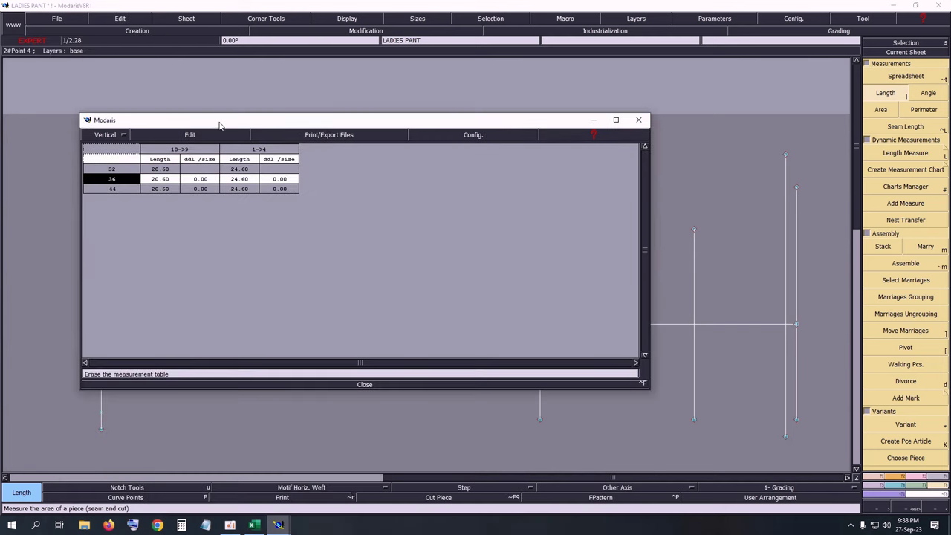
left_click(192, 136)
left_click(160, 166)
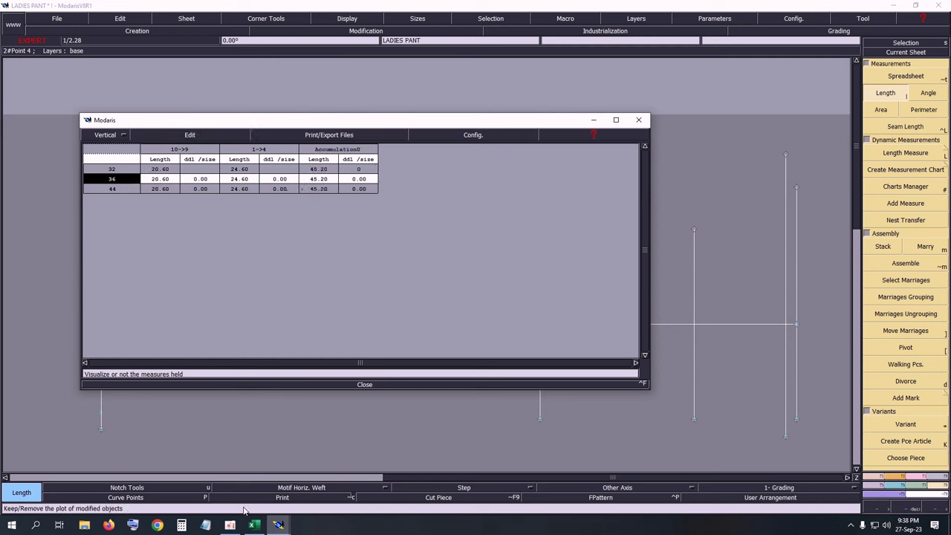
Step: Open the Calculator and divide the accumulated hem length of 45.2 by 2
left_click(181, 525)
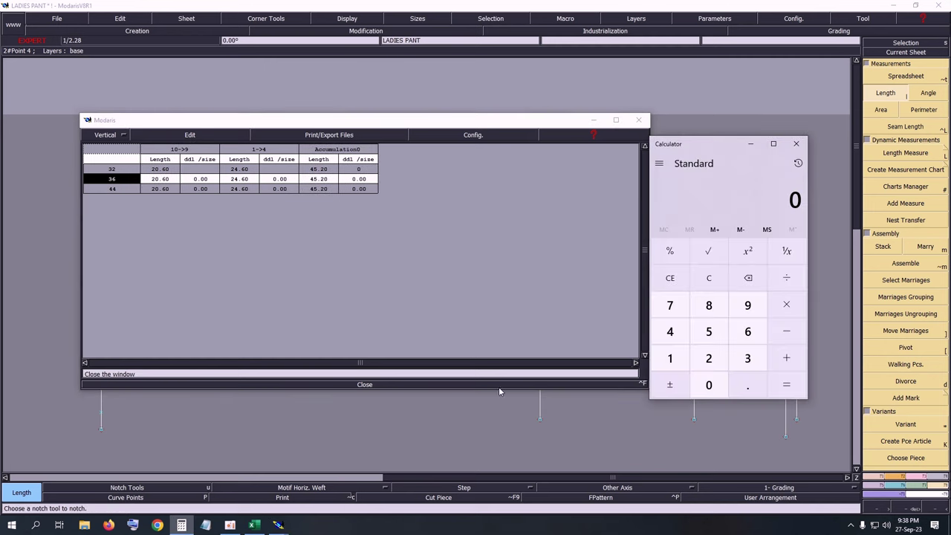
left_click(671, 335)
left_click(709, 332)
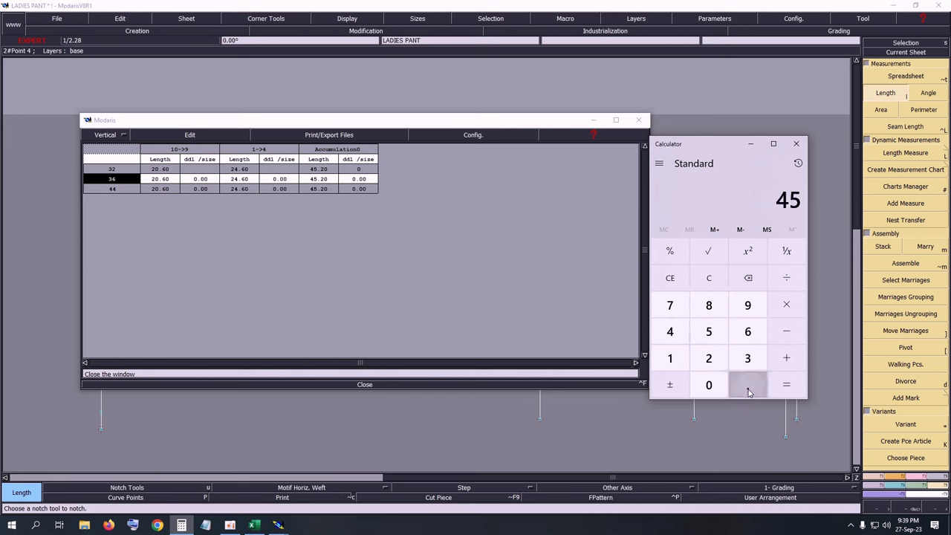
left_click(748, 385)
left_click(709, 360)
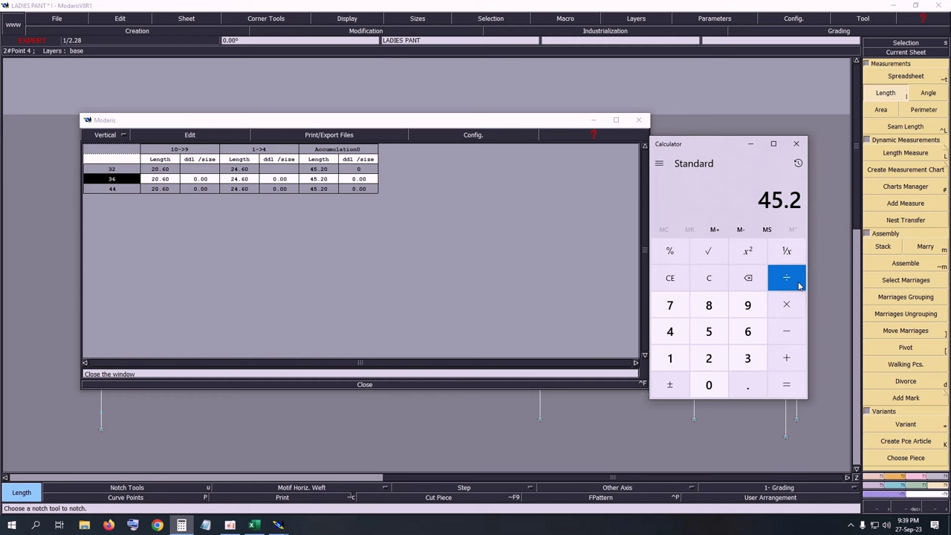
left_click(799, 284)
left_click(709, 359)
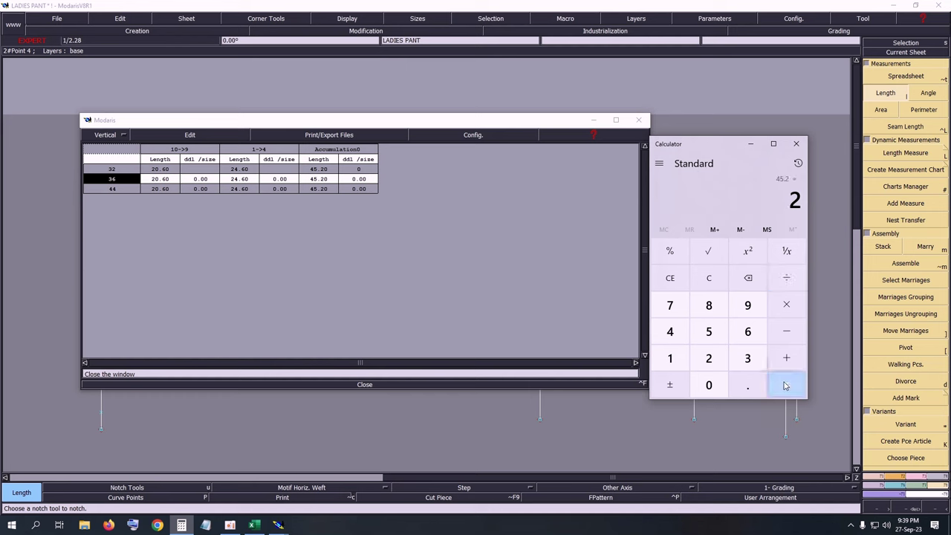
left_click(787, 385)
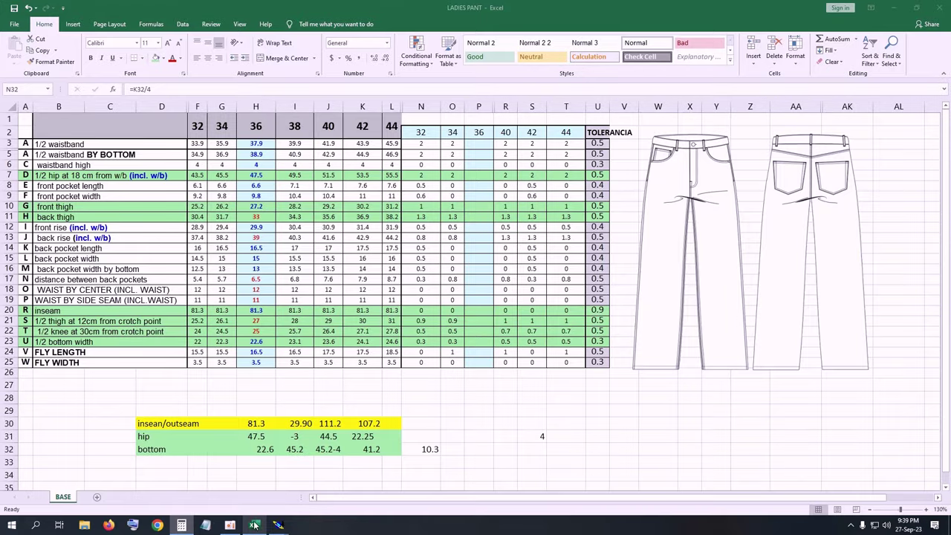
Step: Switch to the Excel size chart and review the size 36 bottom and knee widths and the bottom calculation row
left_click(253, 525)
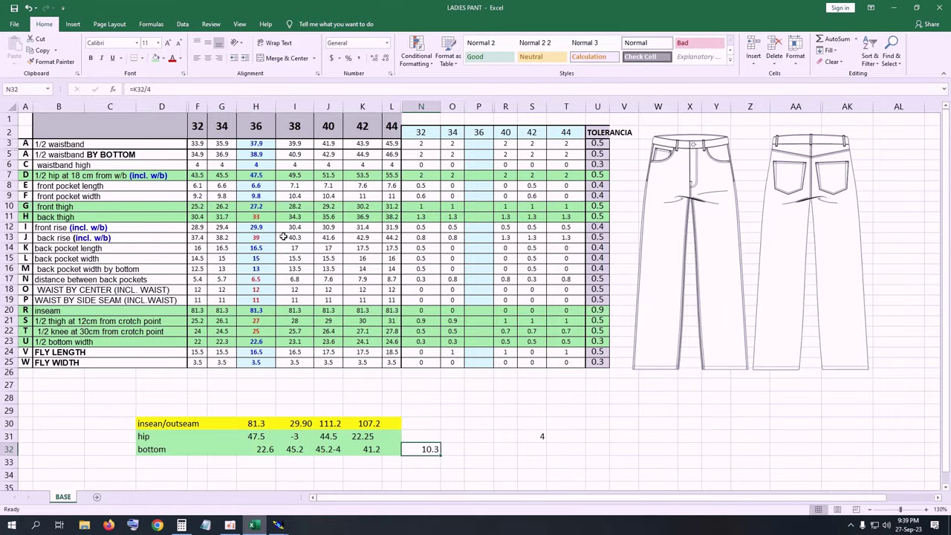
left_click(270, 341)
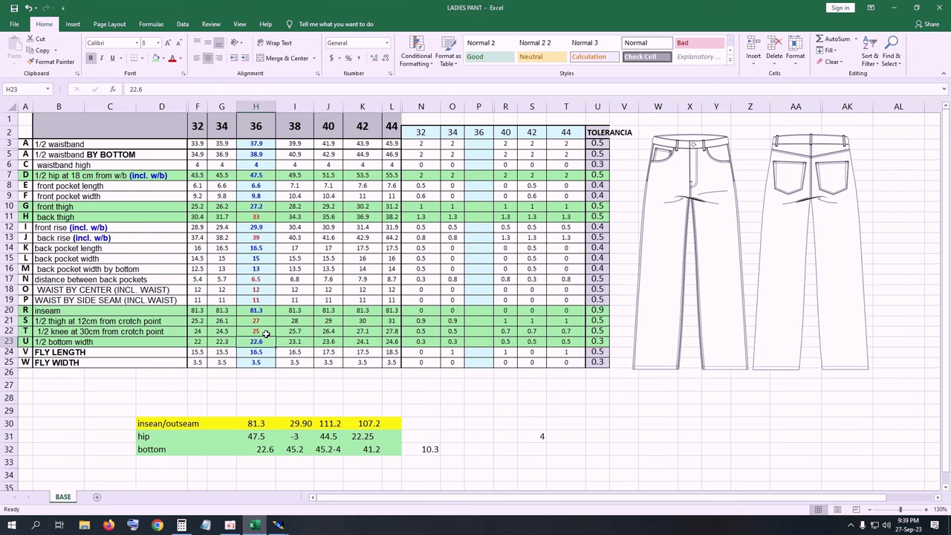
left_click(263, 330)
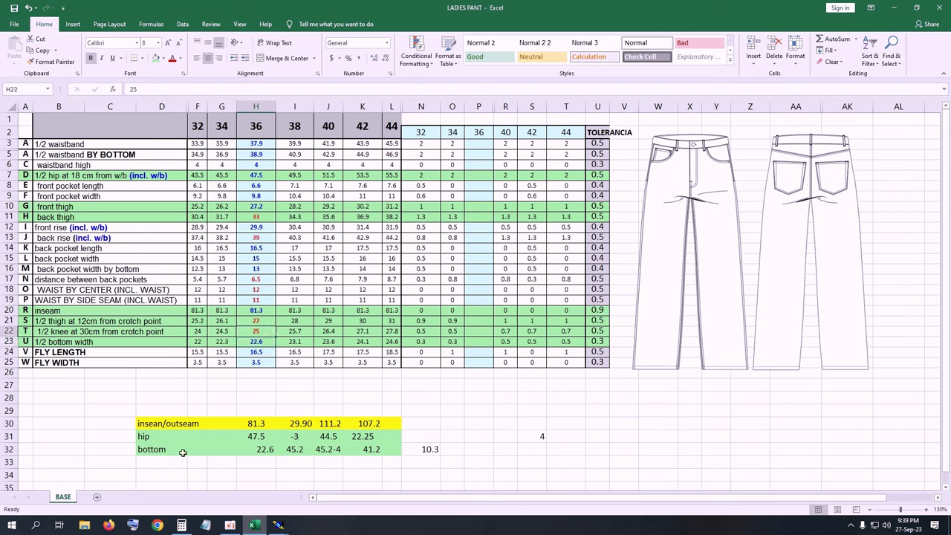
left_click_drag(166, 451, 425, 449)
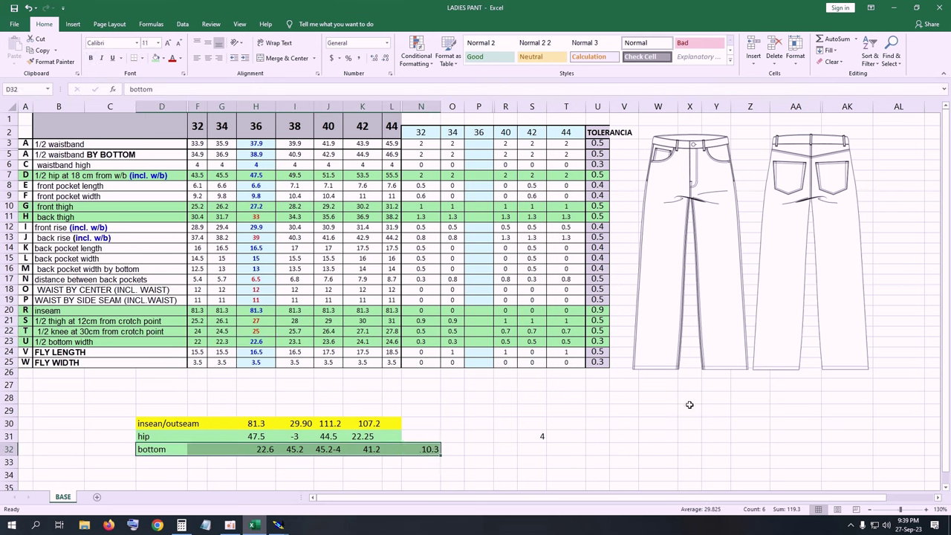
Step: Label a new calculation row "knee" in cell D29, directly above the insean/outseam row
left_click(165, 413)
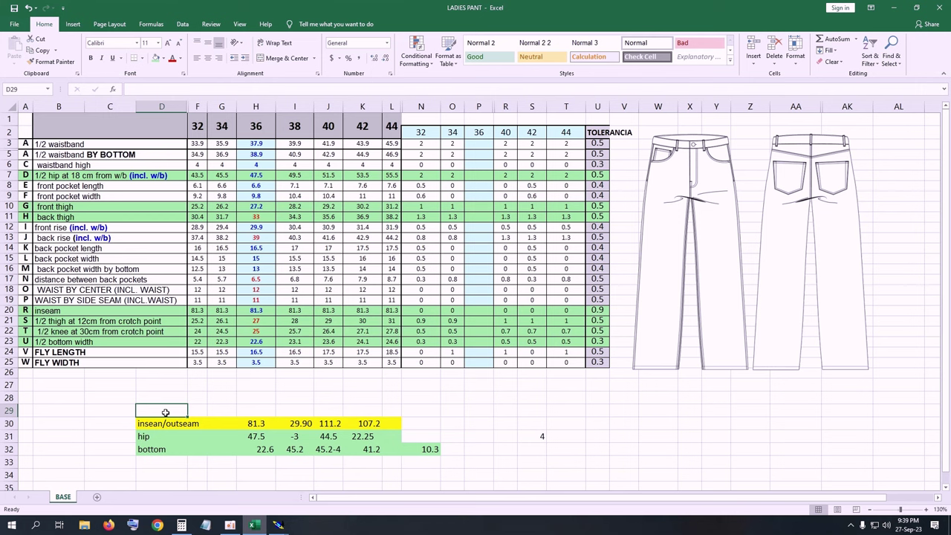
type("knee")
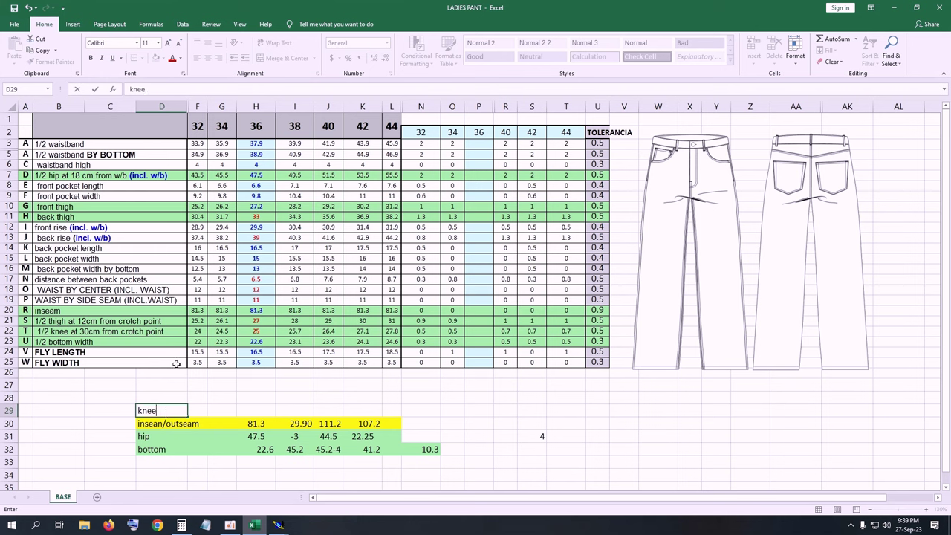
left_click(111, 331)
left_click(196, 411)
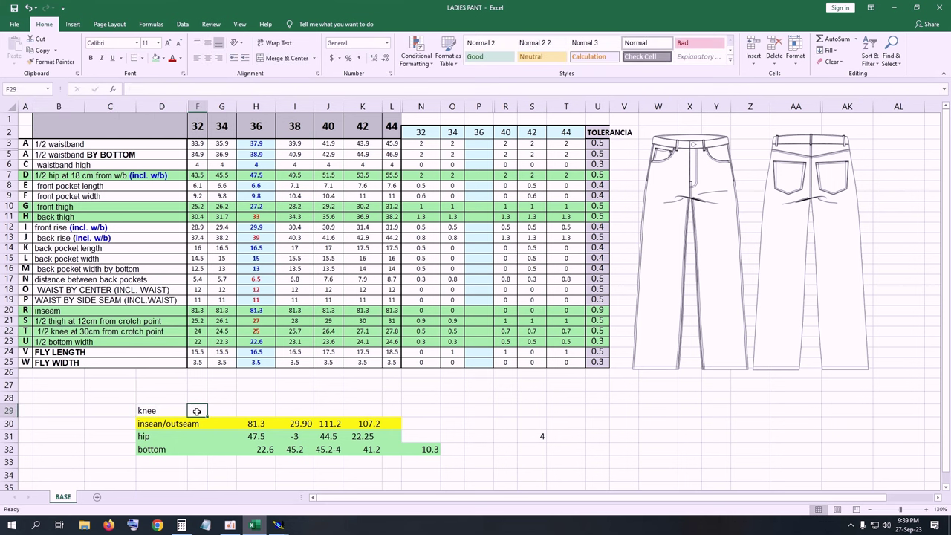
Step: Enter the size 36 half knee width of 25 in cell H29 and centre it
left_click(258, 409)
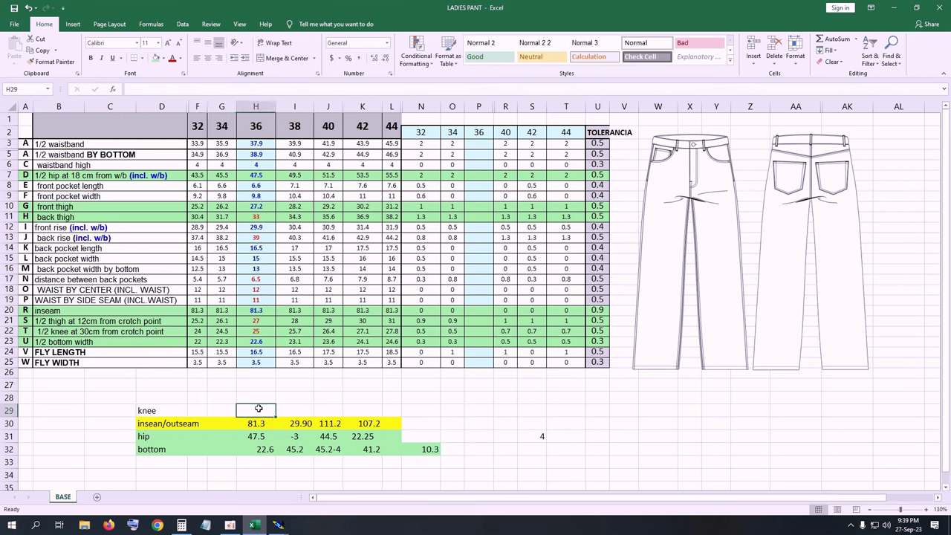
left_click(267, 321)
left_click(262, 332)
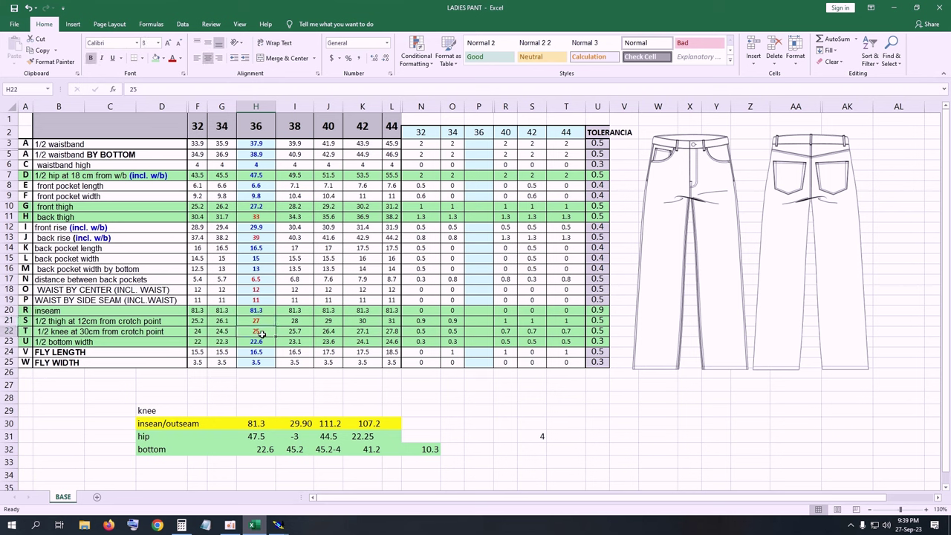
left_click(256, 411)
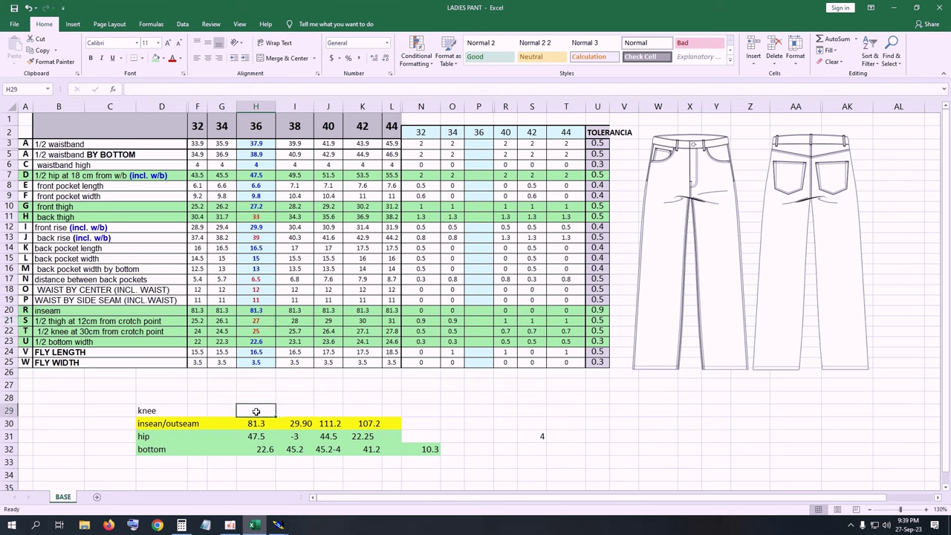
type("25")
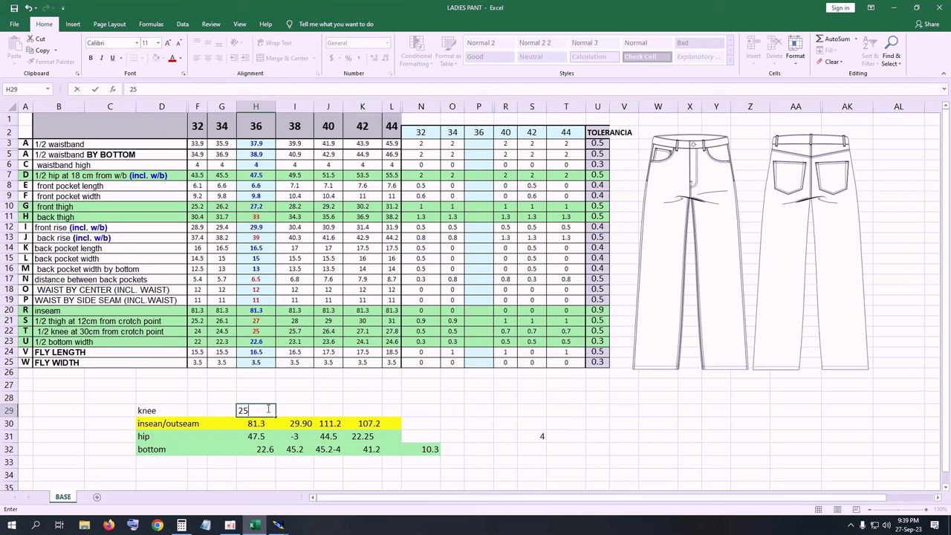
left_click(289, 412)
left_click(261, 411)
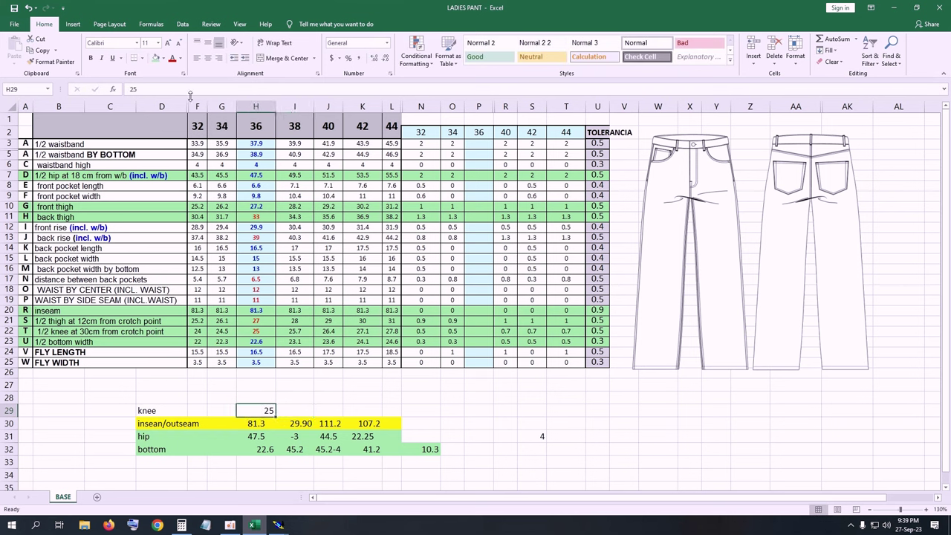
left_click(208, 58)
Step: Calculate the full knee width in cell I29 with =H29*2 and centre the result
left_click(296, 411)
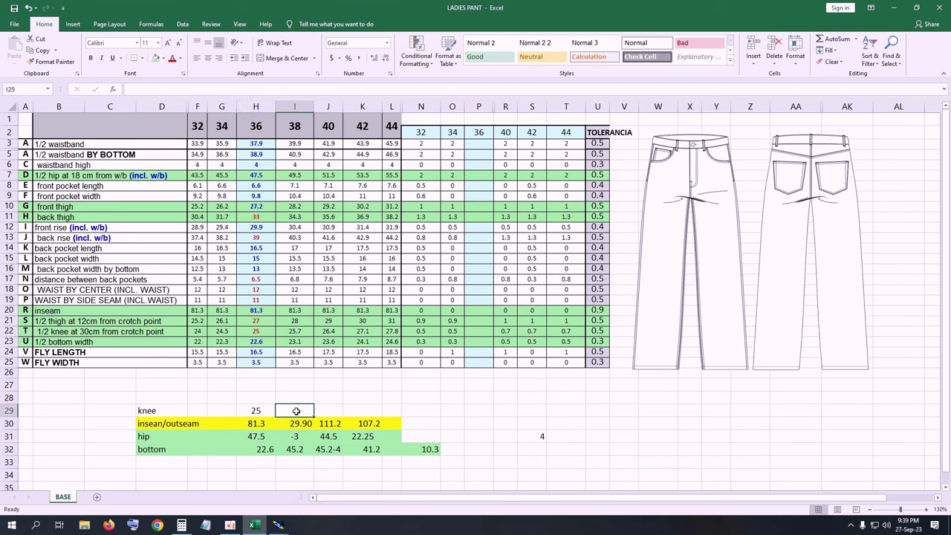
type("=")
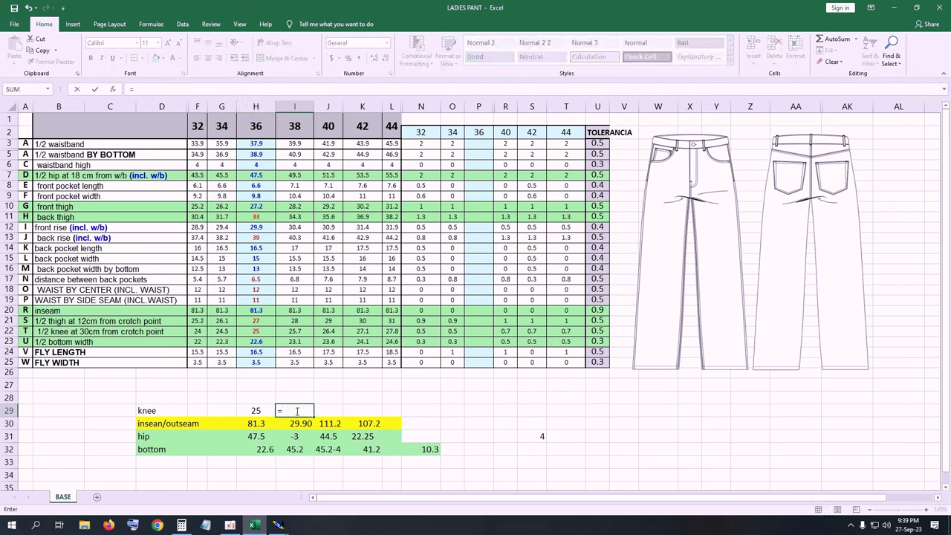
left_click(258, 410)
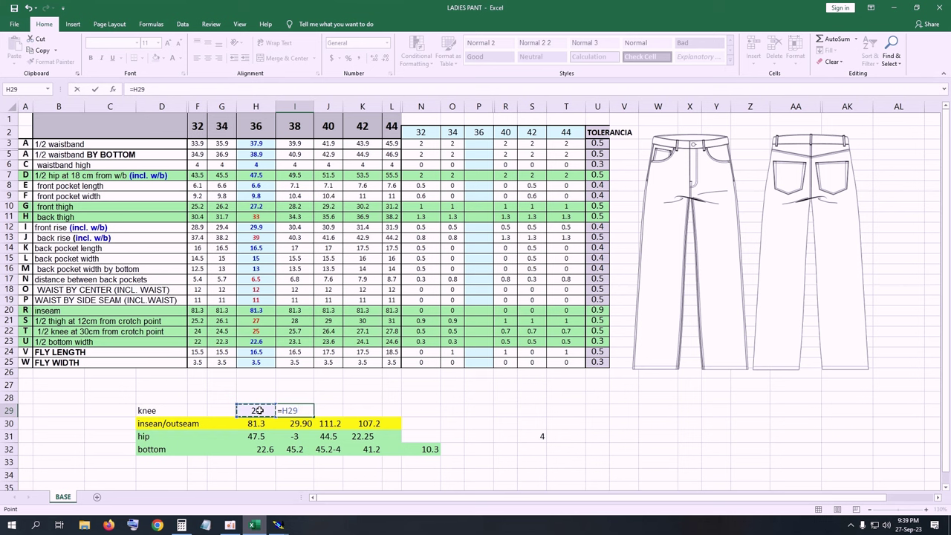
type("*2")
key("Return")
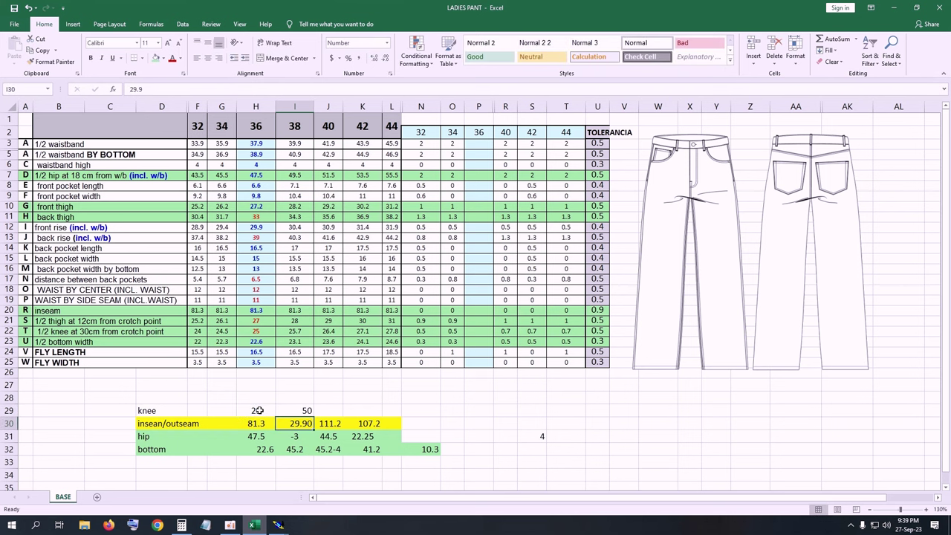
left_click(290, 410)
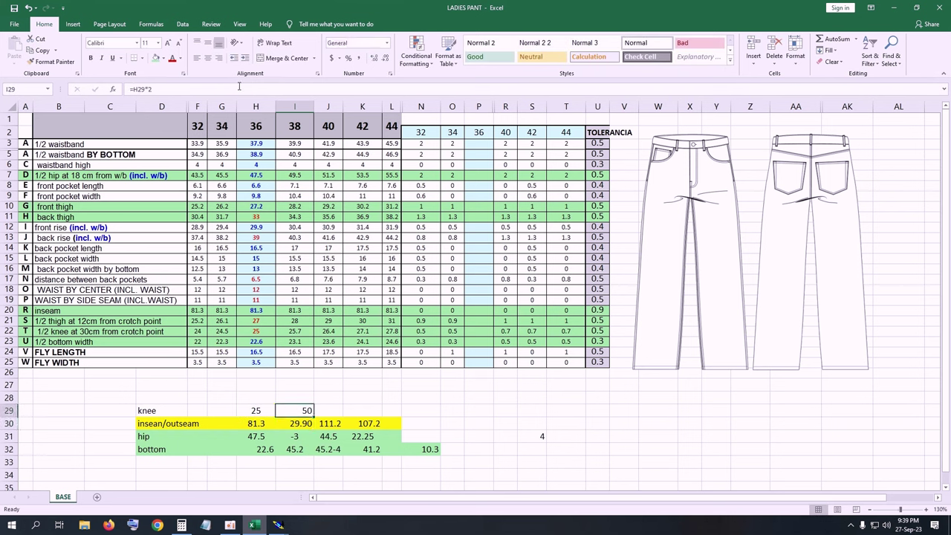
left_click(208, 59)
Step: Subtract 4 from the full knee width in cell J29 with =I29-4 and centre the result
left_click(336, 411)
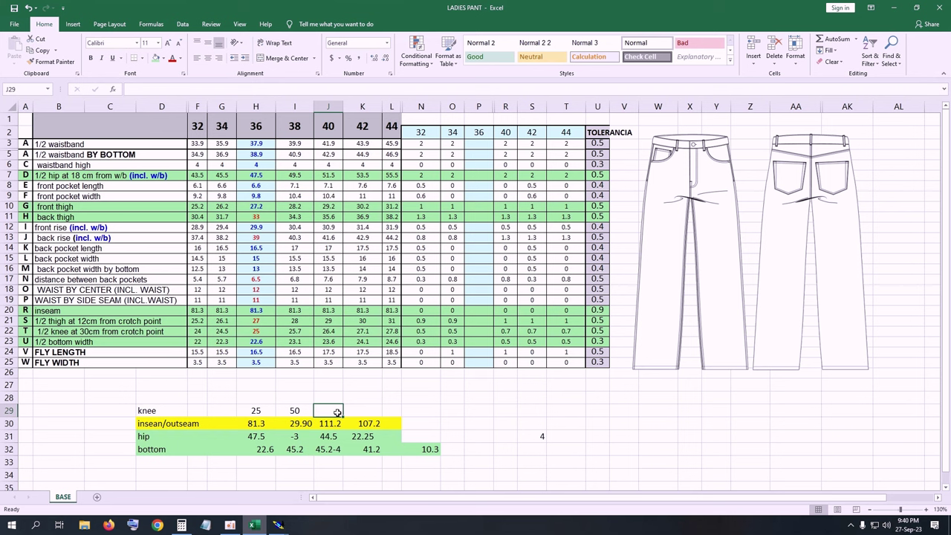
type("=")
left_click(295, 411)
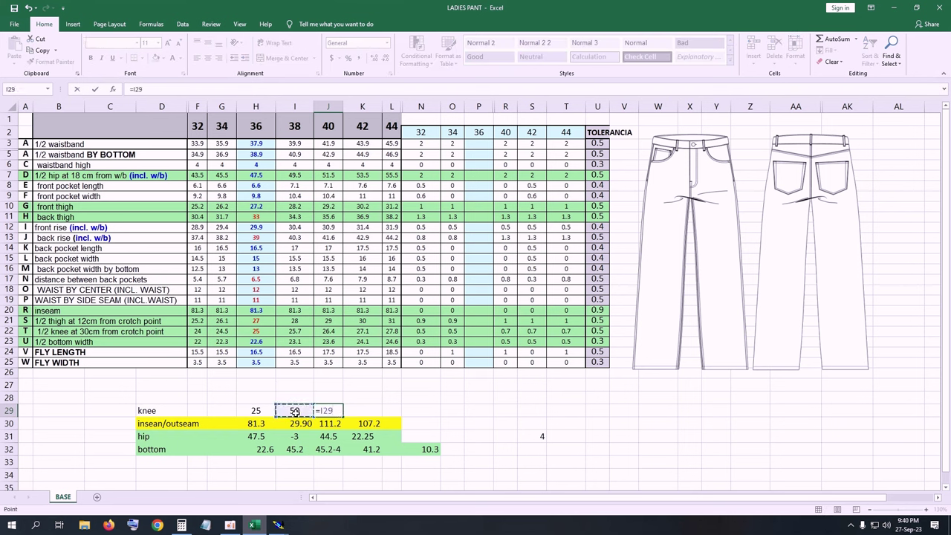
type("-4")
key("Return")
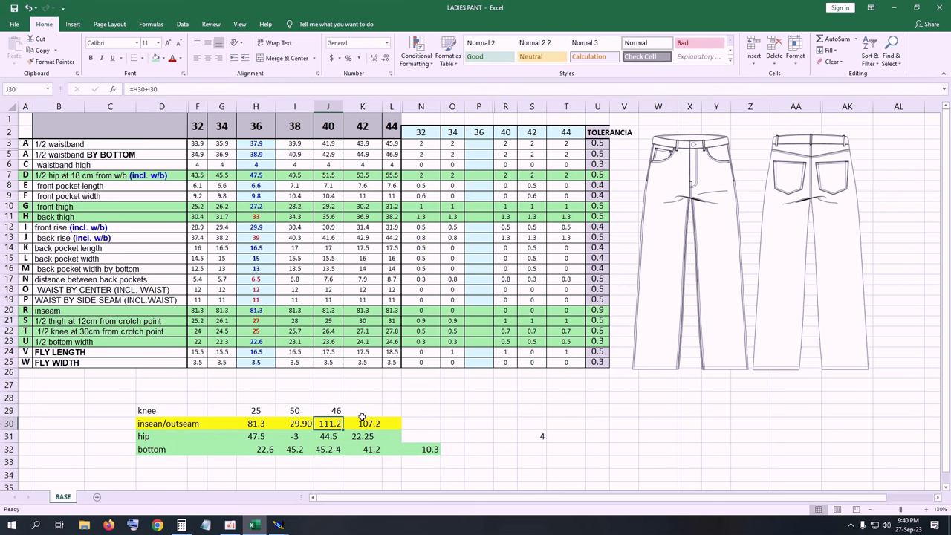
left_click(337, 410)
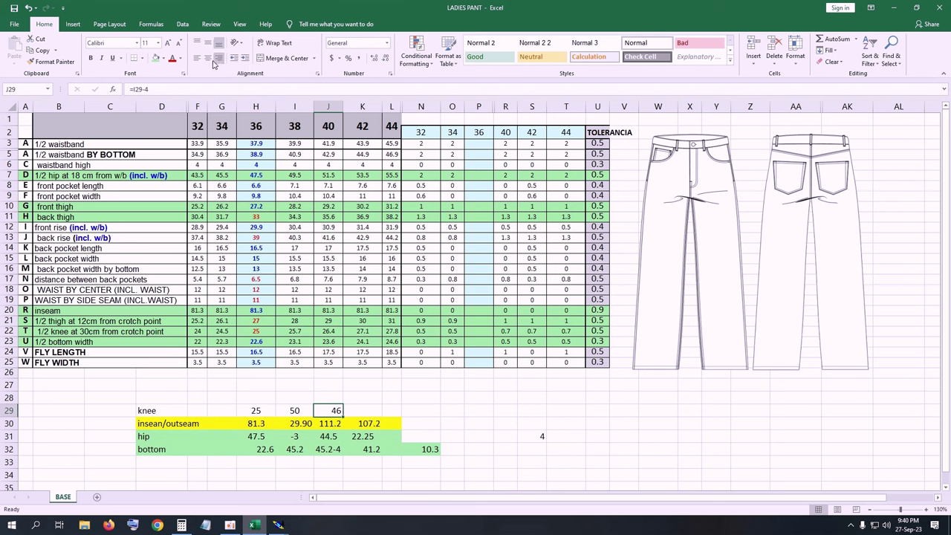
Step: Calculate a quarter of the reduced knee width in cell K29 with =46/4
left_click(359, 408)
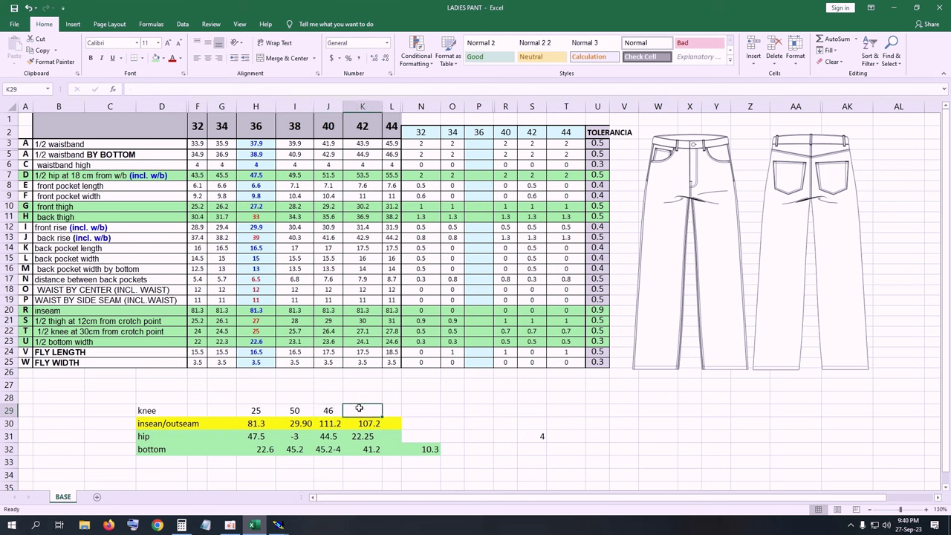
type("=")
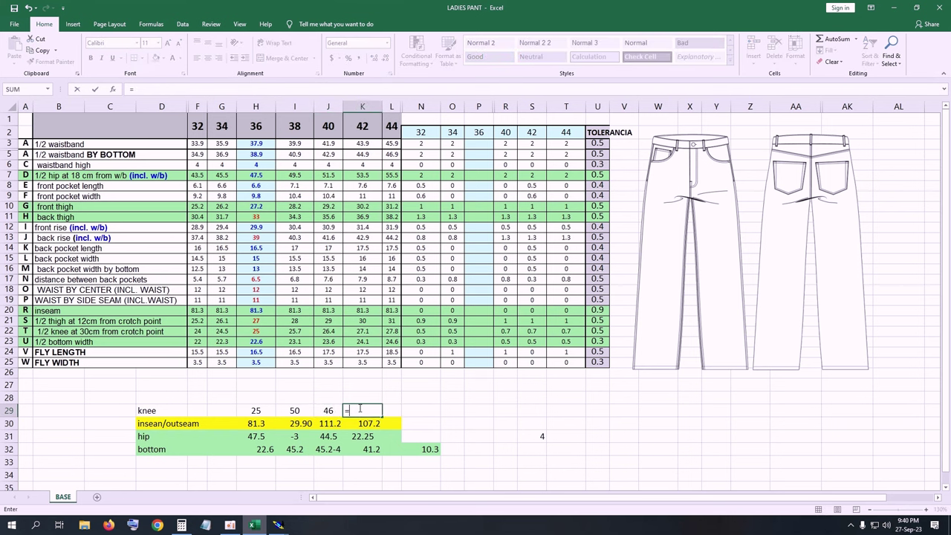
type("46/4")
key("Return")
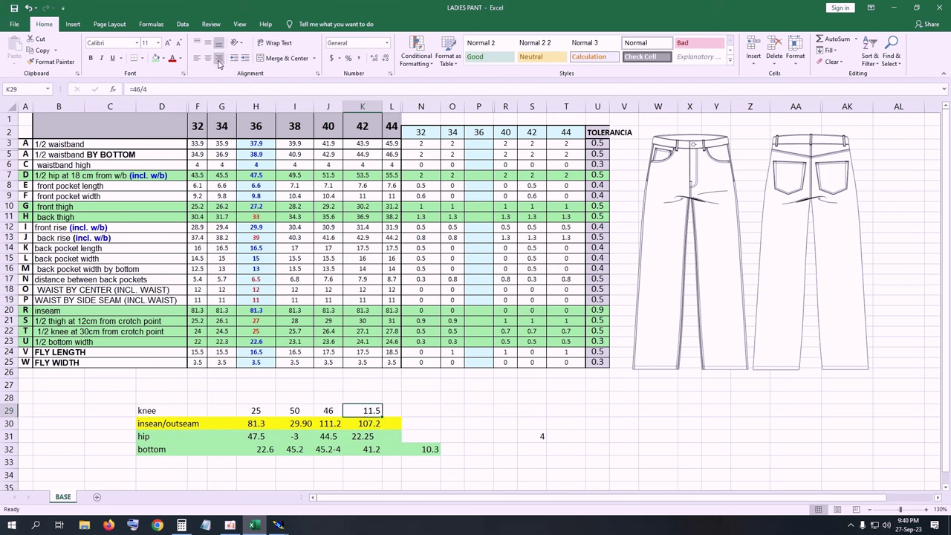
Step: Centre the value in cell K29 and fill the knee row D29:K29 with green
left_click(207, 58)
left_click_drag(148, 411, 375, 411)
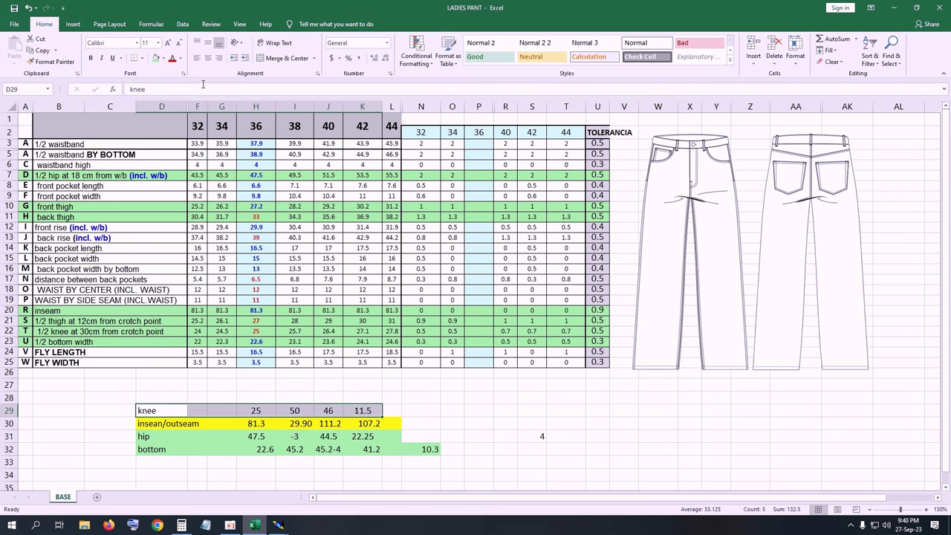
left_click(156, 58)
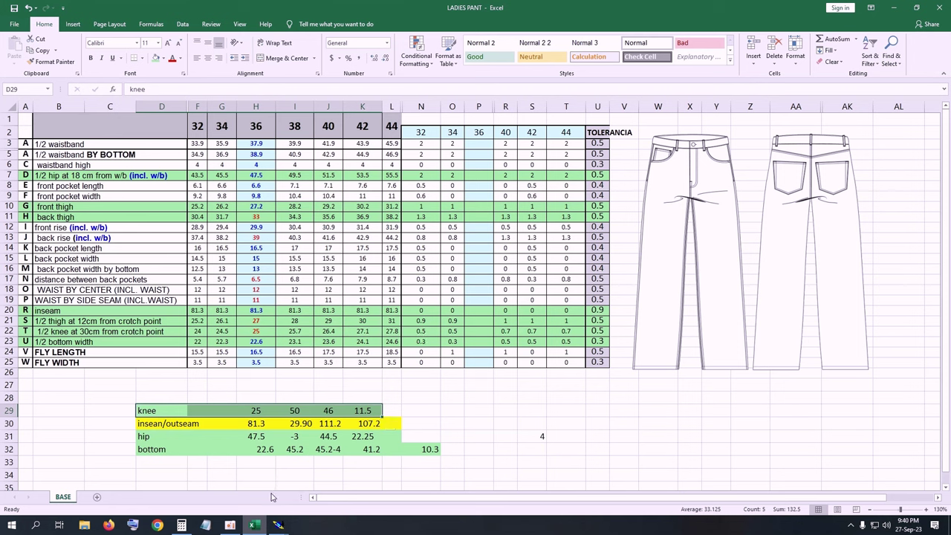
Step: Check the quarter knee width on the Calculator as 25 × 2, minus 4, divided by 4
left_click(181, 525)
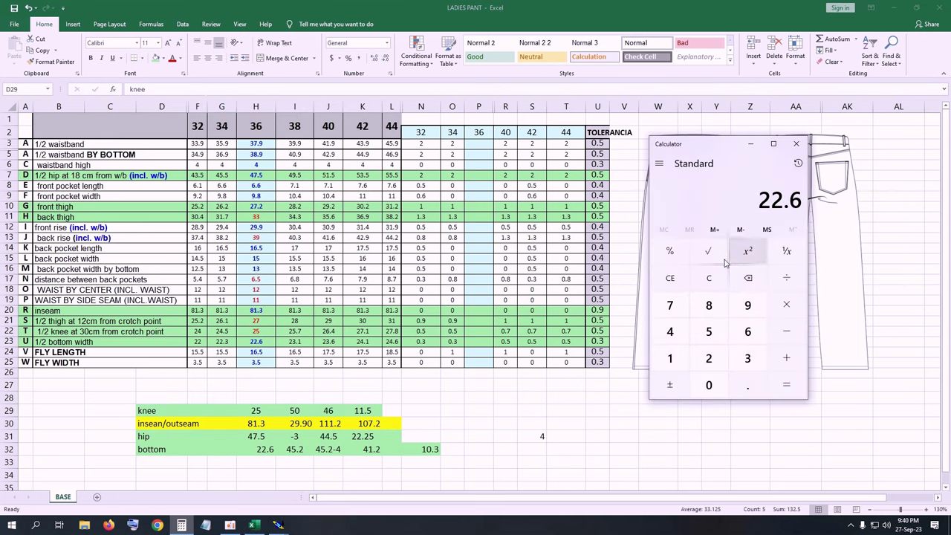
left_click(709, 280)
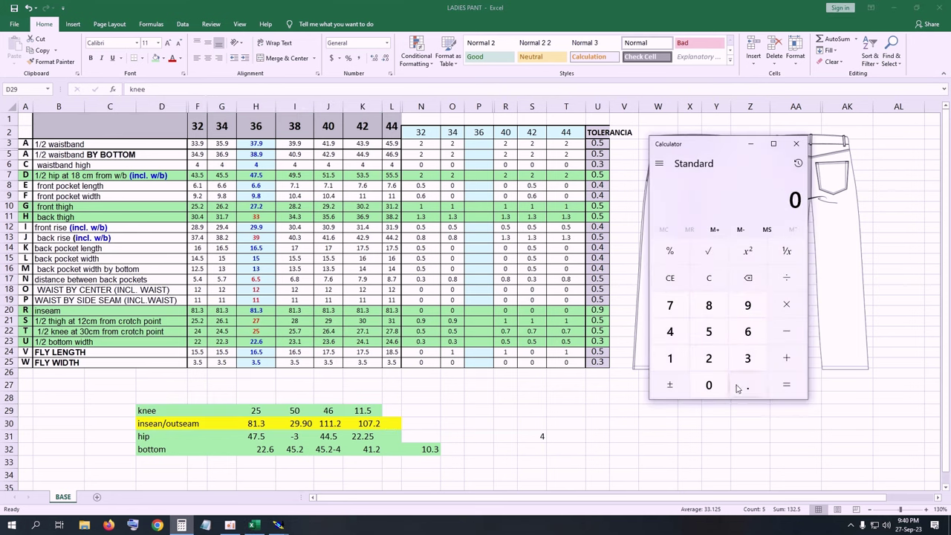
left_click(712, 360)
left_click(709, 335)
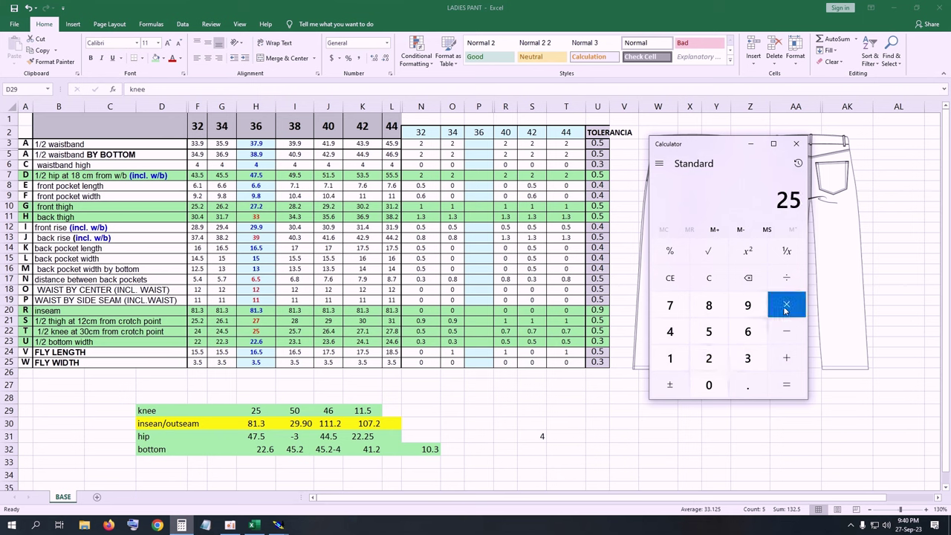
left_click(786, 305)
left_click(711, 359)
left_click(787, 384)
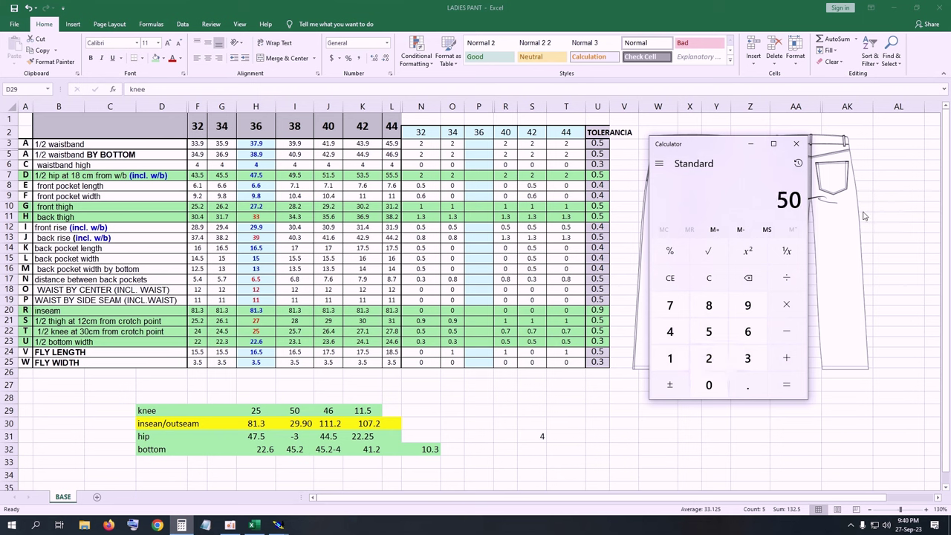
left_click(669, 335)
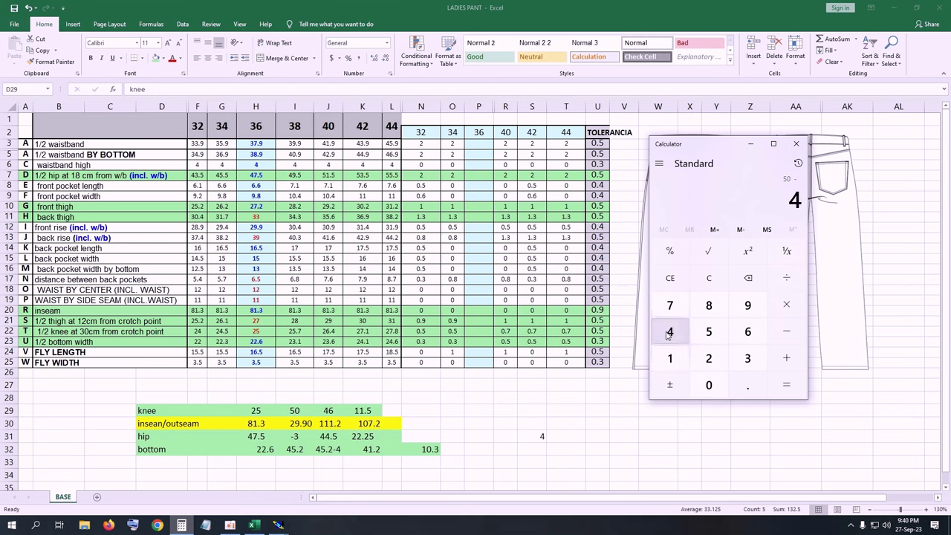
left_click(792, 391)
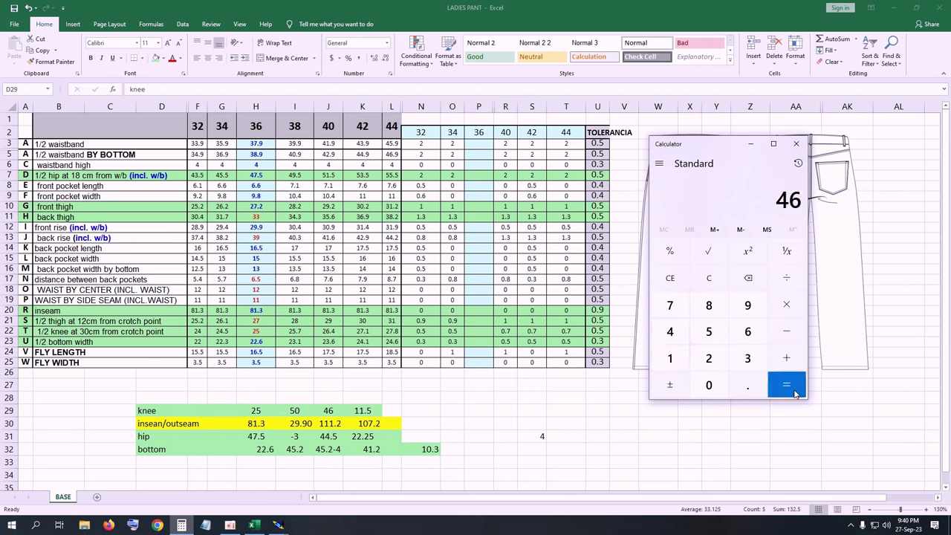
left_click(783, 287)
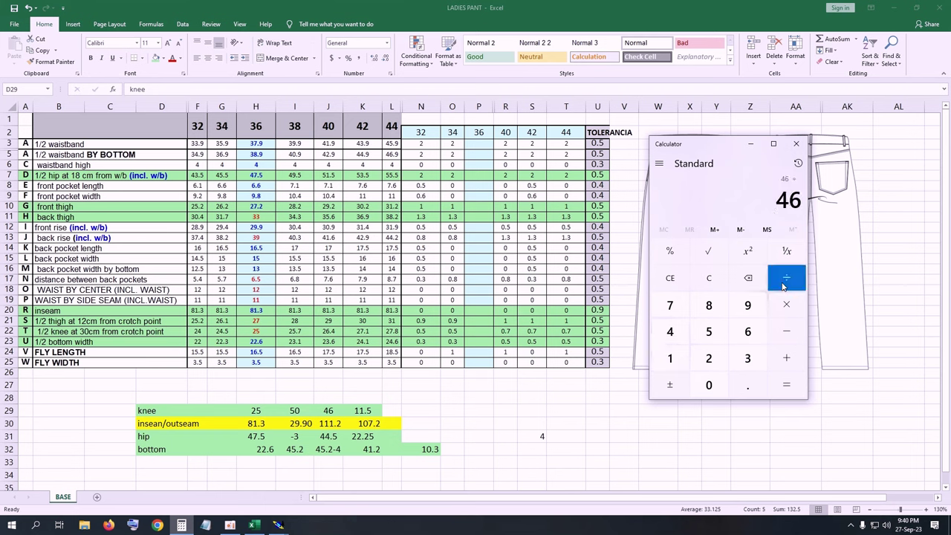
left_click(670, 331)
left_click(787, 385)
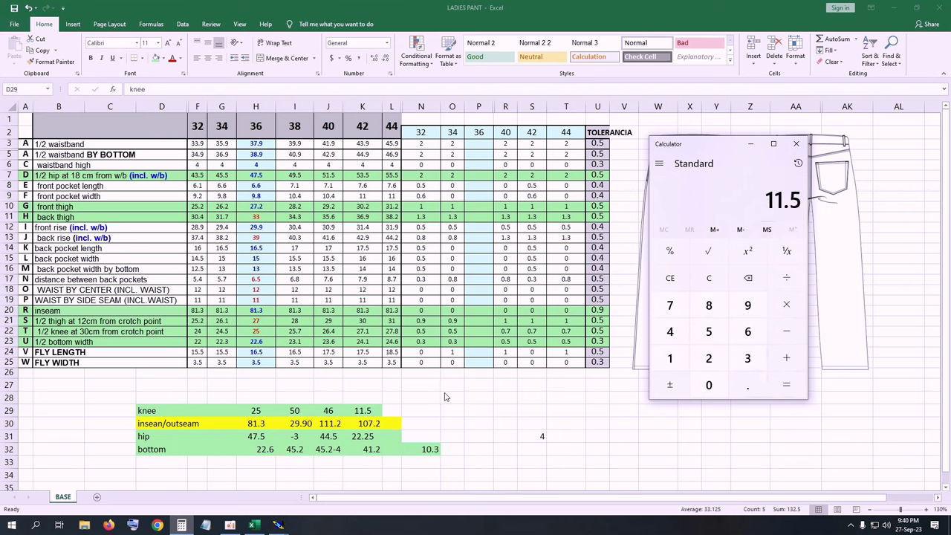
Step: Switch to the LADIES PANT window in Modaris and close the measurement table
left_click(279, 525)
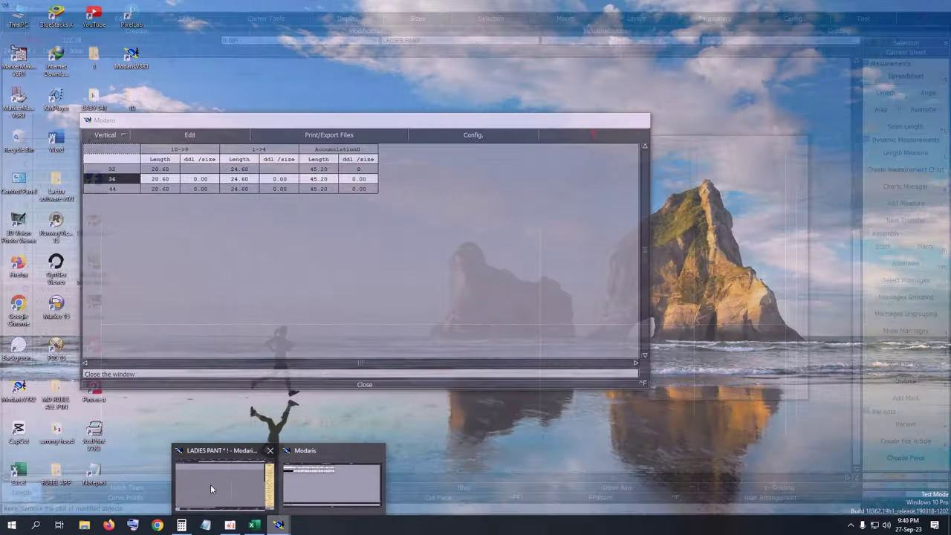
left_click(210, 485)
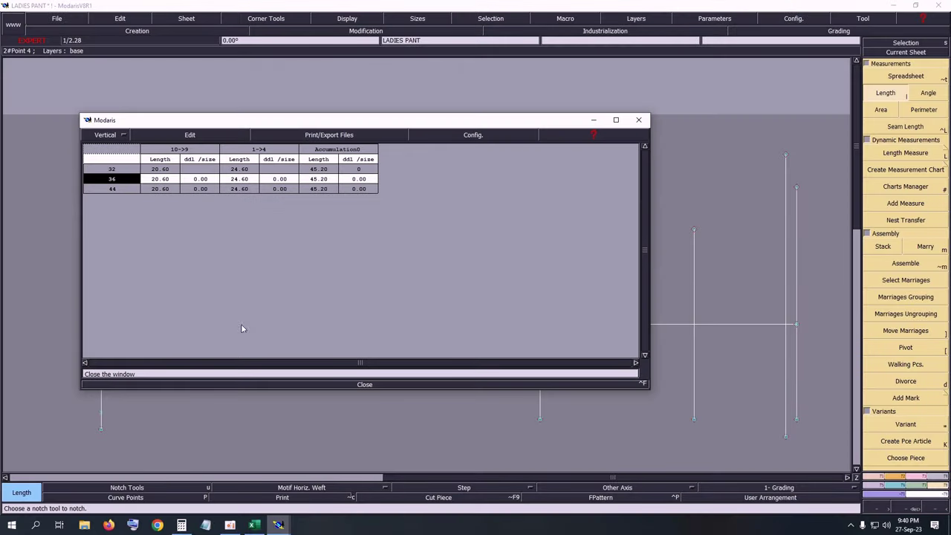
left_click(365, 385)
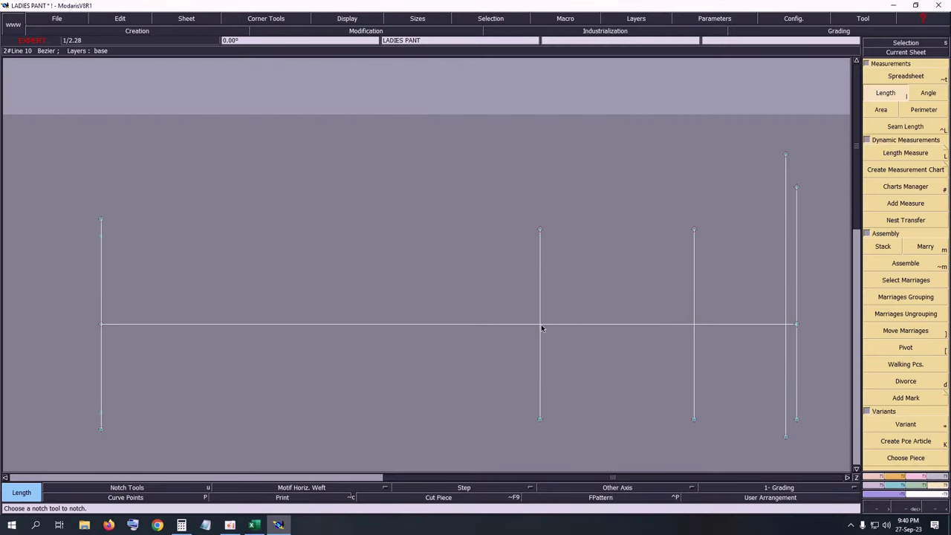
Step: Add developed points on the knee line 11.5 cm above and 11.5 cm below its crossing with the centre line
key("d")
left_click(541, 328)
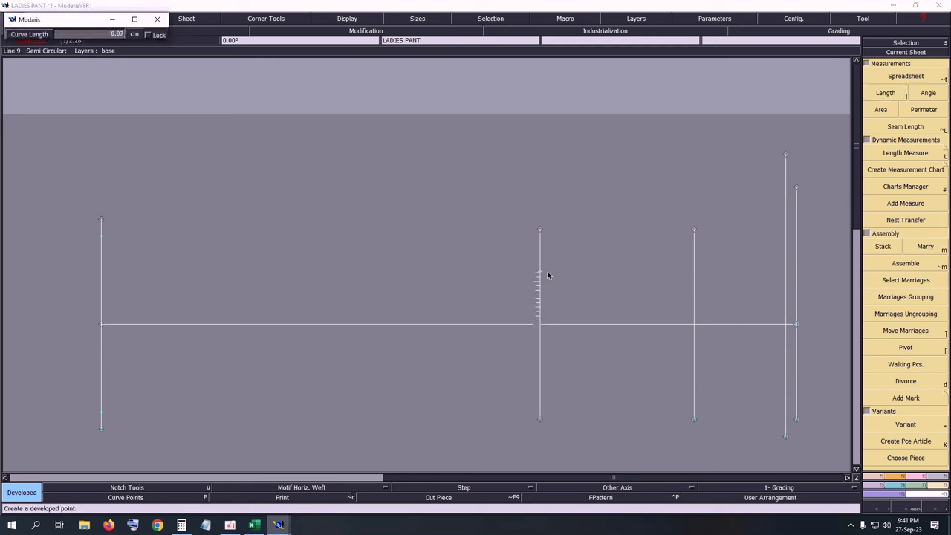
type("11.50")
key("Return")
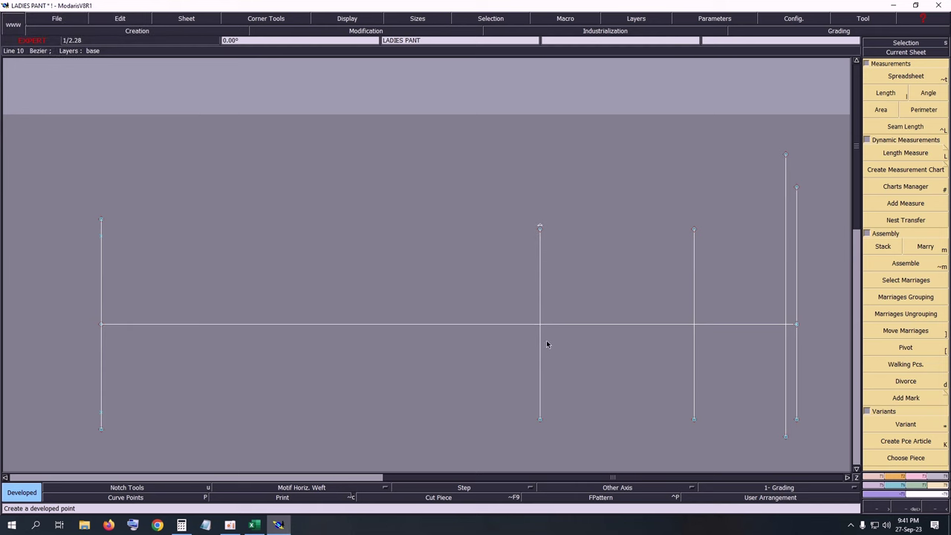
left_click(540, 380)
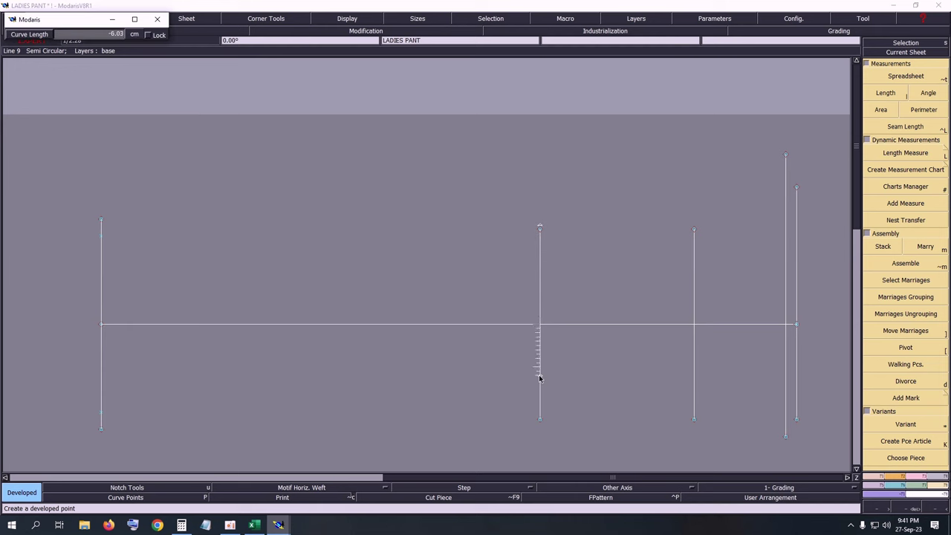
type("11")
key("Return")
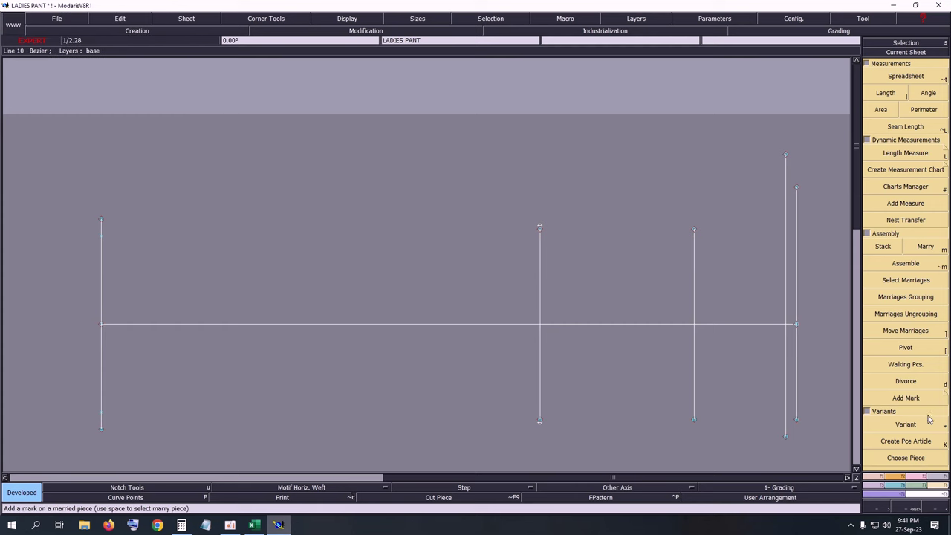
Step: Extend the knee line at both ends past the developed points with Len.Str.Line
left_click(922, 477)
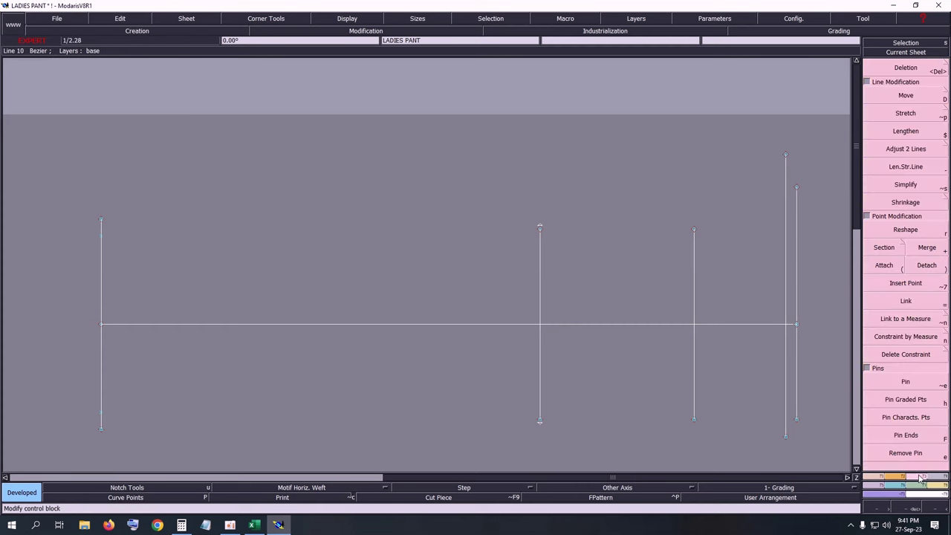
left_click(906, 166)
left_click(539, 247)
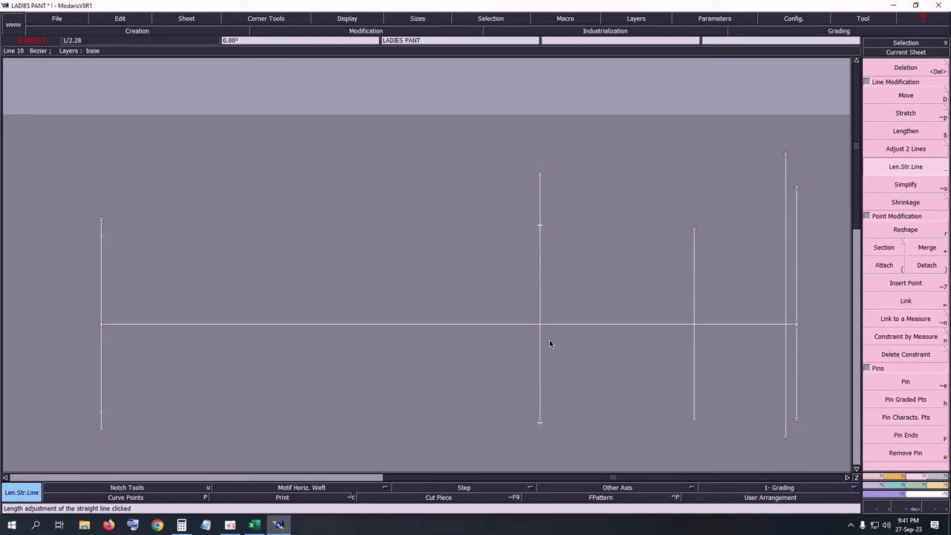
left_click(542, 452)
Step: Delete the knee line's old end points beside the upper and lower developed points
key("z")
left_click_drag(473, 142, 545, 327)
key("Delete")
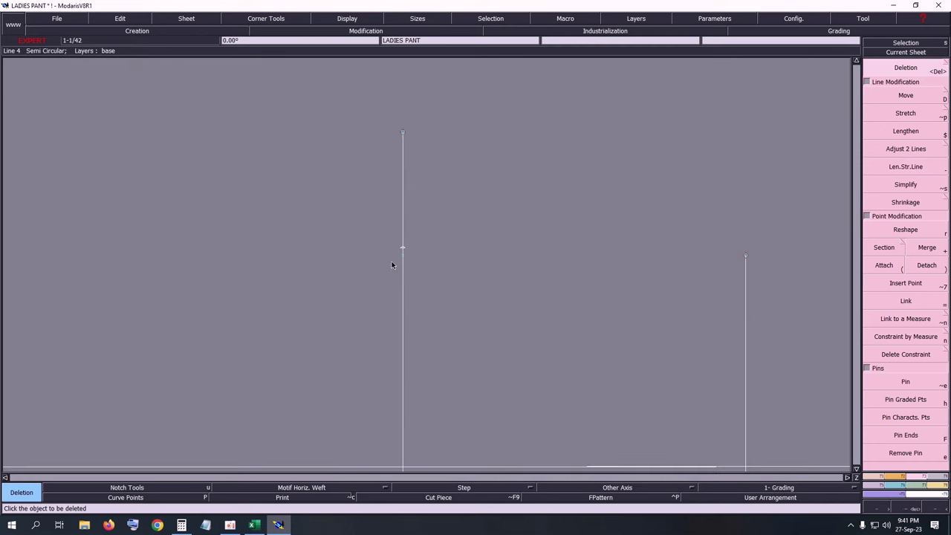
key("Home")
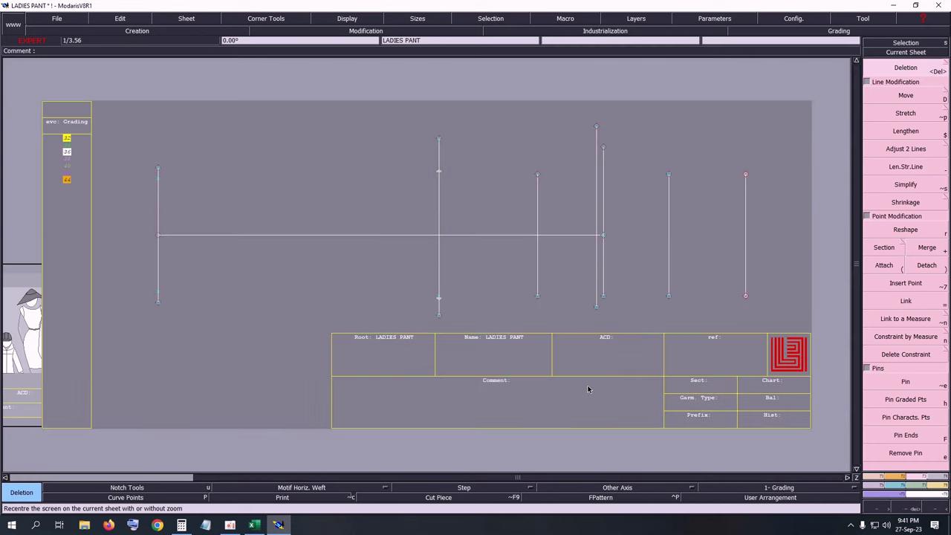
key("Return")
left_click_drag(463, 306, 479, 315)
key("Delete")
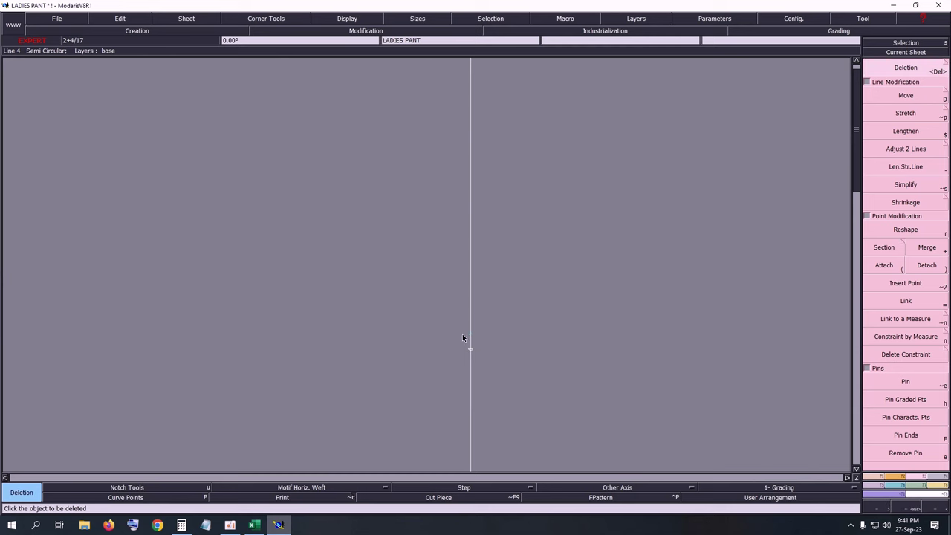
left_click(472, 337)
key("F1")
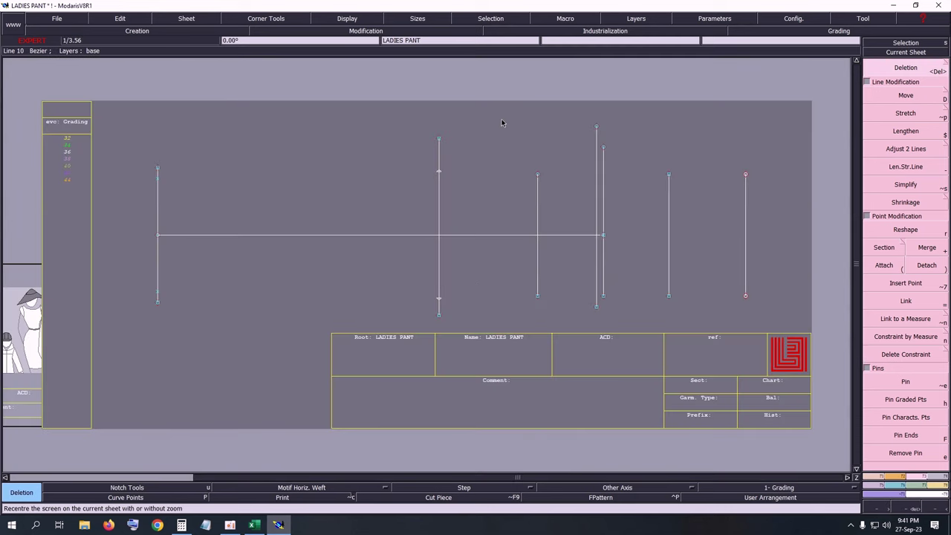
Step: Insert both developed points into the knee line and delete its outer end points
key("z")
left_click_drag(346, 100, 538, 355)
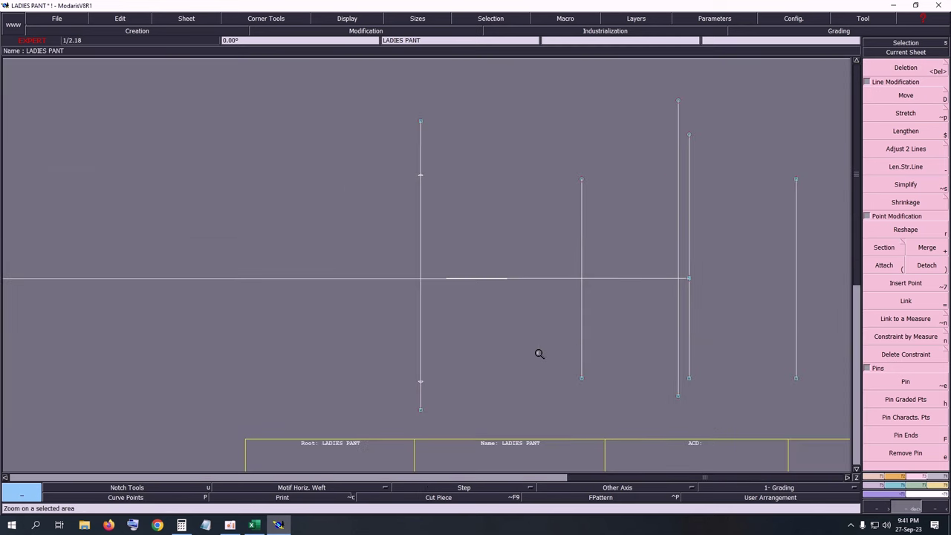
key("alt+7")
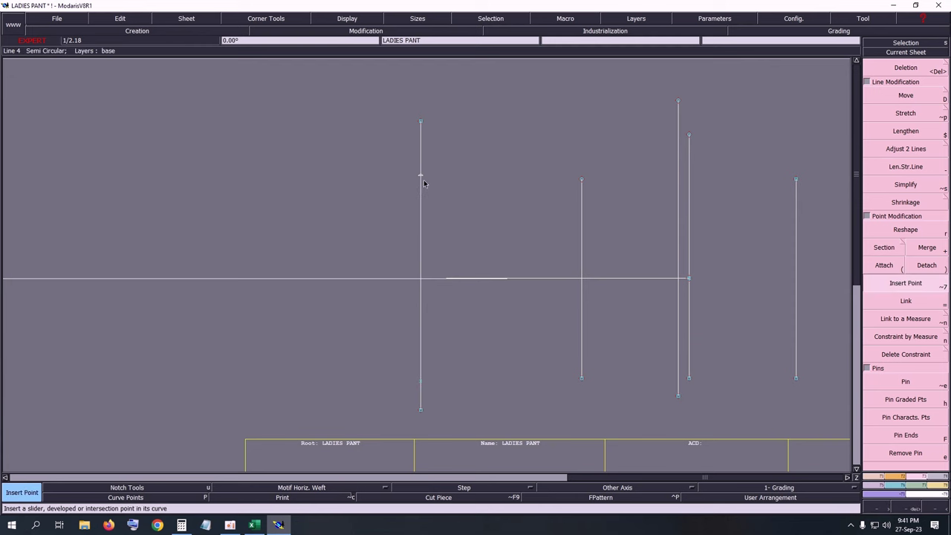
key("Delete")
left_click(422, 122)
left_click(422, 411)
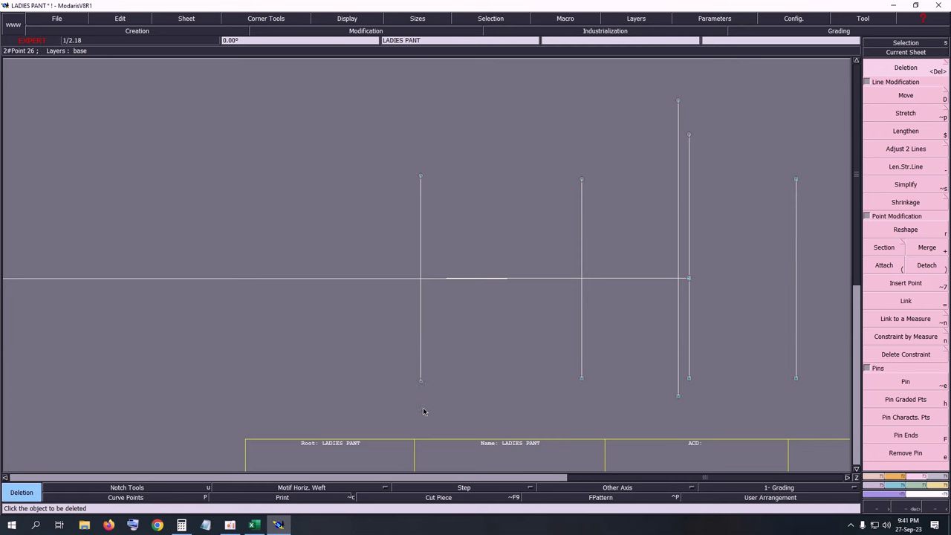
Step: Lengthen the knee line by 2 cm at both its upper and lower ends with Len.Str.Line
key("Home")
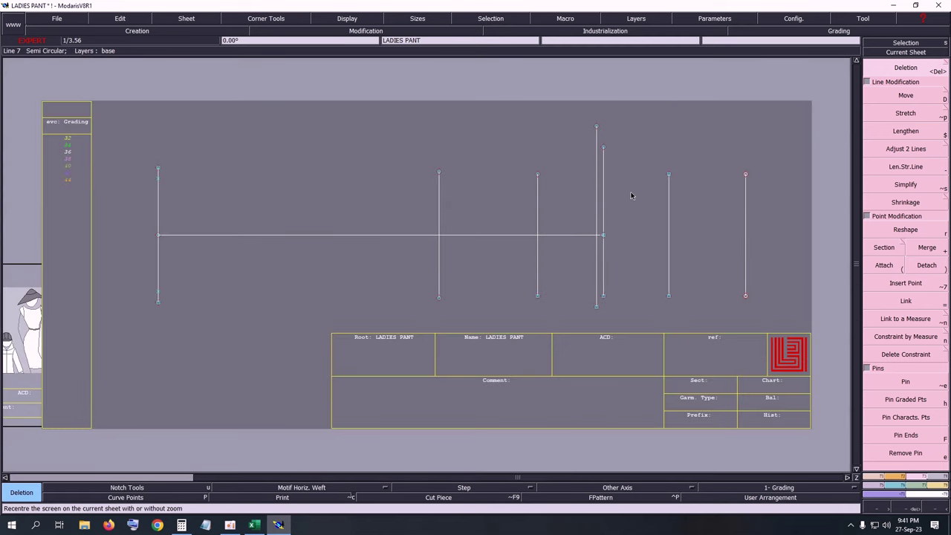
key("minus")
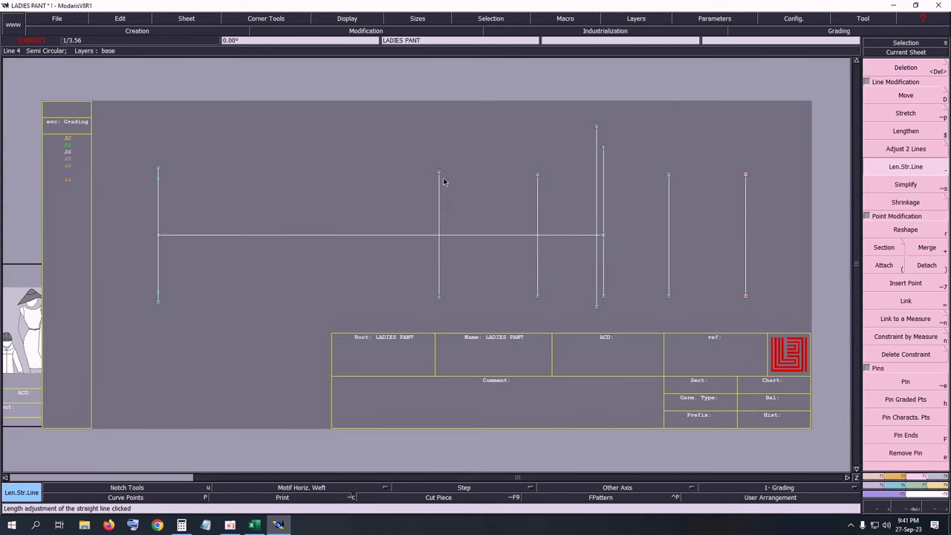
left_click(439, 192)
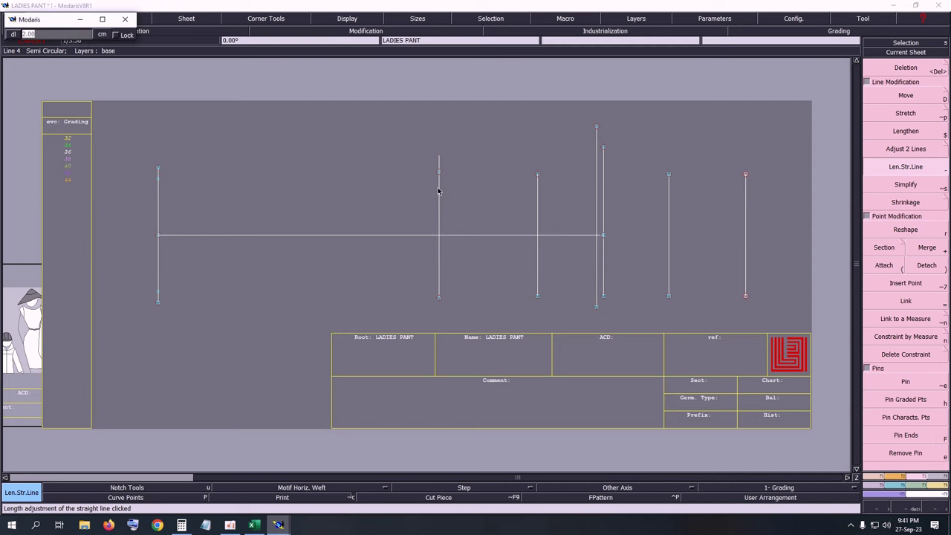
left_click(439, 290)
key("Return")
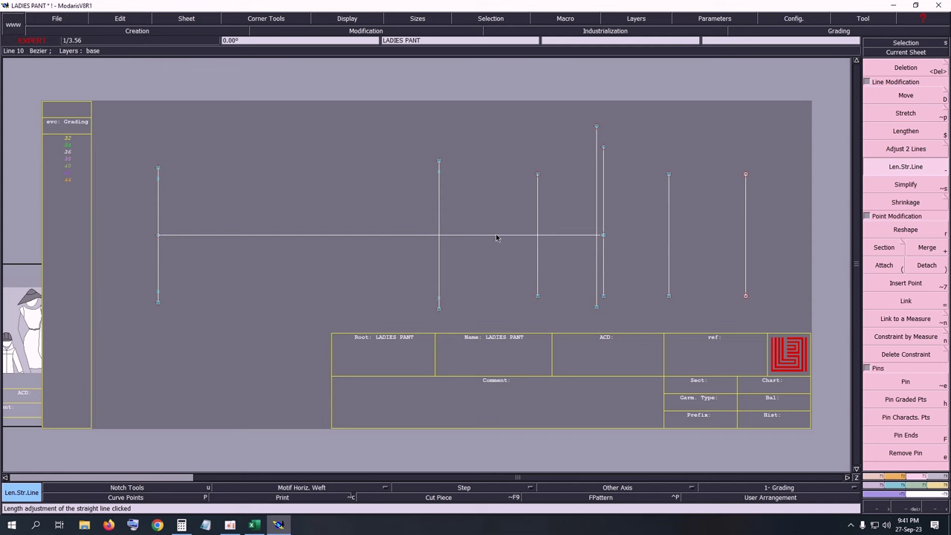
Step: Open the measurement table, erase its contents and move it clear of the pattern lines
key("F8")
left_click(890, 79)
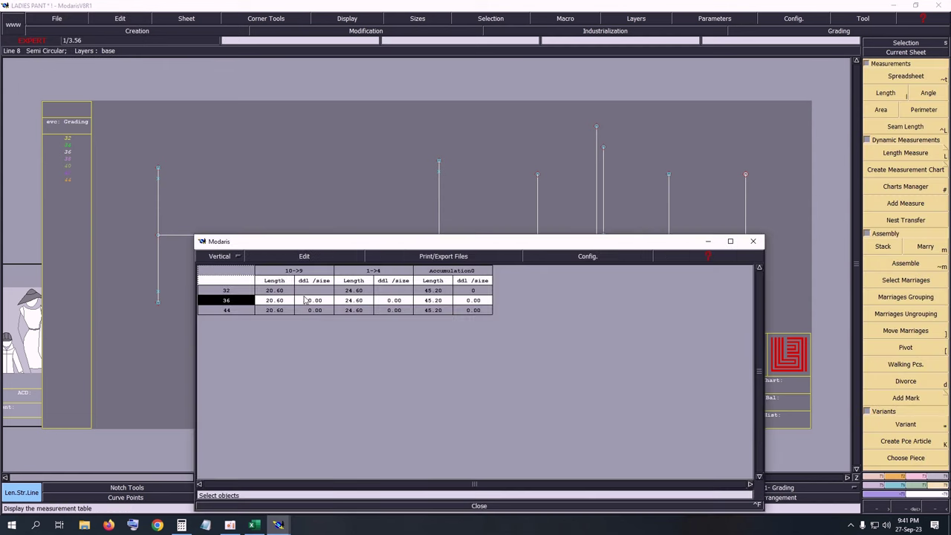
left_click(293, 256)
left_click(269, 305)
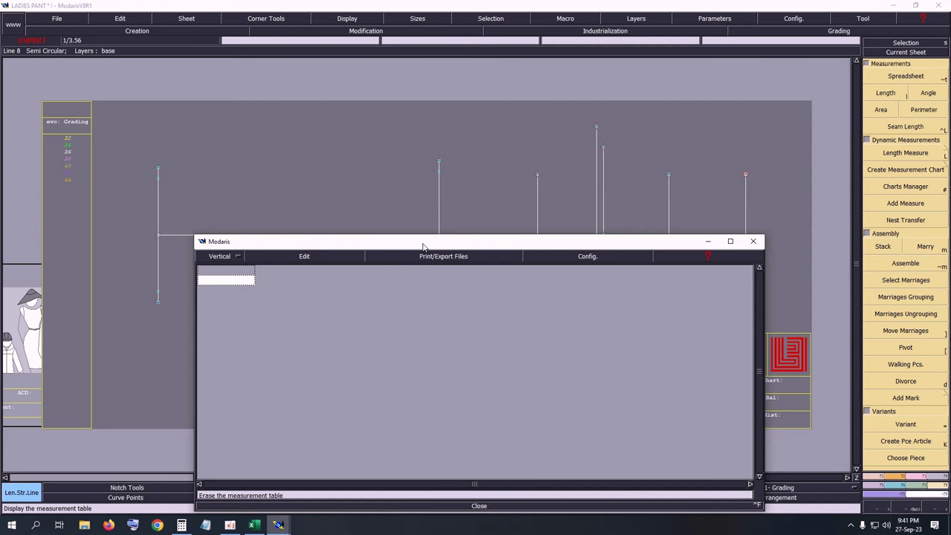
left_click_drag(423, 246, 363, 398)
Step: Measure the length between the knee line's two inner points
key("l")
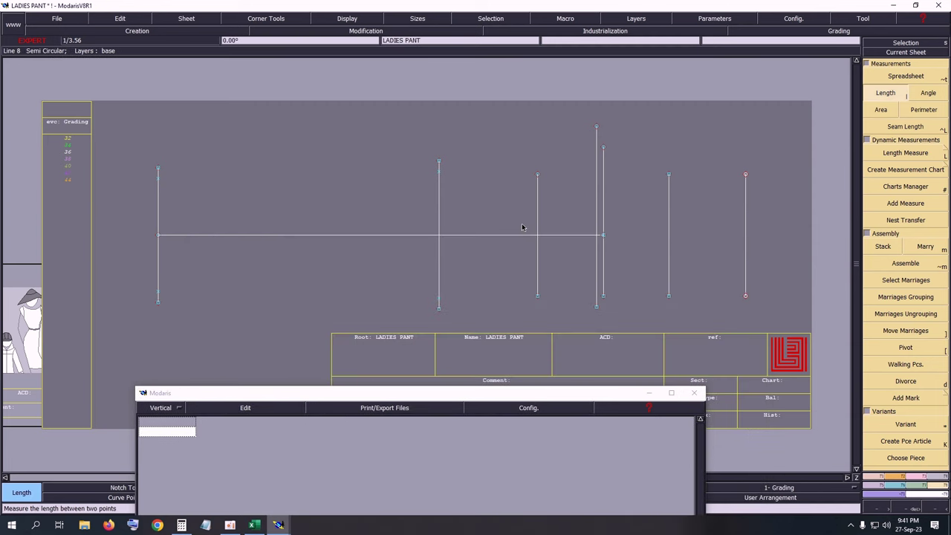
left_click(439, 303)
left_click(441, 179)
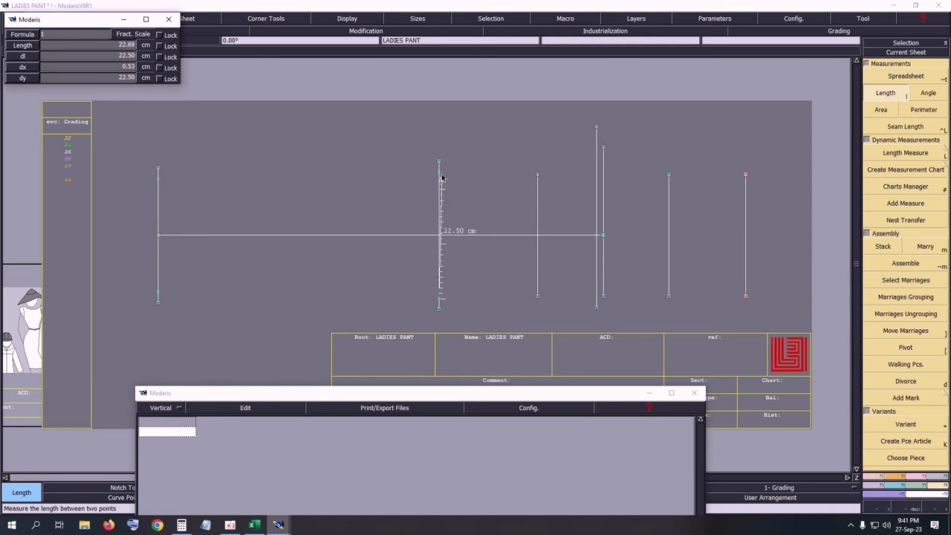
left_click(439, 172)
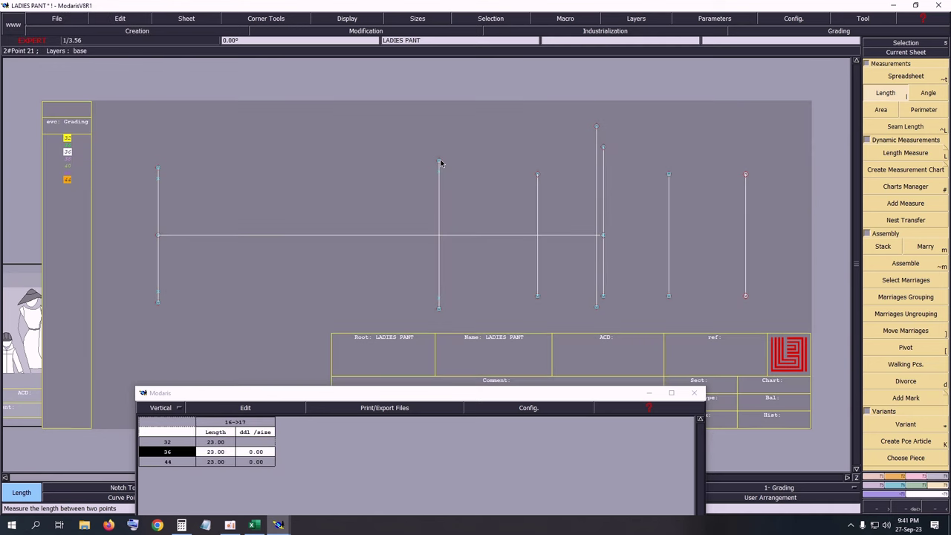
Step: Measure the length between the knee line's two outer points and add an accumulation of the measurements to the table
left_click(439, 161)
left_click(440, 308)
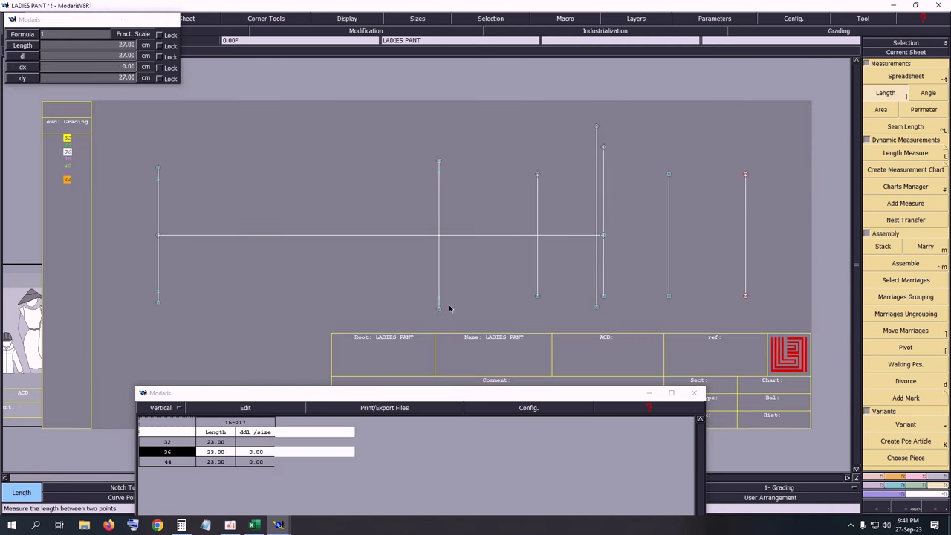
left_click(253, 408)
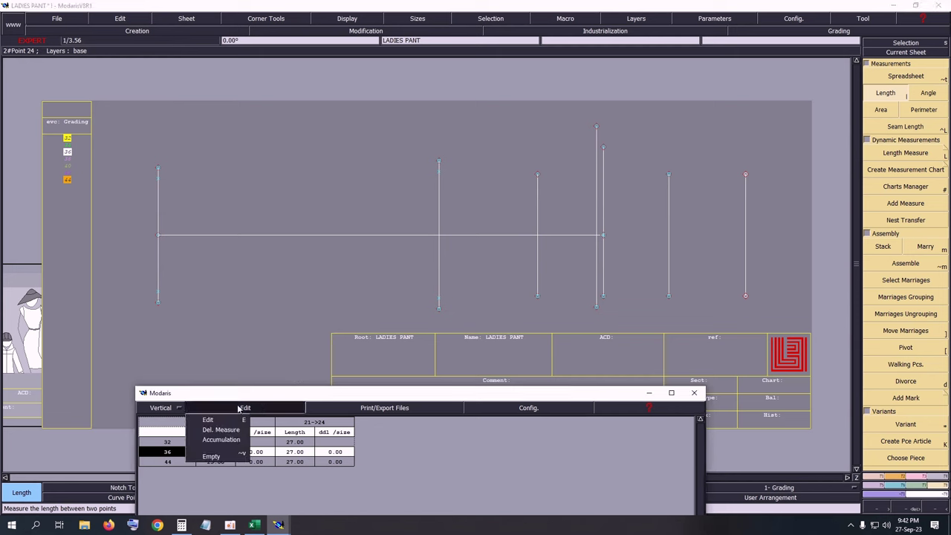
left_click(209, 439)
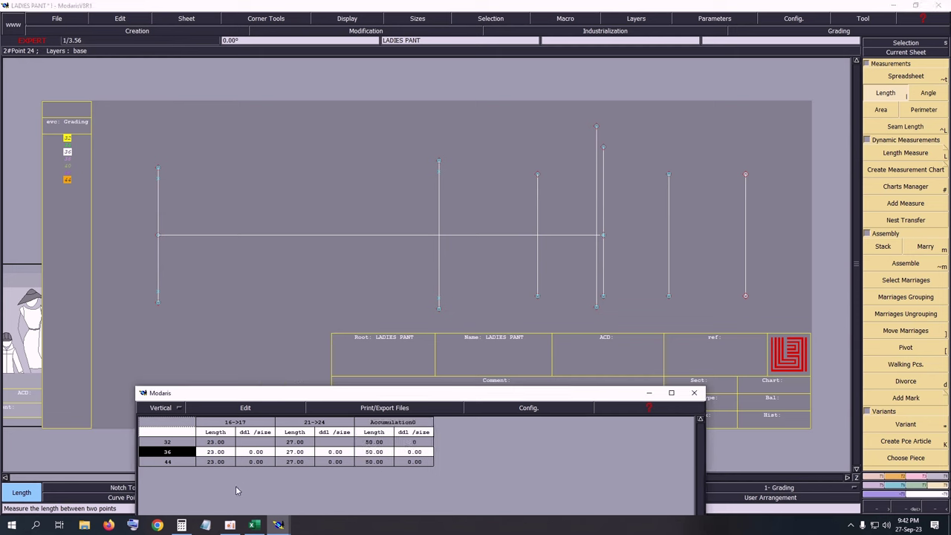
Step: Switch to the Excel size chart and label cell D28 above the knee row "thigh 12 cm b"
left_click(254, 525)
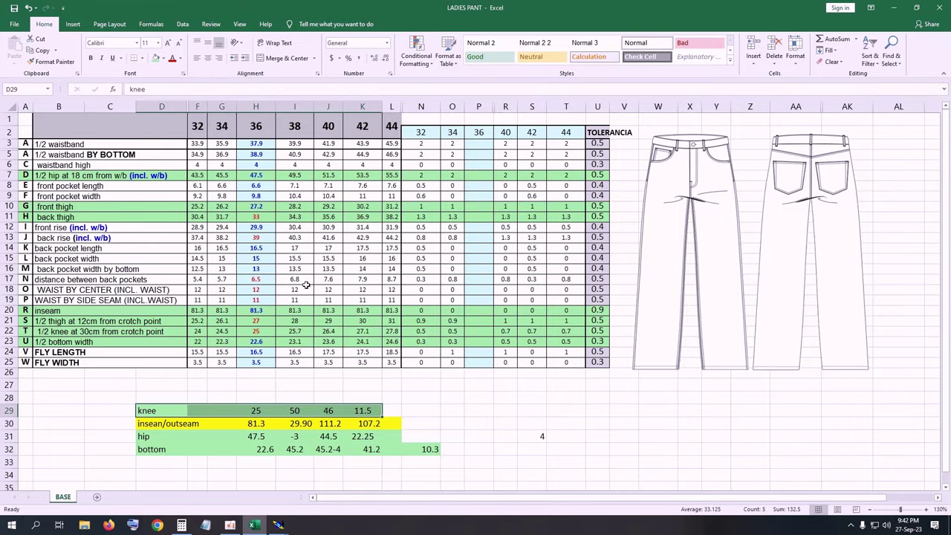
left_click(264, 321)
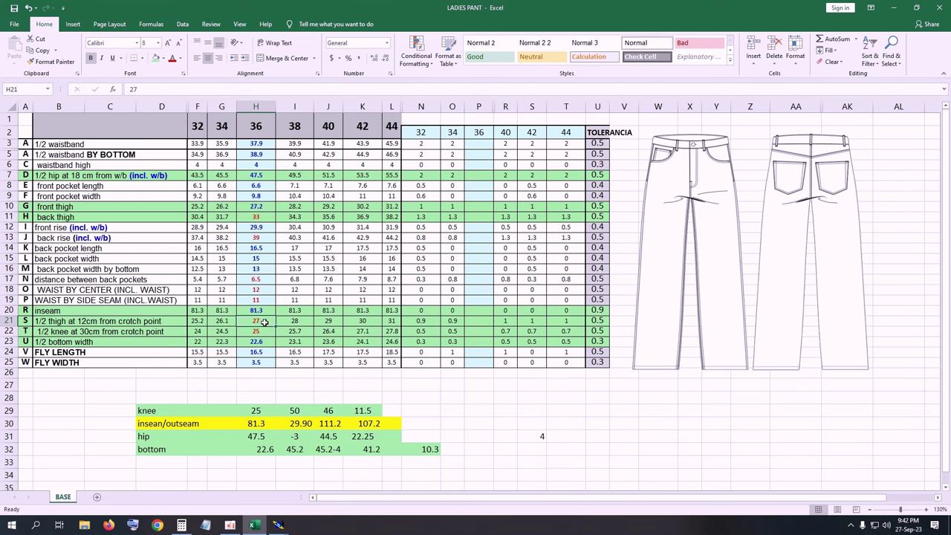
left_click(163, 401)
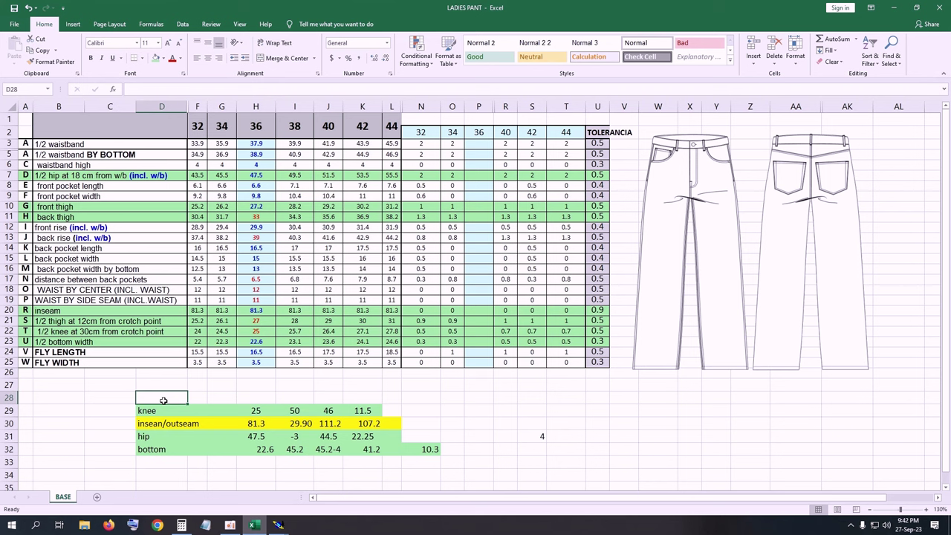
type("th")
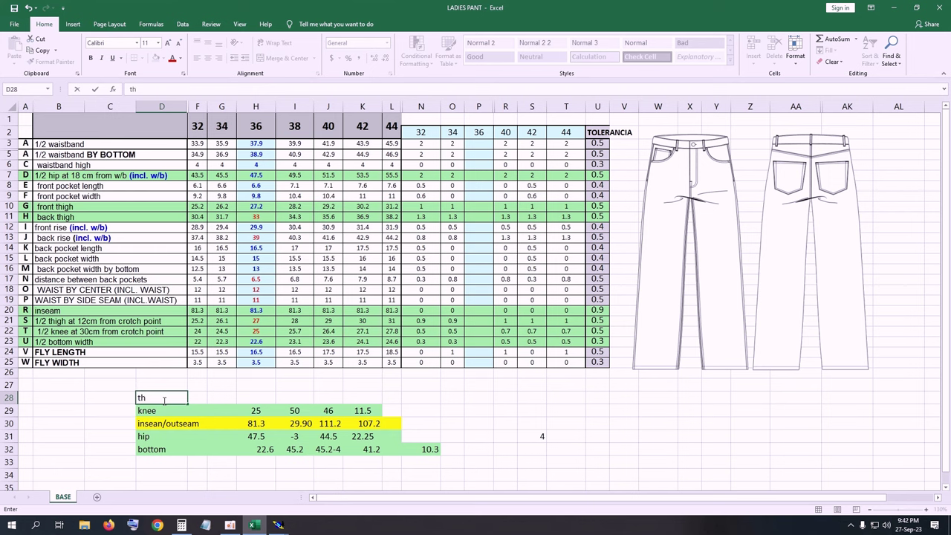
type("igh 12 cm b")
left_click(242, 400)
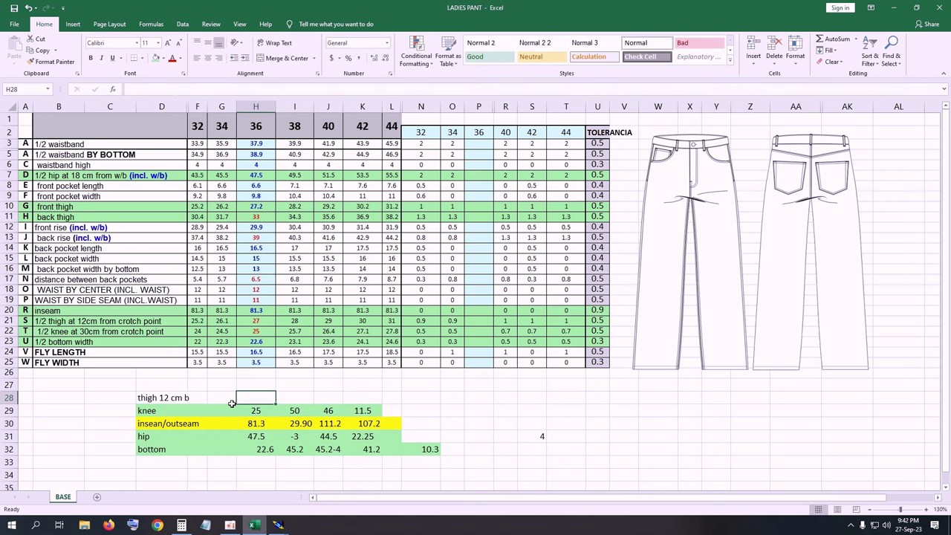
Step: Enter the size 36 half thigh value 27 in cell H28 and centre it
left_click(265, 321)
left_click(257, 400)
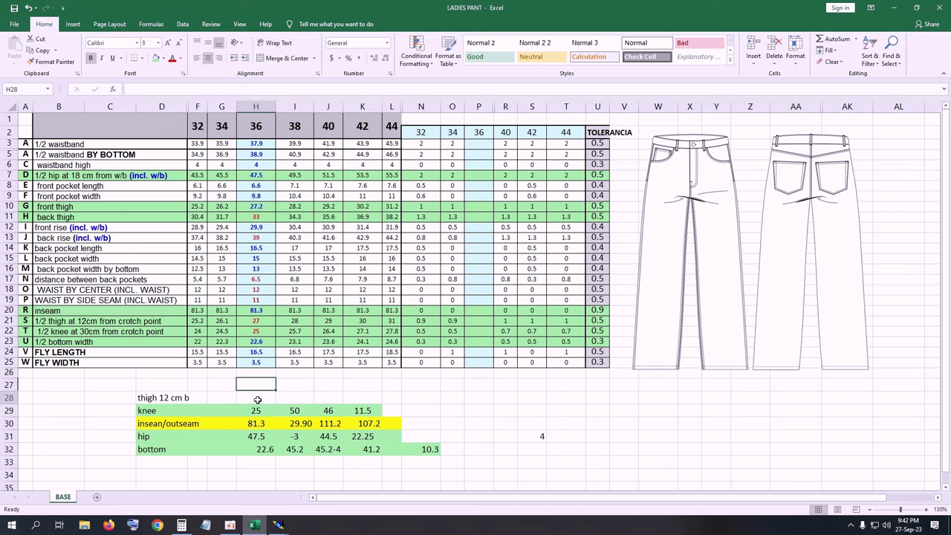
type("27")
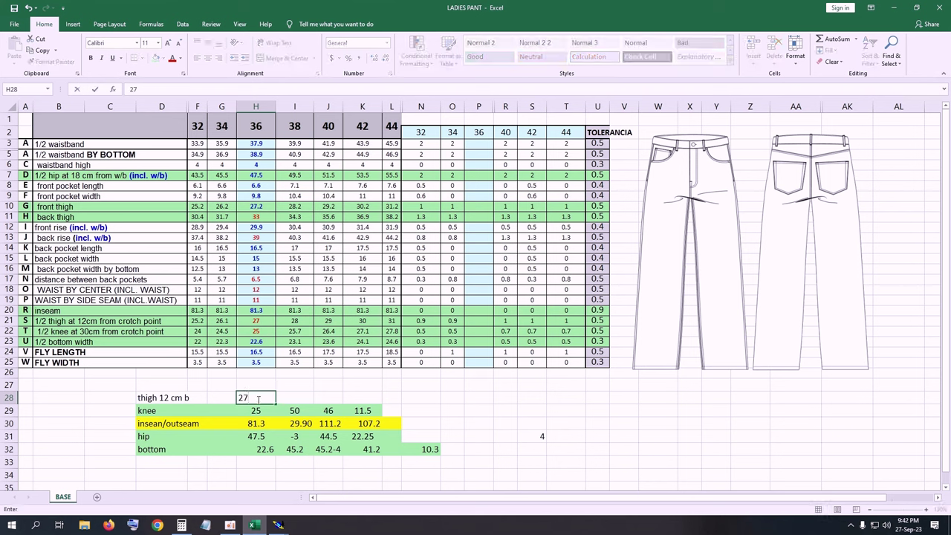
left_click(302, 399)
left_click(254, 399)
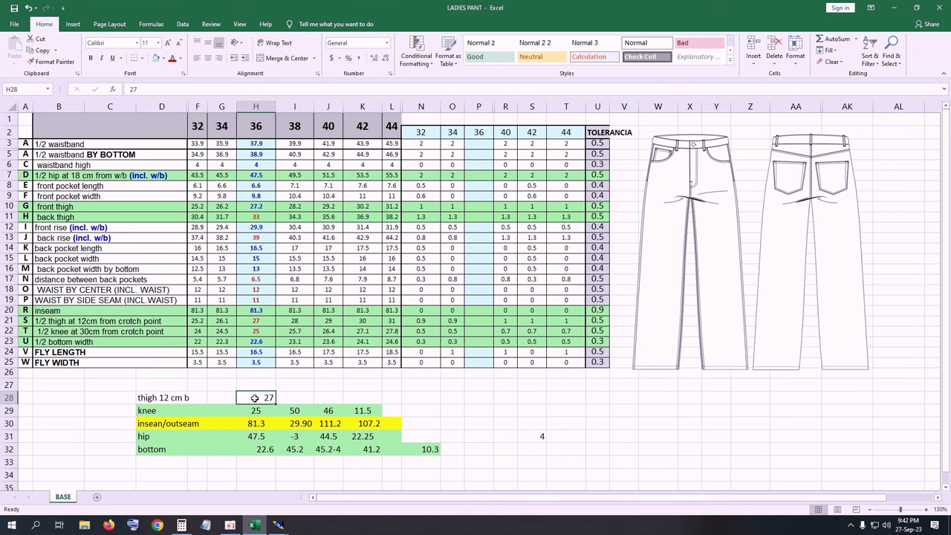
left_click(208, 58)
left_click(288, 399)
type("27*2")
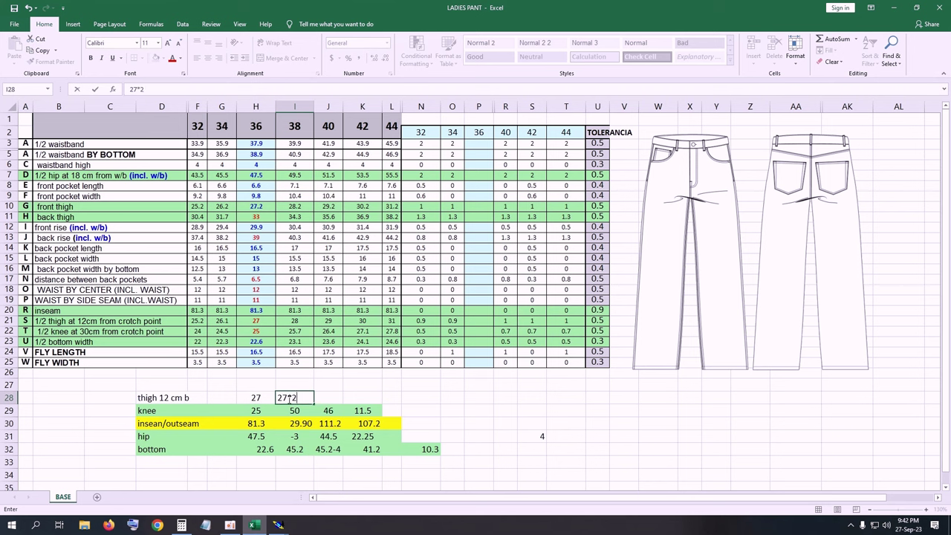
left_click(288, 400)
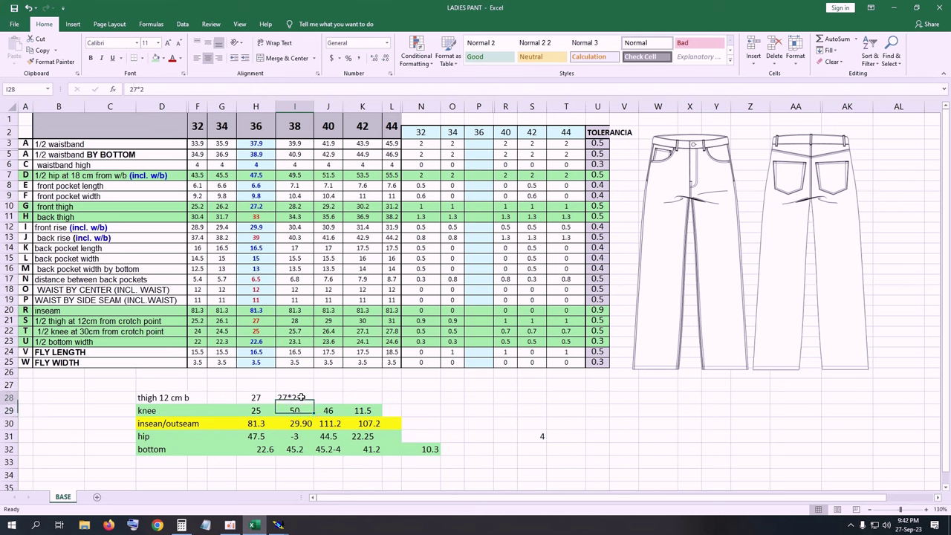
key("BackSpace")
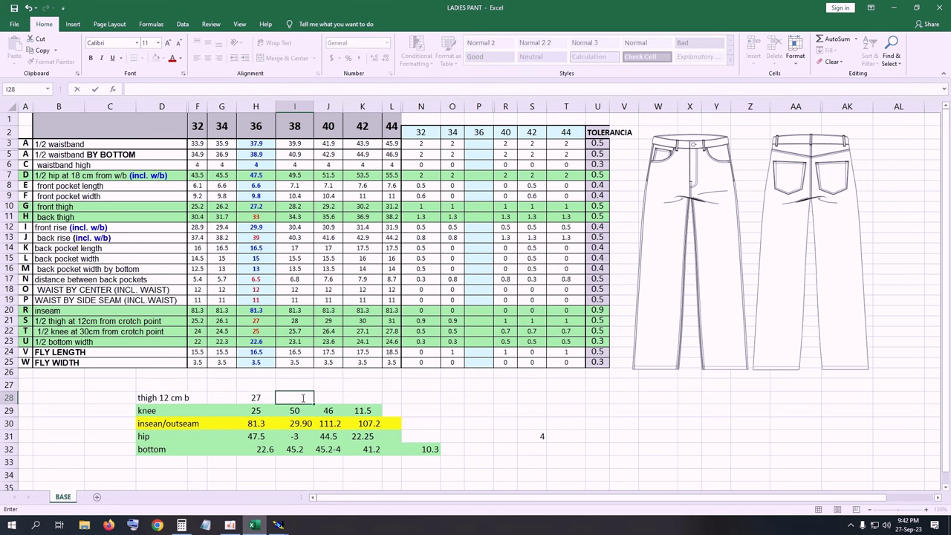
Step: Calculate the full thigh width in cell I28 with =27*2 and centre the value
type("=27*2")
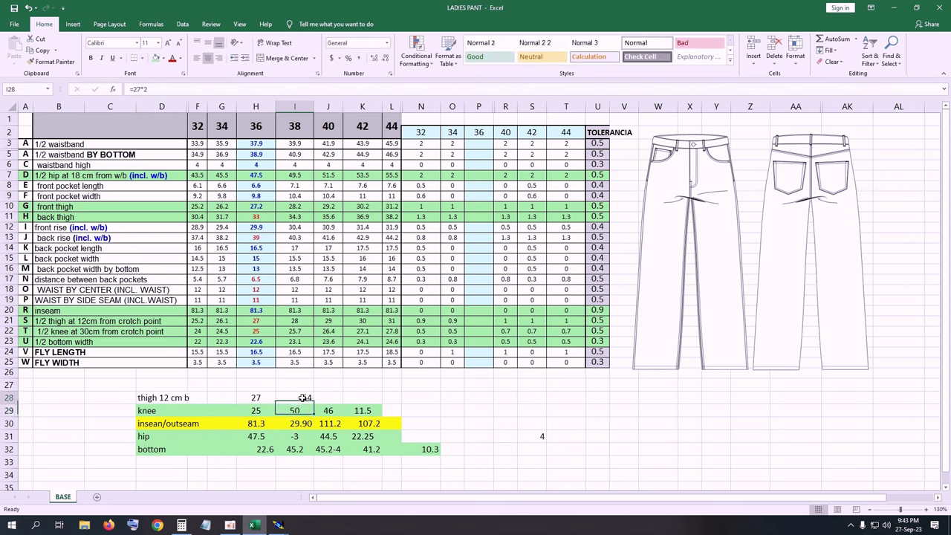
key("ctrl+Return")
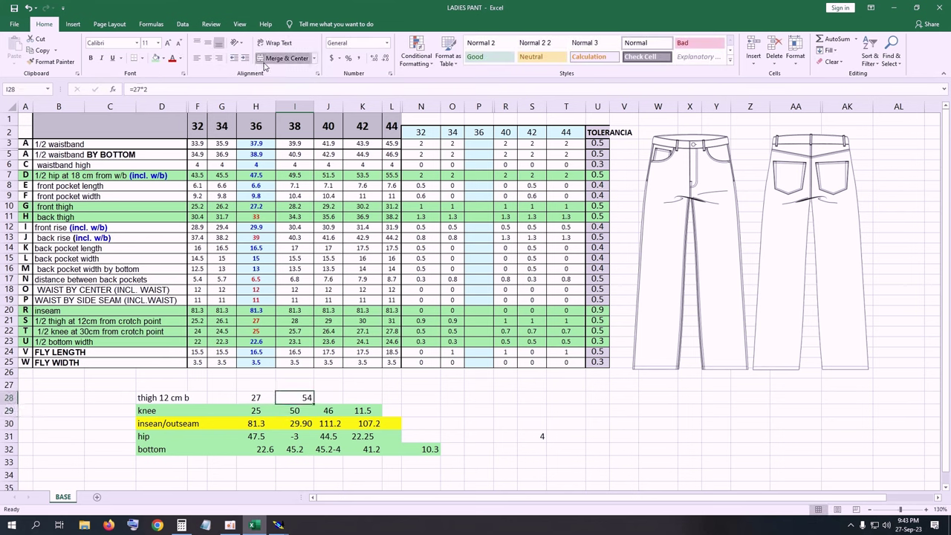
left_click(208, 57)
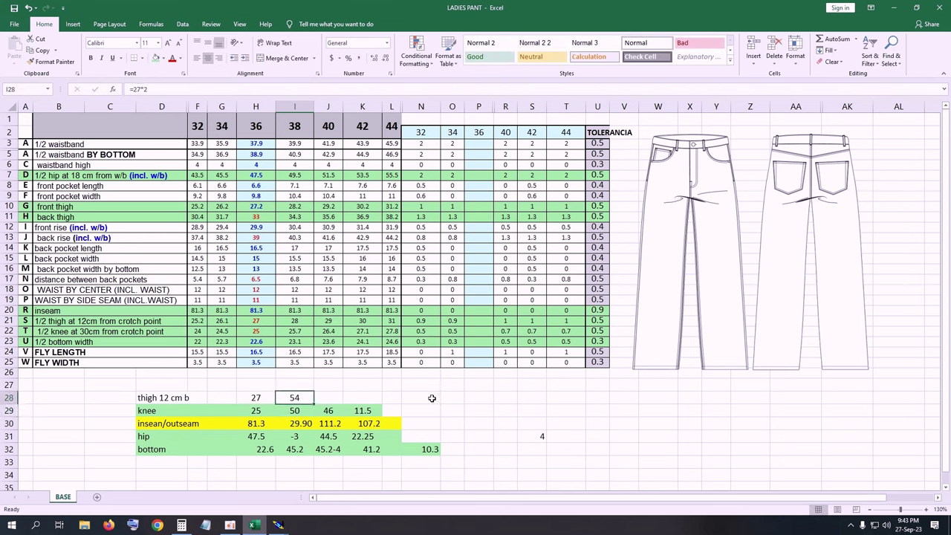
Step: Subtract 4 from the full thigh width in cell J28 with =54-4 and centre the value
left_click(336, 396)
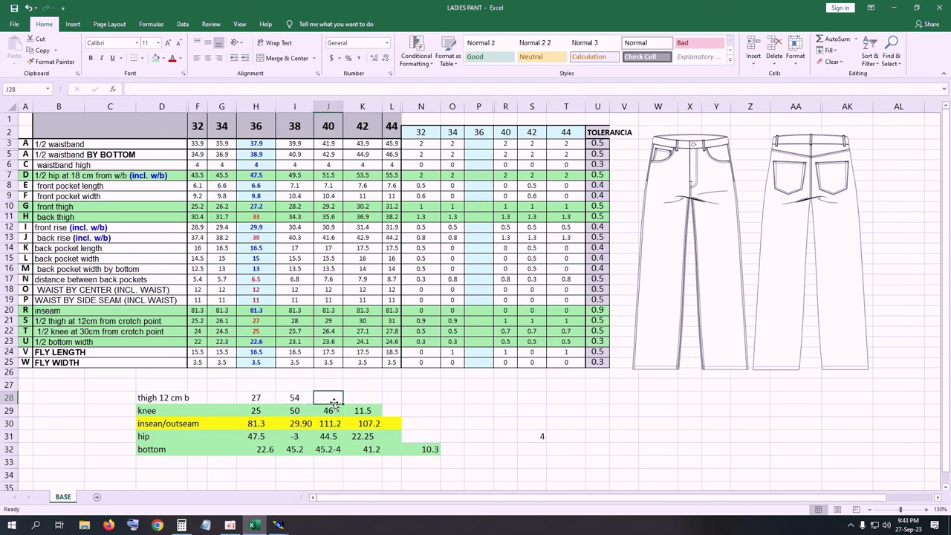
type("=54-4")
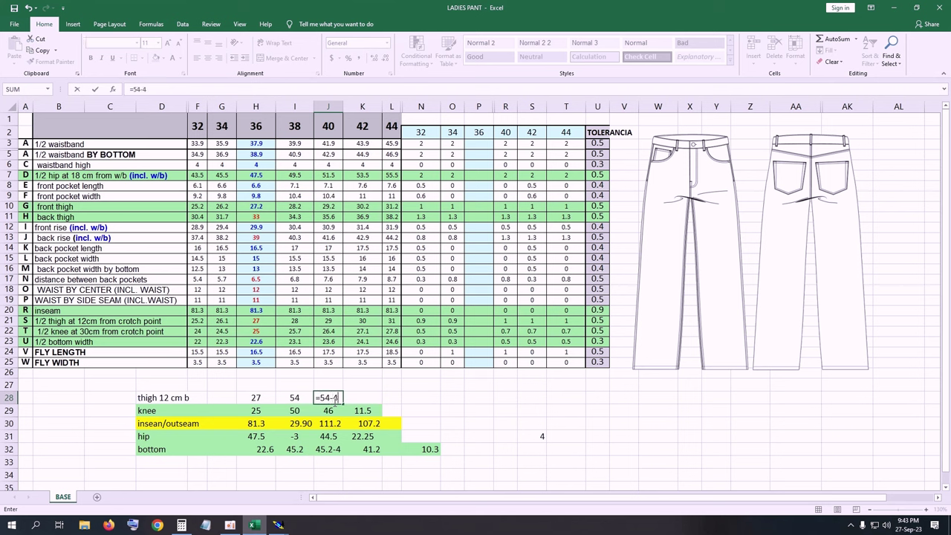
key("Return")
left_click(334, 400)
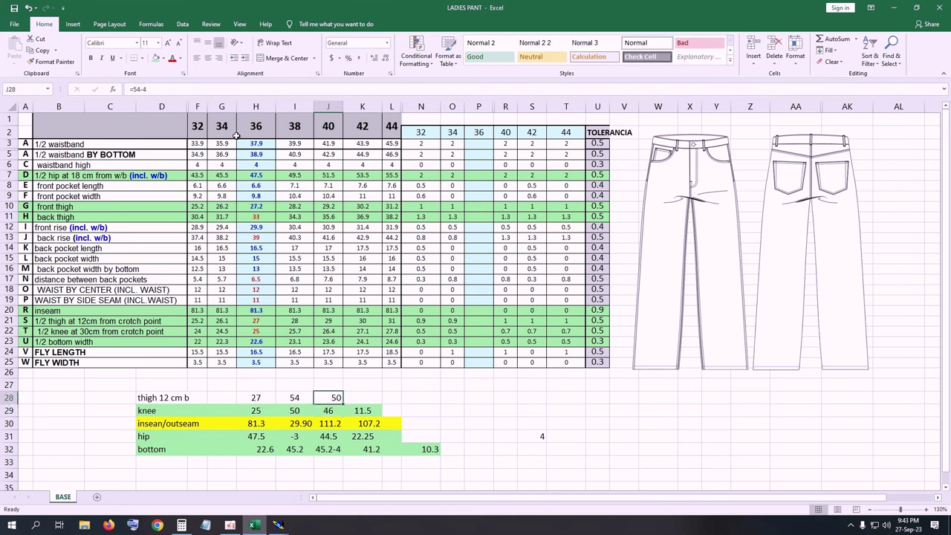
left_click(209, 64)
Step: Calculate a quarter of the reduced thigh width in cell K28 with =50/4 and centre the value
left_click(366, 399)
type("=")
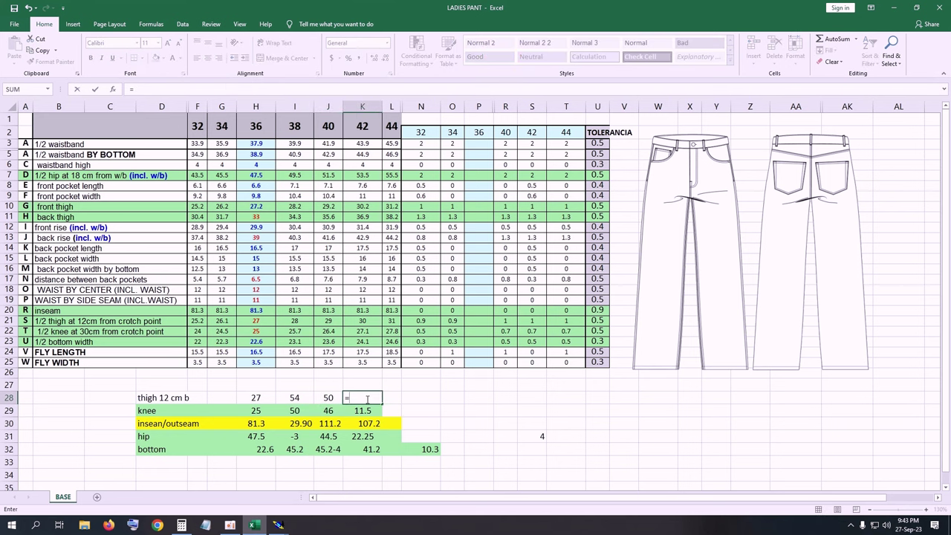
type("50/4")
key("Return")
left_click(367, 399)
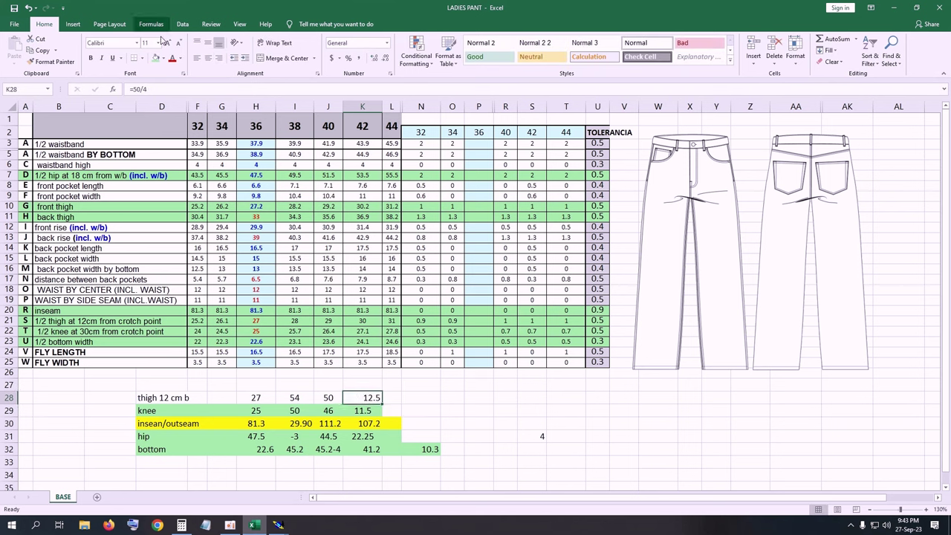
left_click(209, 62)
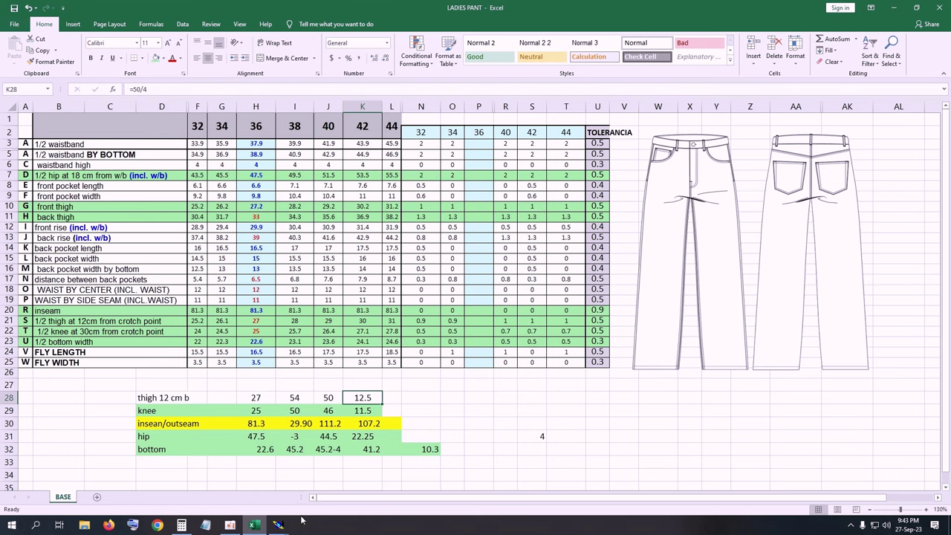
Step: Switch back to Modaris, empty the measurement table and move it clear of the pattern lines
mouse_move(278, 525)
left_click(253, 484)
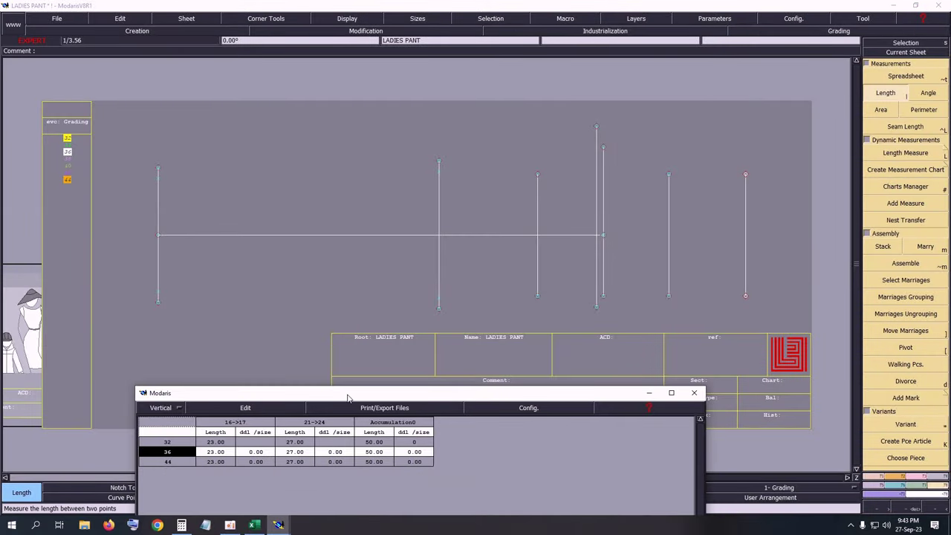
left_click_drag(359, 398, 347, 248)
left_click(251, 257)
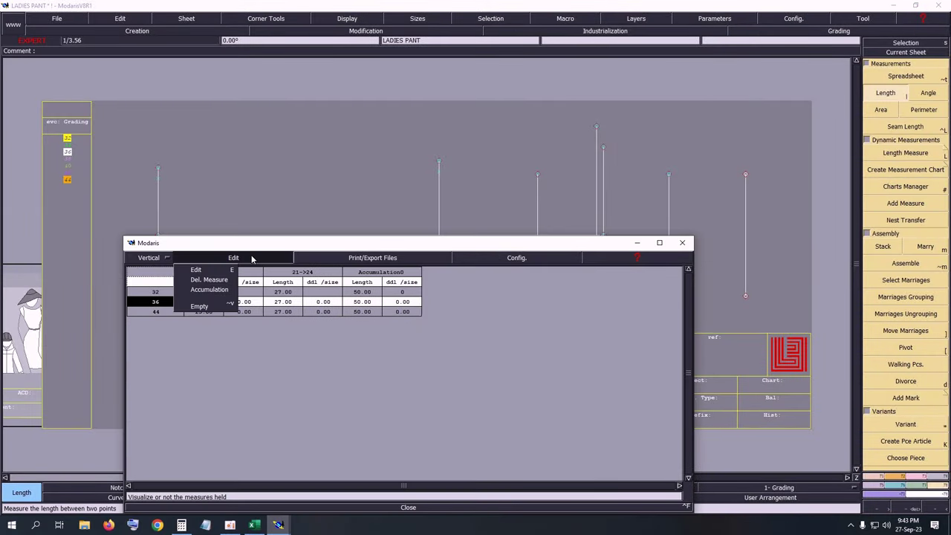
left_click(199, 306)
left_click_drag(452, 248, 446, 490)
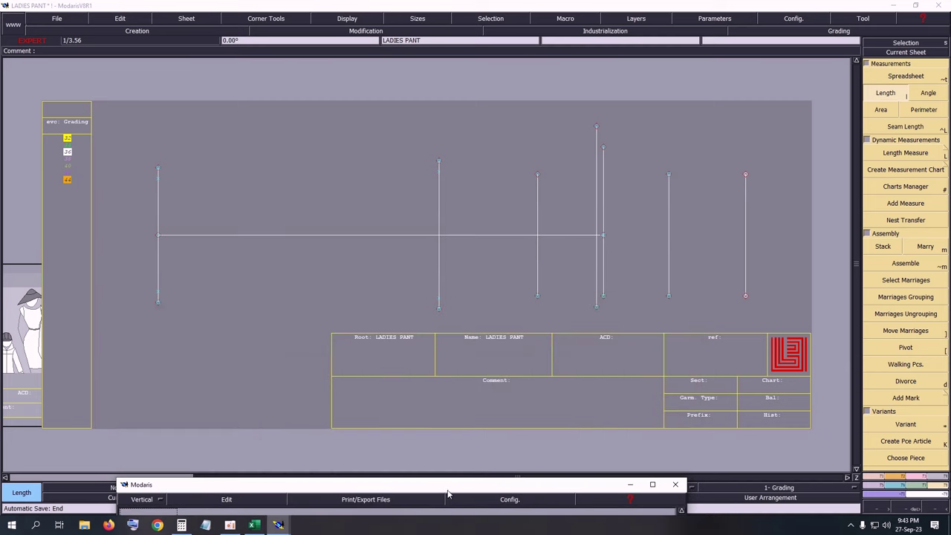
Step: Lengthen the thigh line at both its upper and lower ends with Len.Str.Line and delete its former end points
left_click(922, 482)
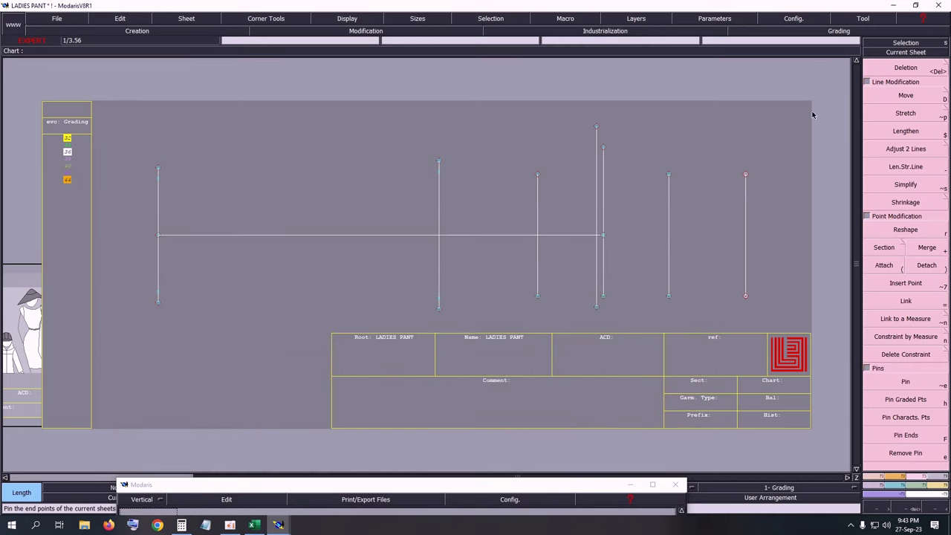
left_click(906, 167)
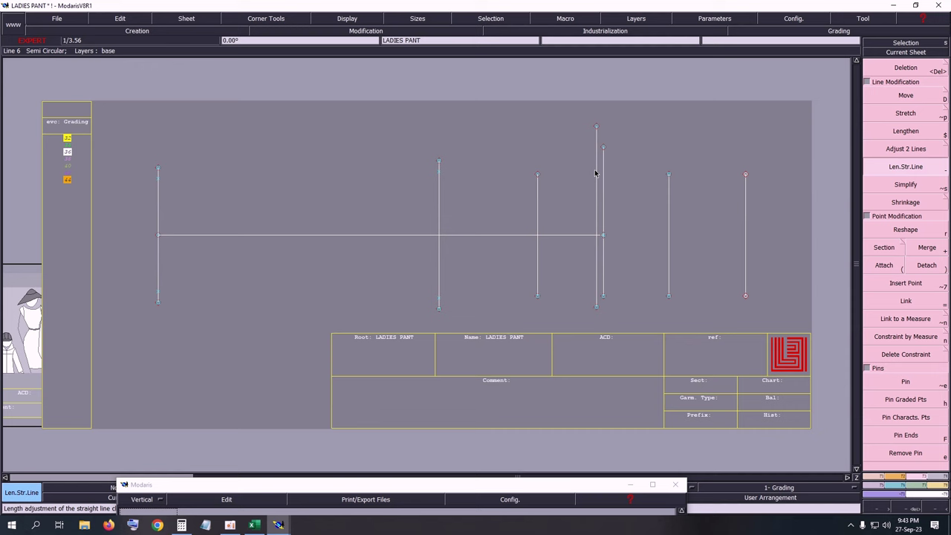
left_click(538, 175)
left_click(552, 125)
left_click_drag(536, 267, 541, 329)
key("Delete")
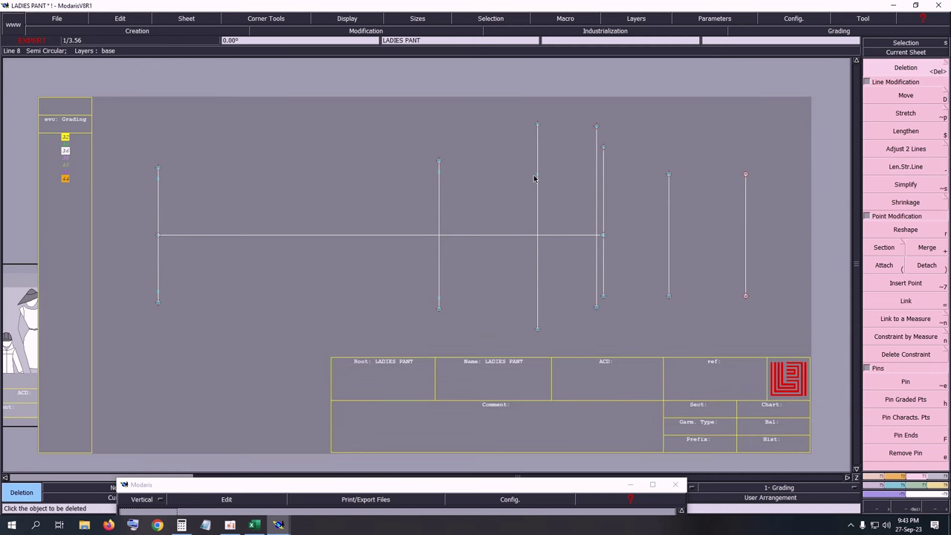
Step: Create developed points on the thigh line 12.5 cm below and 12.5 cm above the horizontal centre line
key("d")
left_click(538, 237)
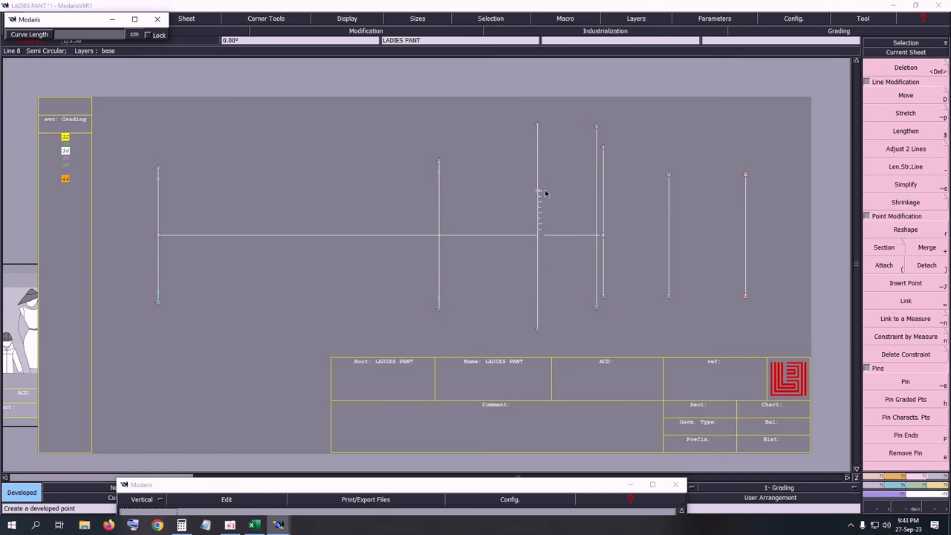
key("Down")
type("1")
key("Return")
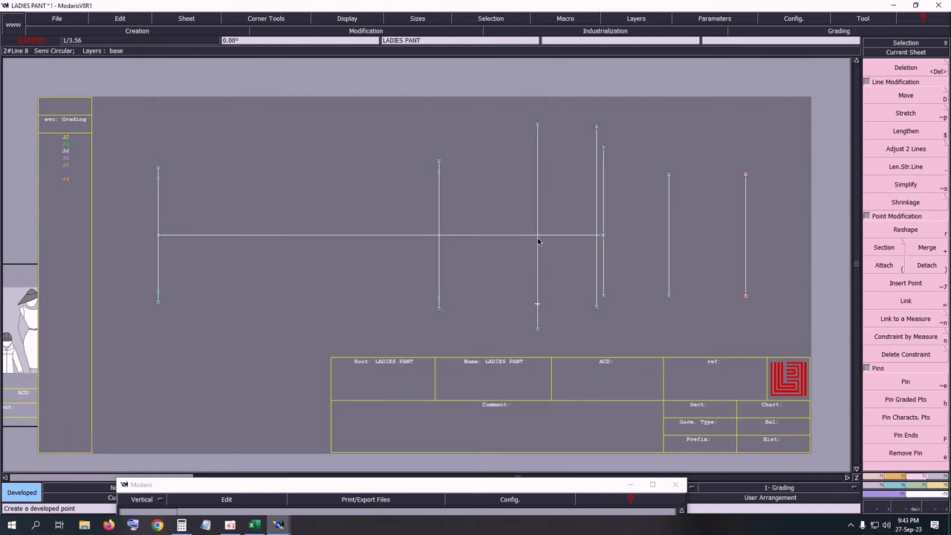
left_click(540, 184)
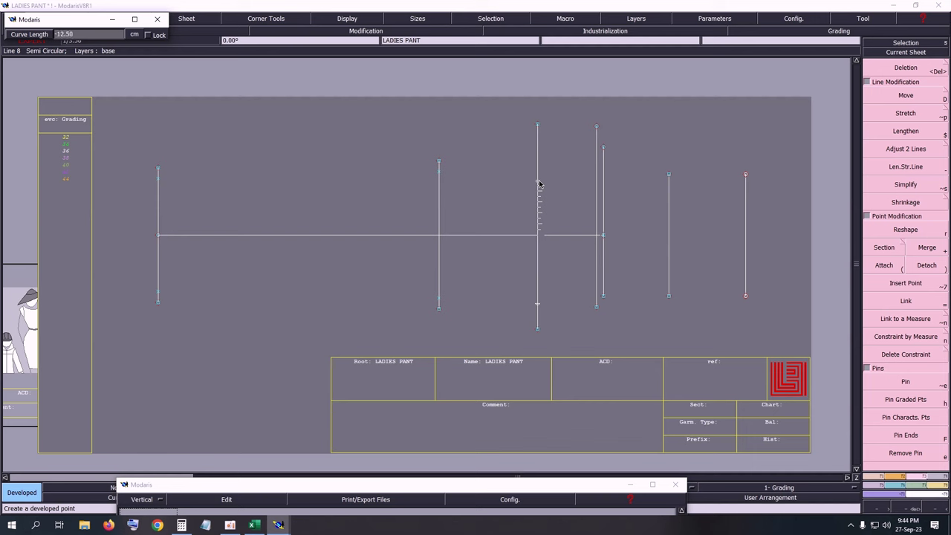
key("Return")
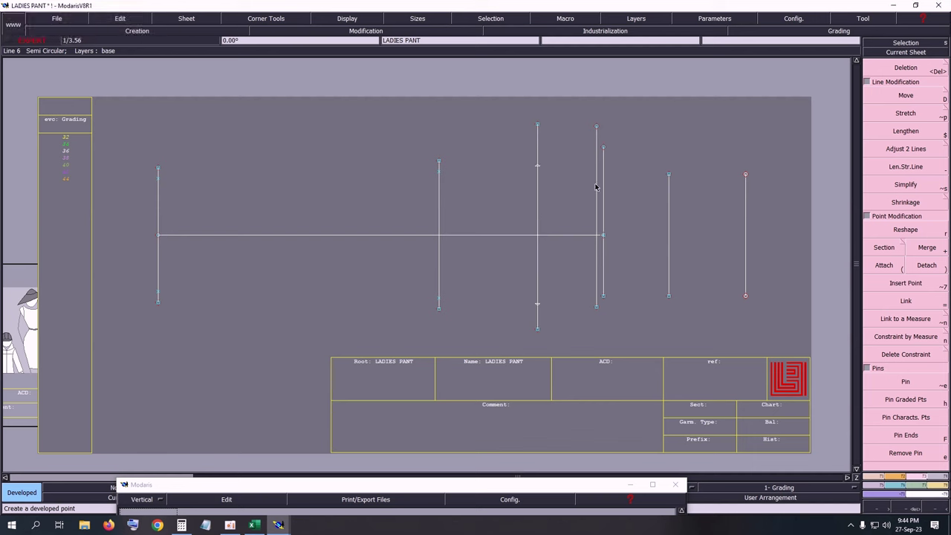
Step: Insert points at both developed marks on the thigh line and delete the line's outer upper and lower end points
key("7")
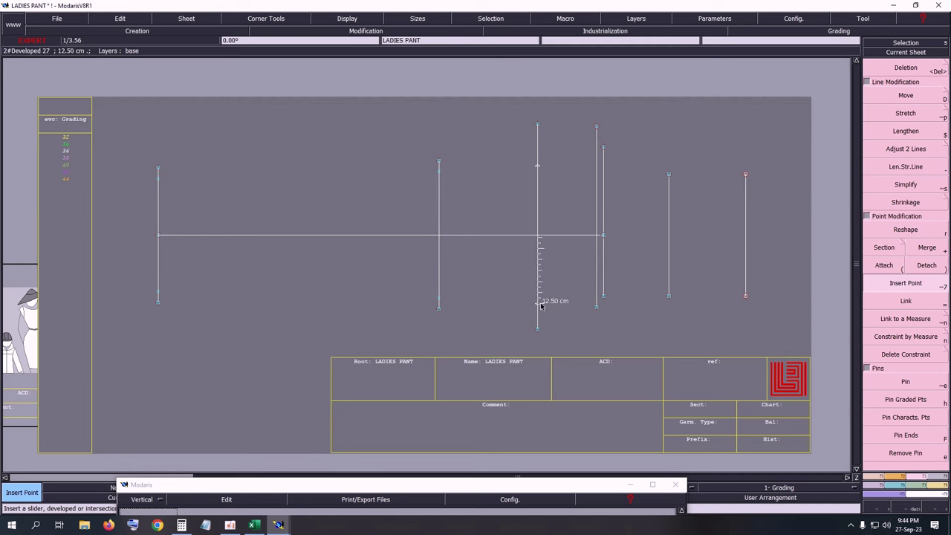
key("Delete")
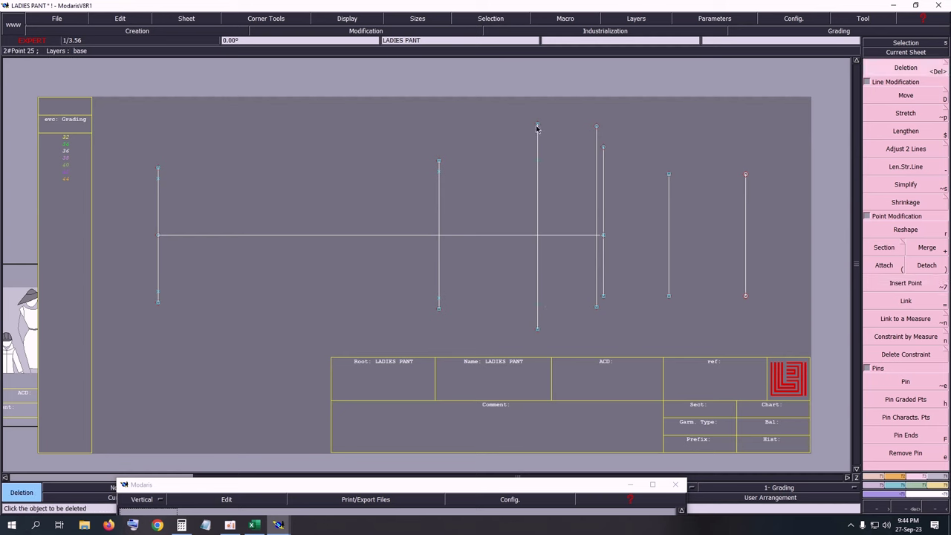
left_click(537, 131)
left_click(538, 324)
Step: Lengthen the thigh line by 2 cm at both its upper and lower ends with Len.Str.Line
left_click(897, 168)
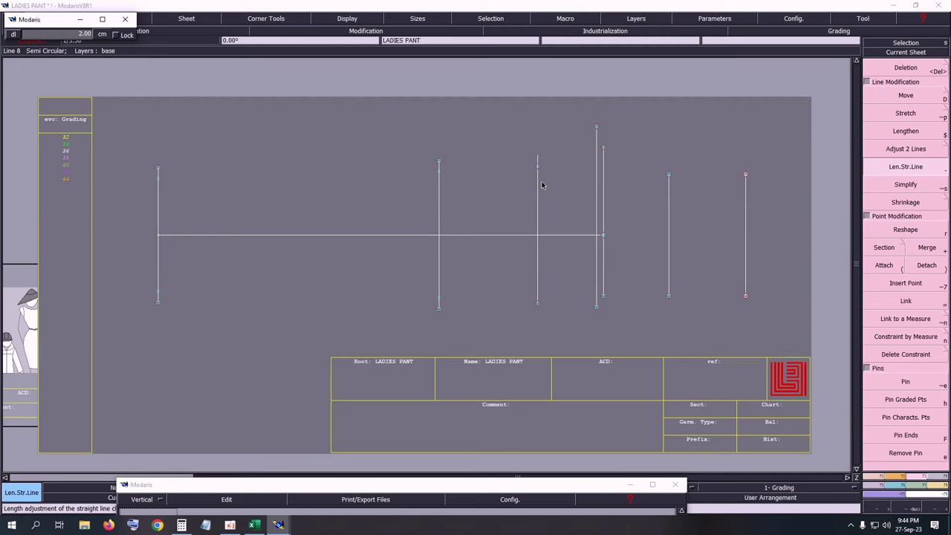
left_click(537, 292)
key("Return")
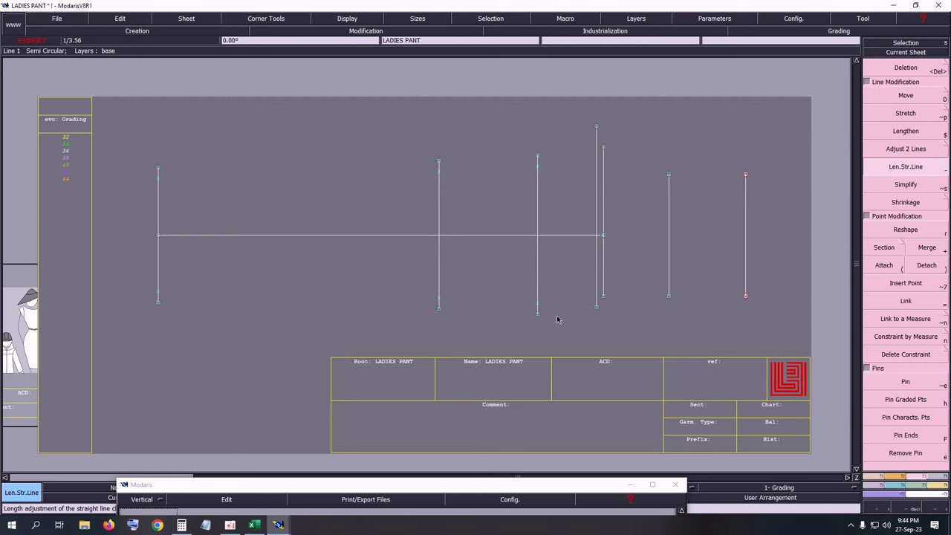
Step: Save the LADIES PANT model, continuing past the anomalies dialog
key("ctrl+s")
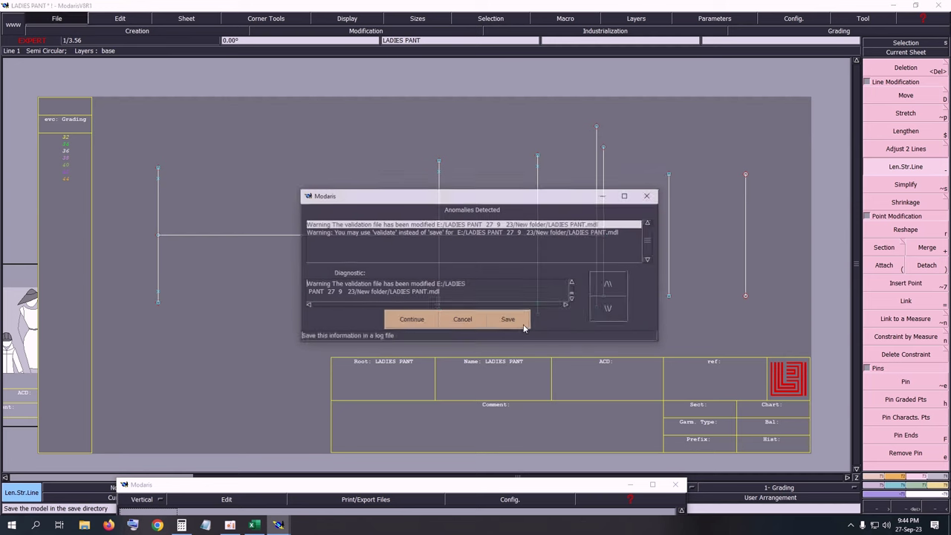
left_click(412, 318)
left_click(453, 318)
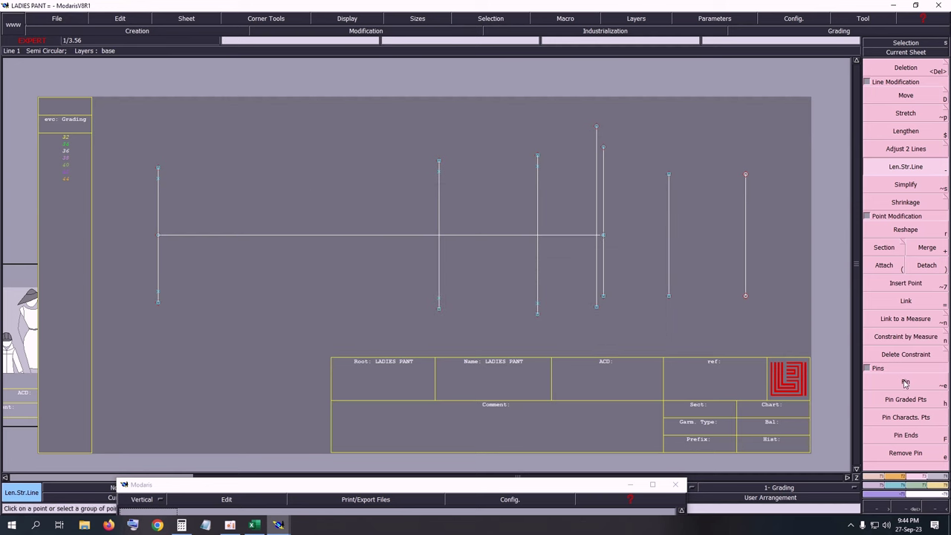
Step: Measure the thigh line's length between its two inner points and between its two outer end points
left_click(934, 488)
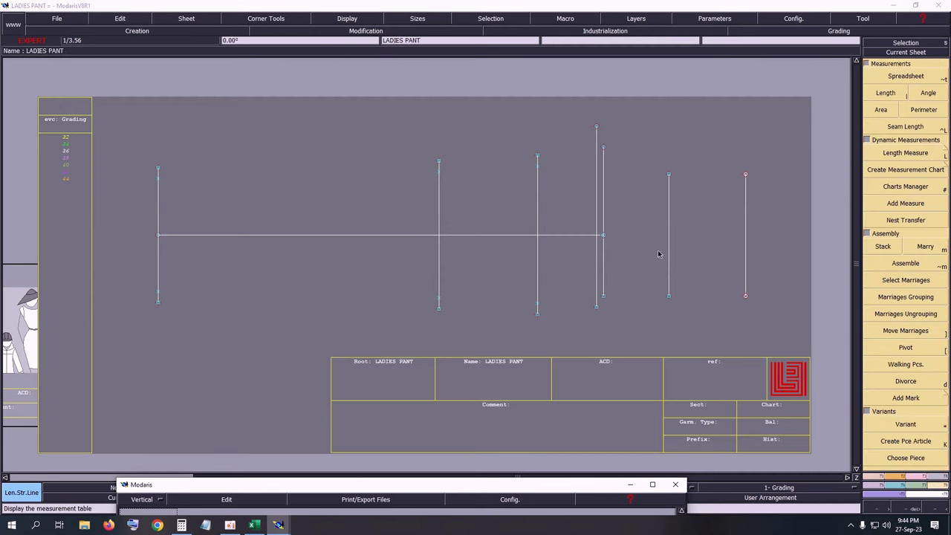
left_click(885, 93)
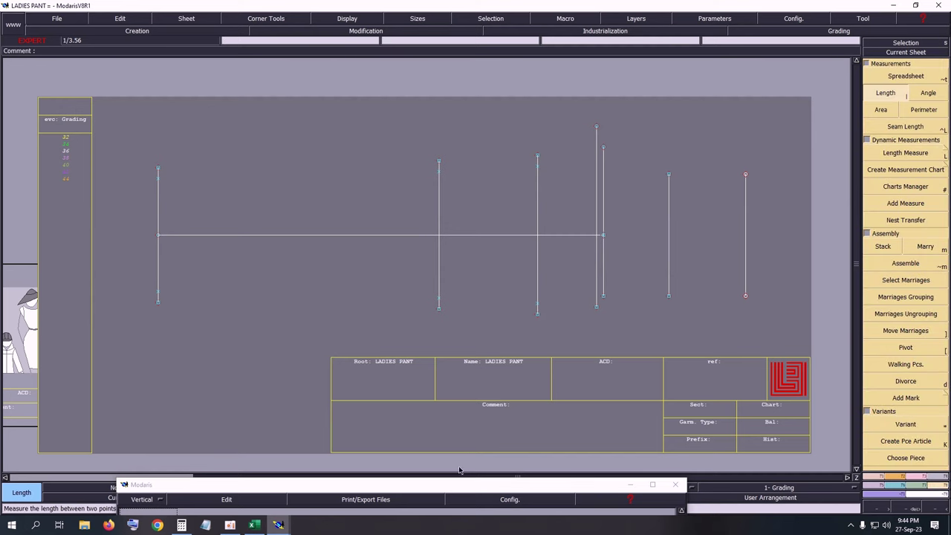
left_click_drag(452, 486, 469, 476)
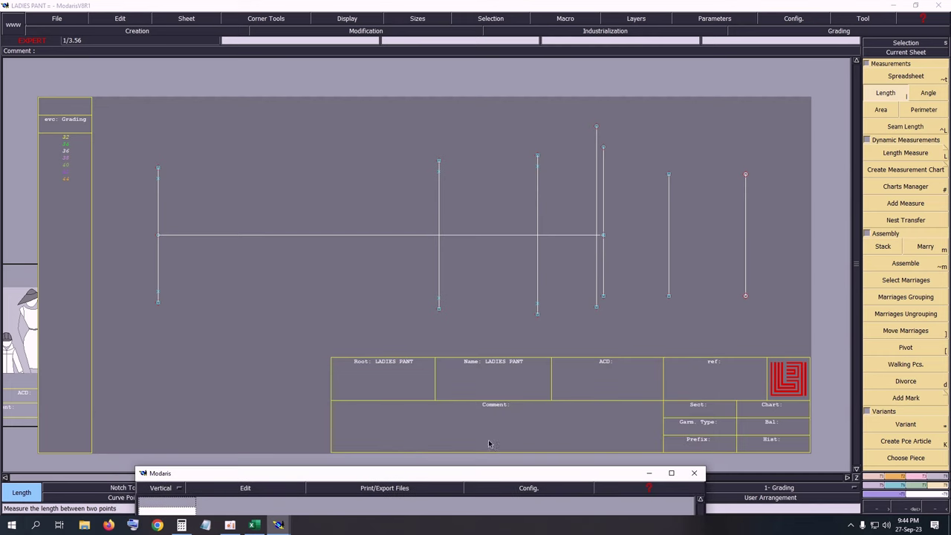
left_click(883, 92)
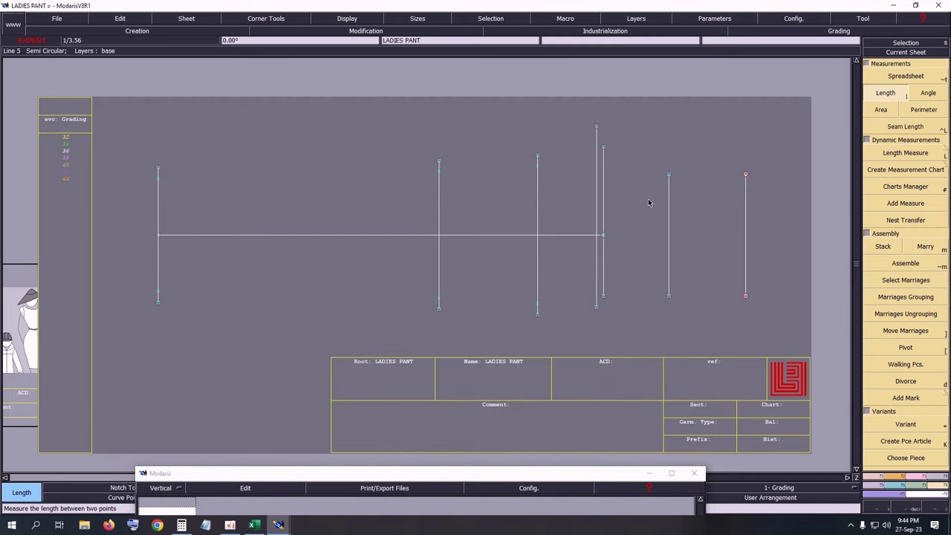
left_click(537, 305)
left_click(538, 166)
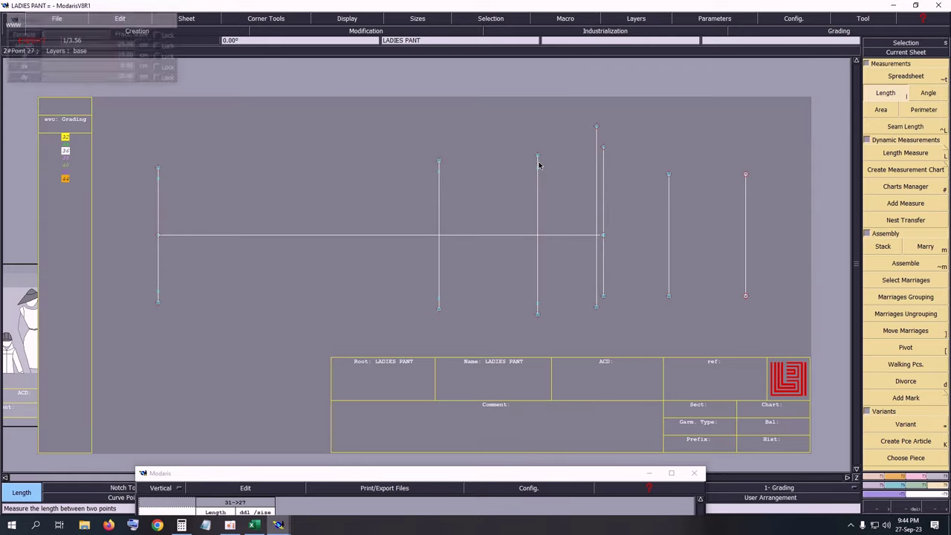
left_click(538, 155)
left_click(539, 312)
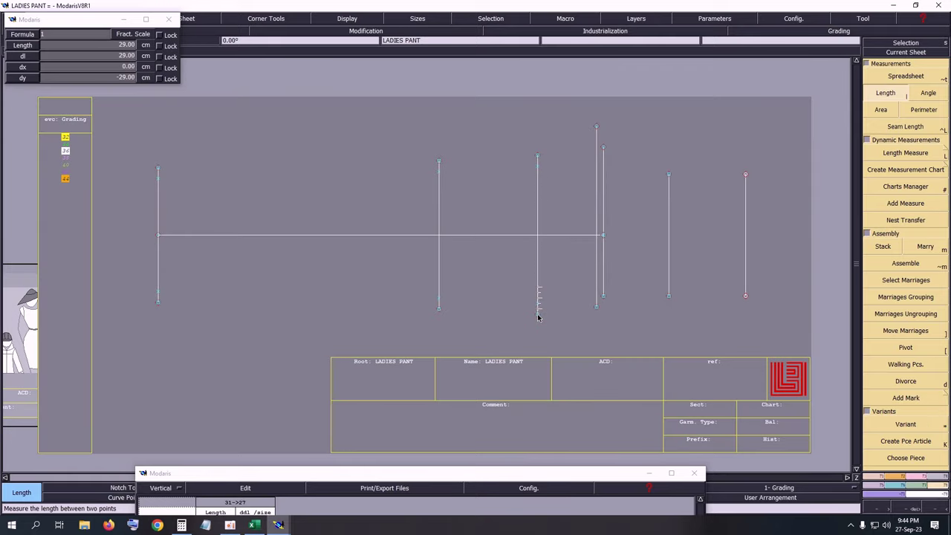
Step: Bring the measurement table into view and add an accumulation of the two thigh line lengths
left_click_drag(436, 473, 460, 263)
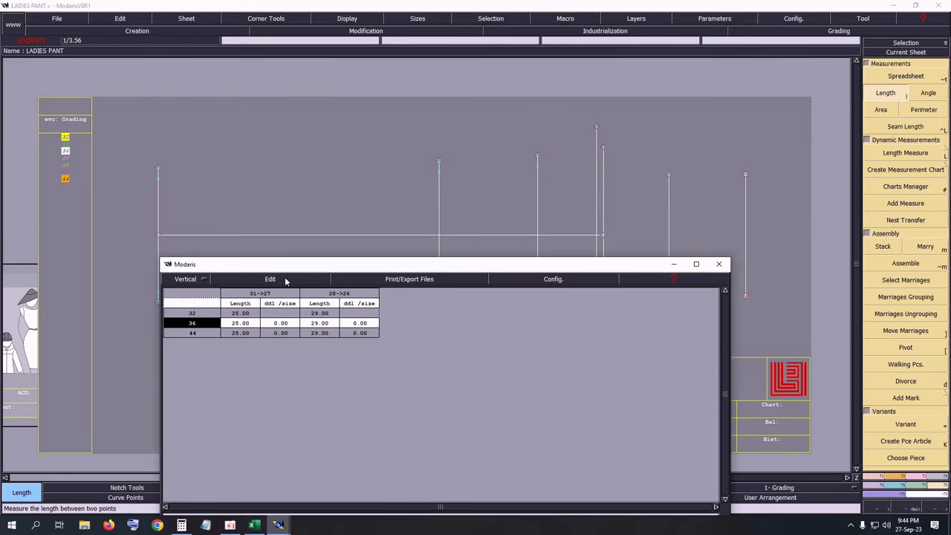
left_click(284, 279)
left_click(238, 311)
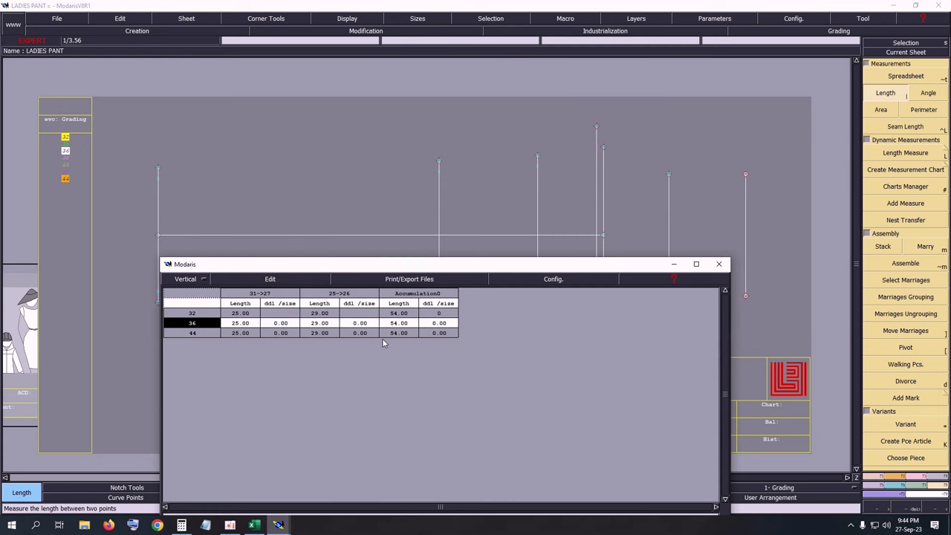
Step: Empty the measurement table and close it
left_click(278, 285)
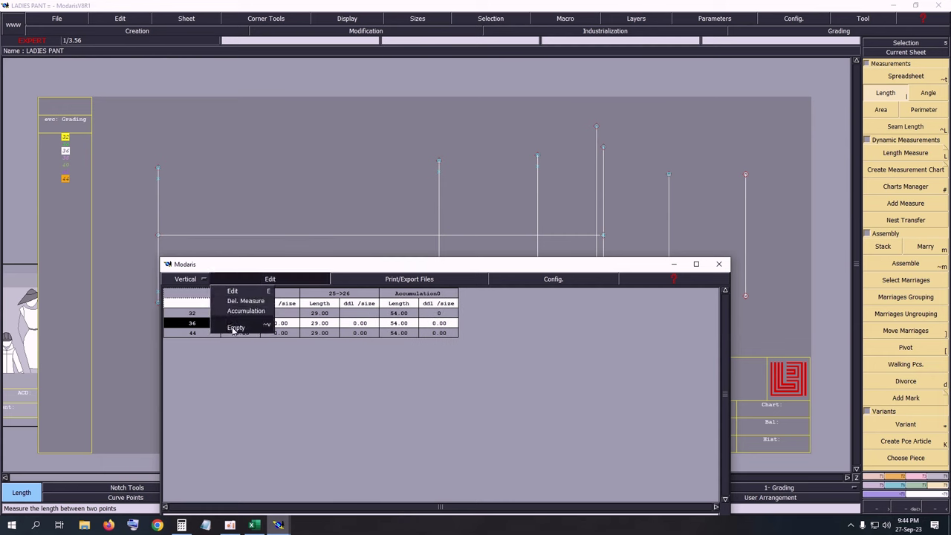
left_click(231, 326)
double_click(357, 266)
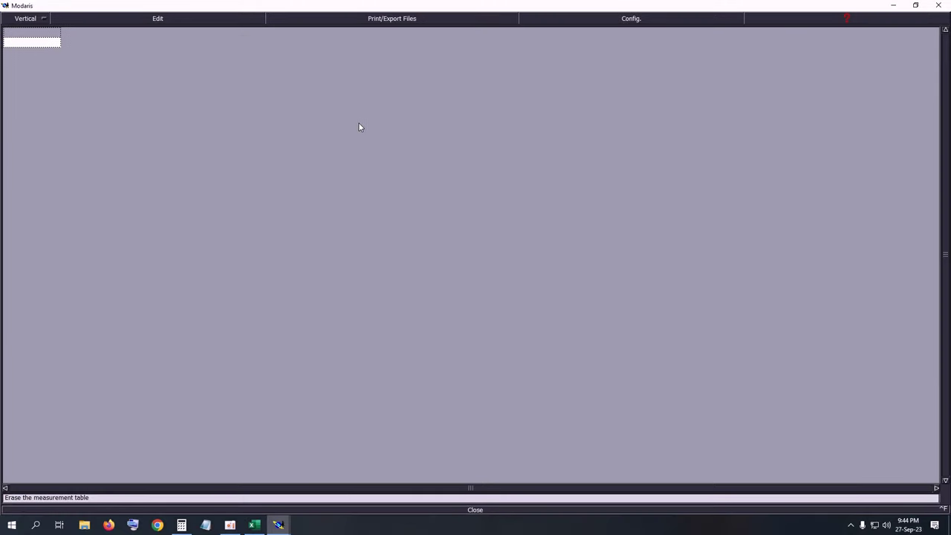
left_click(916, 6)
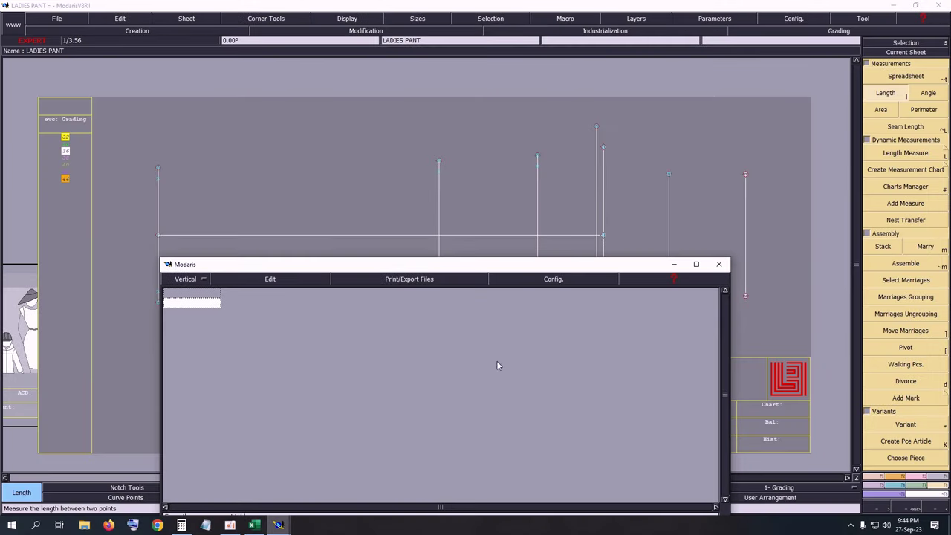
left_click_drag(520, 269, 524, 90)
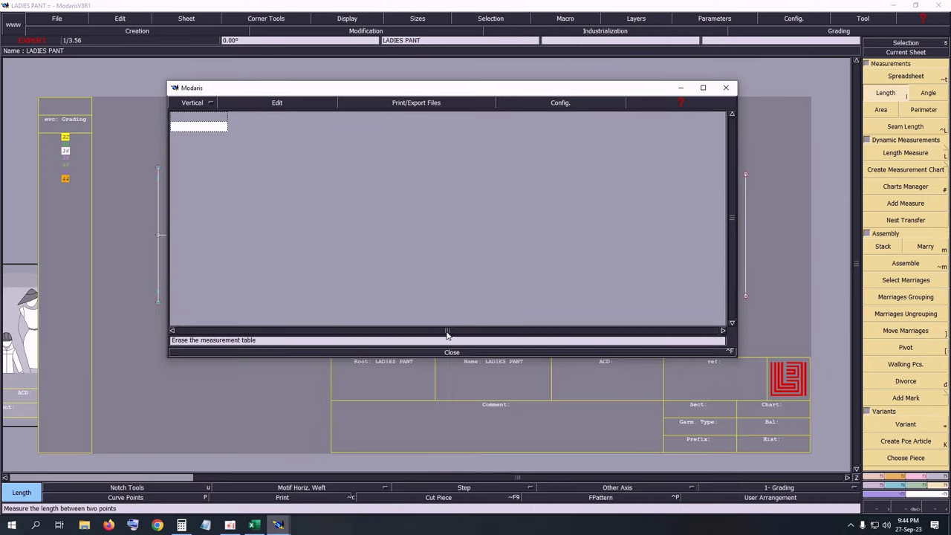
left_click(451, 353)
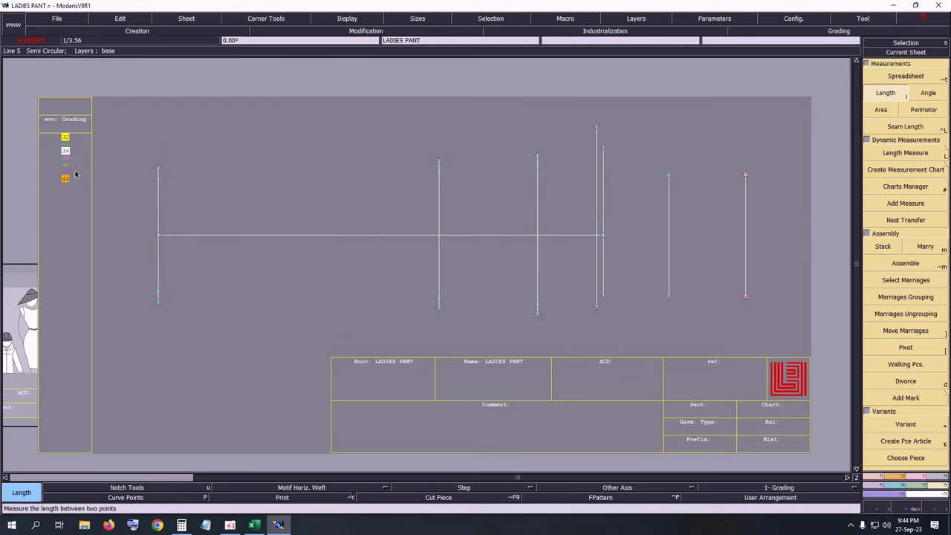
Step: Draw a Bezier line through the inner upper bottom, knee and thigh points to the upper end of the shorter crotch line
key("b")
left_click(158, 180)
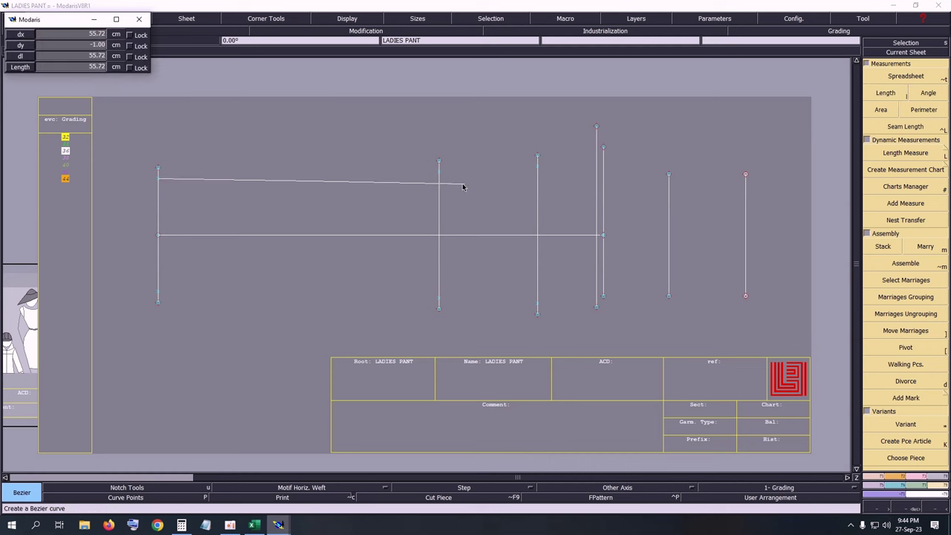
left_click(438, 172)
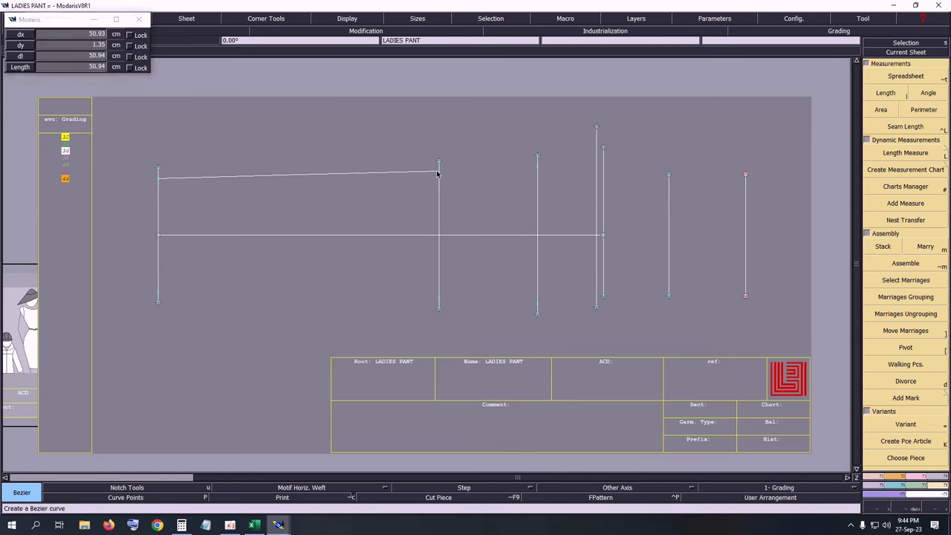
left_click(539, 167)
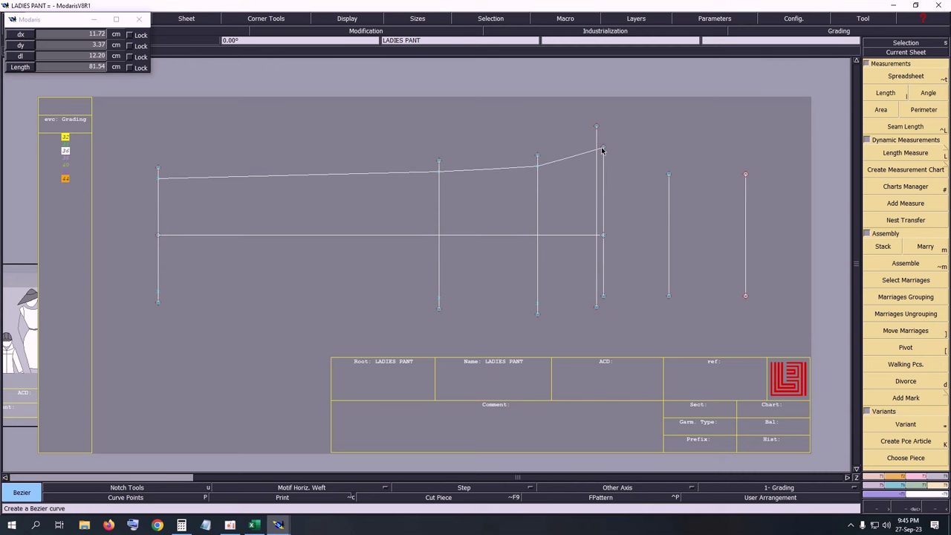
left_click(603, 147)
right_click(604, 148)
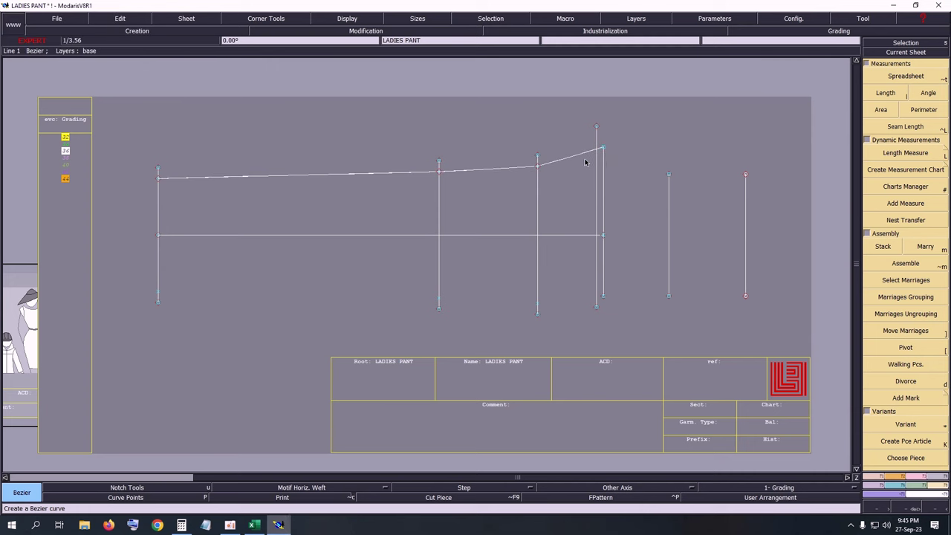
Step: Draw a Bezier line through the outer upper bottom, knee and thigh points to the upper end of the longer crotch line
left_click(158, 169)
left_click(441, 160)
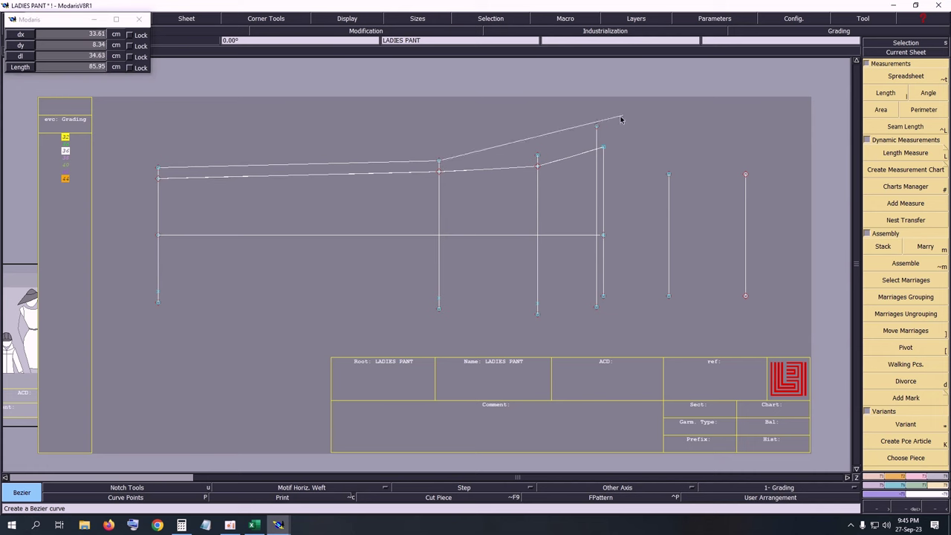
left_click(538, 157)
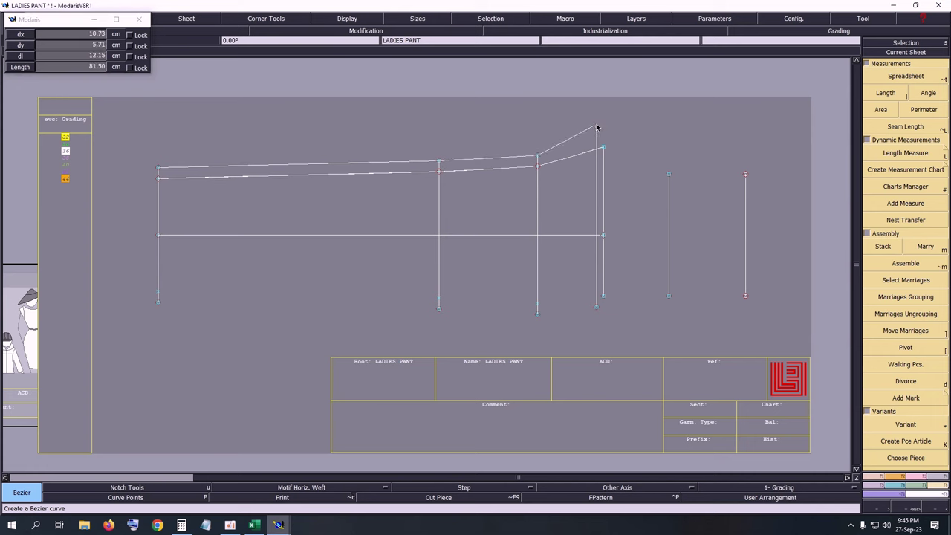
middle_click(596, 127)
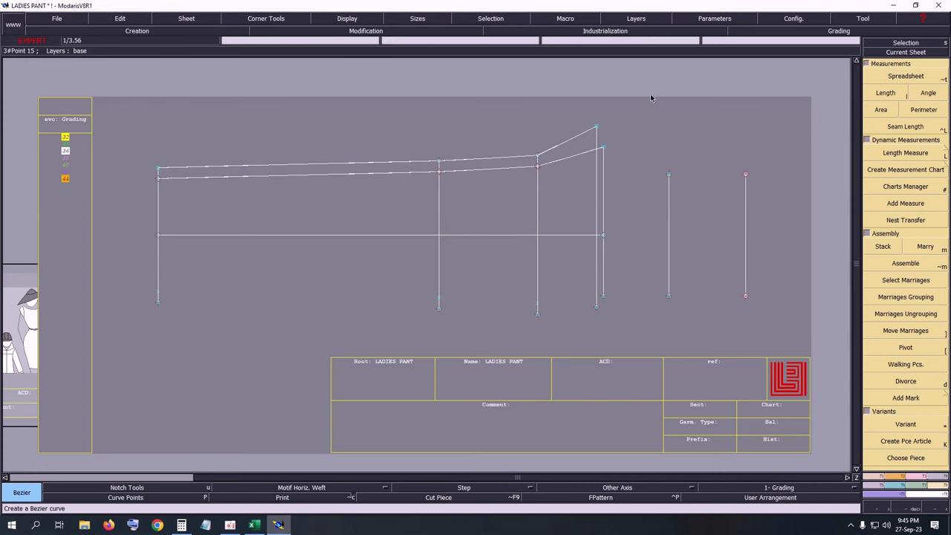
Step: Draw a Bezier line from the inner lower bottom point through the inner knee point to the shorter crotch line's lower end
left_click(157, 302)
left_click(437, 300)
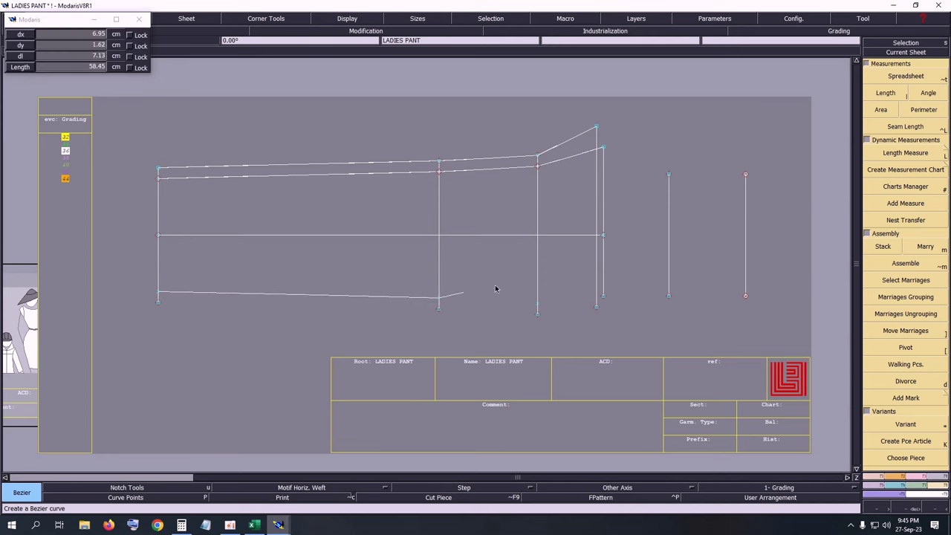
middle_click(603, 298)
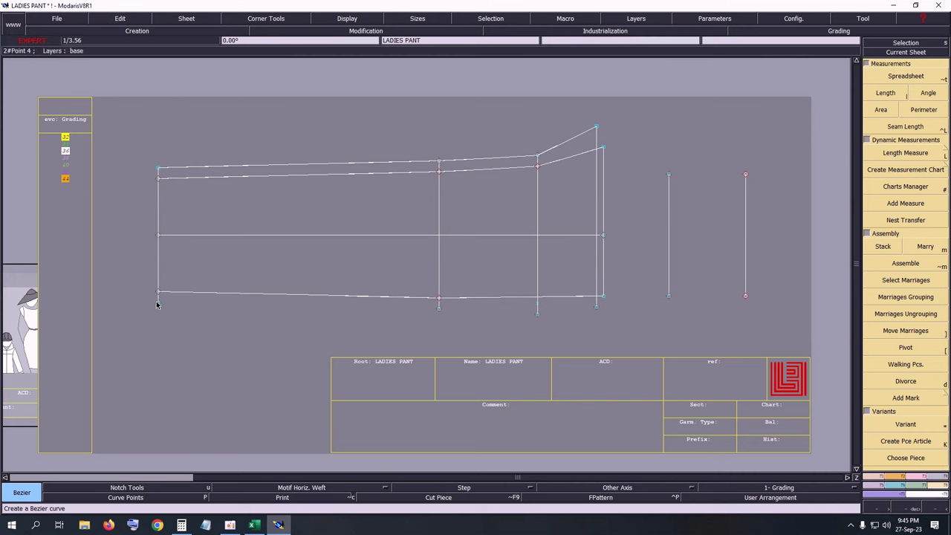
Step: Draw a Bezier line from the outer lower bottom point through the outer knee point to the longer crotch line's lower end
left_click(157, 303)
left_click(439, 310)
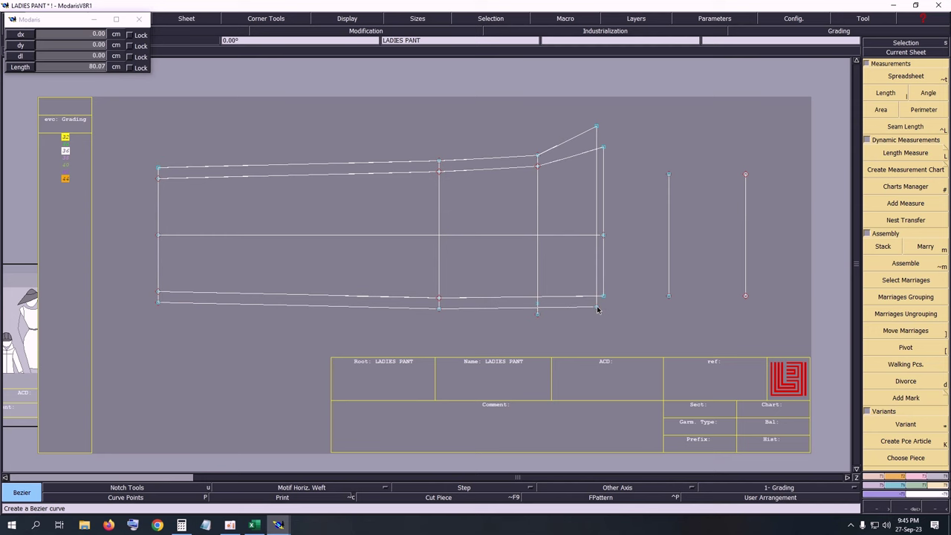
middle_click(597, 310)
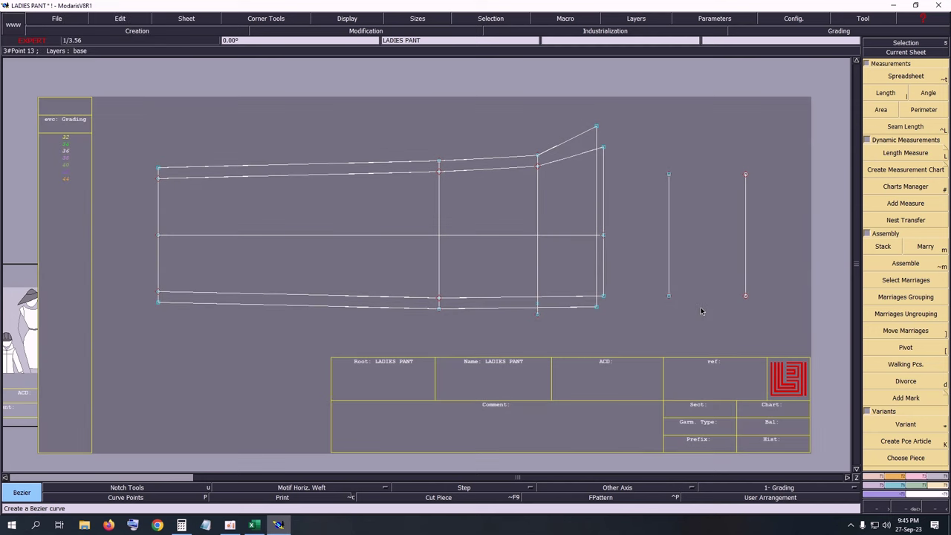
Step: Pin the upper and lower inner and outer points of the vertical thigh line
key("Return")
left_click_drag(103, 118, 658, 357)
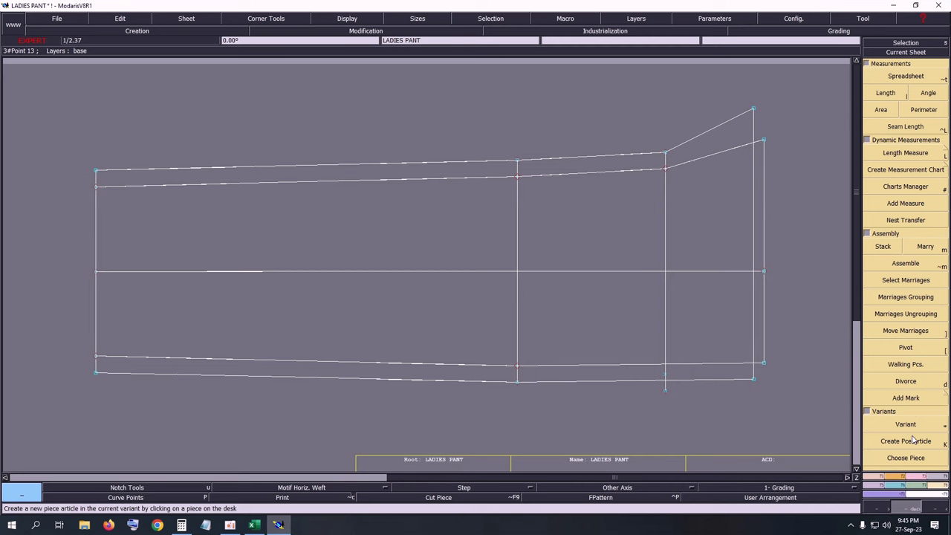
left_click(918, 476)
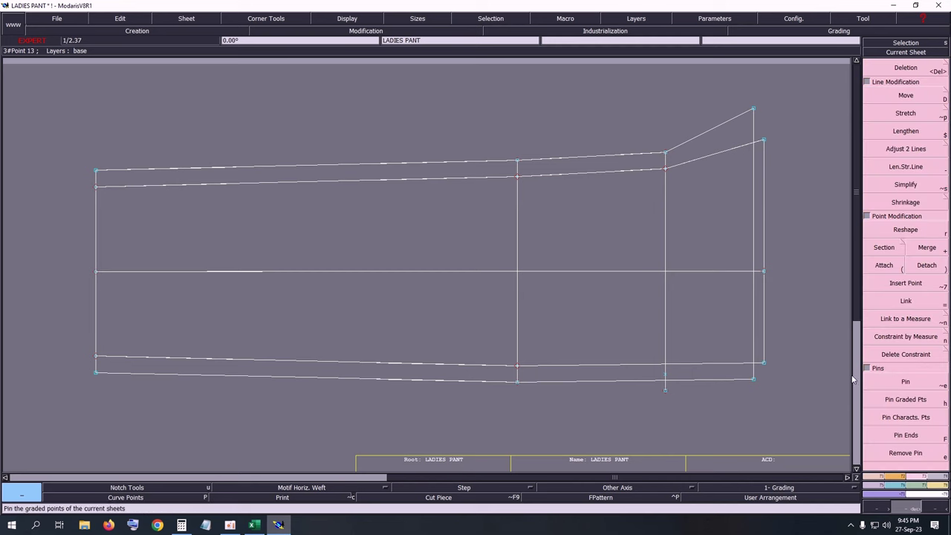
left_click(906, 95)
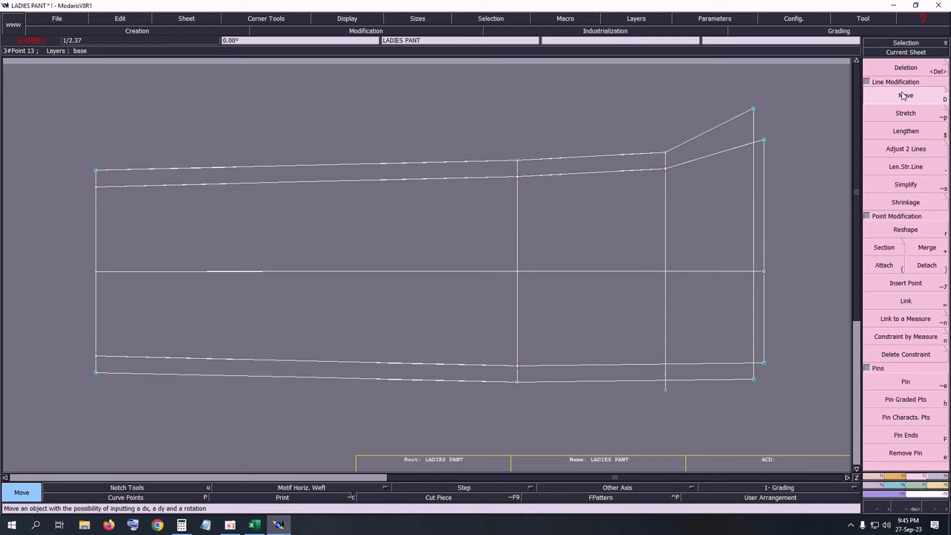
left_click(919, 382)
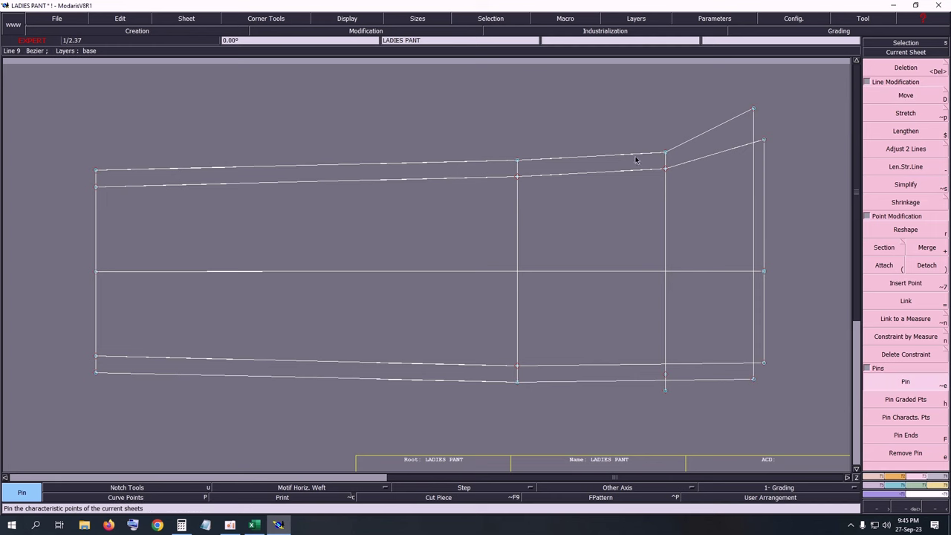
left_click_drag(637, 121, 695, 418)
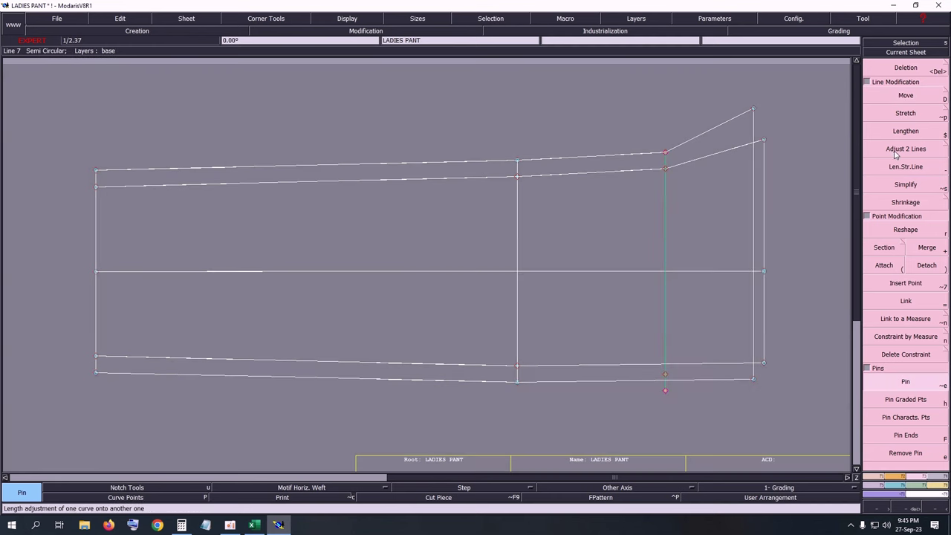
Step: Move the pinned thigh line with its inner and outer points upward by about 1.1 cm
left_click(906, 95)
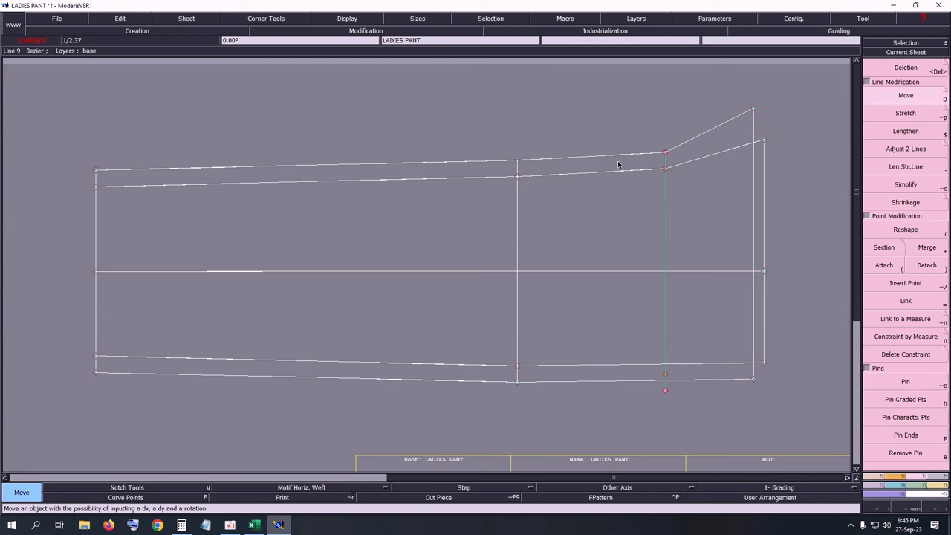
left_click(666, 154)
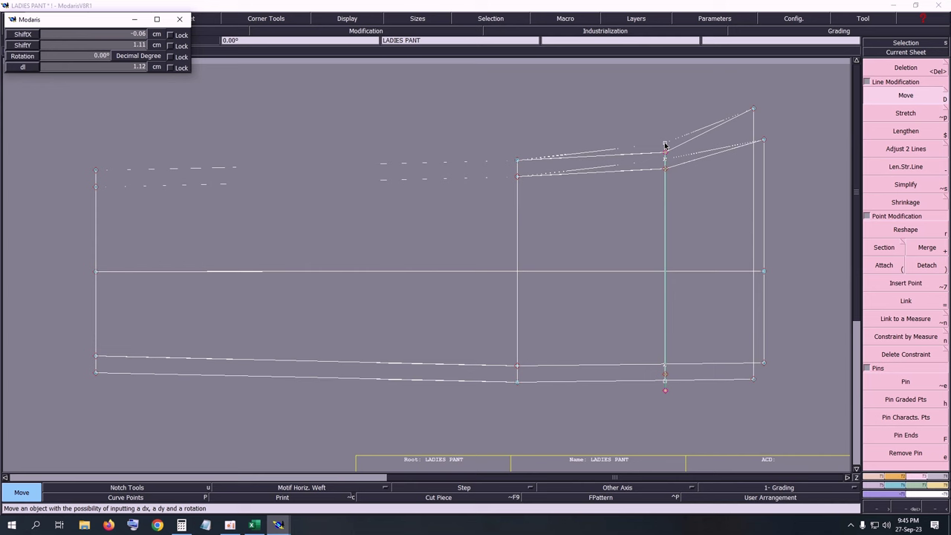
left_click(665, 144)
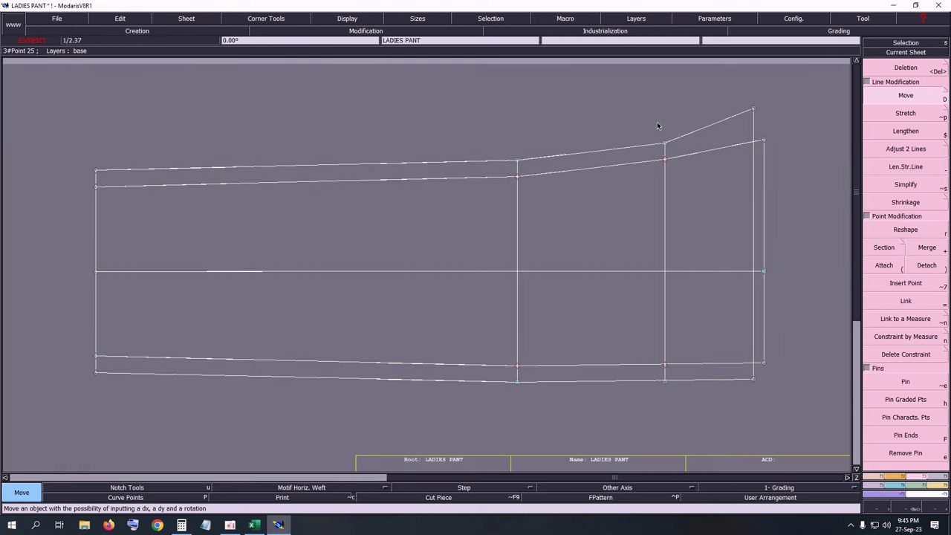
Step: Save the pant model, continuing past the anomaly warnings
key("Home")
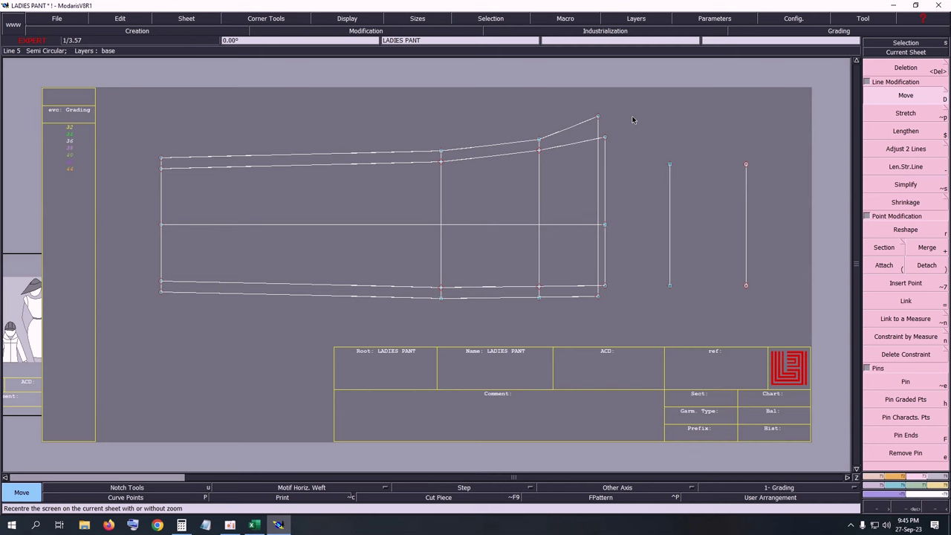
key("Return")
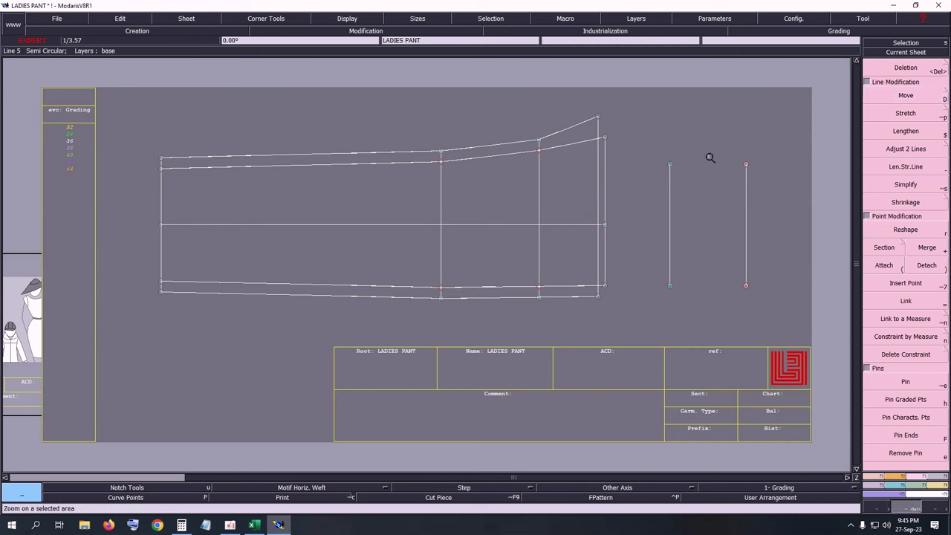
left_click_drag(307, 90, 812, 335)
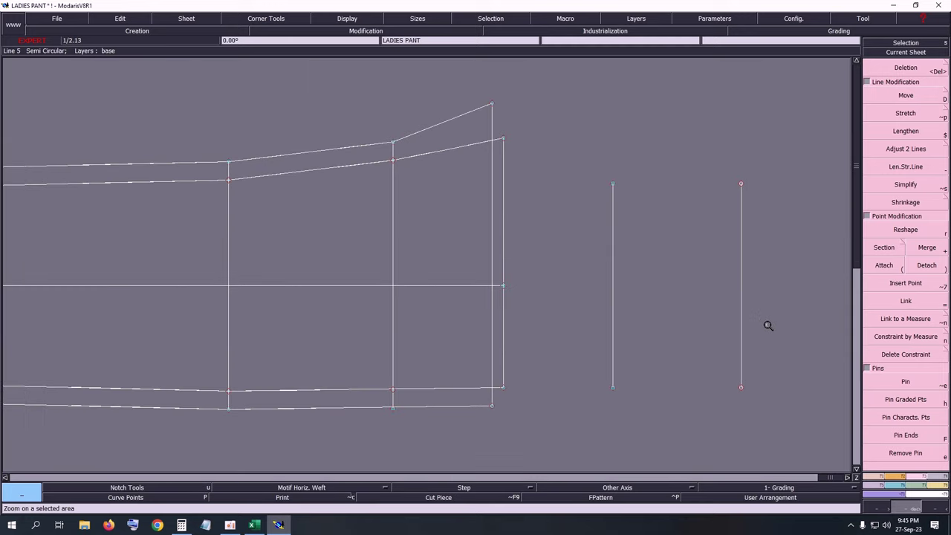
key("ctrl+s")
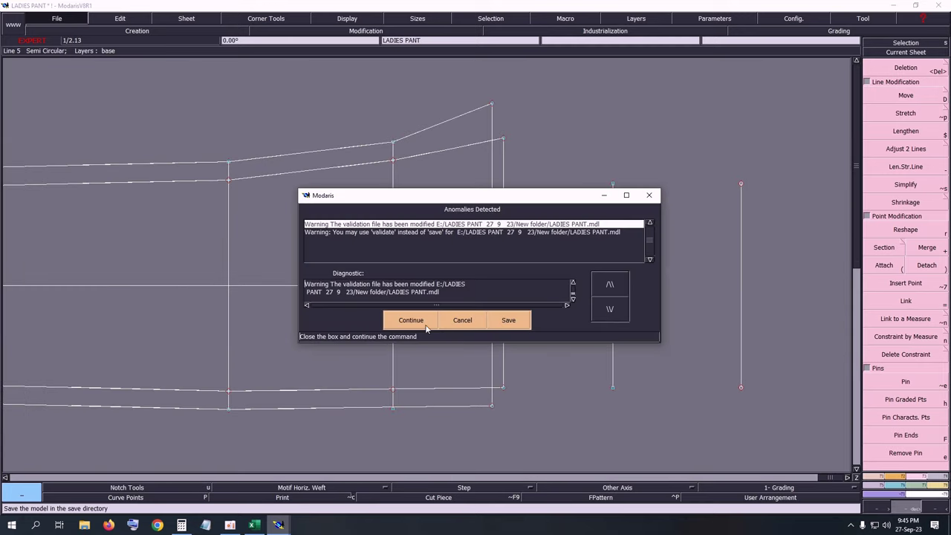
key("Return")
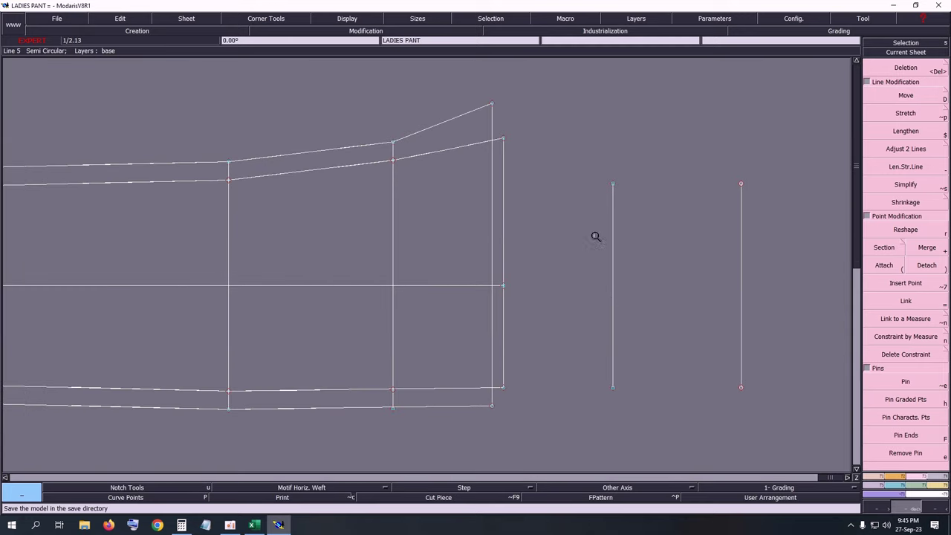
Step: Draw a straight line joining the upper ends of the two separate vertical lines and extend it past the crotch lines
key("d")
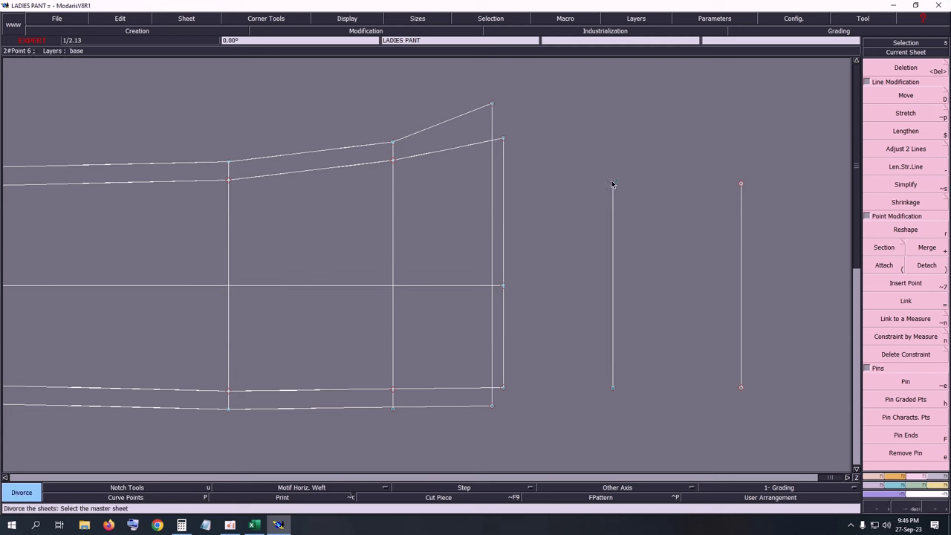
key("b")
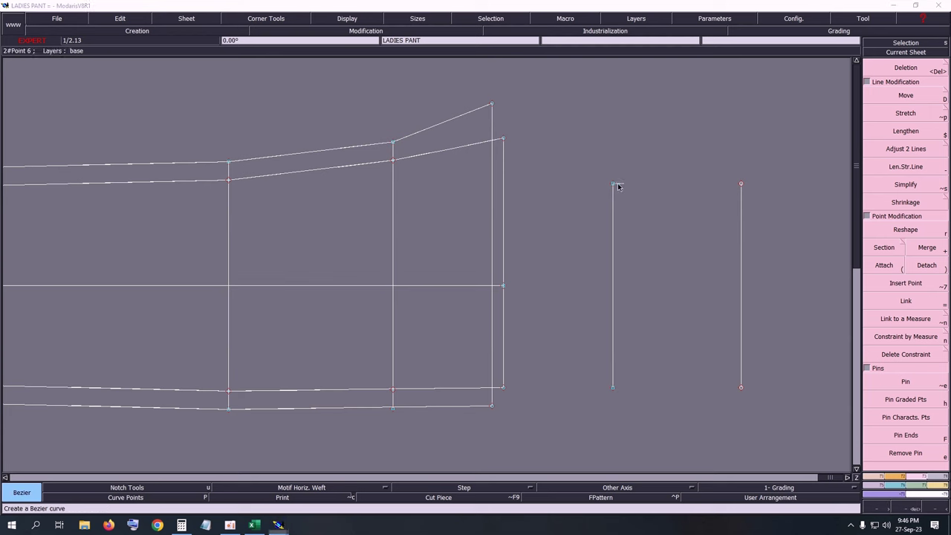
left_click(613, 185)
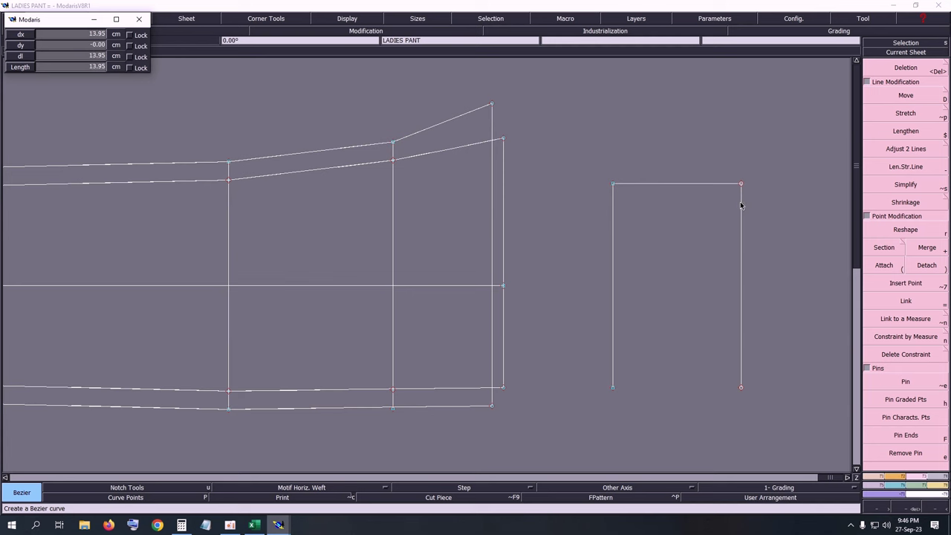
double_click(741, 206)
left_click(906, 166)
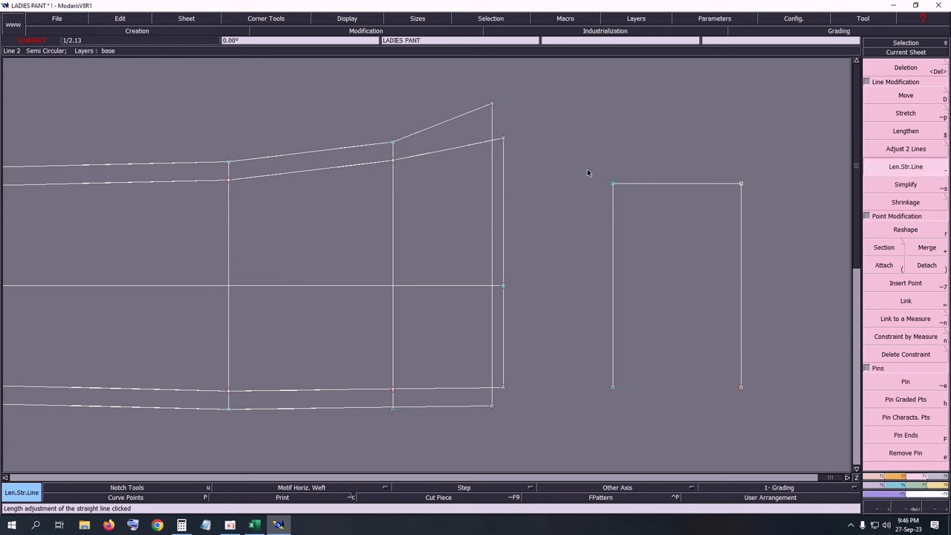
left_click(624, 184)
left_click(420, 201)
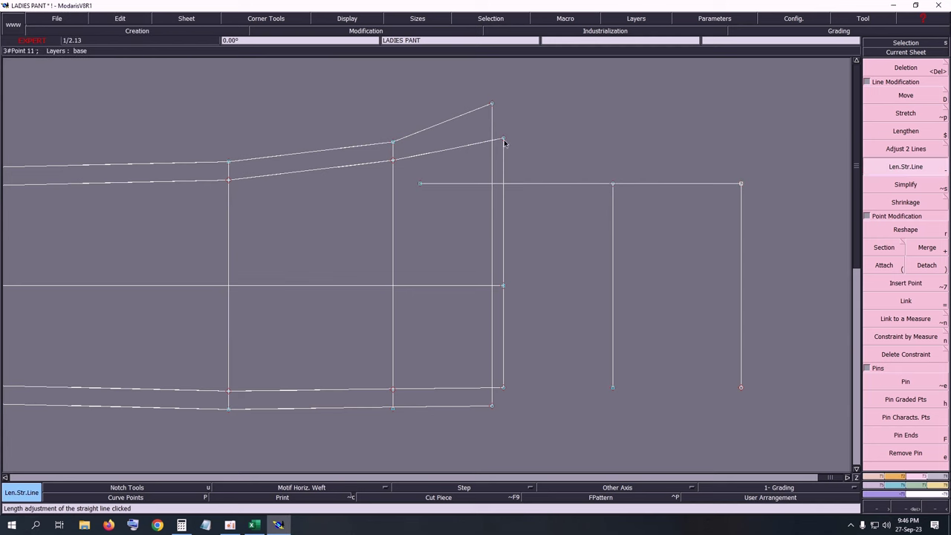
Step: Draw a Bezier line from the shorter crotch line's upper end to the upper end of the nearer separate vertical line
key("b")
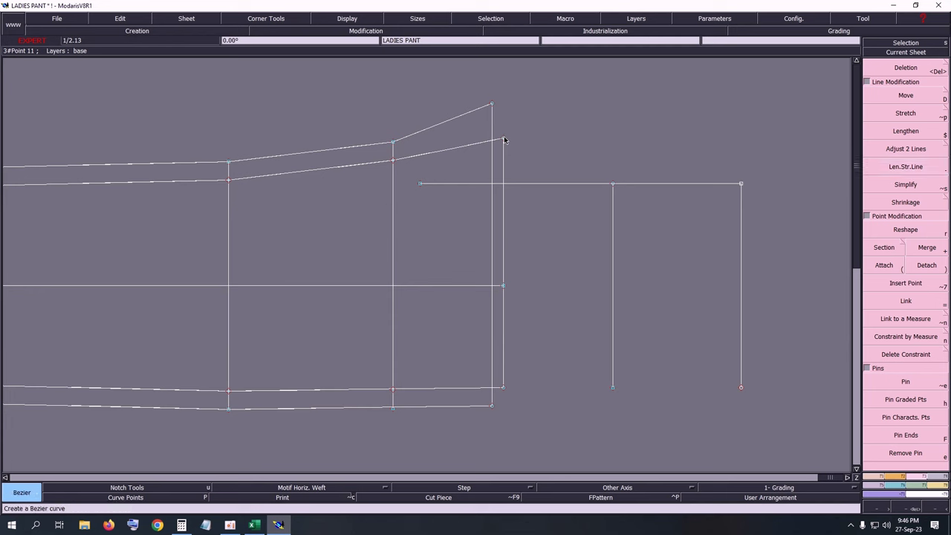
left_click(504, 139)
right_click(613, 184)
double_click(612, 183)
Step: Reshape the new Bezier line with its handles into a hollow front crotch curve that flattens into the straight line
left_click(348, 20)
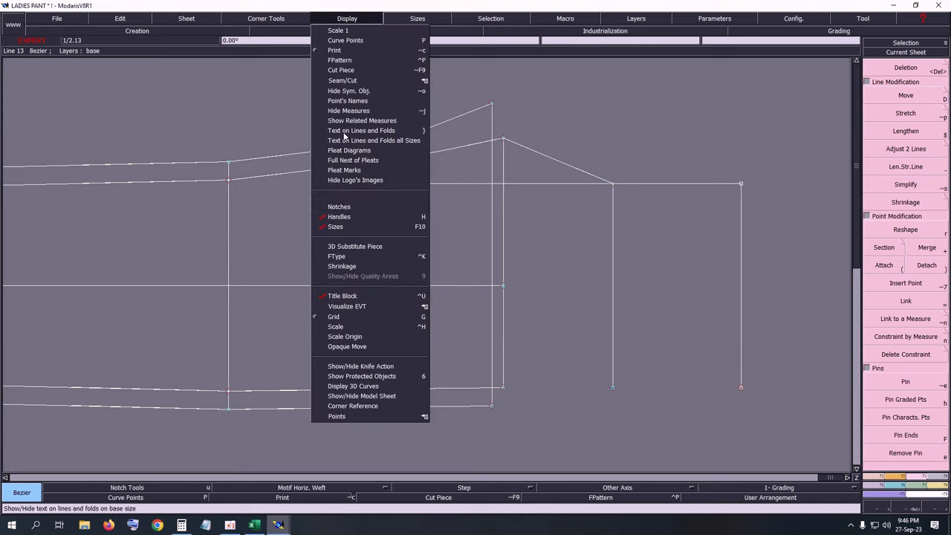
key("s")
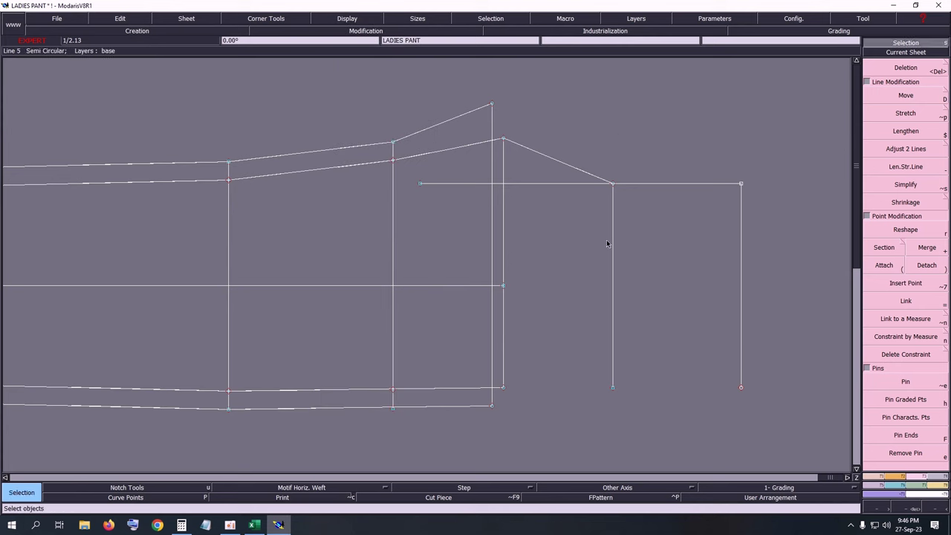
key("r")
left_click(582, 174)
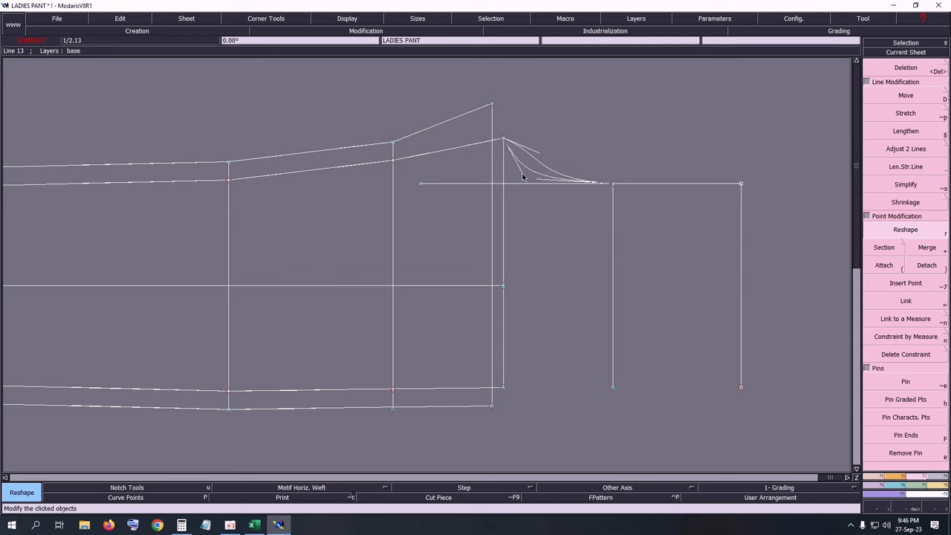
left_click(522, 176)
left_click(525, 178)
left_click(538, 185)
Step: Extend the crotch curve's flat end as a straight line beyond the outermost vertical line
left_click(911, 171)
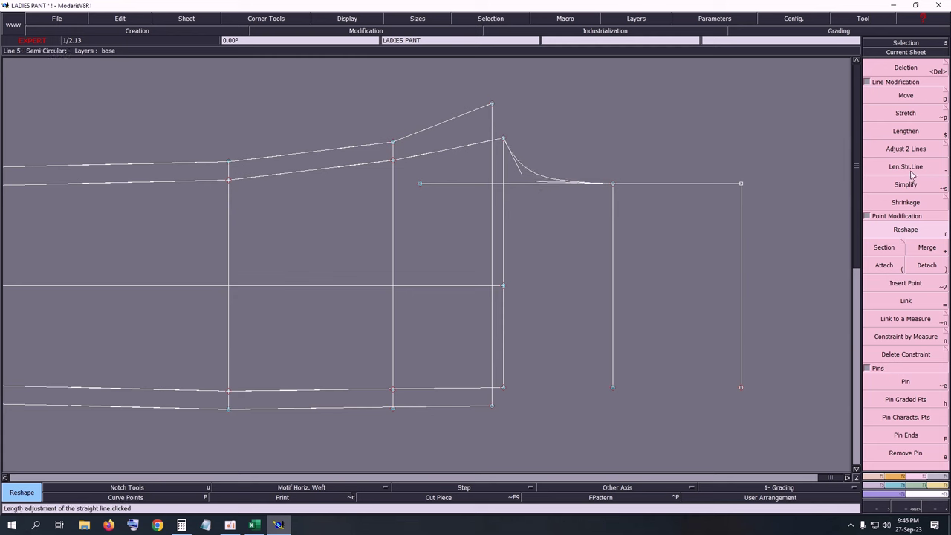
left_click(538, 173)
left_click(804, 240)
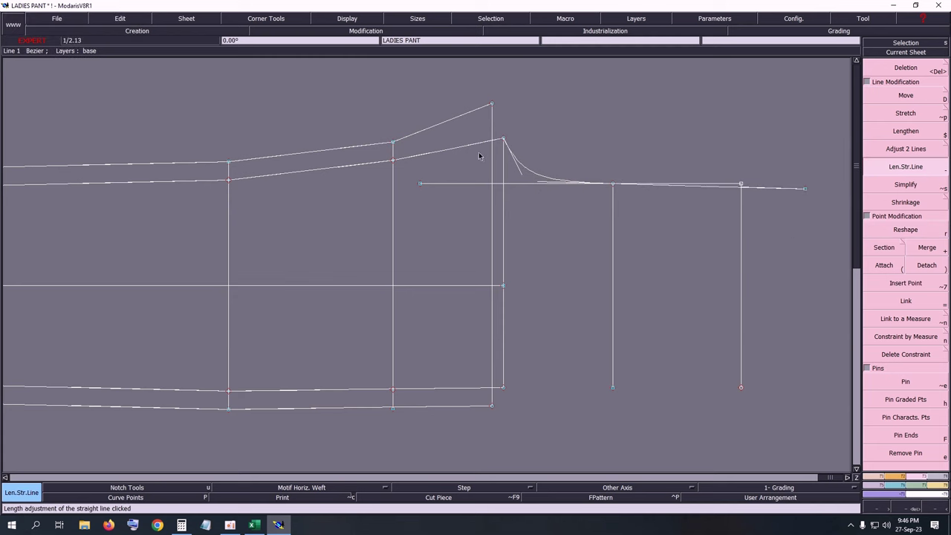
key("Escape")
Step: Refine the crotch curve's handle near the crotch point and hide the curve handles
key("r")
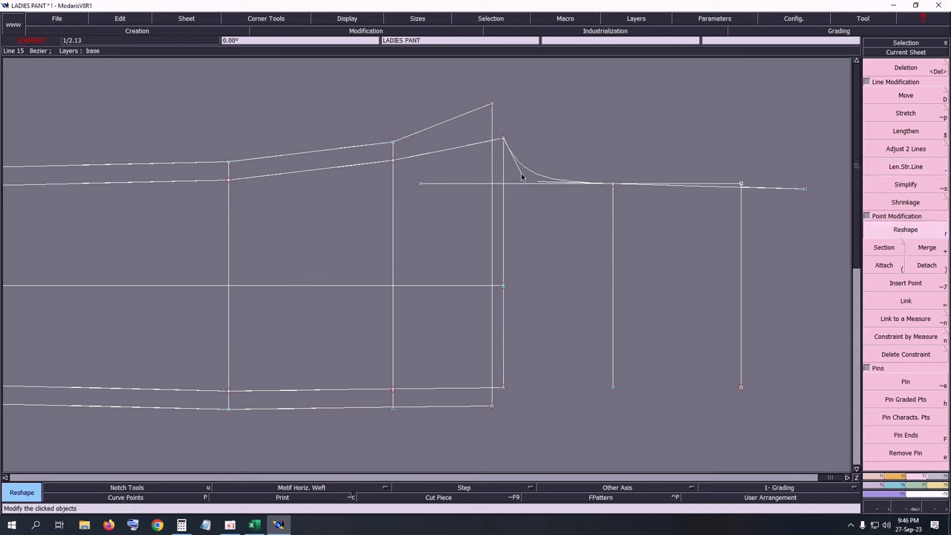
left_click(520, 180)
left_click(520, 180)
left_click(348, 19)
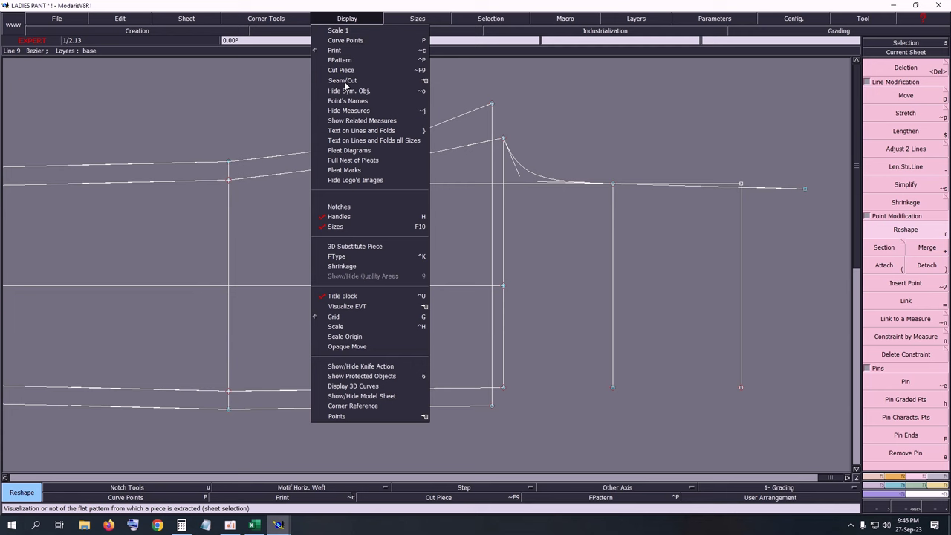
left_click(338, 217)
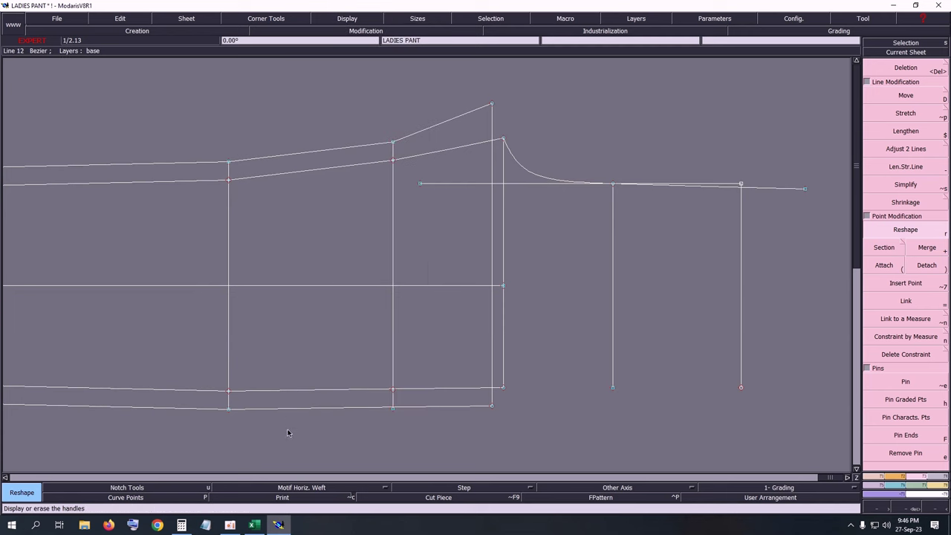
Step: Switch to the LADIES PANT workbook in Excel and fill the chart's front rise row and the calculated thigh row green
left_click(254, 525)
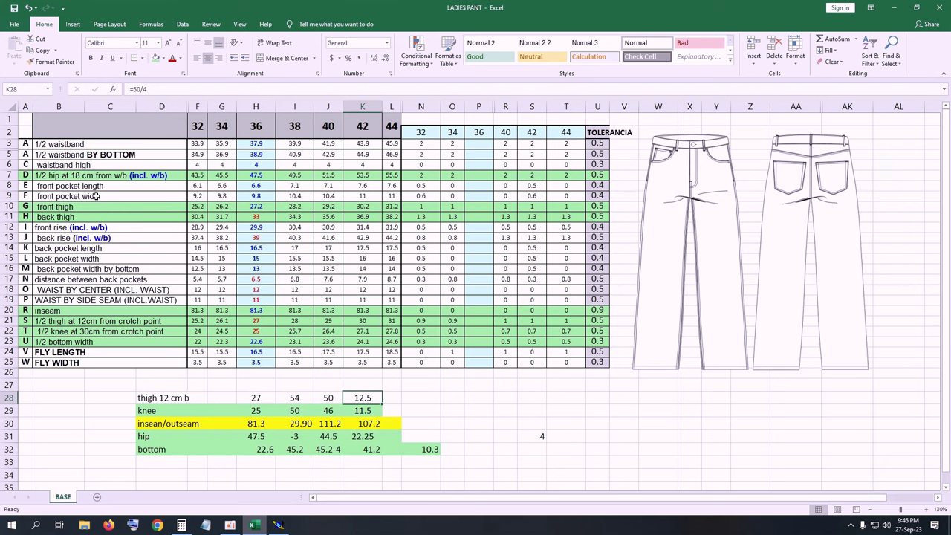
left_click_drag(24, 227, 601, 229)
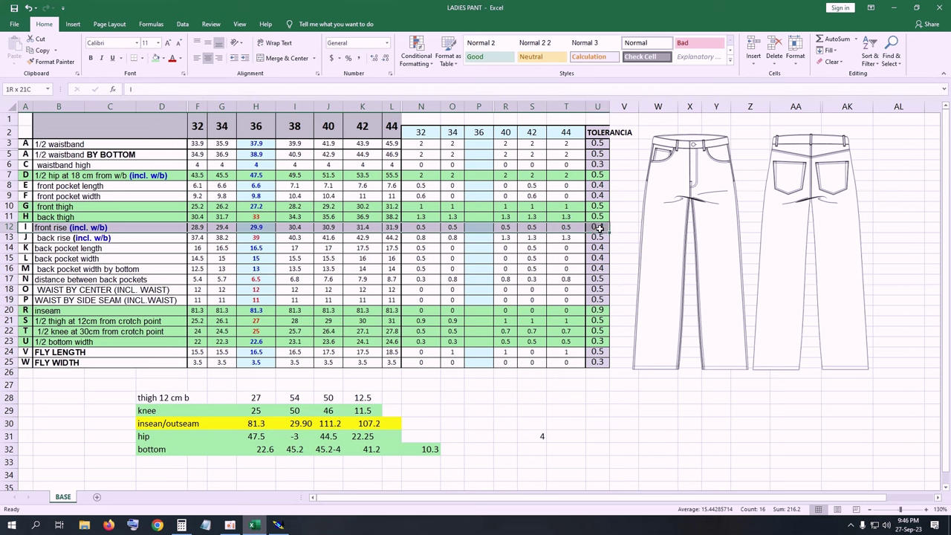
left_click(155, 59)
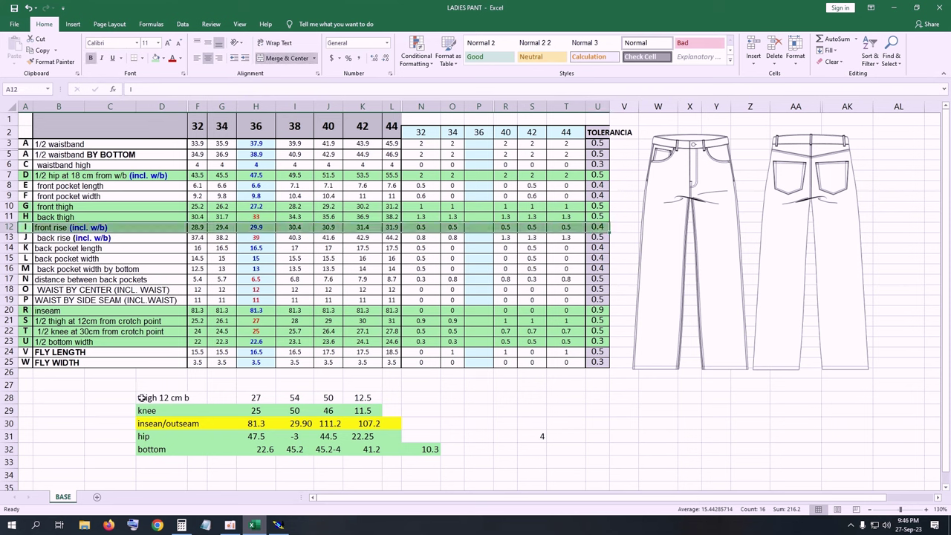
left_click_drag(141, 398, 364, 399)
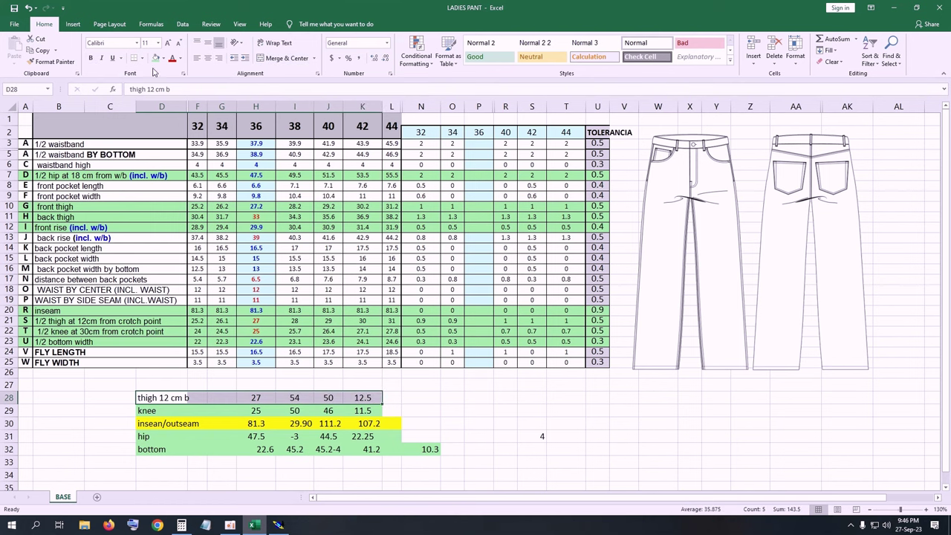
left_click(156, 59)
Step: Add a "front rise" row below the bottom row of the calculations, with 29.9 as its size 36 value
scroll(490, 400, "down", 3)
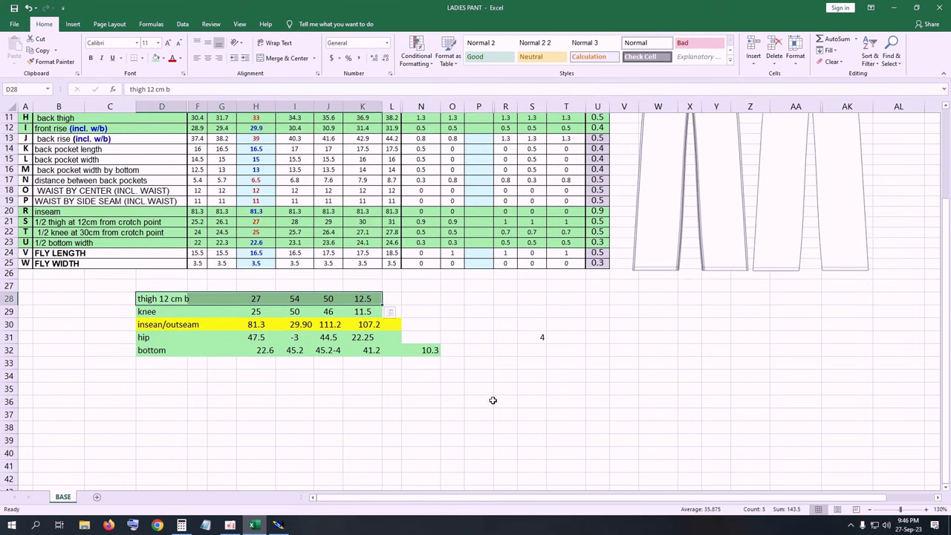
left_click(150, 366)
type("front rise")
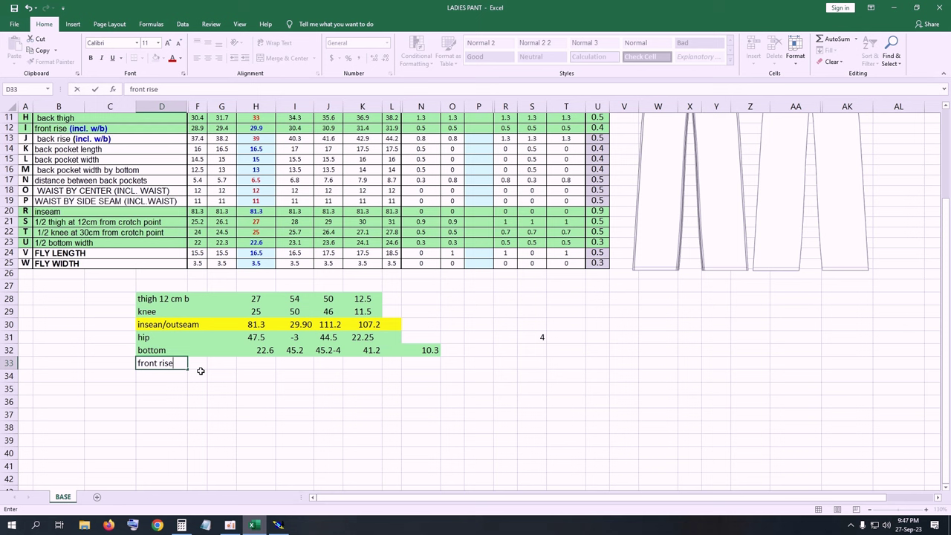
left_click(254, 364)
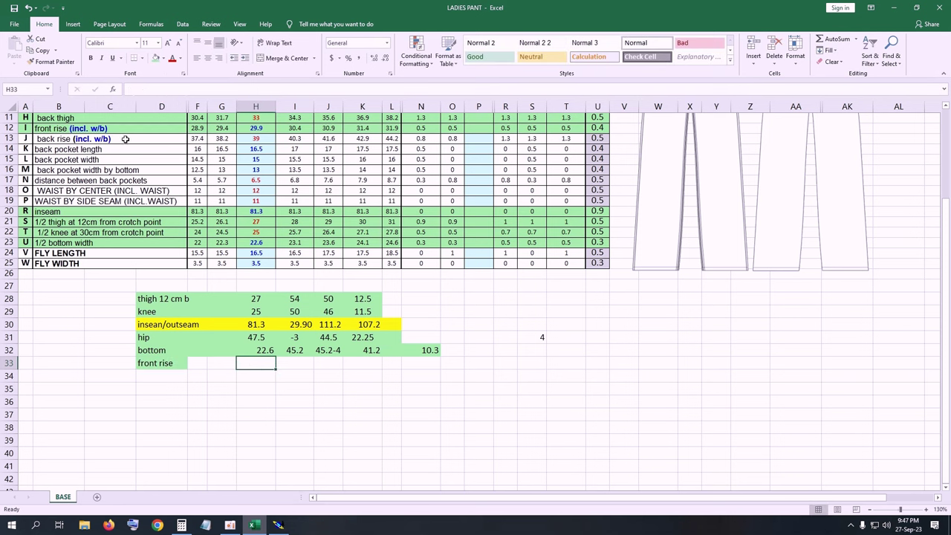
left_click(256, 128)
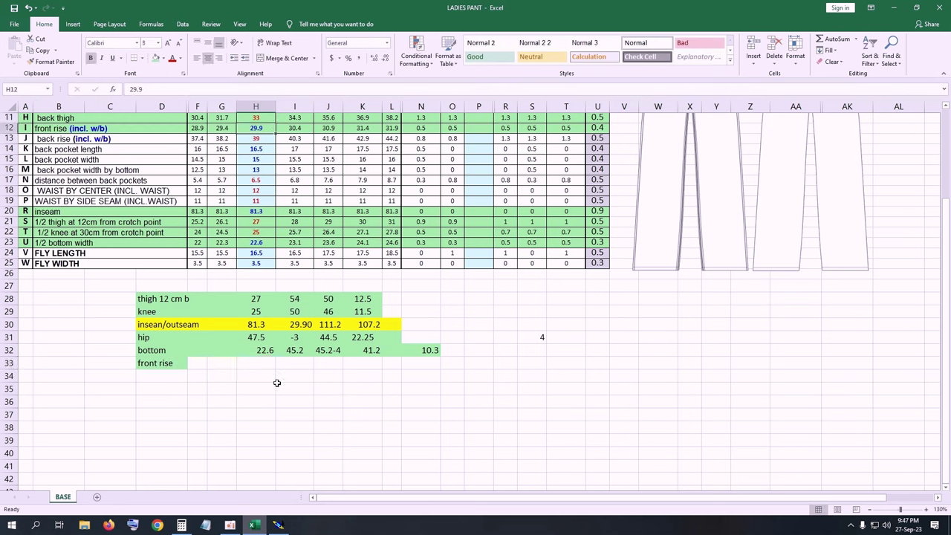
left_click(258, 364)
type("29.9")
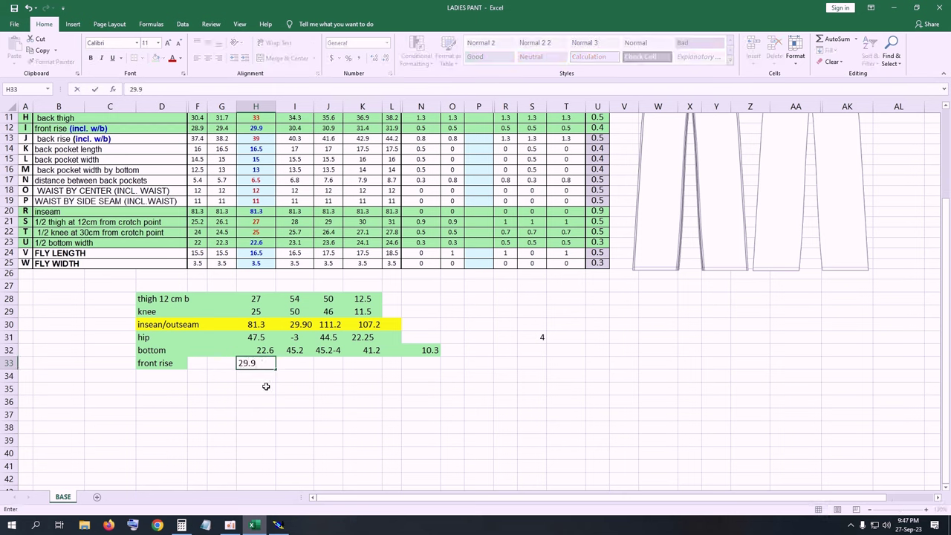
left_click(264, 386)
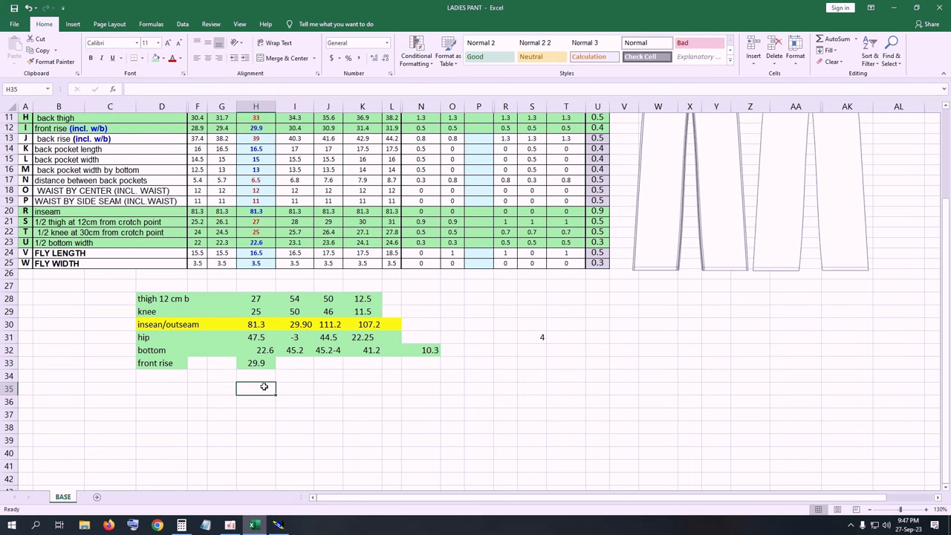
Step: Enter a formula based on 29.9 in cell I33 of the front rise row
left_click(284, 365)
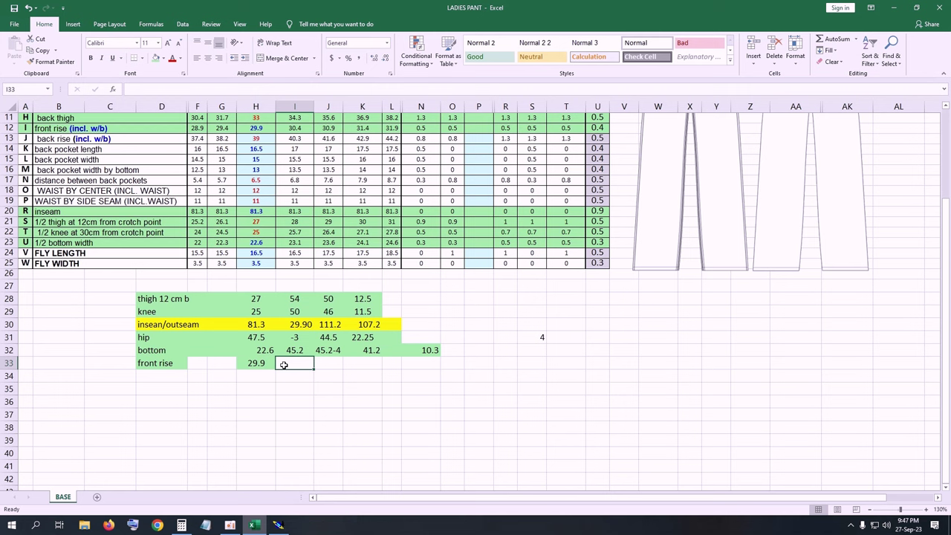
type("=")
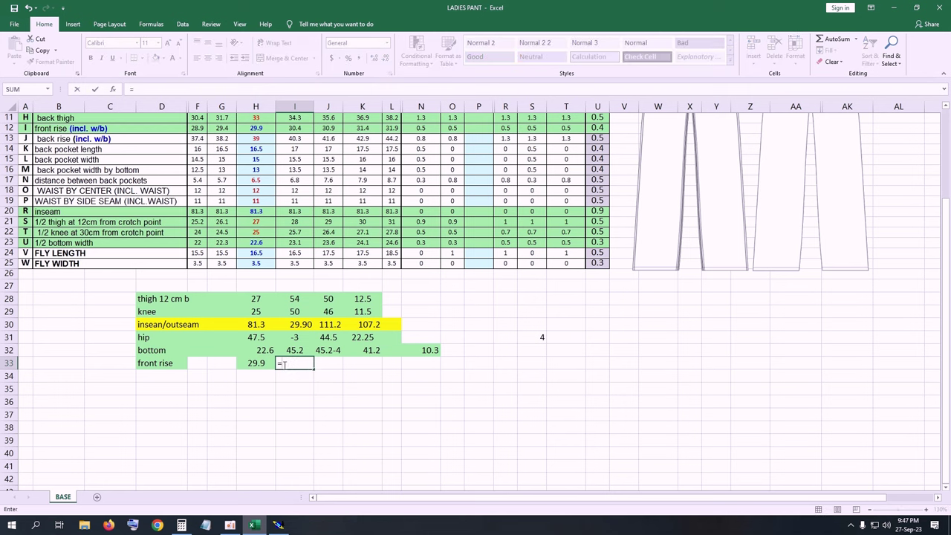
type("29.9")
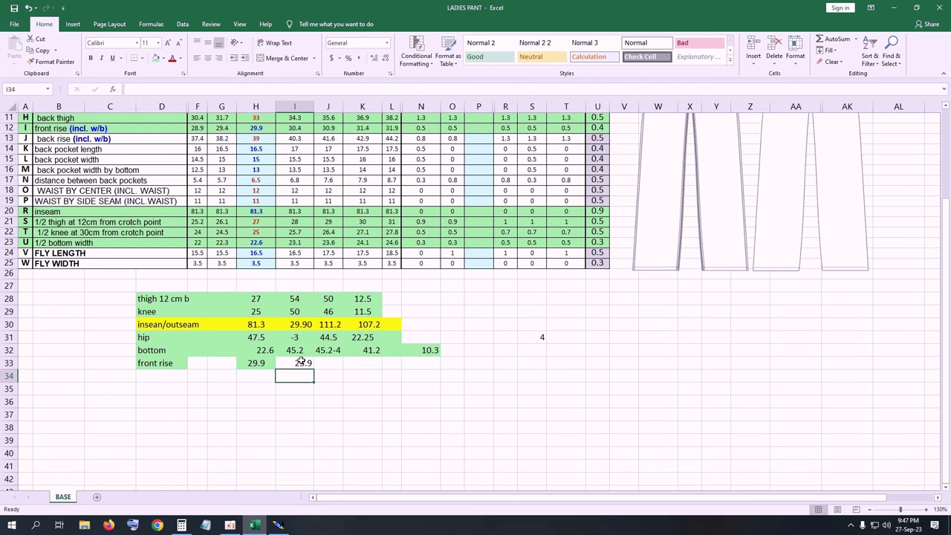
Step: Centre the values in cells I33 and H32, and fill the front rise row green from D33 to N33
left_click(284, 365)
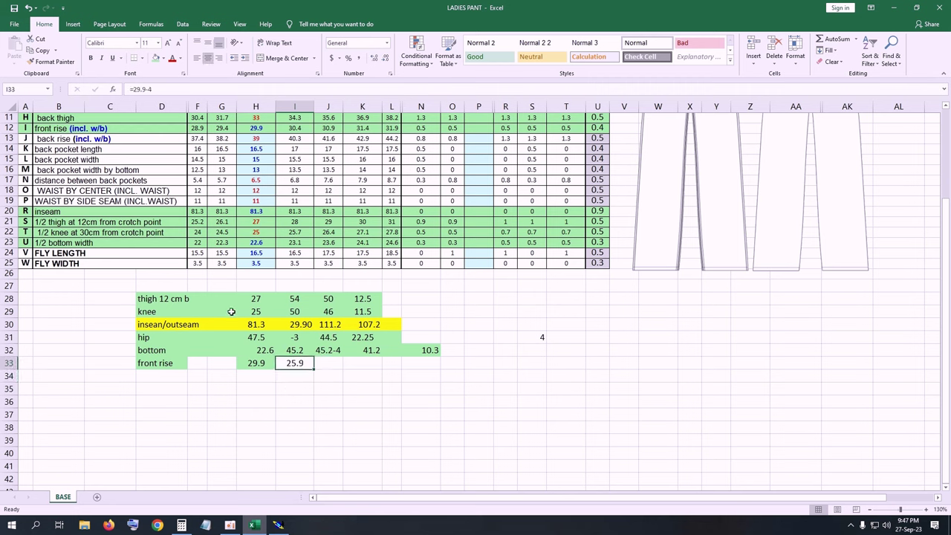
left_click(257, 350)
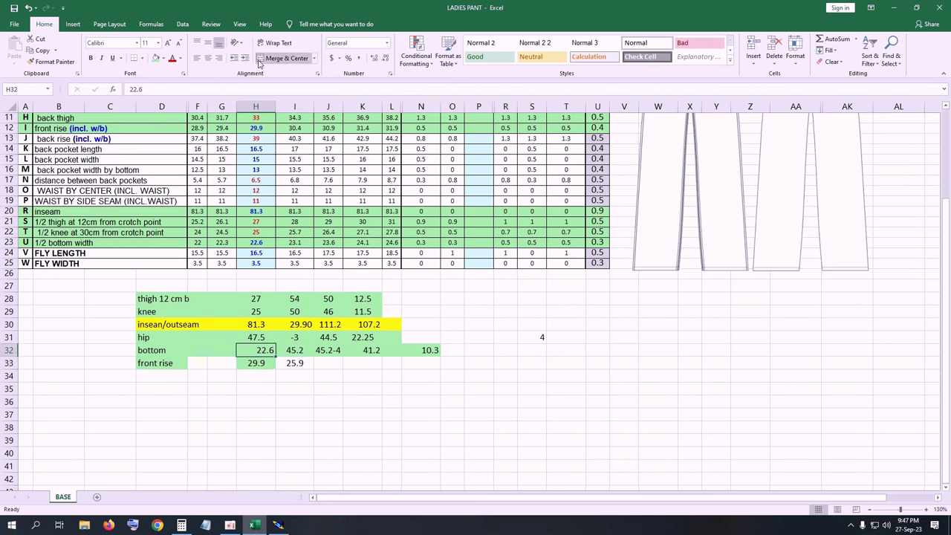
left_click(207, 58)
left_click_drag(144, 364, 426, 364)
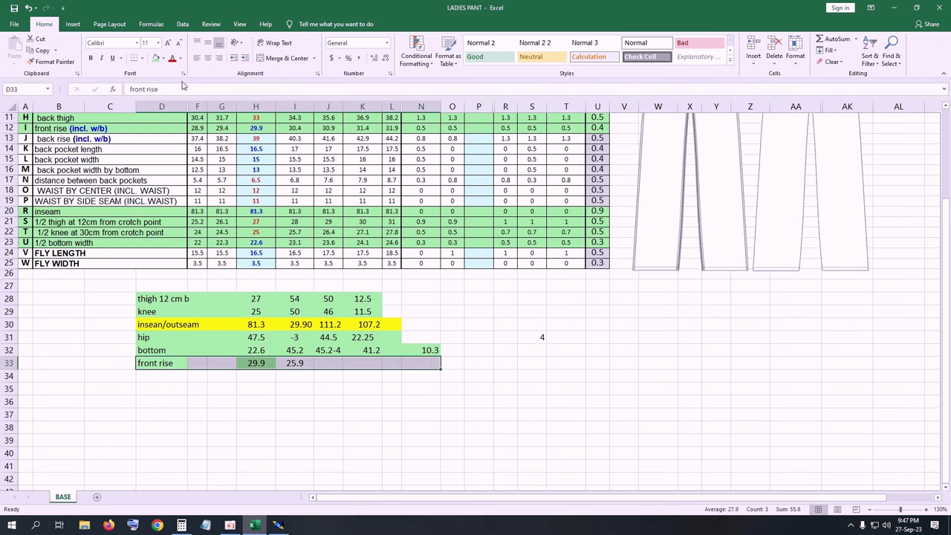
left_click(156, 59)
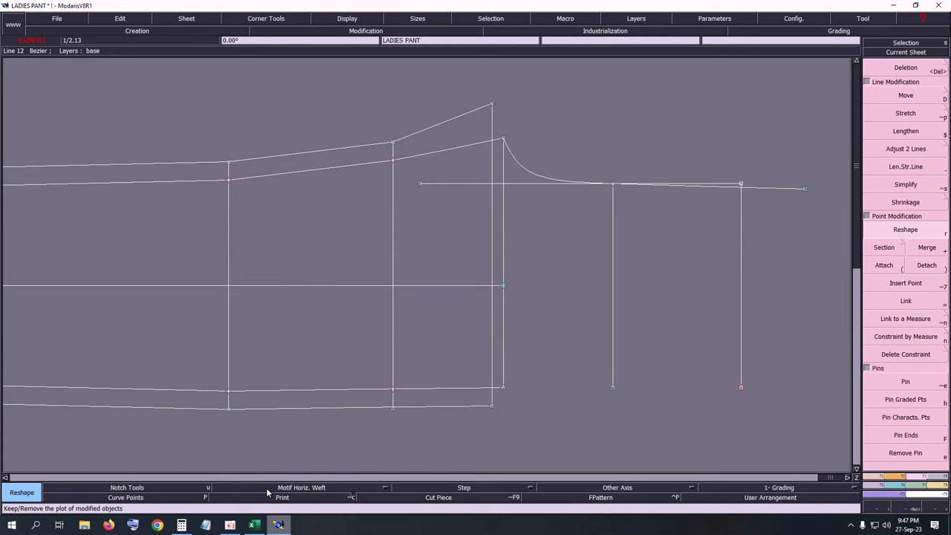
Step: Switch to Modaris and place a developed point on the front crotch curve, 25.90 cm along it from the crotch point
left_click(278, 525)
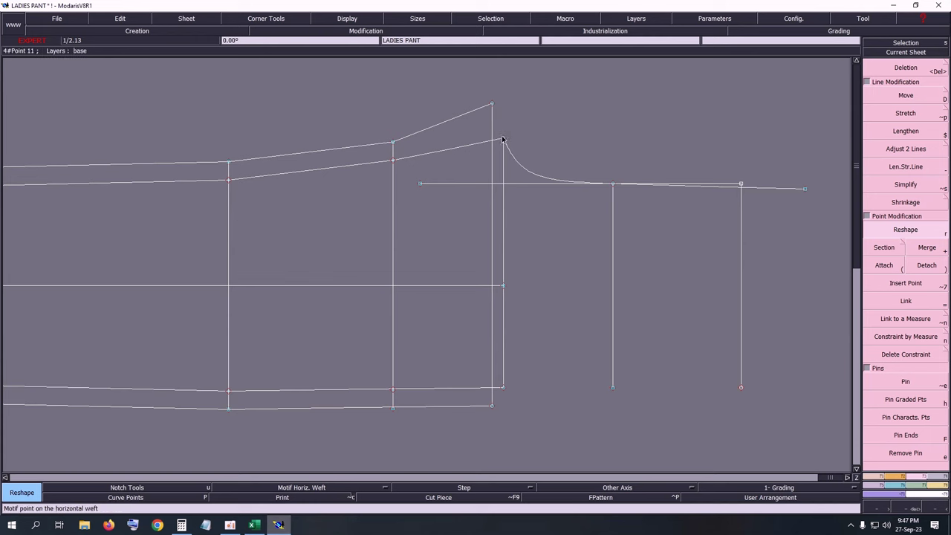
key("d")
left_click(505, 147)
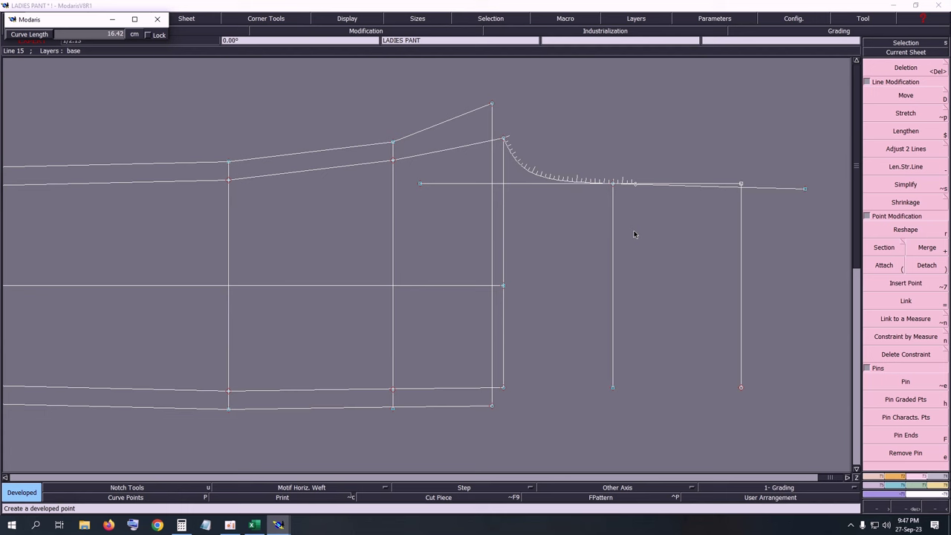
type("-12.50")
type("25.90")
key("Return")
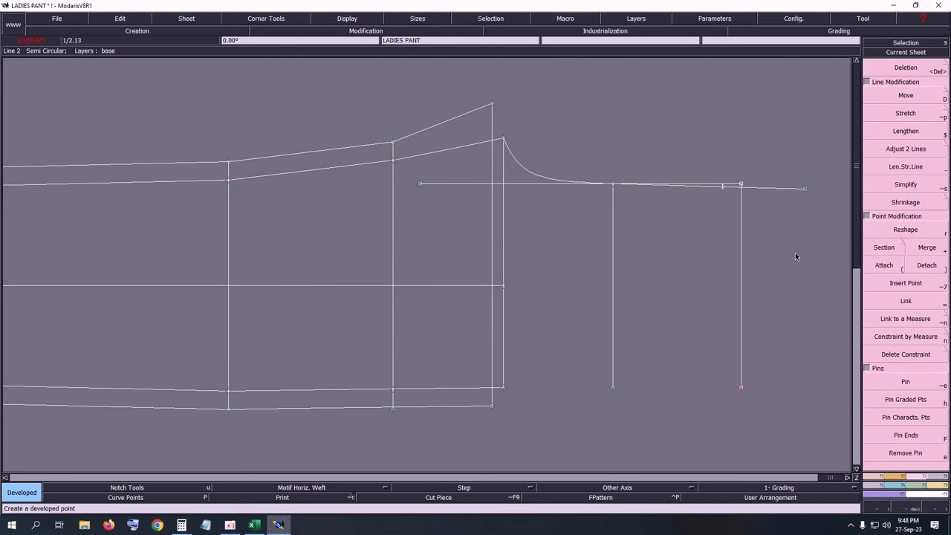
Step: Insert the developed point into the crotch curve and delete the curve's original end point beyond it
key("alt+7")
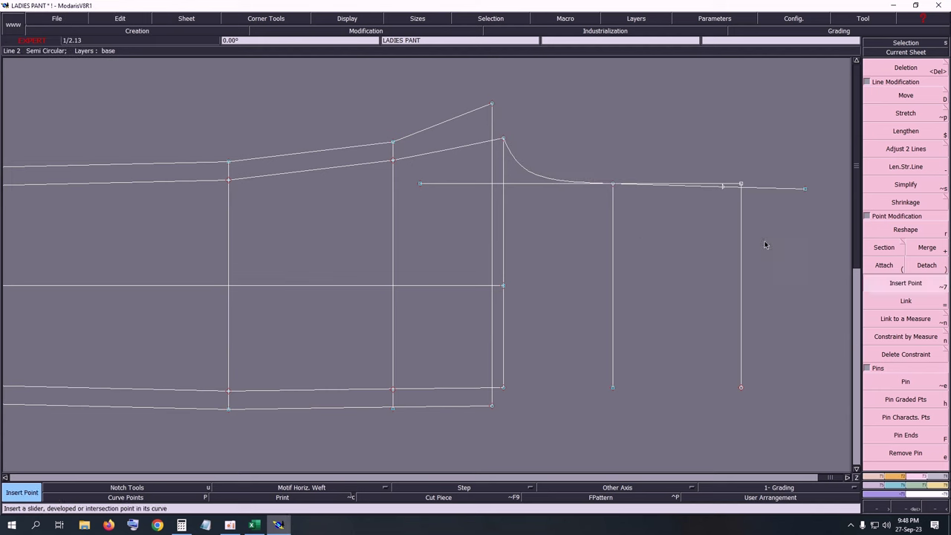
left_click(723, 188)
key("Delete")
left_click(803, 190)
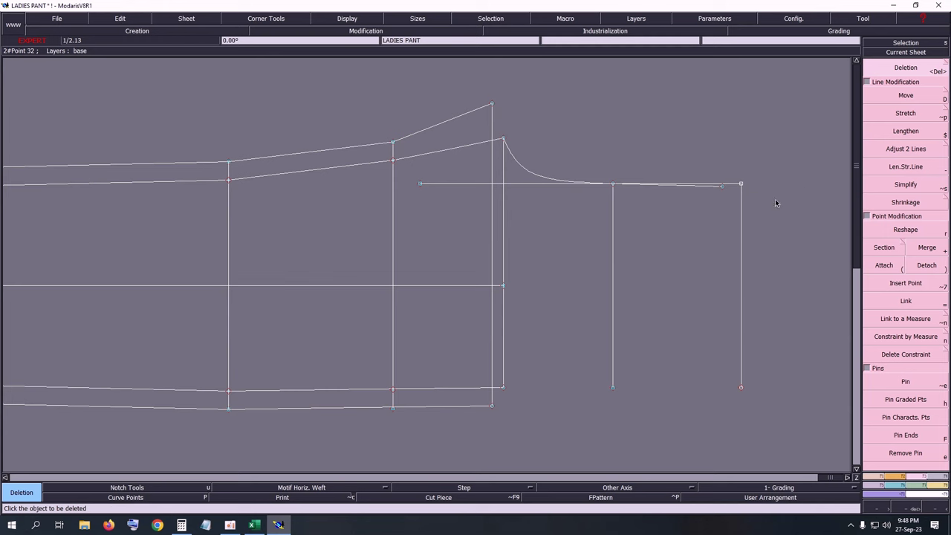
Step: Delete the horizontal construction line running alongside the crotch curve and save the model, continuing past the anomaly warnings
key("ctrl+s")
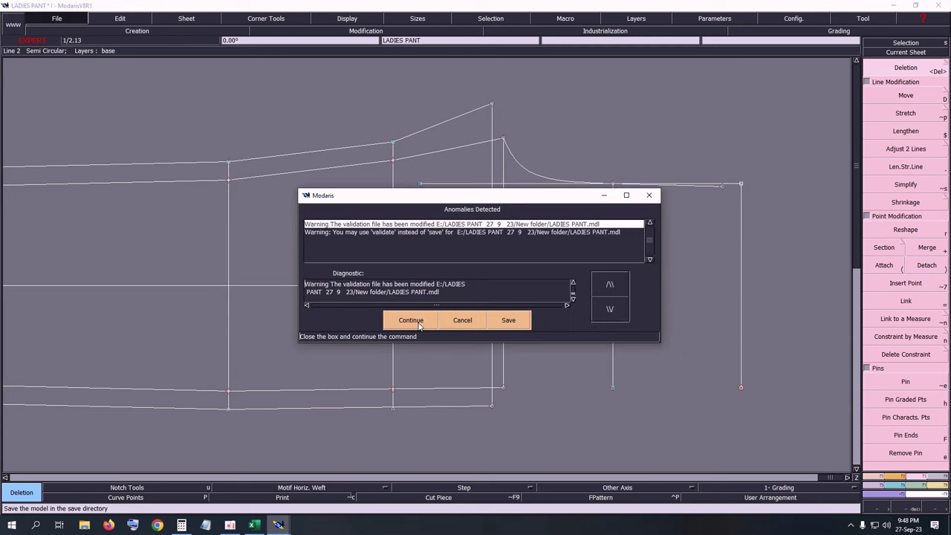
left_click(410, 316)
left_click(532, 185)
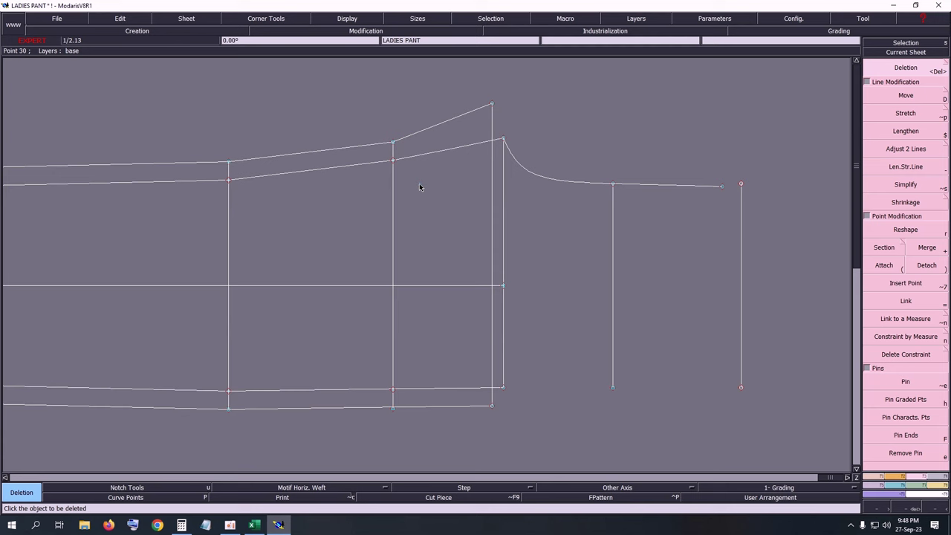
key("Home")
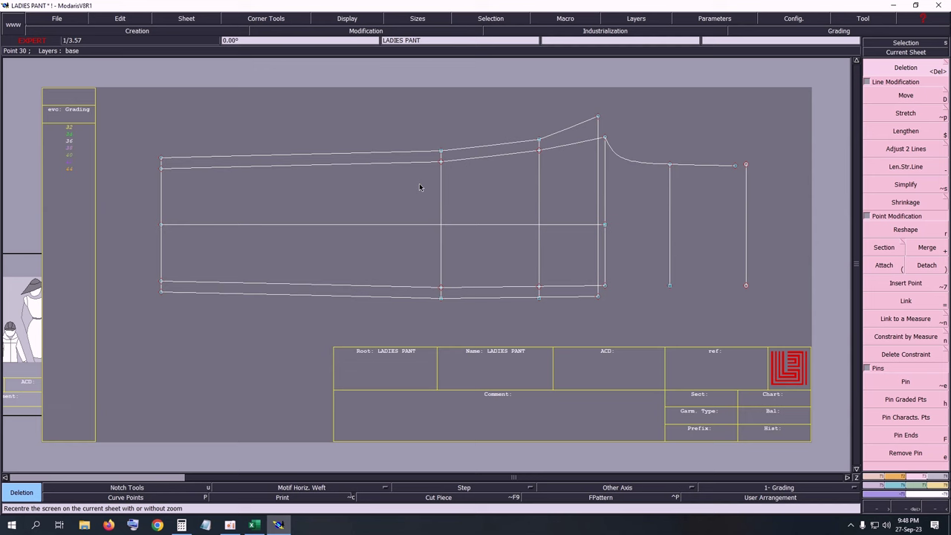
key("ctrl+s")
left_click(415, 319)
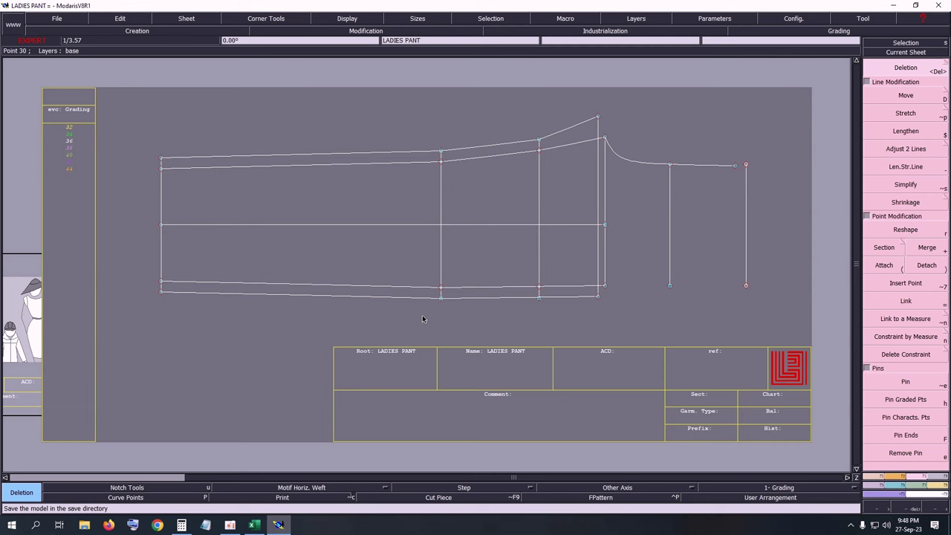
Step: Switch to the LADIES PANT workbook in Excel and fill the chart's "1/2 waistband BY BOTTOM" row green
left_click(253, 525)
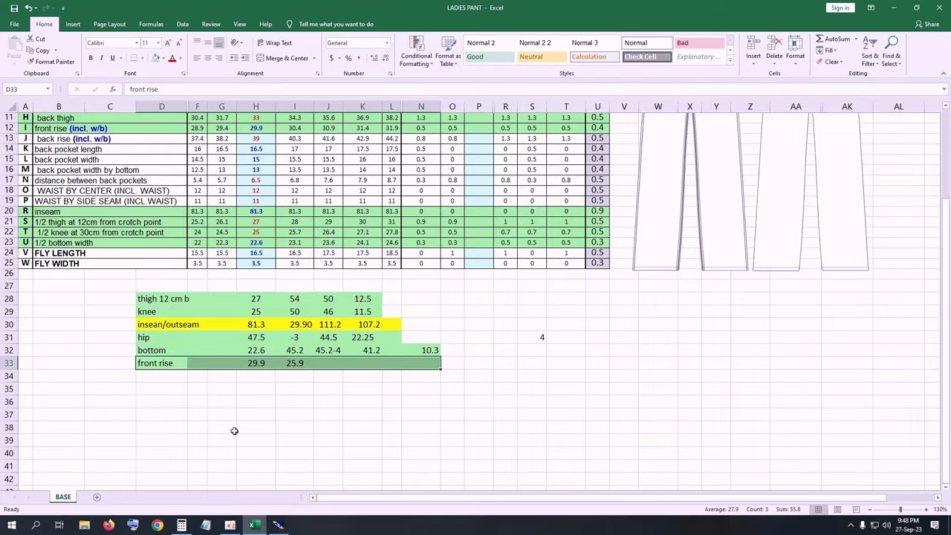
left_click(328, 414)
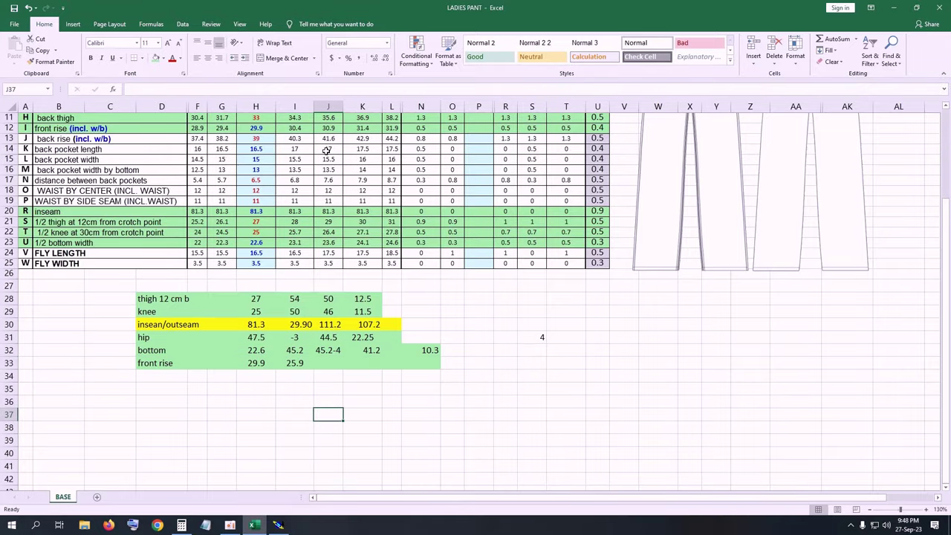
scroll(305, 207, "up", 4)
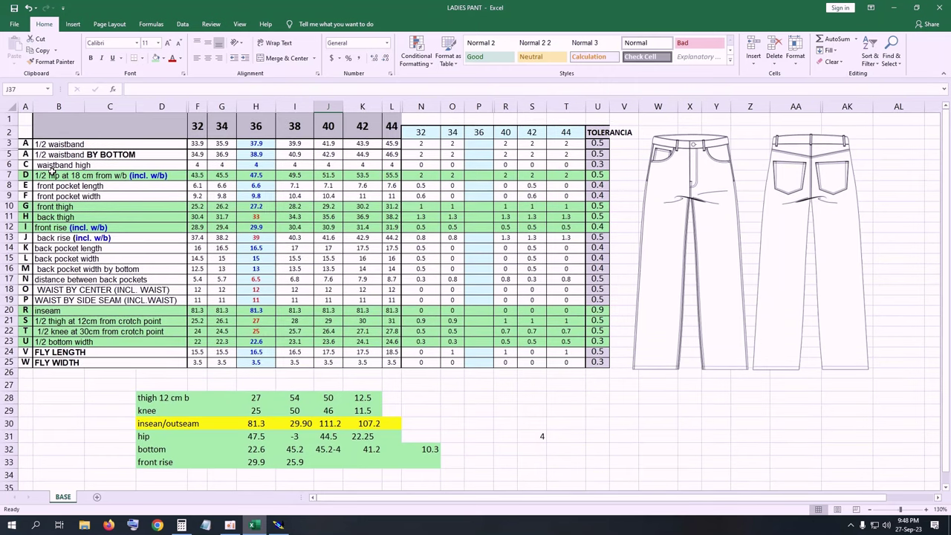
left_click_drag(26, 154, 597, 154)
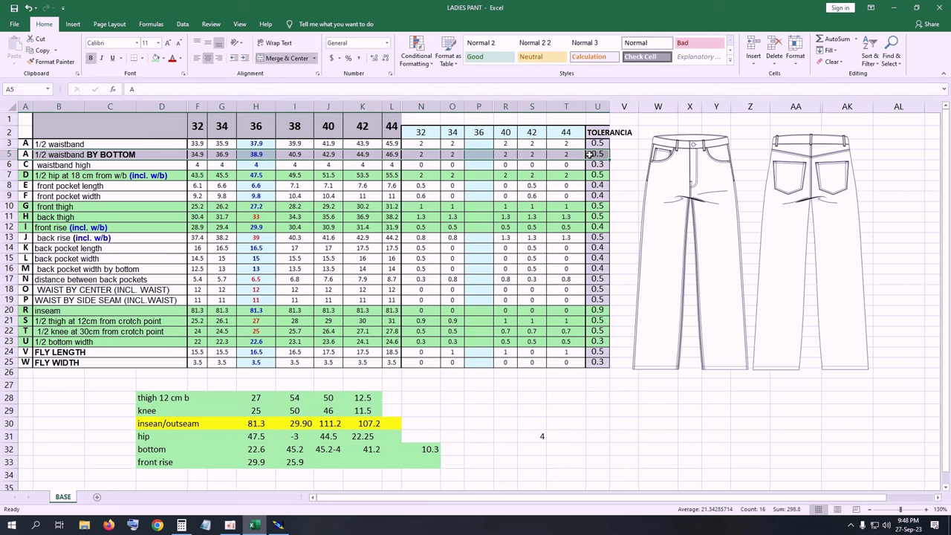
left_click(156, 58)
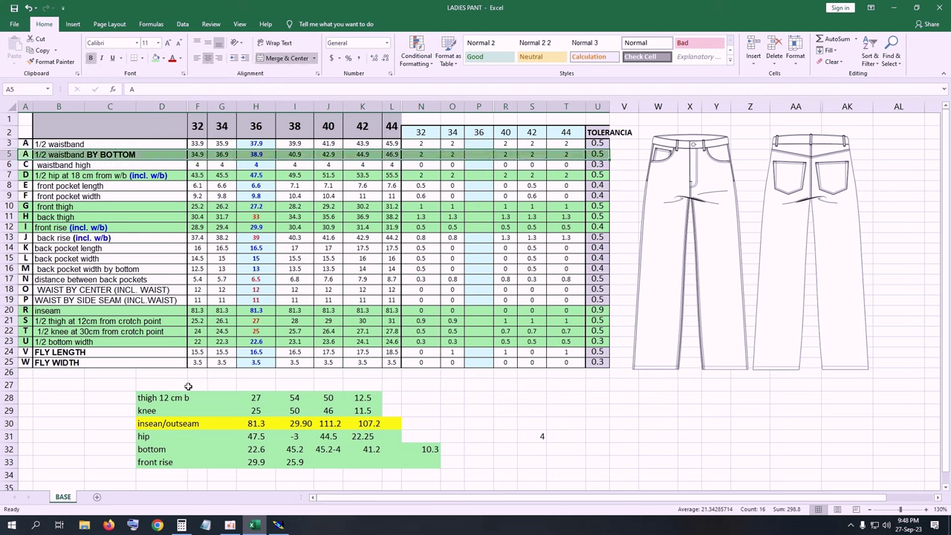
Step: Add a "waist bottom" row above the thigh row of the calculations, with 38.9 centred in cell H27
left_click(164, 383)
type("waist")
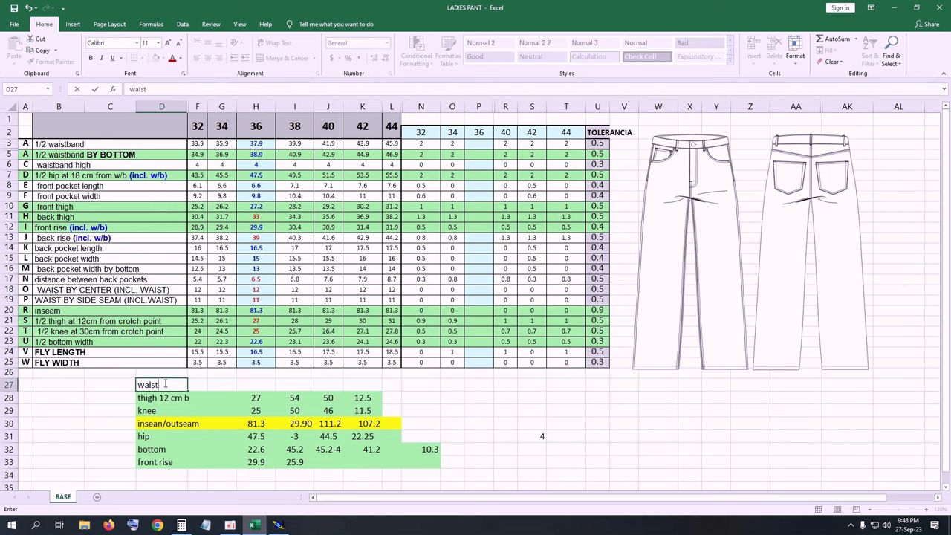
type(" bottom")
left_click(255, 385)
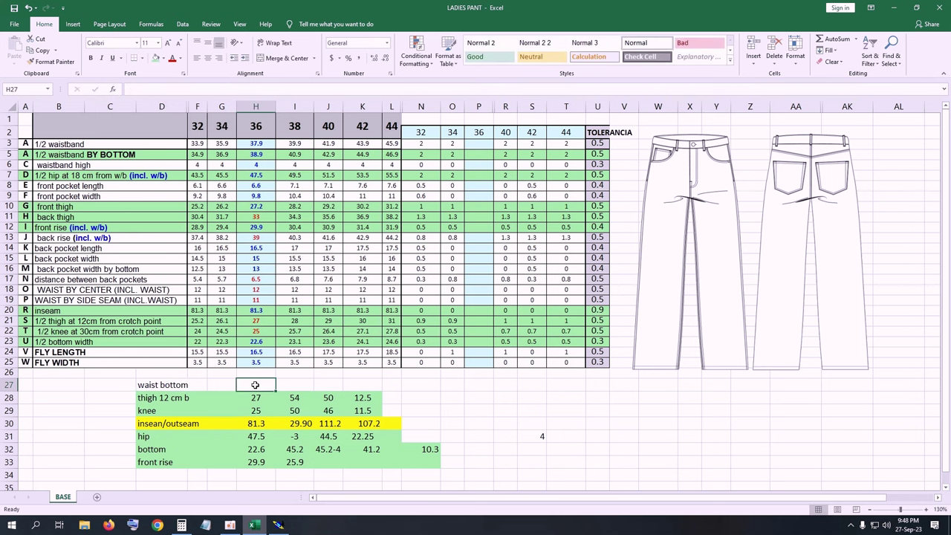
type("38.9")
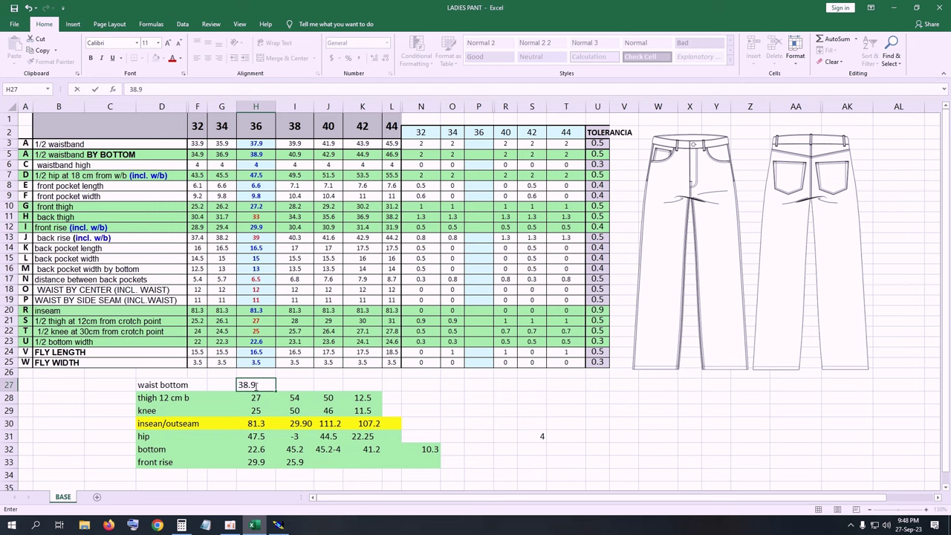
left_click(294, 383)
left_click(272, 386)
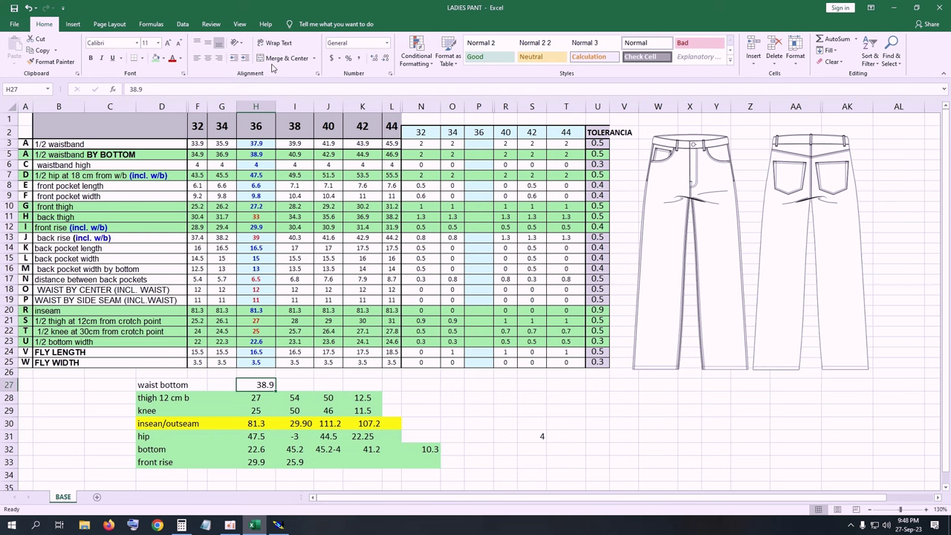
left_click(207, 59)
Step: Enter the formula =38.9-3 in cell I27 of the waist bottom row and centre it
left_click(305, 387)
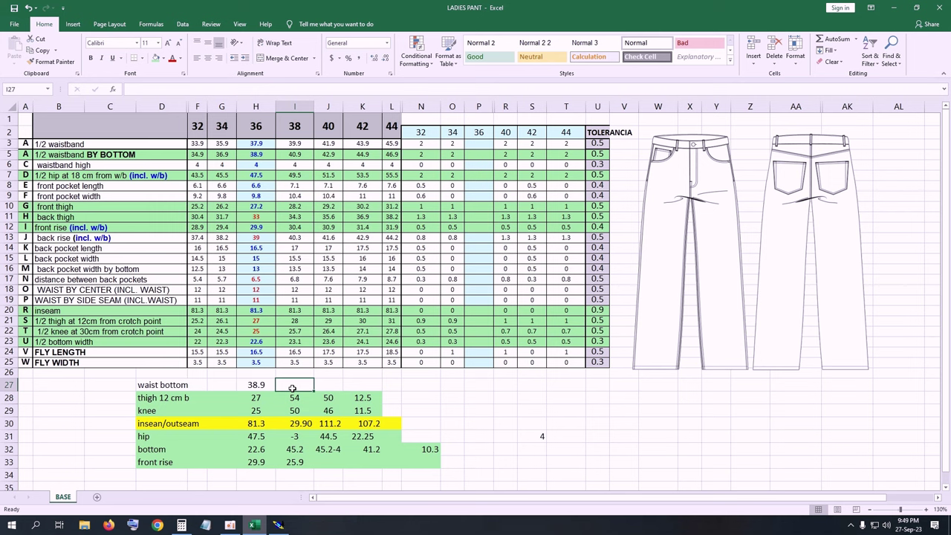
type("3")
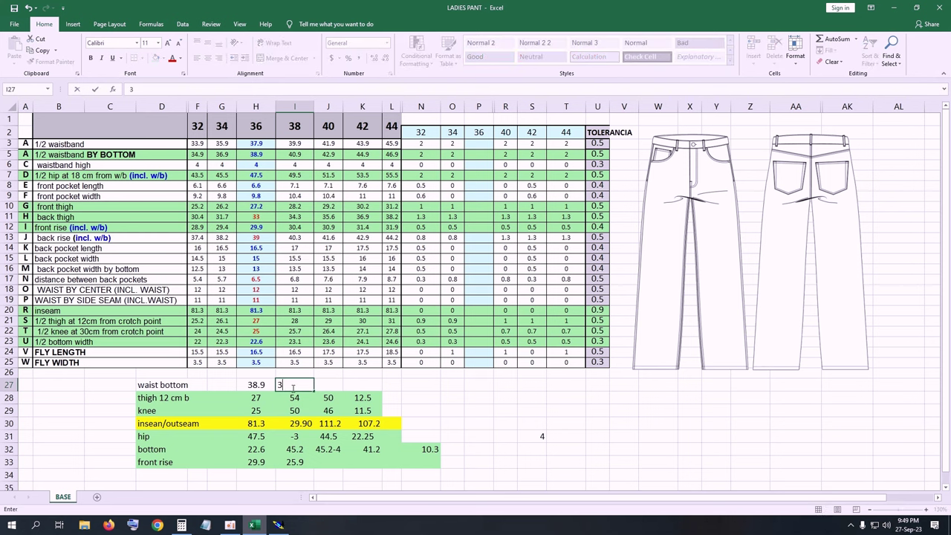
key("BackSpace")
type("=38.")
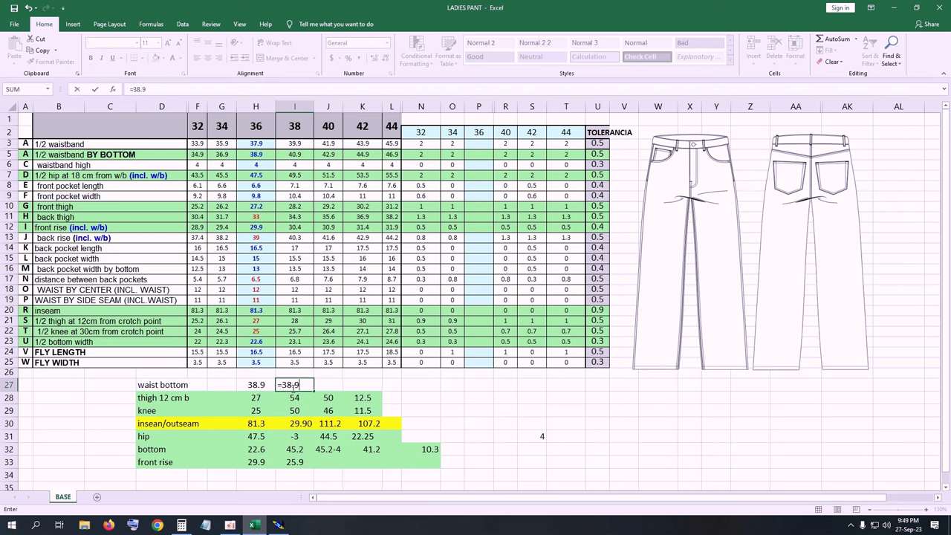
type("9-3")
key("Return")
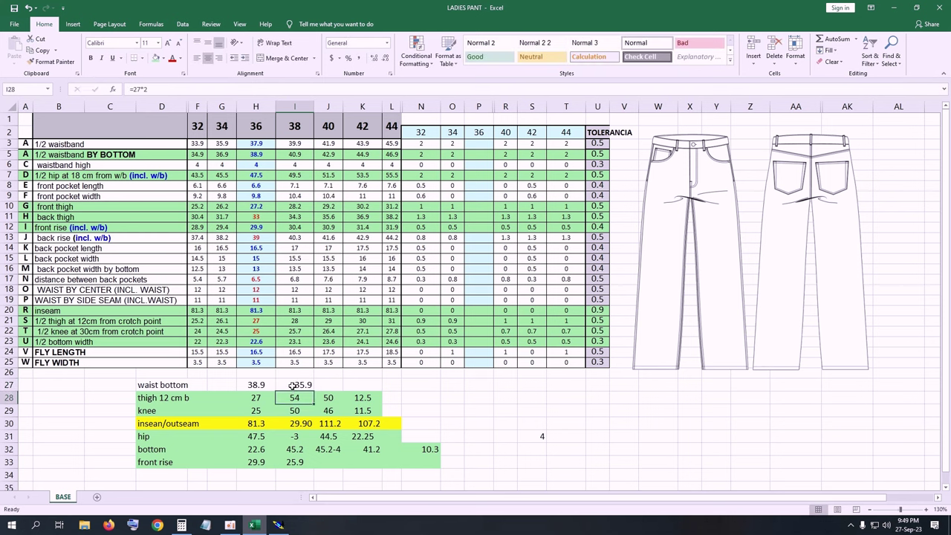
left_click(293, 384)
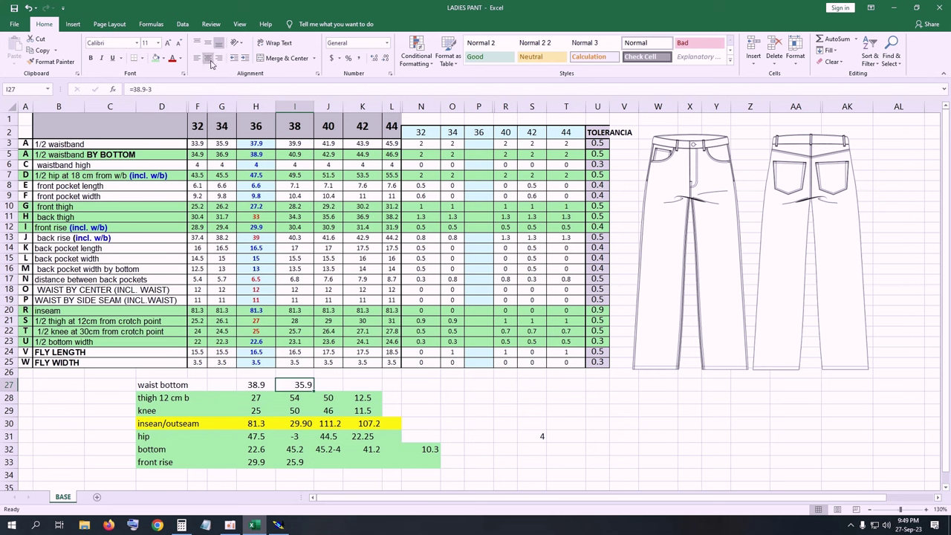
left_click(209, 59)
Step: Halve the reduced waist measurement by entering =35.9/2 in cell J27
left_click(333, 384)
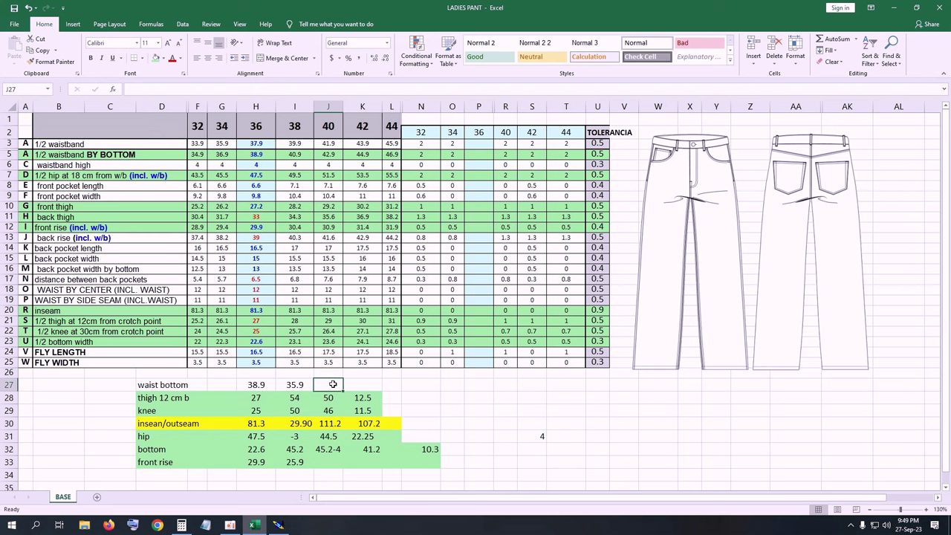
type("=3")
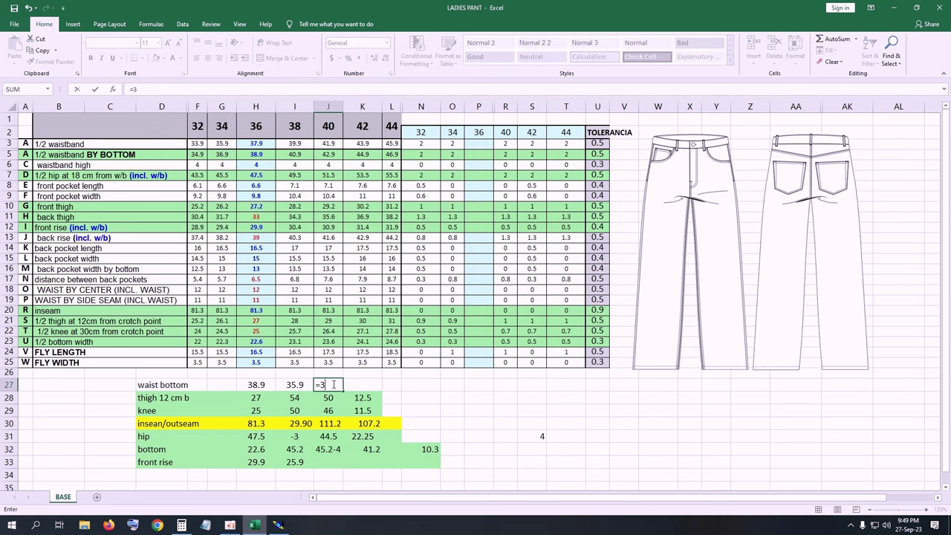
type("5.9/2")
key("Return")
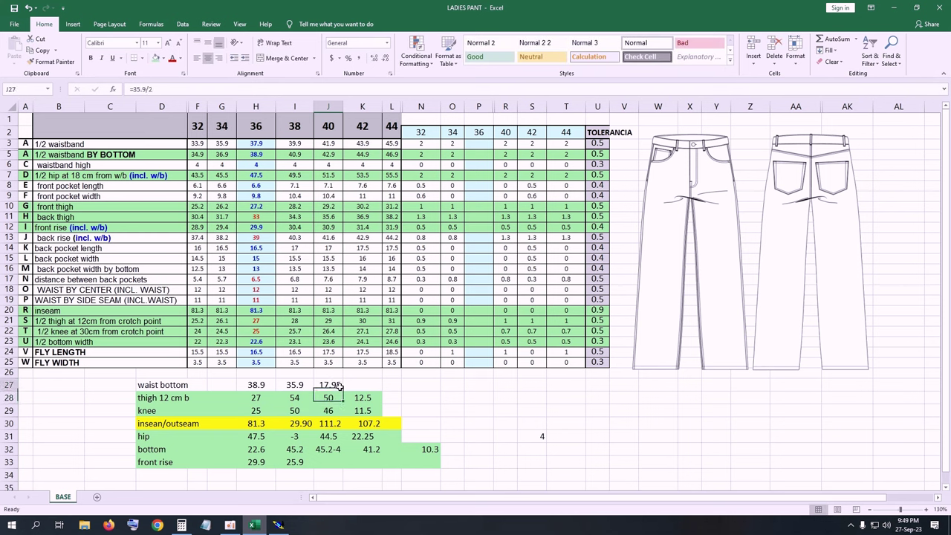
Step: Switch to Modaris and create a dynamic length measure of about 17.93 cm from the front rise's upper end to the vertical waist guide line
left_click(278, 525)
key("Return")
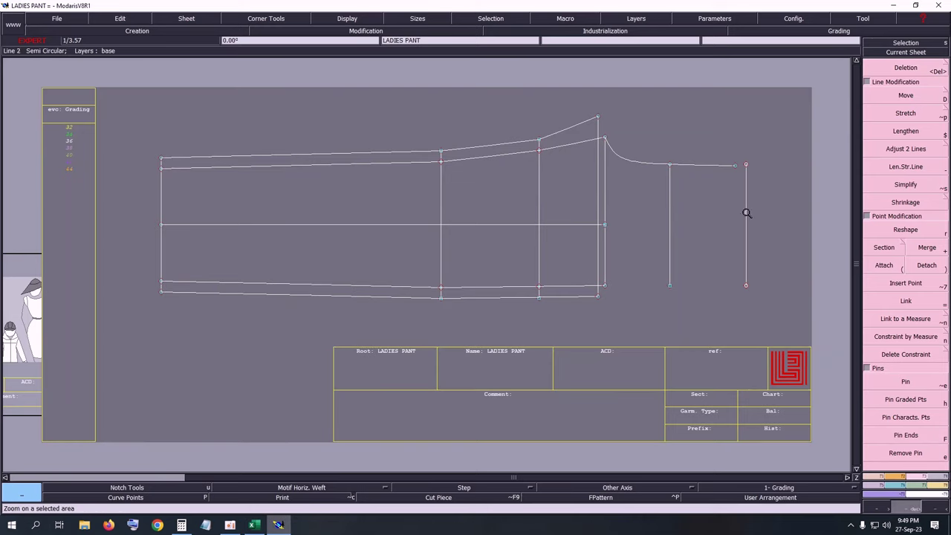
left_click_drag(440, 110, 845, 354)
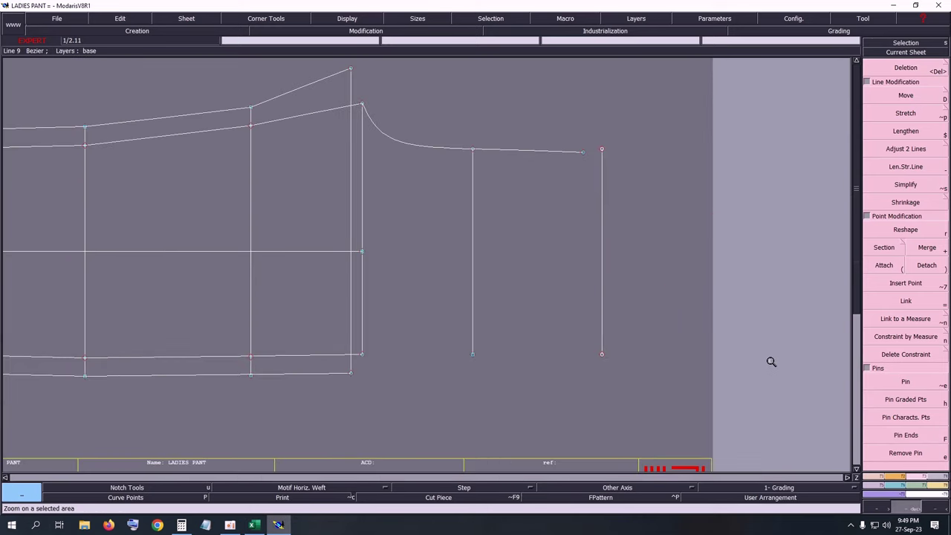
left_click(936, 485)
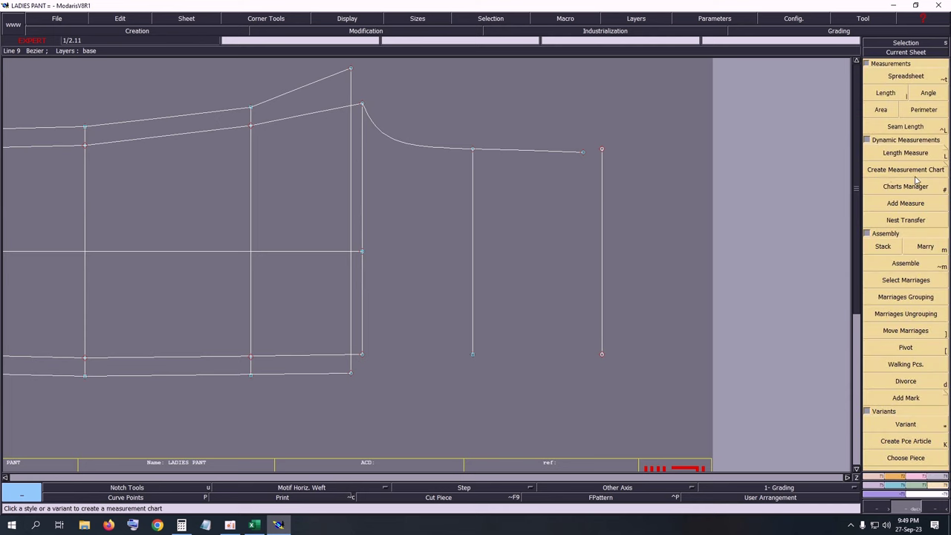
left_click(920, 154)
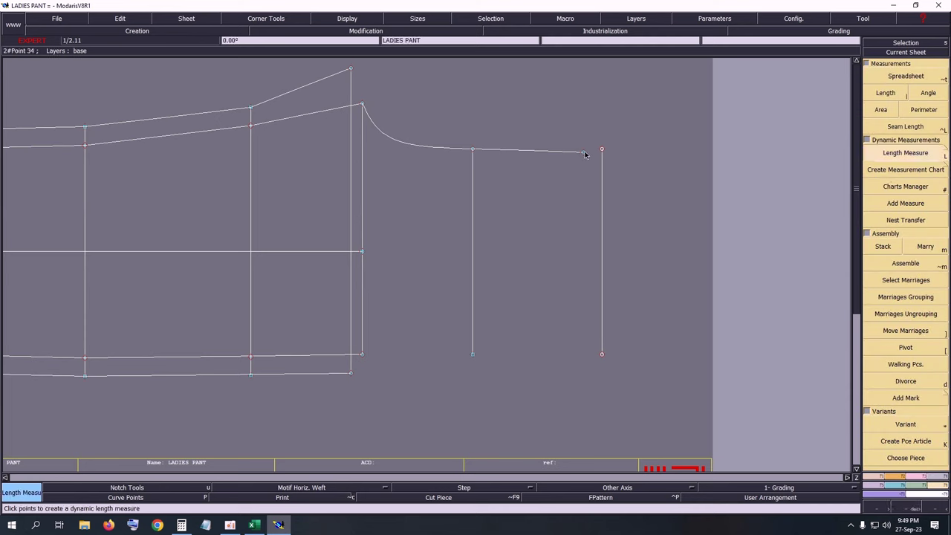
left_click(584, 153)
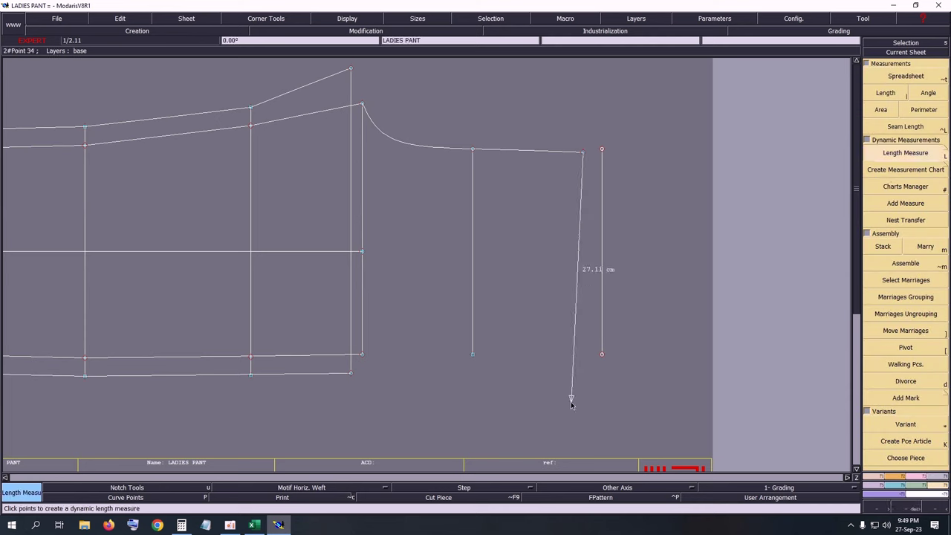
left_click(601, 316)
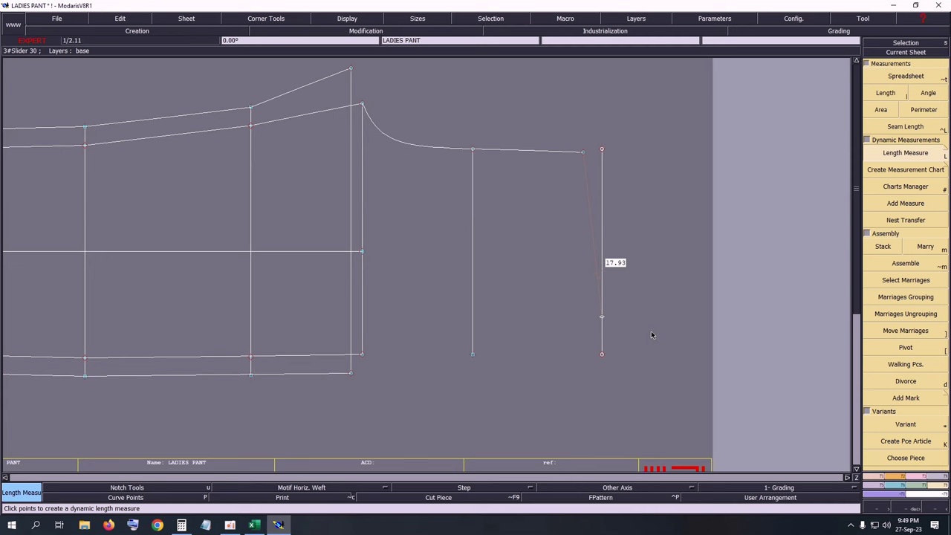
Step: Keep the waist width mark as a point on the vertical guide line and delete the dynamic length measure
key("Insert")
left_click(602, 317)
key("Delete")
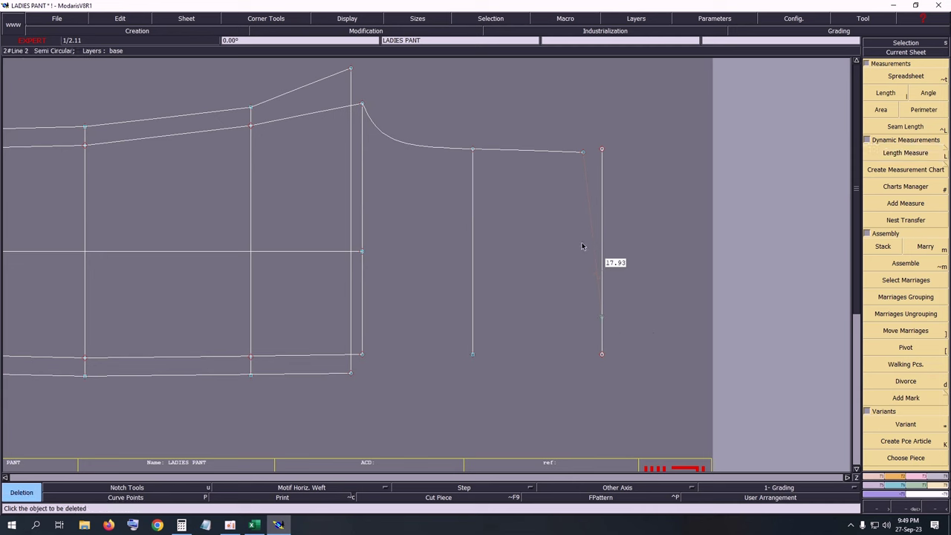
left_click(594, 242)
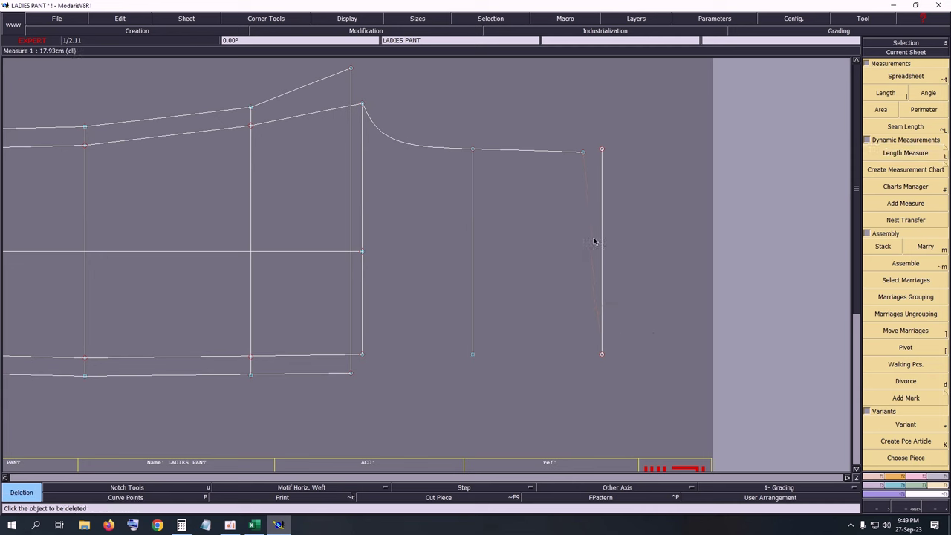
Step: Draw the upper side seam from the crotch line through the hip line's end to the waist mark, and the waistline from the front rise to that mark
key("b")
left_click(362, 355)
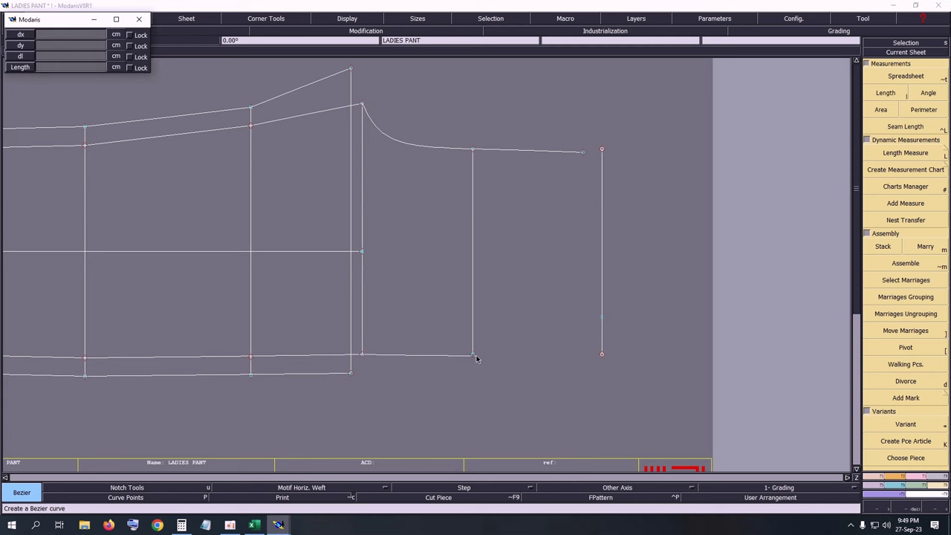
left_click(473, 355)
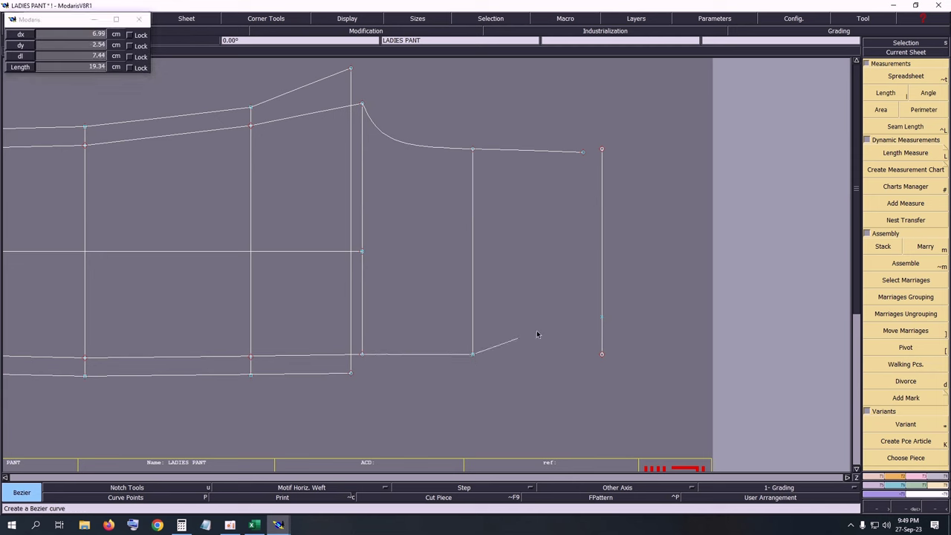
left_click(602, 318)
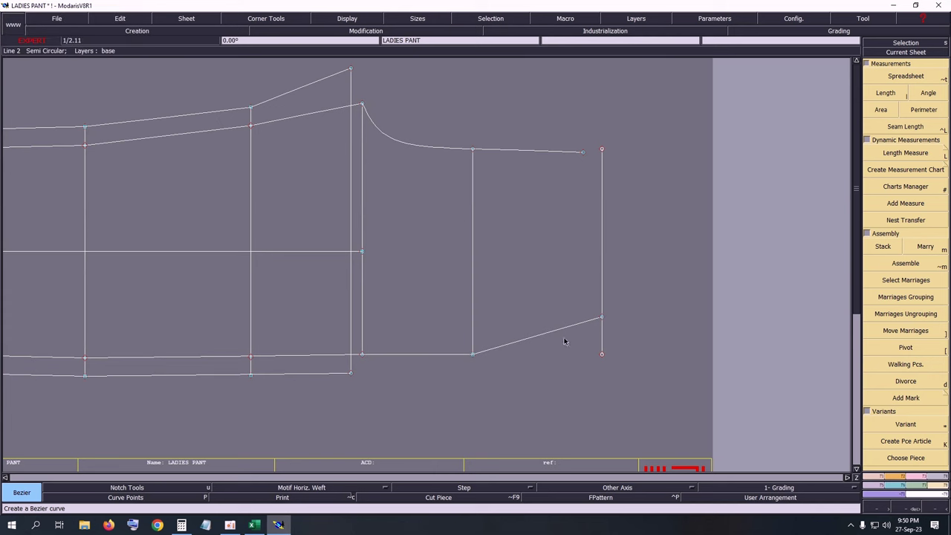
left_click(583, 152)
left_click(602, 318)
left_click(921, 431)
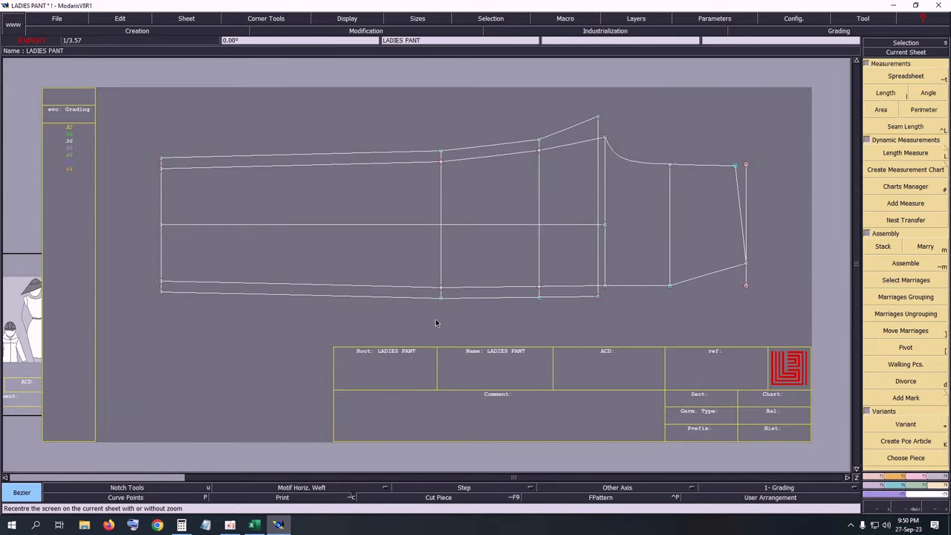
Step: Pin the points of the pant's upper section, from the thigh line up to the waist, and move them together by -0.5 cm in Y
left_click(923, 485)
left_click(905, 382)
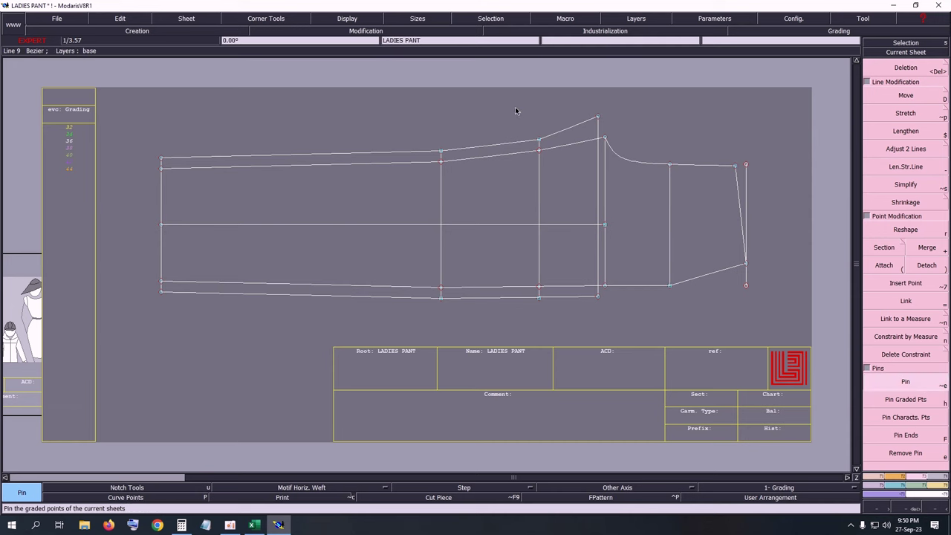
left_click_drag(798, 321, 799, 321)
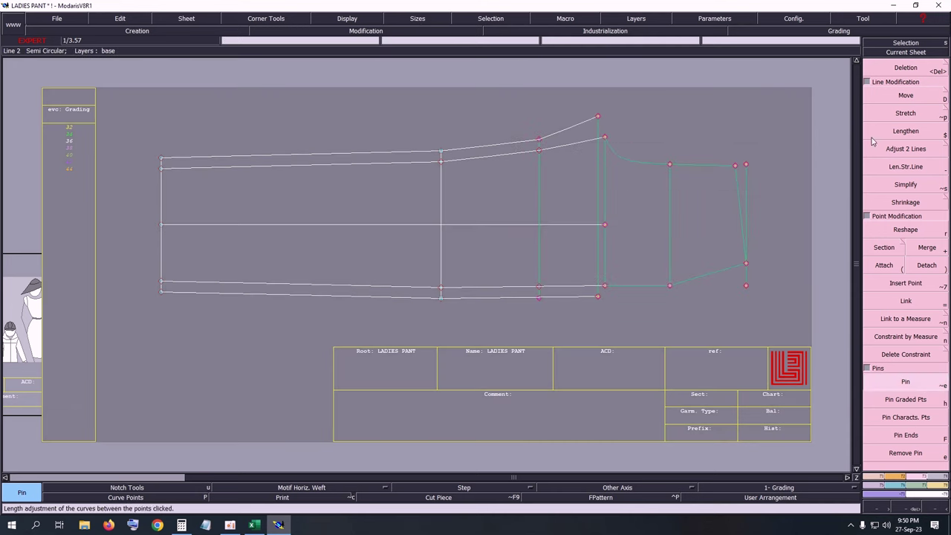
left_click(904, 97)
left_click_drag(747, 269, 747, 272)
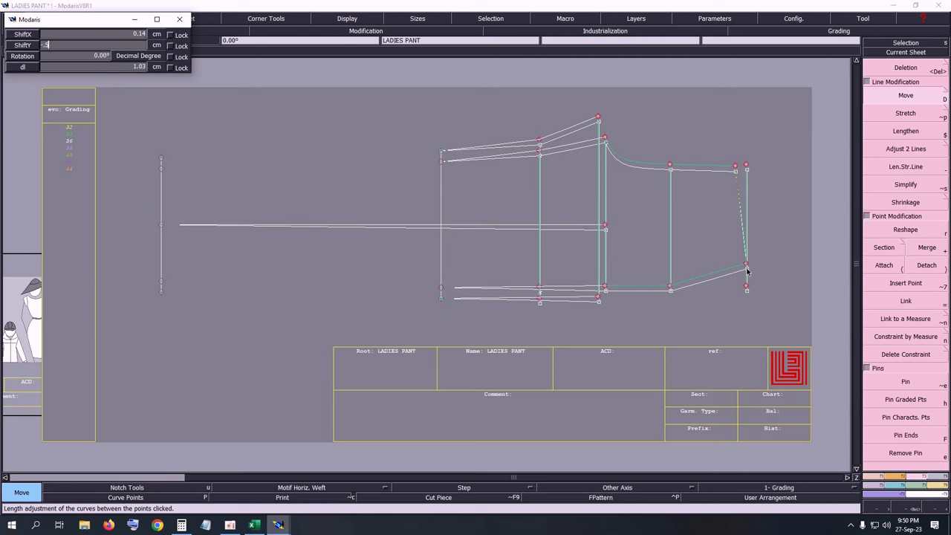
type("-.5")
key("Return")
key("Return")
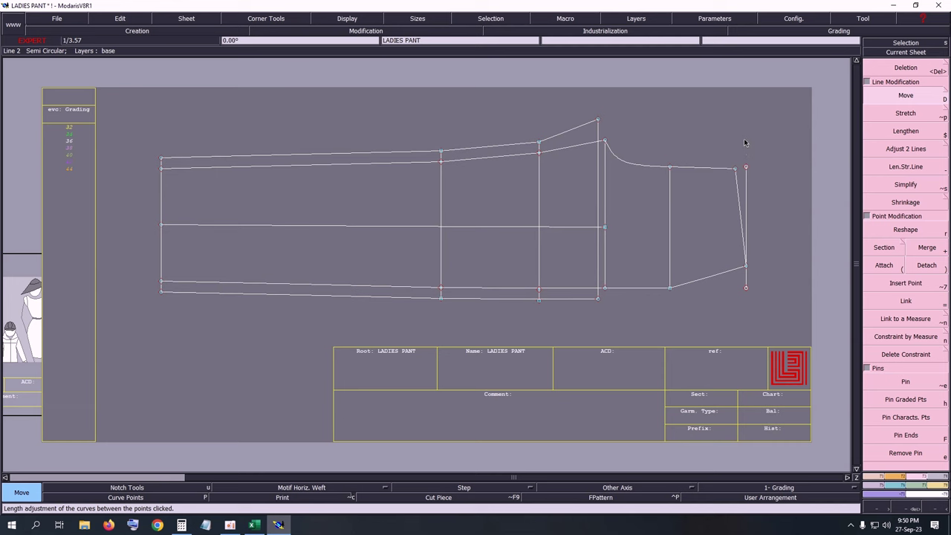
Step: Select the hip and waist points and move them together by 0 cm in X and -0.20 cm in Y
key("Return")
left_click_drag(395, 102, 838, 307)
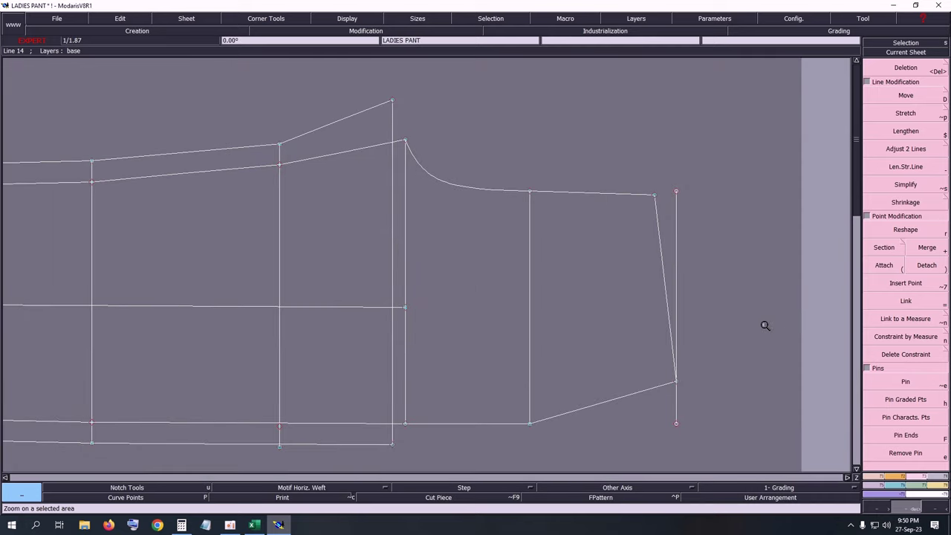
left_click_drag(494, 146, 746, 447)
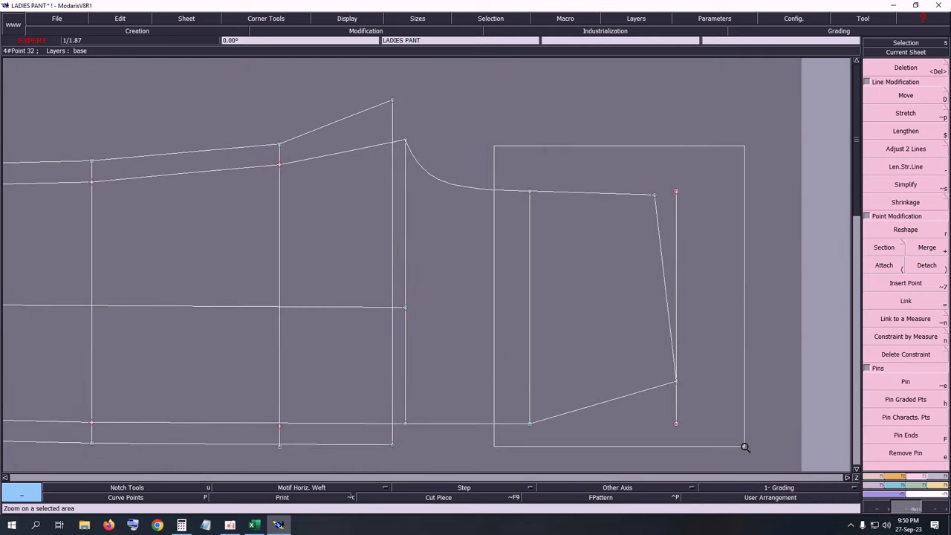
key("d")
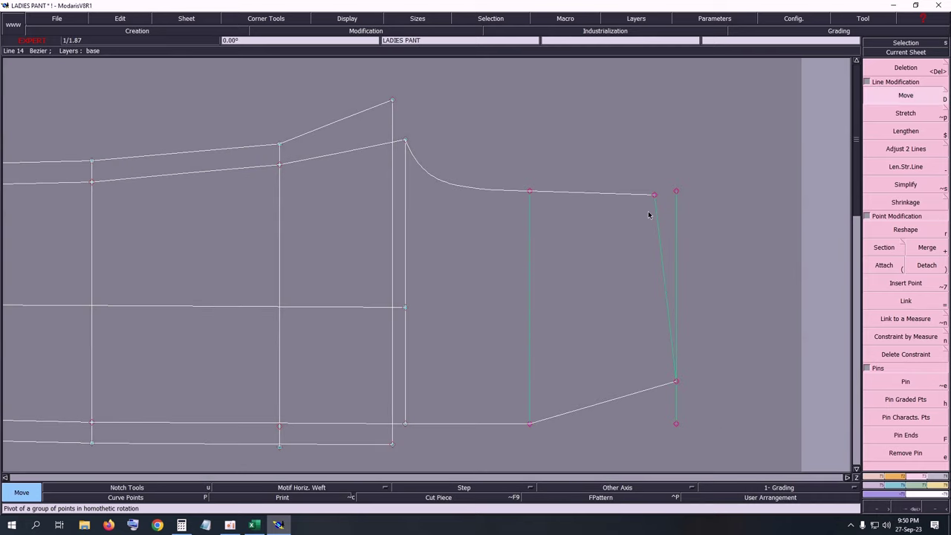
left_click(654, 196)
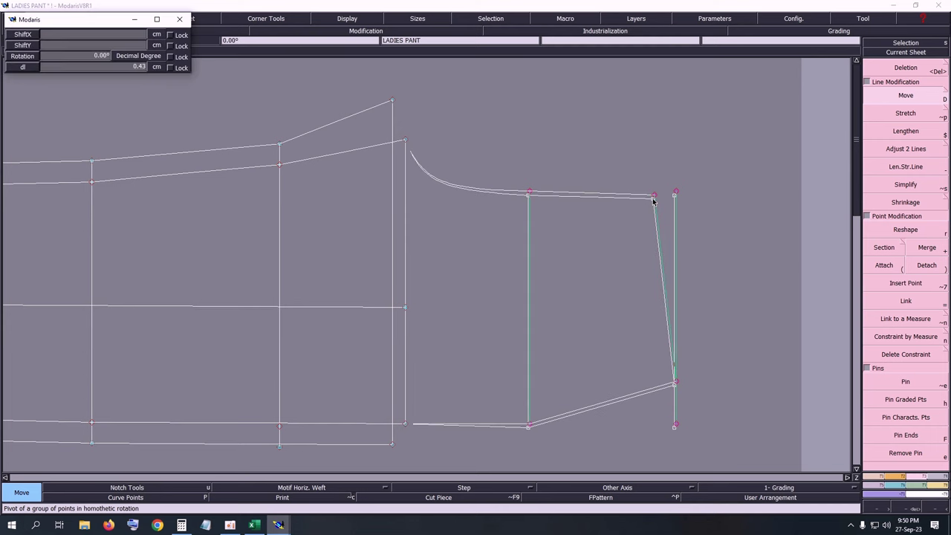
type("-0.17")
key("Tab")
type("-0.20")
key("Tab")
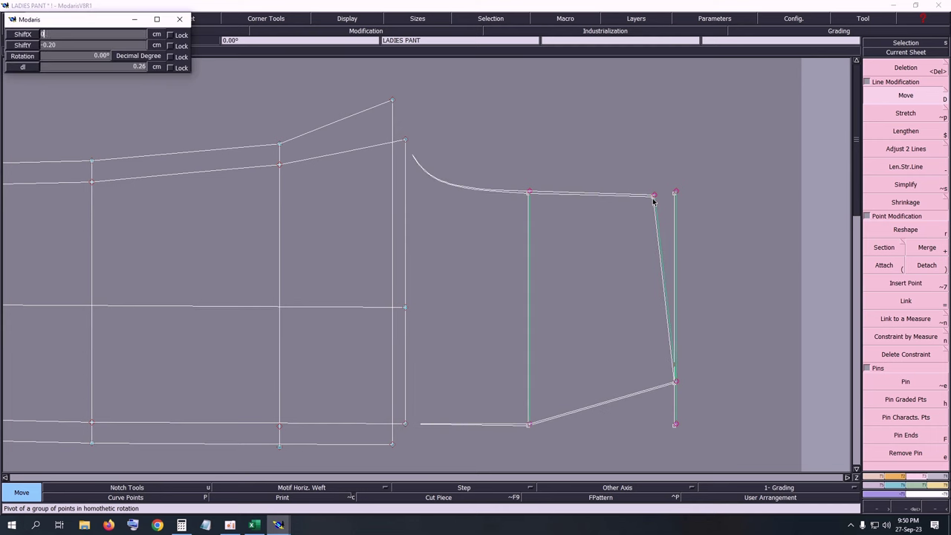
key("Return")
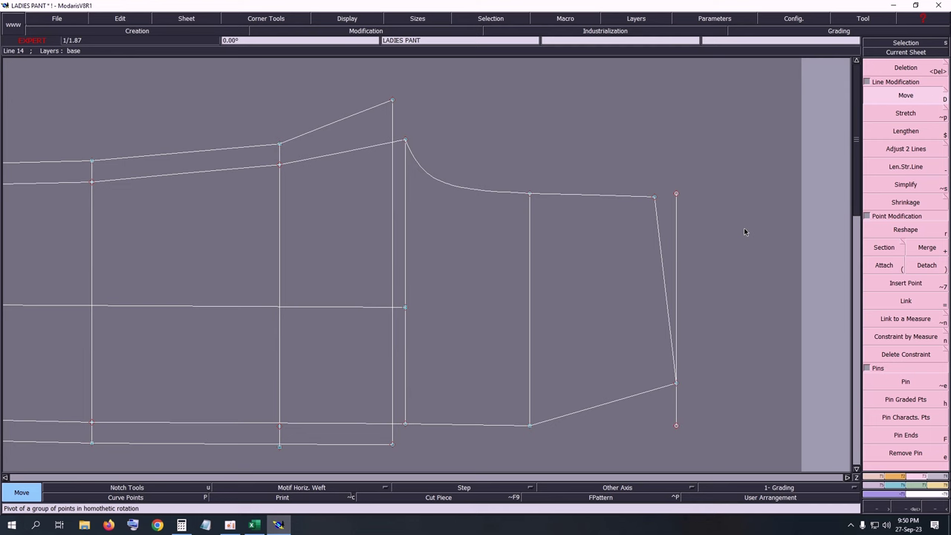
Step: Replace the front outseam below the crotch with a Bezier line from the hem through the knee and thigh points to the crotch line
key("Home")
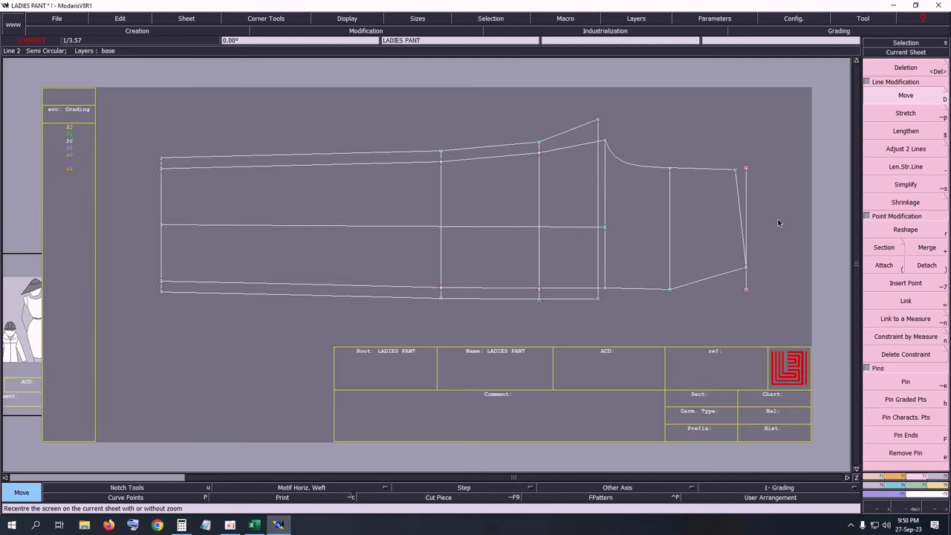
key("Delete")
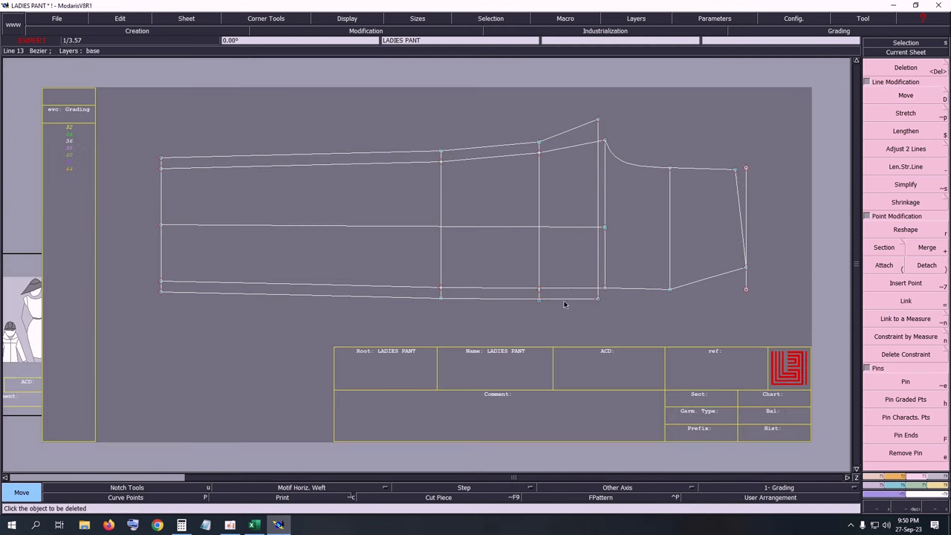
left_click(568, 289)
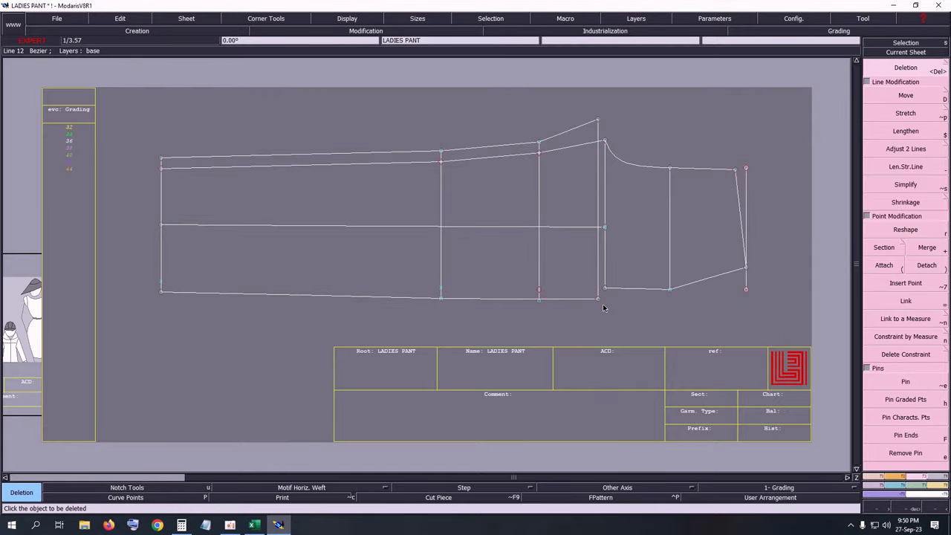
key("b")
left_click(159, 284)
left_click(441, 291)
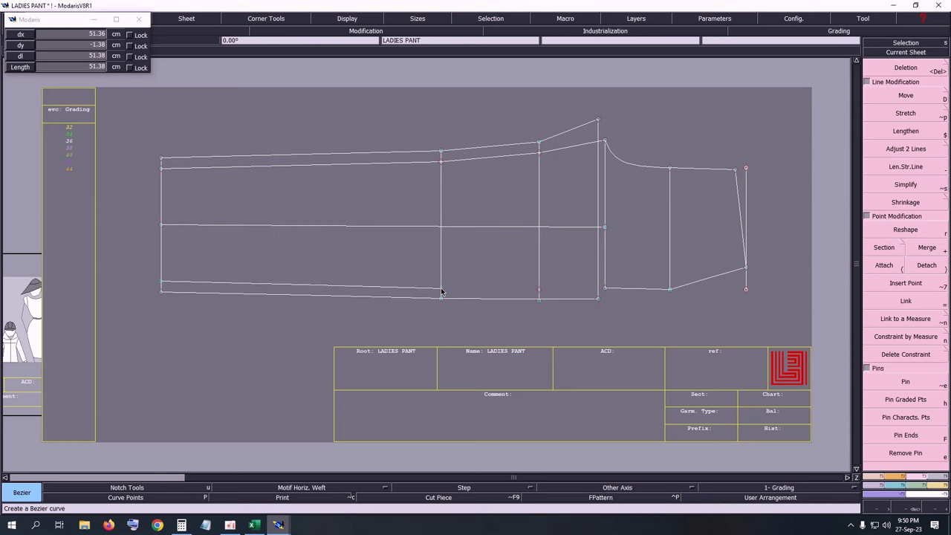
left_click(540, 291)
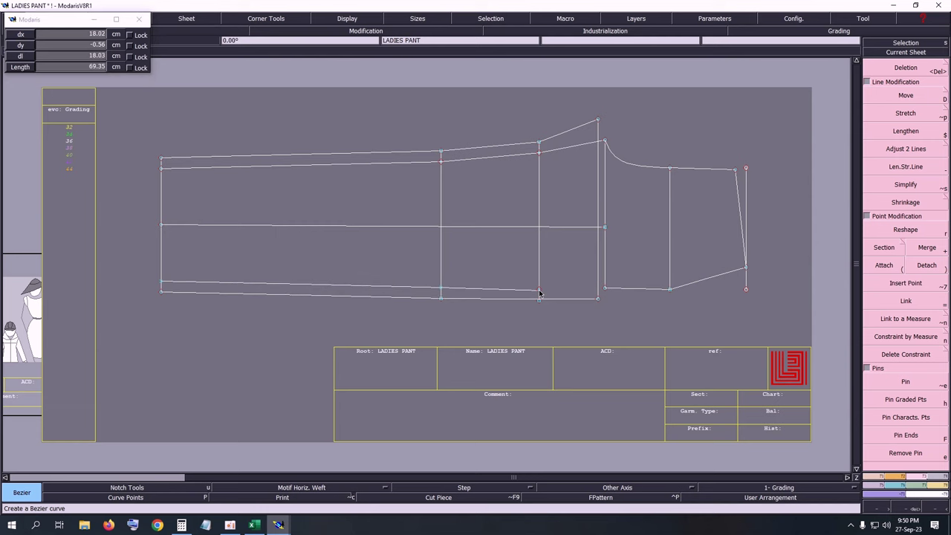
left_click(605, 288)
Step: Replace the back outseam with a Bezier line from the hem through the knee and thigh line ends to the back crotch line
key("Delete")
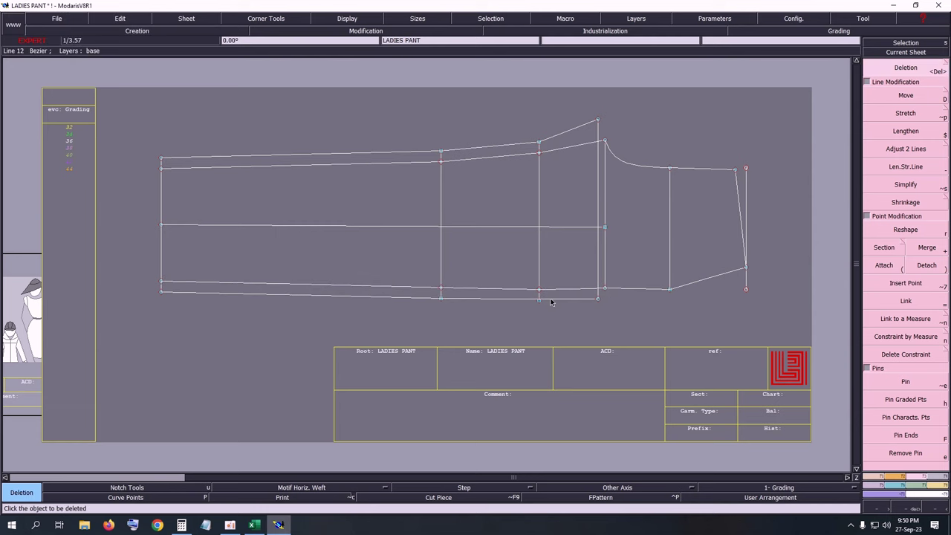
left_click(550, 300)
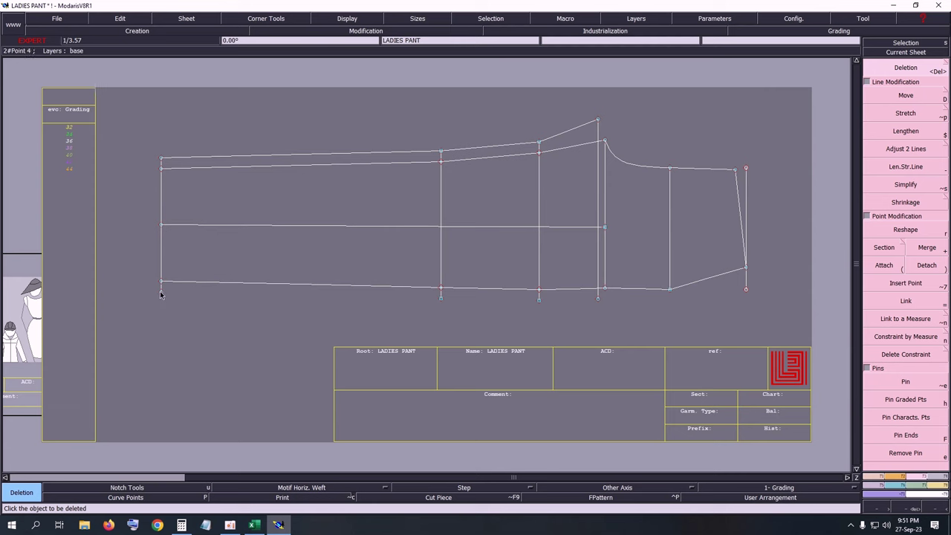
key("b")
left_click(160, 292)
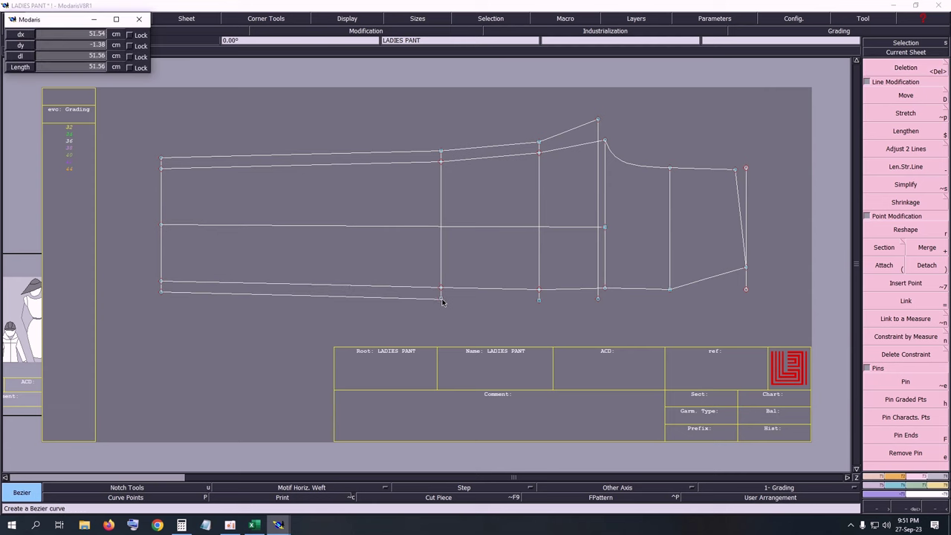
left_click(441, 299)
left_click(539, 300)
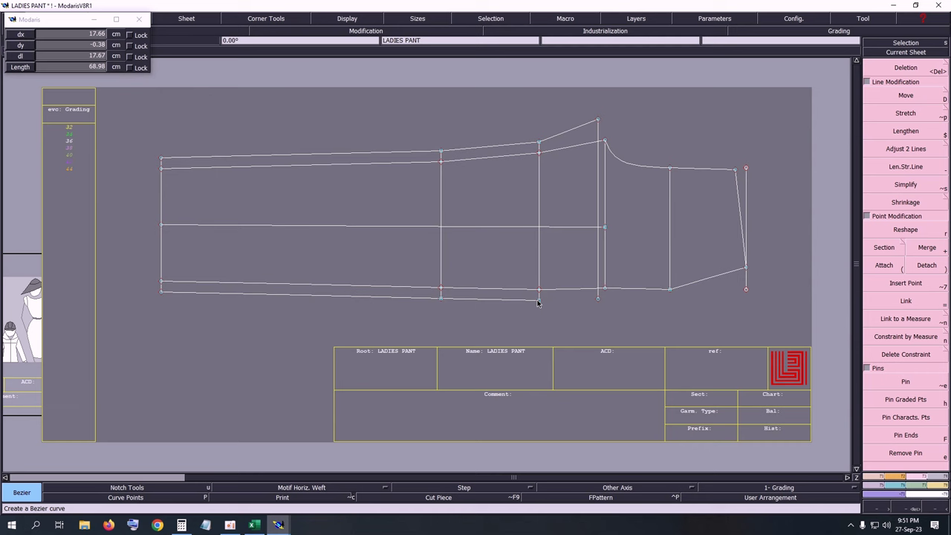
left_click(597, 300)
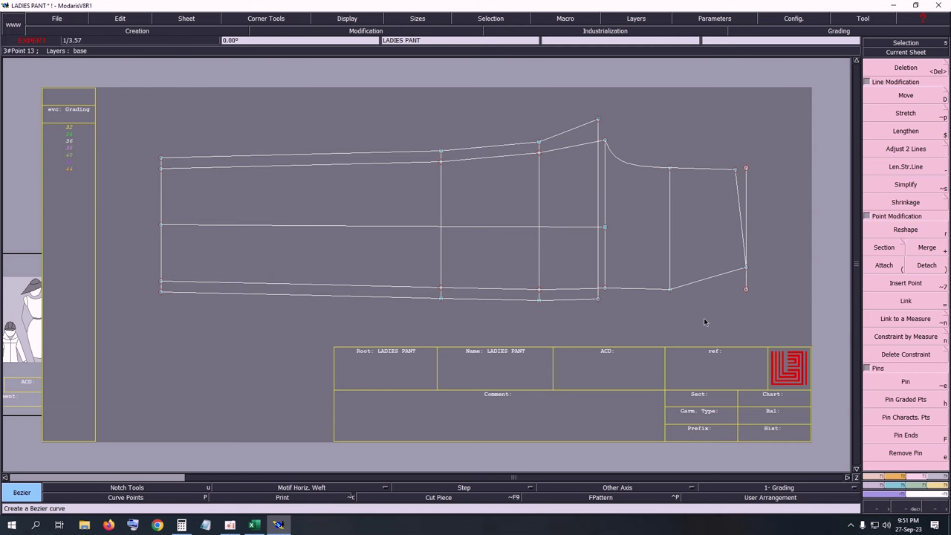
Step: Lengthen the hip line by 3 cm past the side seam
left_click(906, 168)
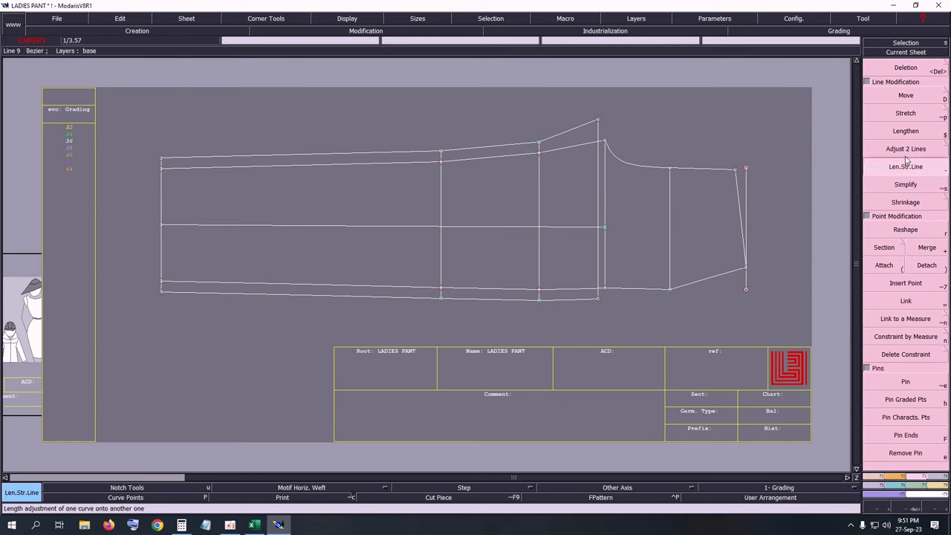
left_click(669, 264)
type("3")
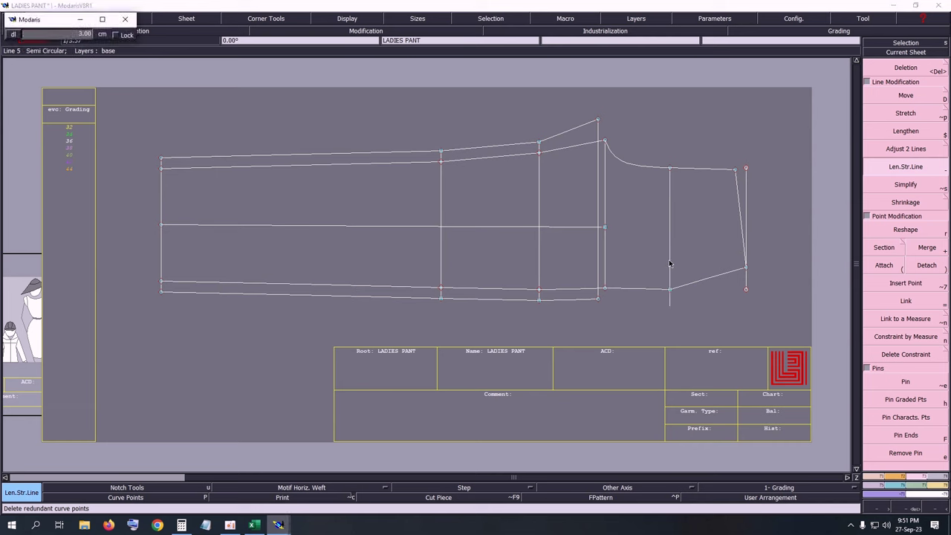
key("Return")
key("Delete")
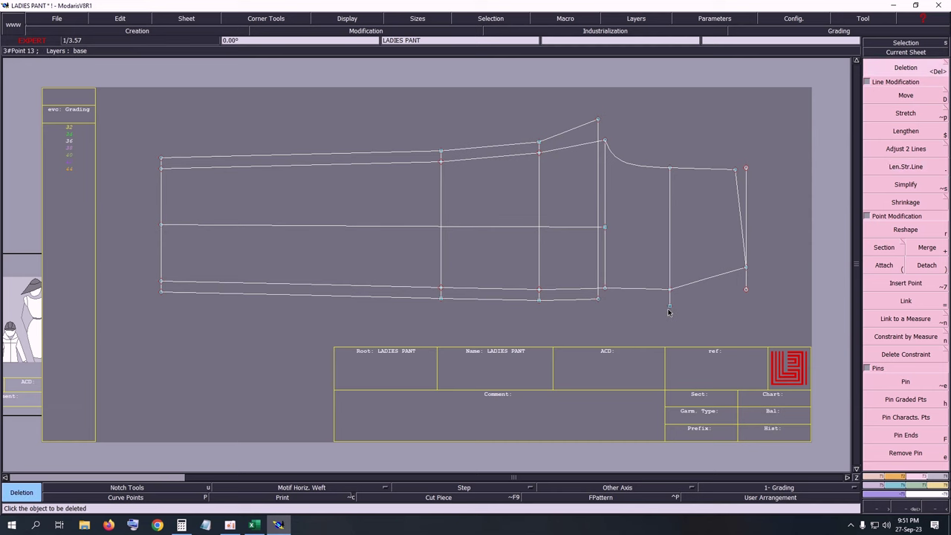
Step: Draw a Bezier line from the outseam end of the back crotch line to the end of the extended hip line
key("a")
key("m")
key("b")
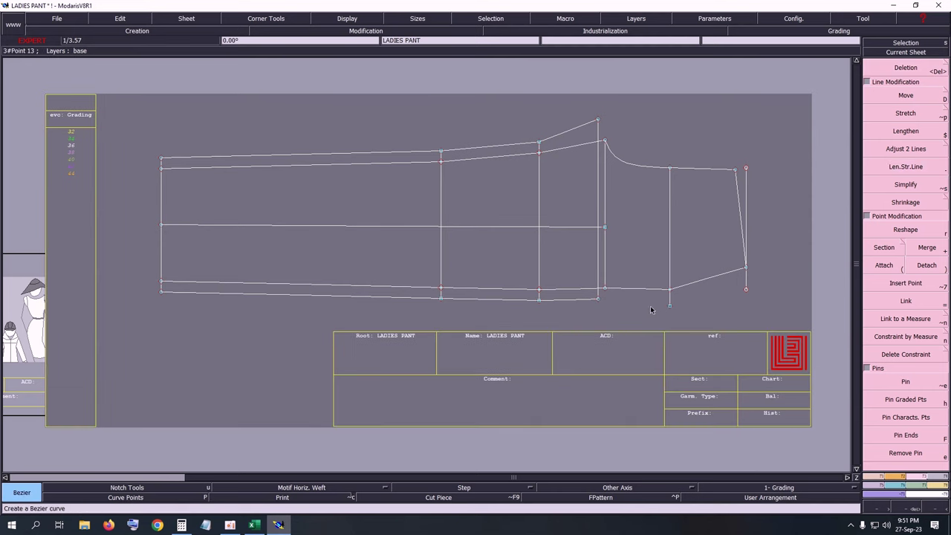
left_click(599, 300)
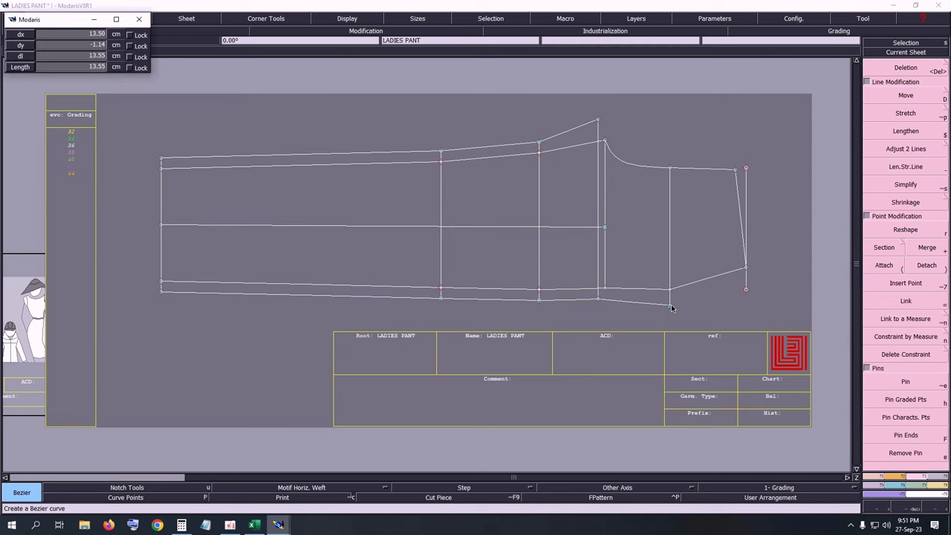
left_click(671, 306)
key("=")
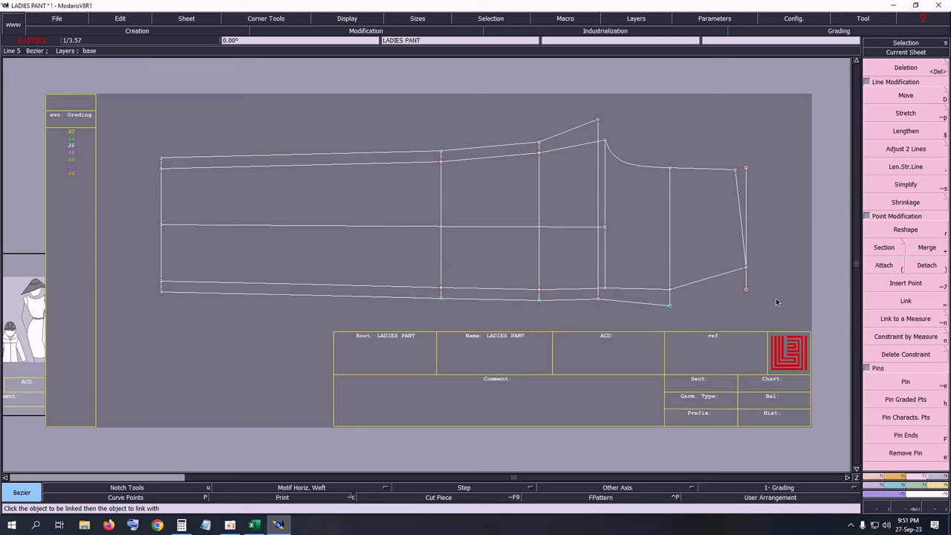
Step: Move both ends of the back crotch line by 0 cm in X and -0.50 cm in Y, one after the other
left_click(923, 381)
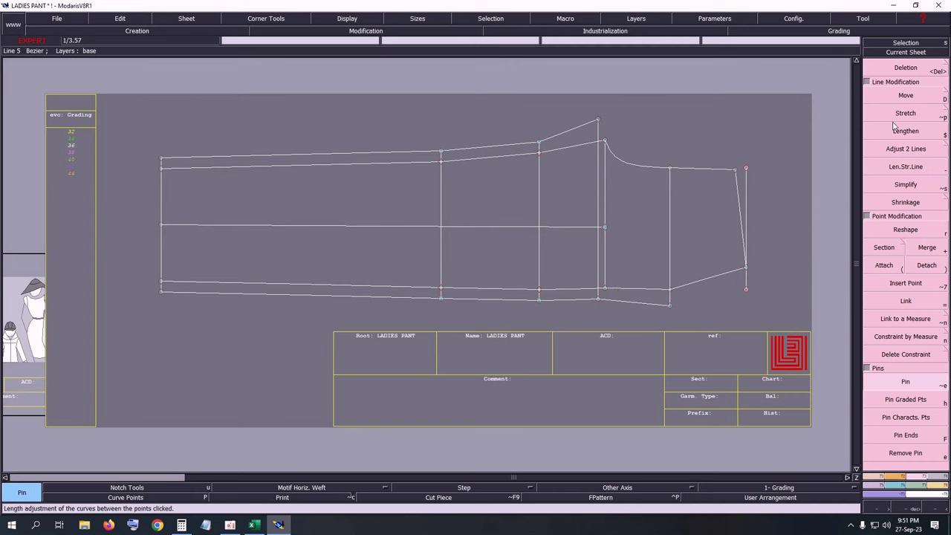
left_click(906, 96)
left_click(598, 120)
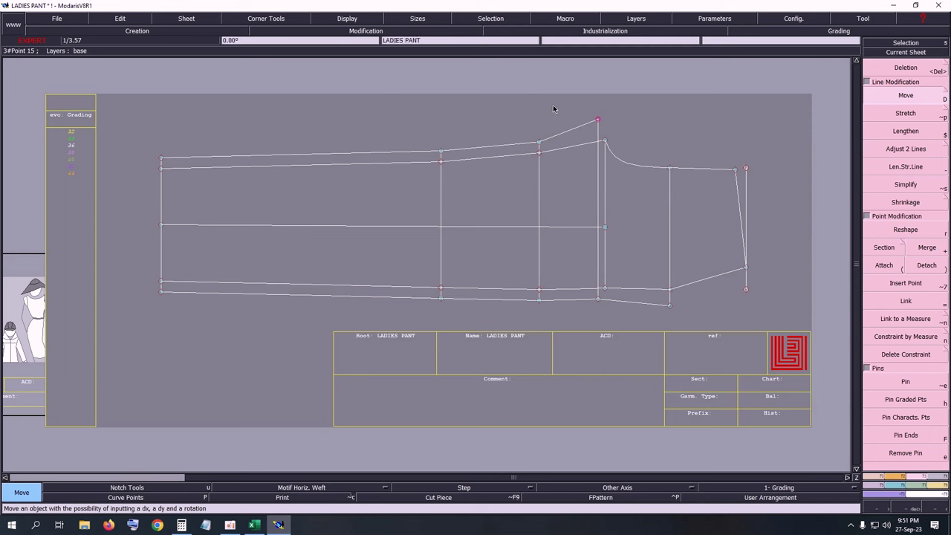
left_click(597, 124)
key("Up")
key("Up")
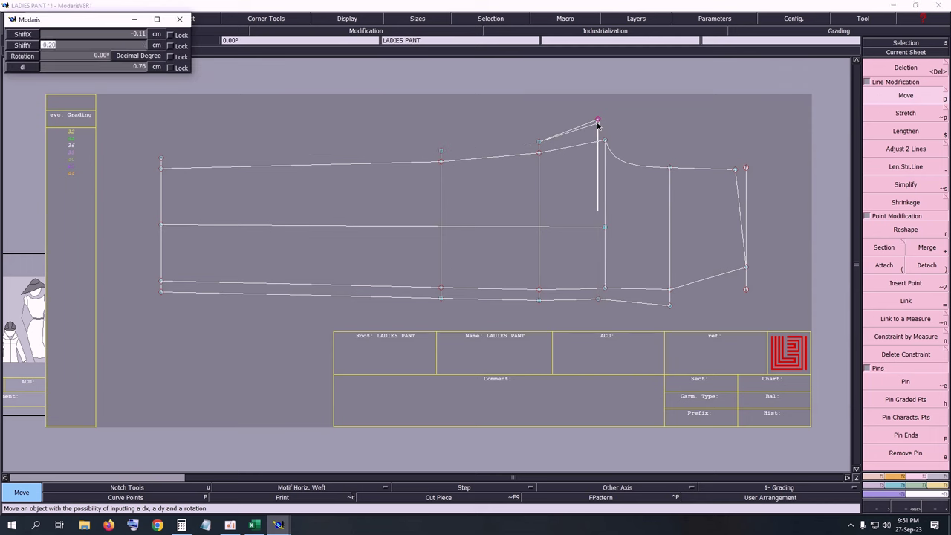
type("-5")
key("Up")
type("00")
key("Return")
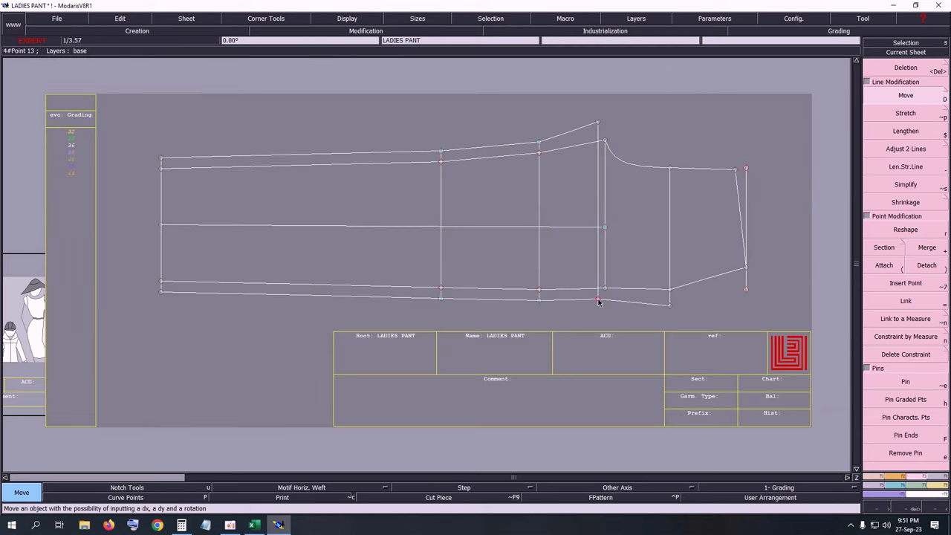
left_click(598, 301)
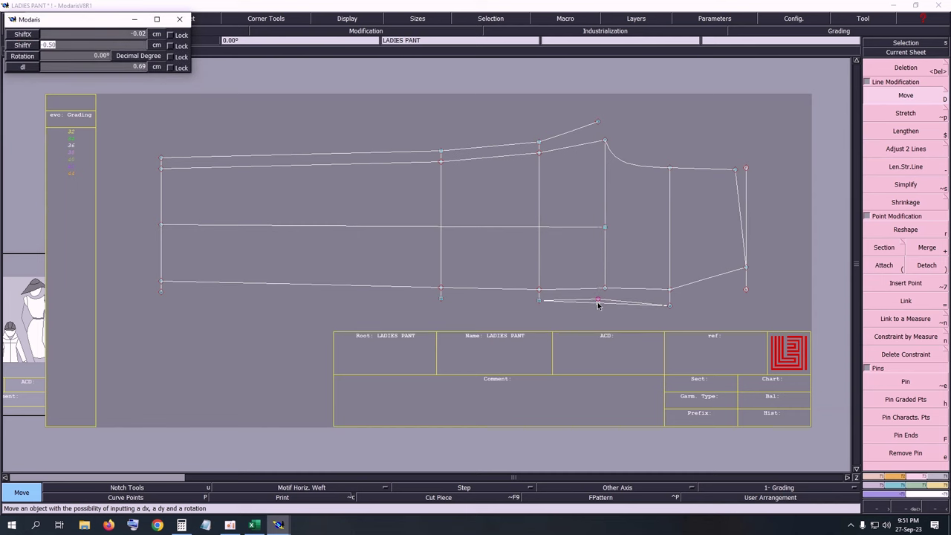
key("Return")
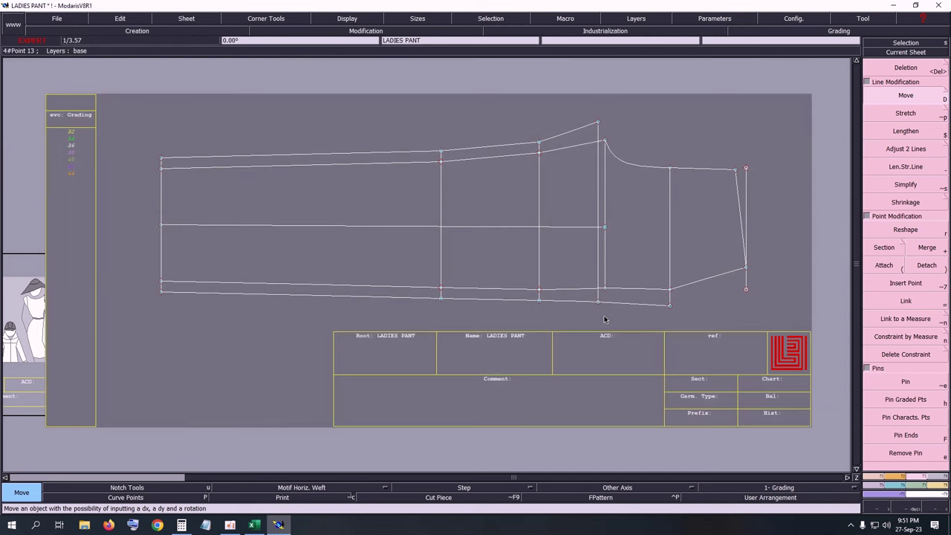
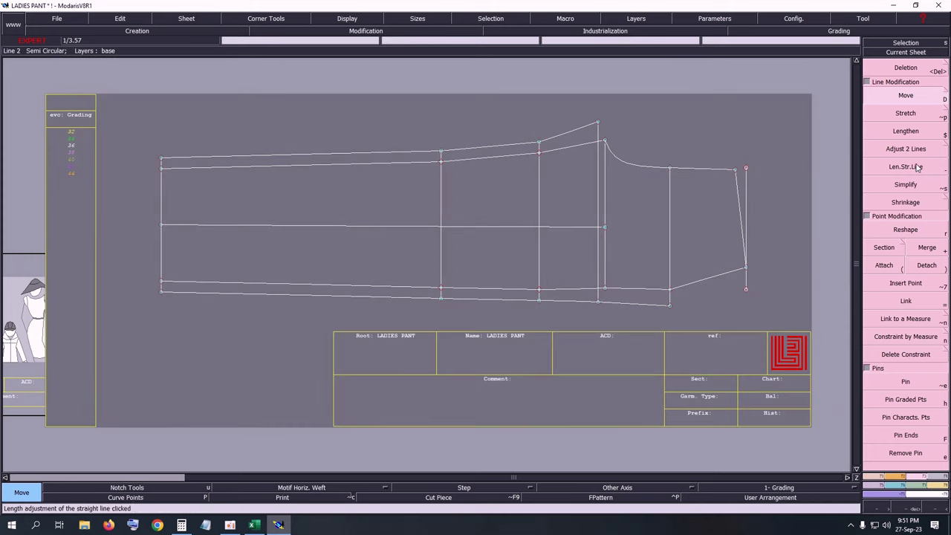
Step: Lengthen the hip line by 0.2 cm at its front crotch curve end and move its outseam end by 0.2 cm in Y
left_click(915, 173)
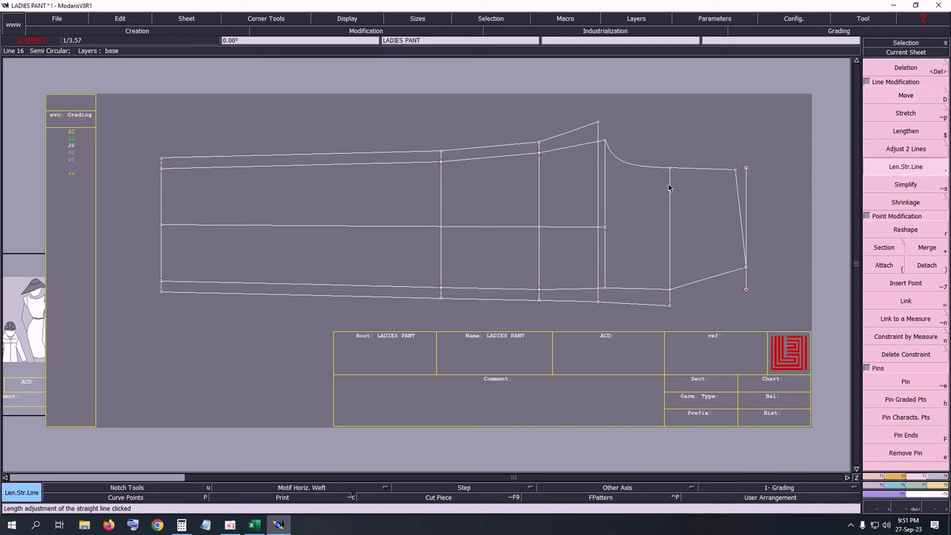
left_click(670, 187)
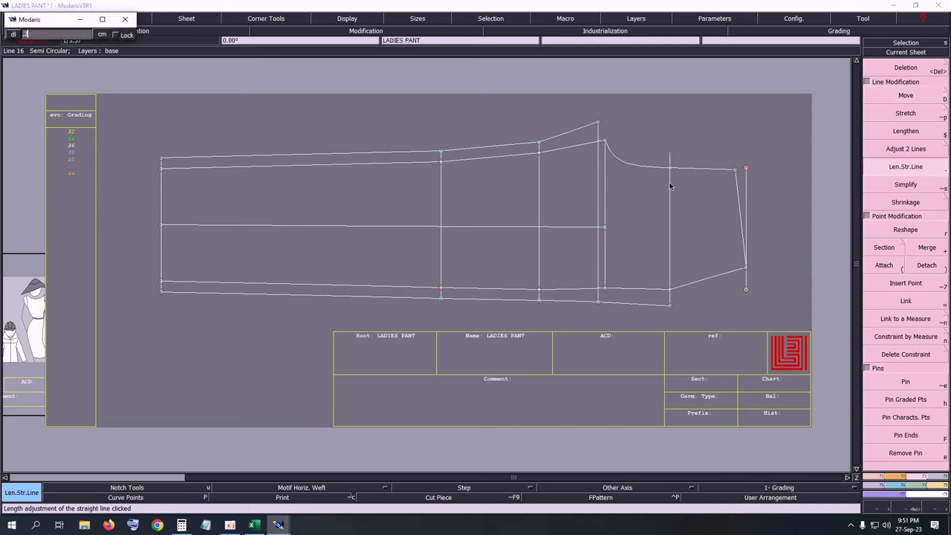
key("Return")
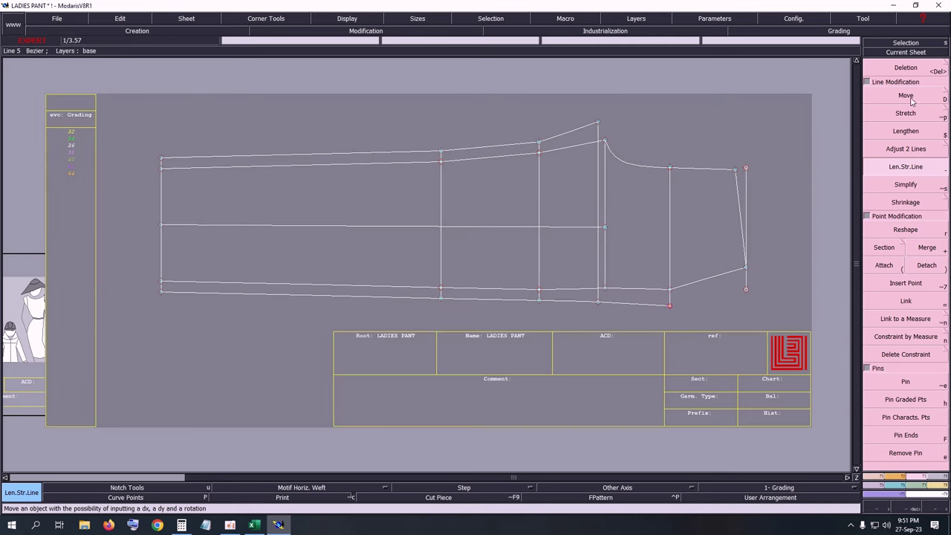
left_click(911, 99)
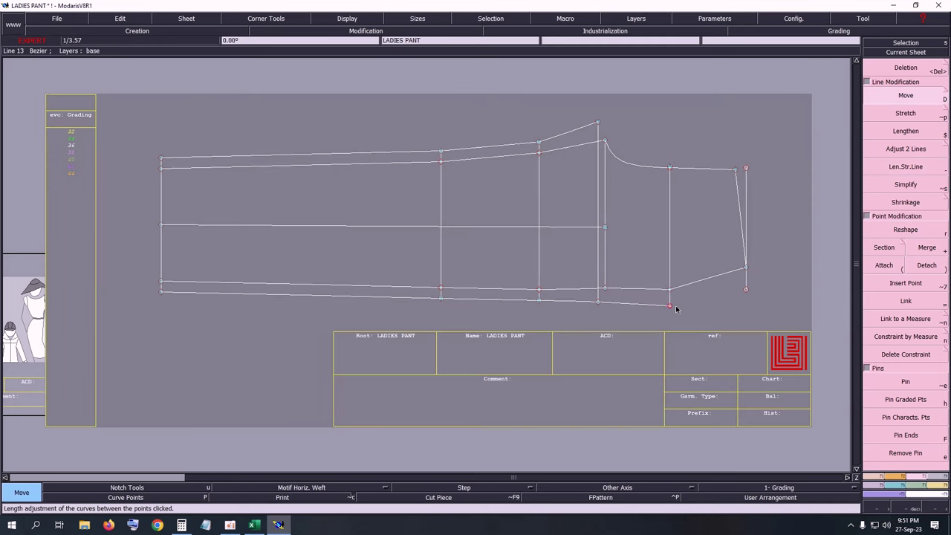
left_click(670, 307)
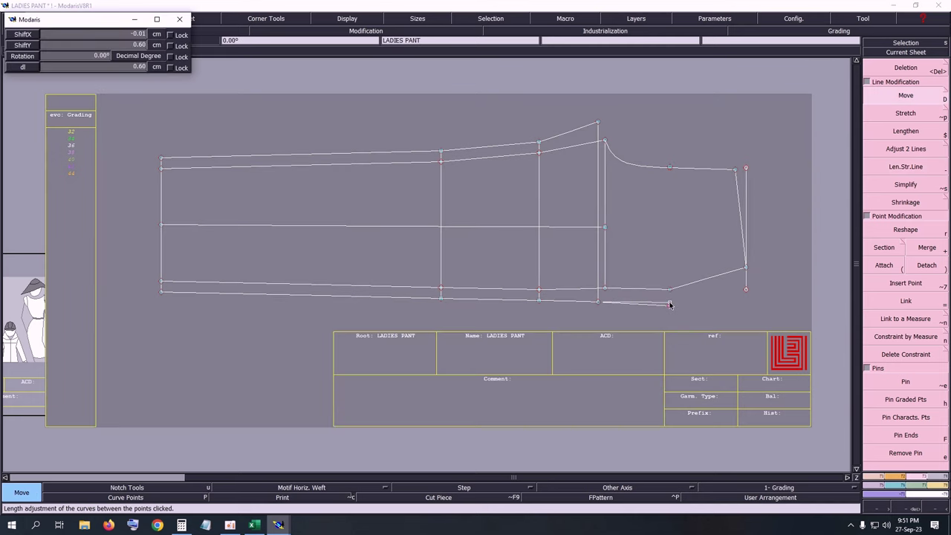
key("Tab")
type("0.2")
key("Return")
key("Return")
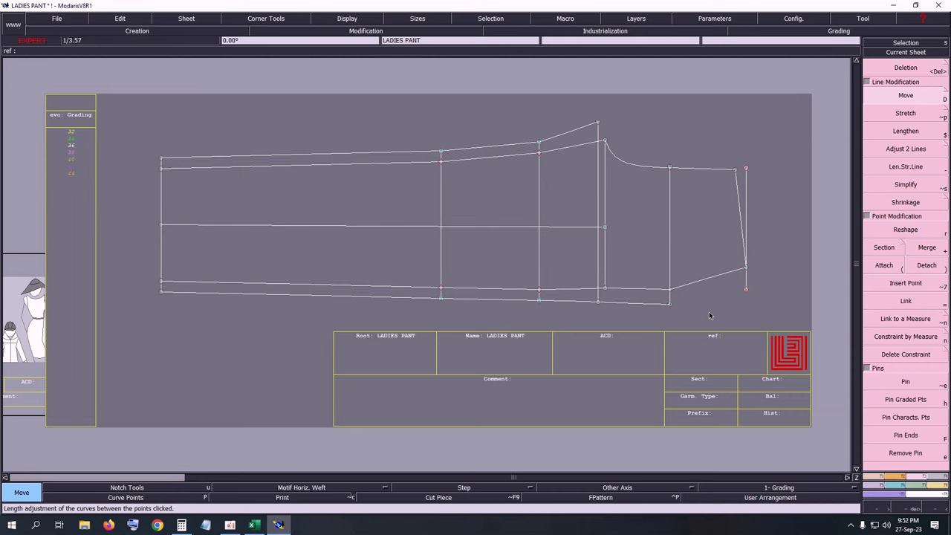
Step: Move the outseam end of the front crotch line by 0 cm in X and -0.20 cm in Y
left_click_drag(596, 279, 611, 295)
left_click(906, 98)
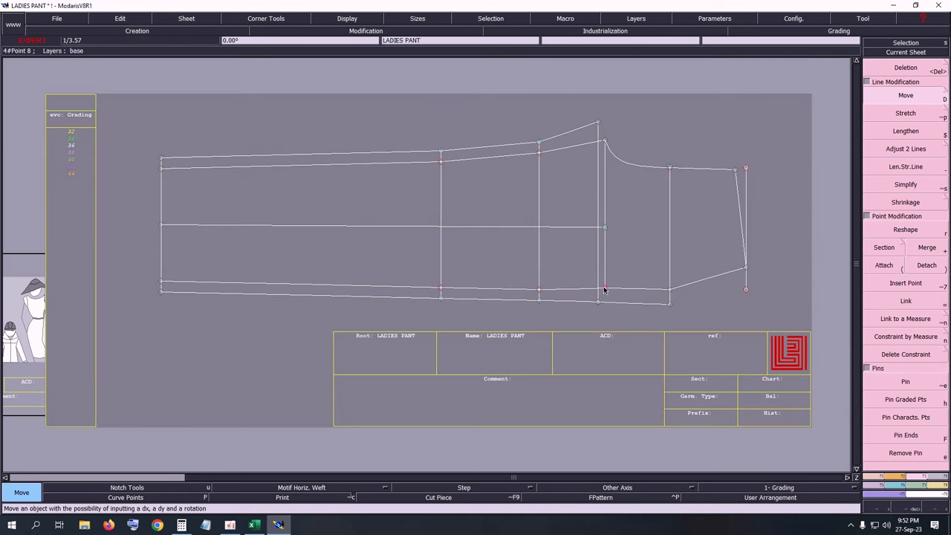
left_click(605, 291)
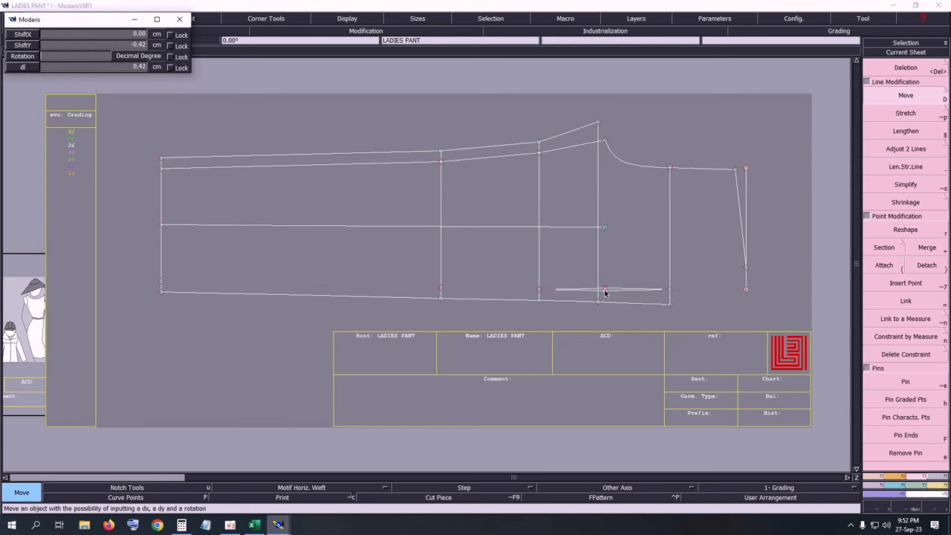
type("0.20-0.20")
key("Return")
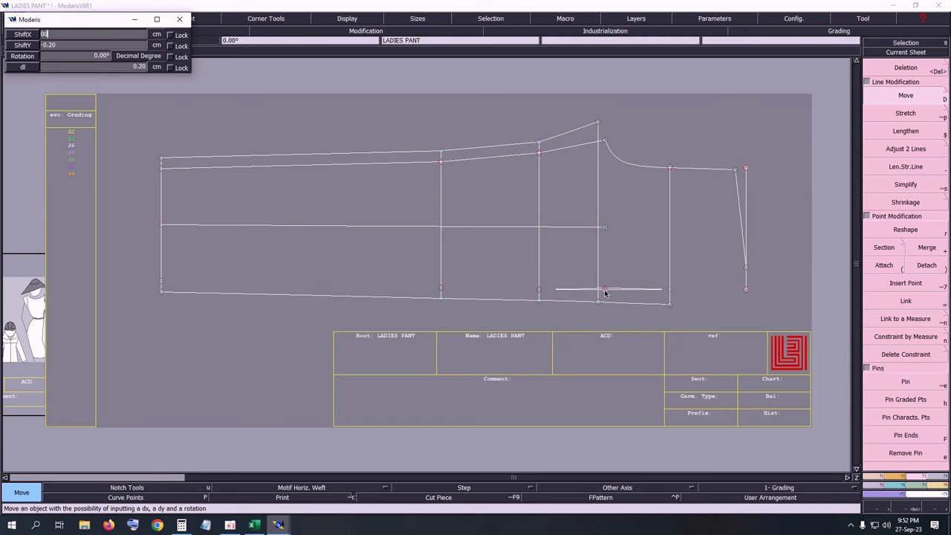
key("Return")
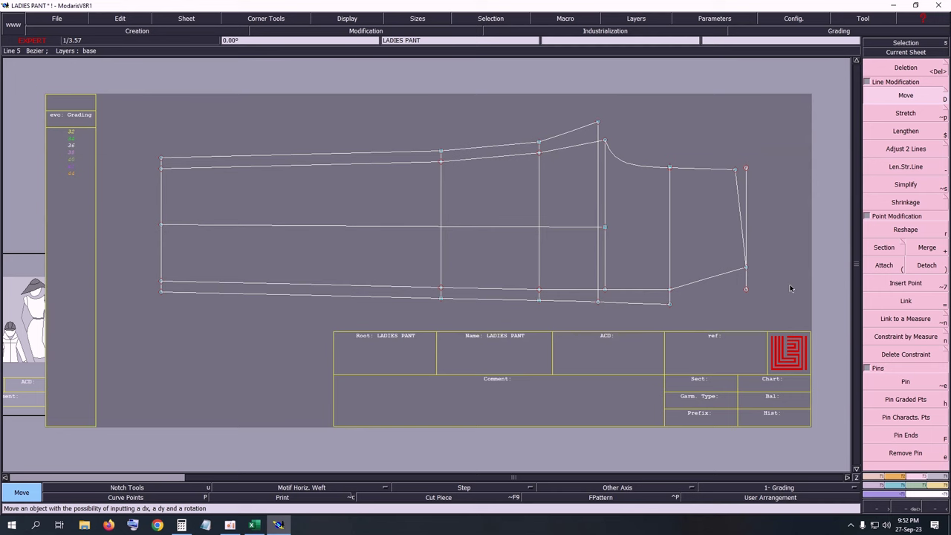
key("Return")
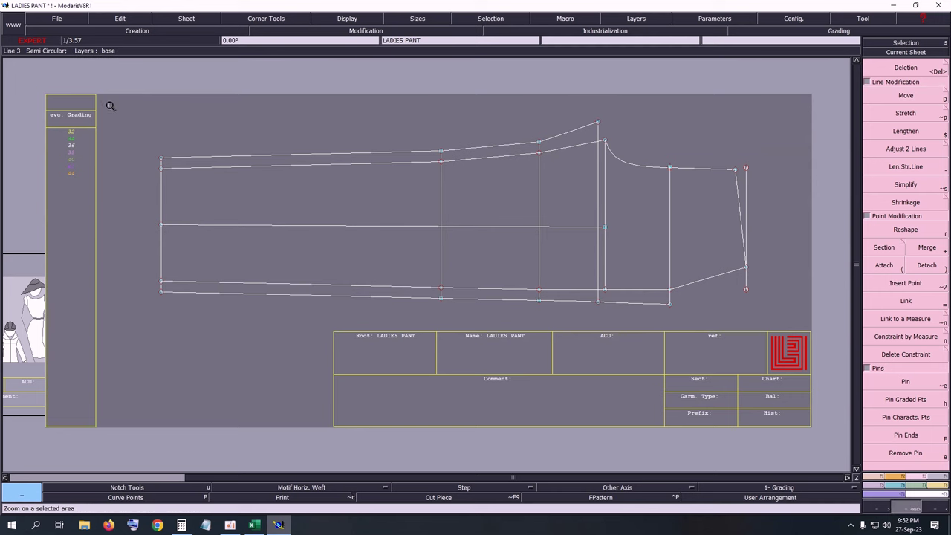
left_click_drag(120, 89, 832, 327)
left_click(832, 327)
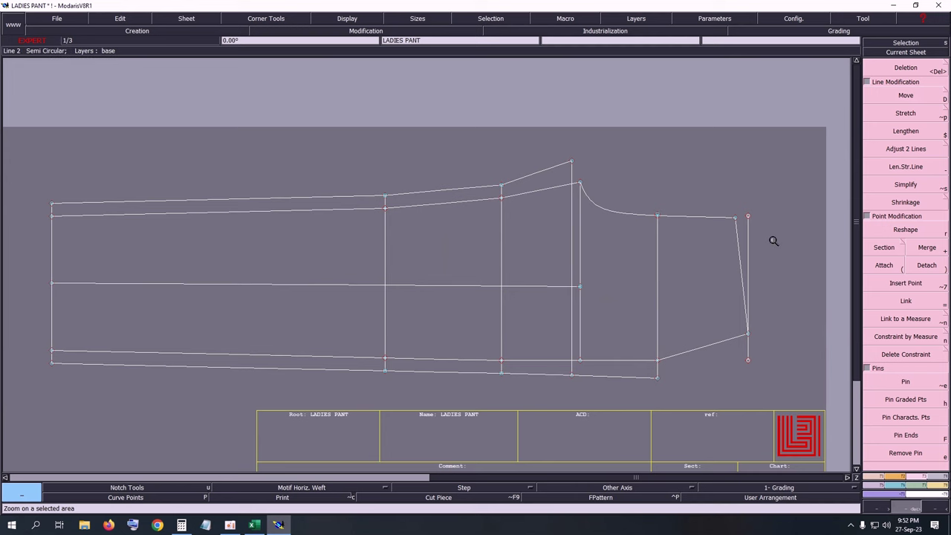
left_click(477, 134)
left_click(808, 407)
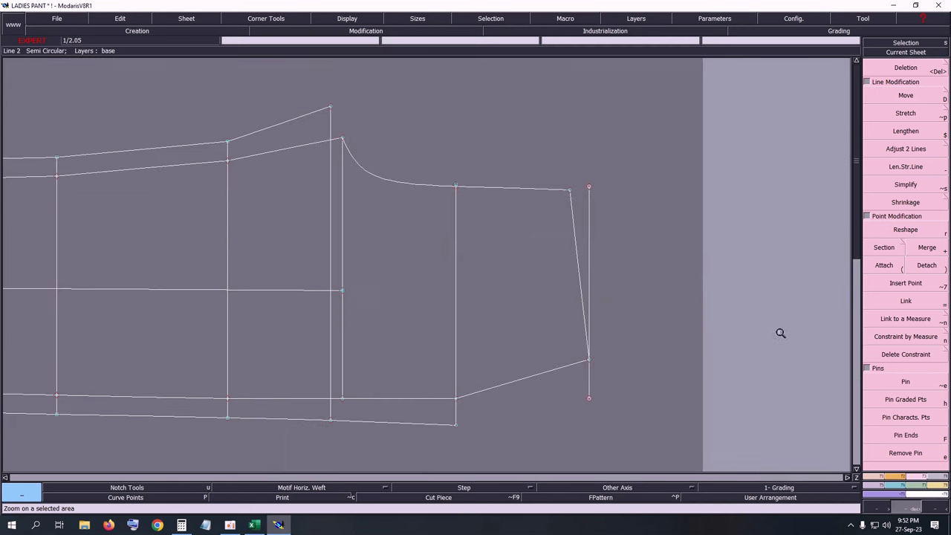
key("s")
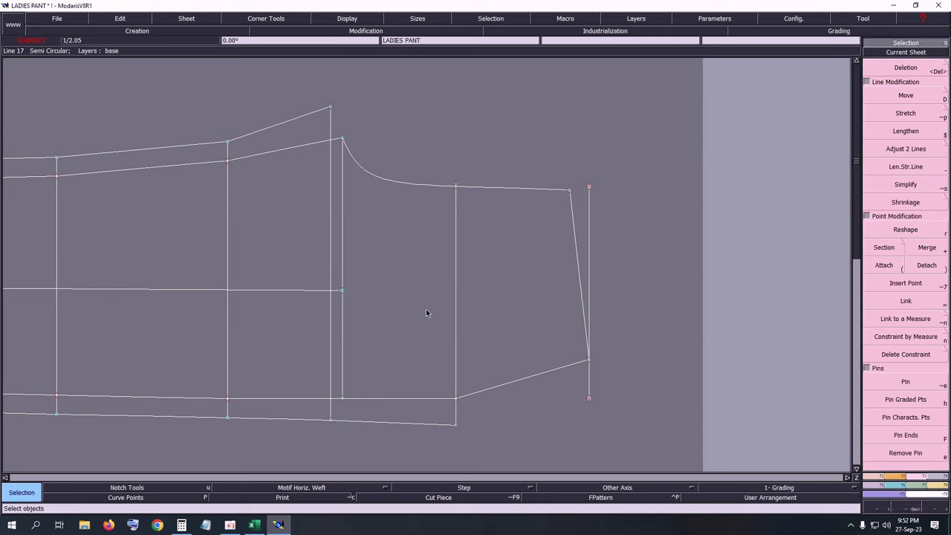
key("shift+s")
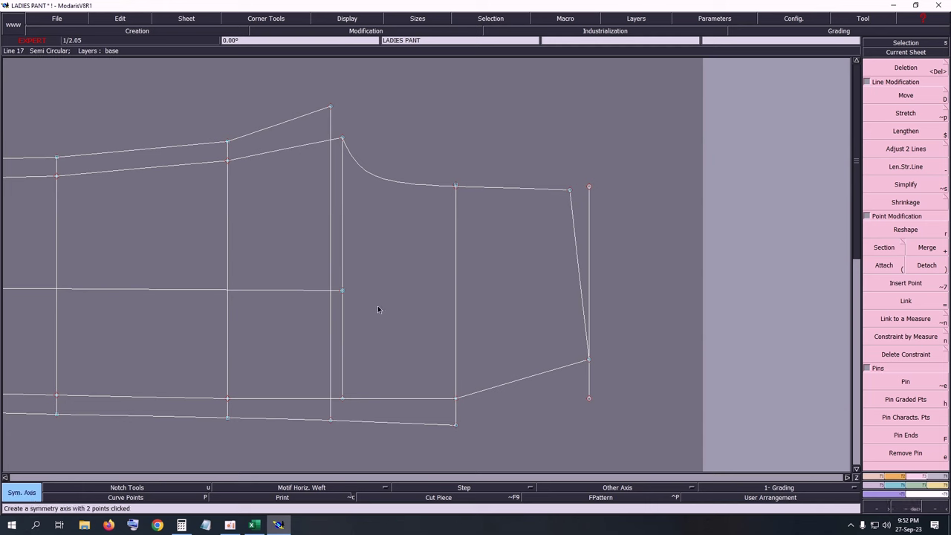
left_click(484, 279)
key("ctrl+z")
Step: Create a parallel of the hip line about 2 cm away on the waist side
key("p")
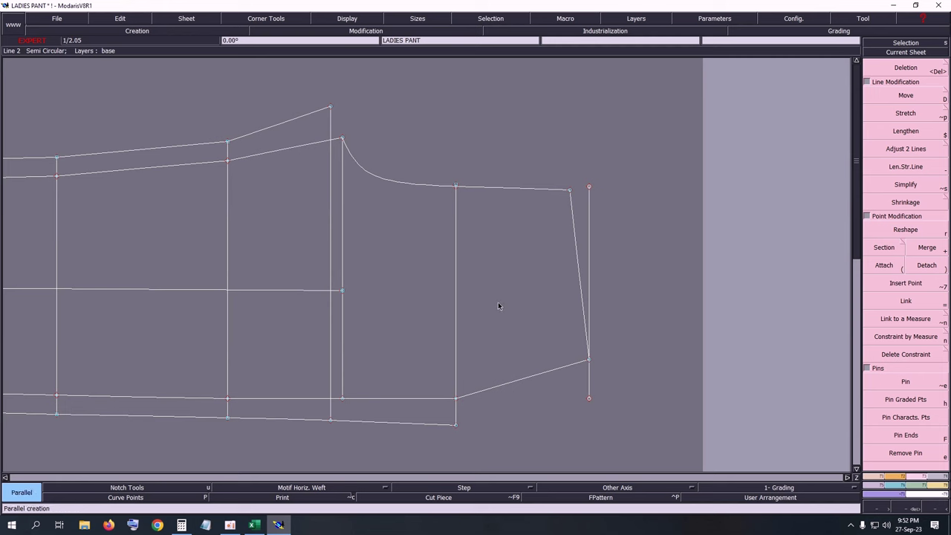
left_click(457, 297)
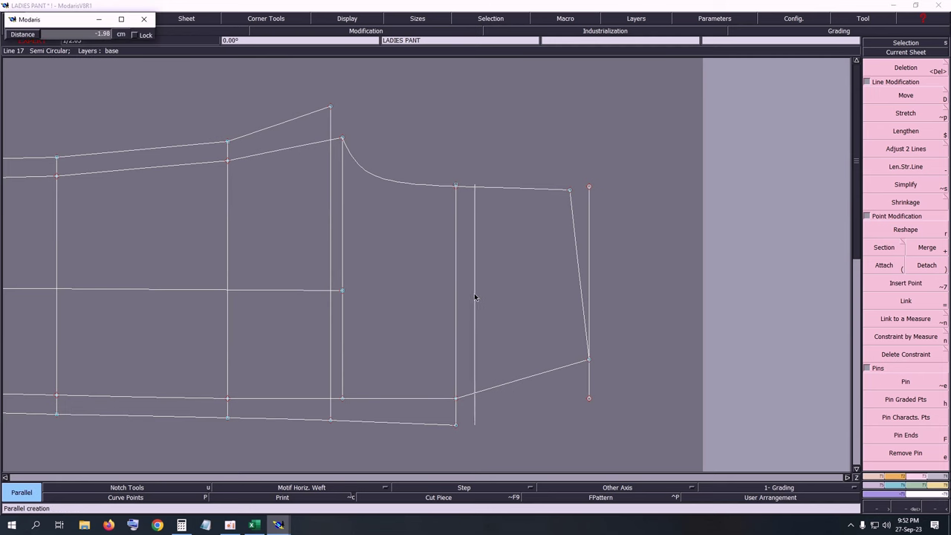
left_click(475, 297)
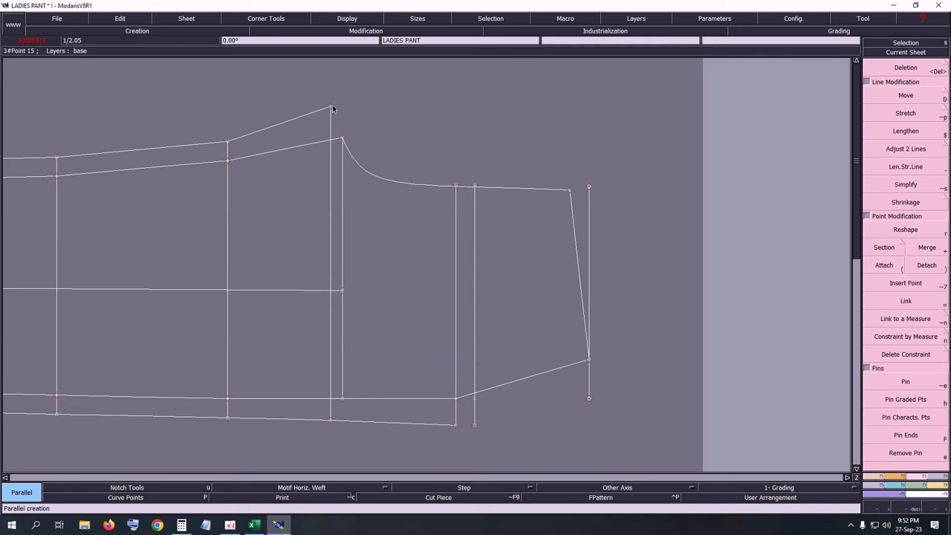
Step: Draw a Bezier line from the back crotch point to the crotch-side end of the parallel hip line
key("3")
key("b")
left_click(331, 108)
left_click(474, 185)
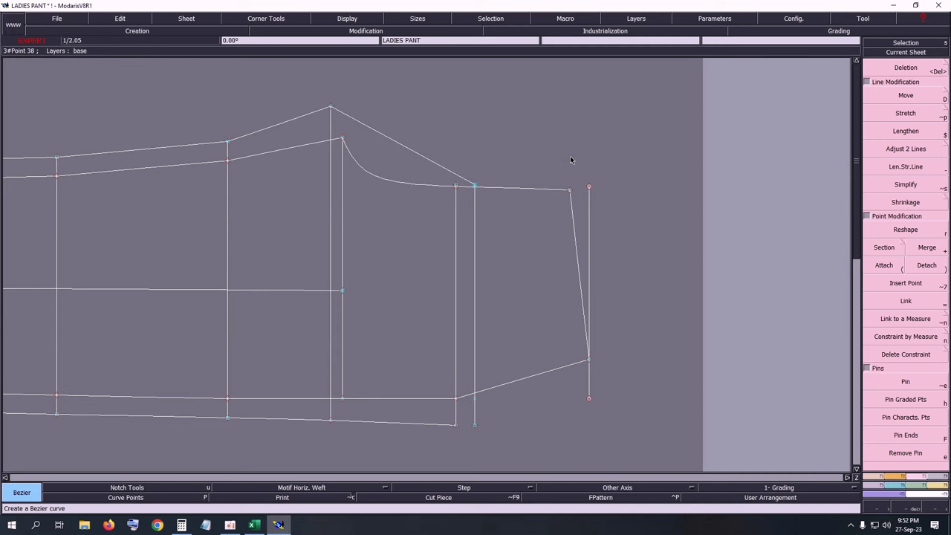
Step: Display the curve handles and reshape the new back crotch line into a smooth curve following the front crotch curve
key("z")
left_click_drag(228, 117, 565, 294)
left_click(346, 18)
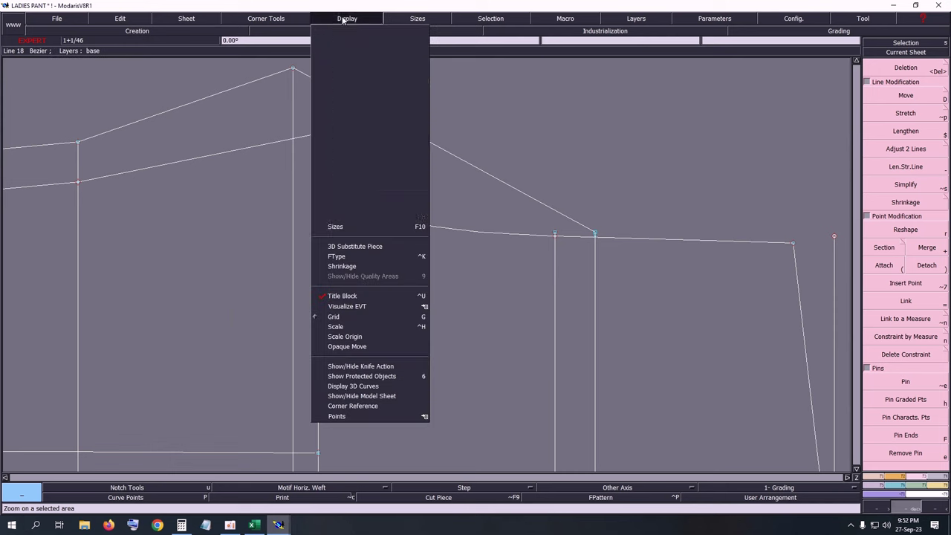
left_click(335, 206)
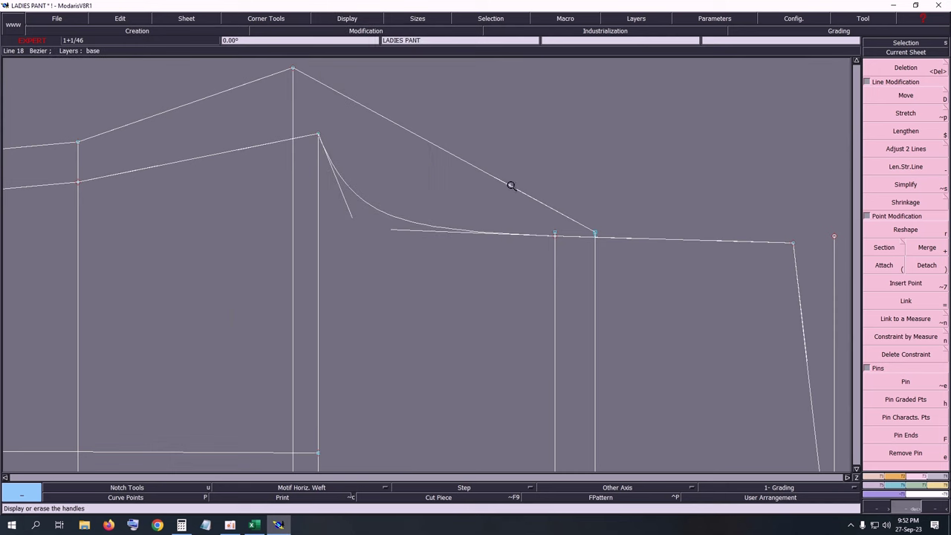
key("r")
left_click_drag(527, 195, 368, 176)
left_click_drag(376, 113, 315, 158)
left_click_drag(409, 215, 359, 222)
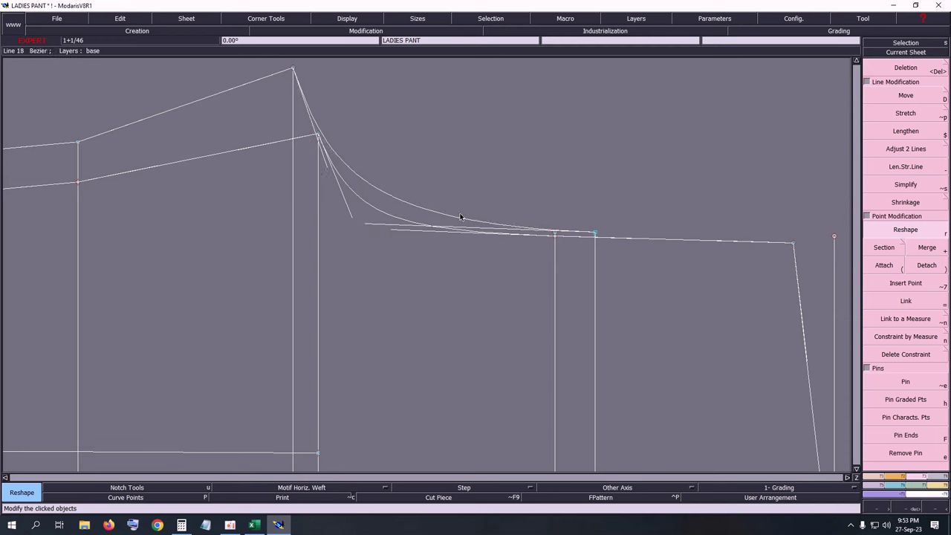
mouse_move(366, 223)
left_mouse_down()
mouse_move(372, 217)
mouse_move(353, 218)
left_mouse_up()
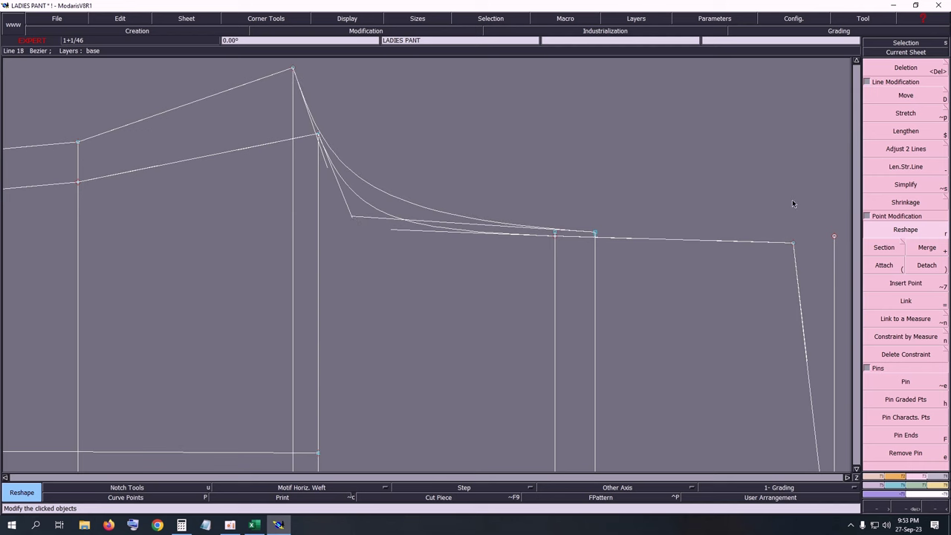
Step: Lengthen the back crotch curve by 13 cm in a straight line past the waistline
left_click(906, 167)
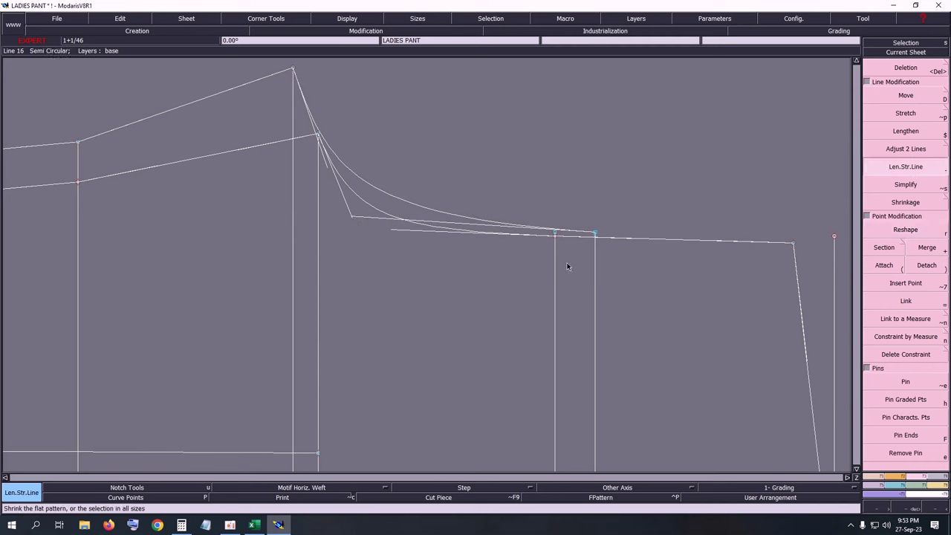
left_click(473, 224)
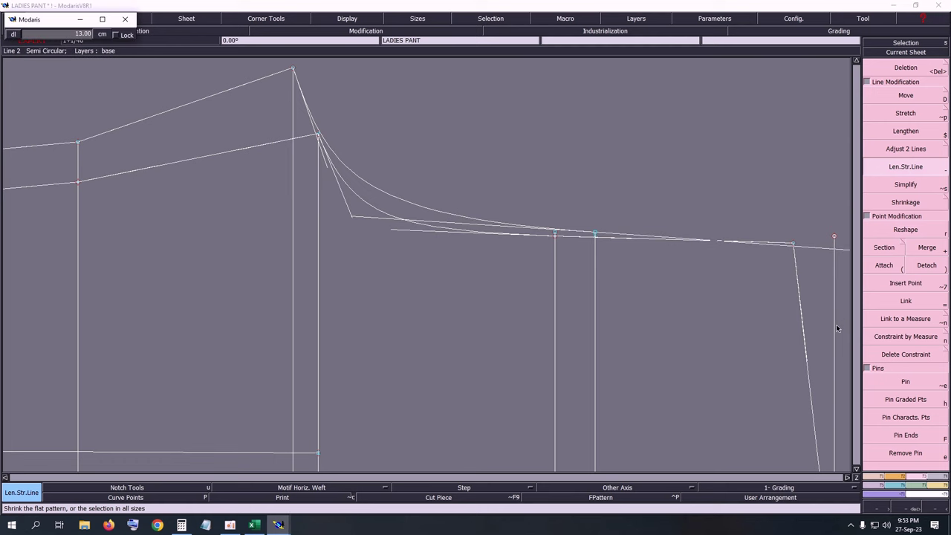
left_click(836, 325)
Step: Hide the curve handles and delete the construction line parallel to the hip line
key("Home")
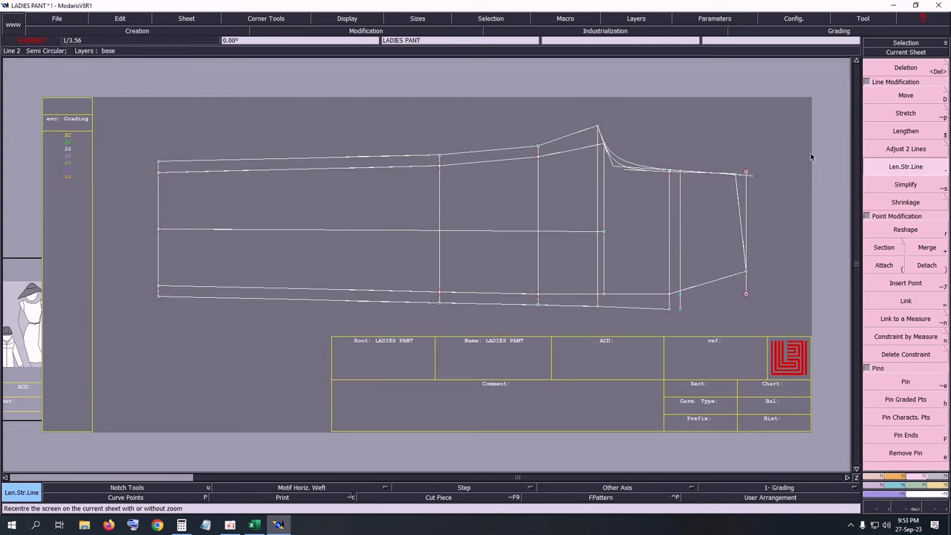
key("Return")
left_click_drag(509, 112, 806, 326)
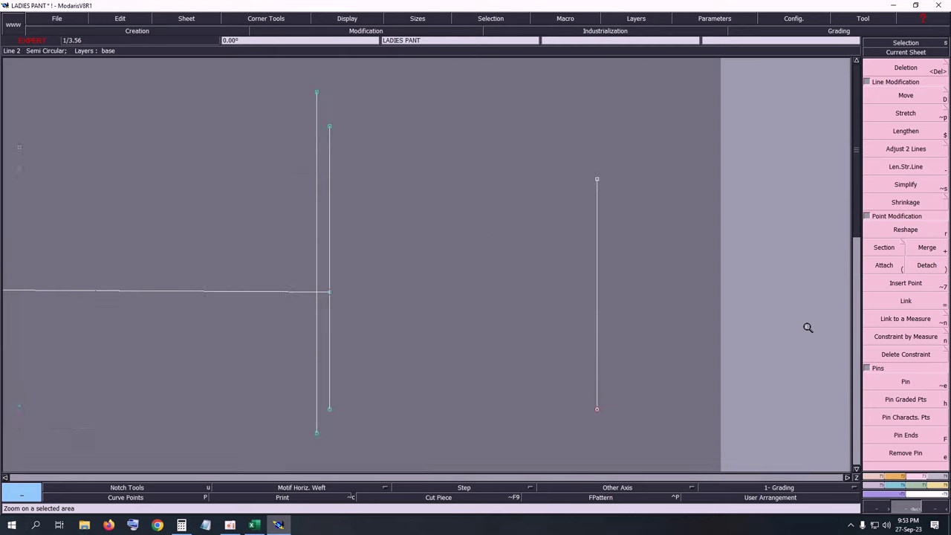
left_click(348, 19)
left_click(358, 218)
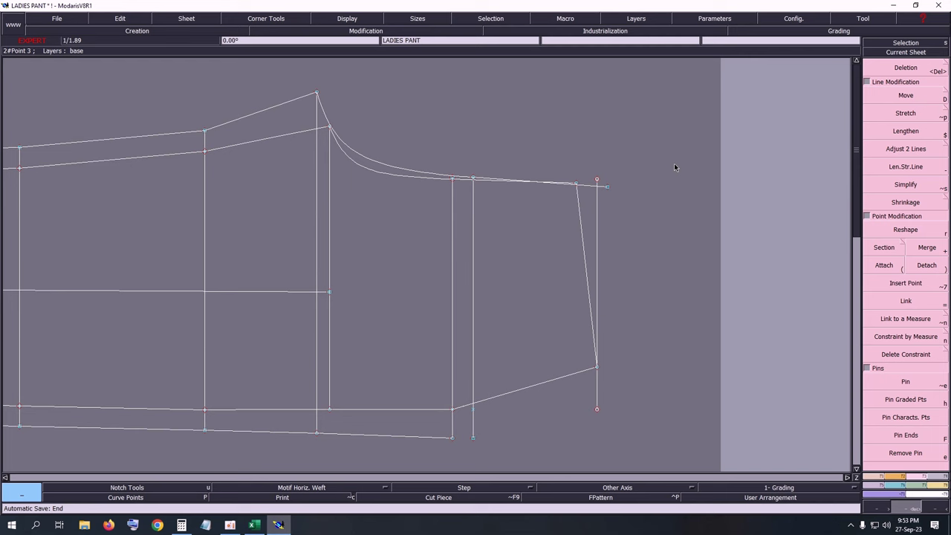
key("Delete")
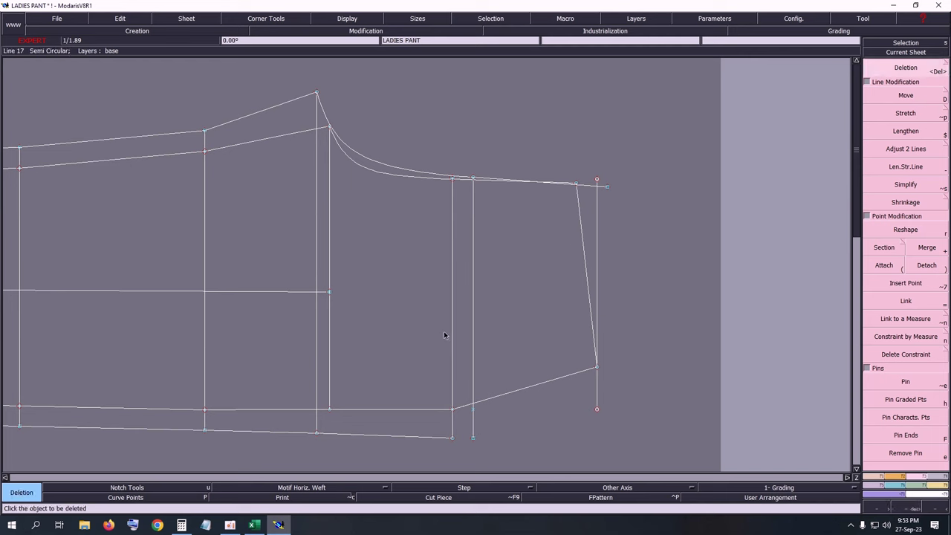
left_click(472, 257)
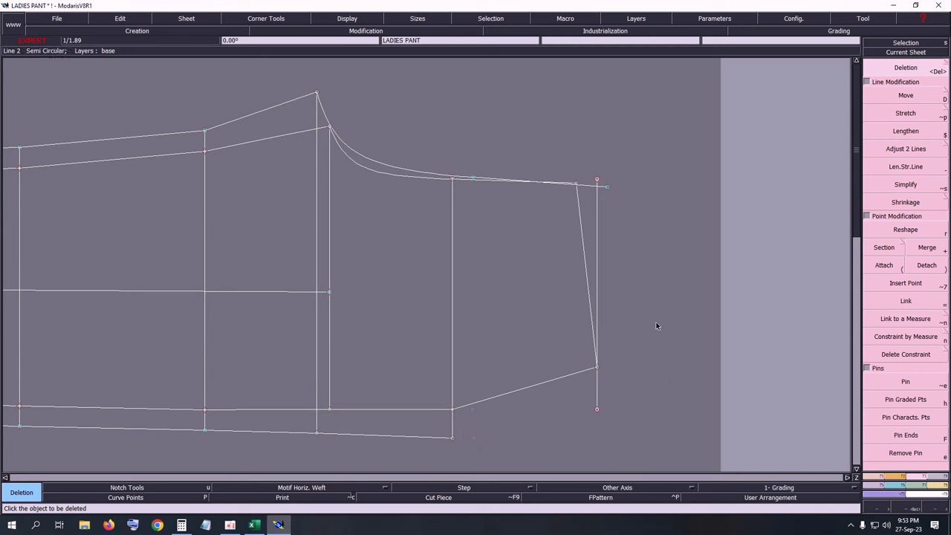
Step: Extend the straight end of the back rise curve well past the vertical waist construction line
key("minus")
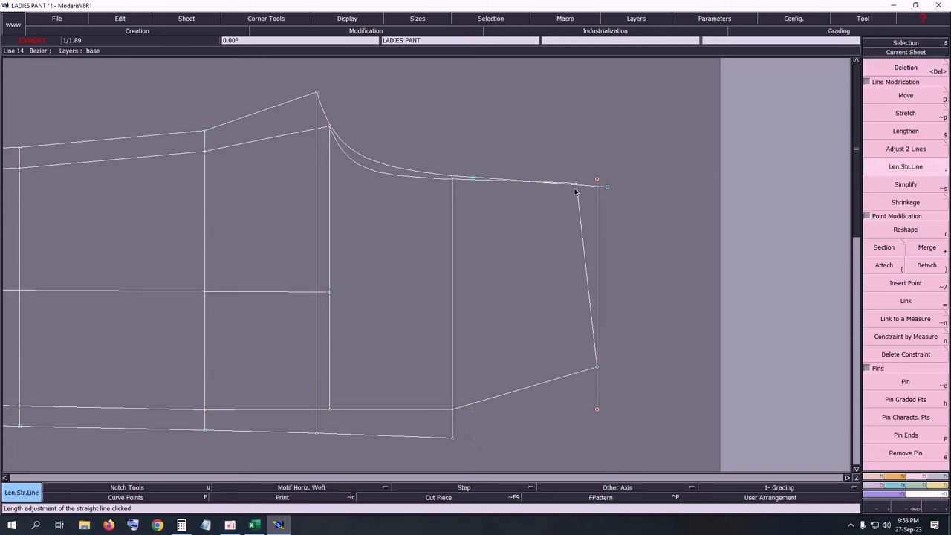
left_click(681, 214)
key("Delete")
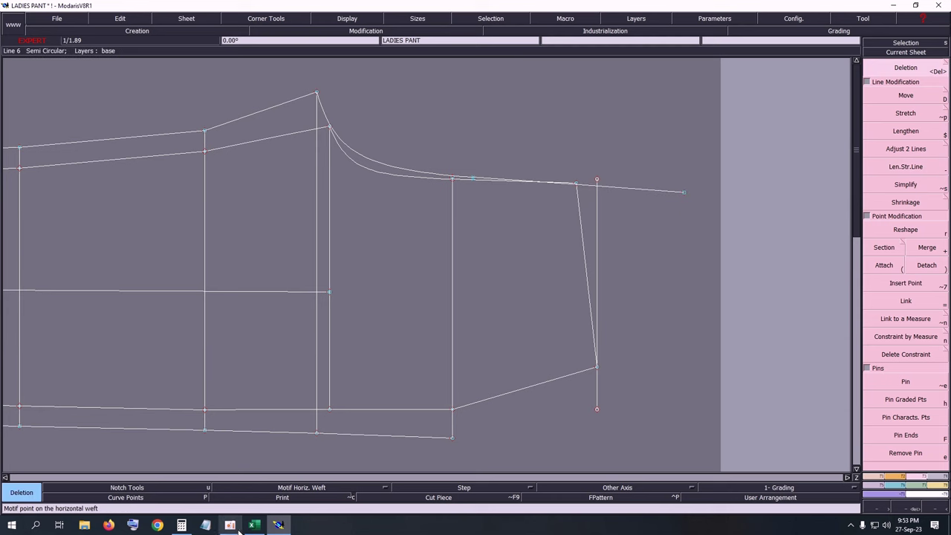
Step: Switch to the Excel measurement chart and fill the waist bottom cells D27:K27 and the back rise row A13:U13 with green
left_click(255, 524)
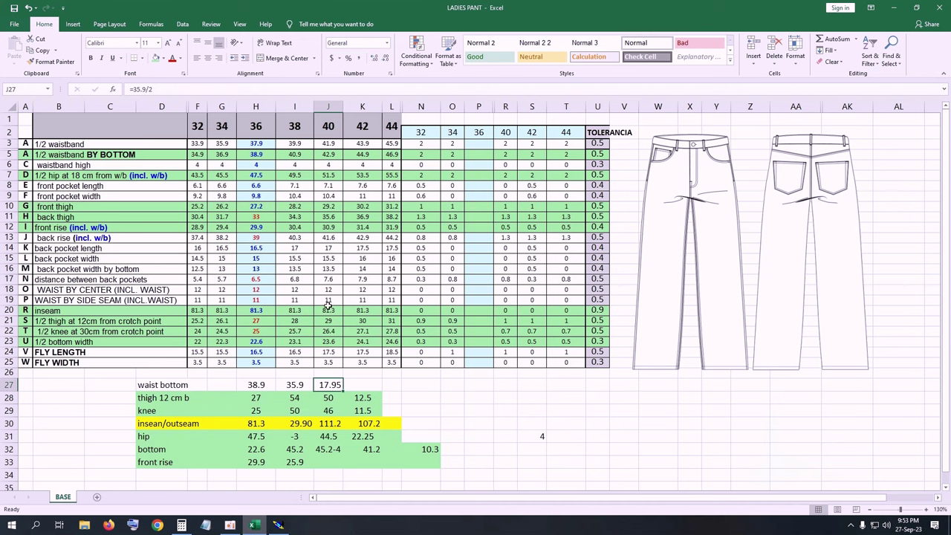
left_click_drag(146, 385, 377, 385)
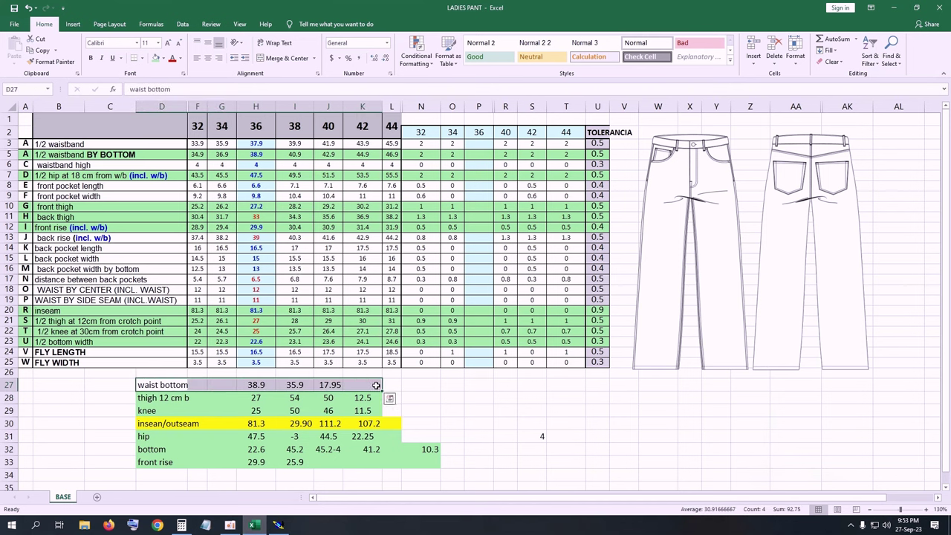
left_click(154, 61)
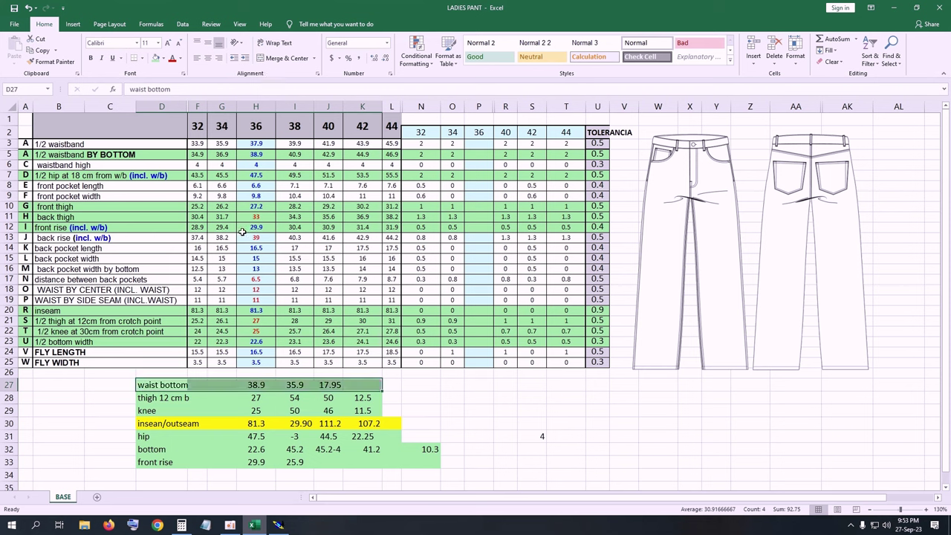
left_click_drag(25, 238, 606, 238)
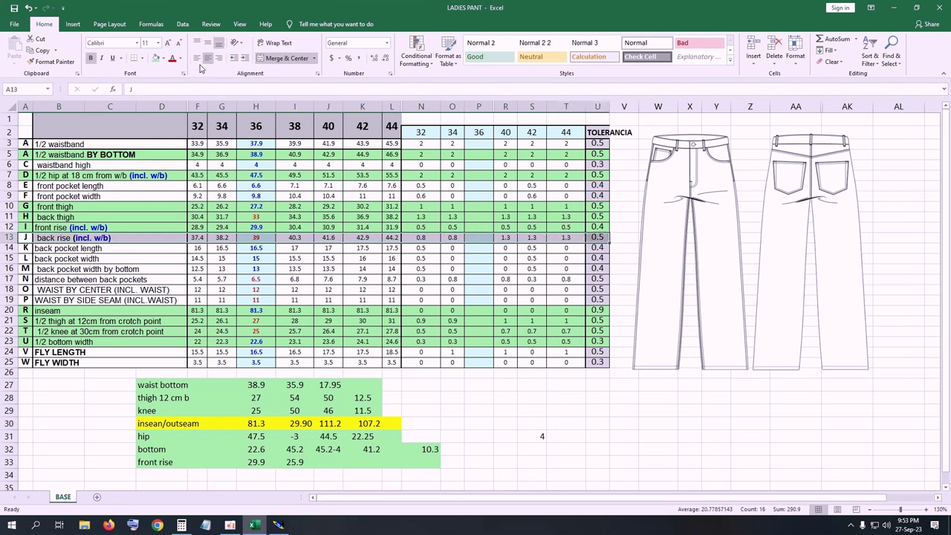
left_click(156, 58)
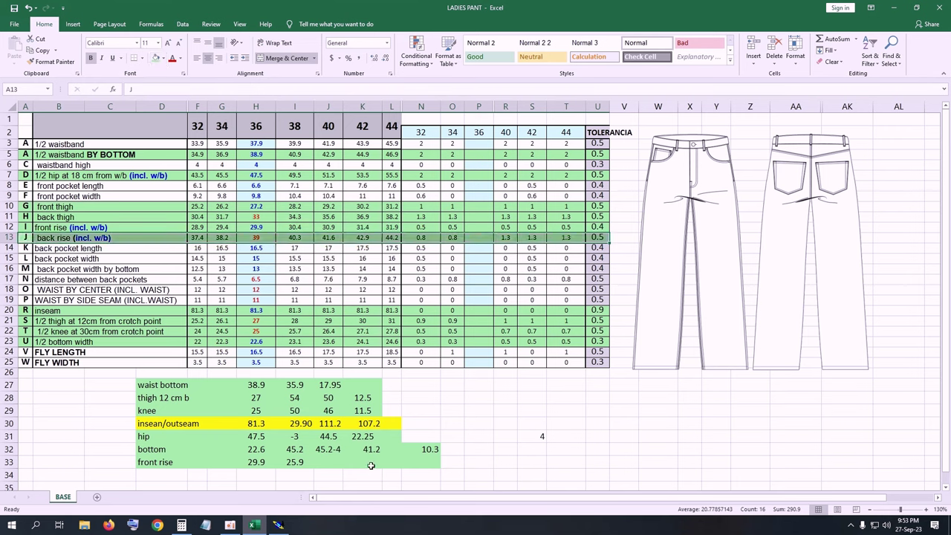
Step: Switch back to Modaris and place a developed point 35 cm along the back rise curve from the crotch tip
left_click(280, 526)
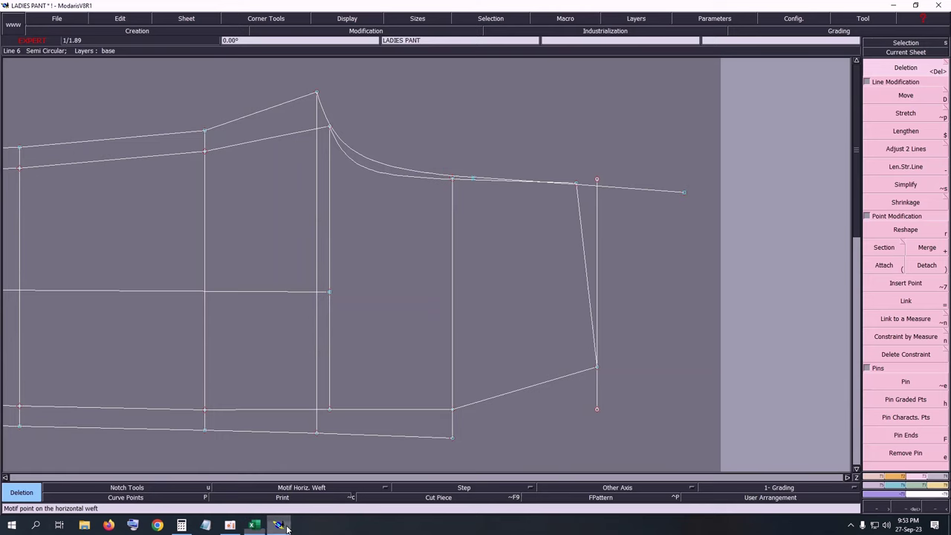
key("d")
left_click(317, 94)
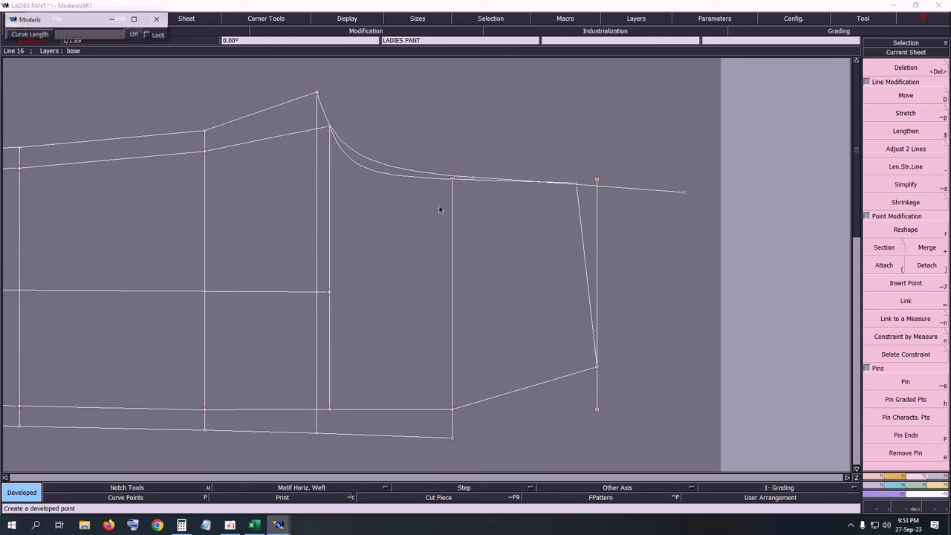
type("25.90")
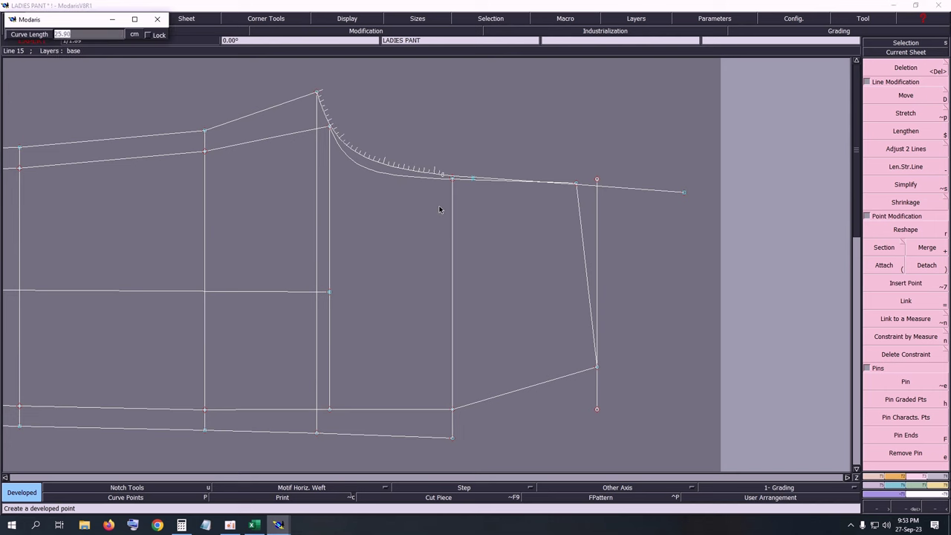
type("35")
key("Return")
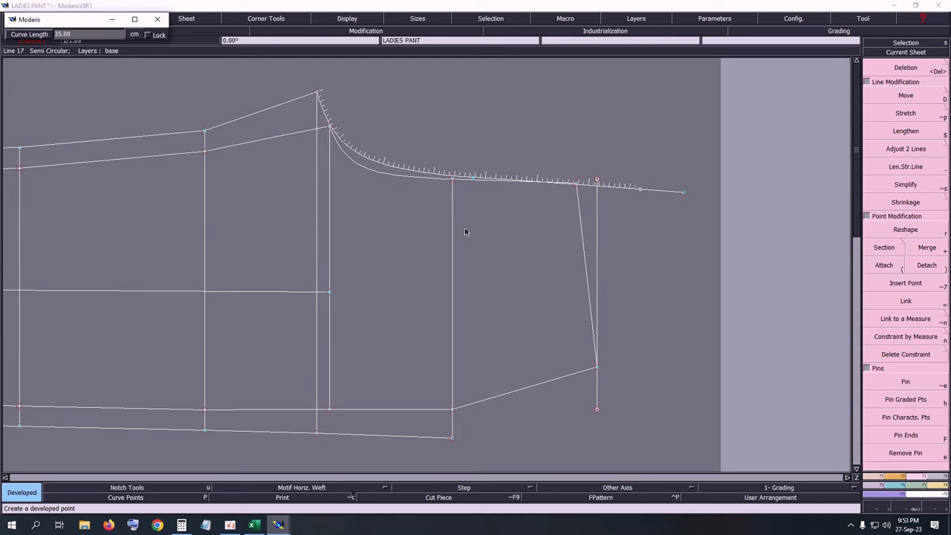
Step: Insert the developed point into the back rise curve and delete the excess line end beyond it
key("alt+7")
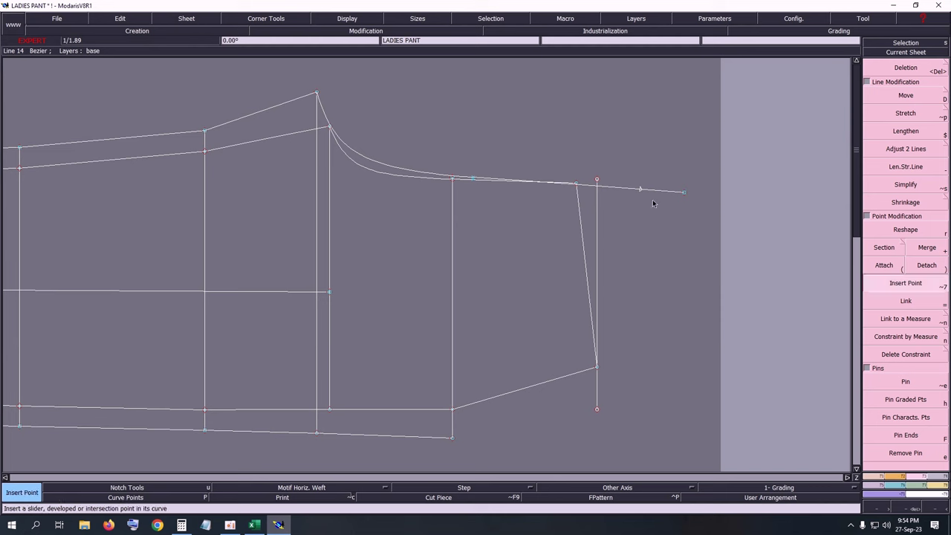
left_click(640, 189)
key("Delete")
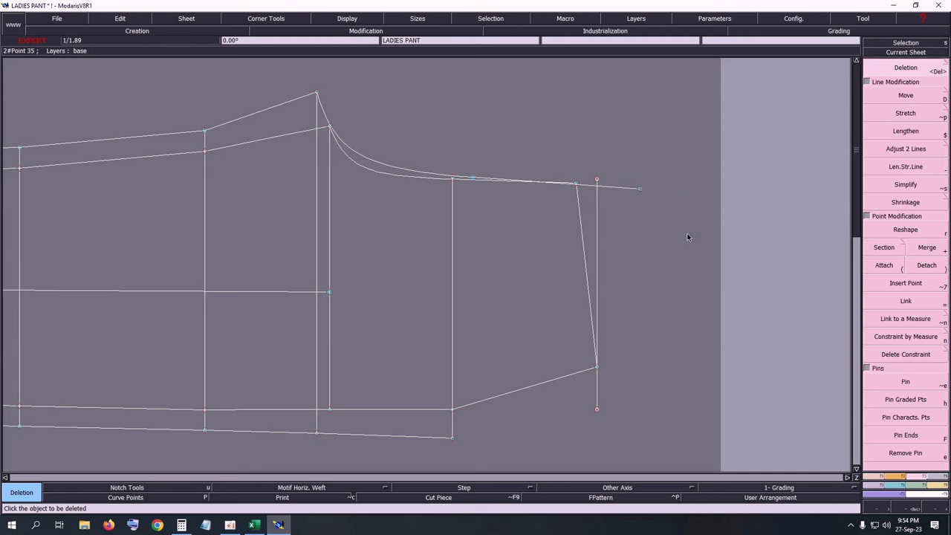
Step: Create a symmetry axis through two points at the waist end of the front rise curve
key("Return")
left_click_drag(350, 124, 644, 408)
key("F1")
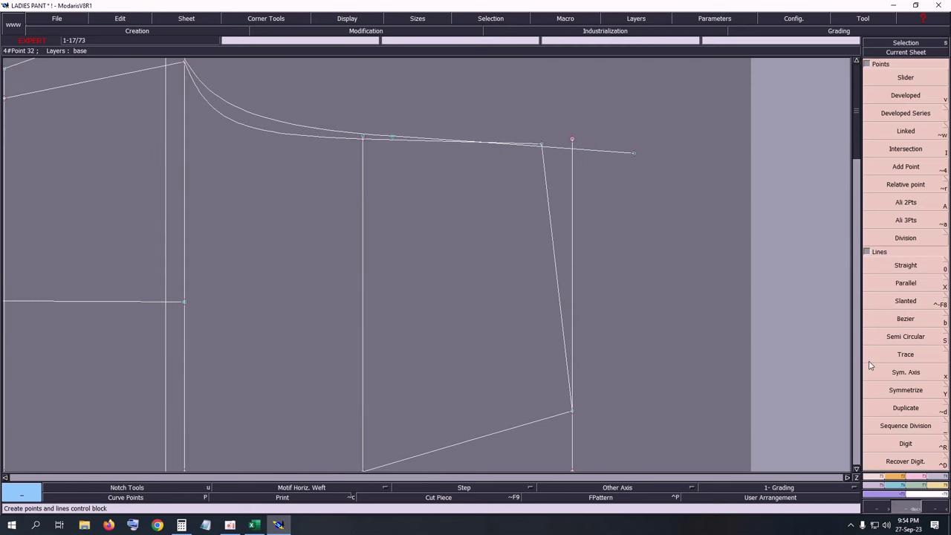
left_click(947, 283)
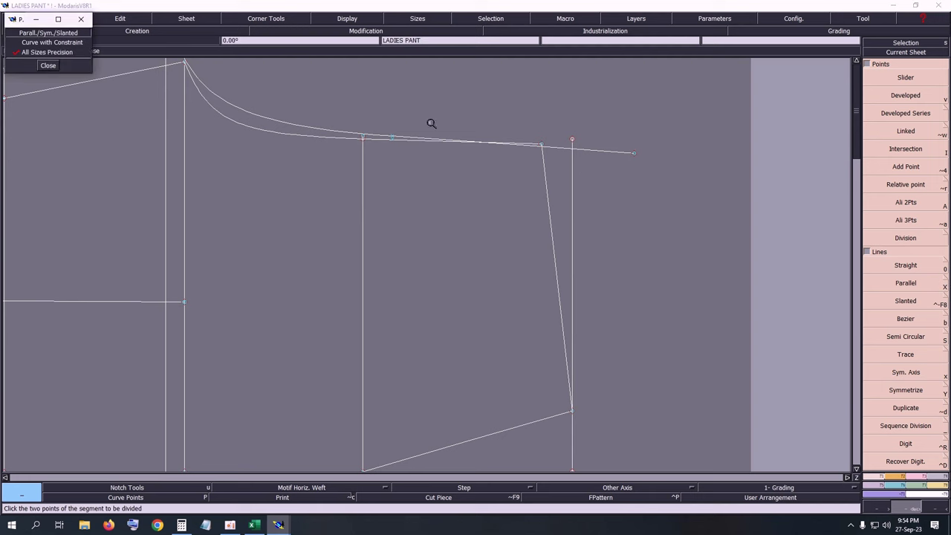
left_click(48, 66)
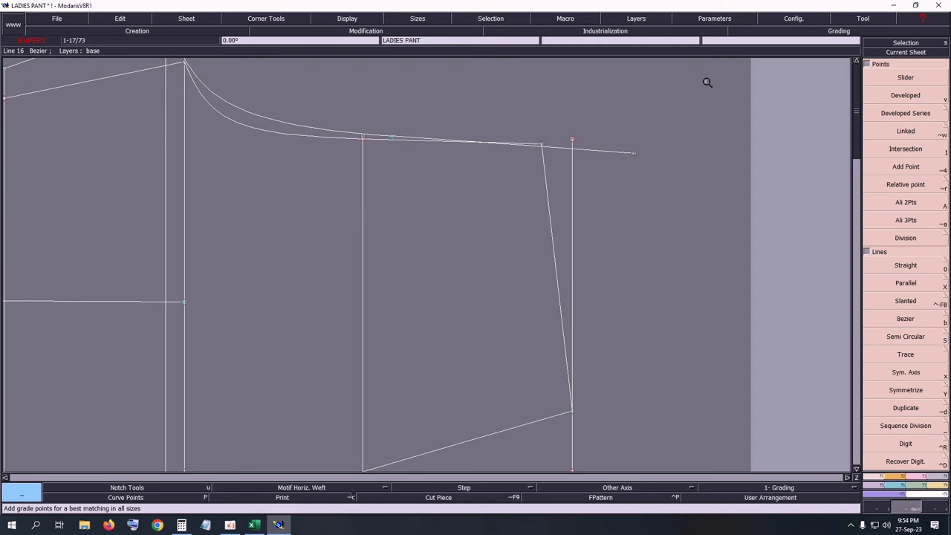
left_click_drag(297, 60, 615, 200)
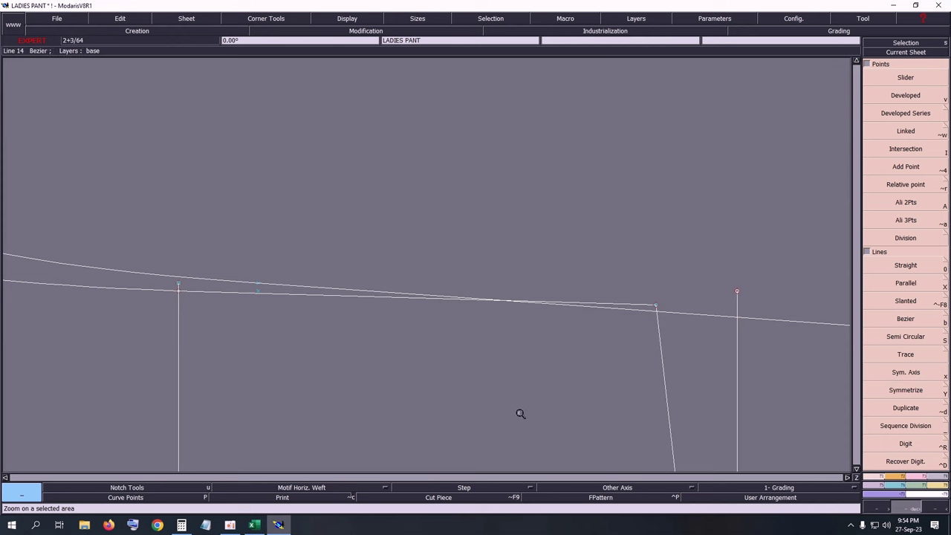
key("x")
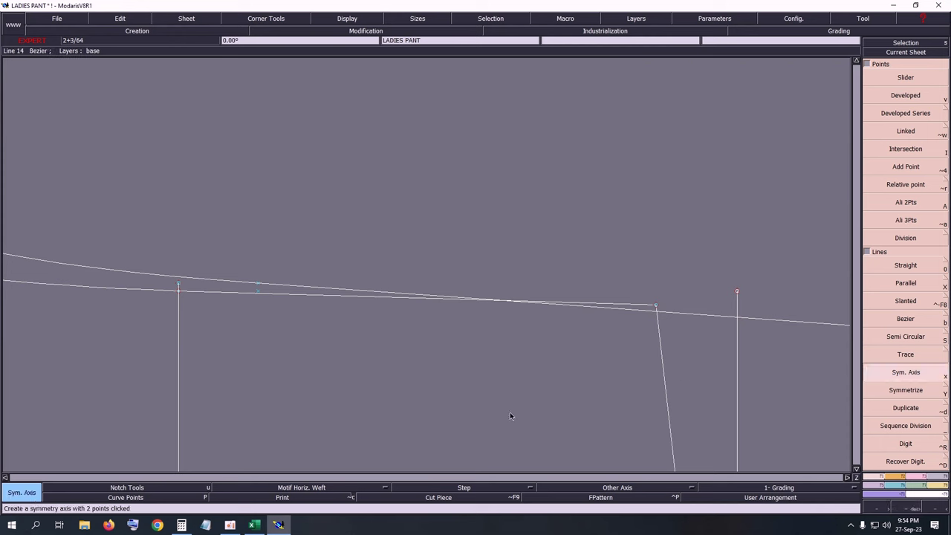
left_click(656, 306)
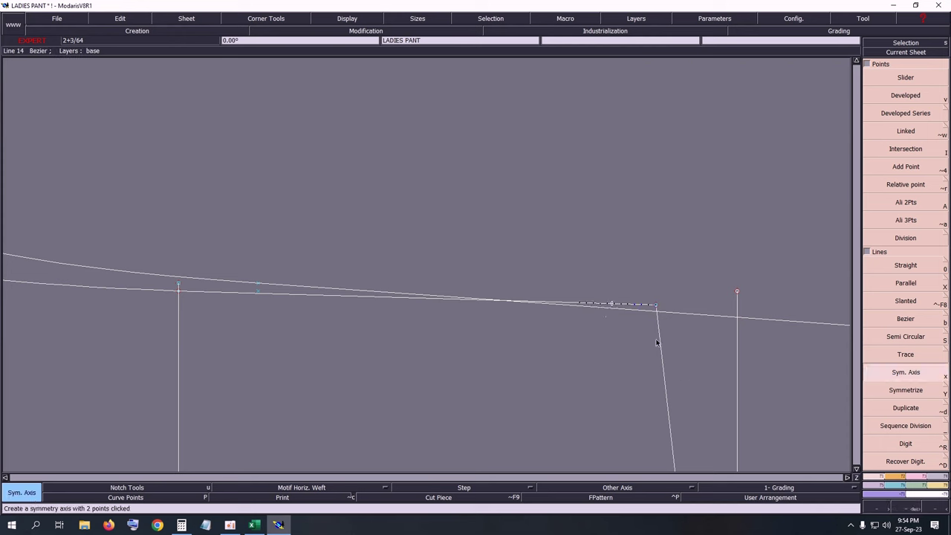
Step: Symmetrize the slanted front waistline across the new symmetry axis and save the model
key("Home")
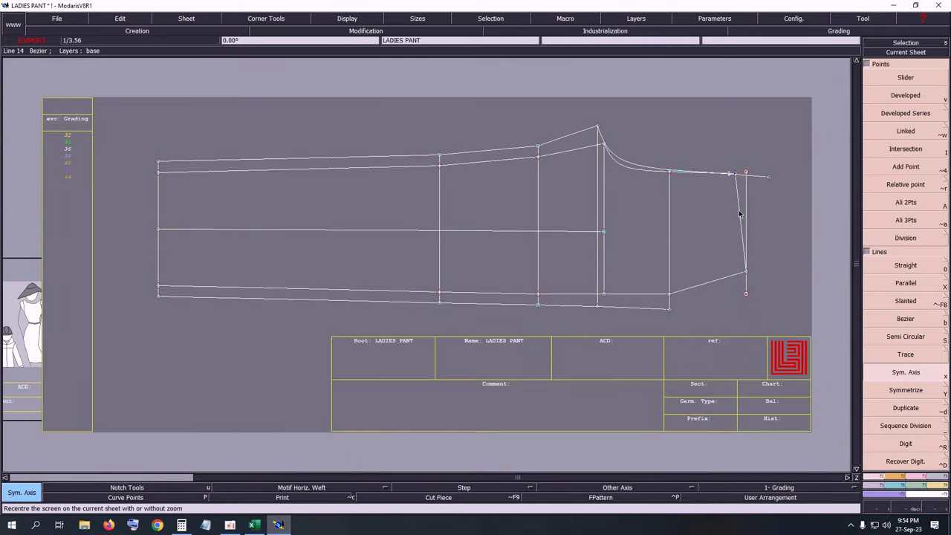
key("shift+y")
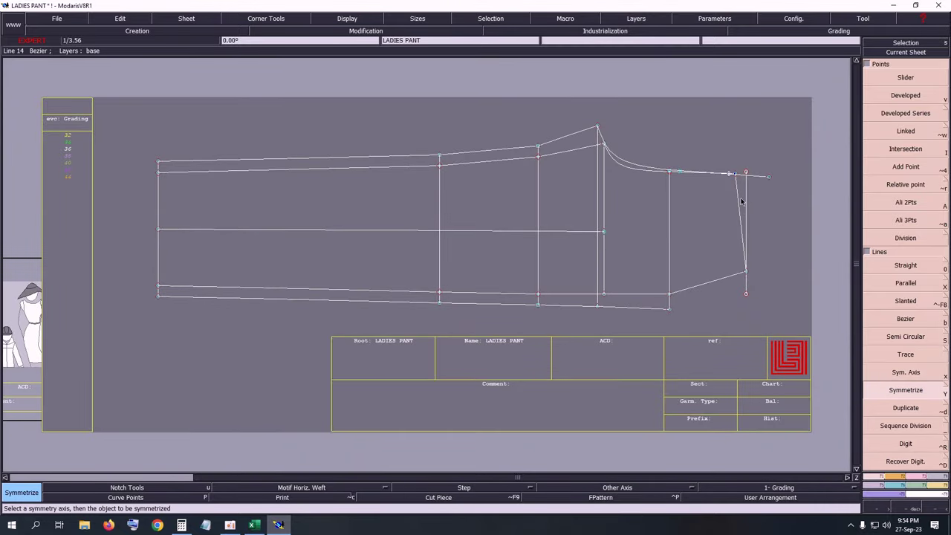
left_click(739, 202)
key("Return")
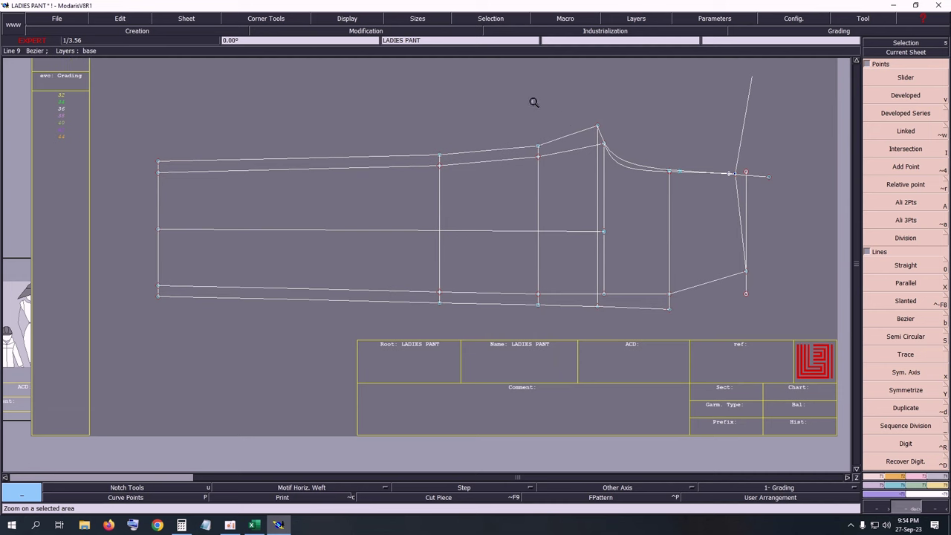
left_click_drag(524, 80, 819, 305)
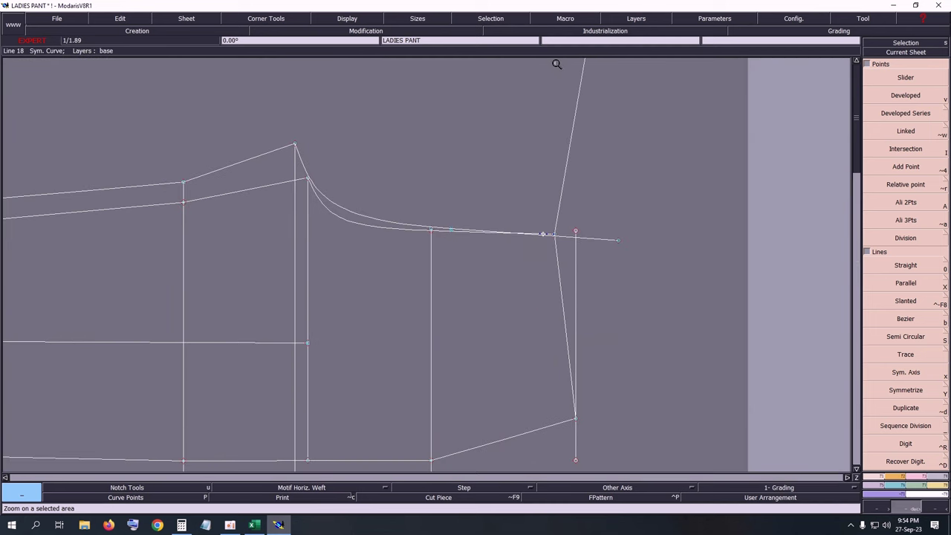
key("Home")
key("z")
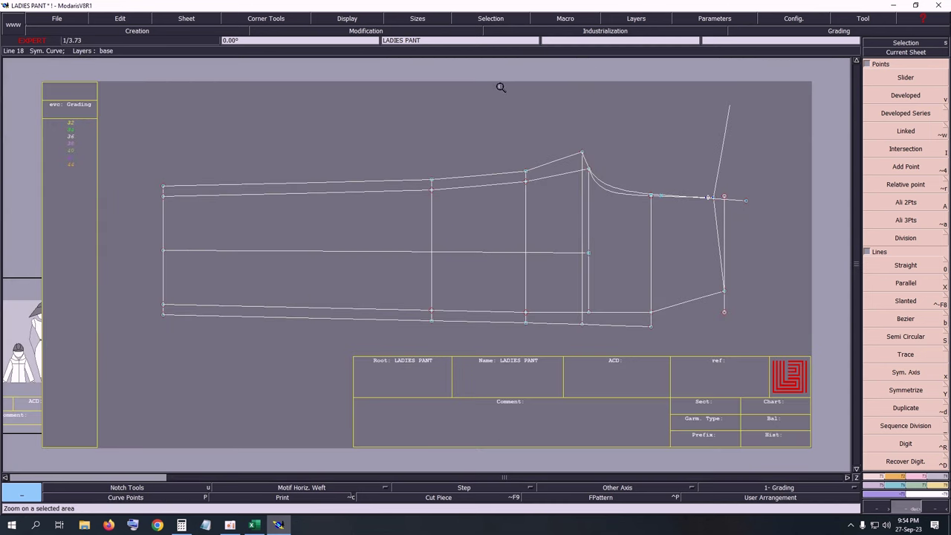
left_click_drag(501, 87, 797, 326)
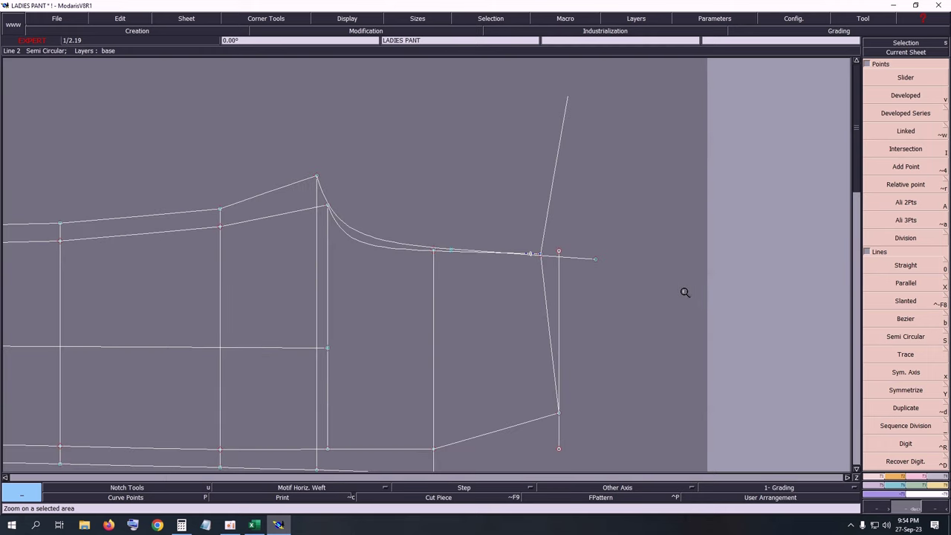
key("ctrl+s")
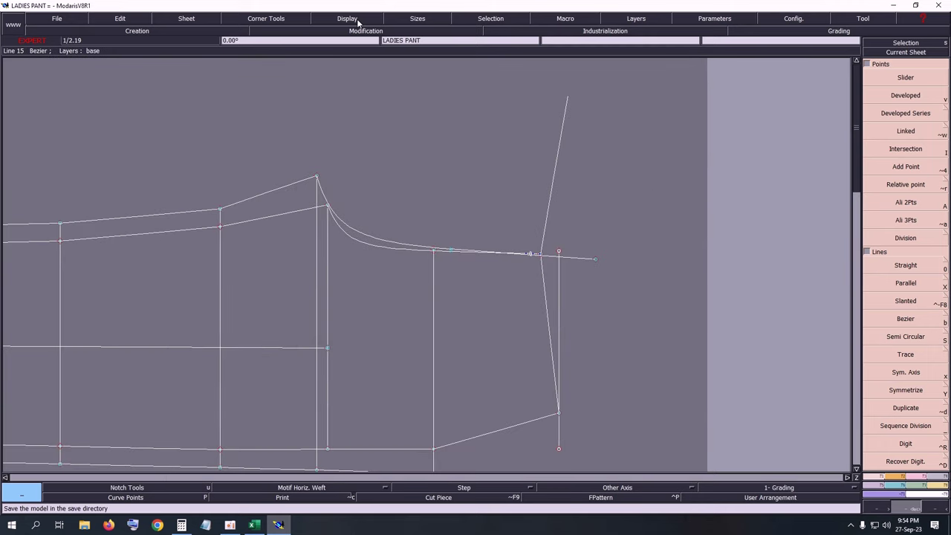
Step: Display the curve handles and reshape the front waistline into a smooth curve that meets the symmetry axis squarely
left_click(358, 22)
left_click(394, 214)
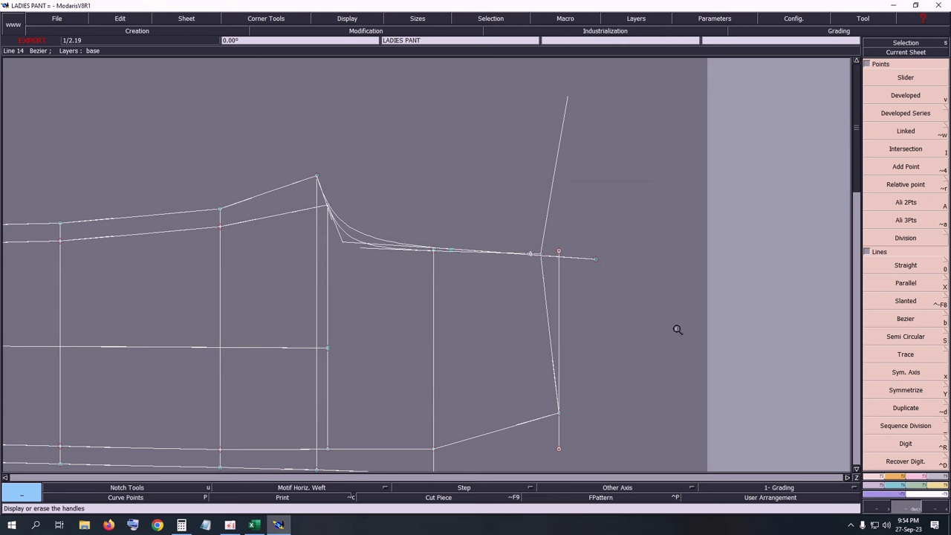
key("shift+s")
key("equal")
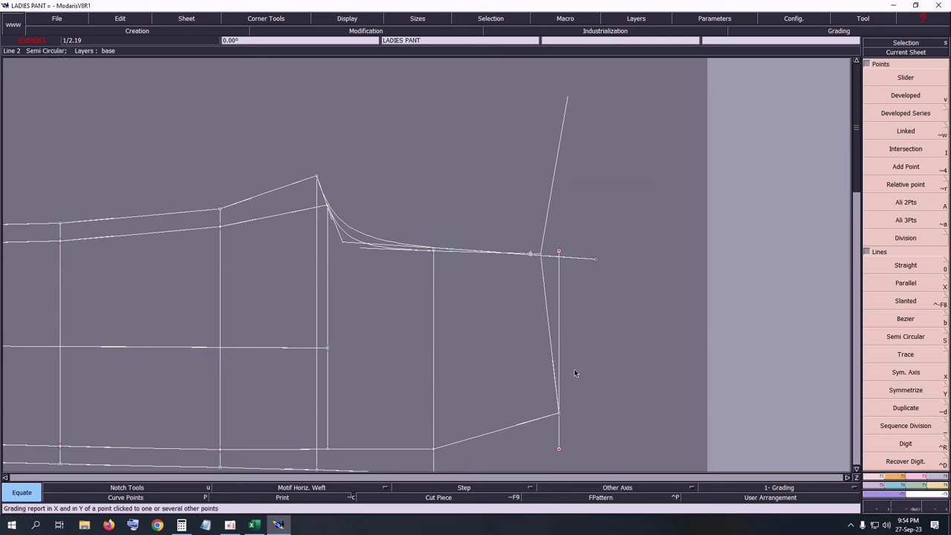
key("r")
left_click_drag(556, 368, 541, 321)
left_click(540, 322)
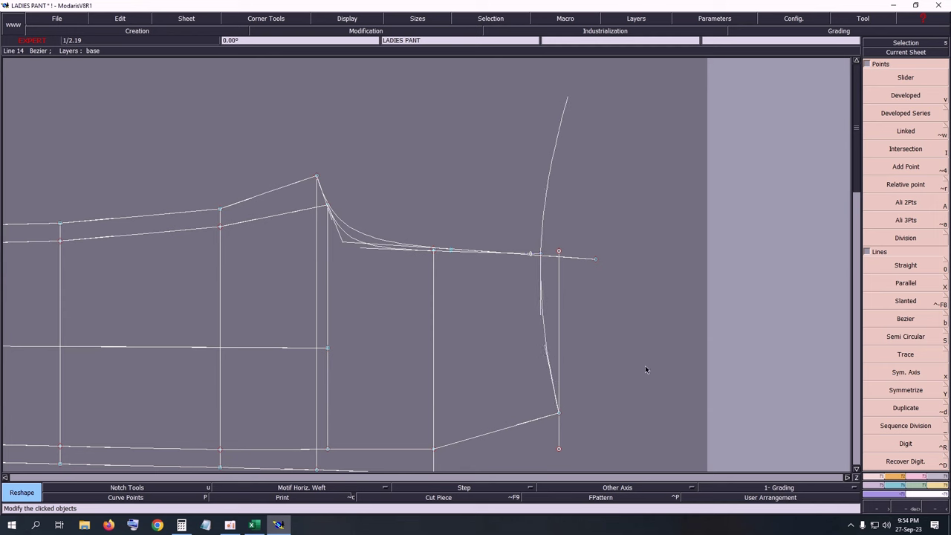
Step: Hide the curve handles and delete the mirrored copy of the front waistline
left_click(356, 18)
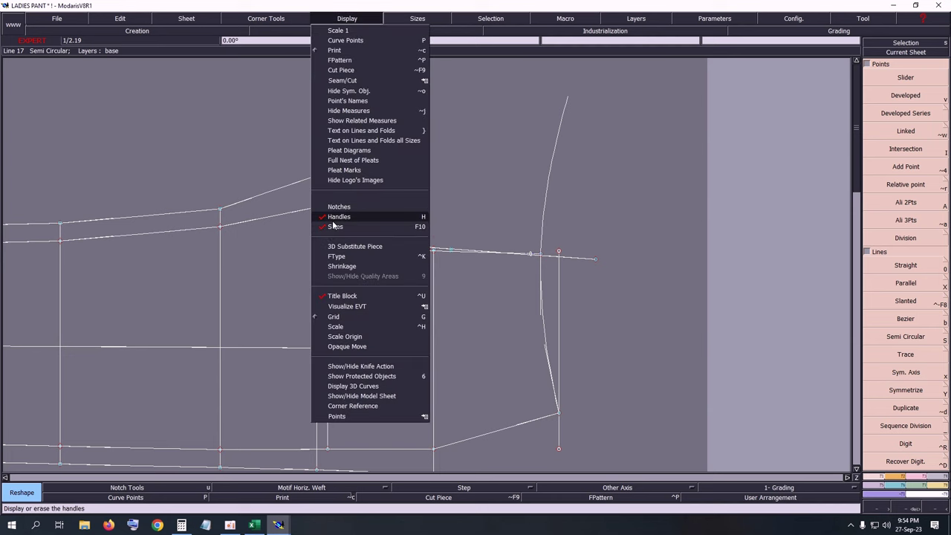
left_click(332, 219)
key("Delete")
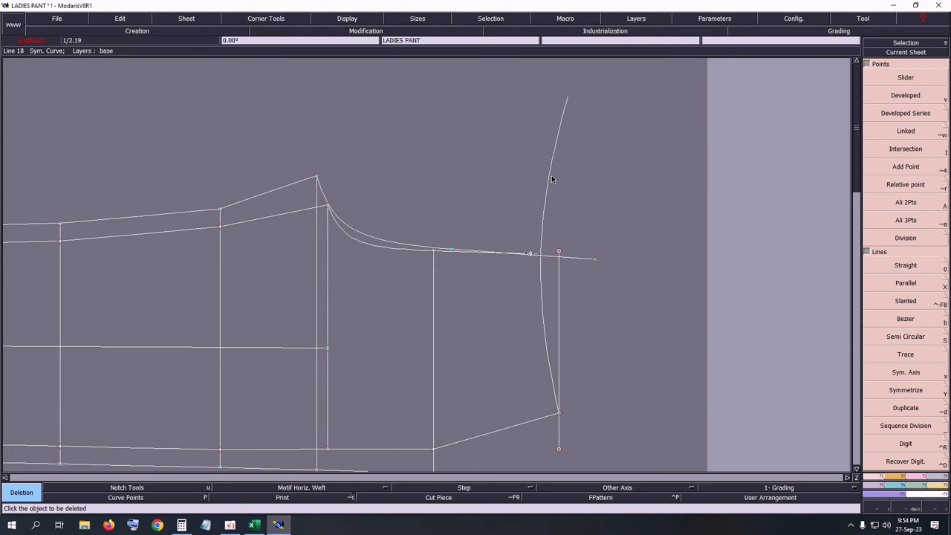
left_click(552, 178)
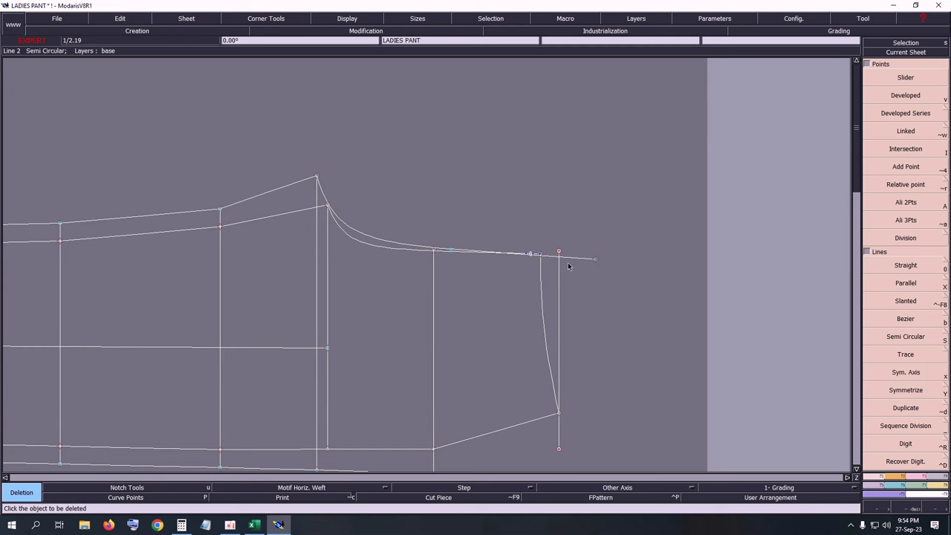
Step: Check the half waistband by bottom value in the Excel chart and measure the length of the front waistline curve in Modaris
left_click(253, 524)
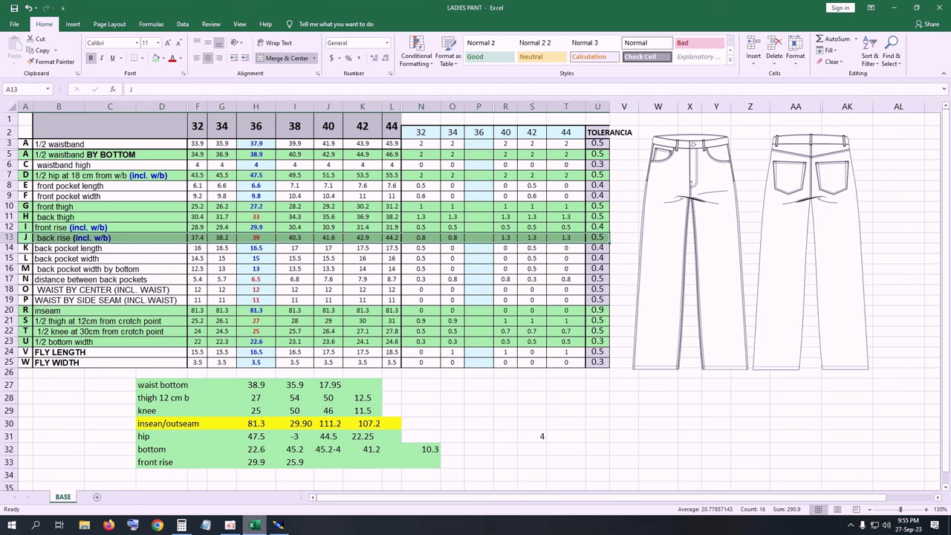
left_click(278, 525)
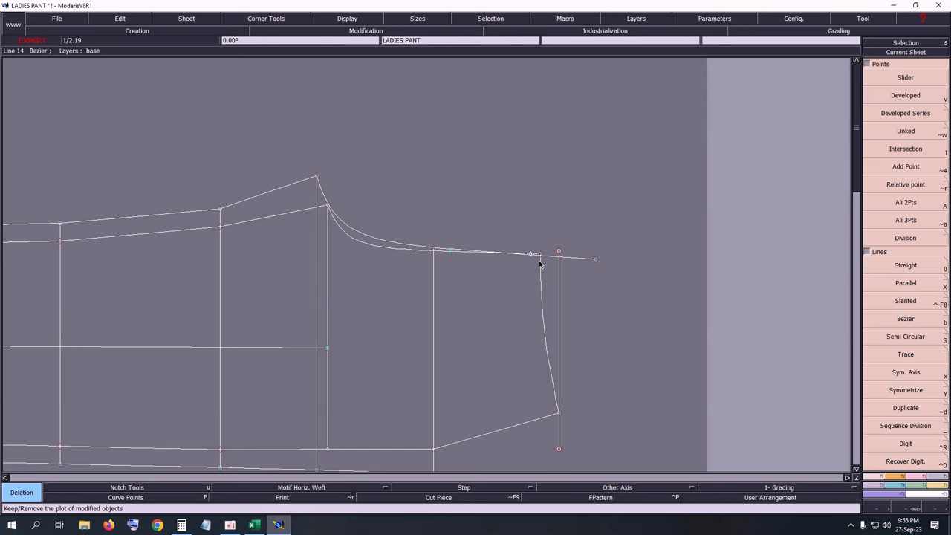
key("l")
left_click(541, 255)
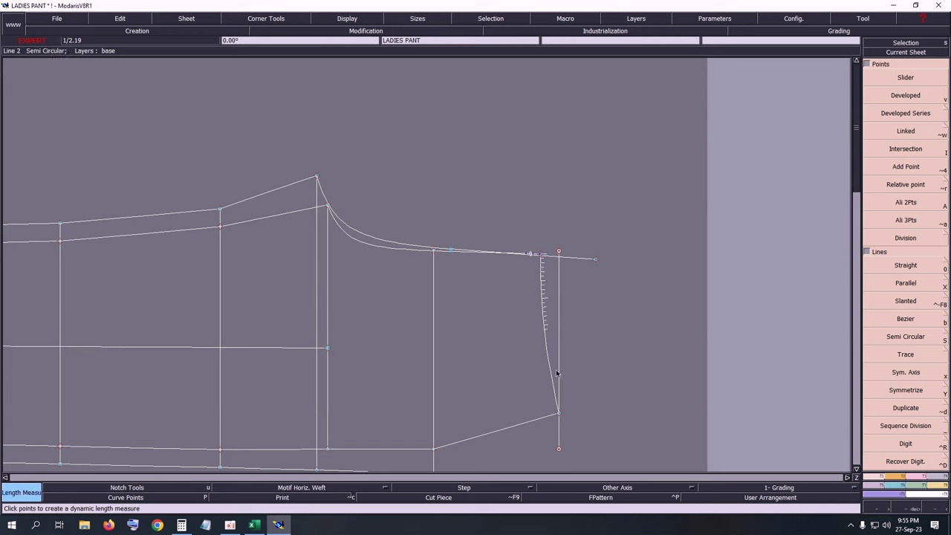
left_click(601, 376)
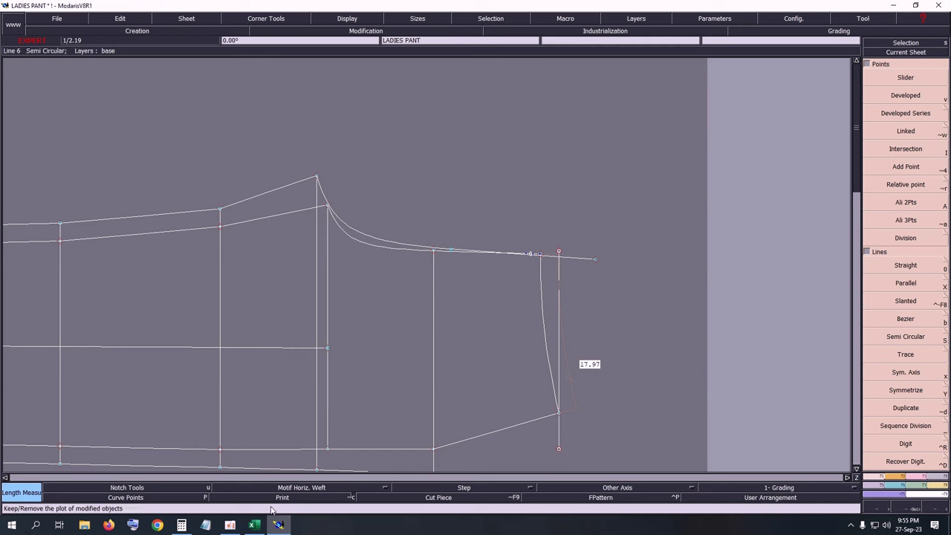
Step: Calculate the back waist width in Calculator by subtracting 18 from 38.9, and close Calculator
left_click(181, 524)
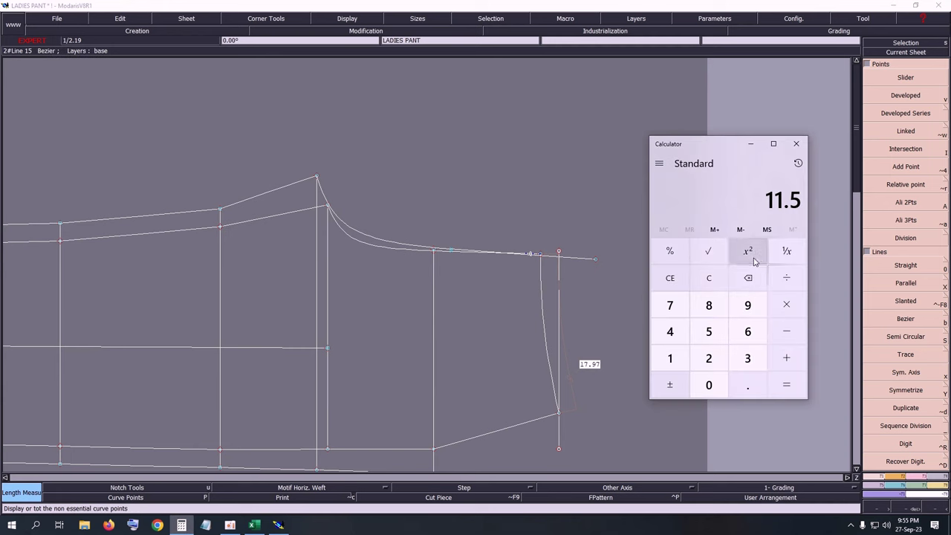
left_click(708, 252)
left_click(710, 290)
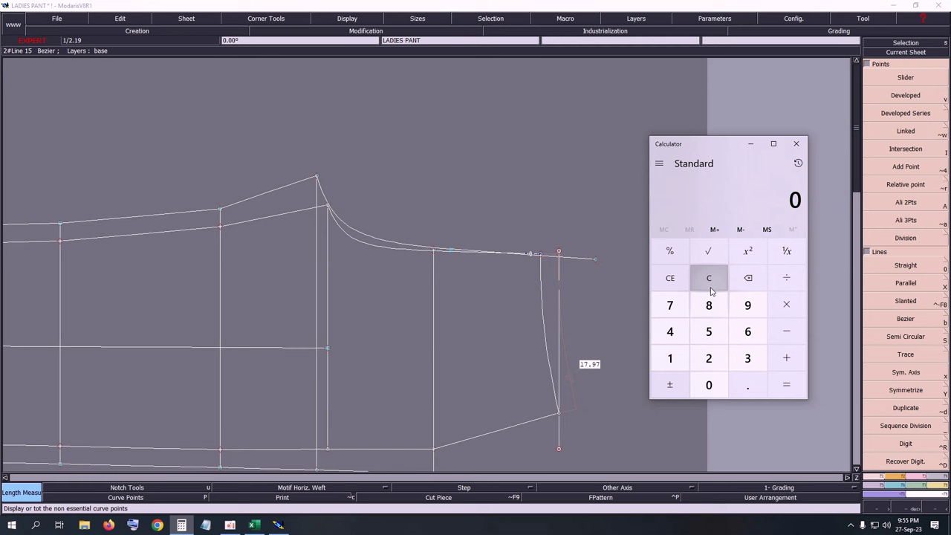
left_click(747, 358)
left_click(710, 306)
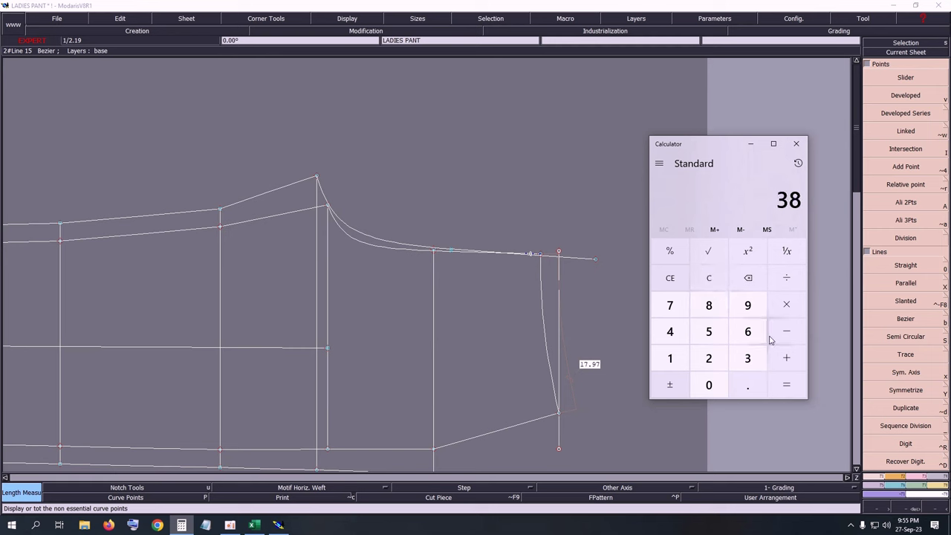
left_click(748, 385)
left_click(748, 305)
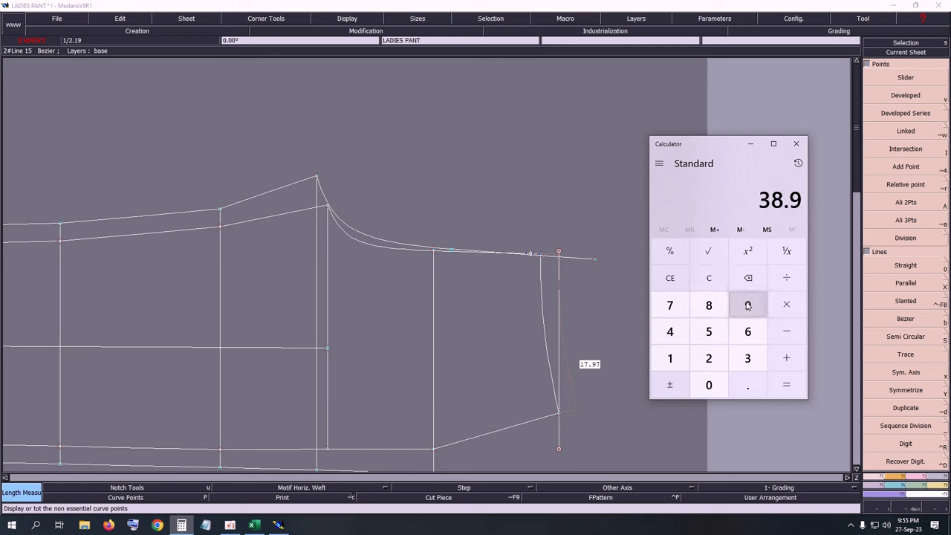
left_click(786, 331)
left_click(670, 359)
left_click(709, 306)
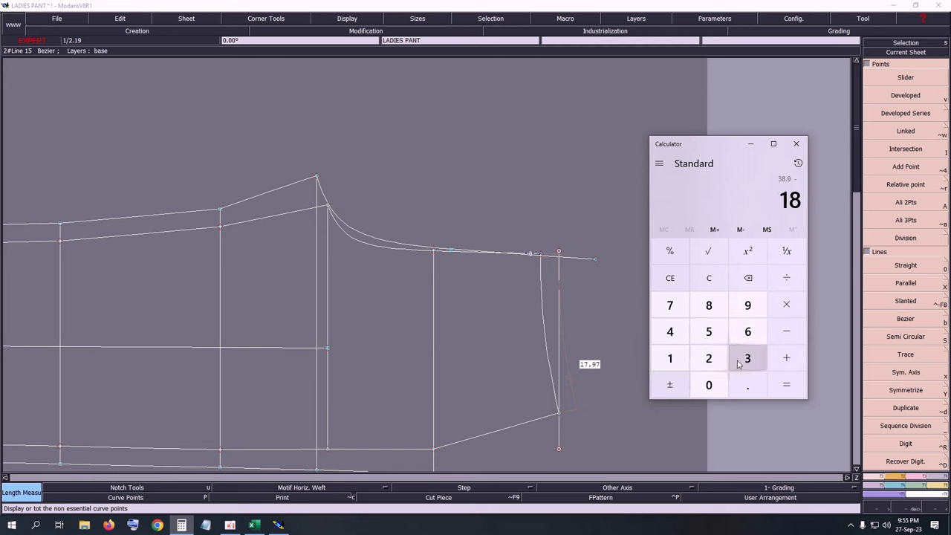
left_click(777, 383)
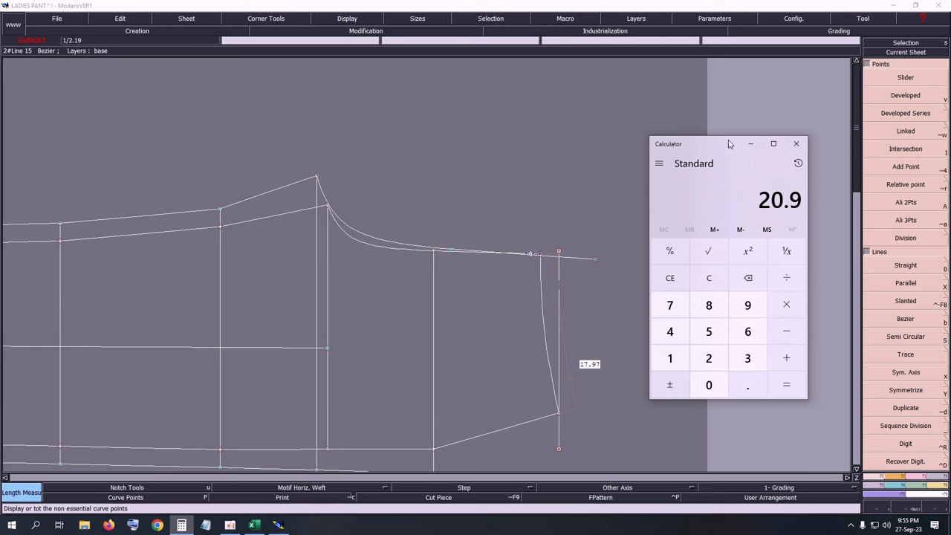
left_click(795, 146)
Step: Delete the length measure of the front waistline and lengthen the vertical waist construction line well past the side seam
key("F5")
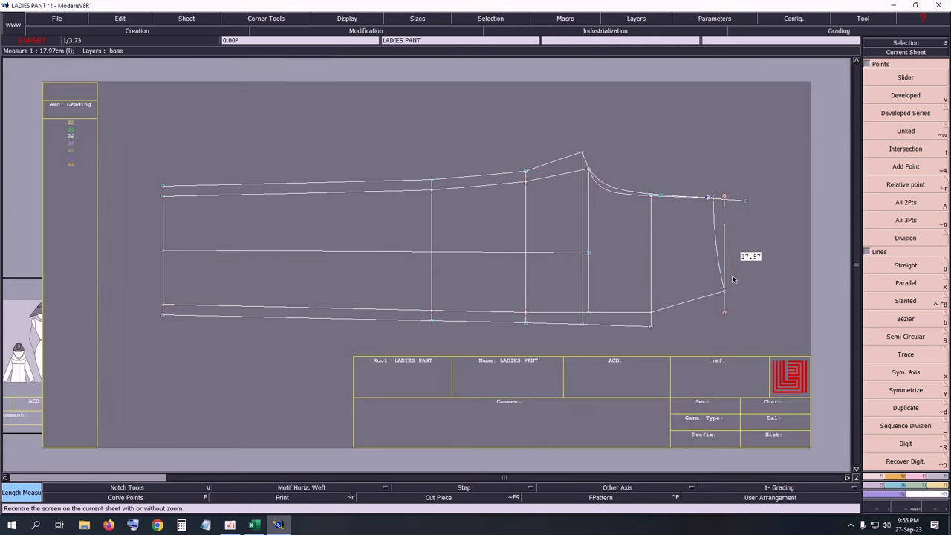
key("Delete")
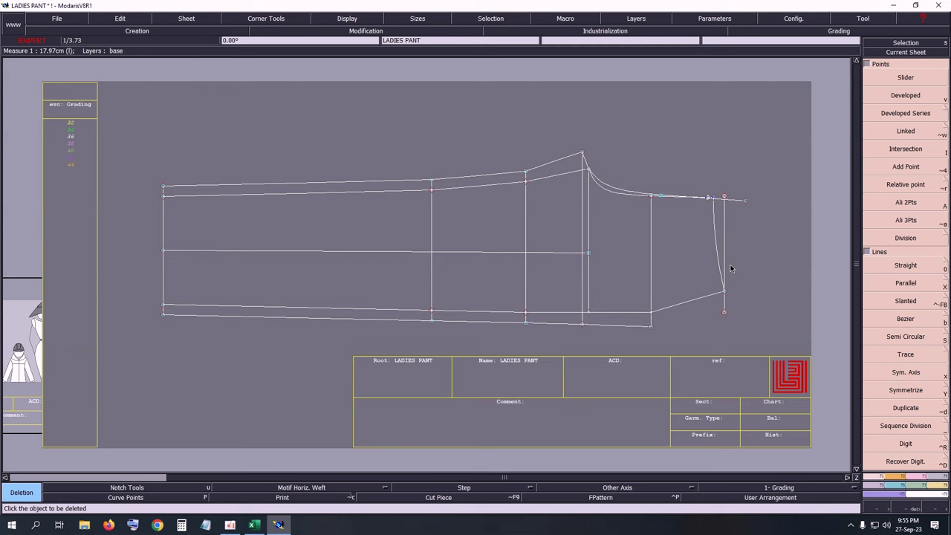
left_click(895, 203)
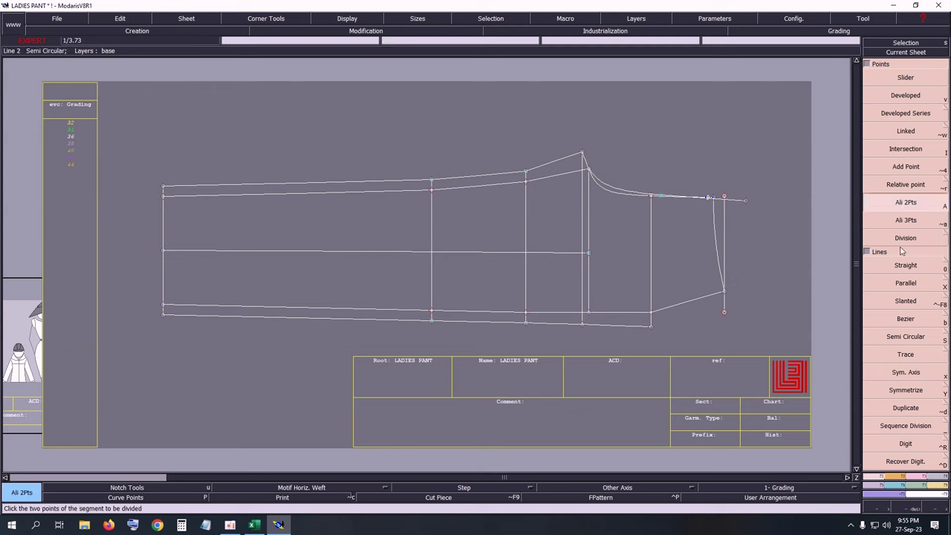
left_click(916, 476)
left_click(906, 167)
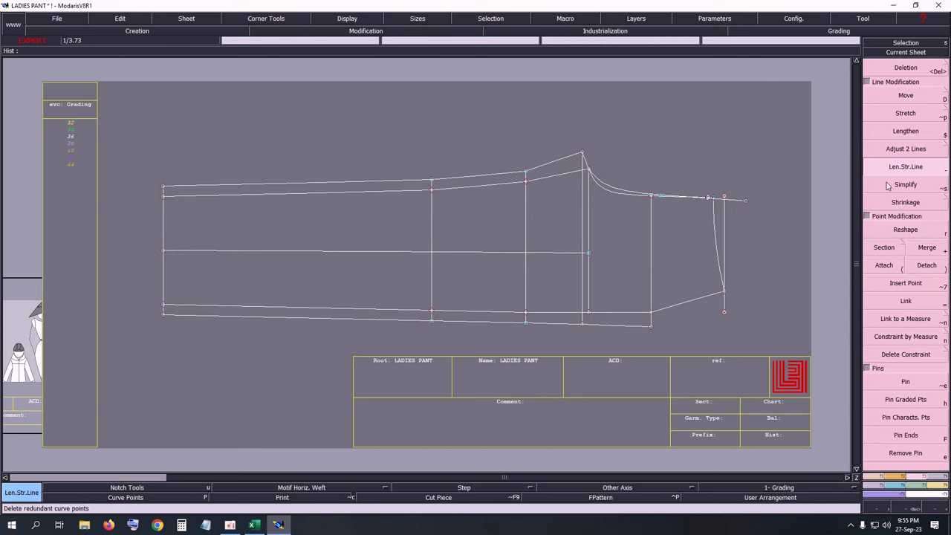
left_click(725, 292)
left_click(733, 378)
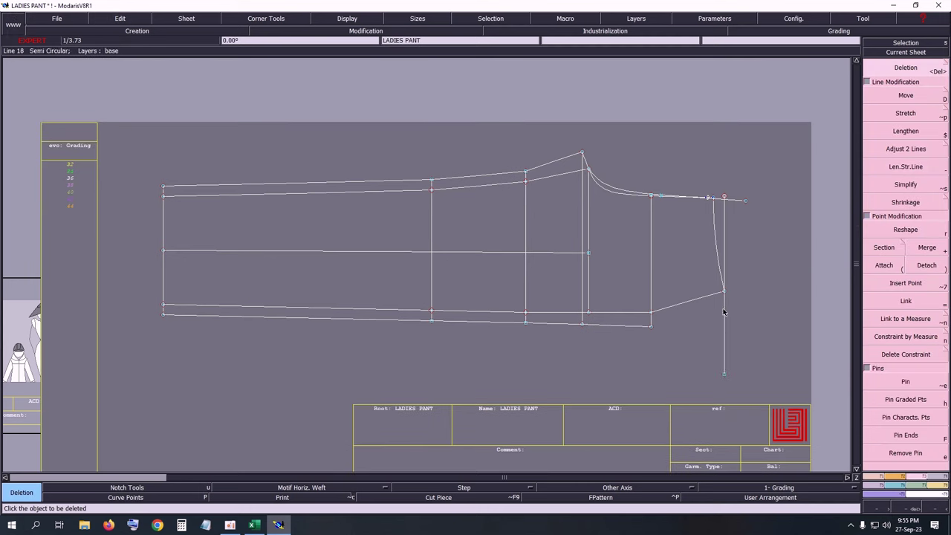
Step: Insert a point on the extended waist construction line about 21.06 cm from the back rise's waist end, and delete the measure
key("l")
left_click(746, 201)
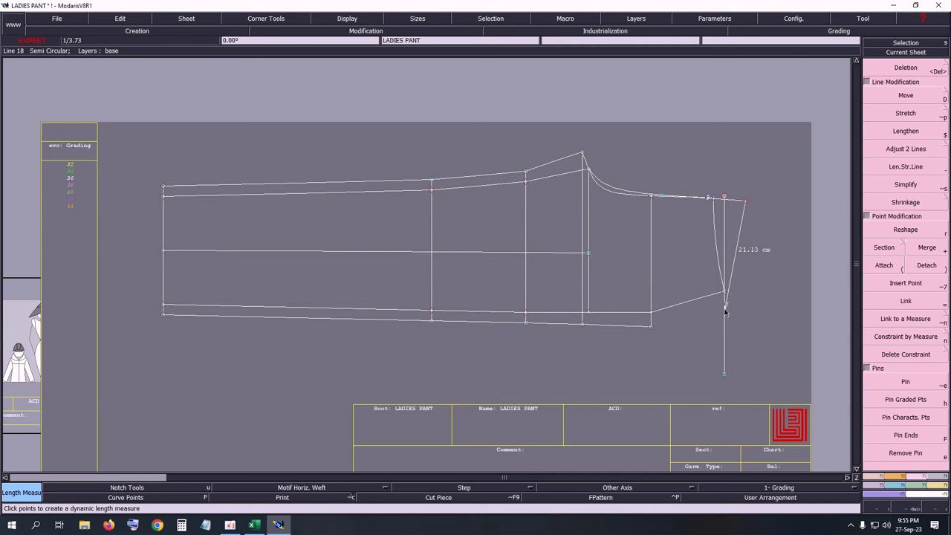
left_click(727, 312)
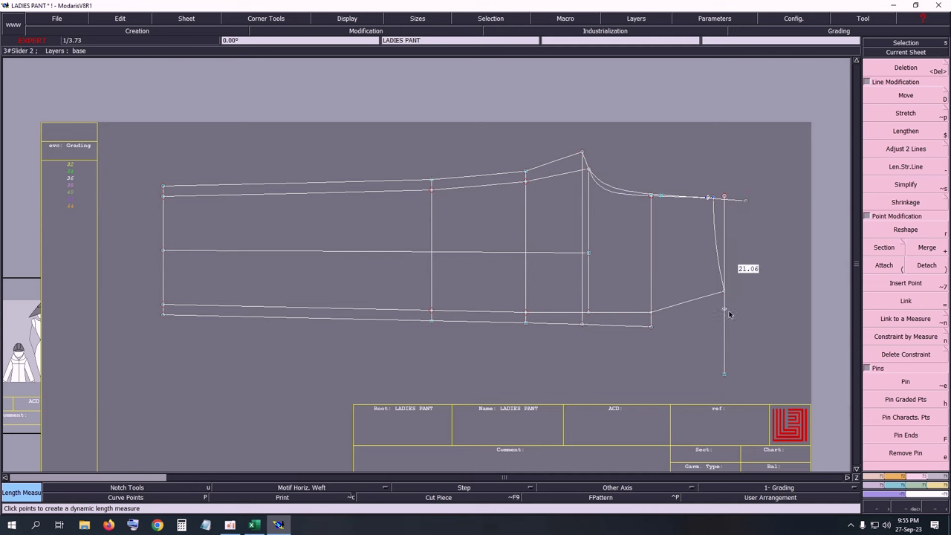
key("alt+7")
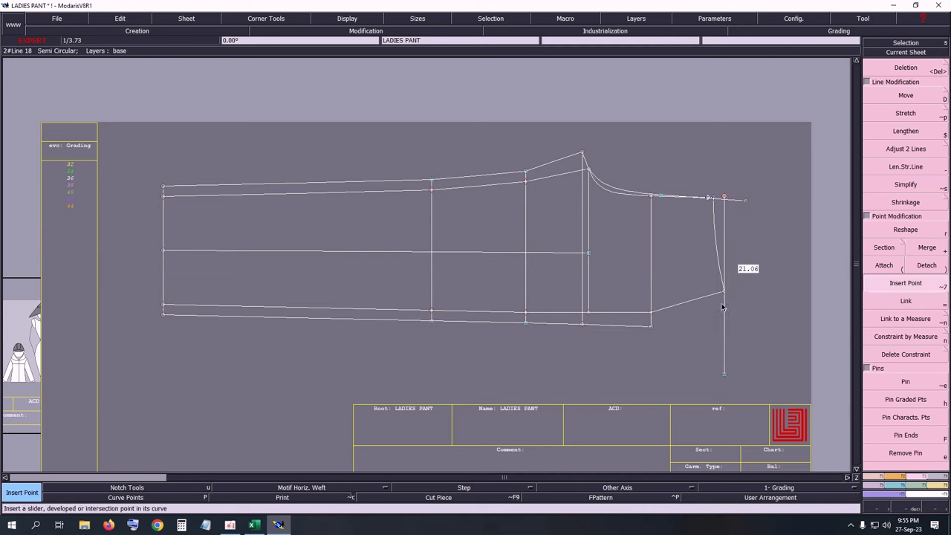
key("Delete")
left_click(733, 261)
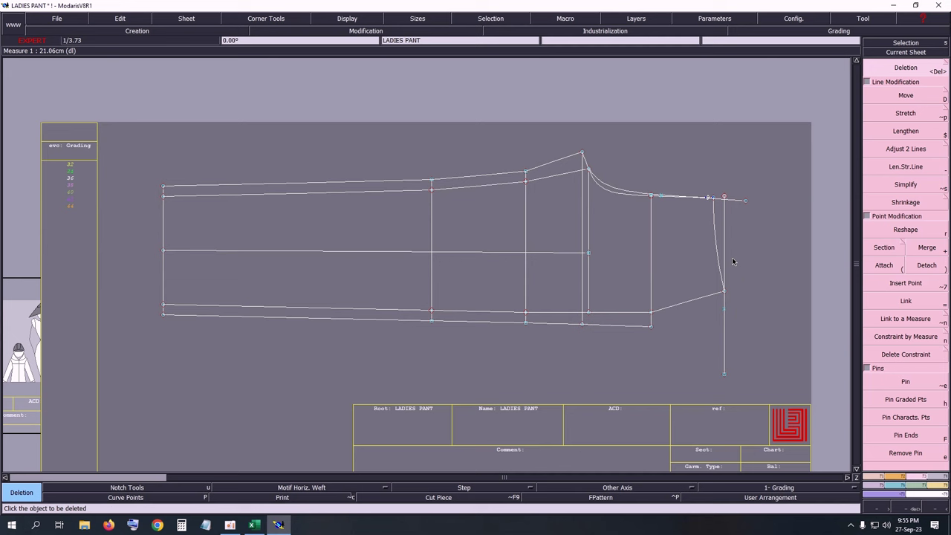
Step: Draw the back waistline as a straight Bezier from the back rise's waist end to the inserted side point
key("b")
left_click(745, 201)
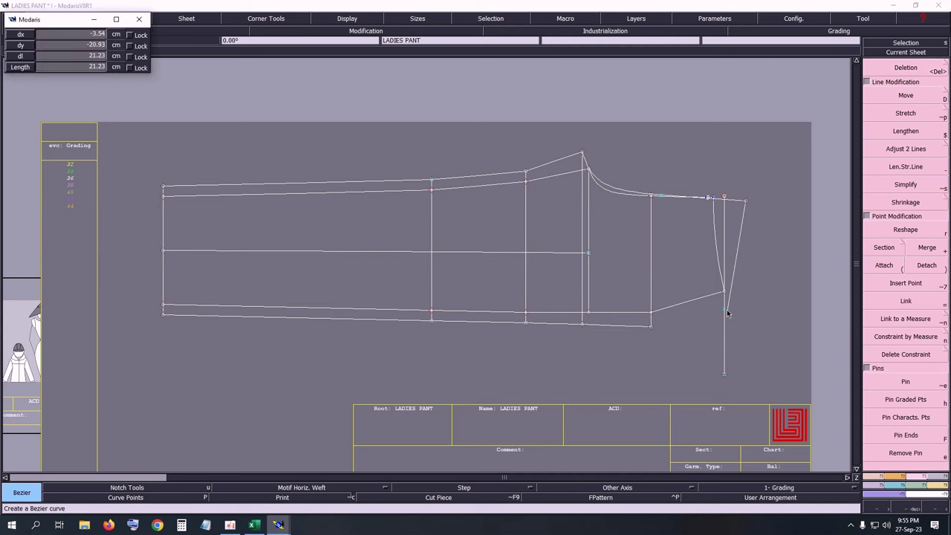
left_click(724, 312)
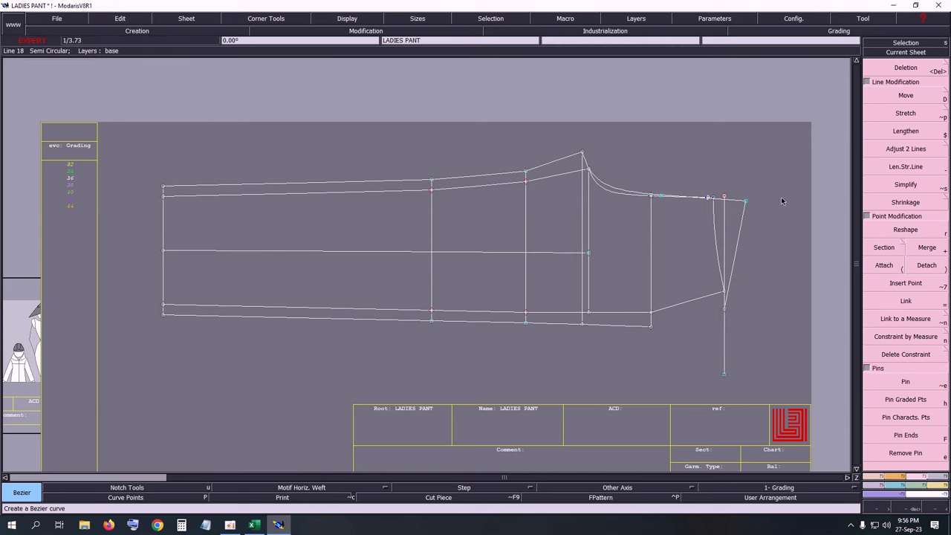
Step: Pin the back rise point near the hip line and move the back waistline by ShiftX 0 and ShiftY -1 cm
left_click(906, 382)
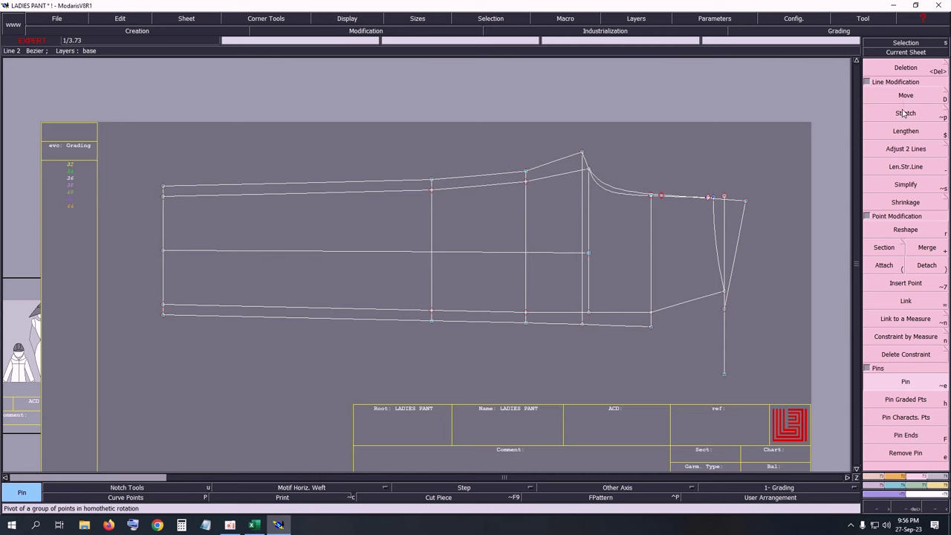
key("d")
left_click(740, 236)
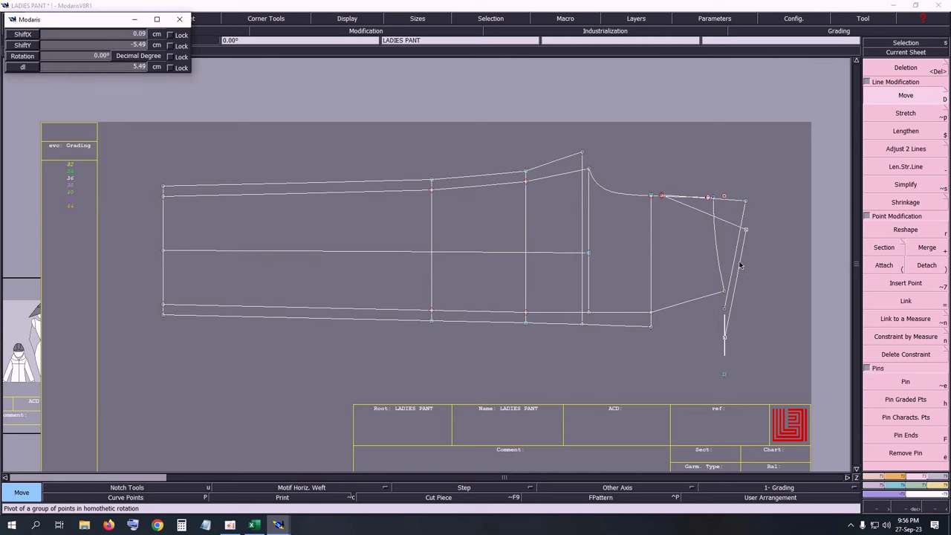
key("Down")
key("Down")
type("-")
type("-1")
key("Return")
key("Return")
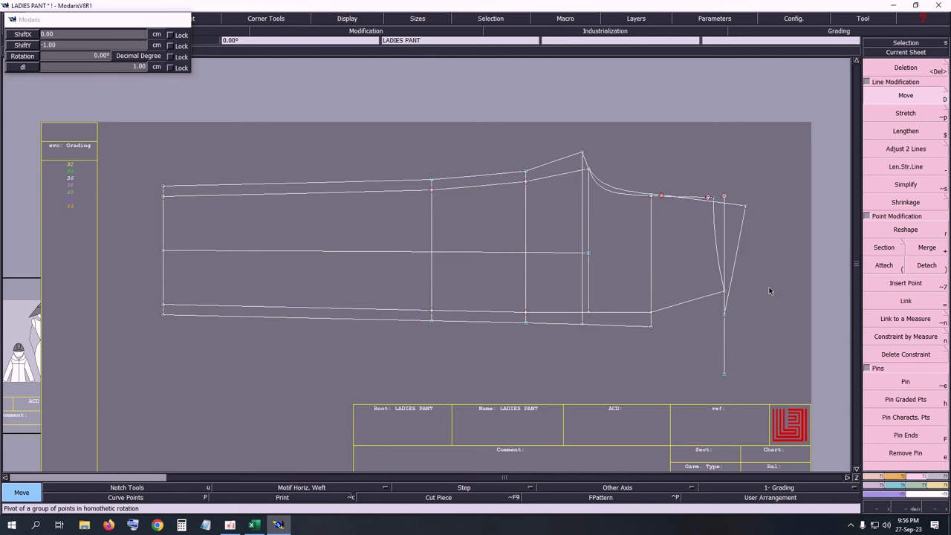
Step: Select the back rise's waist end point and move it by ShiftX -0.50 and ShiftY 0 cm
left_click_drag(730, 193, 776, 231)
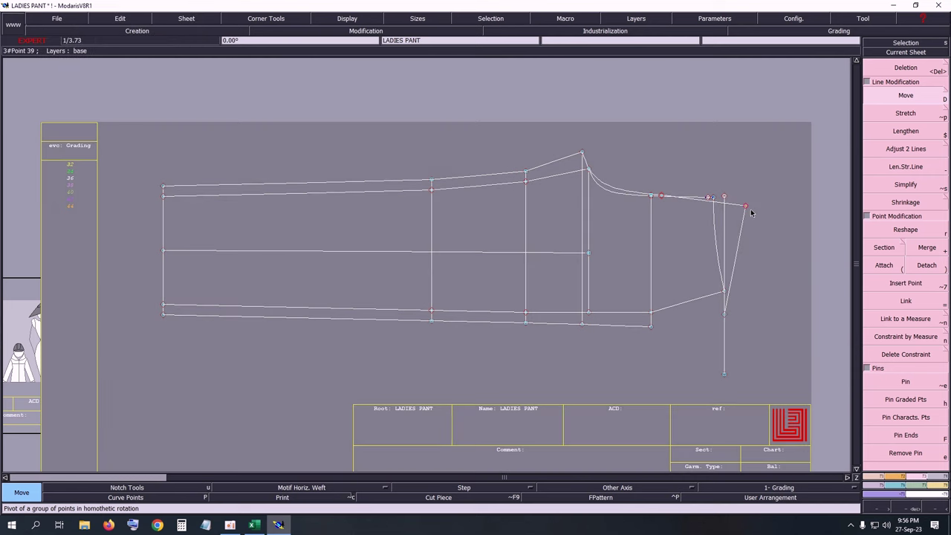
left_click(747, 208)
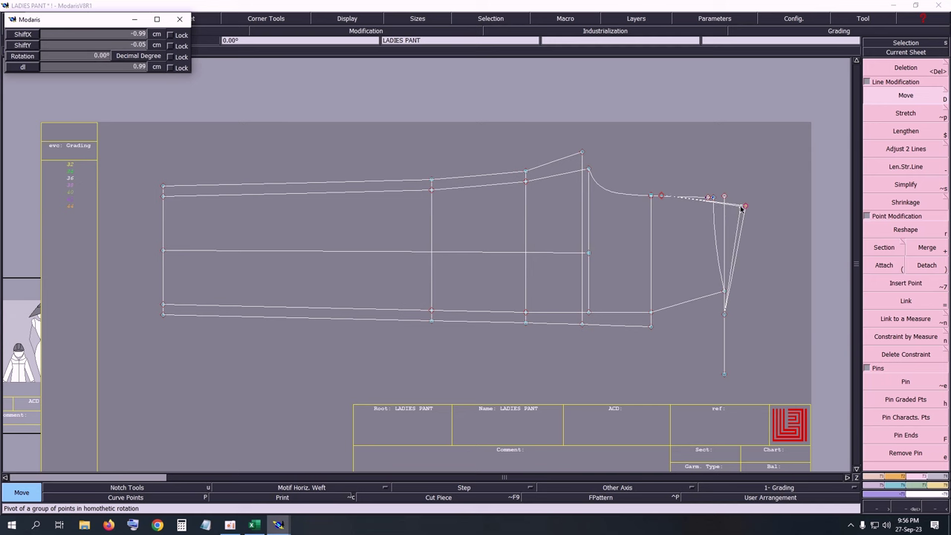
key("Down")
type("0")
key("Up")
type("--0.50")
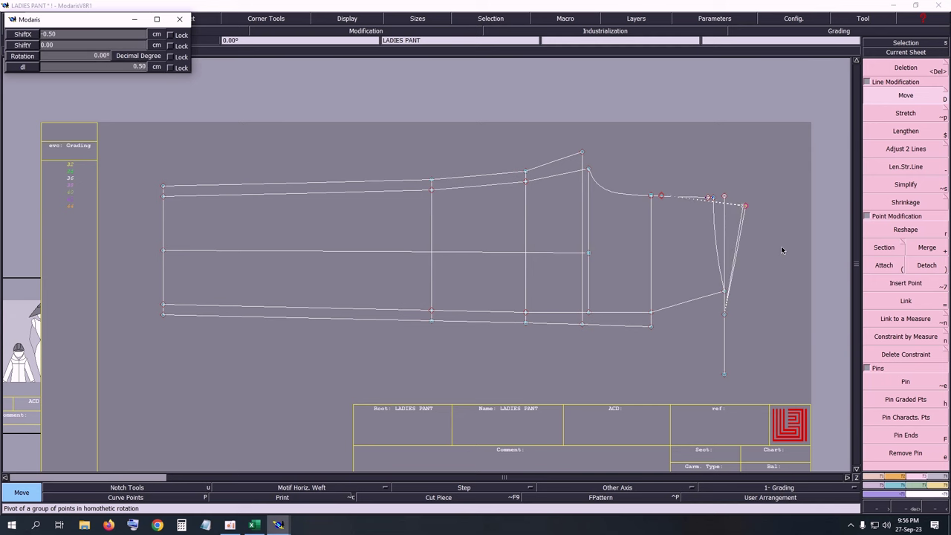
key("Return")
key("Return")
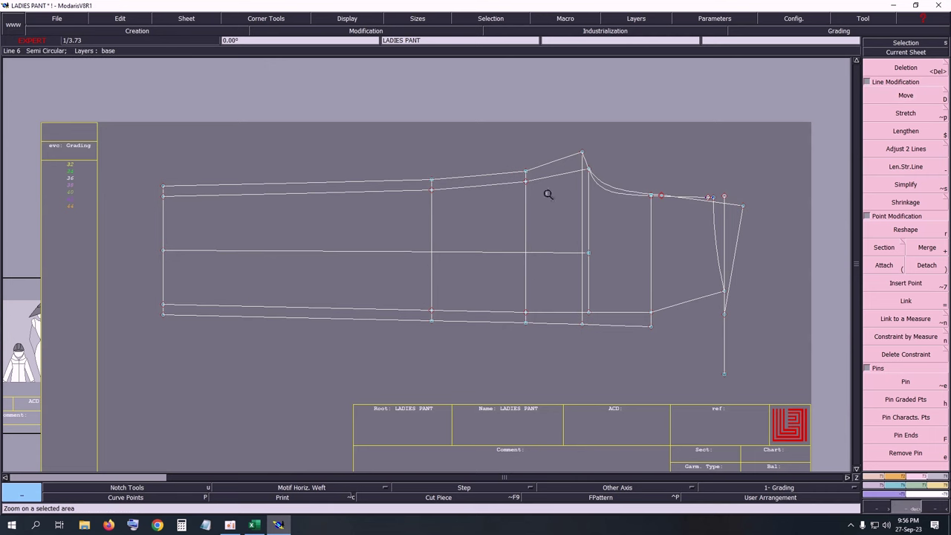
Step: Move the back crotch point outward by ShiftY 0.3 cm
left_click_drag(508, 110, 782, 269)
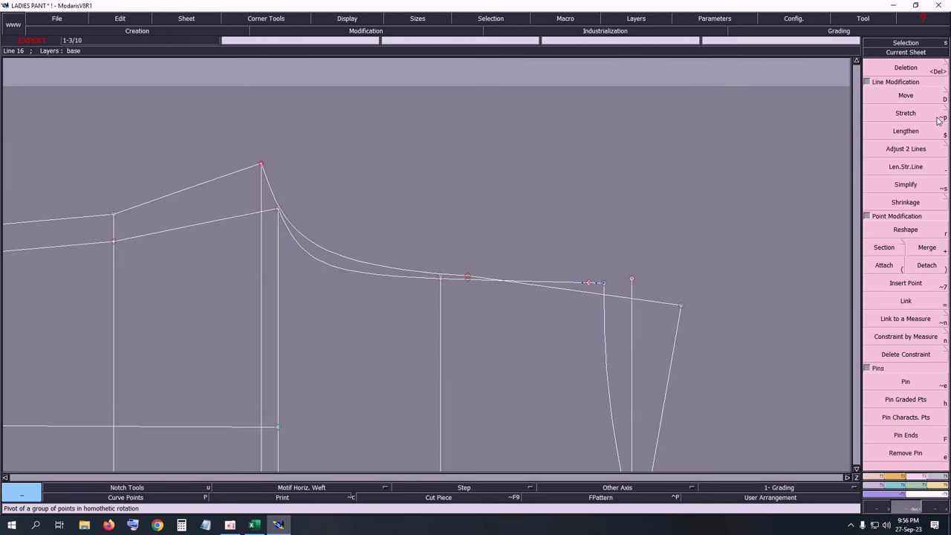
left_click(906, 96)
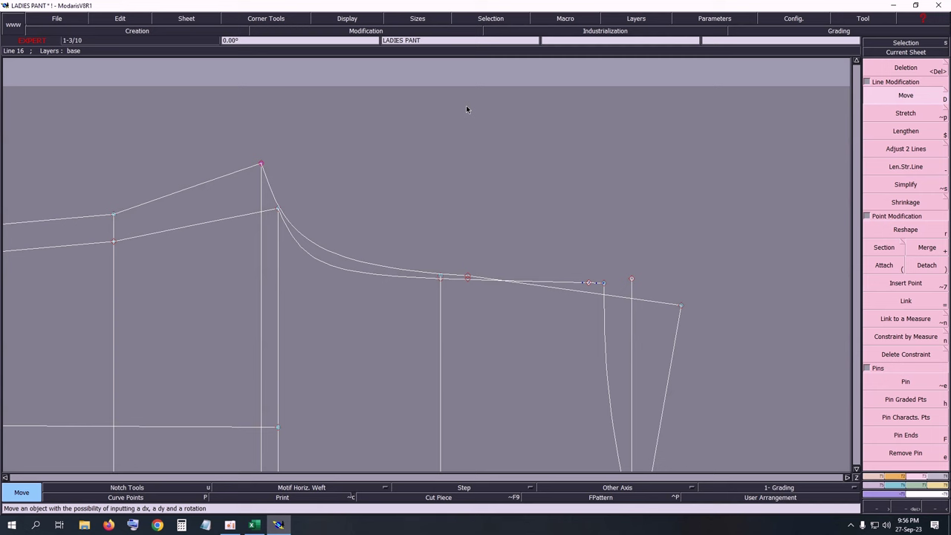
left_click(261, 163)
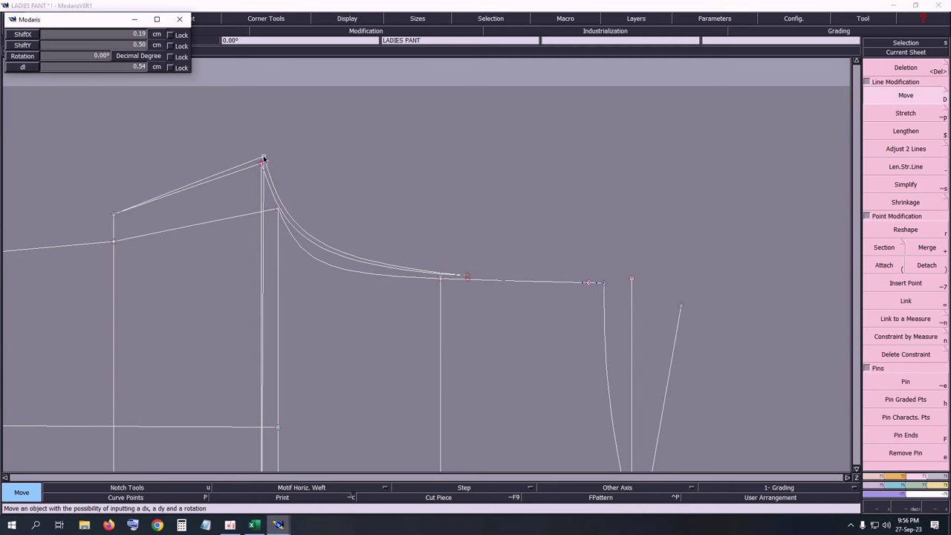
key("Down")
type("0.3")
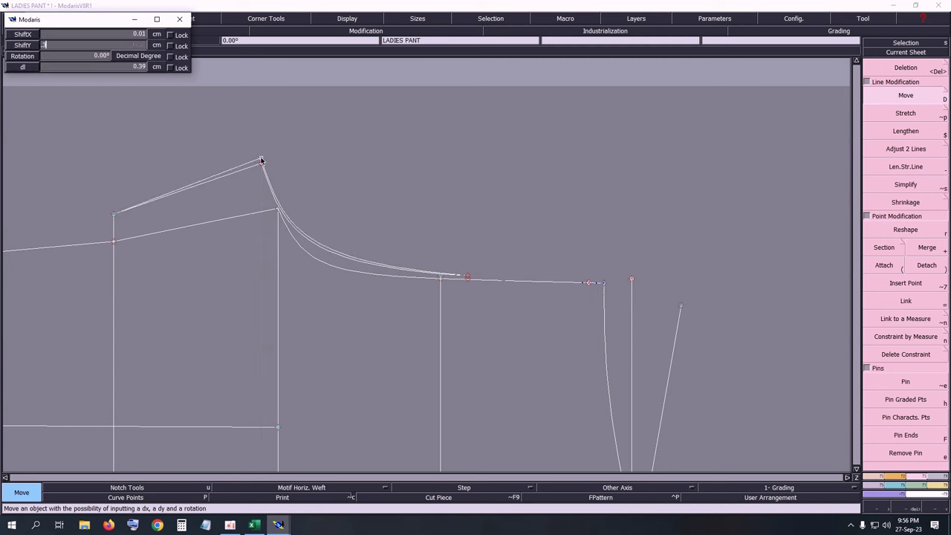
key("Tab")
key("Return")
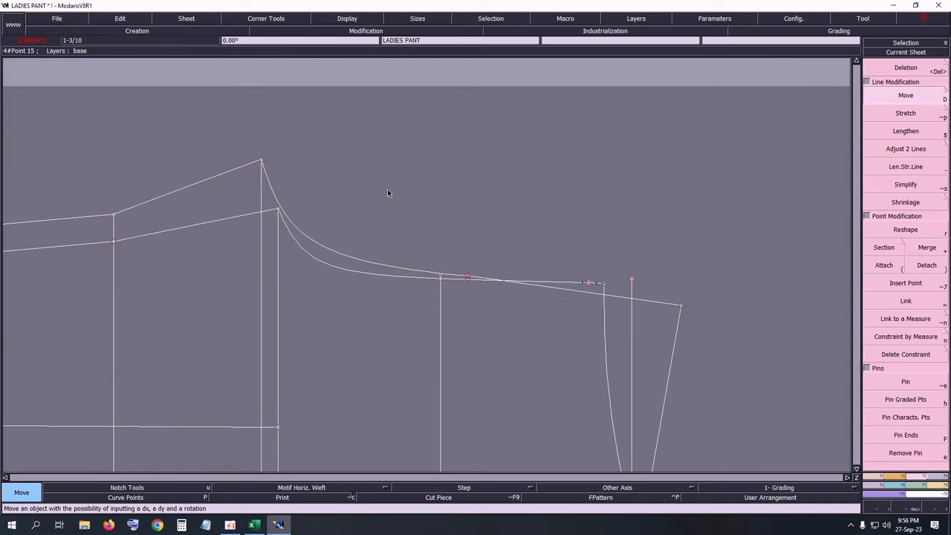
Step: Display the curve handles and return to selection mode
left_click(349, 19)
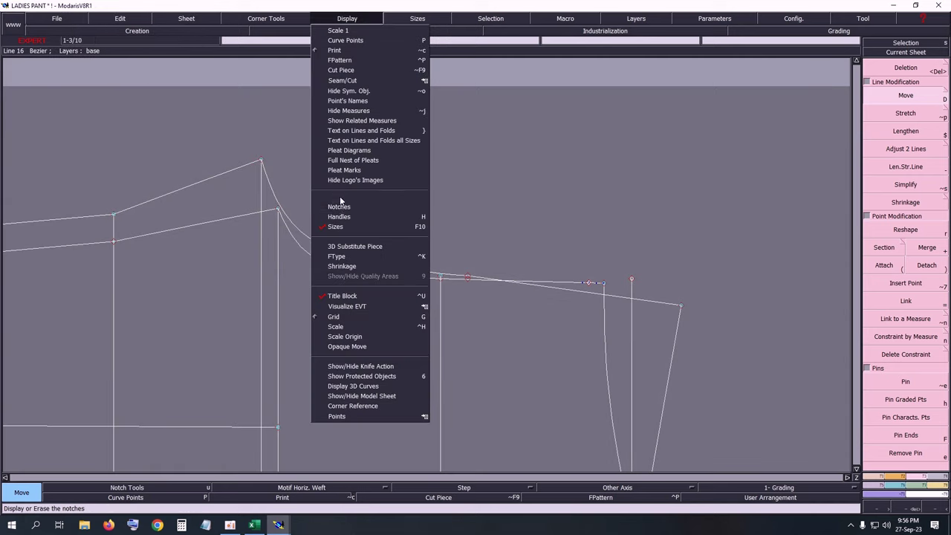
left_click(344, 218)
key("Escape")
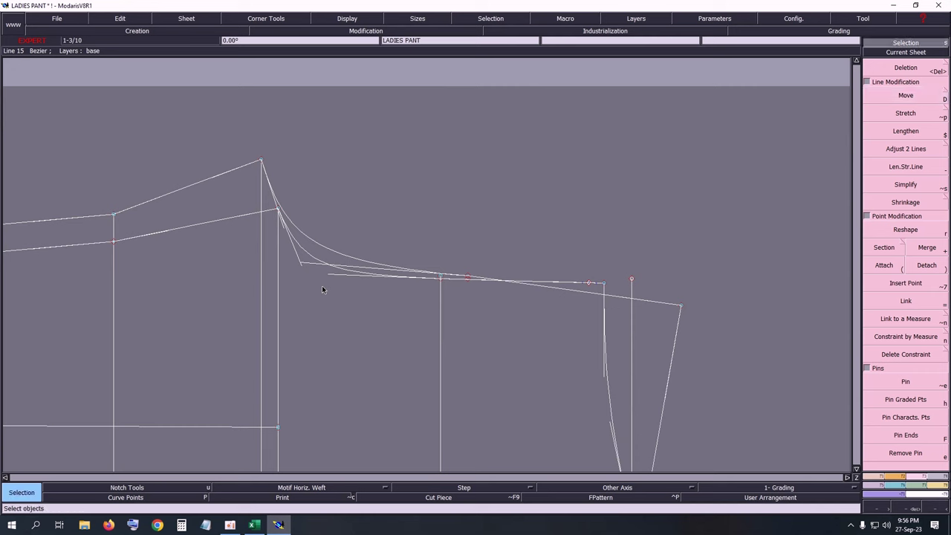
Step: Reshape the back rise curve by moving its inner handle toward the hip point to flatten the curve near the crotch
key("r")
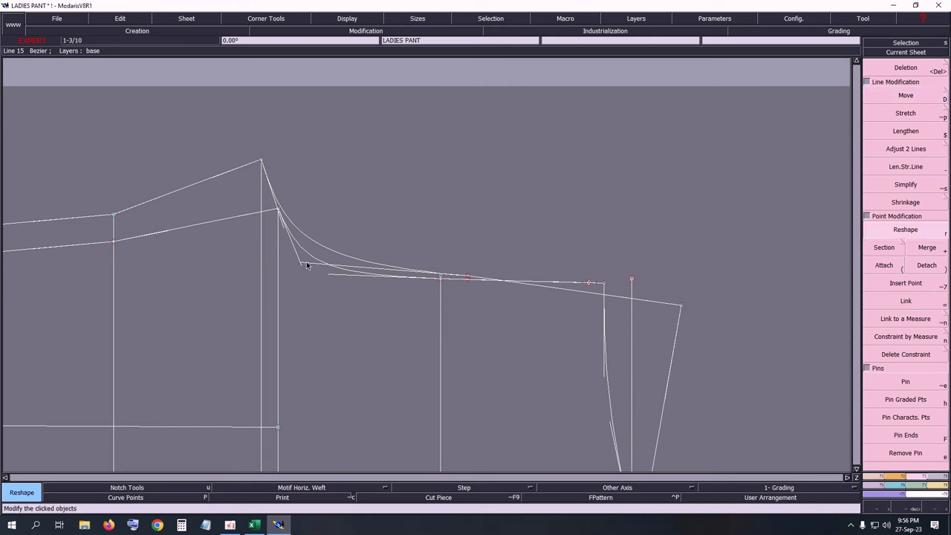
left_click_drag(306, 264, 332, 256)
key("Home")
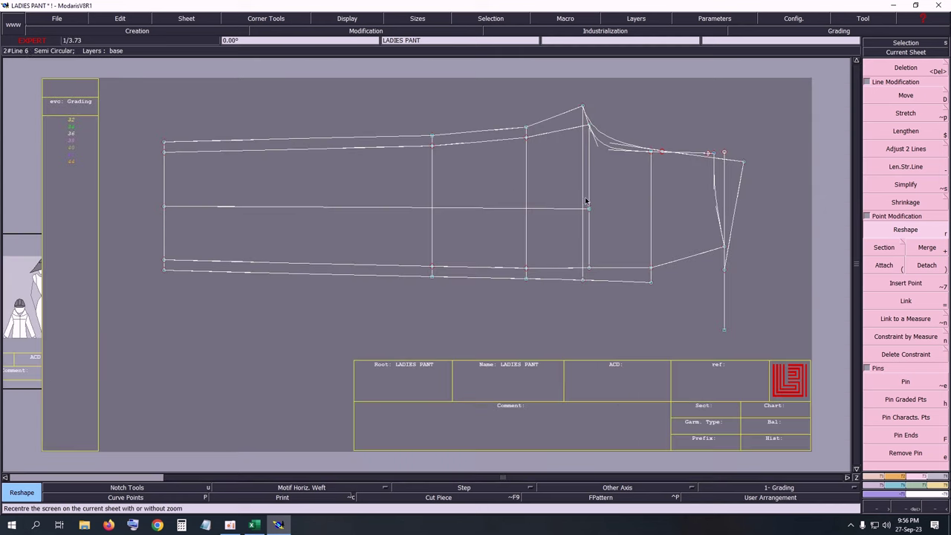
Step: Draw a Bezier line for the back side seam from the hip line's outer end to the back waistline's side end
key("b")
left_click(651, 283)
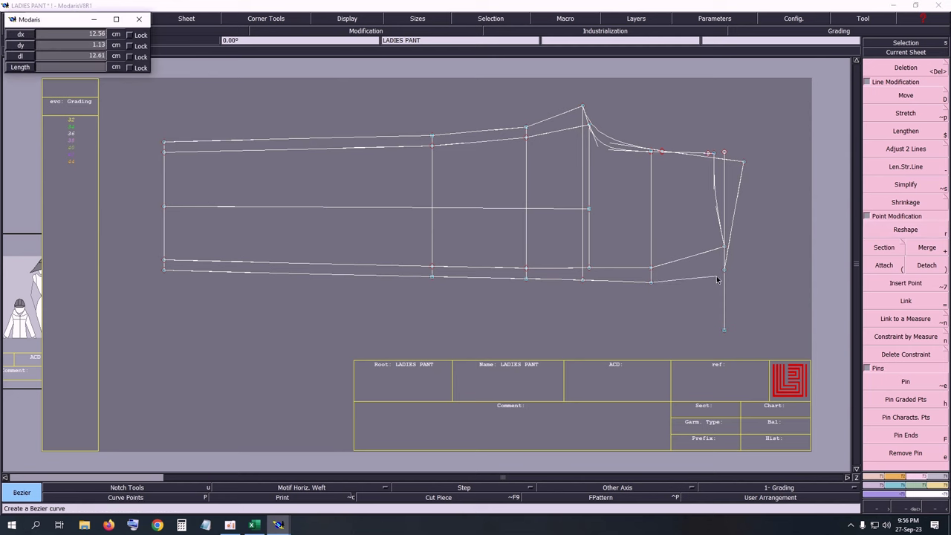
left_click(725, 269)
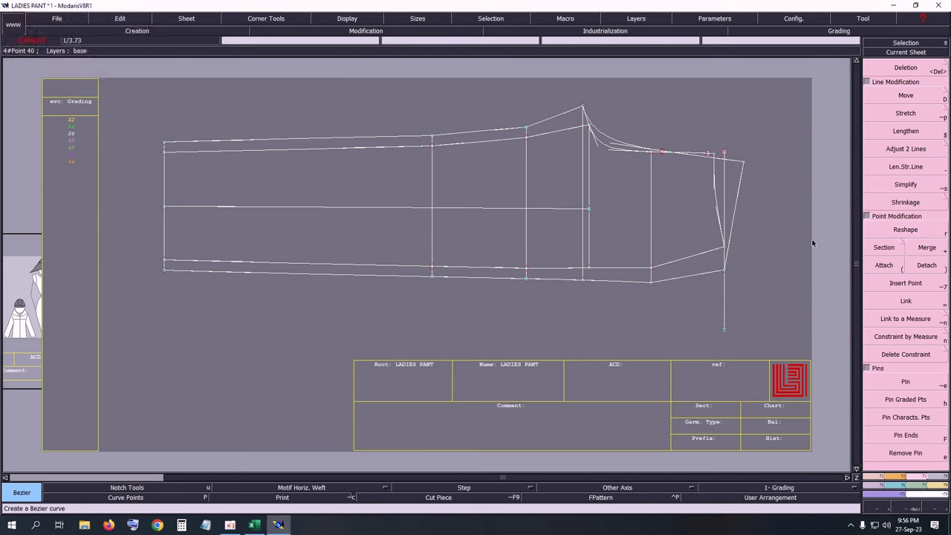
key("Return")
Step: Save the LADIES PANT model, continuing past the anomalies dialog
left_click_drag(443, 91, 829, 354)
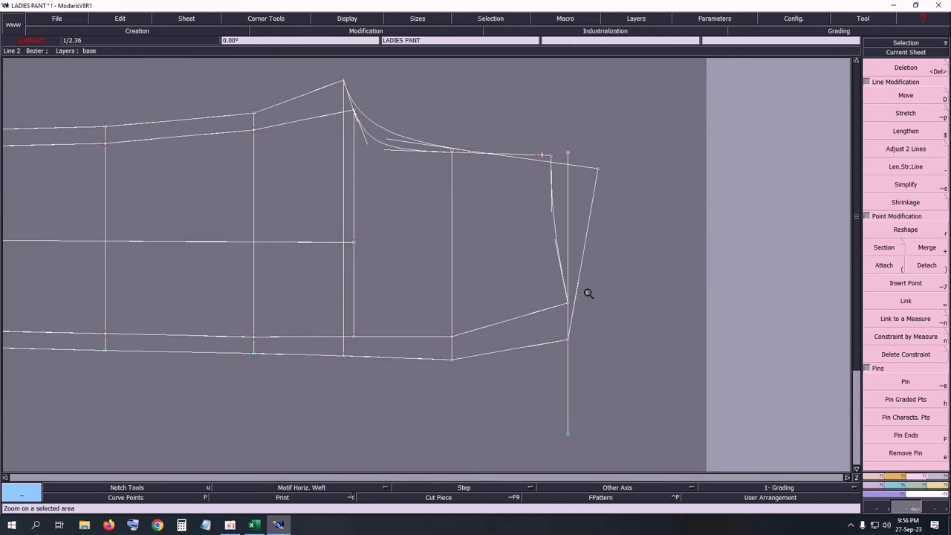
key("shift+s")
key("F1")
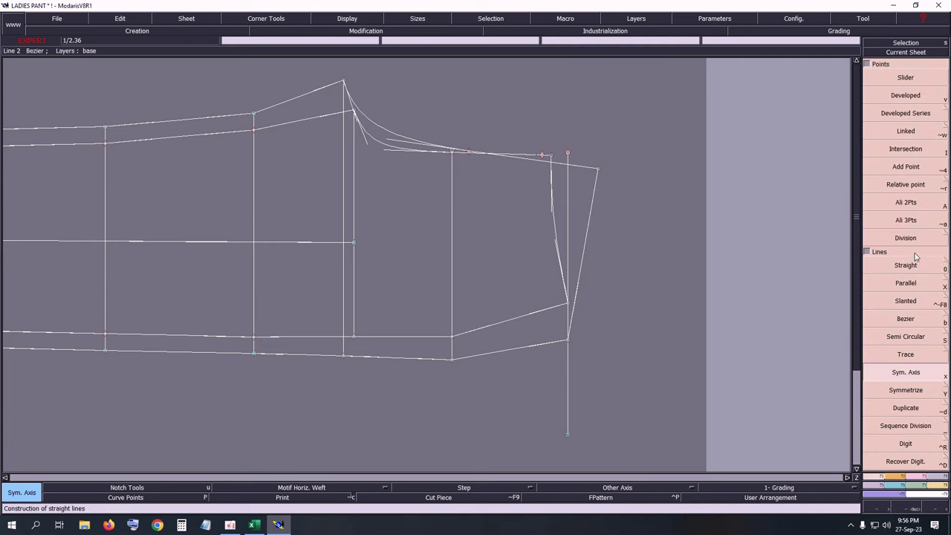
left_click(947, 281)
left_click(47, 53)
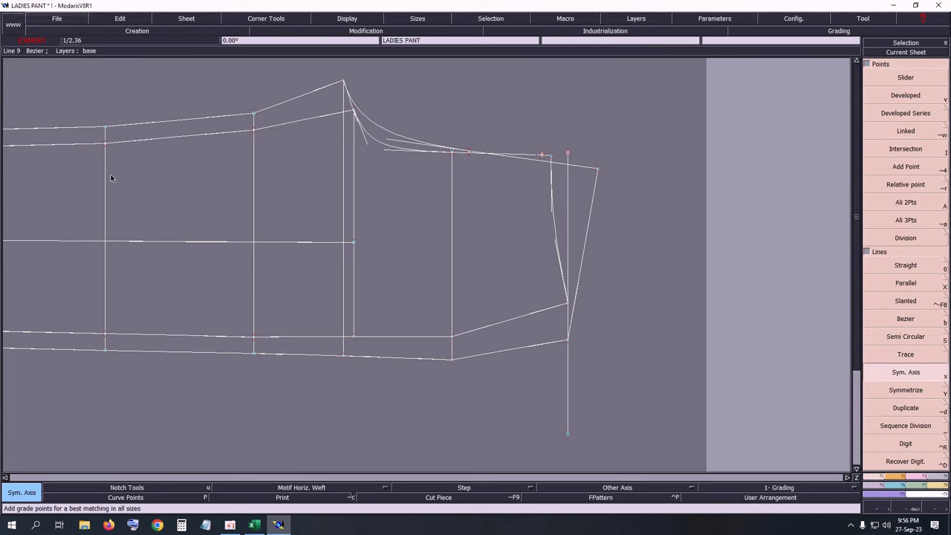
key("ctrl+s")
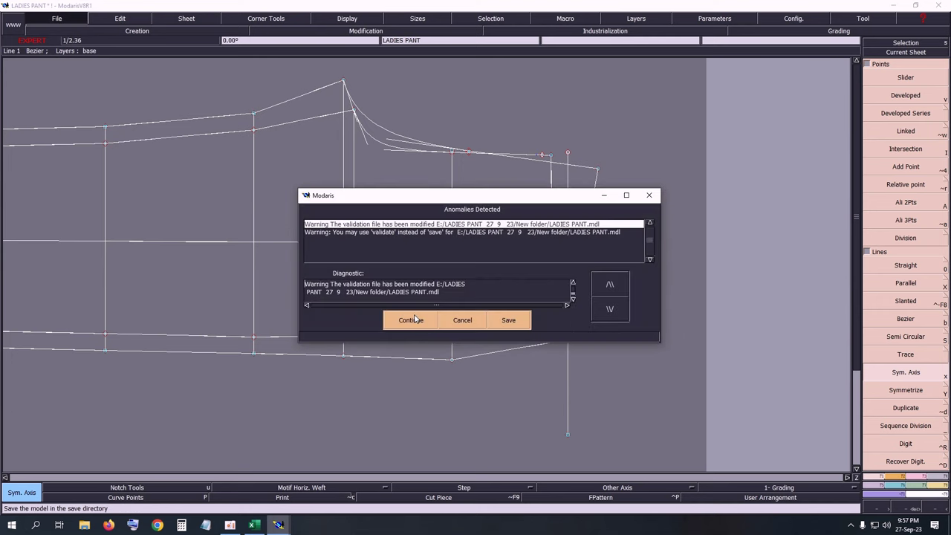
left_click(406, 316)
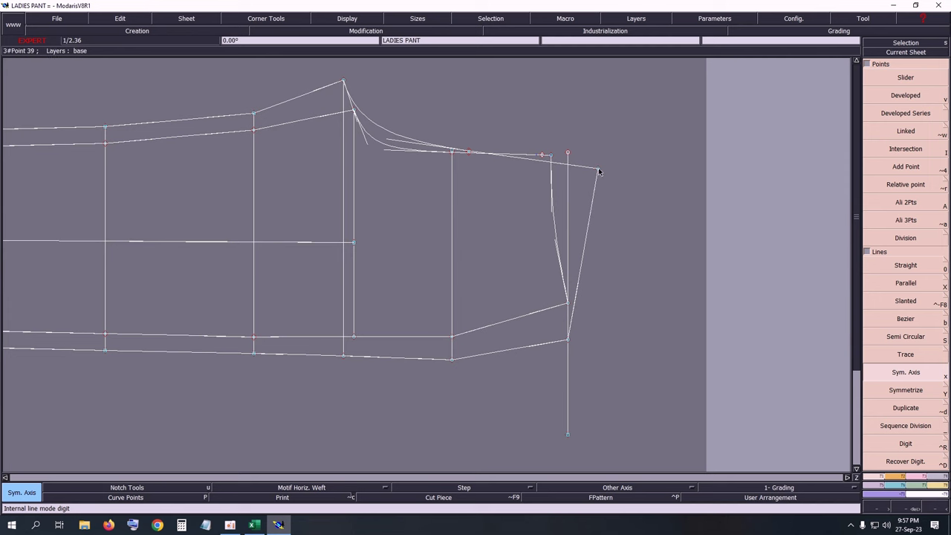
Step: Try to mirror the back waistline about a symmetry axis along the upper back rise, and undo the mirror and the axis
left_click(539, 164)
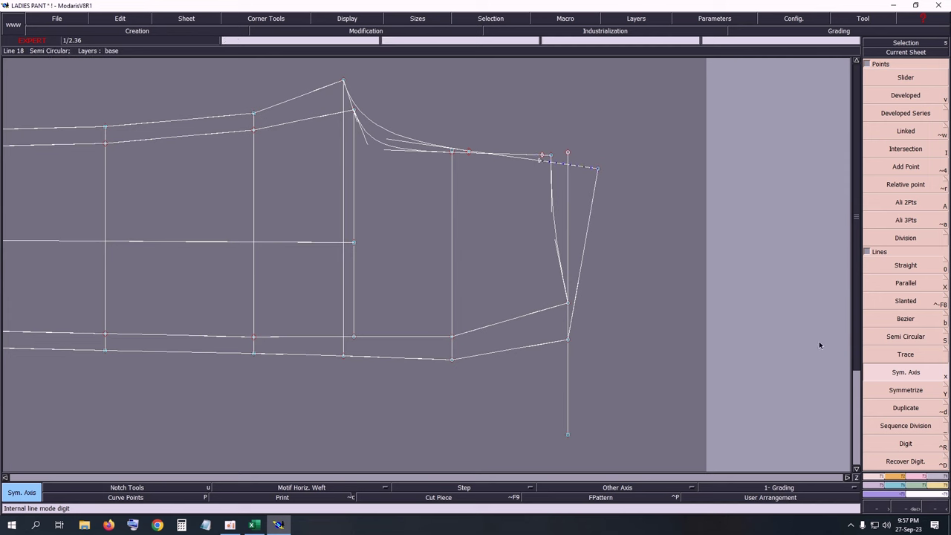
left_click(906, 391)
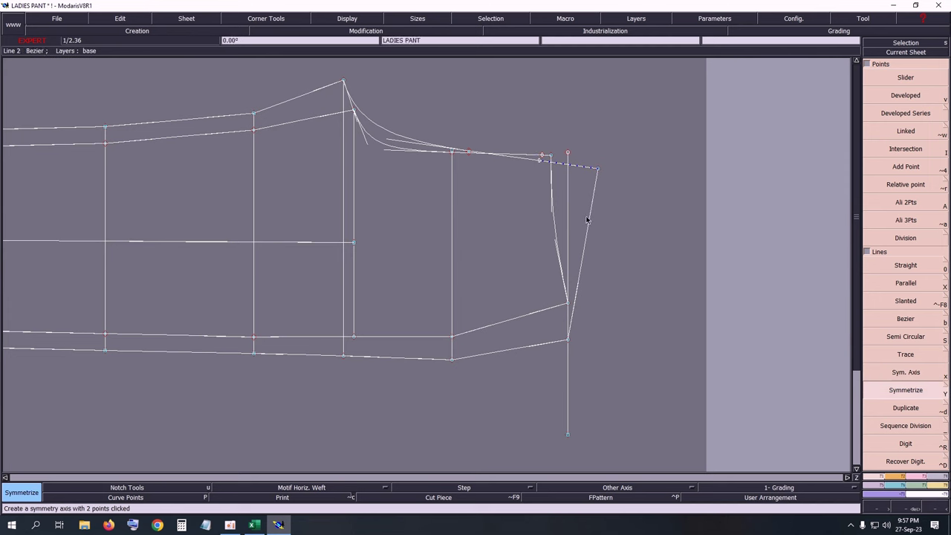
left_click(587, 220)
key("Home")
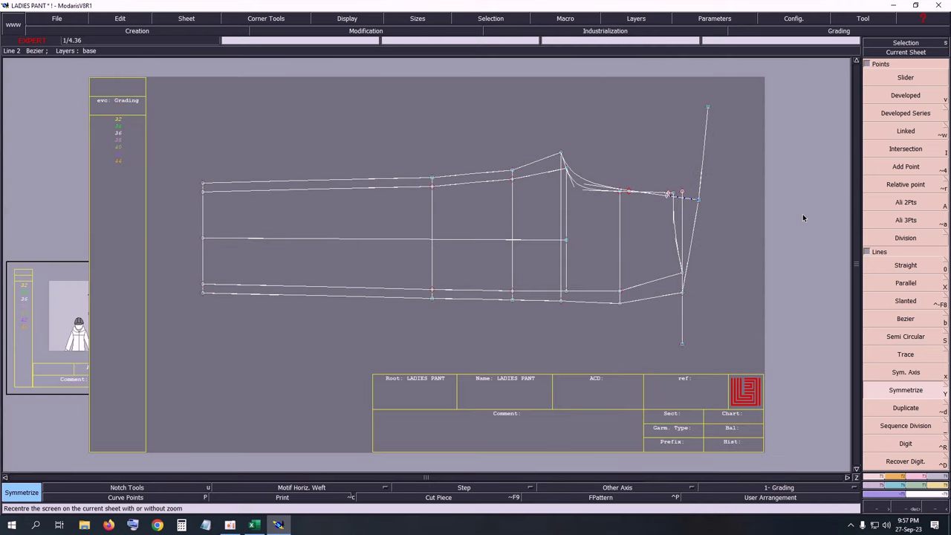
key("ctrl+z")
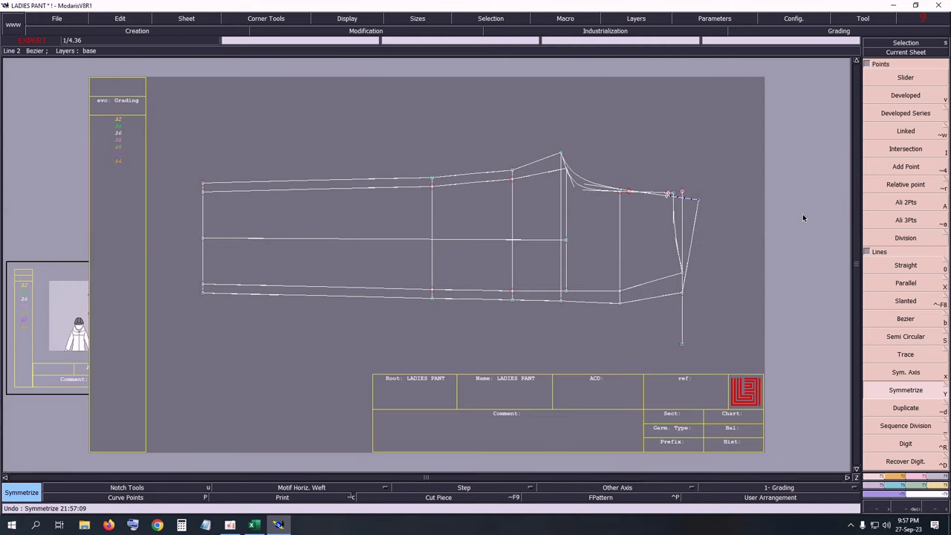
key("ctrl+z")
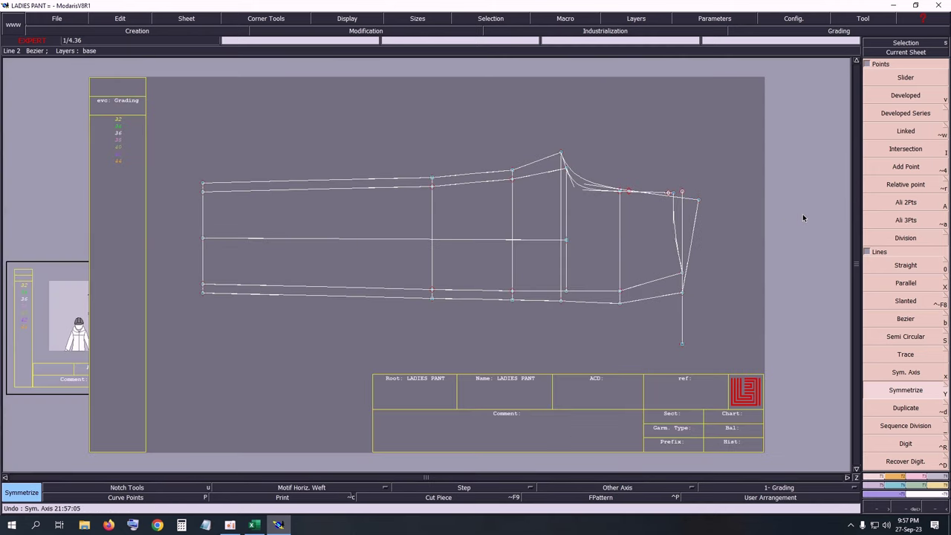
Step: Move the back waistline by ShiftX 0 and ShiftY -0.5 cm
left_click(922, 474)
left_click(906, 96)
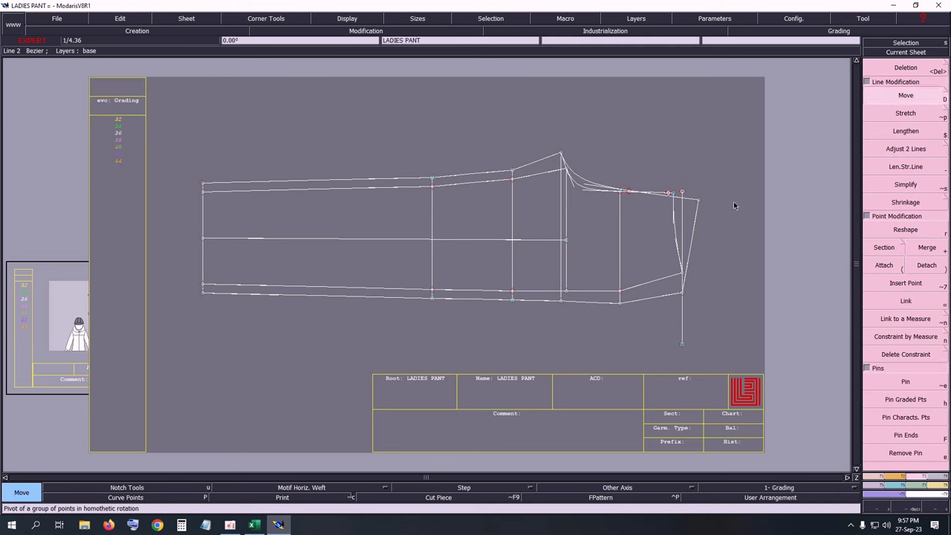
left_click(698, 231)
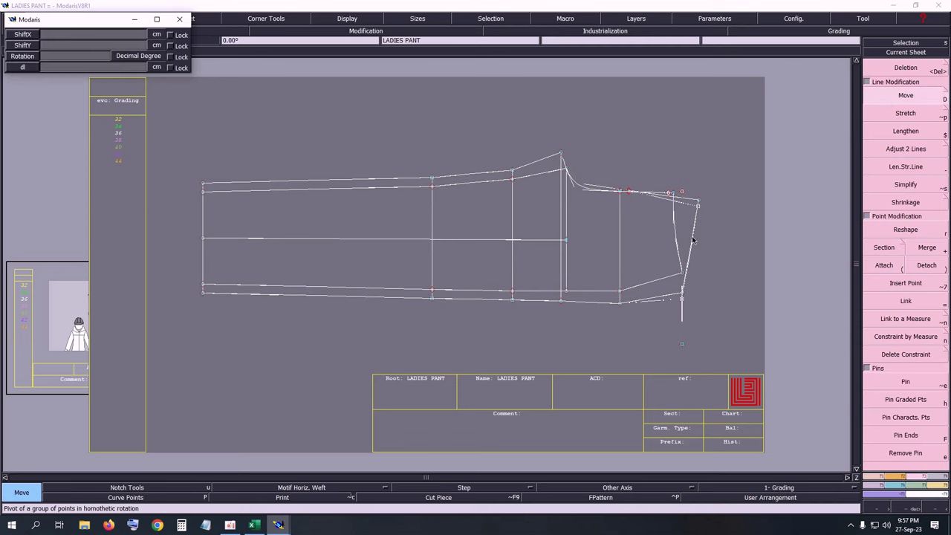
type("-0.5")
key("Up")
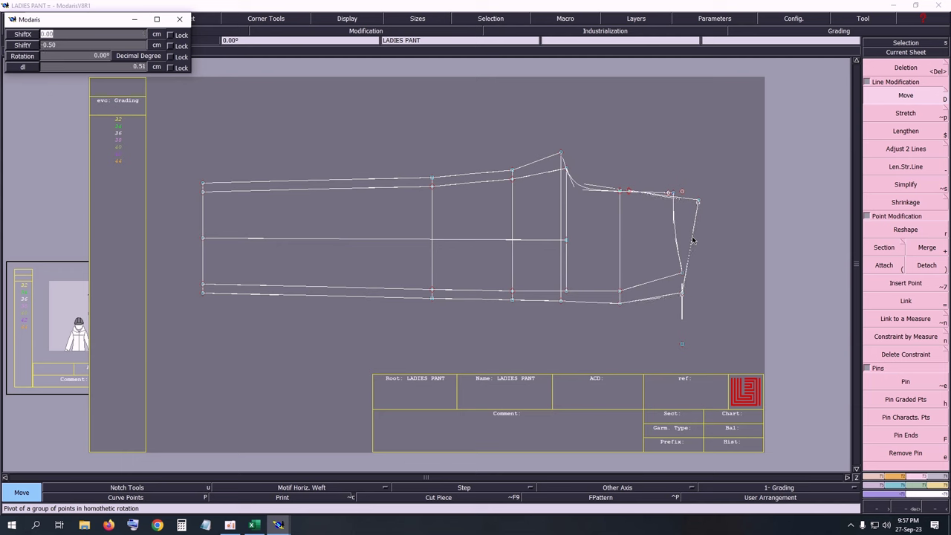
type("00")
key("Return")
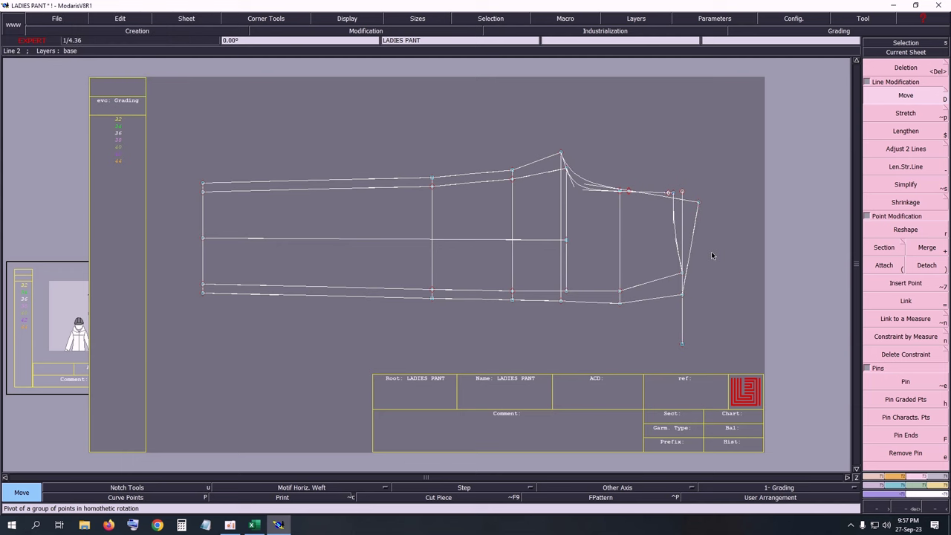
Step: Measure the length of the back rise from the crotch point to the waist
key("l")
left_click(561, 154)
left_click(726, 242)
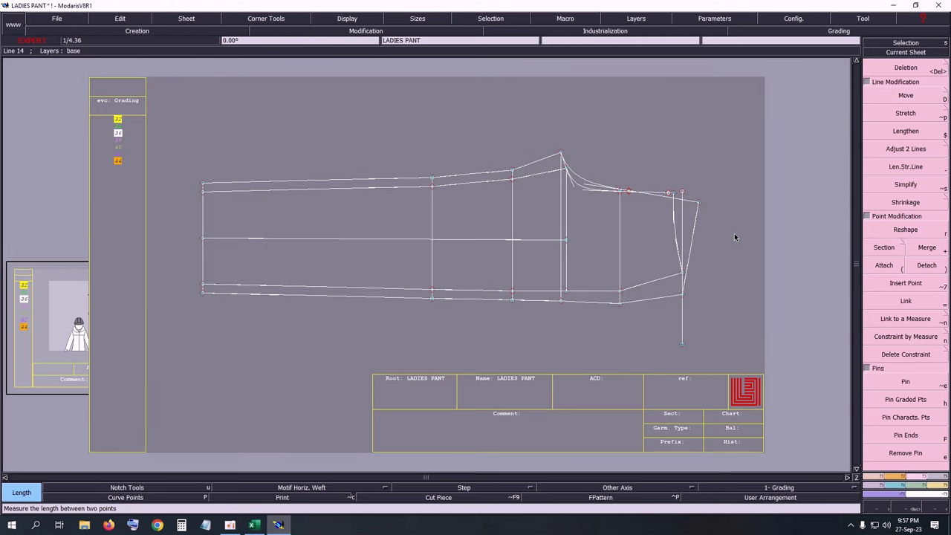
key("p")
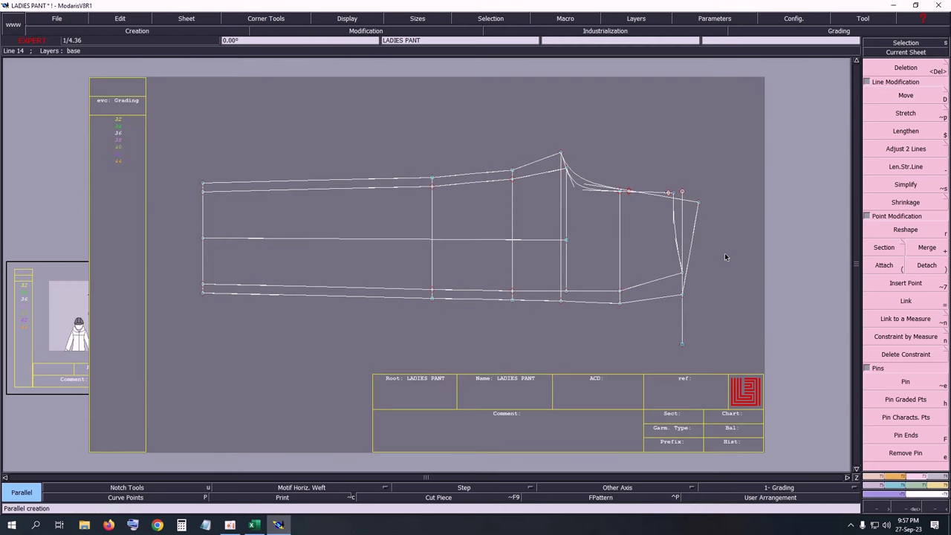
Step: Check the back waistline's angle by mirroring it about a new axis on the upper back rise, and undo the construction
key("shift+s")
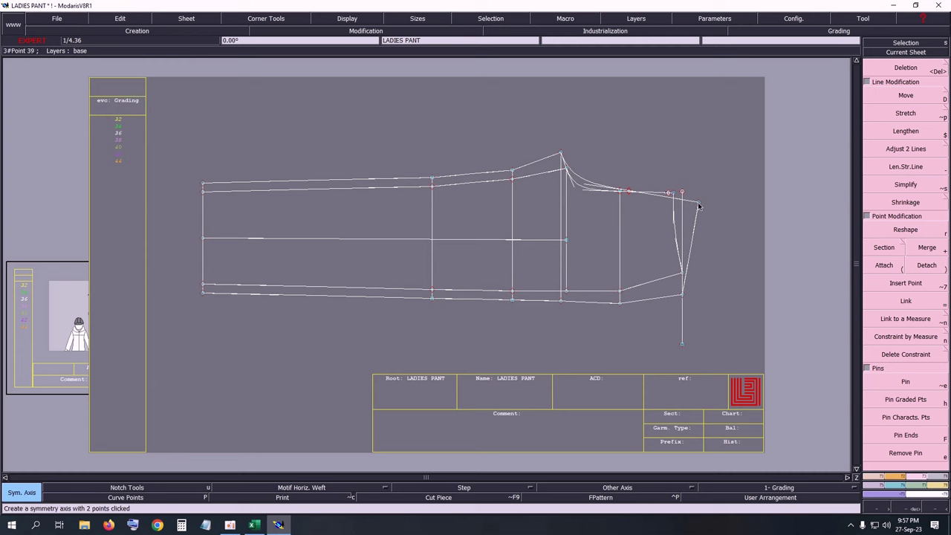
key("shift+s")
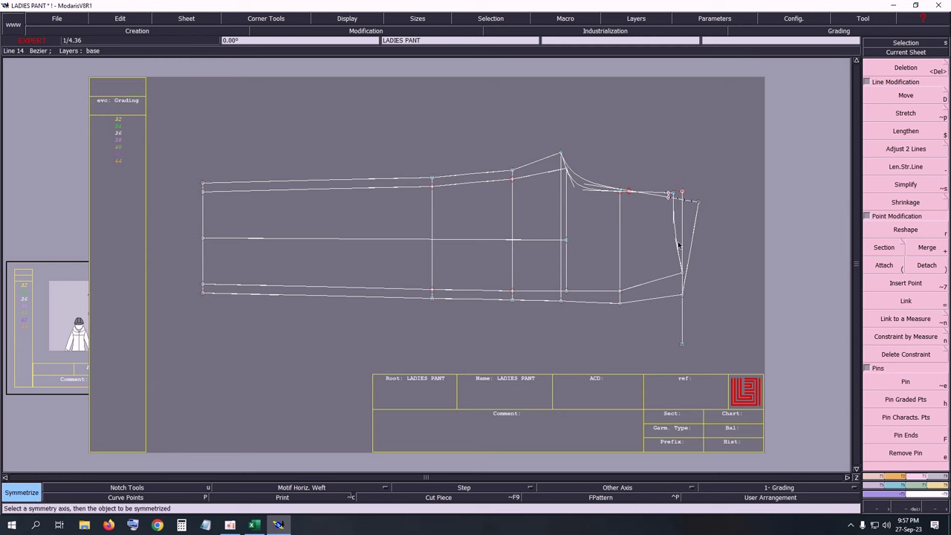
left_click(694, 237)
key("ctrl+z")
key("Return")
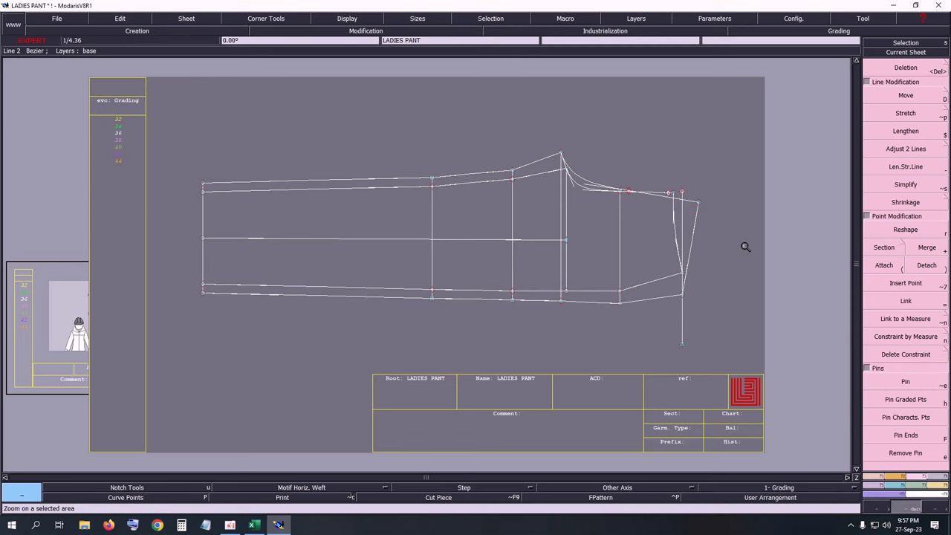
Step: Create a dynamic length measurement along the back rise from crotch point to waist, and delete it after reading
left_click_drag(467, 132, 790, 361)
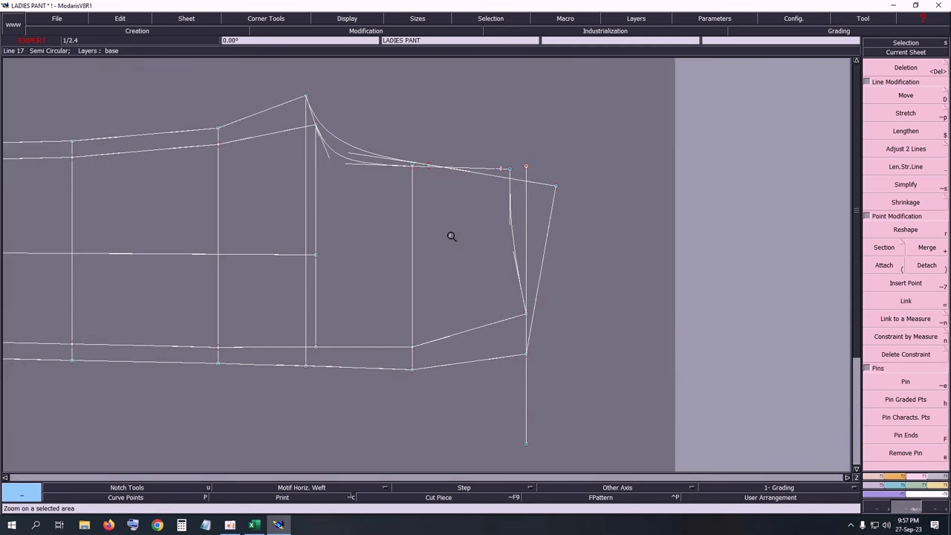
key("l")
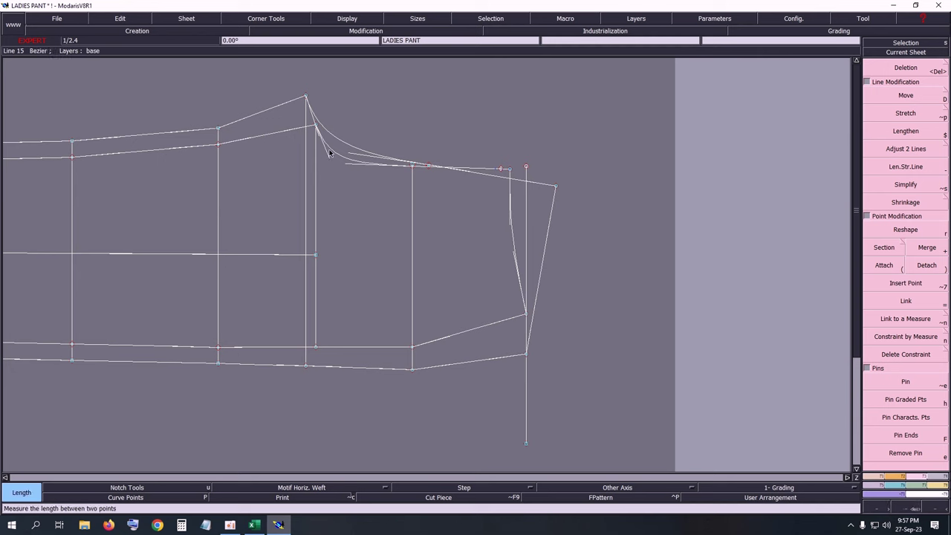
key("l")
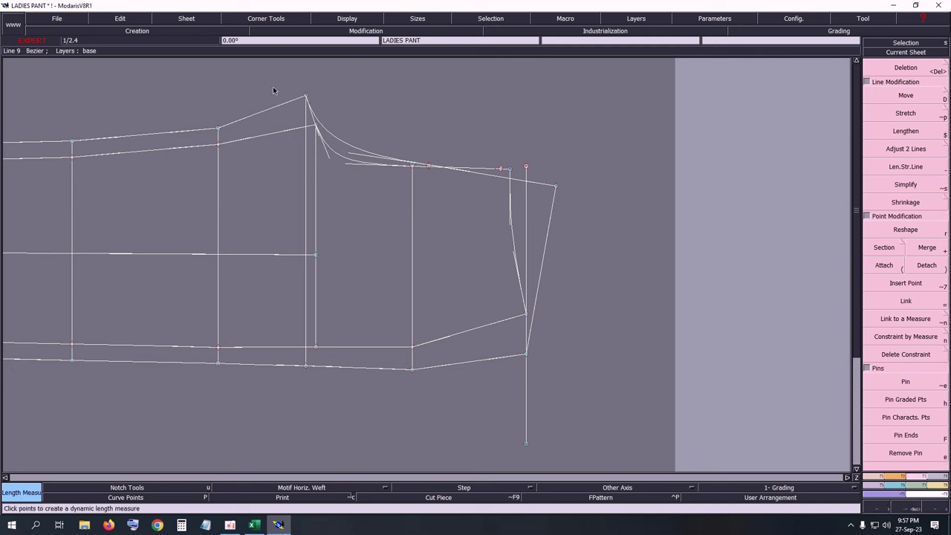
left_click(304, 96)
left_click(569, 254)
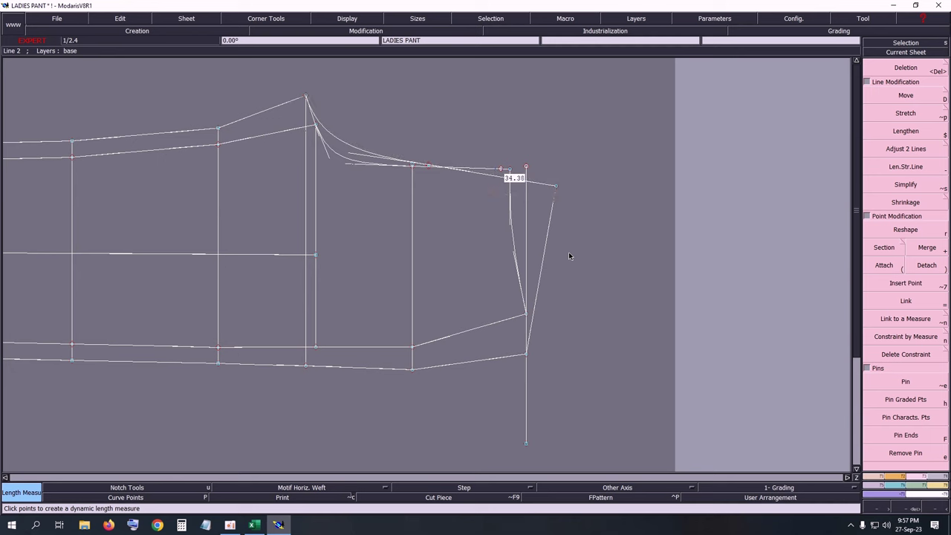
key("Delete")
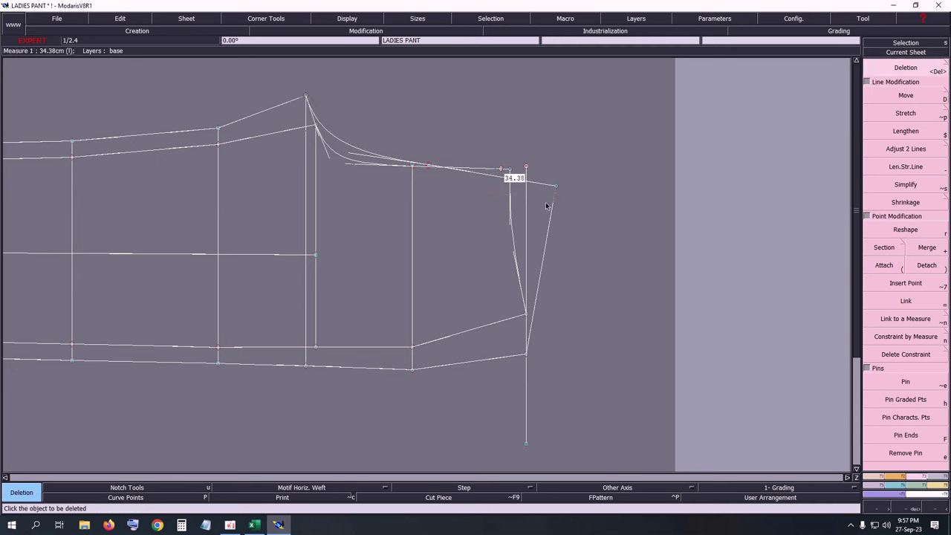
left_click(547, 206)
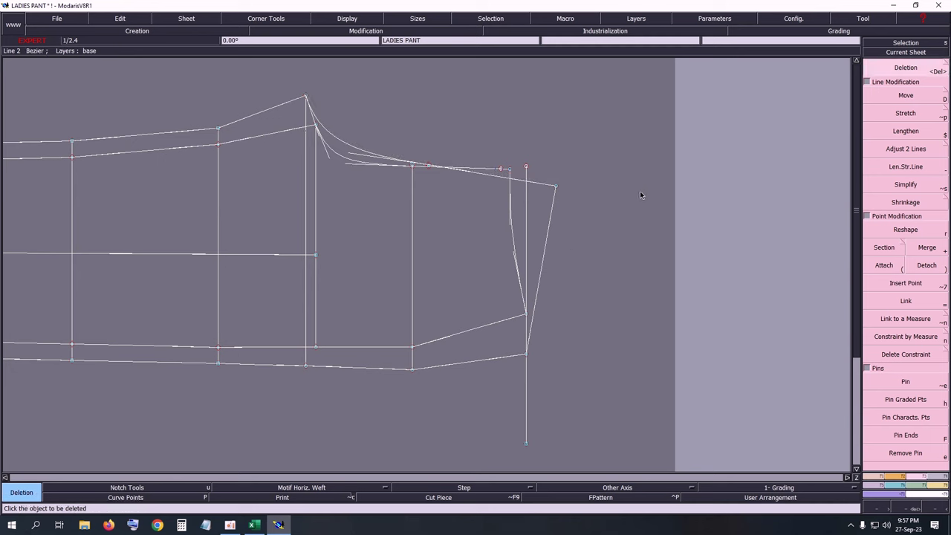
Step: Shift the back waistline once more, by ShiftX 0 and ShiftY -0.5 cm
key("Home")
key("z")
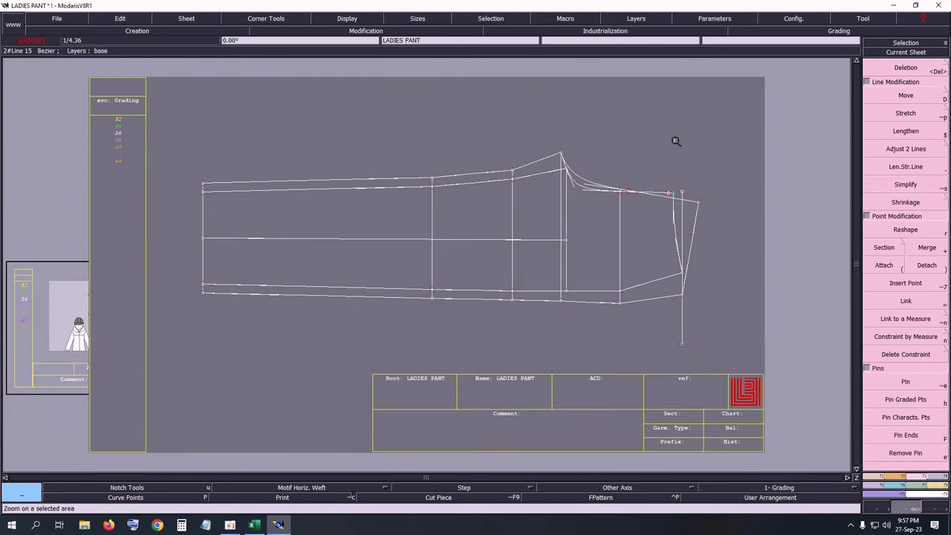
left_click_drag(428, 121, 778, 355)
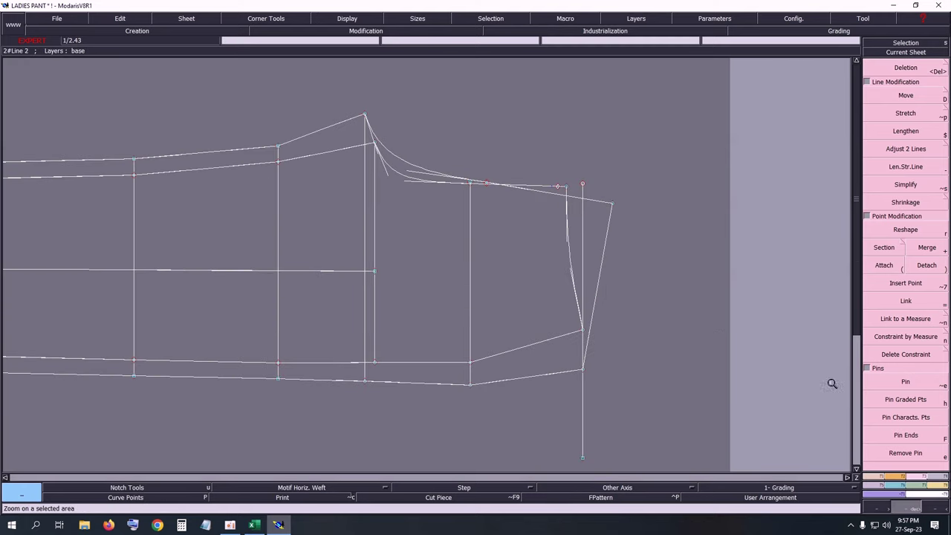
left_click(903, 384)
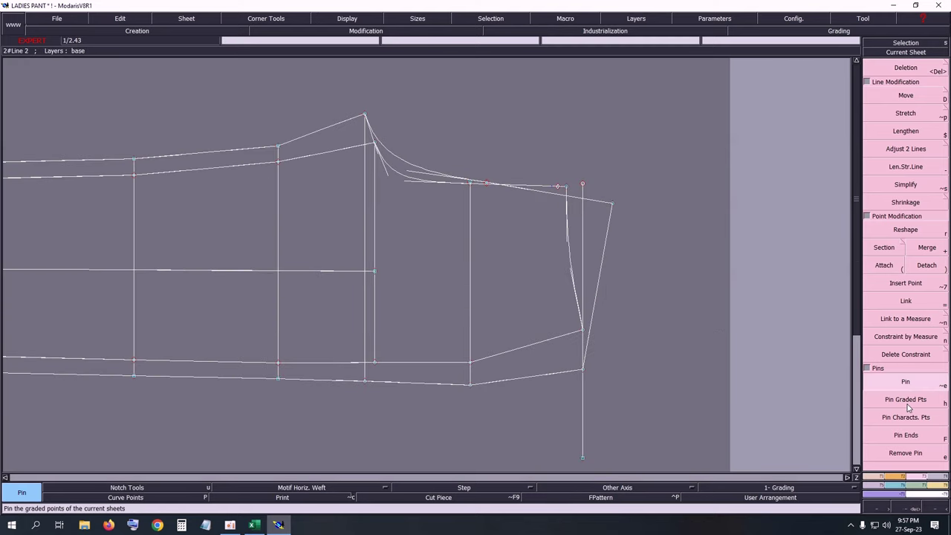
left_click(905, 98)
left_click(603, 255)
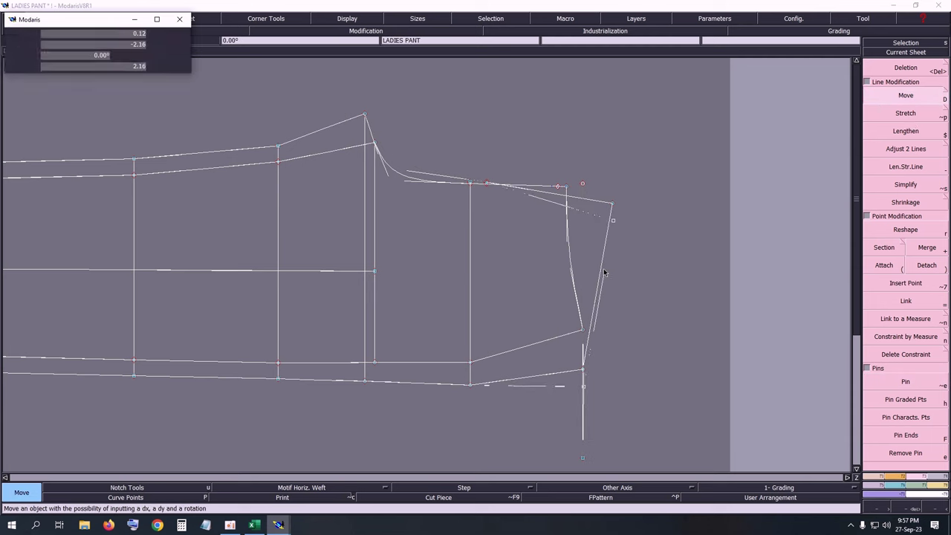
type("-")
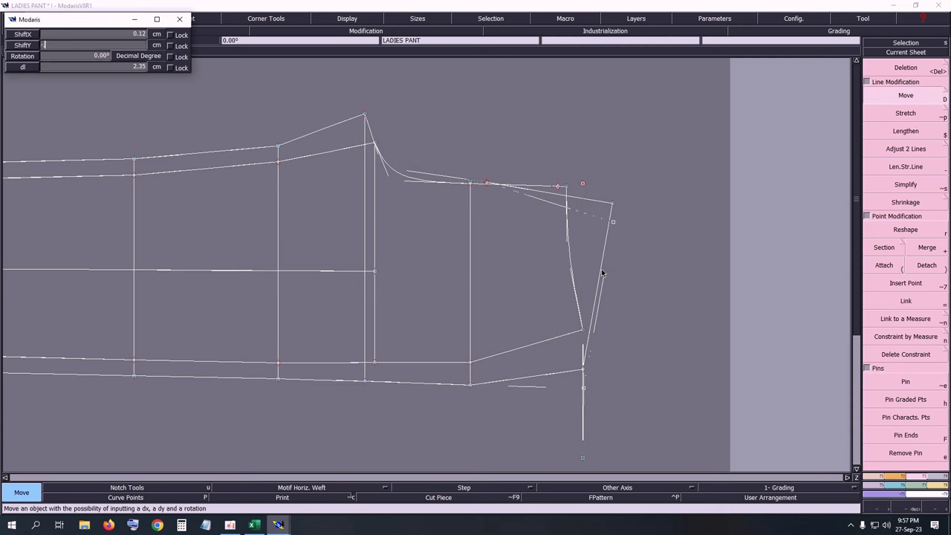
type(".5")
key("Up")
type("00")
key("Return")
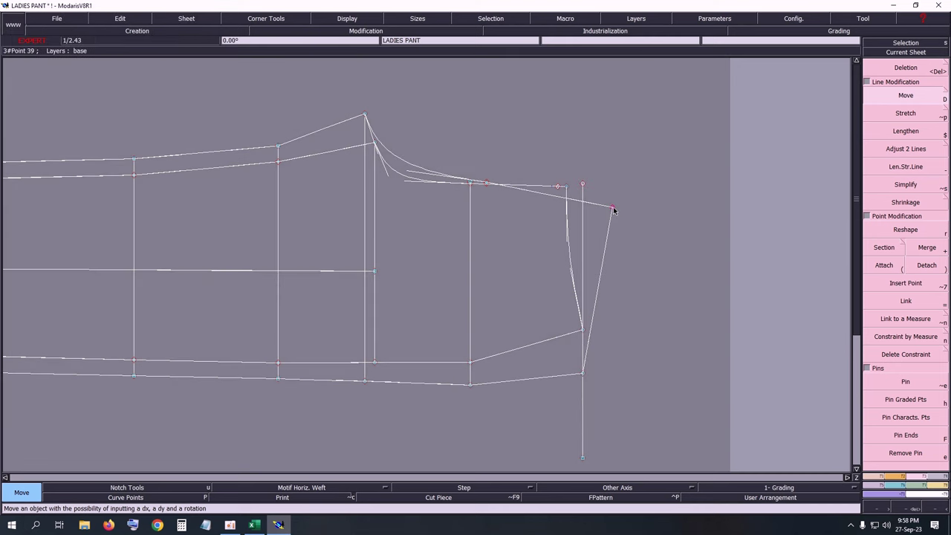
Step: Shift the back rise's waist point slightly outward along X, with ShiftY 0
left_click(614, 211)
key("Up")
key("Up")
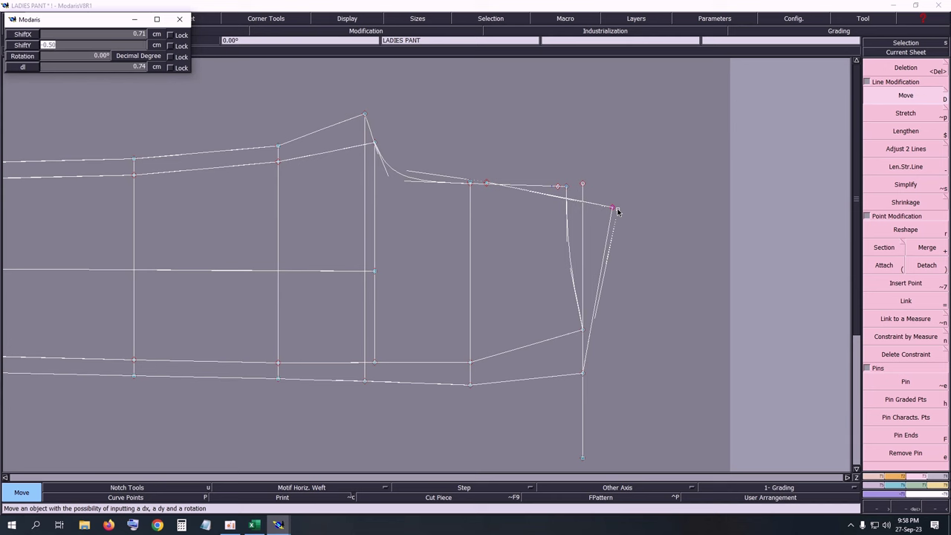
type("0")
key("Up")
type(".0")
key("Return")
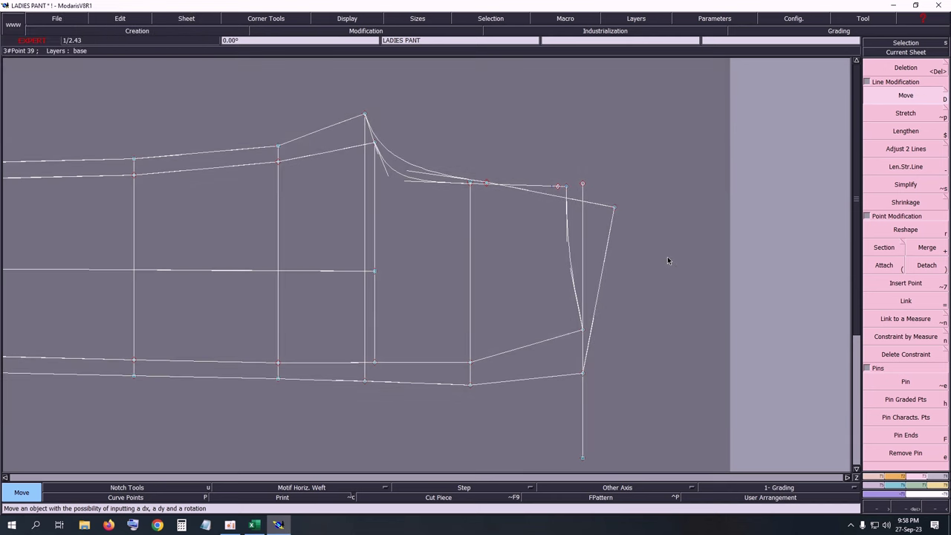
Step: Create a dynamic length measurement along the back rise from the crotch point, and delete it after reading
key("l")
left_click(366, 115)
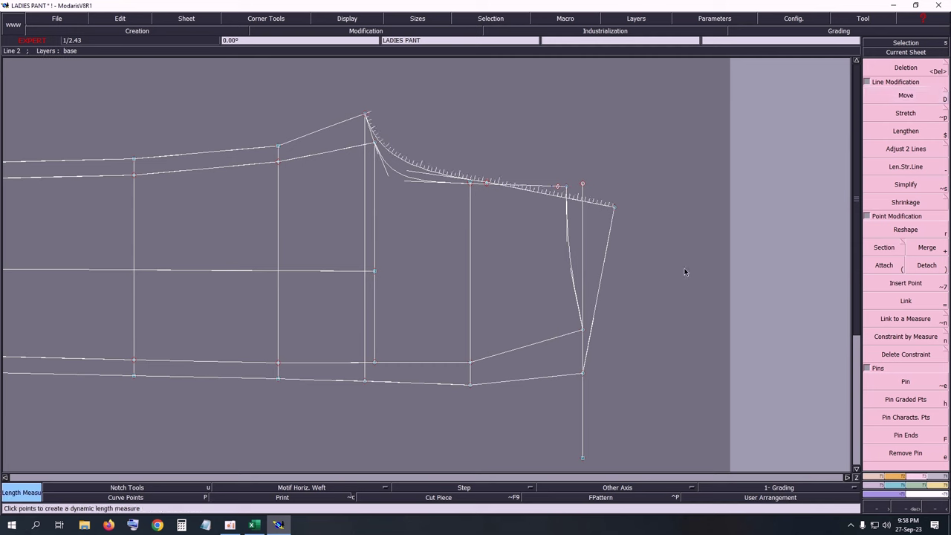
left_click(690, 274)
key("Delete")
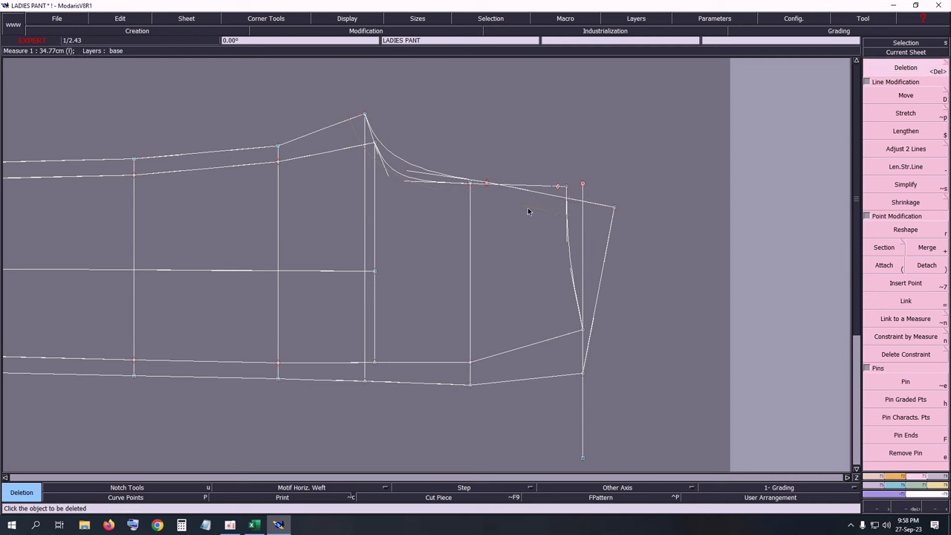
Step: Reshape the back rise curve by adjusting its tangent handle near the hip
key("c")
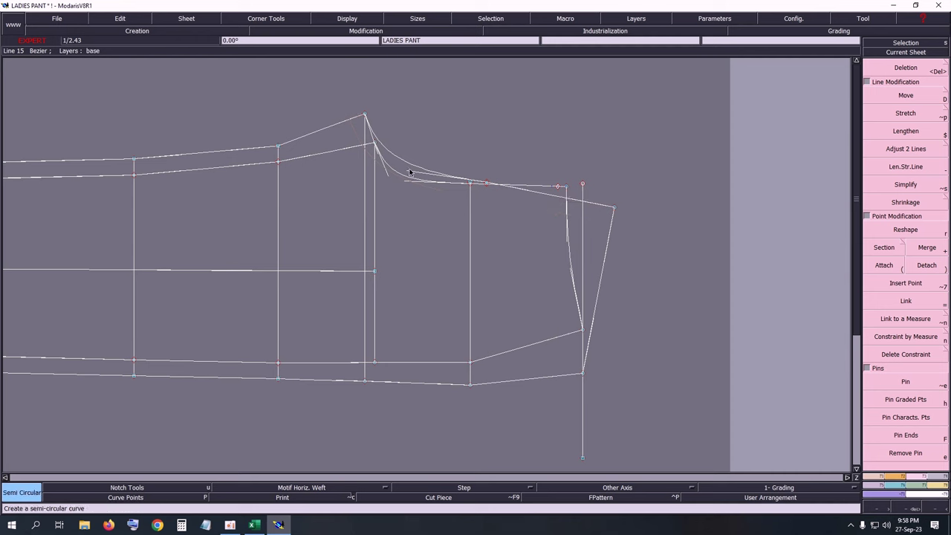
key("e")
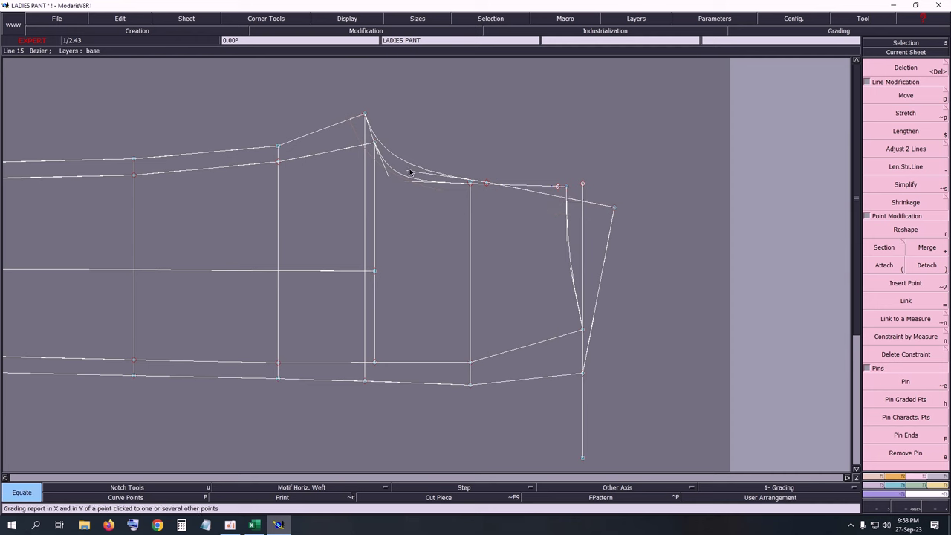
key("r")
left_click(409, 171)
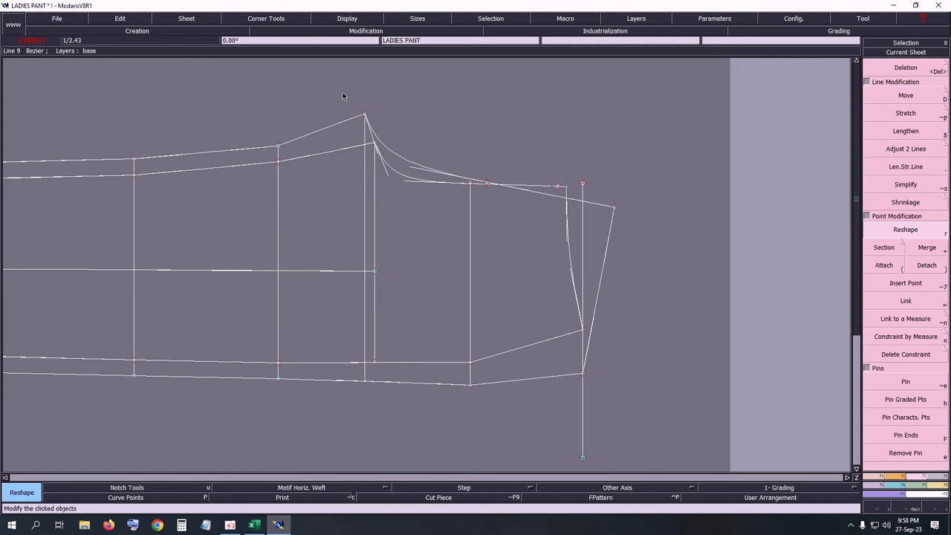
Step: Move the back crotch point by ShiftX 0 and ShiftY 0.5 cm
left_click_drag(341, 92, 398, 131)
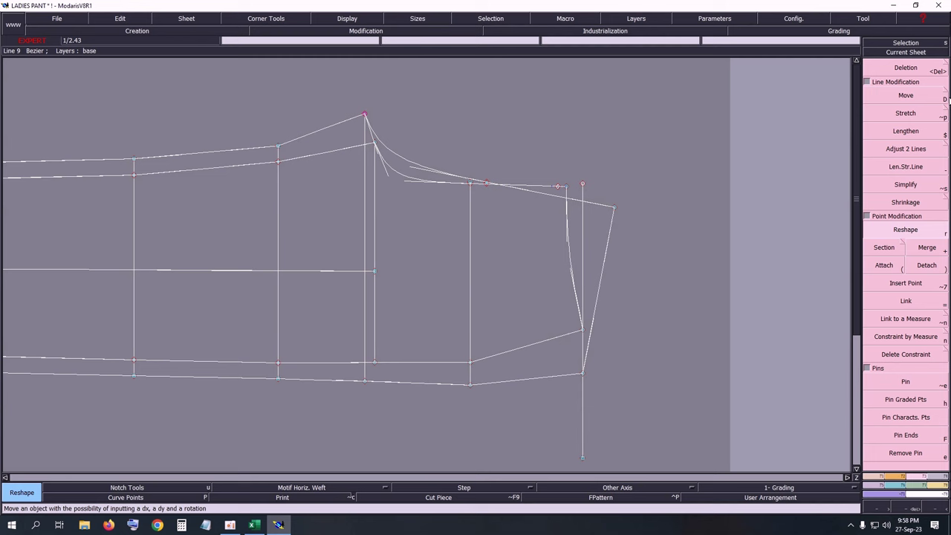
left_click(912, 96)
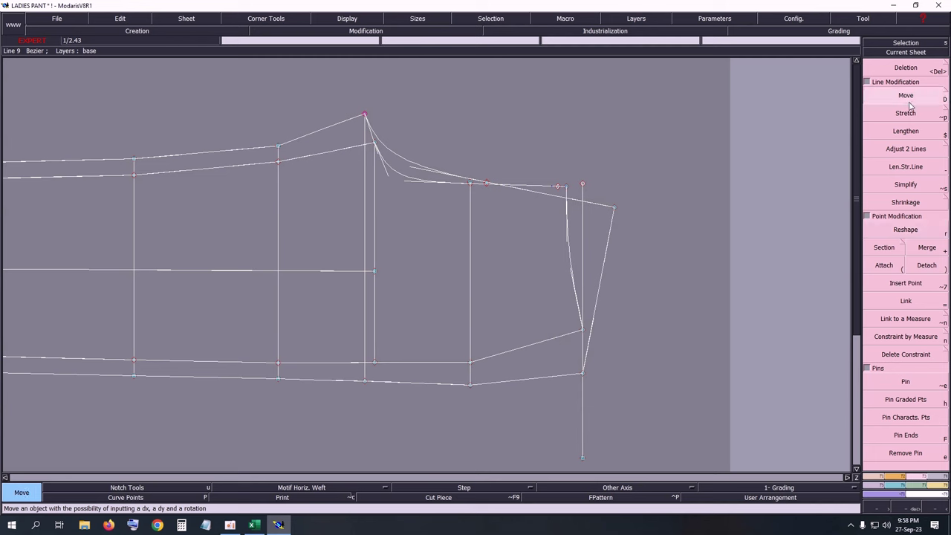
left_click(364, 116)
key("Down")
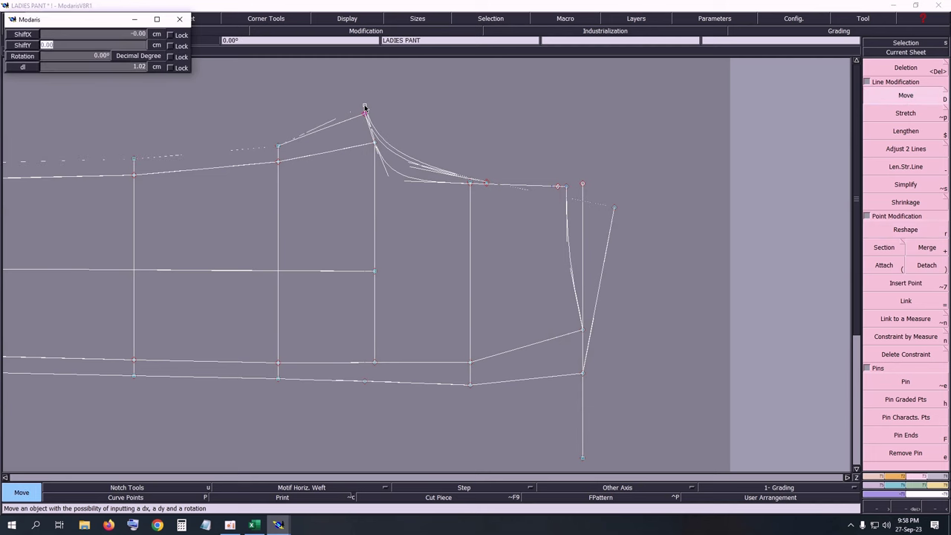
type("0.5")
key("Tab")
key("Return")
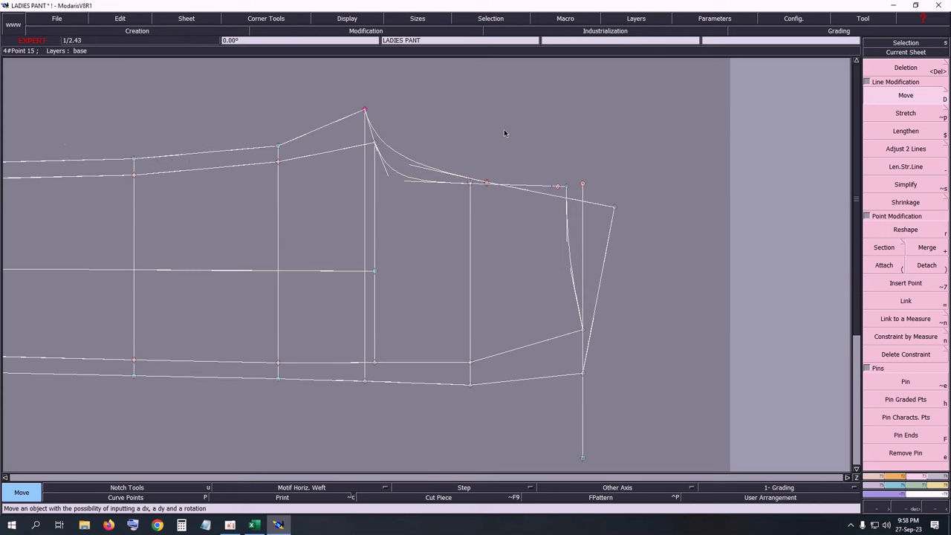
Step: Refine the back rise curve between crotch point and hip by shortening its hip-side tangent handle
key("m")
key("Return")
left_click_drag(238, 87, 662, 246)
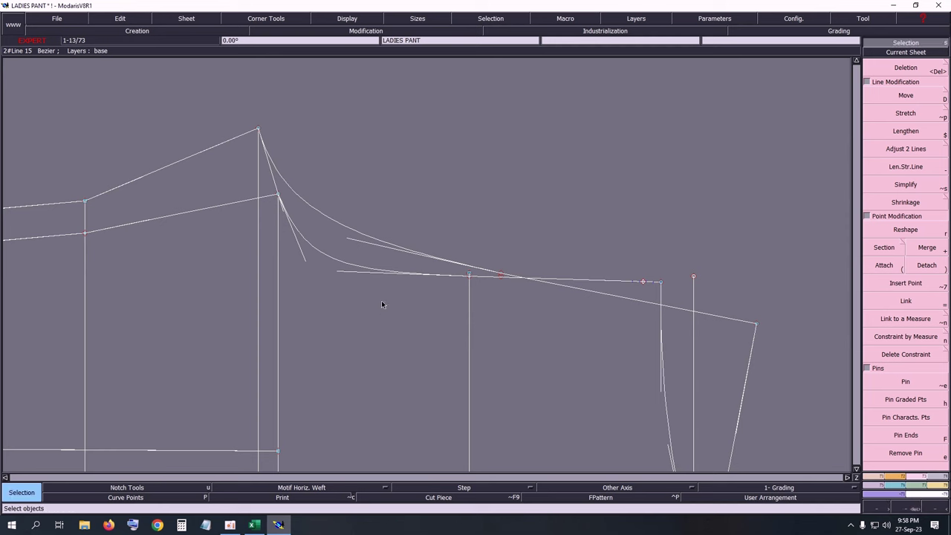
key("r")
left_click(358, 244)
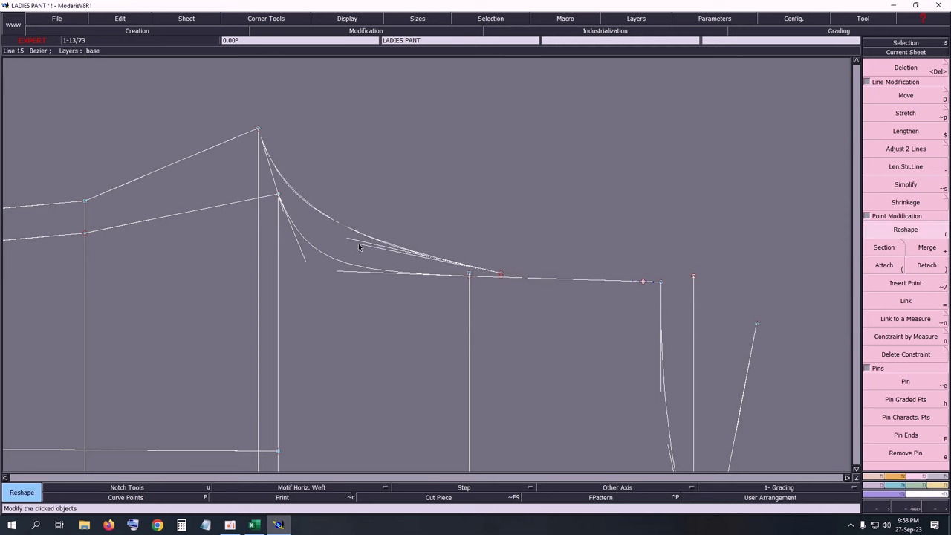
left_click(356, 246)
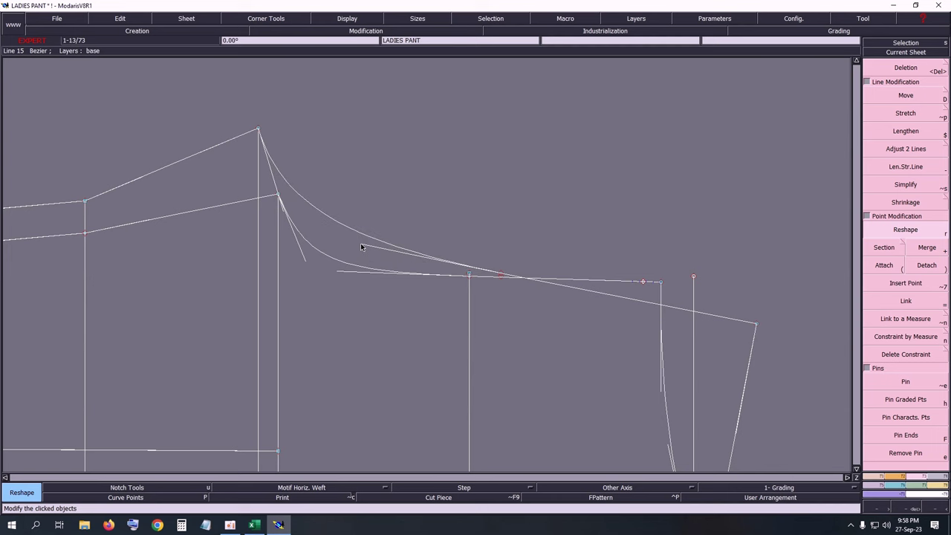
left_click(360, 245)
Step: Delete the vertical waist construction line along with its leftover end points
key("Home")
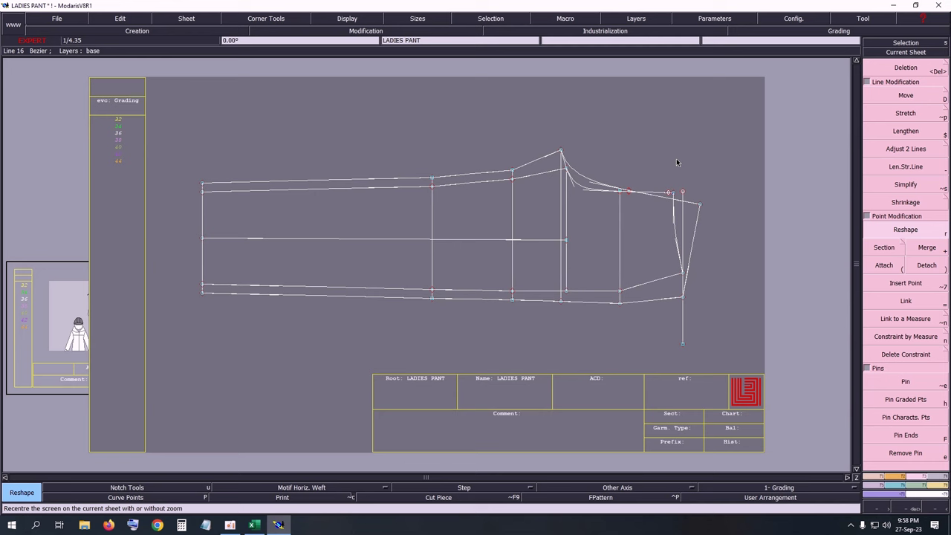
key("Return")
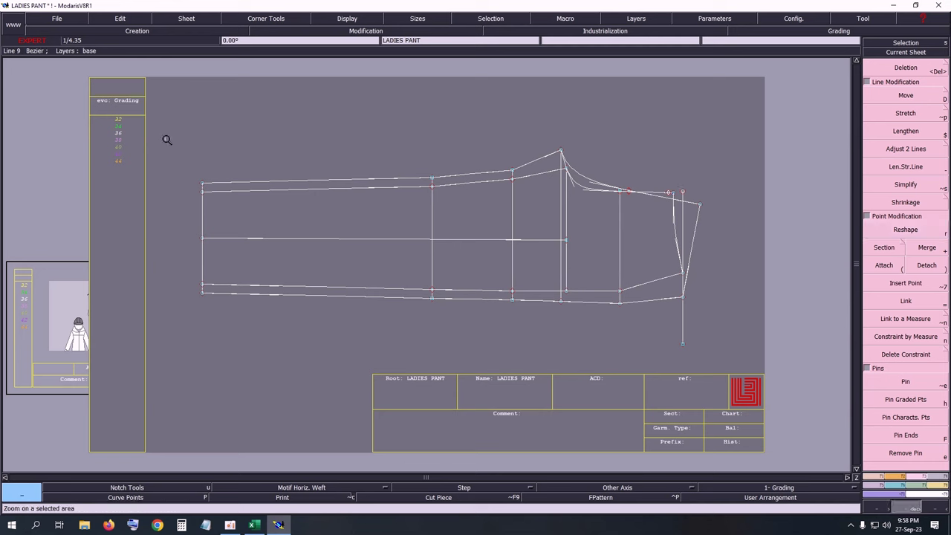
left_click_drag(705, 300, 741, 334)
key("Delete")
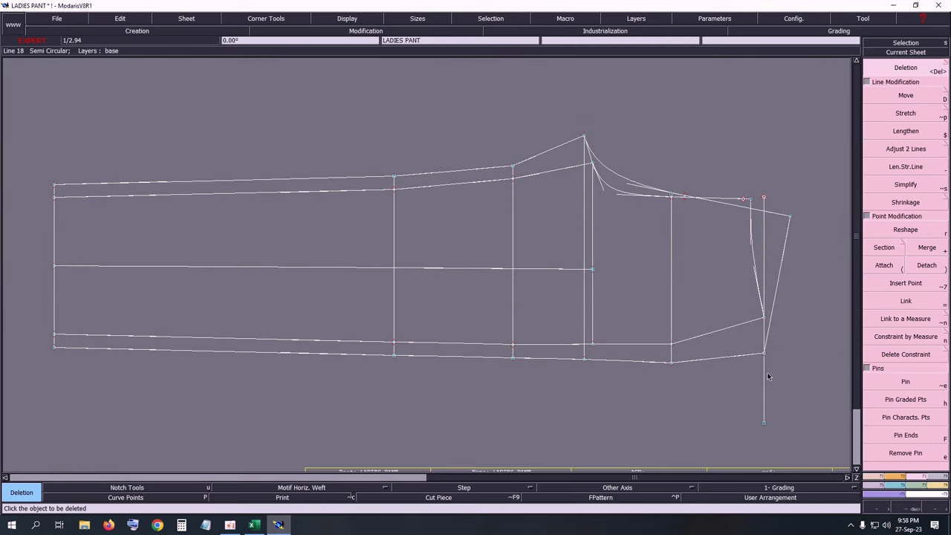
left_click(764, 376)
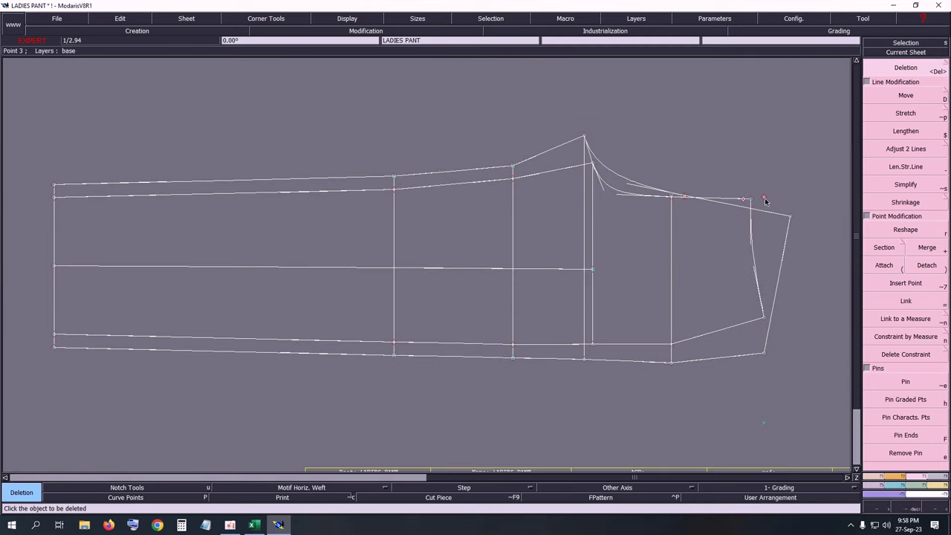
key("Delete")
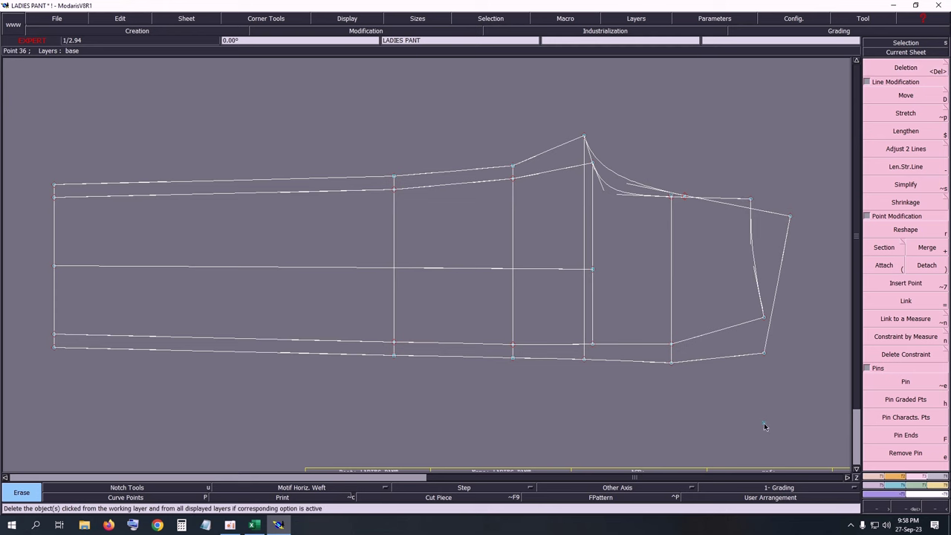
key("Delete")
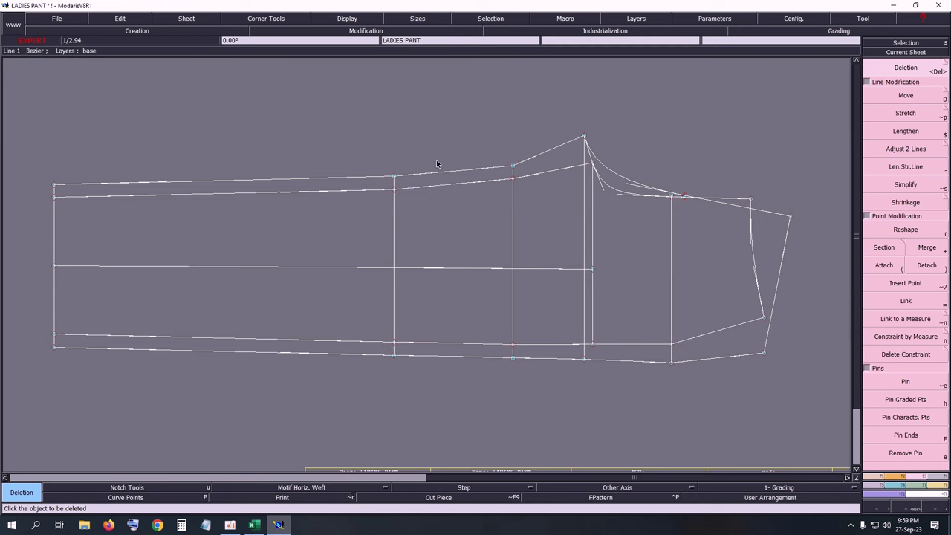
Step: Reshape the front inseam into a gentle curve from the knee to the crotch point using its tangent handles
key("Return")
left_click_drag(57, 113, 678, 251)
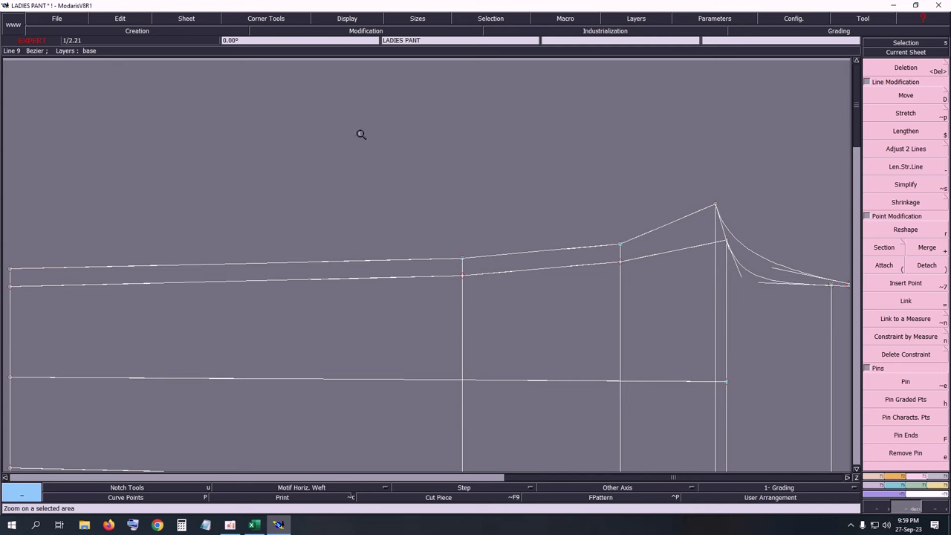
left_click_drag(361, 134, 842, 315)
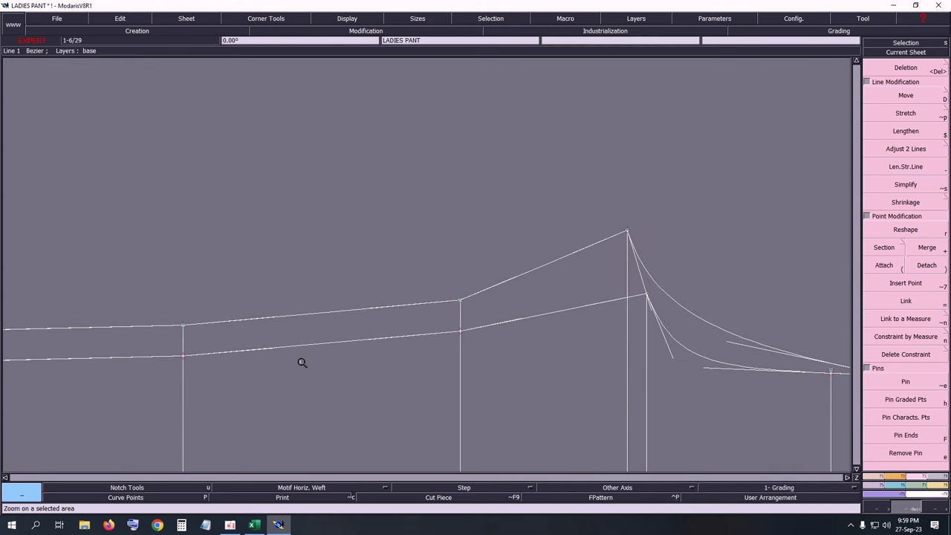
key("Escape")
key("r")
left_click(257, 350)
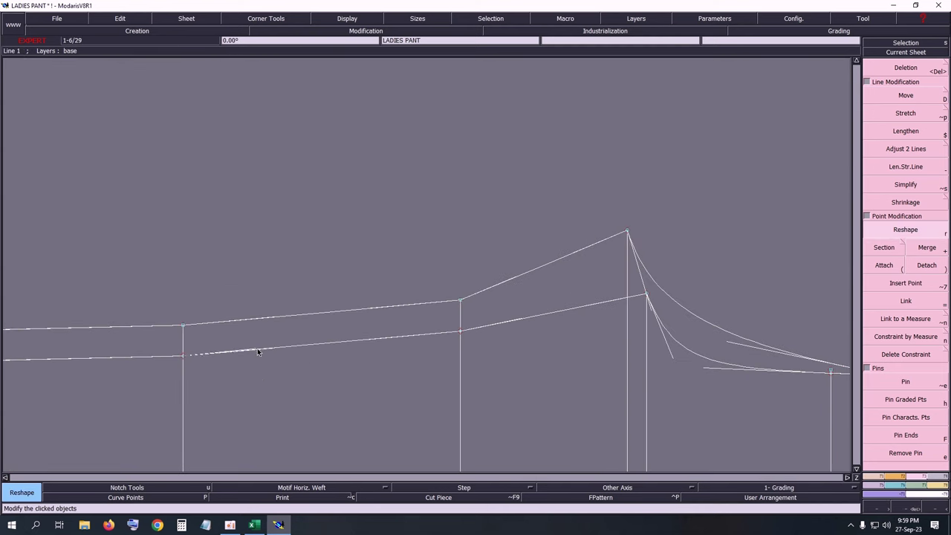
left_click(377, 339)
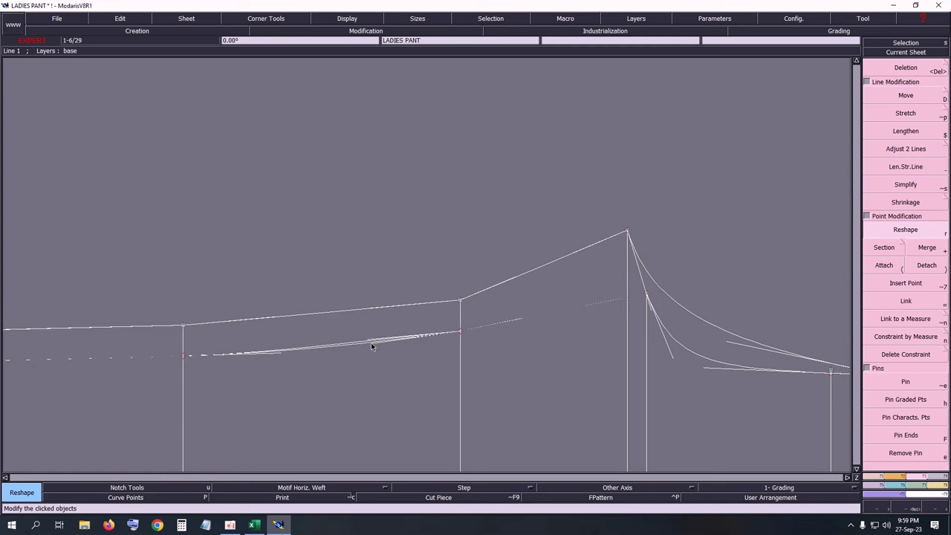
left_click(518, 320)
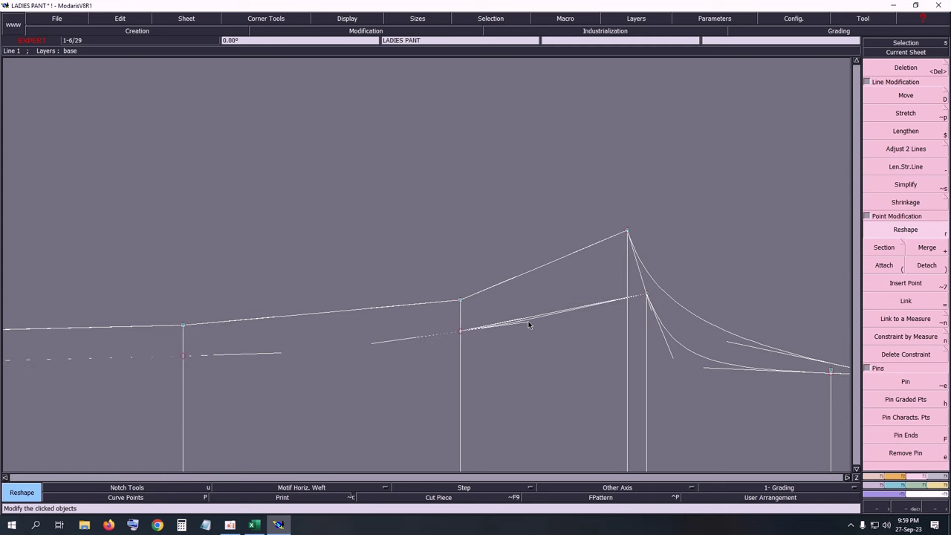
left_click(529, 322)
left_click(594, 308)
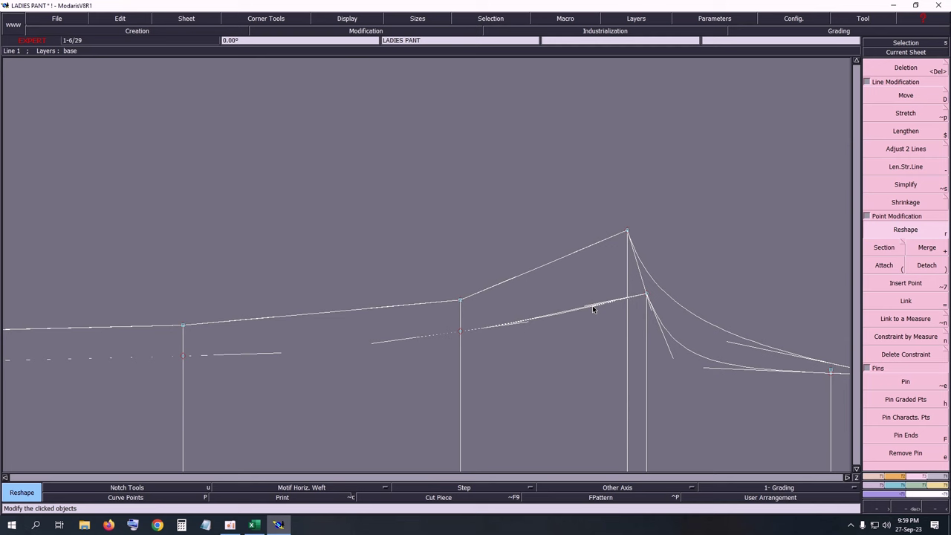
Step: Fine-tune the front inseam's tangents at the knee and on both sides of the thigh point for a smooth curve
left_click(527, 321)
left_click(534, 321)
left_click(534, 320)
left_click(536, 319)
left_click(369, 344)
left_click(363, 343)
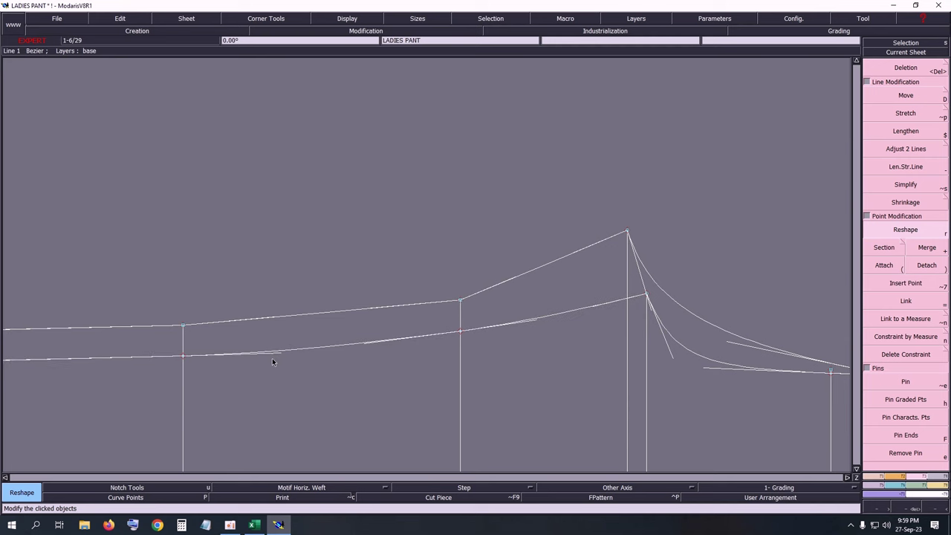
left_click(281, 353)
left_click(283, 352)
left_click(535, 320)
left_click(538, 321)
Step: Reshape the back inseam into a smooth hollow curve from the knee through the thigh point to the crotch point
left_click(516, 278)
left_click(548, 285)
left_click(573, 253)
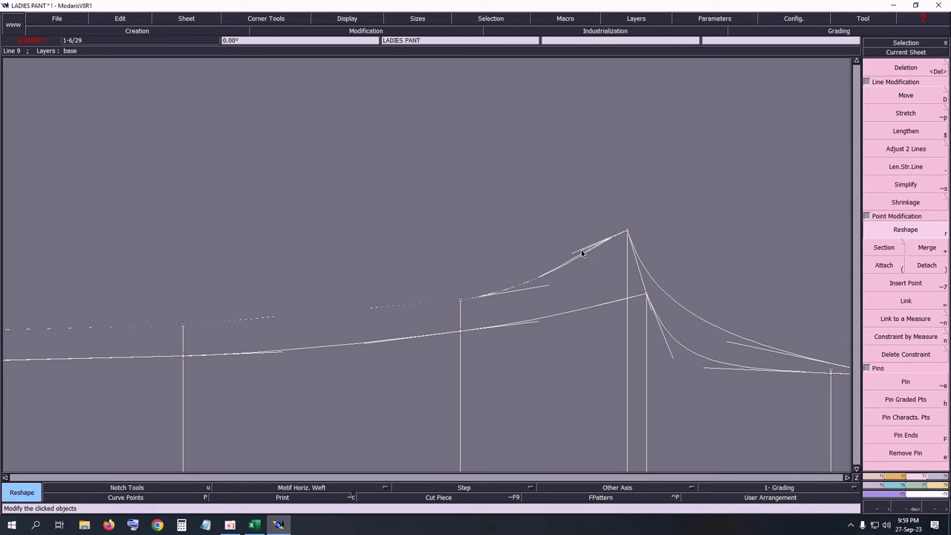
left_click(578, 263)
left_click(542, 289)
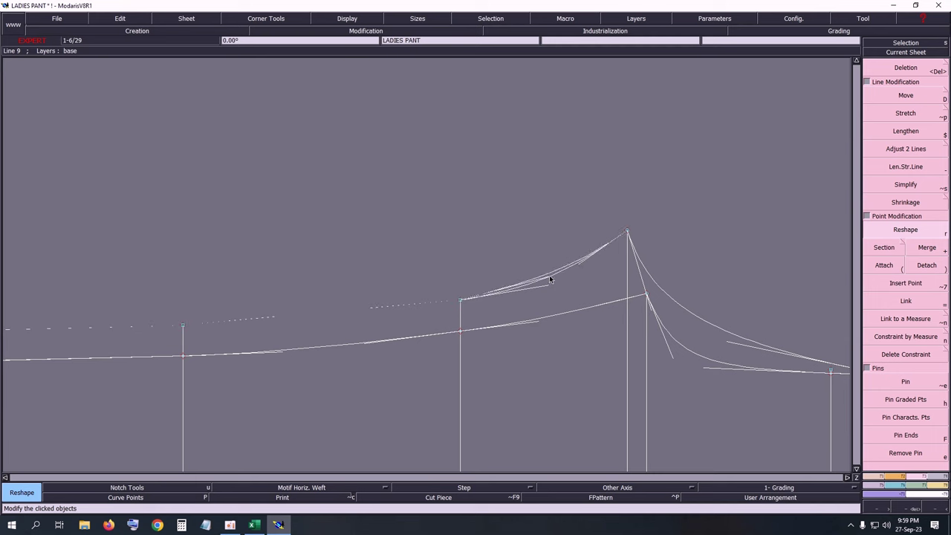
left_click(549, 277)
left_click(378, 311)
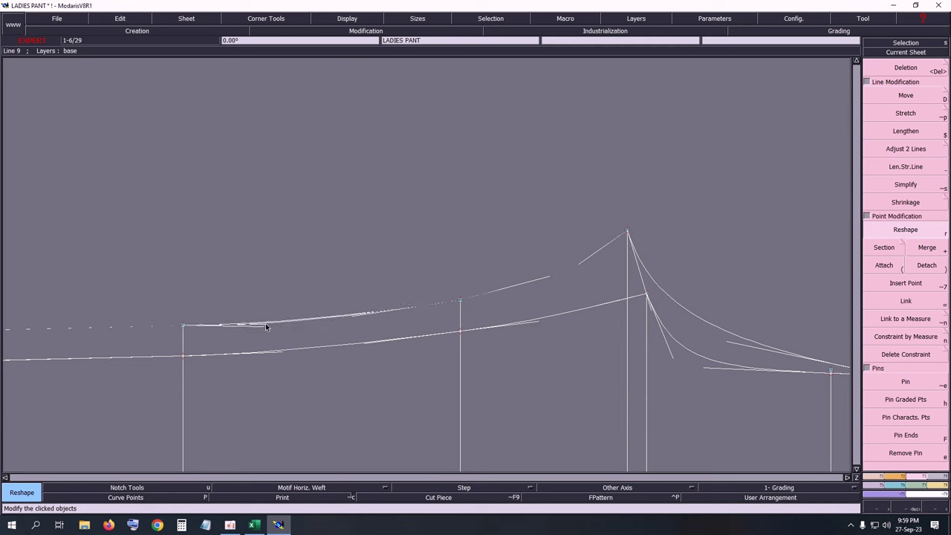
left_click(266, 323)
left_click(360, 316)
left_click(350, 315)
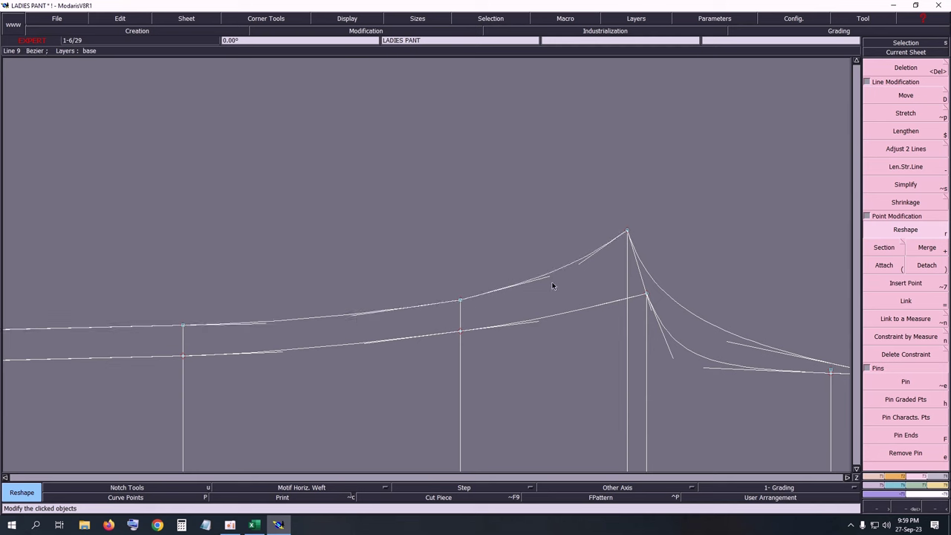
left_click(551, 279)
left_click(555, 276)
Step: Hide the curve tangent handles on the whole pant sheet
key("Home")
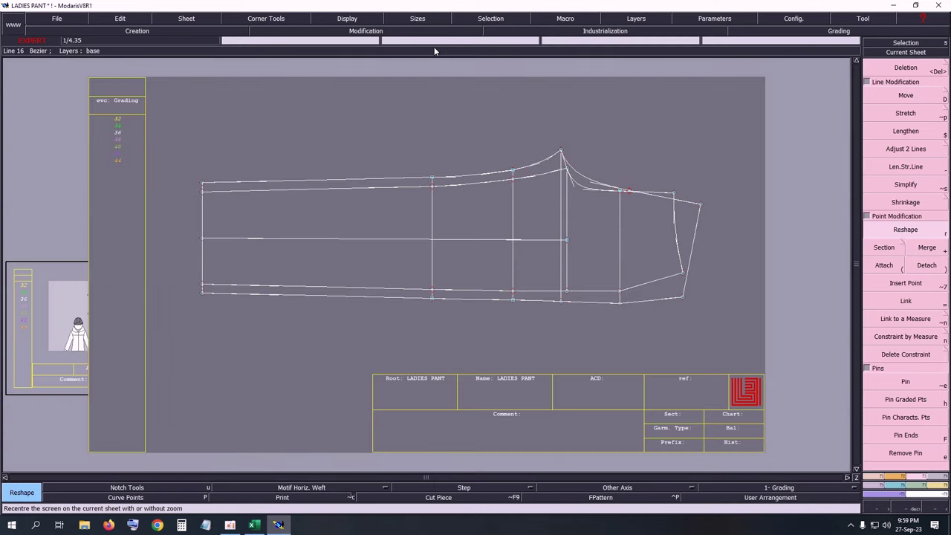
left_click(359, 20)
left_click(364, 212)
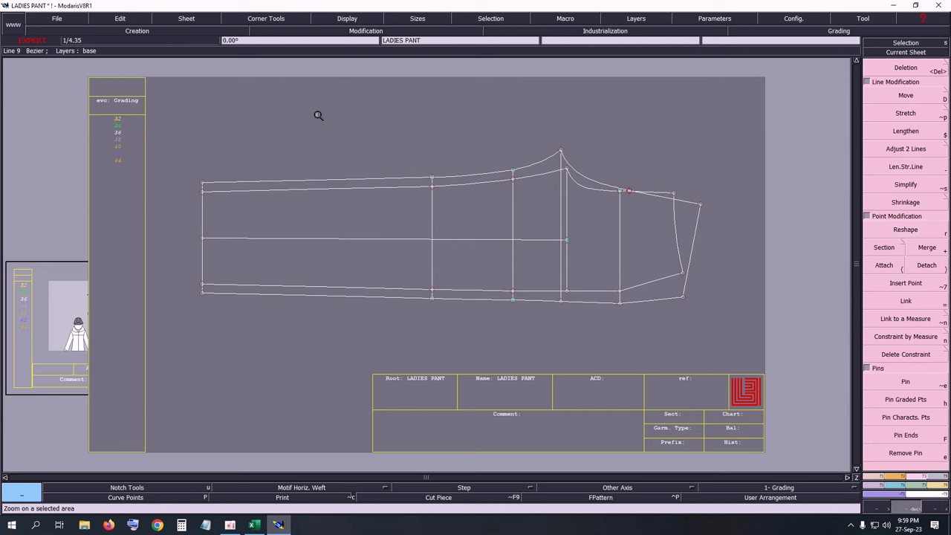
Step: Pin the thigh point on the back inseam
left_click_drag(319, 116, 633, 253)
left_click(905, 382)
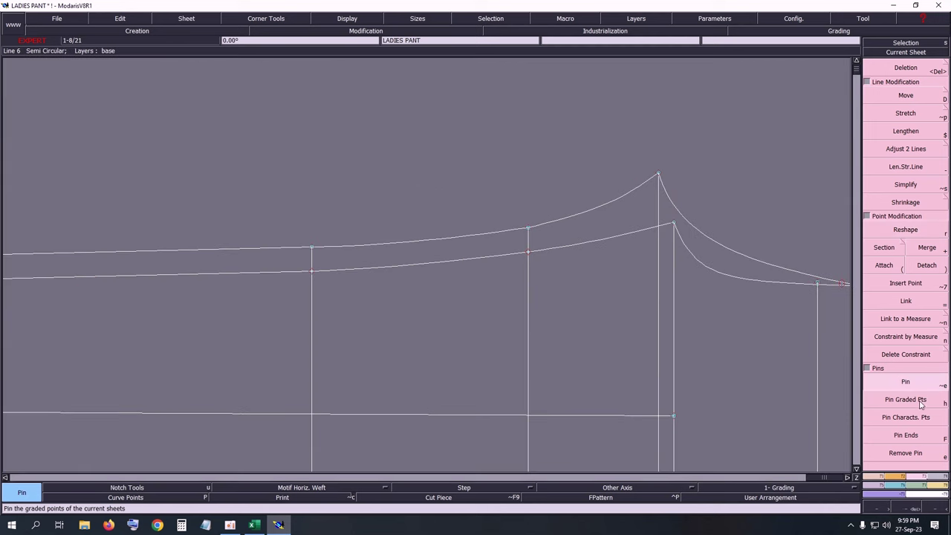
left_click_drag(496, 207, 549, 240)
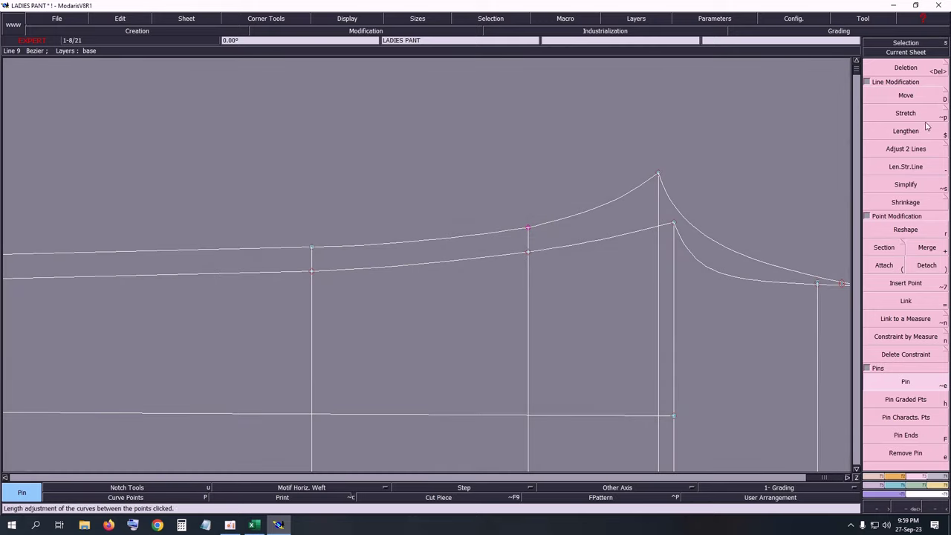
Step: Move the thigh point on the back inseam by 0 cm in X and 0.5 cm in Y
key("d")
left_click(528, 230)
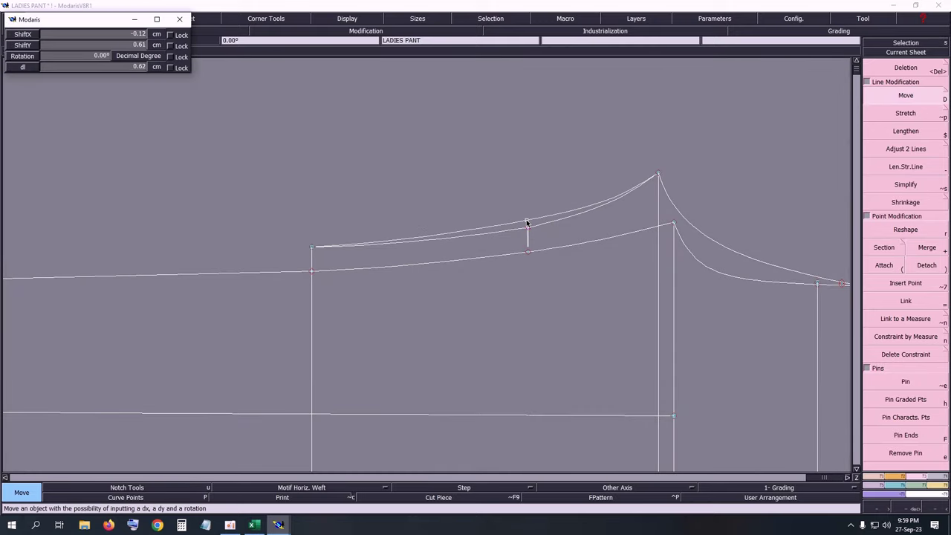
type(".5")
key("Up")
type("00")
key("Return")
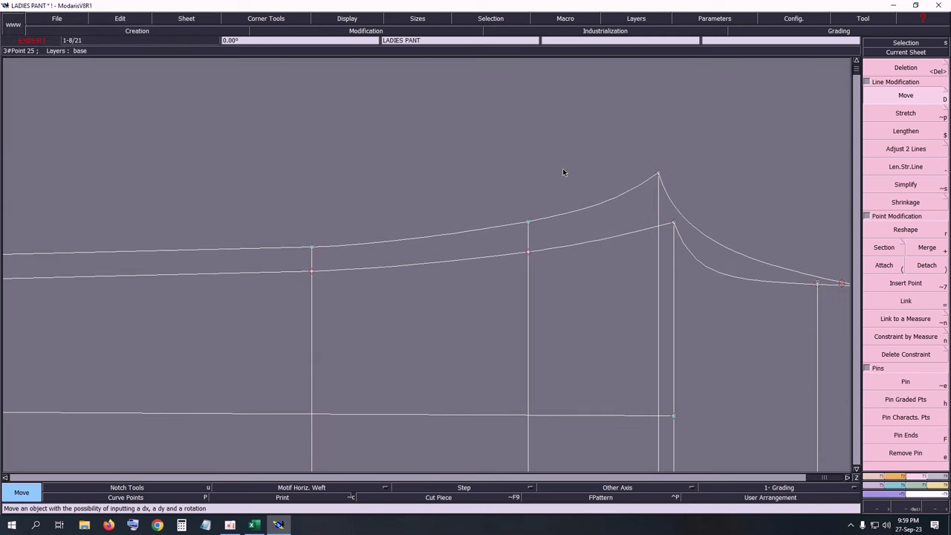
key("Home")
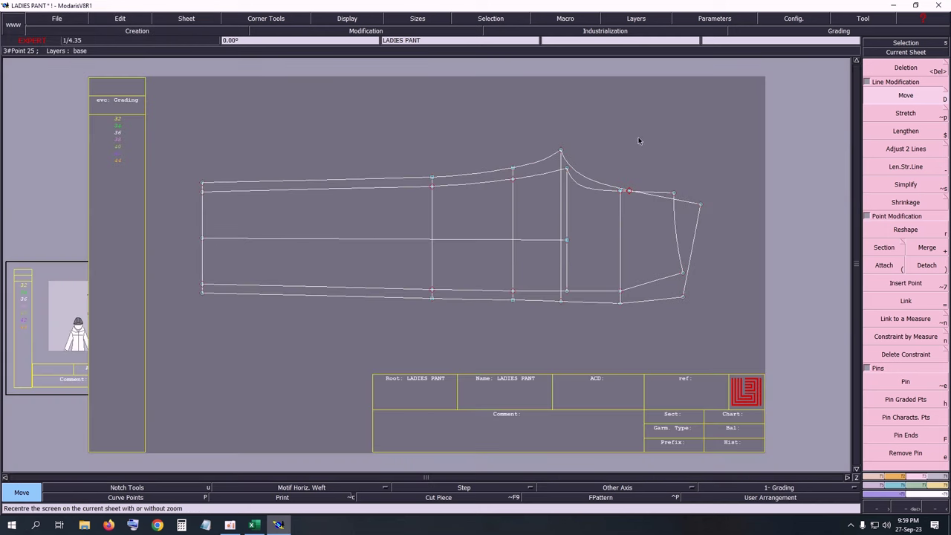
Step: Show the curve handles and reshape the back inseam's tangents between the thigh point and the crotch point
key("z")
left_click_drag(228, 112, 651, 219)
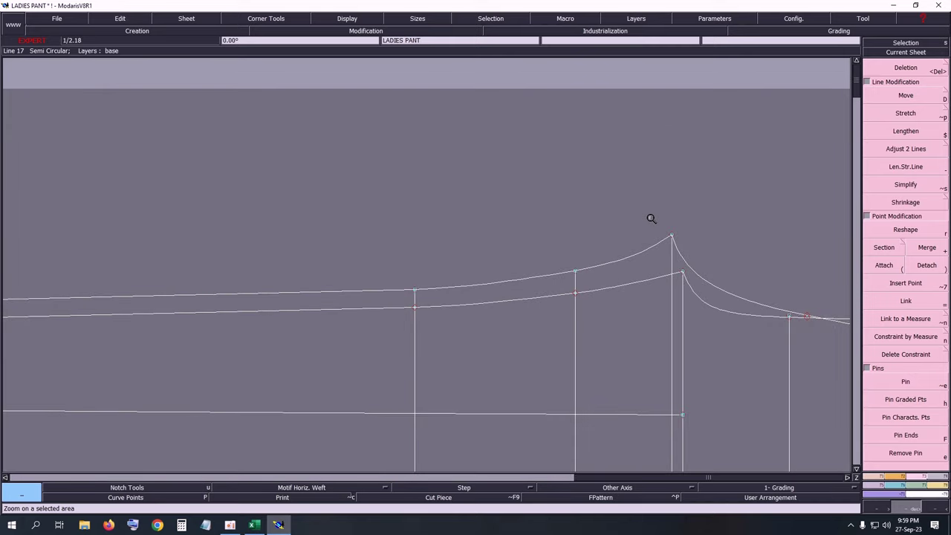
left_click(360, 20)
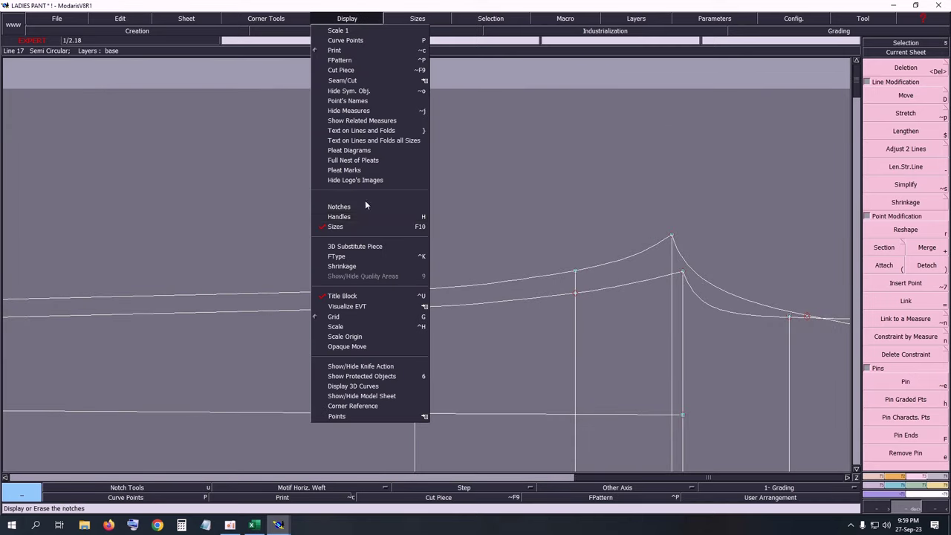
left_click(365, 214)
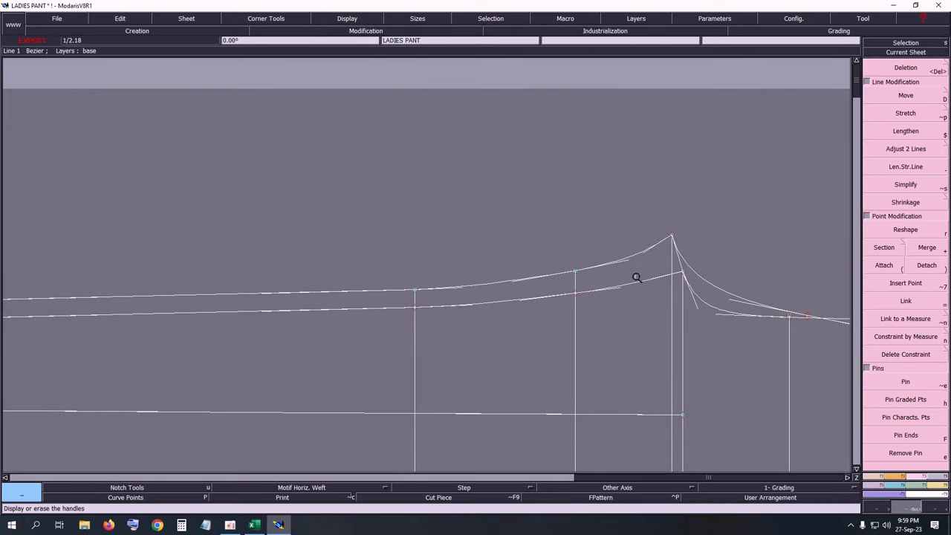
key("s")
key("r")
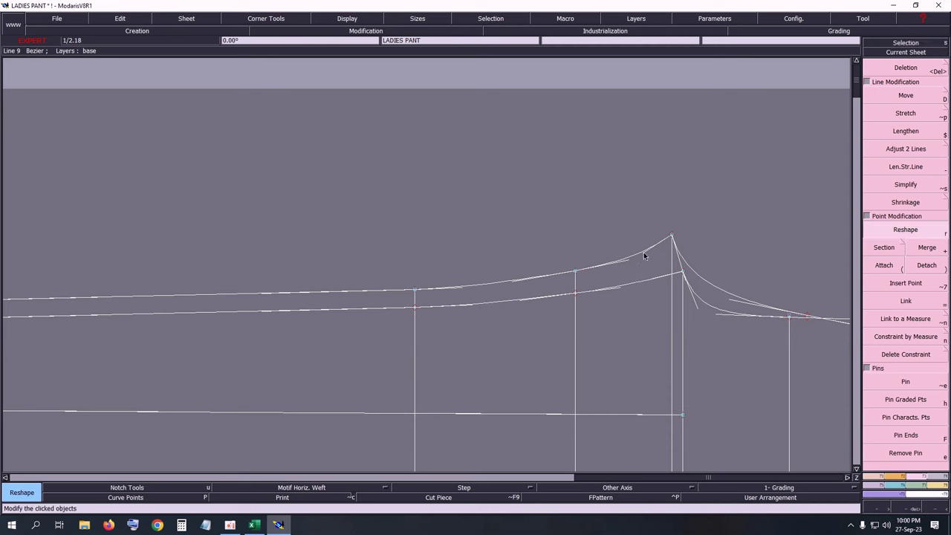
left_click(643, 251)
left_click(641, 251)
left_click(622, 261)
left_click_drag(623, 263, 623, 265)
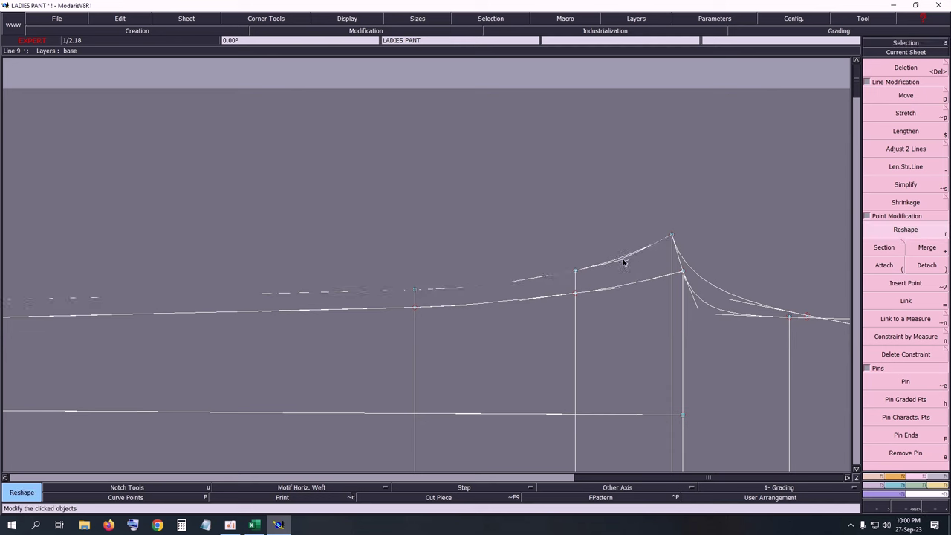
Step: Adjust the back inseam's tangents between the knee and the thigh point, balancing both sides of the thigh point for a smooth curve
left_click_drag(515, 281, 515, 279)
left_click(460, 288)
left_click(495, 285)
left_click(526, 276)
left_click_drag(526, 280, 523, 278)
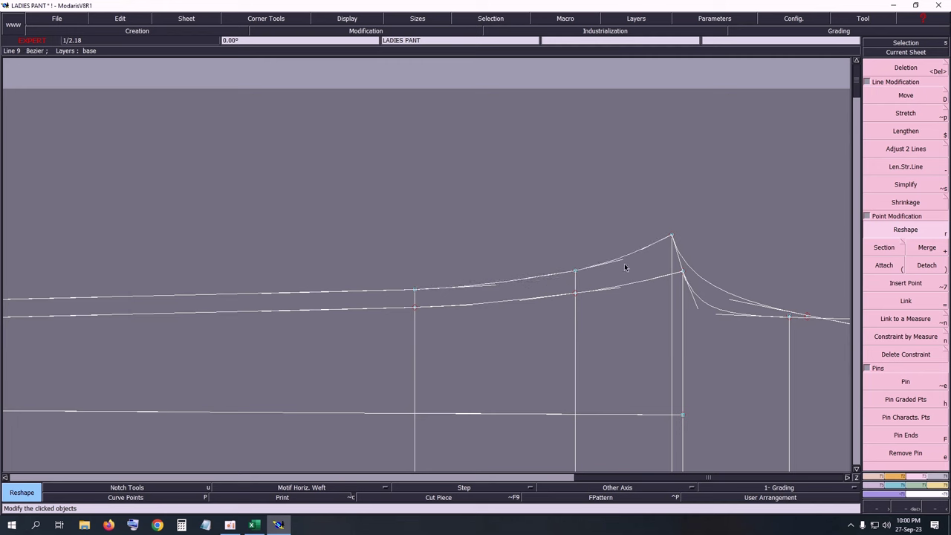
mouse_move(618, 264)
left_mouse_down()
mouse_move(627, 263)
mouse_move(618, 262)
left_mouse_up()
left_click_drag(488, 285, 499, 283)
Step: Hide the curve handles on the whole pant sheet
key("Home")
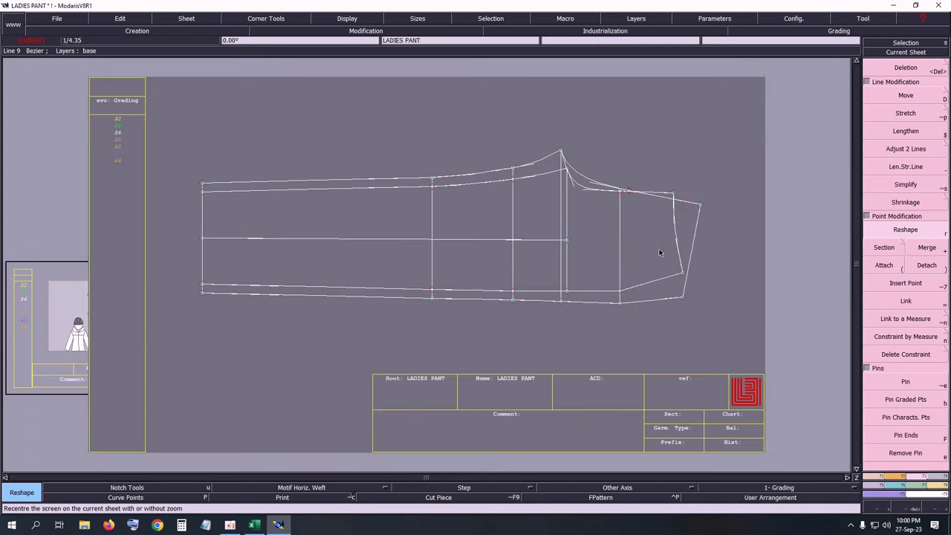
left_click(365, 20)
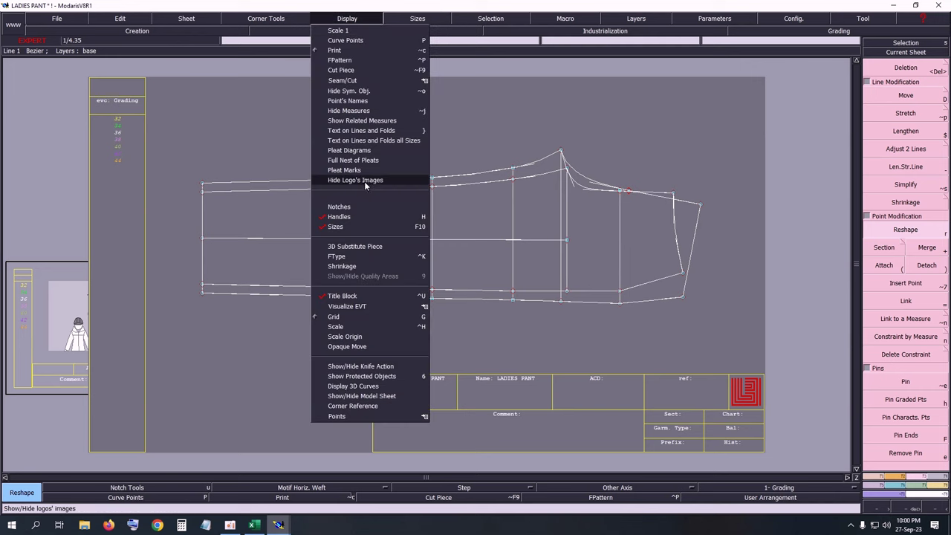
left_click(341, 217)
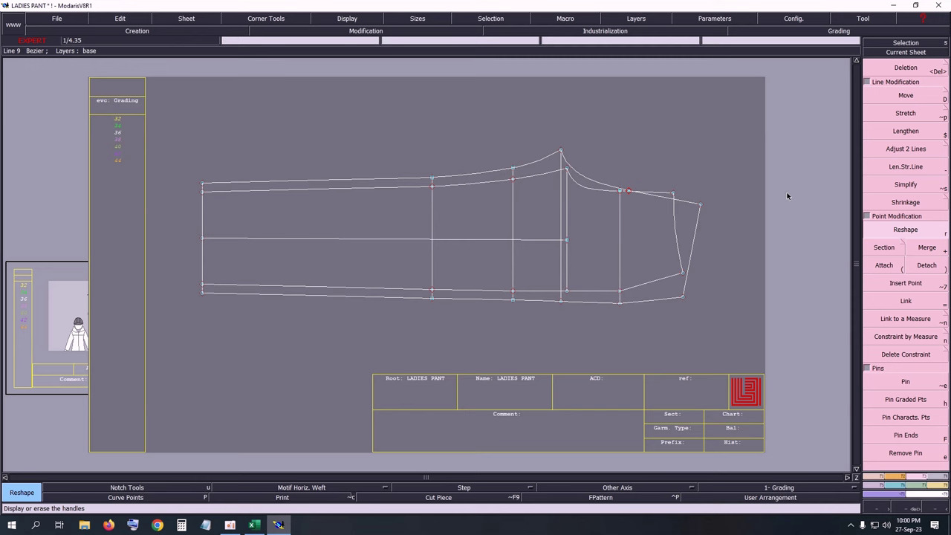
Step: Display the curve handles again and bend the back side seam into a smooth outward curve between hip and waist
key("Return")
left_click_drag(327, 135, 783, 359)
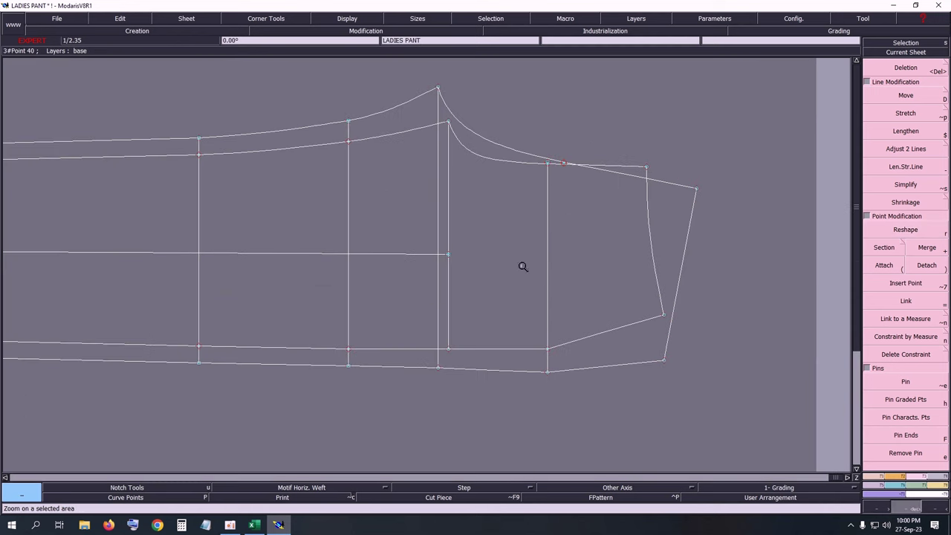
left_click(360, 21)
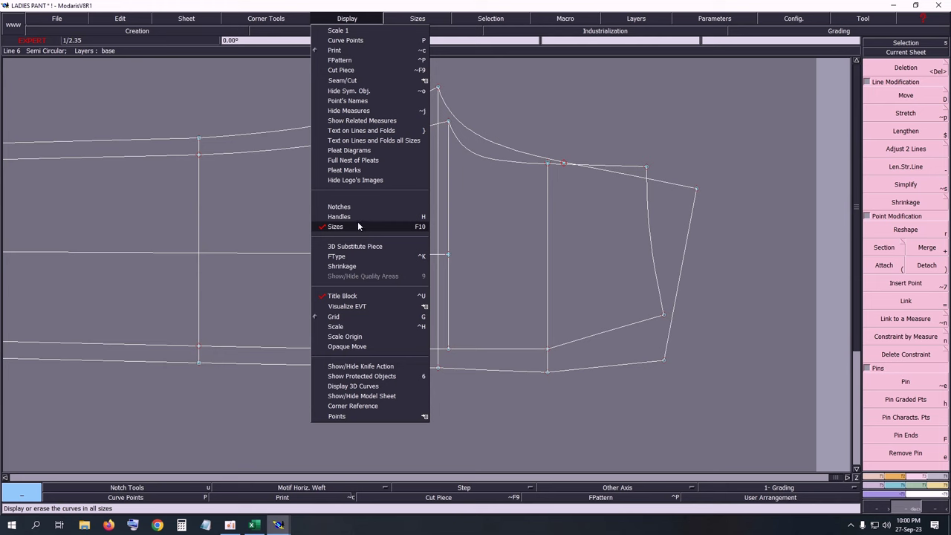
left_click(357, 224)
key("Escape")
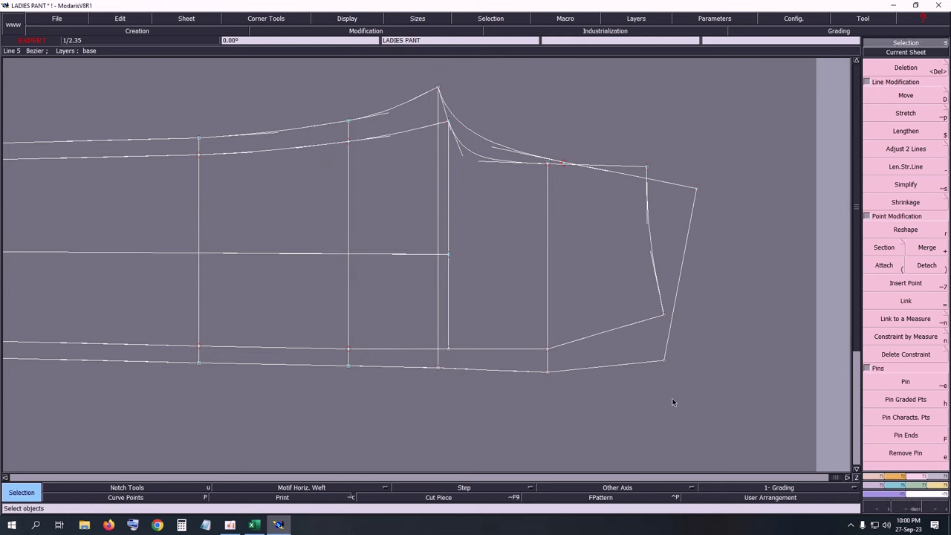
key("r")
left_click(589, 372)
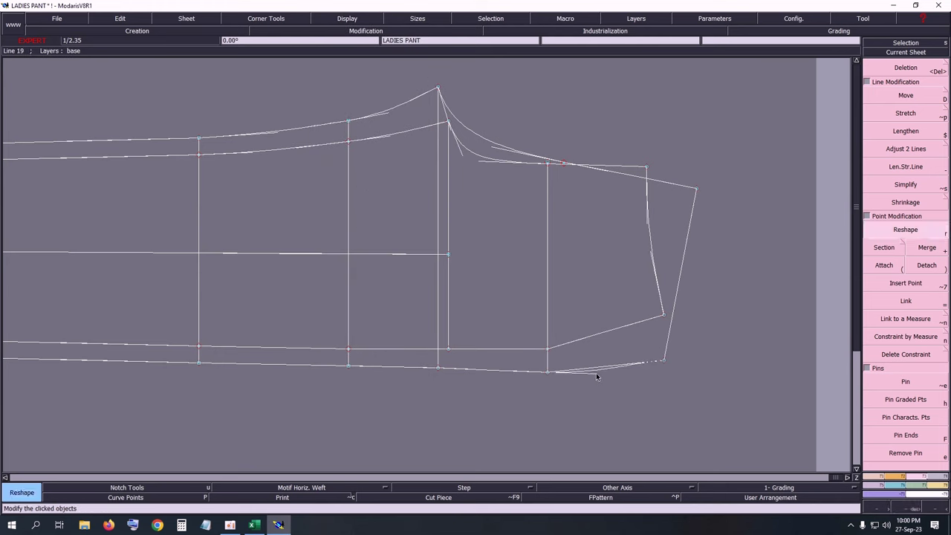
left_click(599, 374)
left_click(637, 364)
left_click(628, 368)
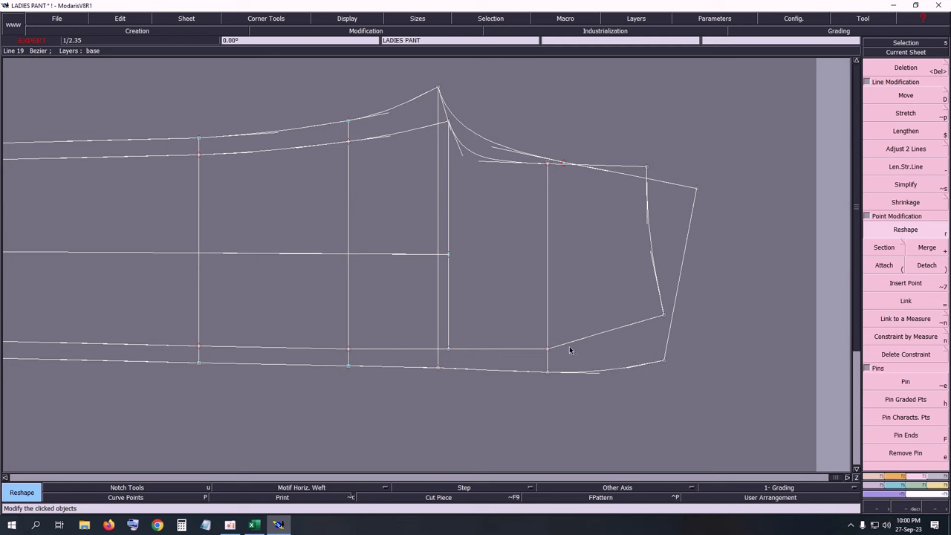
Step: Shape the front side seam into a smooth curve between hip and waist, and touch up the back side seam's hip tangent
left_click(570, 342)
left_click(594, 347)
left_click(626, 327)
left_click(621, 337)
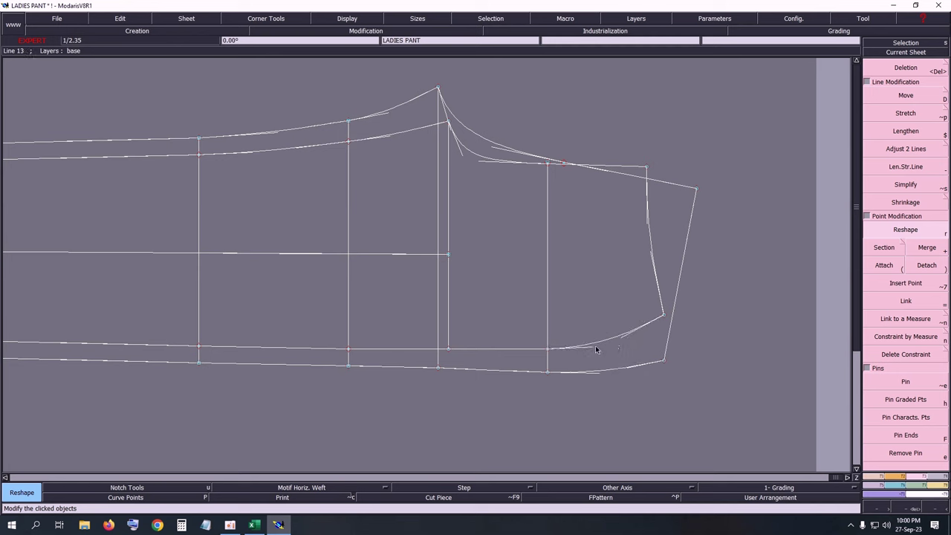
left_click(602, 346)
left_click(621, 338)
left_click(630, 336)
left_click(582, 348)
left_click(592, 350)
left_click(590, 350)
left_click(584, 349)
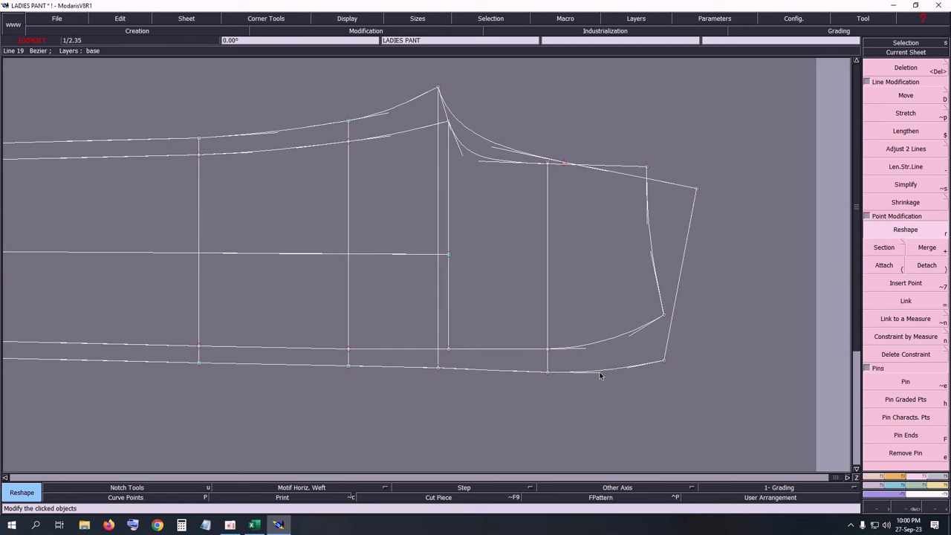
left_click(601, 375)
Step: Hide the curve handles and save the LADIES PANT model, continuing past the anomalies dialog
key("Home")
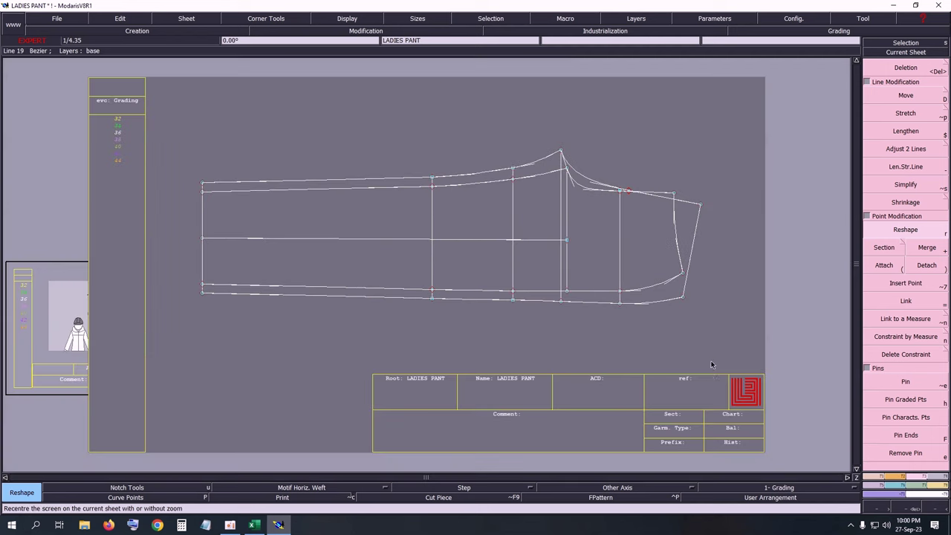
left_click(367, 20)
left_click(345, 220)
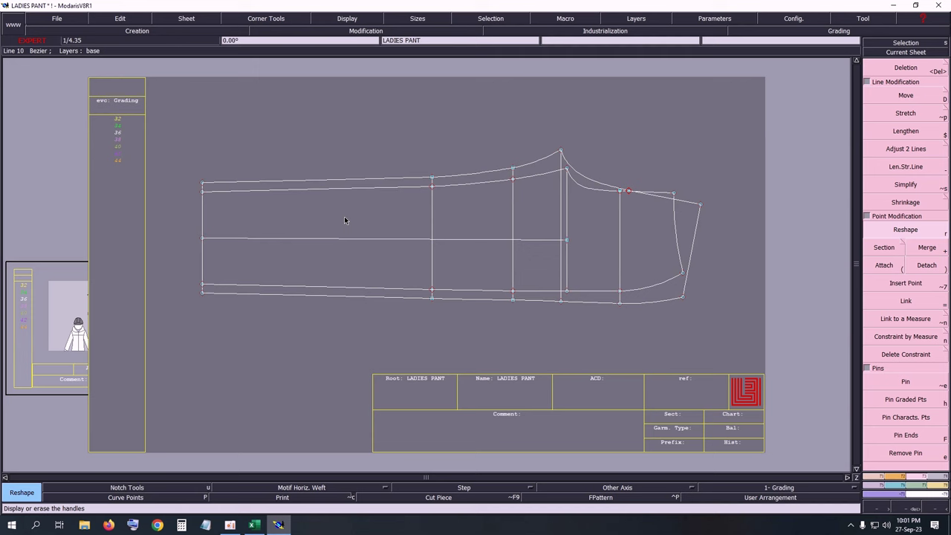
key("ctrl+s")
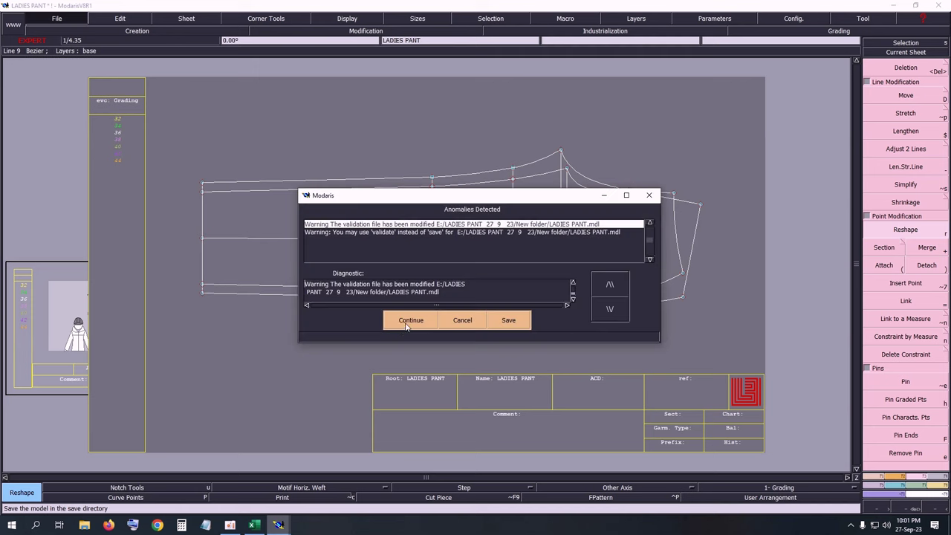
left_click(401, 327)
Step: Copy the pant sheet twice onto new sheets and arrange all sheets on the desk
key("c")
left_click(387, 241)
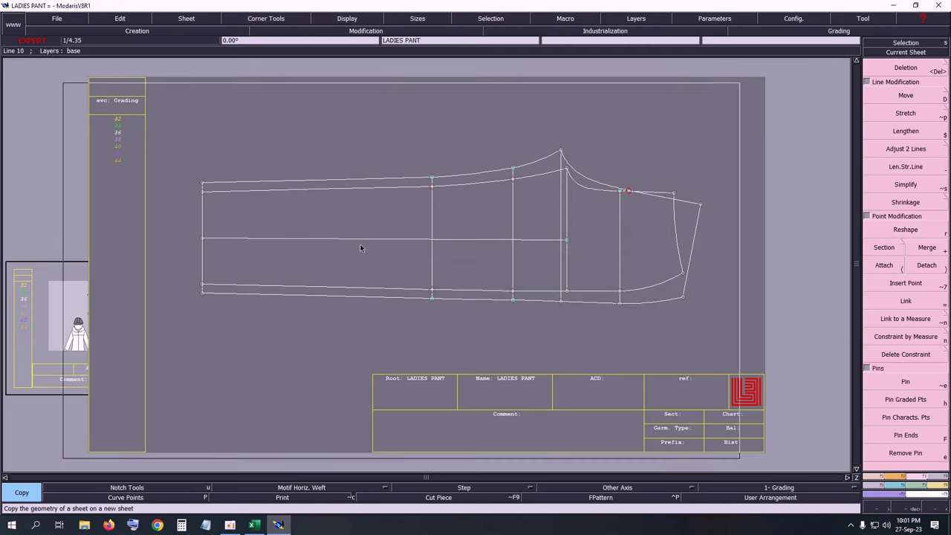
left_click(348, 249)
left_click(450, 215)
left_click(395, 248)
key("j")
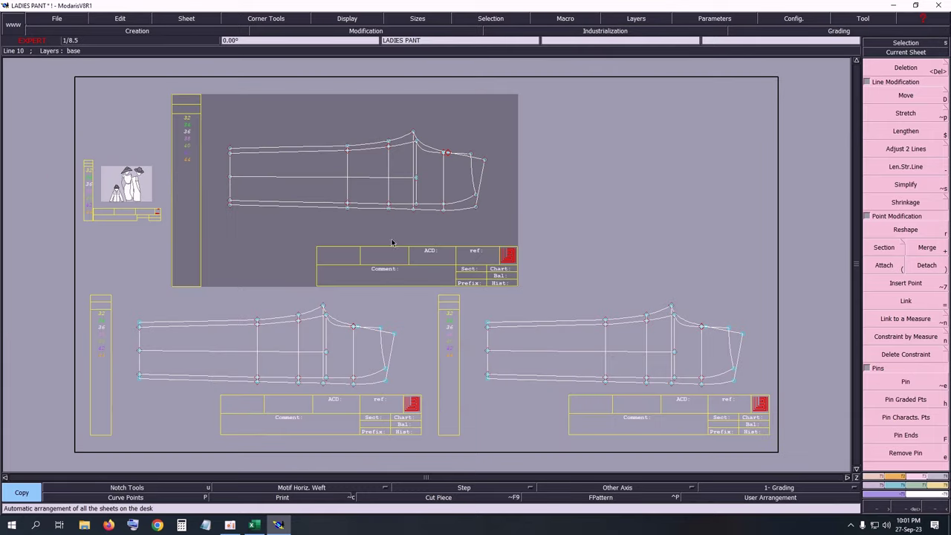
Step: On the LADIES PANT2 sheet, delete the front inseam, crotch line, rise, waistline and side seam so only the back panel remains
left_click(932, 53)
left_click(621, 309)
key("Home")
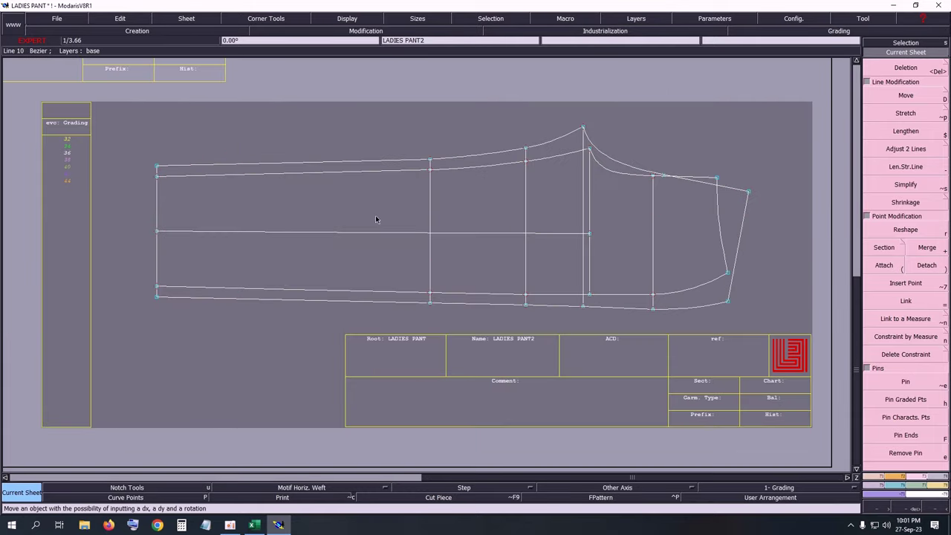
key("Delete")
left_click(357, 174)
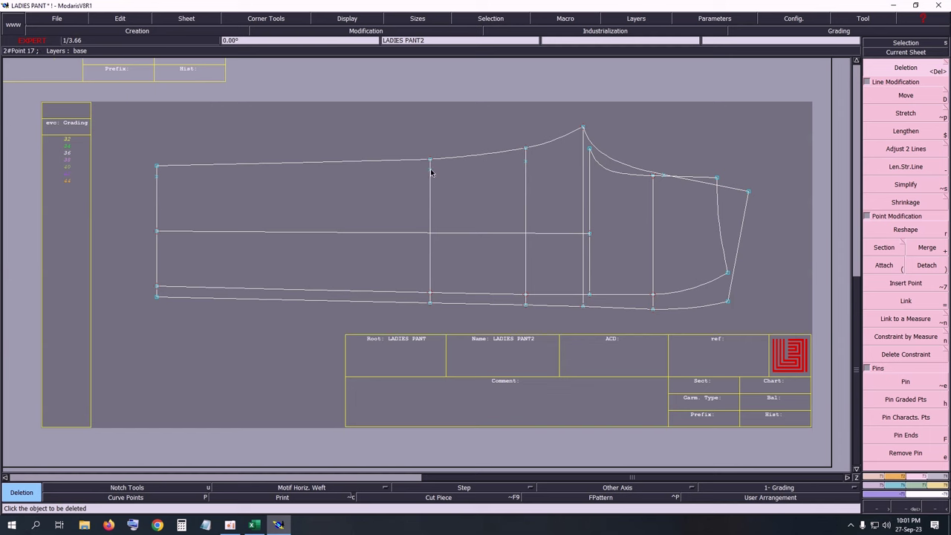
left_click(219, 290)
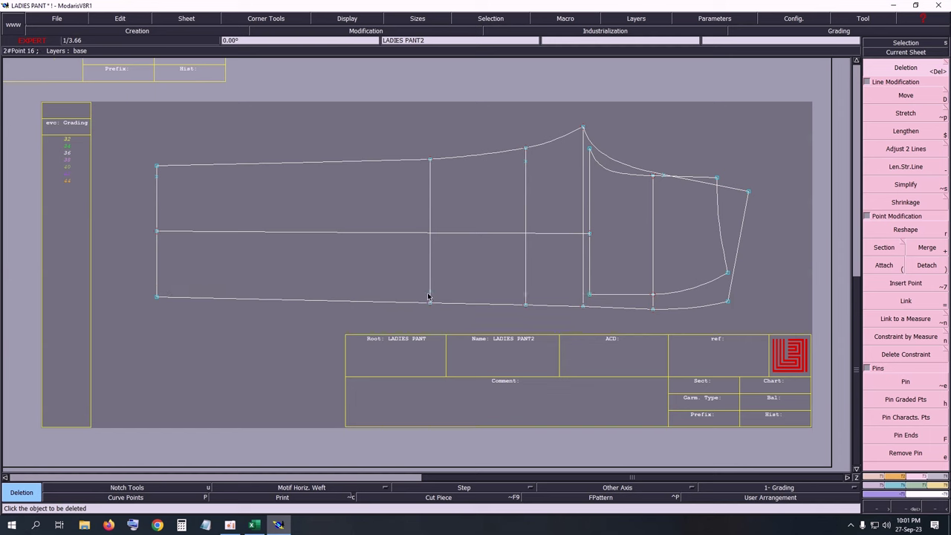
left_click(593, 282)
left_click(601, 171)
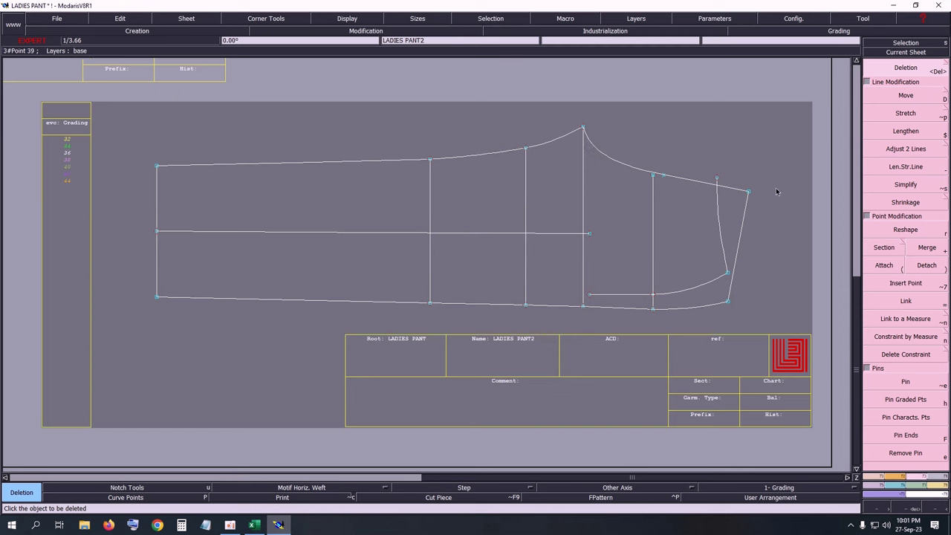
left_click(718, 215)
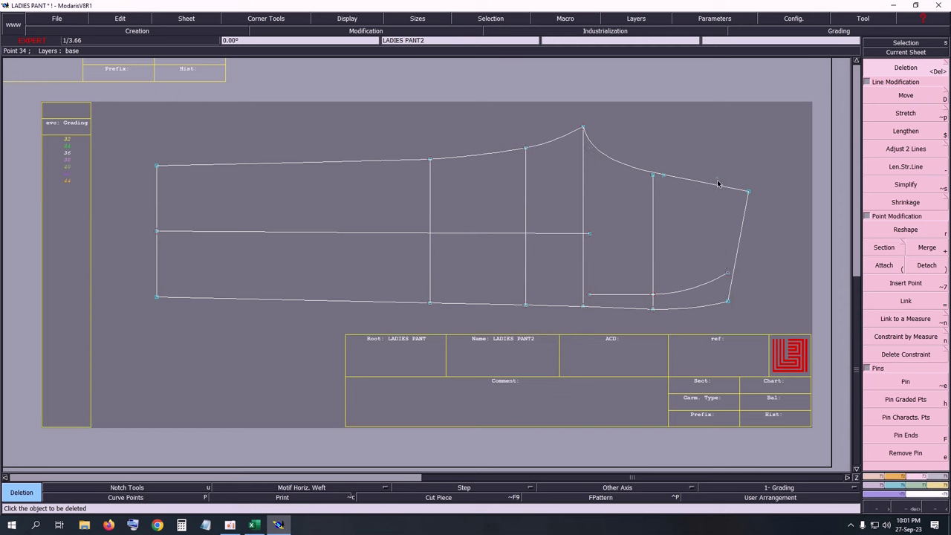
left_click(699, 290)
Step: Delete the leftover front-panel points around the back rise, hip line and waist
key("Return")
left_click_drag(507, 115, 732, 201)
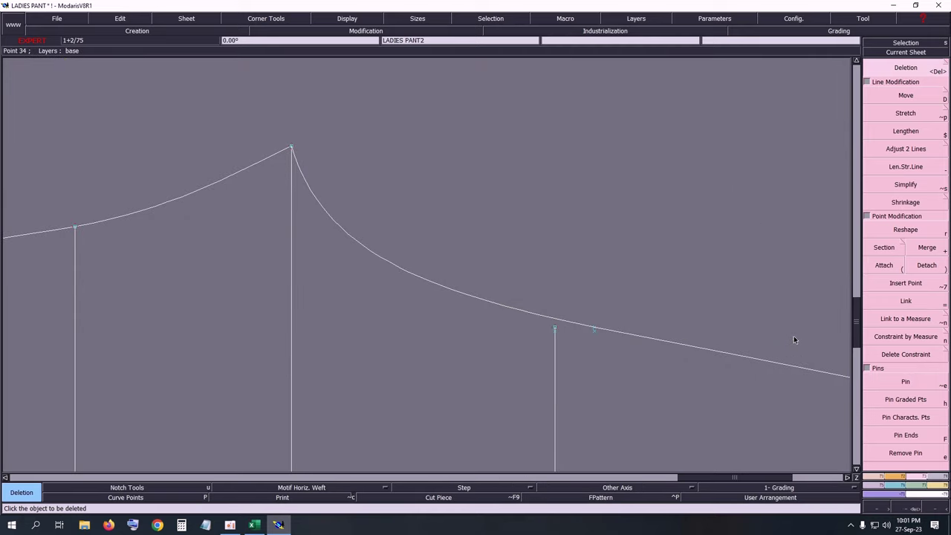
key("Delete")
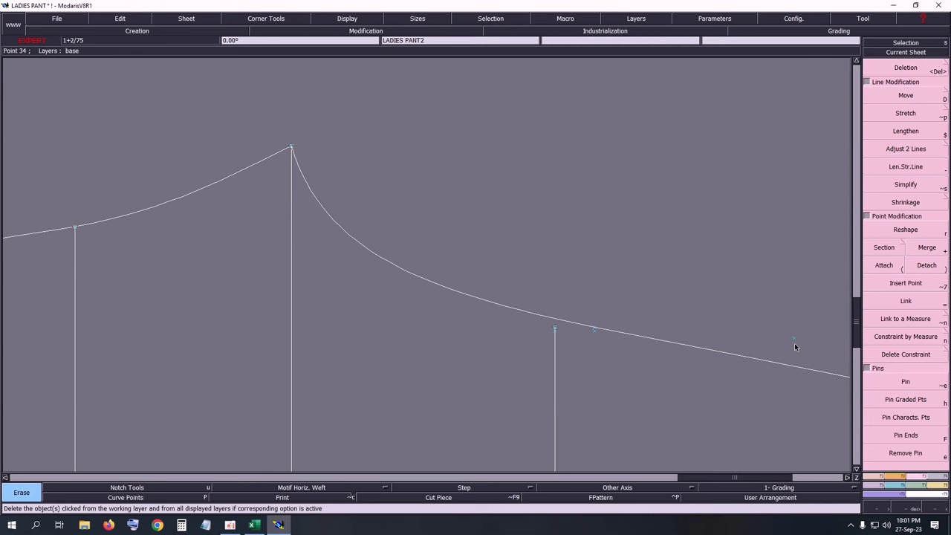
key("Delete")
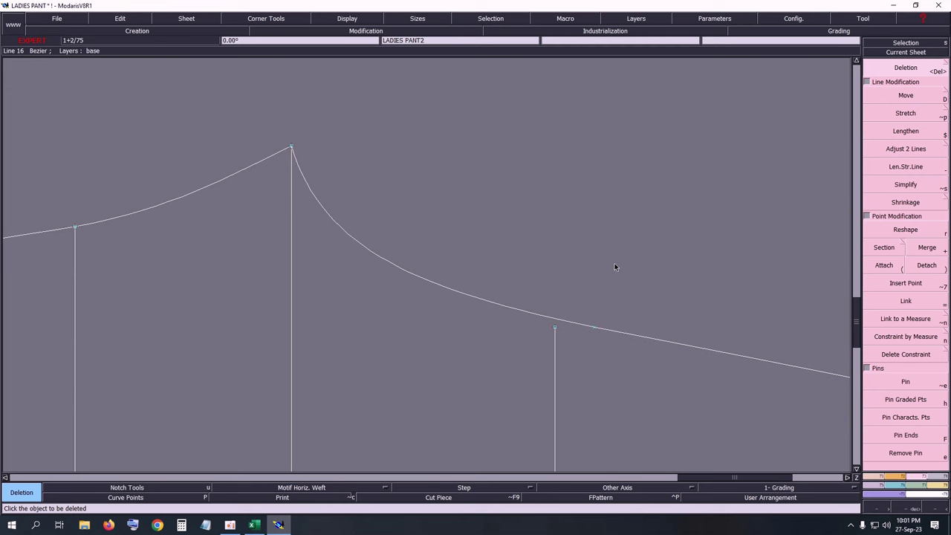
key("Home")
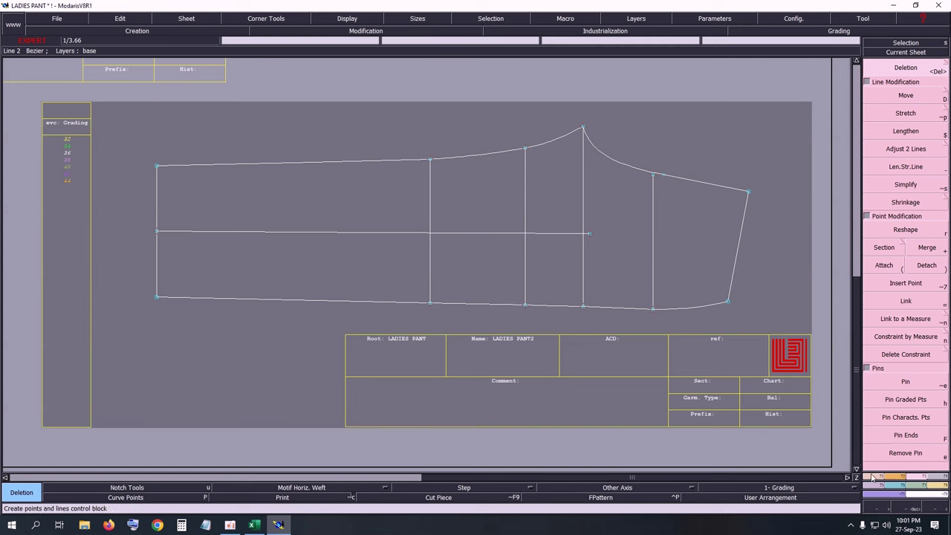
Step: Attach the upper end of the hip line to the hip point on the back rise
left_click(884, 265)
left_click(654, 175)
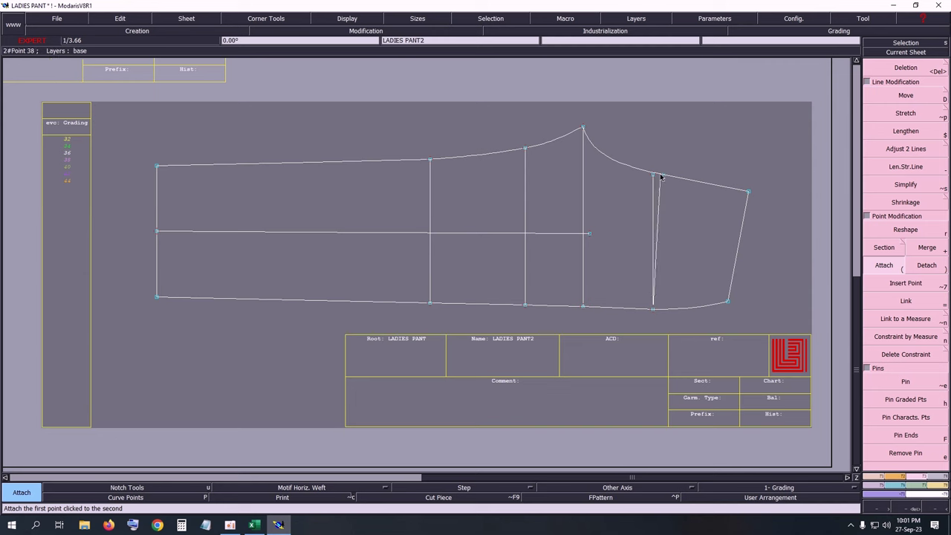
left_click(663, 177)
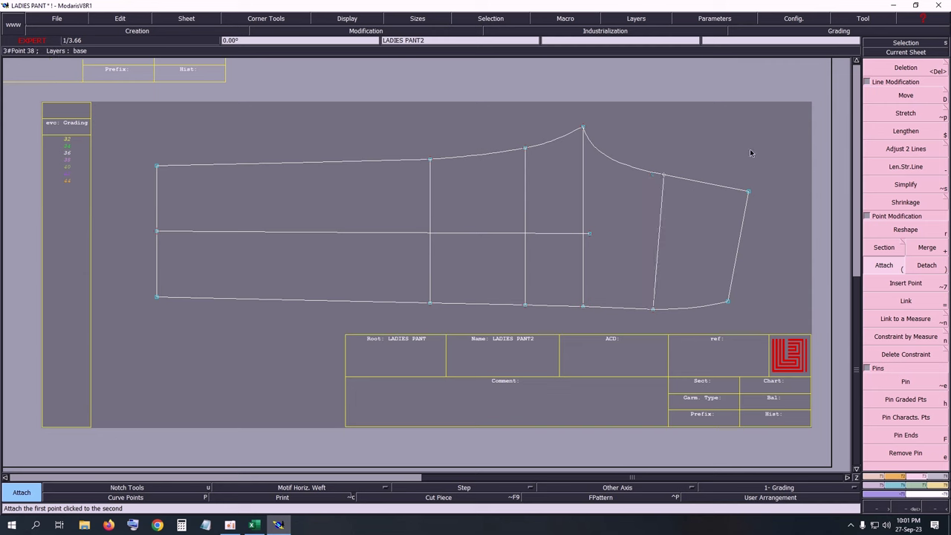
Step: Align the crotch end of the back panel's centre line horizontally with its hem point
left_click(906, 204)
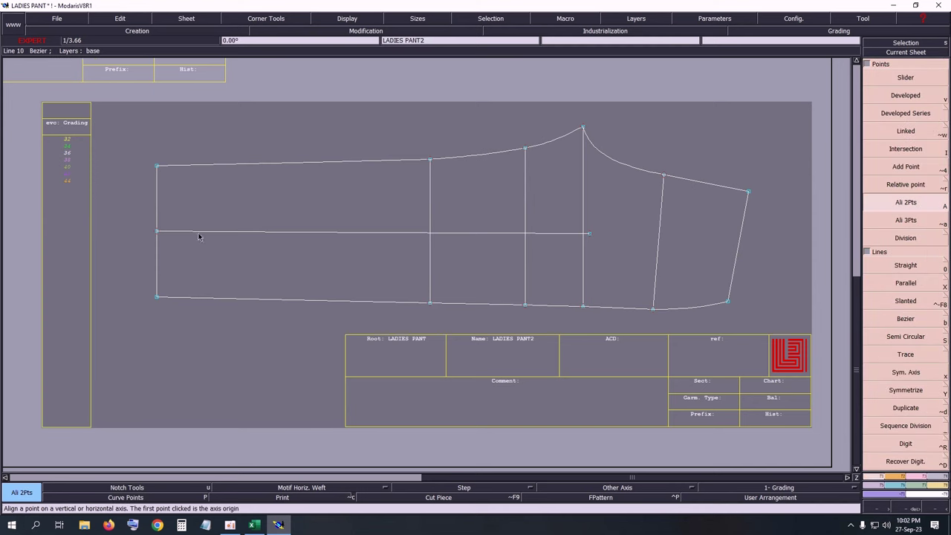
left_click(159, 235)
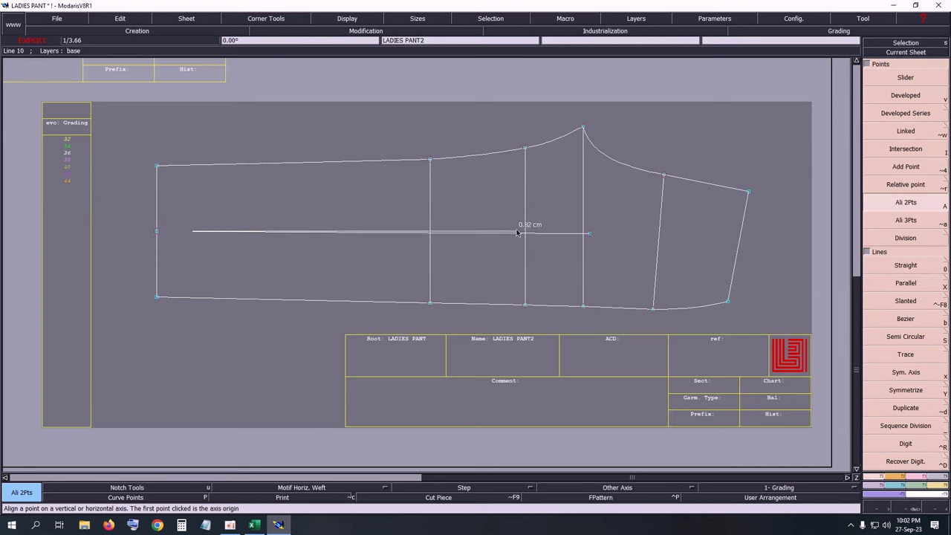
left_click(589, 235)
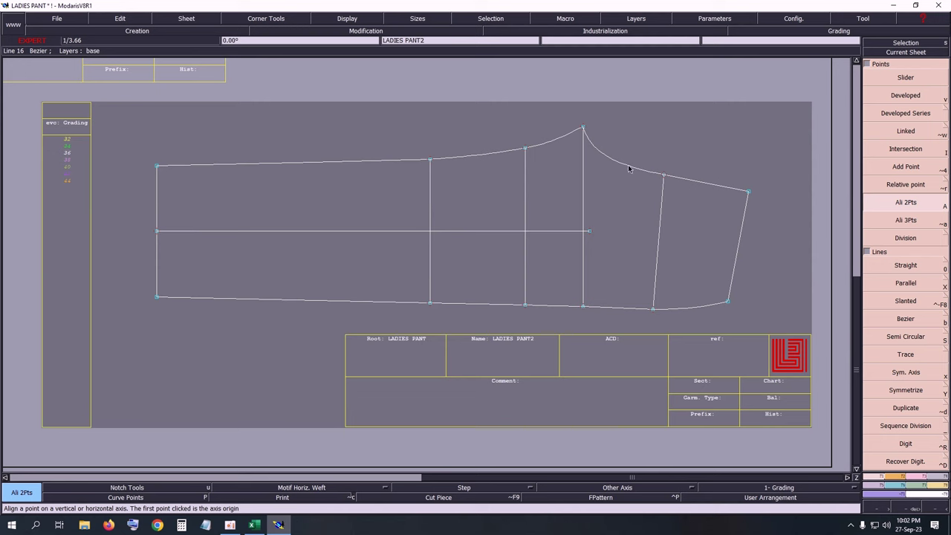
Step: Adjust the back panel's centre line so it ends on the crotch line, and save the model with all sheets arranged
left_click(920, 483)
left_click(906, 148)
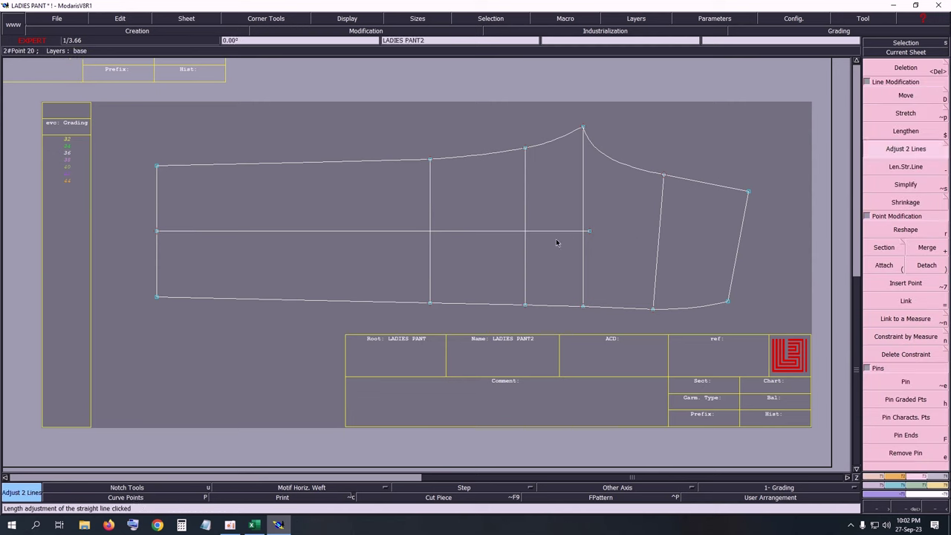
left_click(557, 231)
left_click(584, 220)
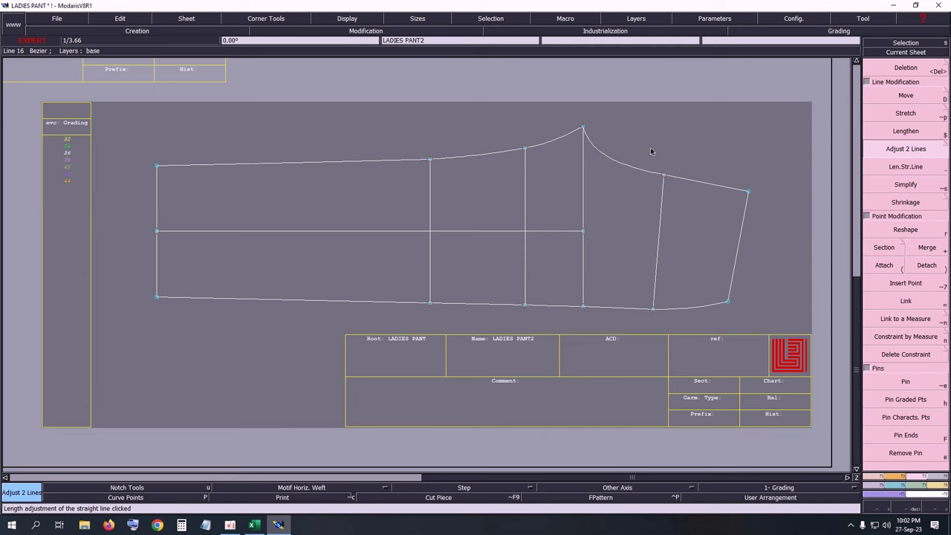
key("j")
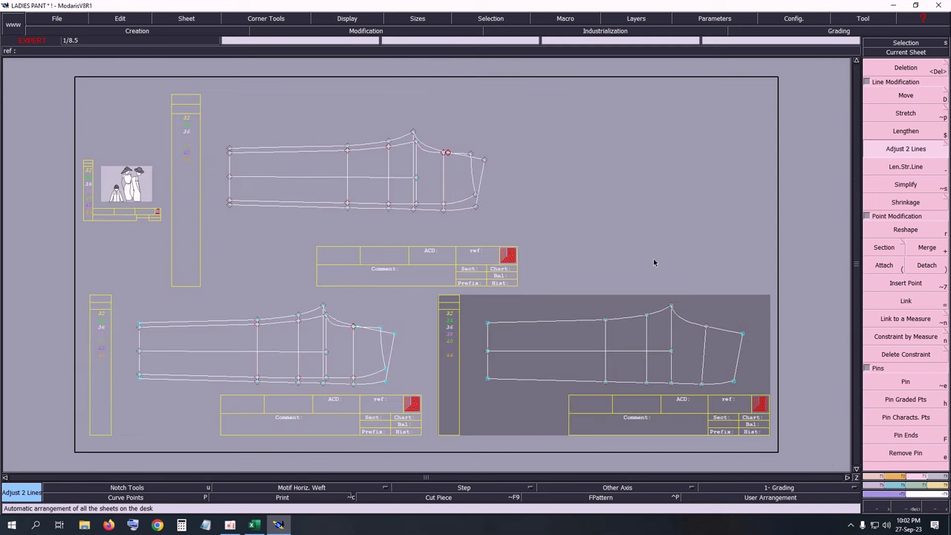
key("ctrl+s")
left_click(413, 321)
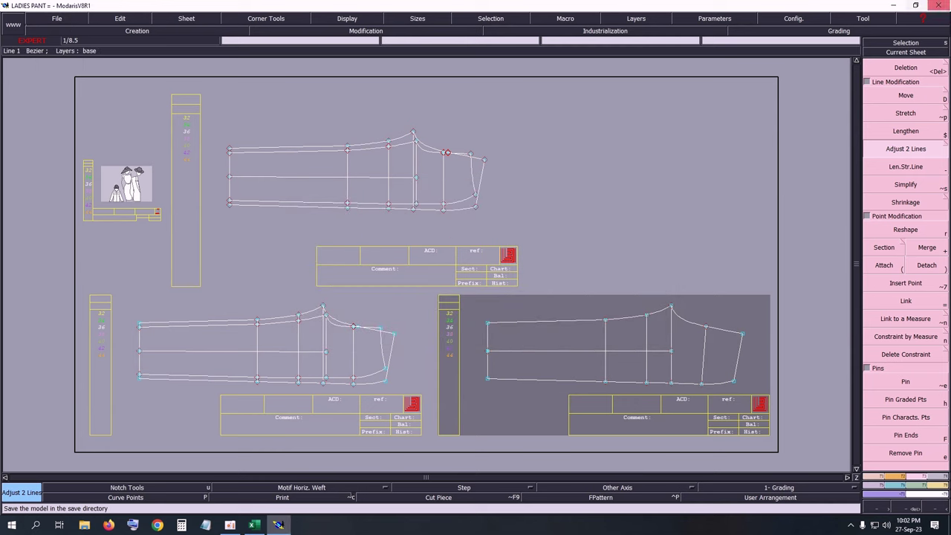
left_click(916, 53)
left_click(257, 331)
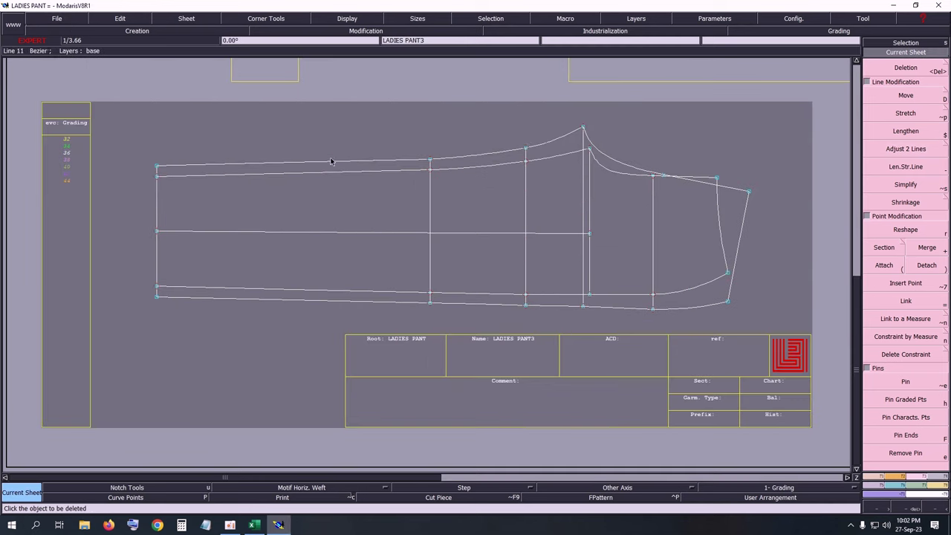
key("Delete")
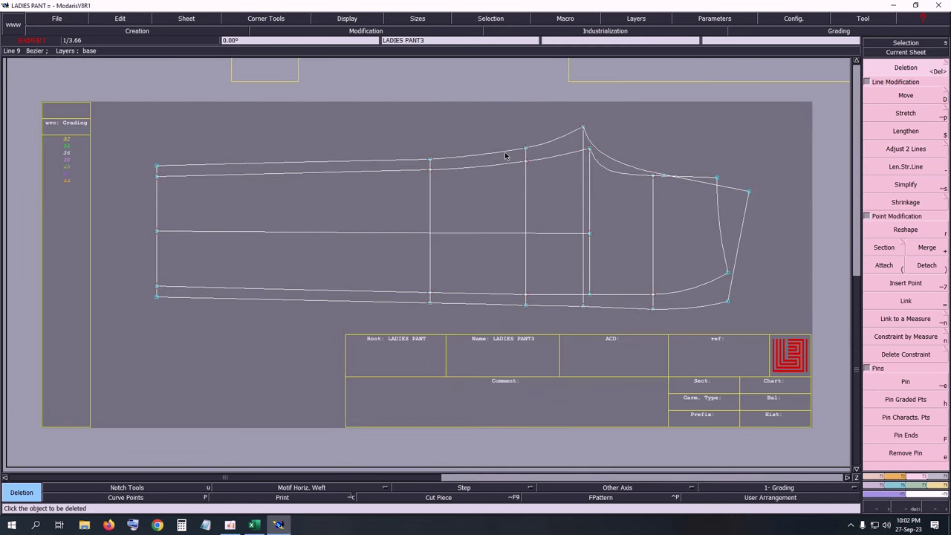
key("F1")
Step: On the LADIES PANT sheet, delete the back inseam, side seam, crotch line, rise and waistline with their leftover points, keeping the front panel
left_click(923, 54)
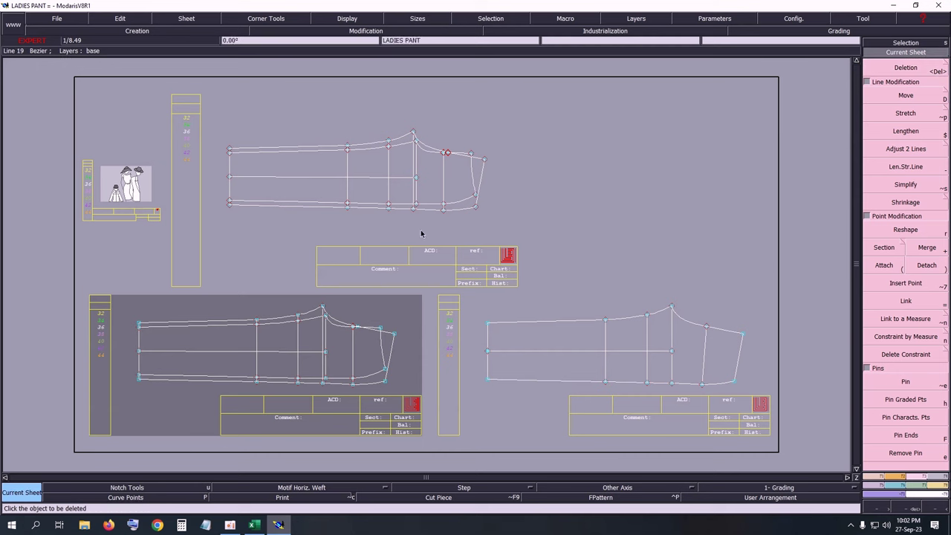
left_click(421, 234)
left_click(530, 168)
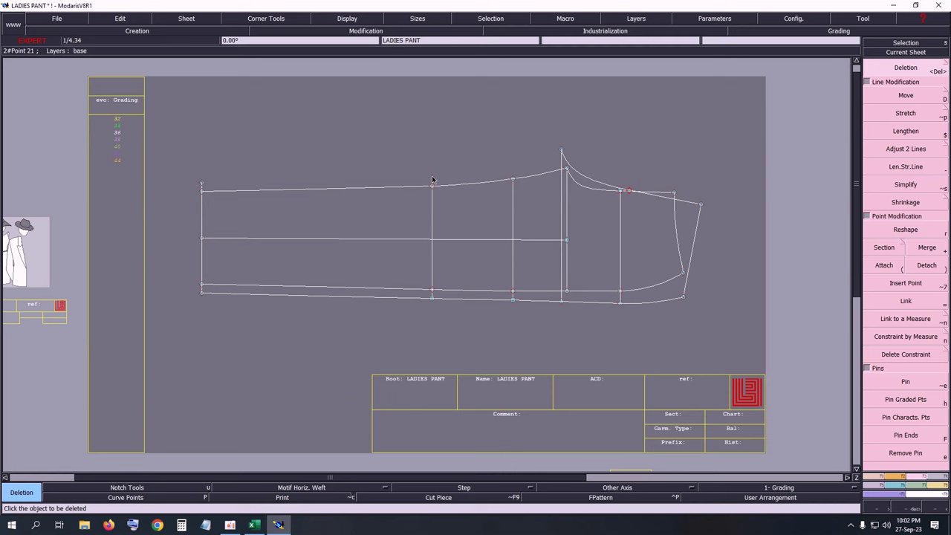
left_click(236, 295)
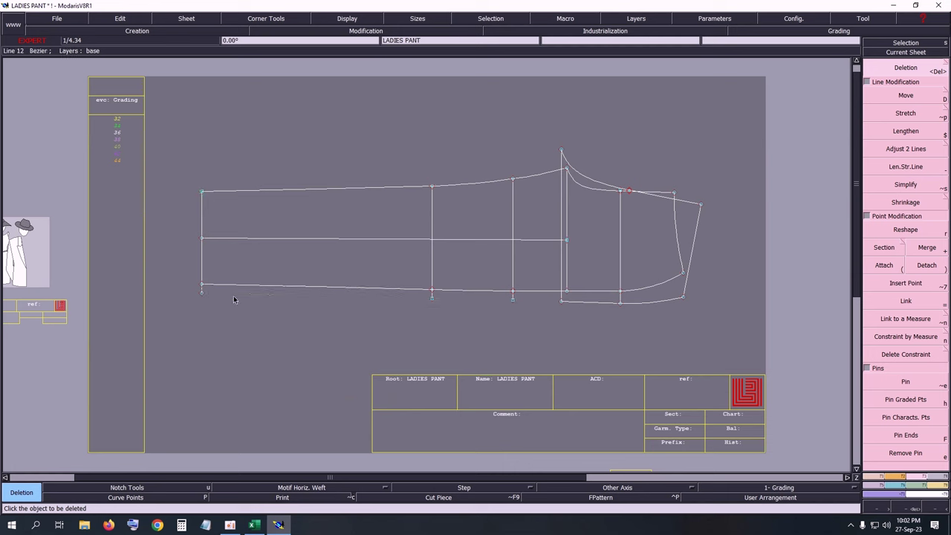
left_click(433, 298)
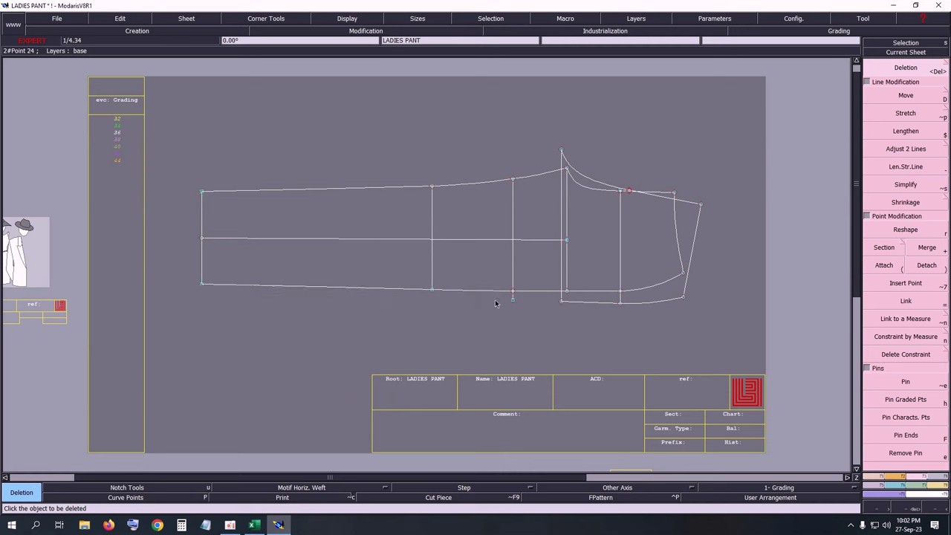
left_click(563, 307)
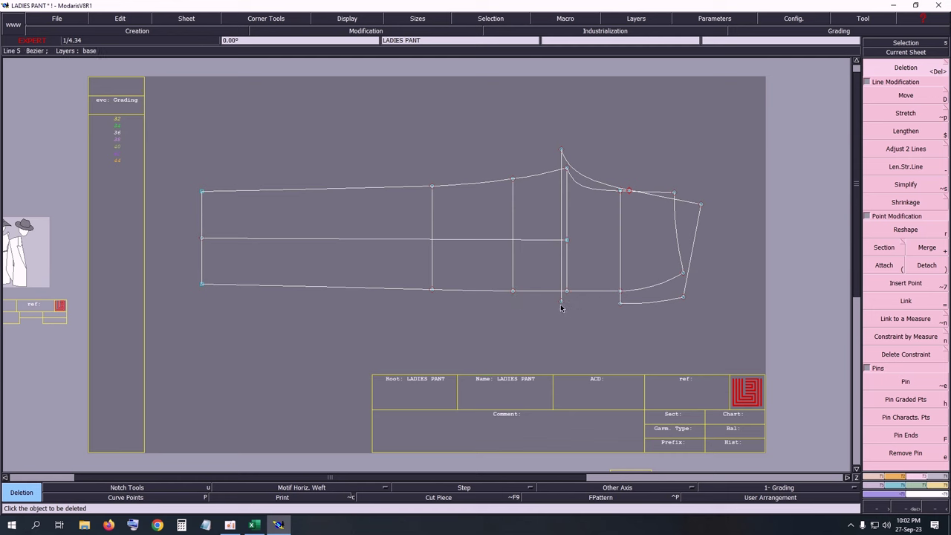
left_click(562, 272)
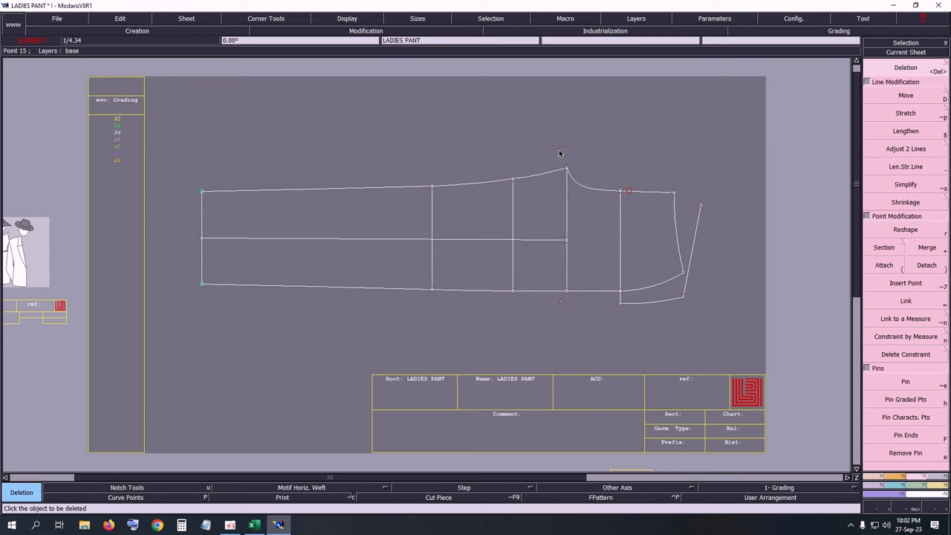
left_click(562, 151)
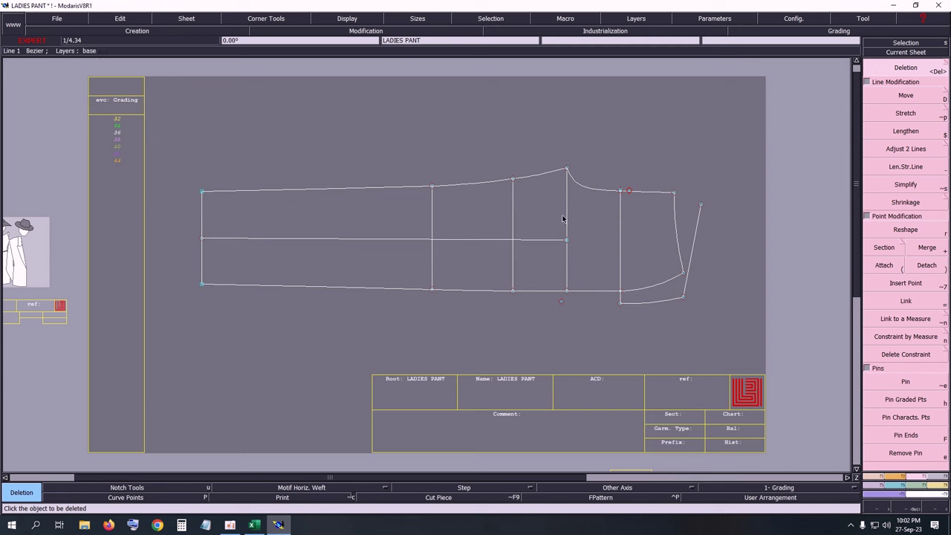
left_click(628, 303)
left_click(695, 239)
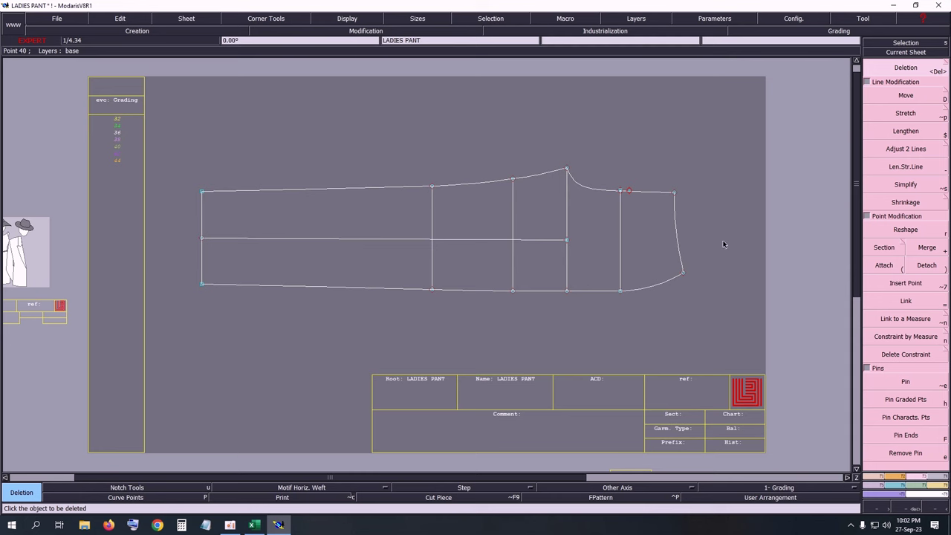
Step: Delete the leftover back-panel points on the front rise near the hip line, and save the model with all sheets arranged
key("Return")
left_click_drag(534, 148, 700, 228)
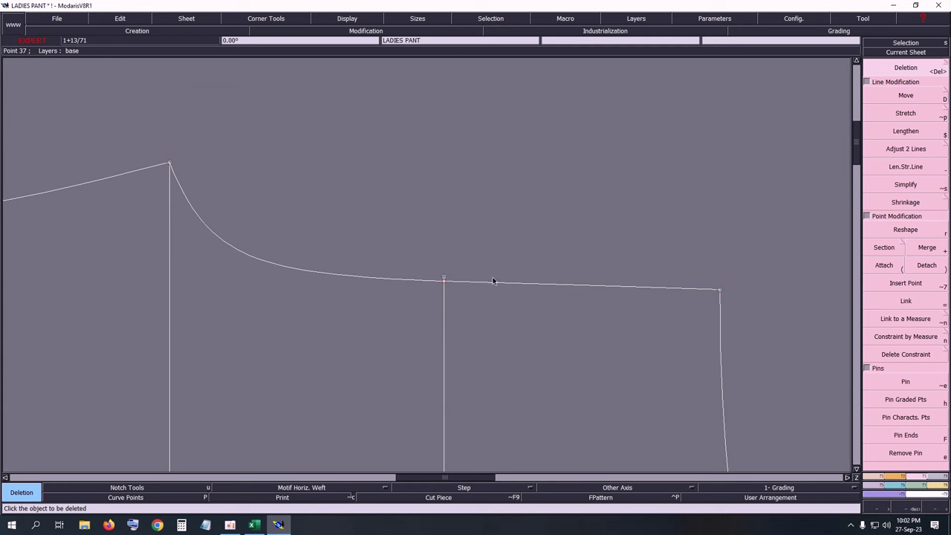
middle_click(512, 236)
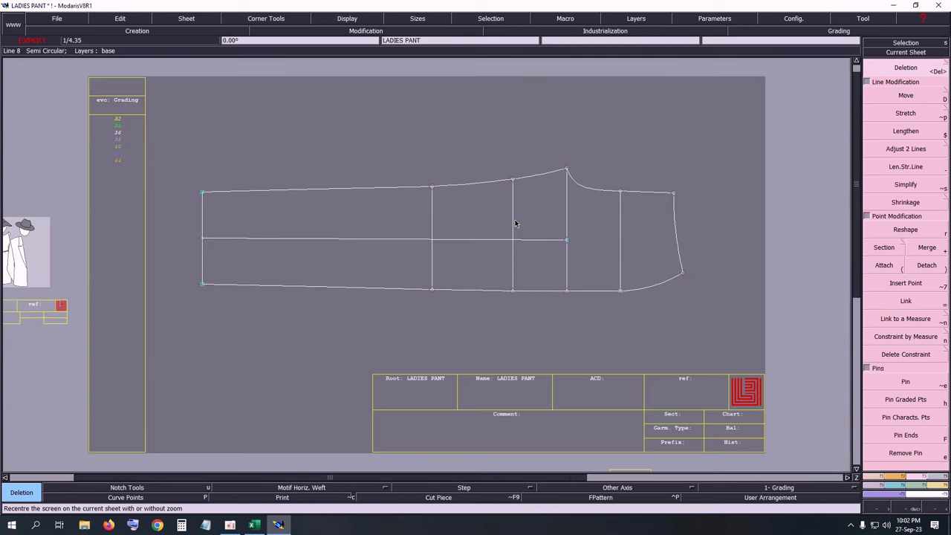
key("j")
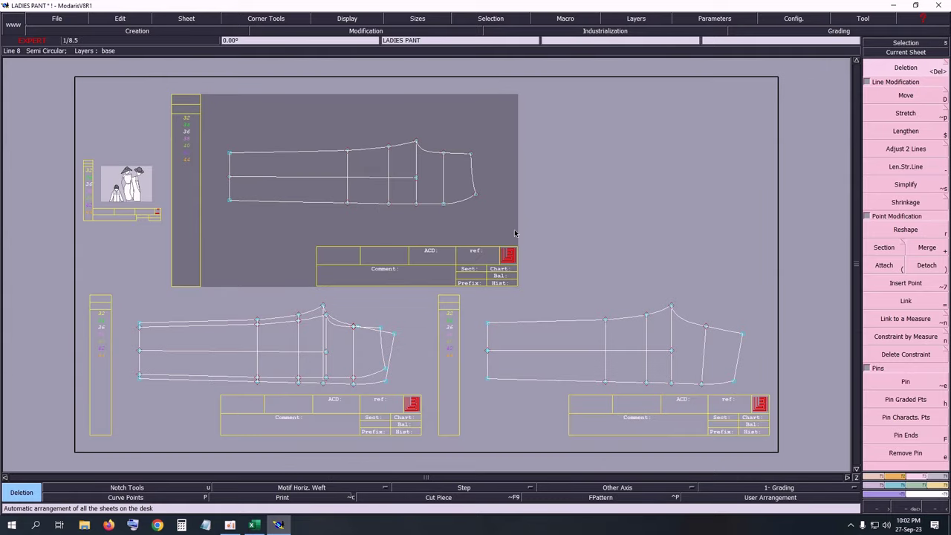
key("ctrl+s")
Step: Mirror the front-panel sheet with X symmetry so its rise faces the back panel
left_click(403, 326)
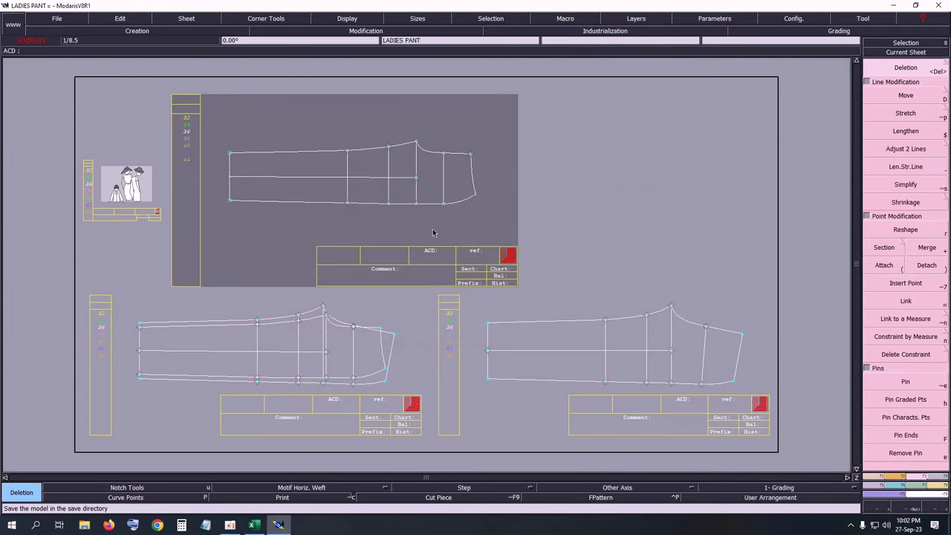
left_click(905, 479)
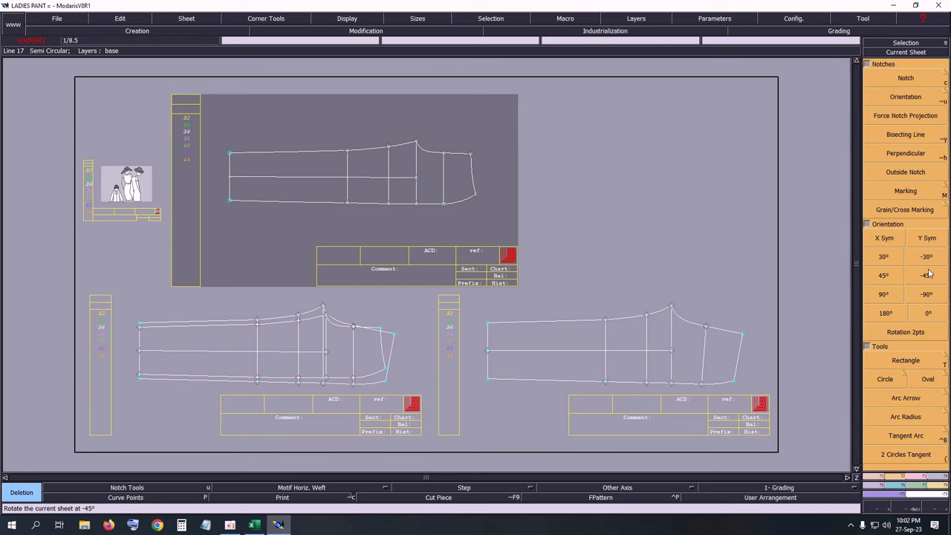
left_click(881, 236)
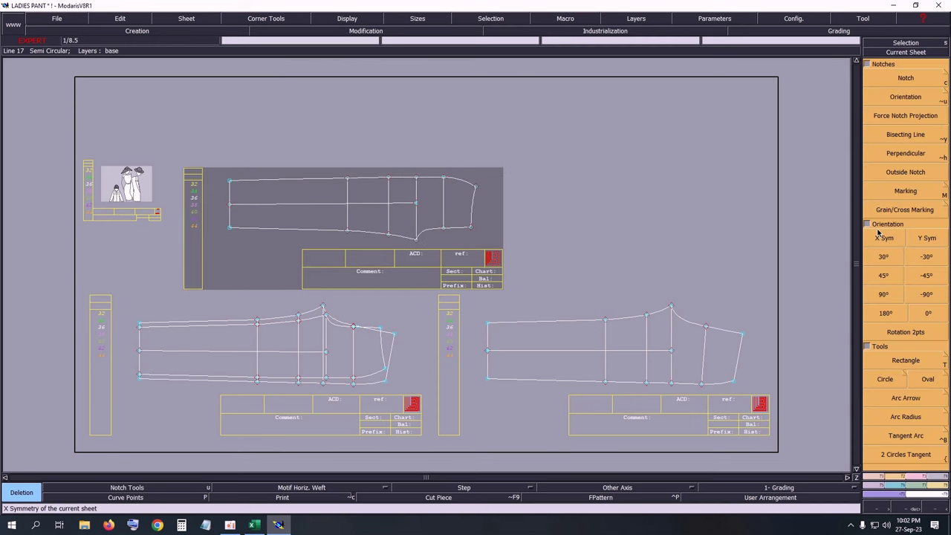
Step: Marry the front panel onto the LADIES PANT2 back panel, joining them at their crotch points
key("m")
left_click(417, 241)
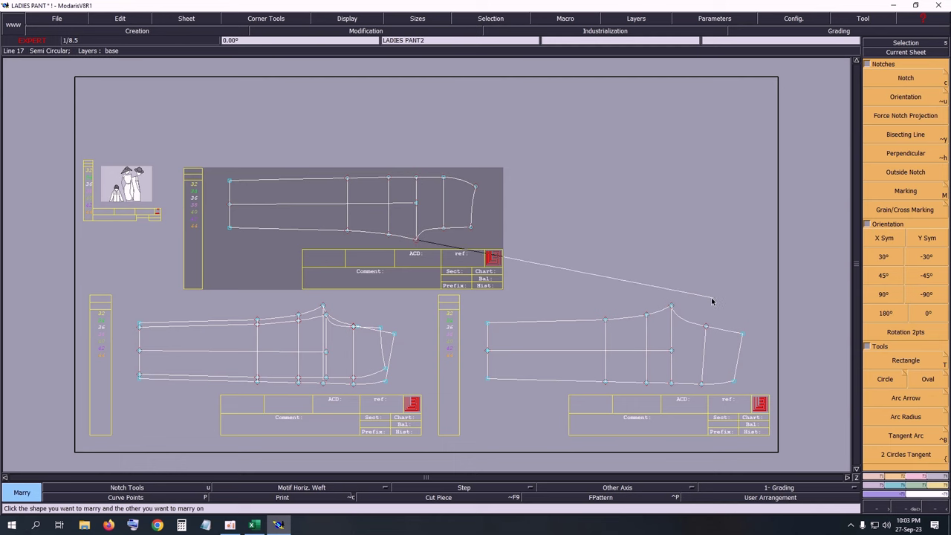
left_click(671, 307)
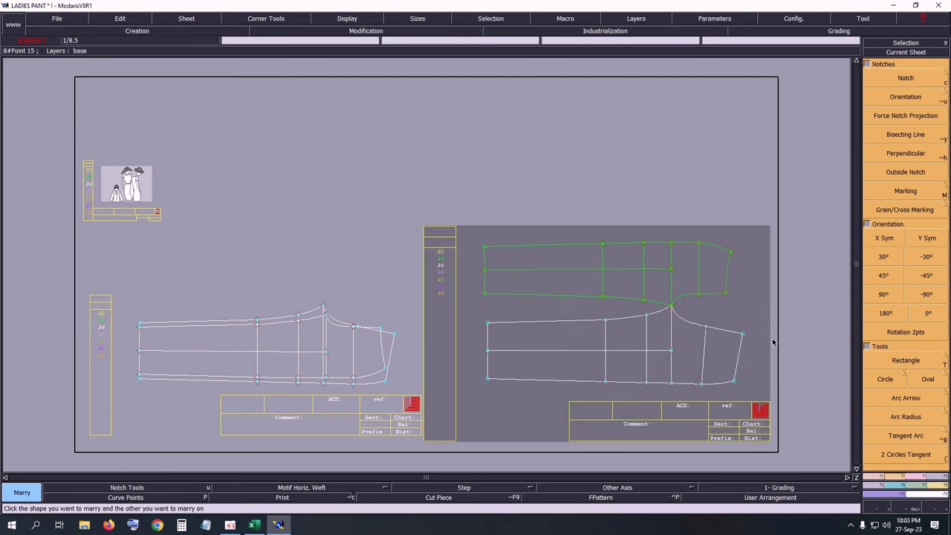
Step: Pivot the married front panel about the crotch point until its inseam meets the upper back inseam
left_click_drag(459, 240, 779, 416)
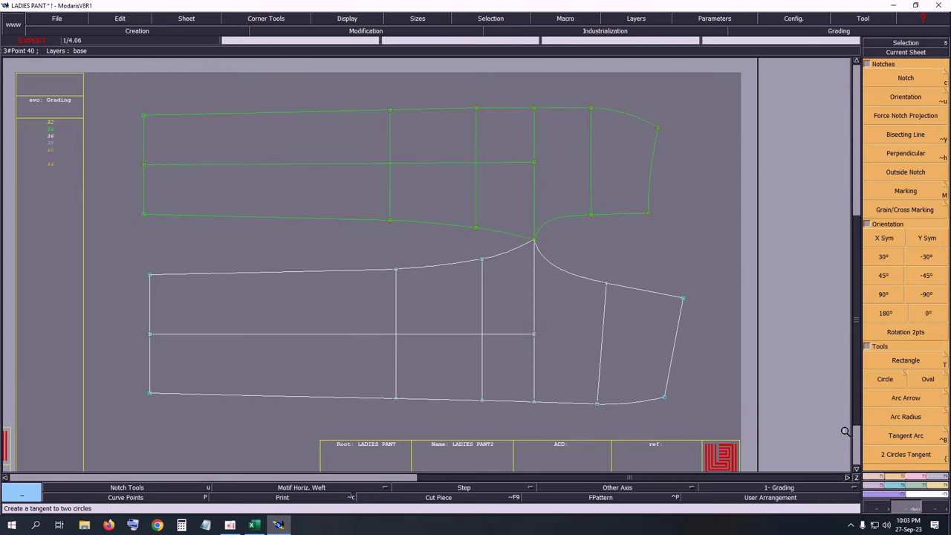
left_click(895, 476)
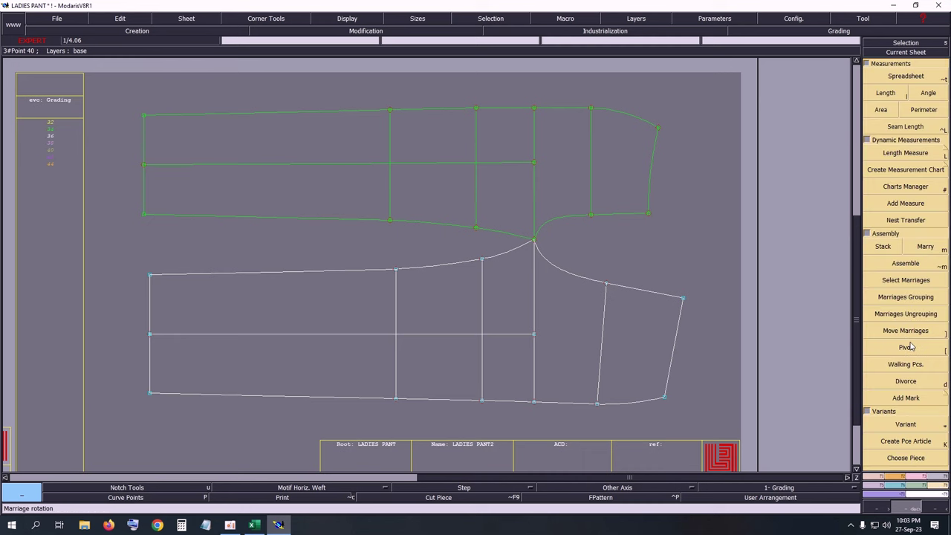
left_click(906, 347)
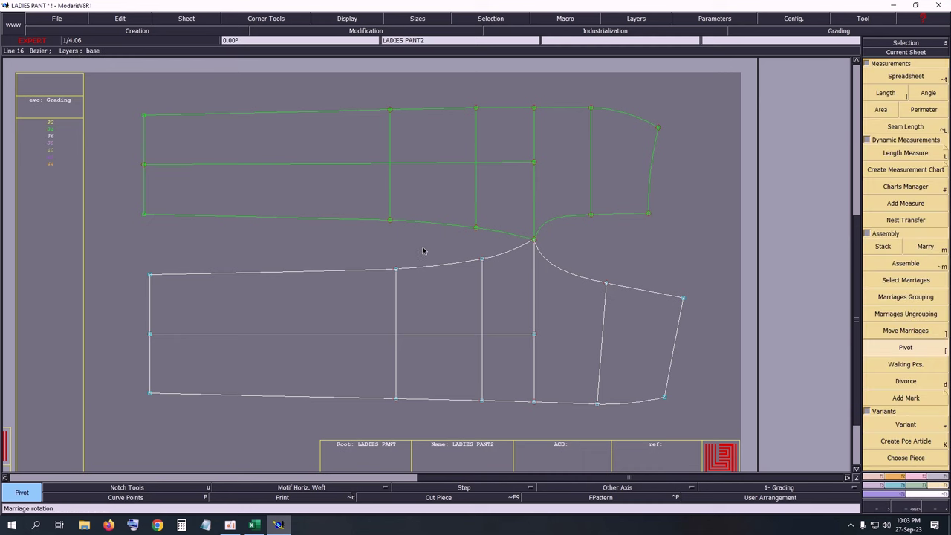
left_click(143, 214)
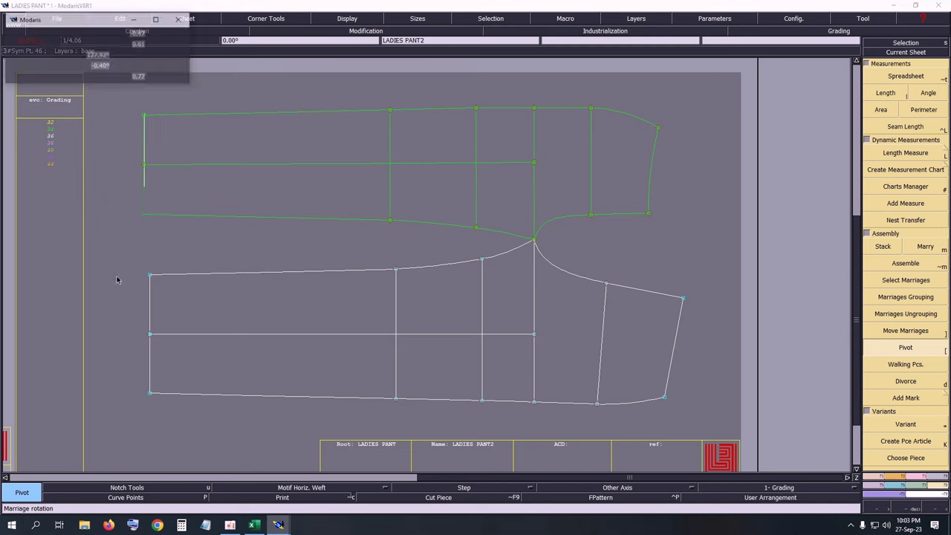
left_click(253, 404)
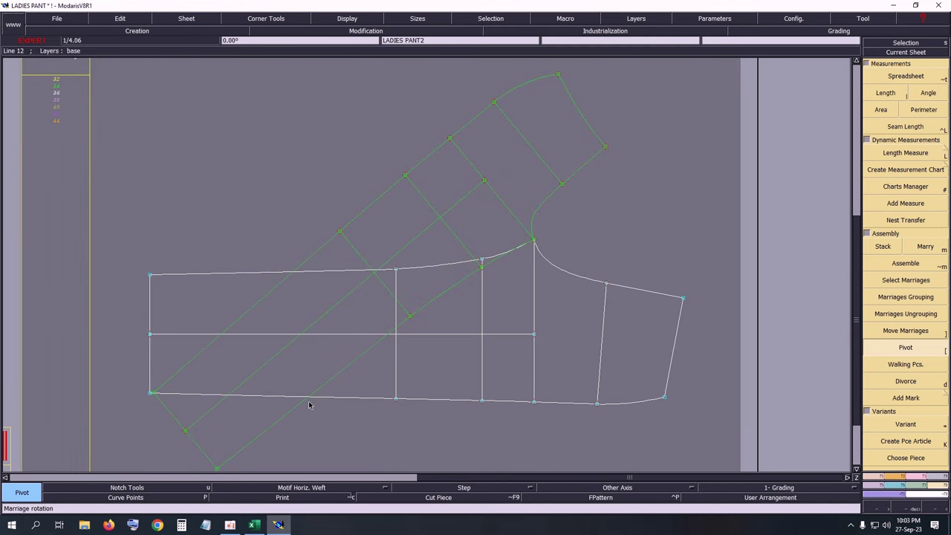
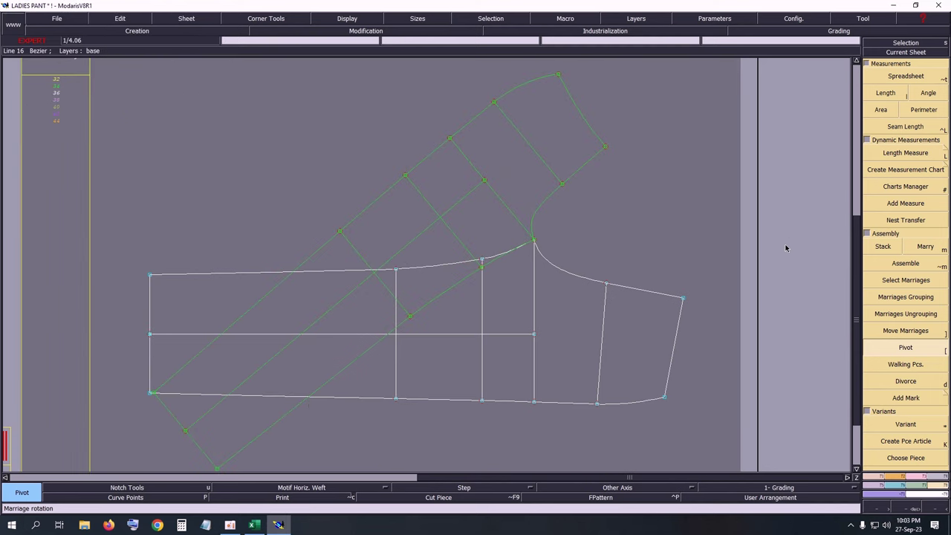
Step: Rotate the sheet so the back and front side-waist points lie on a horizontal line, and mirror it with X symmetry
left_click(906, 482)
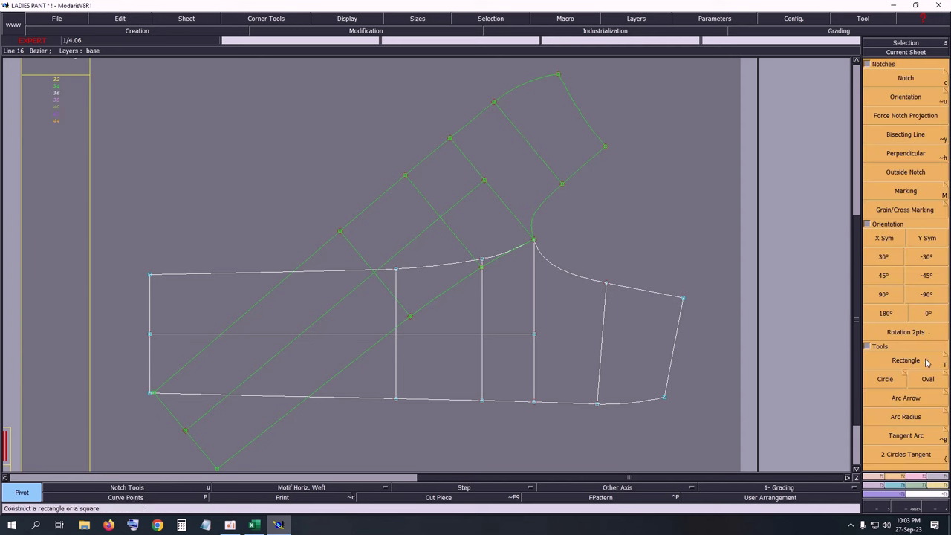
left_click(917, 335)
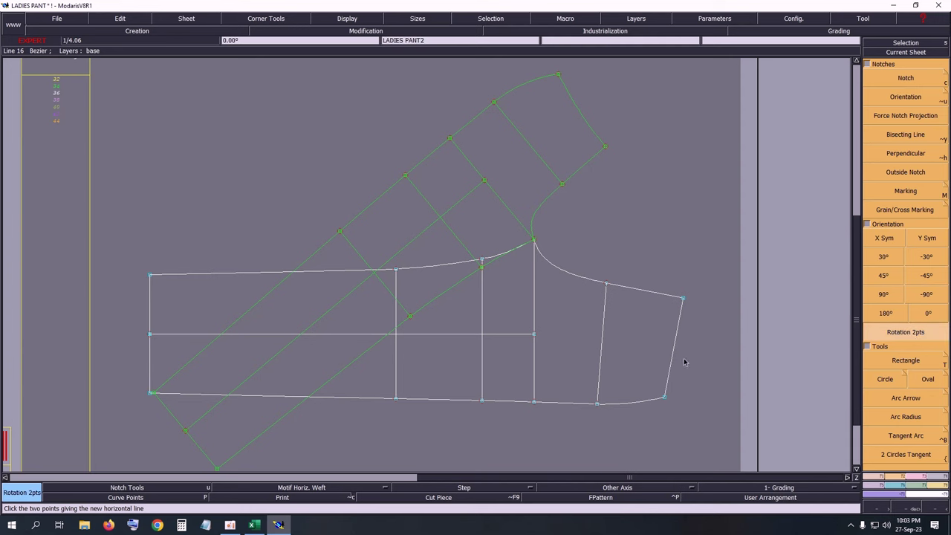
left_click(670, 403)
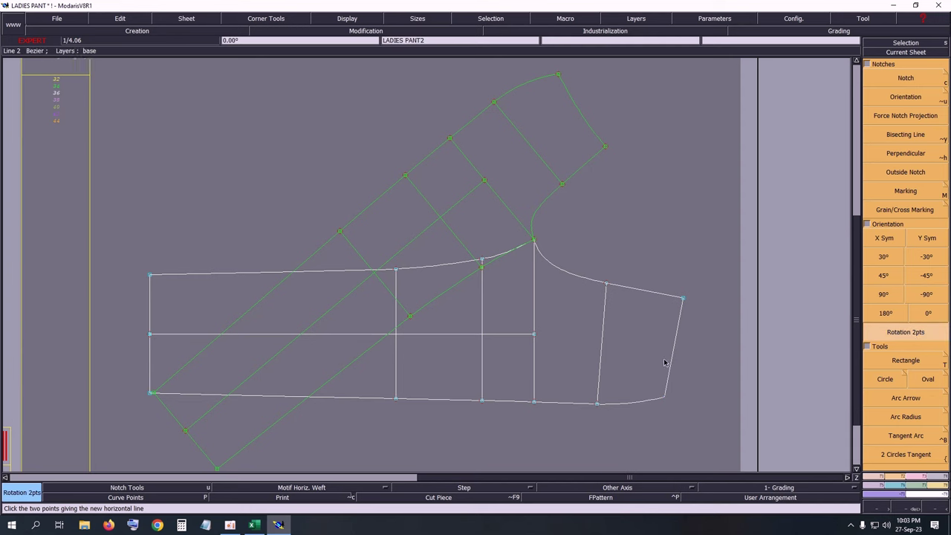
left_click(558, 77)
left_click(880, 236)
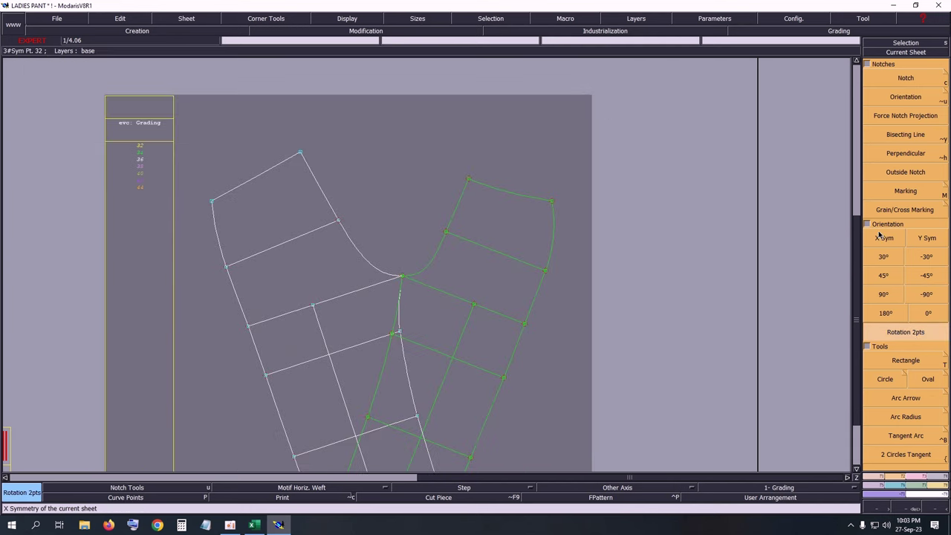
Step: Show the curve handles and reshape the back and front crotch curves so they flow smoothly through the shared crotch point
key("Return")
left_click_drag(246, 177, 543, 324)
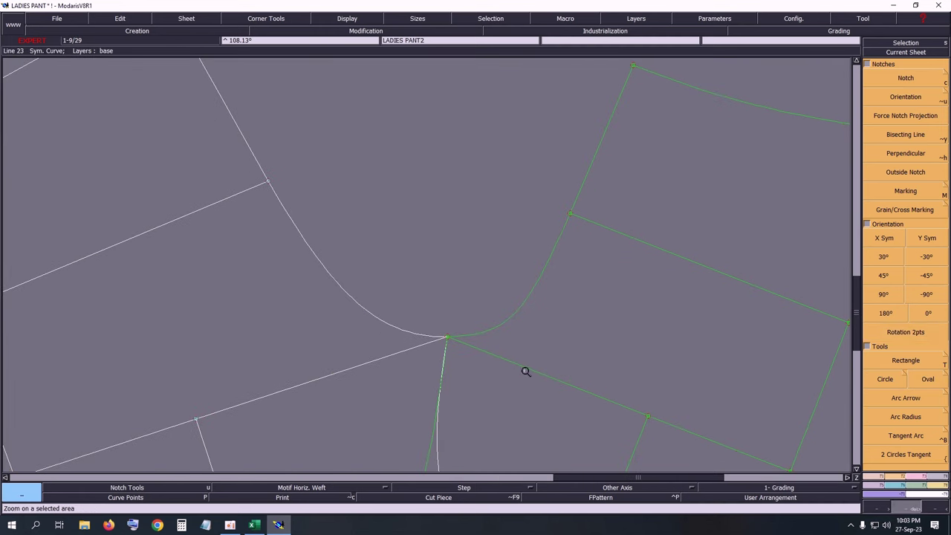
left_click(363, 19)
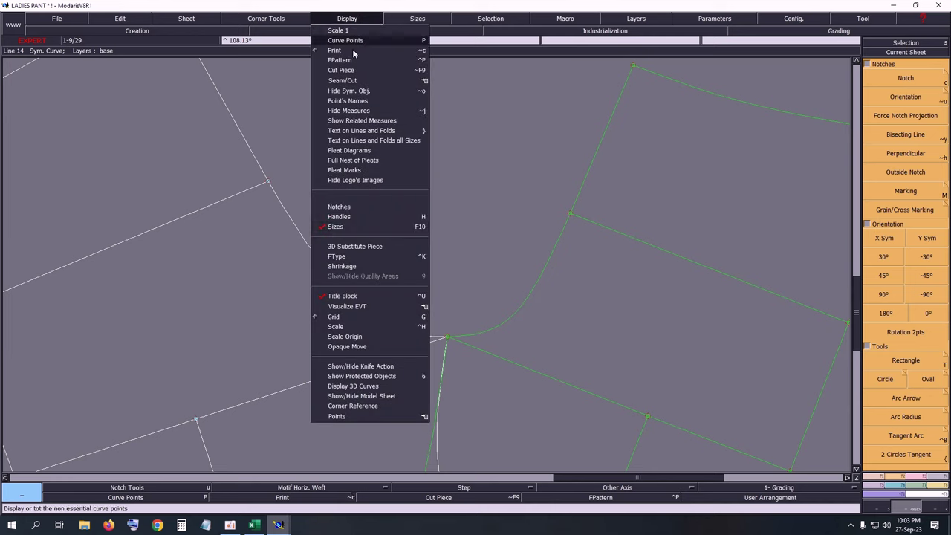
left_click(350, 216)
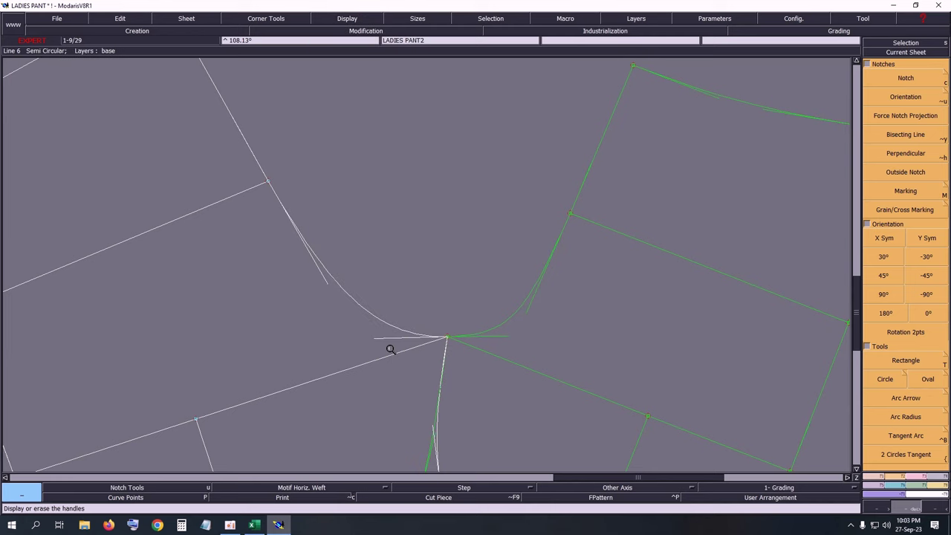
key("s")
key("r")
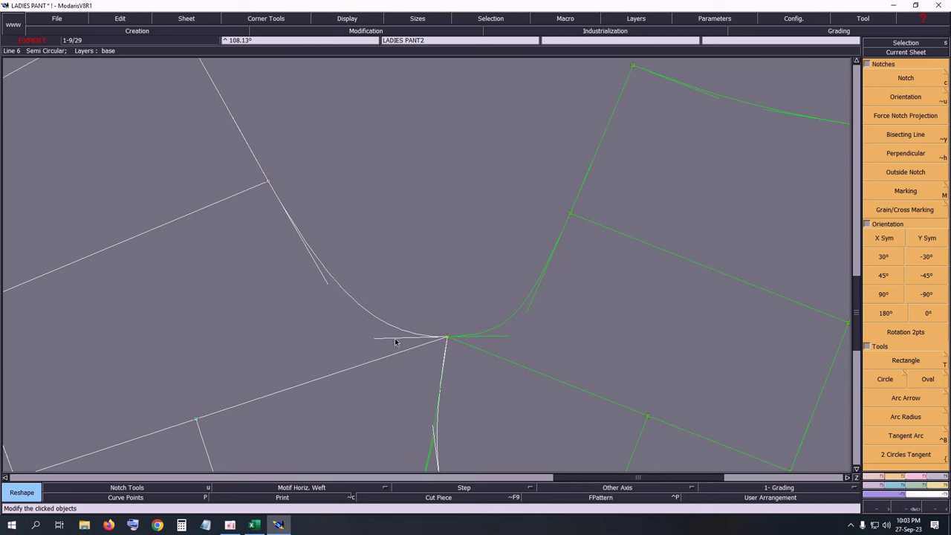
left_click_drag(388, 342, 355, 346)
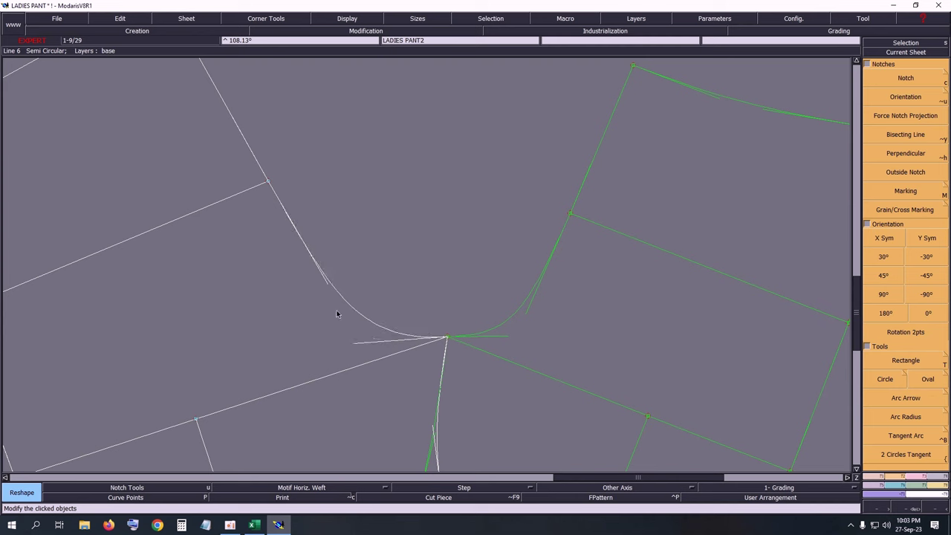
left_click_drag(325, 283, 338, 290)
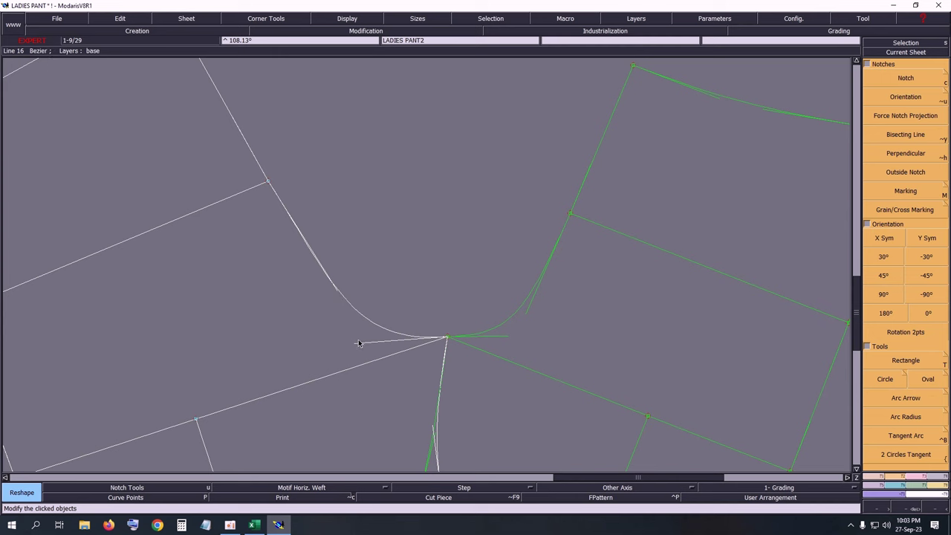
left_click_drag(358, 342, 361, 336)
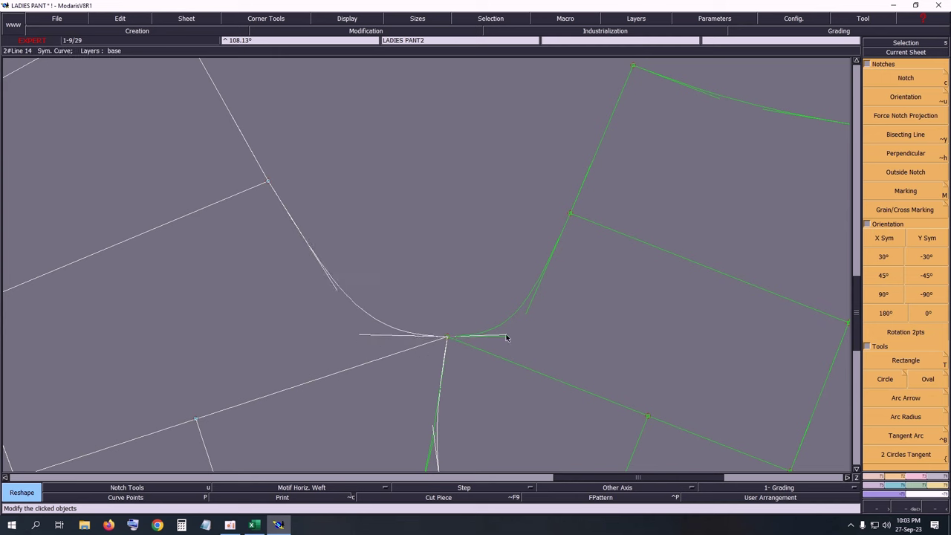
left_click_drag(507, 338, 513, 336)
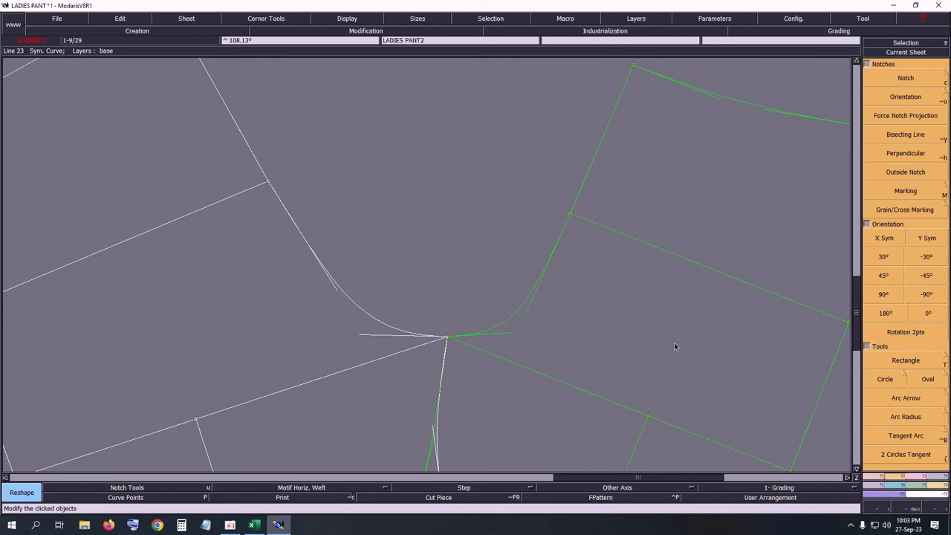
Step: Hide the curve handles and divorce the front panel from the back panel
key("Home")
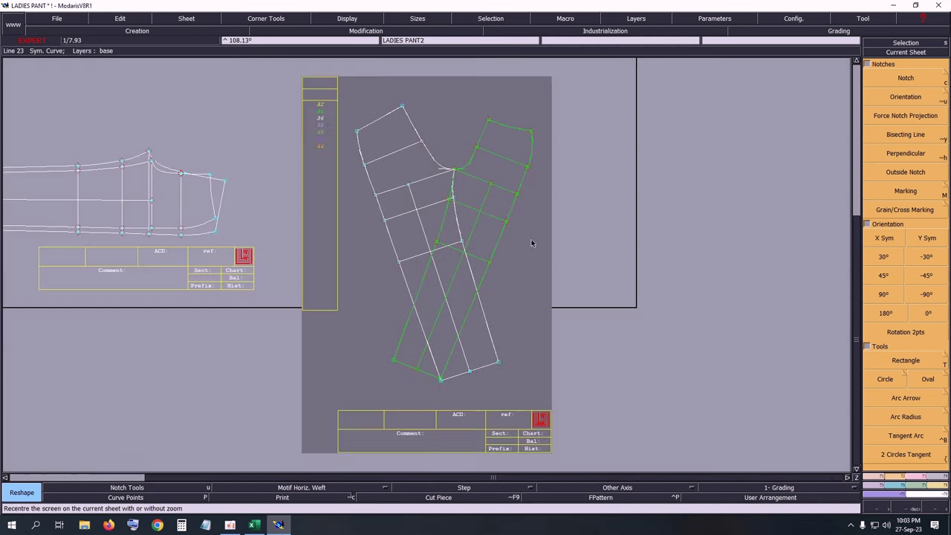
left_click(371, 20)
left_click(356, 219)
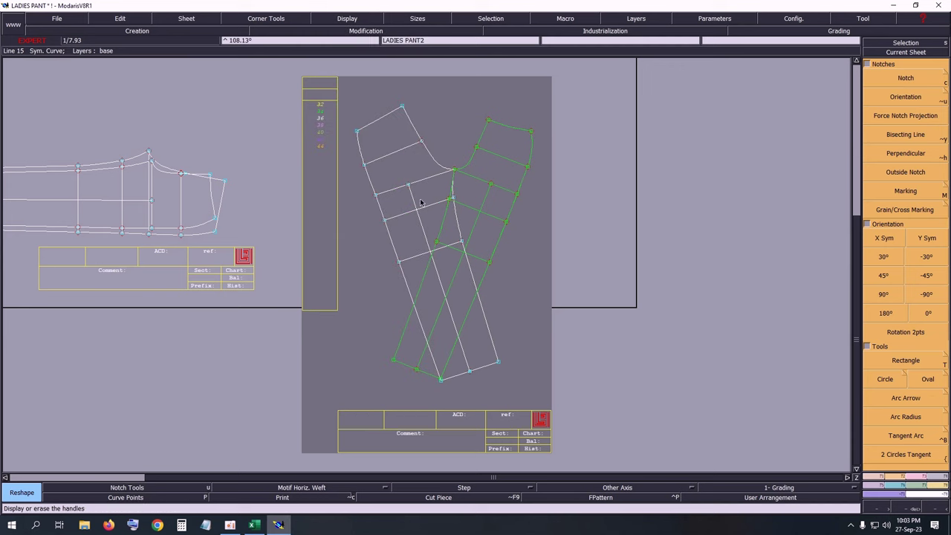
key("d")
left_click(487, 278)
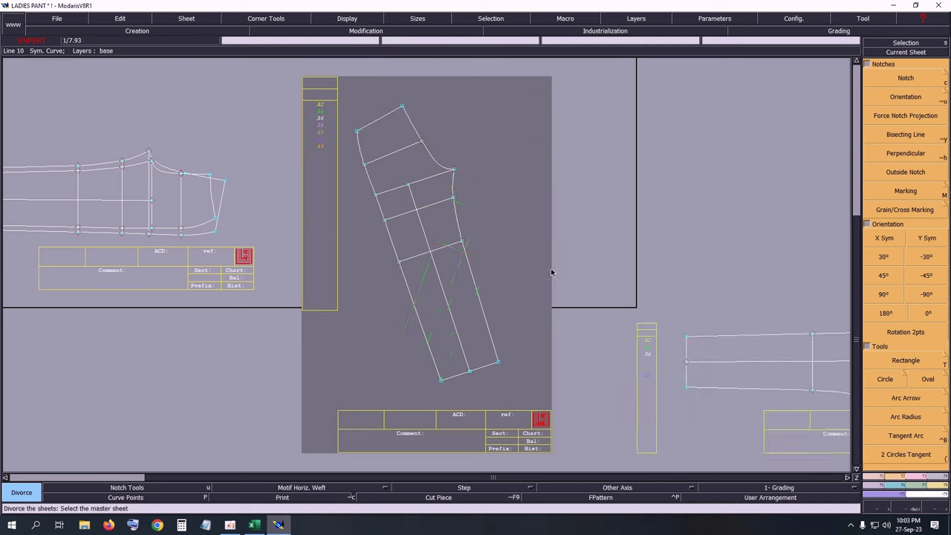
Step: Lay the LADIES PANT2 back panel lengthwise horizontally, levelling its two hem corners with Rotation 2pts and rotating the sheet 90°
left_click(927, 52)
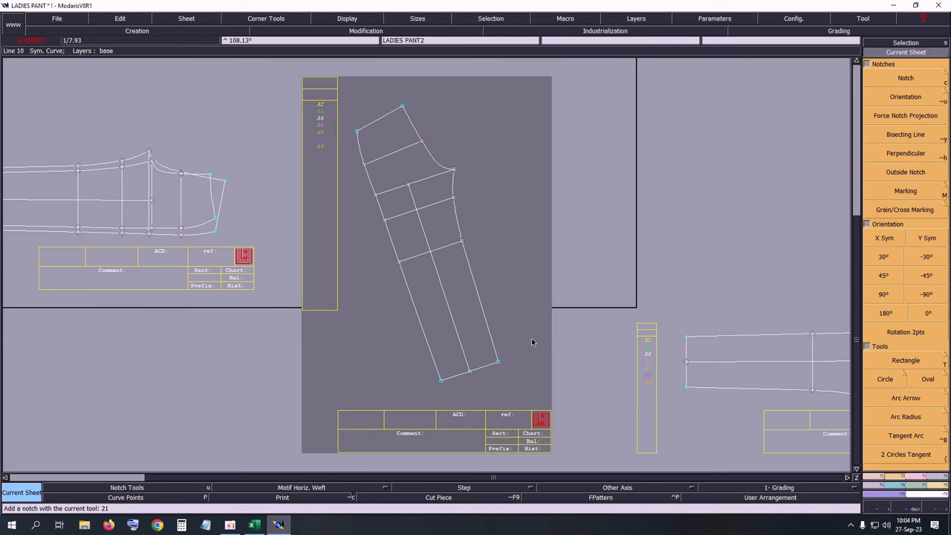
left_click(435, 367)
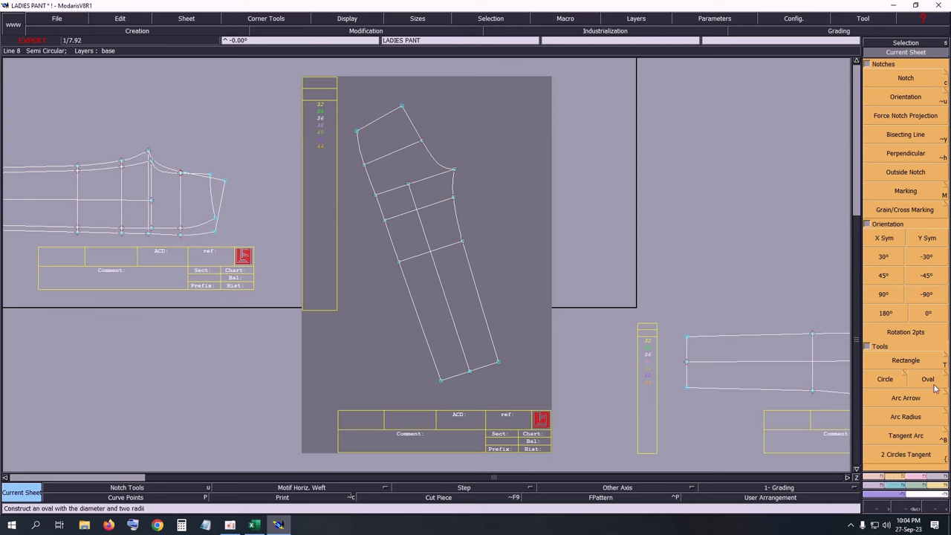
left_click(908, 333)
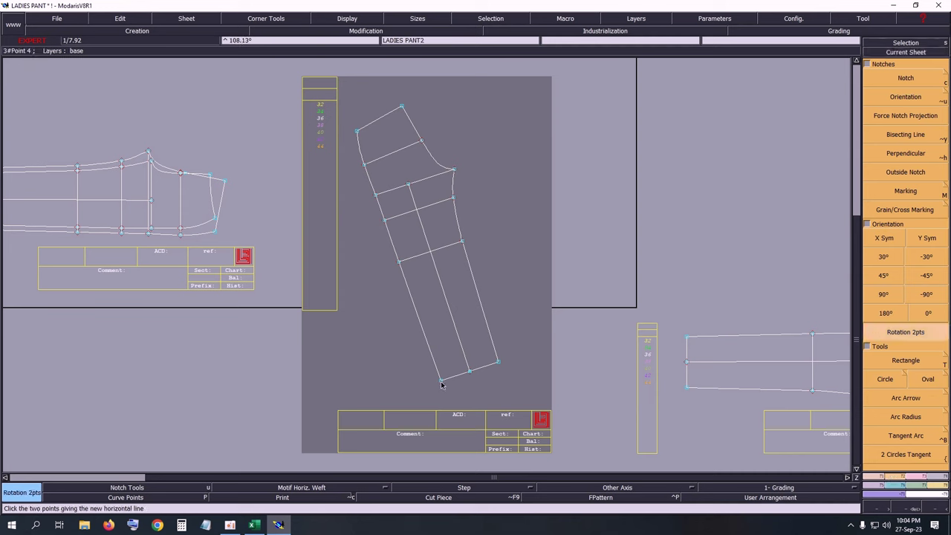
left_click(498, 362)
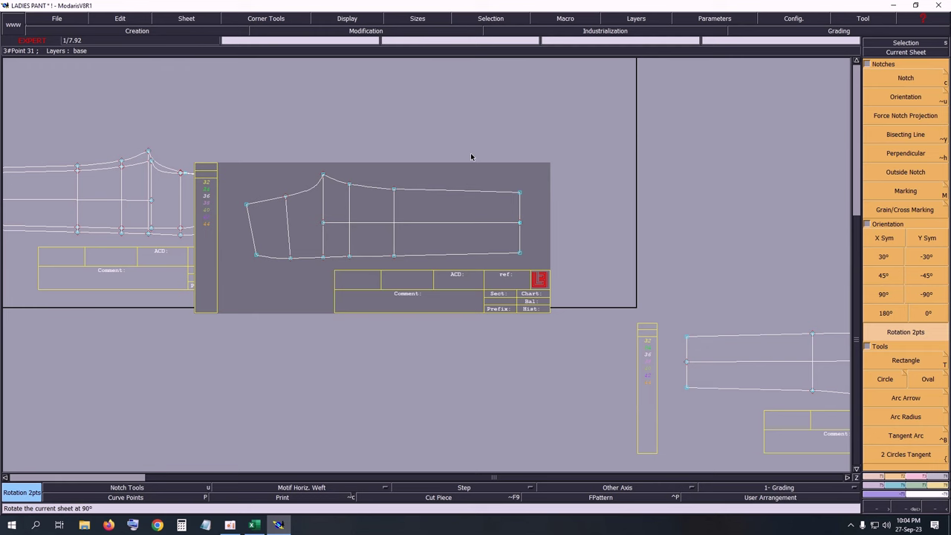
Step: Move the side-seam point on the back panel's crotch line by ShiftX 0 and ShiftY -0.1 cm
key("z")
left_click_drag(239, 159, 561, 274)
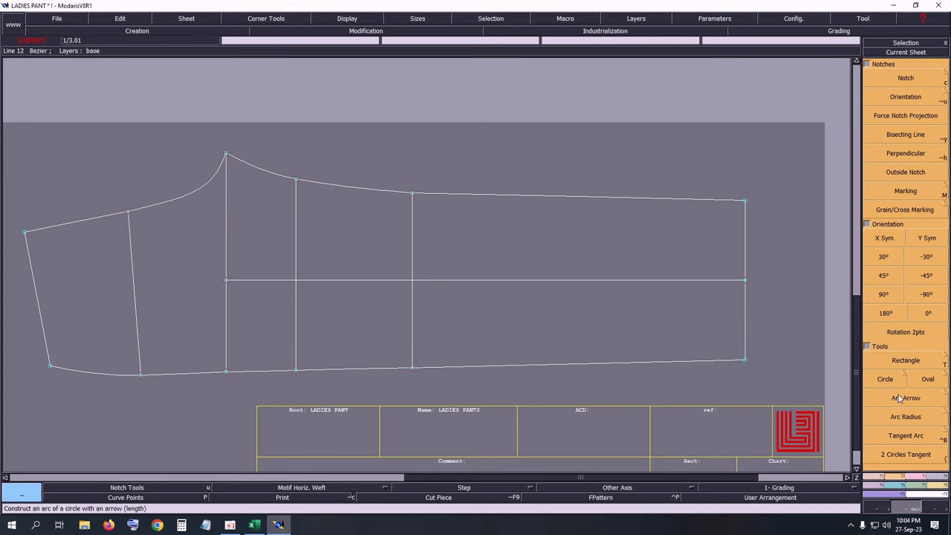
left_click(921, 481)
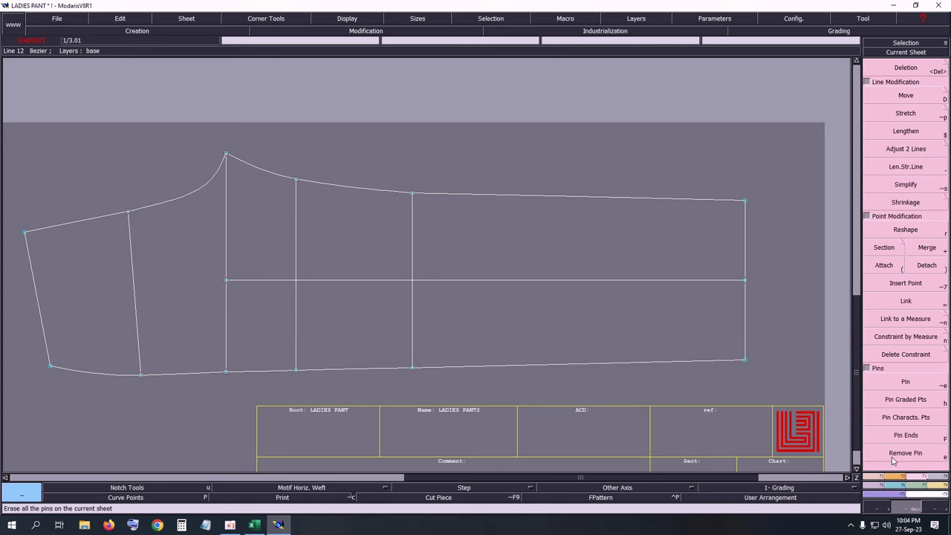
left_click(902, 95)
left_click_drag(234, 379, 234, 380)
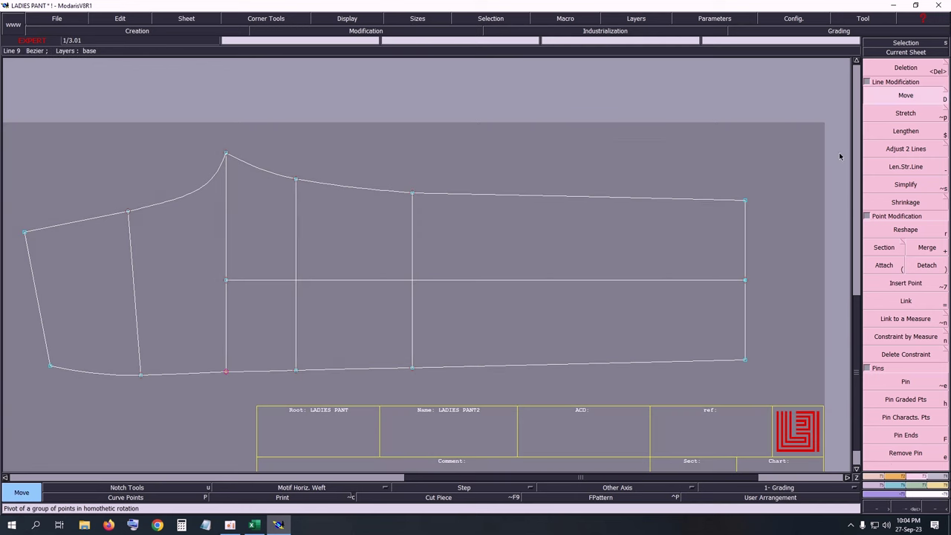
left_click(225, 372)
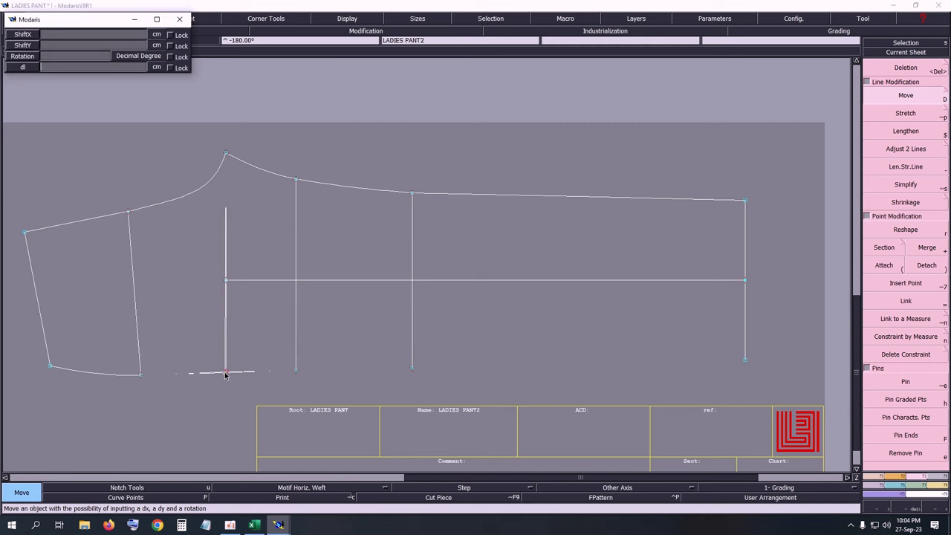
key("Down")
type("-0.1")
key("Up")
type("0")
key("Return")
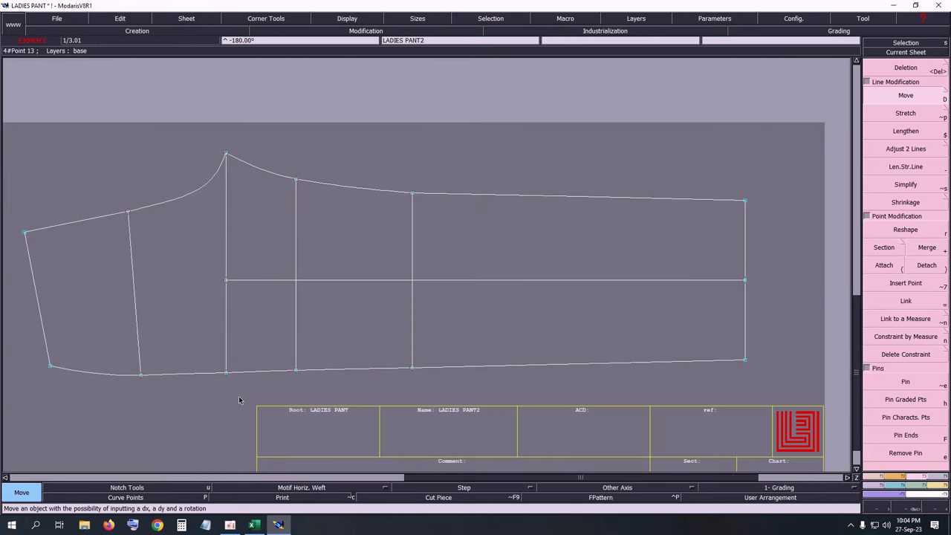
Step: Delete the back panel's existing side-seam lines from the waist down to the hem
key("Home")
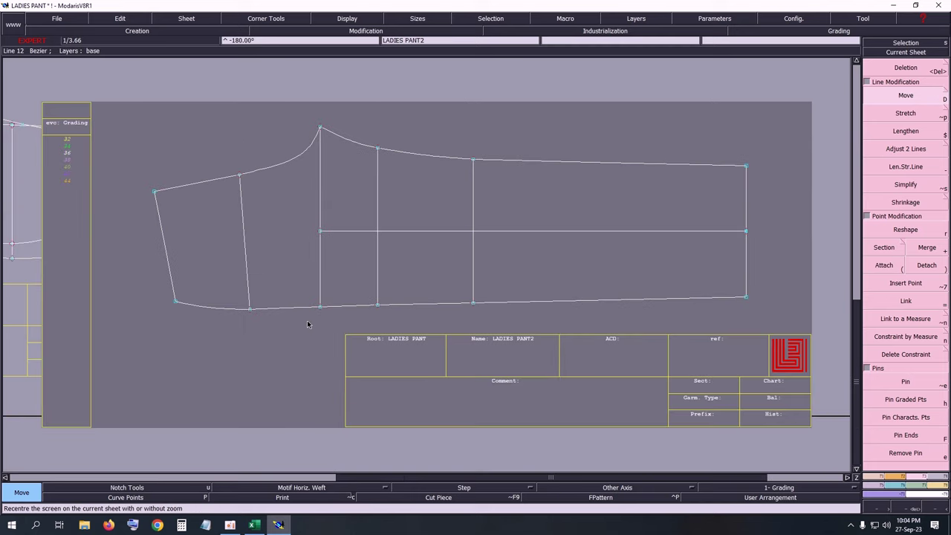
key("z")
left_click_drag(107, 246, 551, 334)
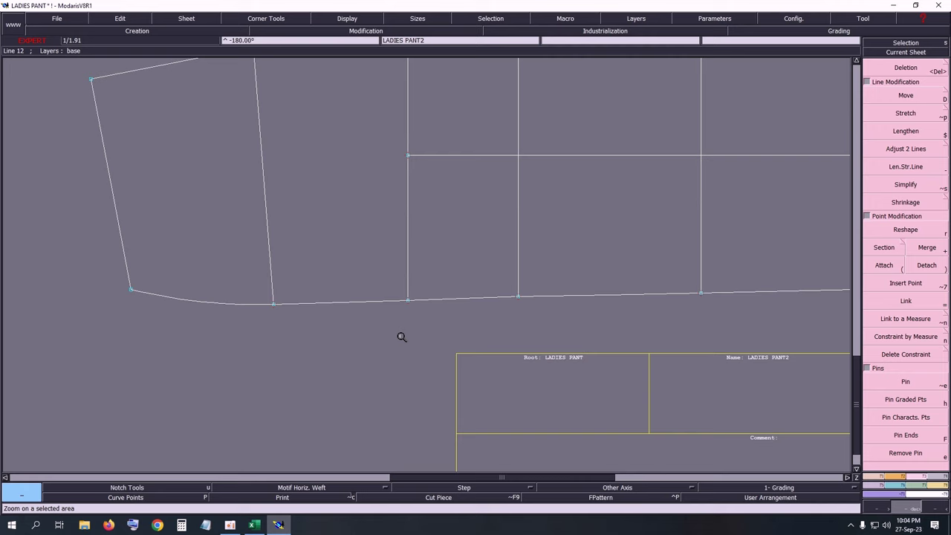
key("Home")
key("Delete")
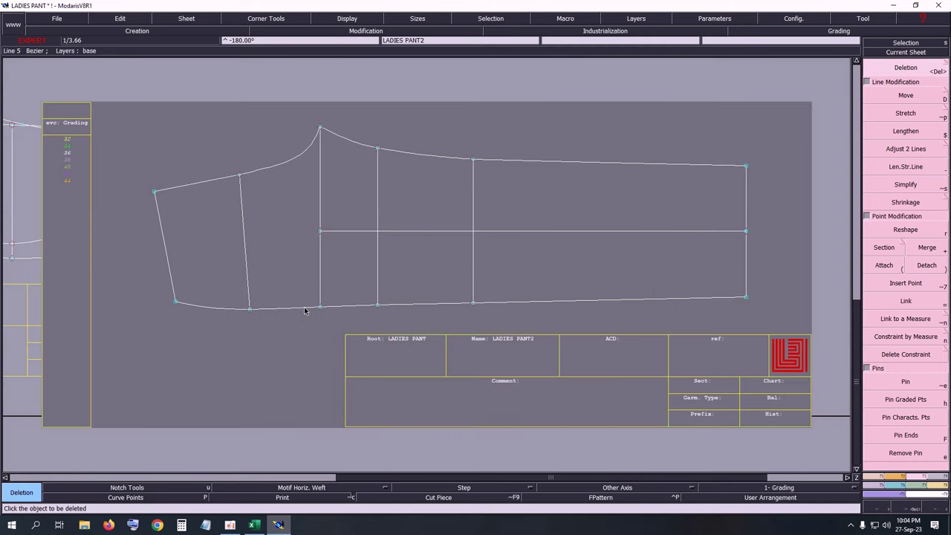
left_click(310, 311)
left_click(345, 308)
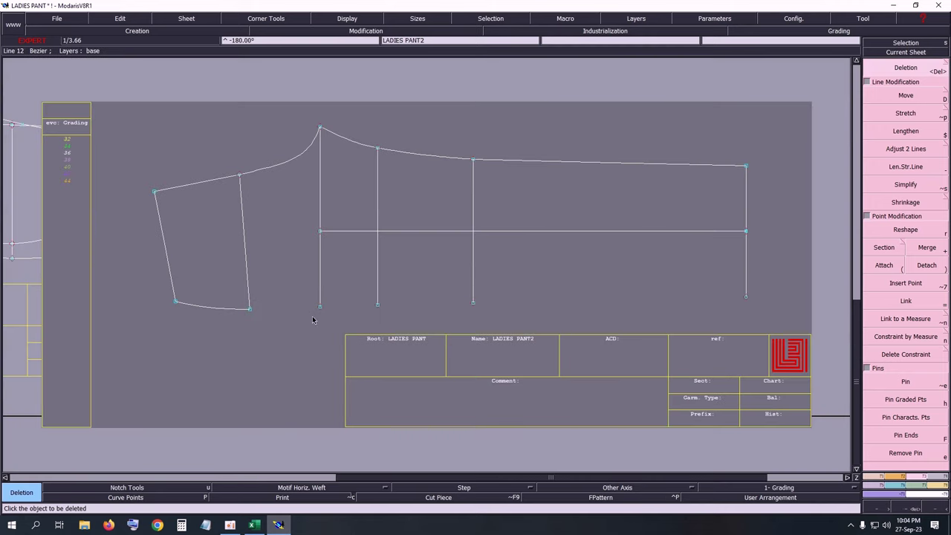
left_click(243, 310)
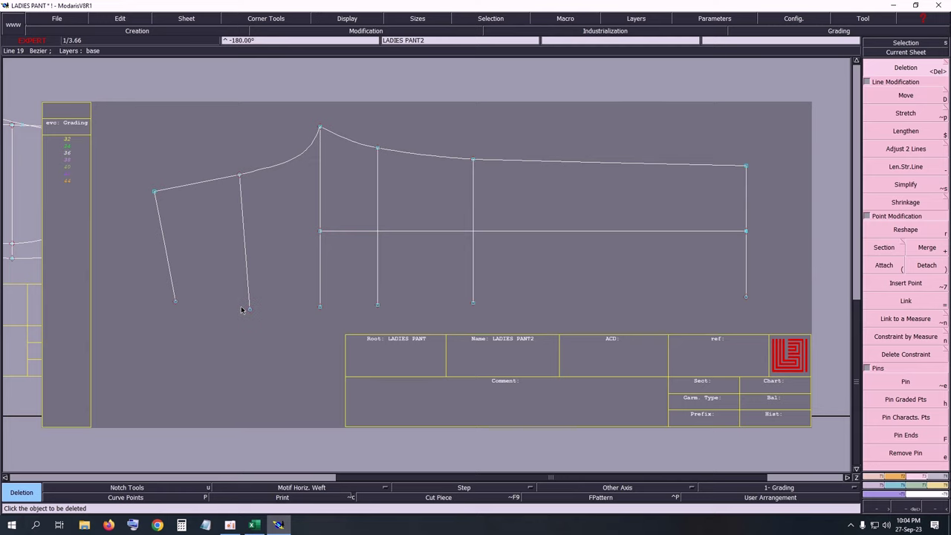
Step: Draw a straight Bezier side seam on the back panel from the knee line's outer end to the hem corner
key("b")
left_click(473, 303)
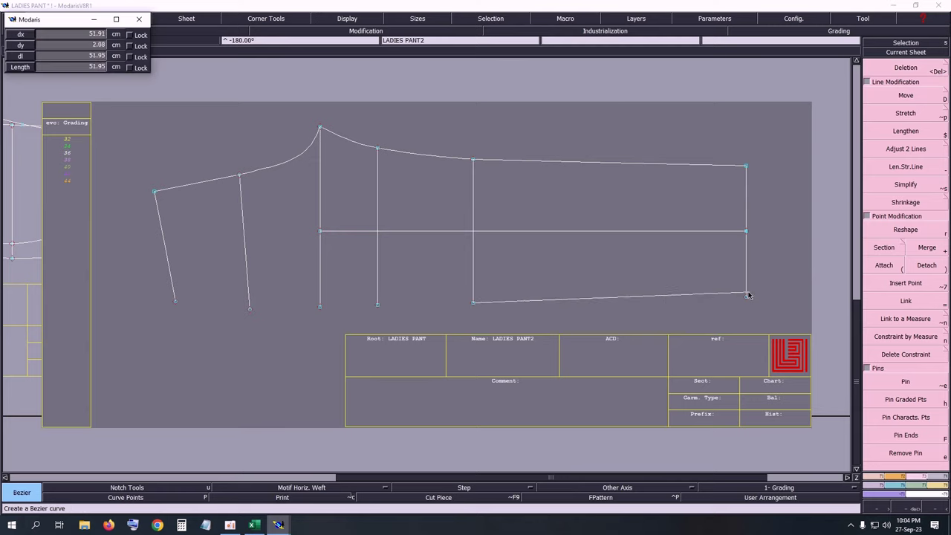
left_click(746, 297)
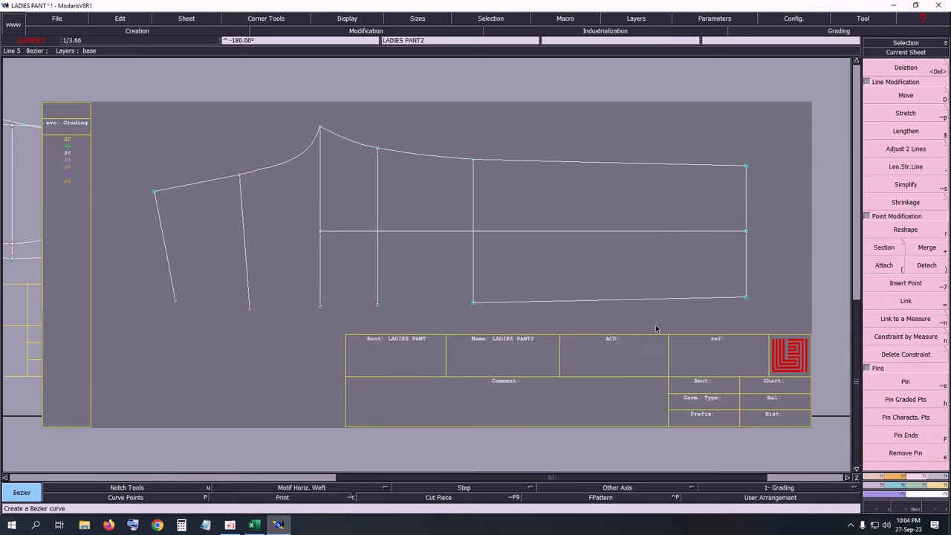
Step: Draw a Bezier side seam from the knee line through the thigh, crotch and hip line ends to the side-waist point
left_click(473, 304)
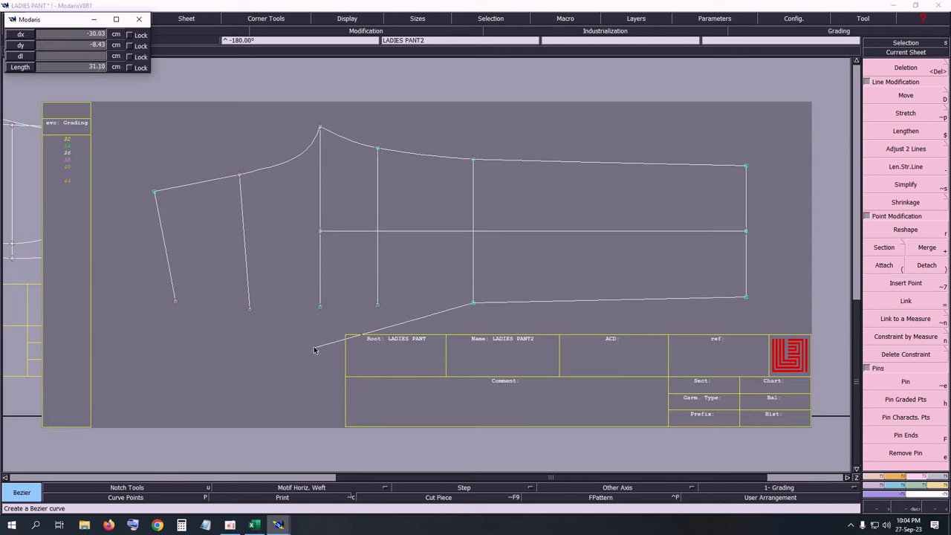
left_click(377, 305)
left_click(321, 307)
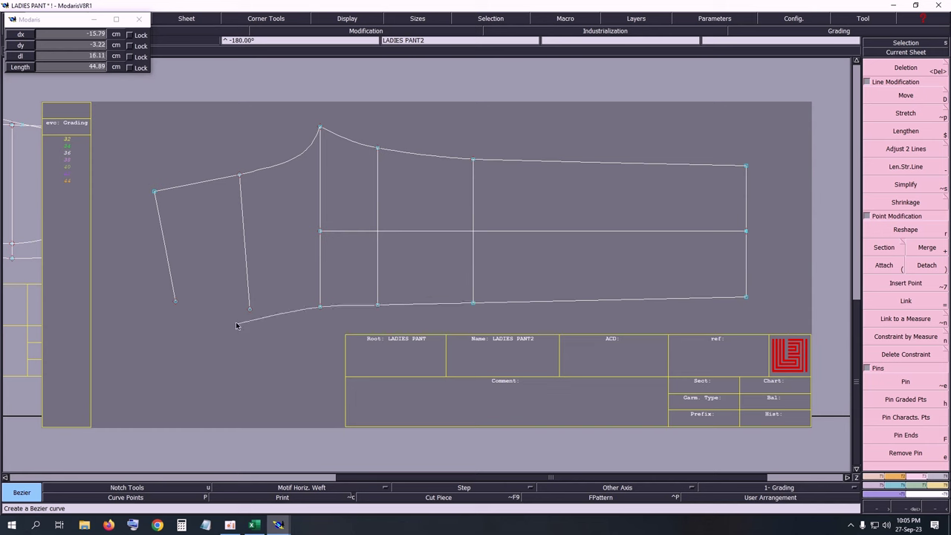
left_click(250, 308)
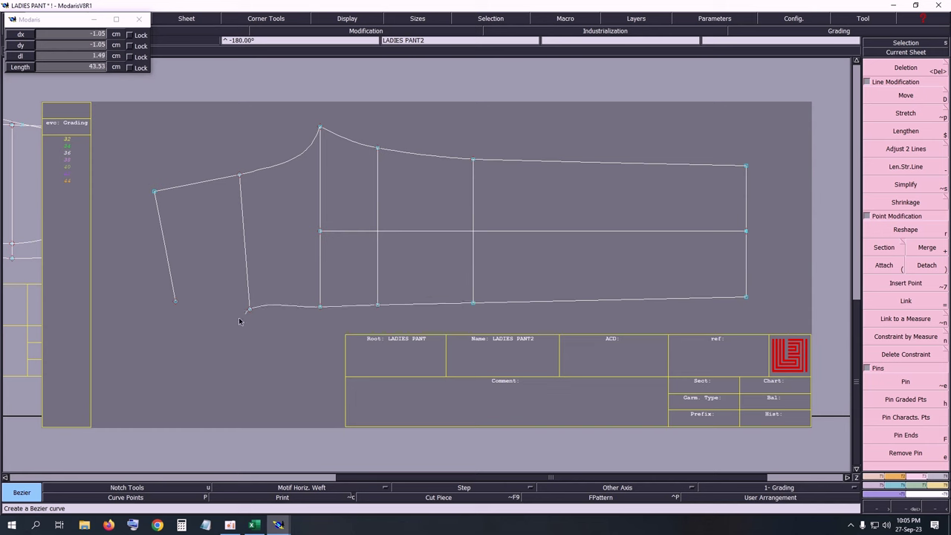
left_click(175, 302)
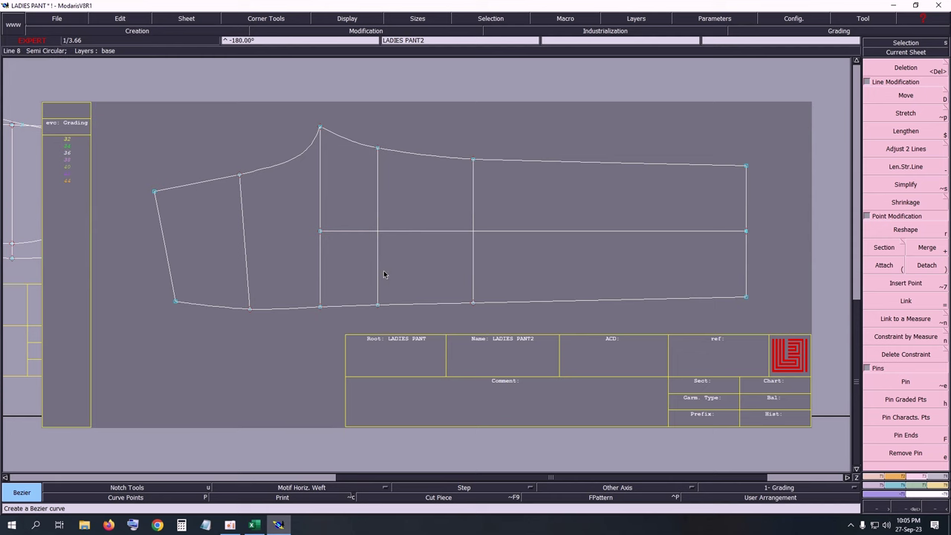
Step: Show the curve handles and lengthen the side seam's hip-point handle toward the waist to round the hip curve
key("z")
left_click_drag(106, 181, 388, 340)
left_click(342, 17)
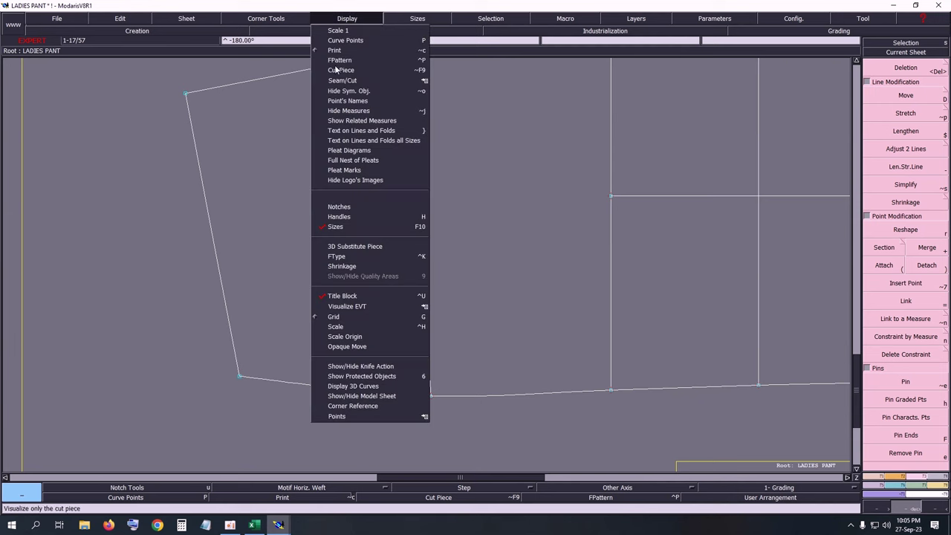
left_click(341, 216)
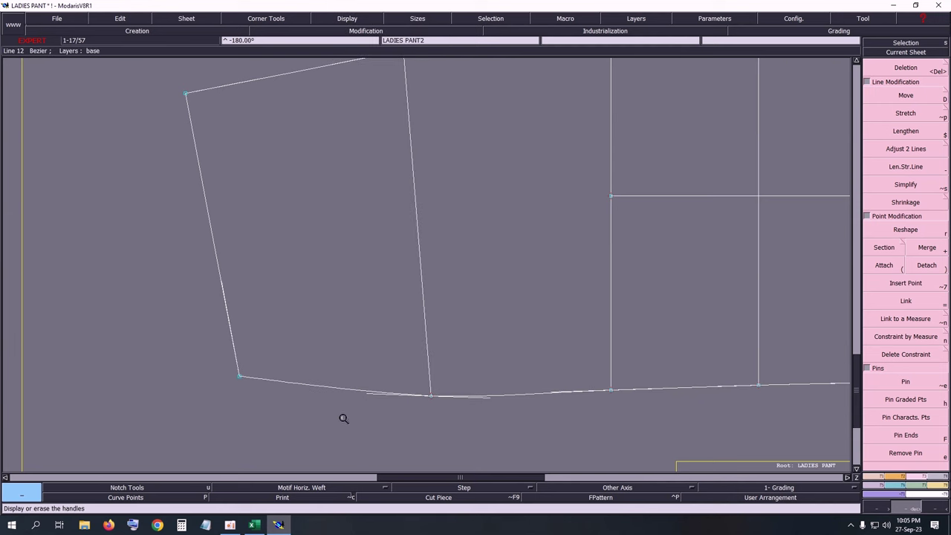
key("s")
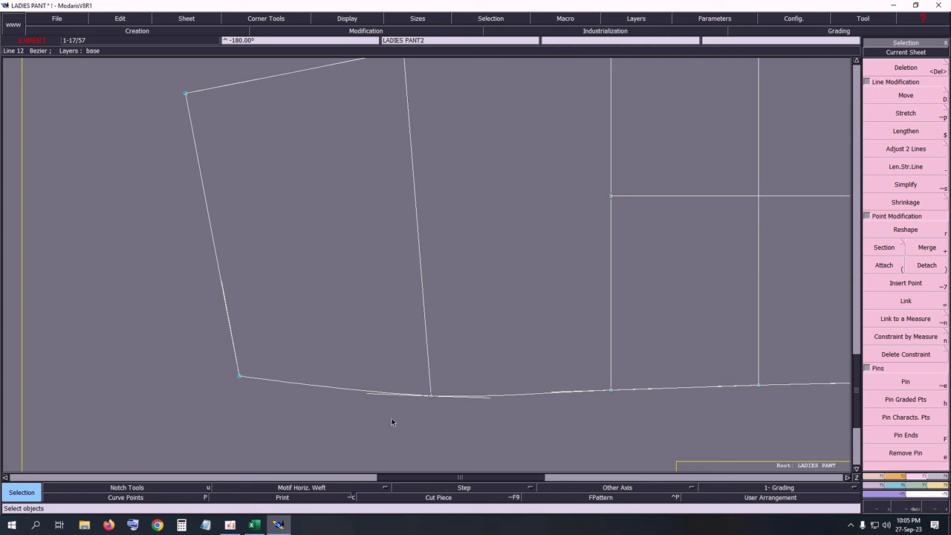
key("r")
left_click_drag(369, 399, 335, 394)
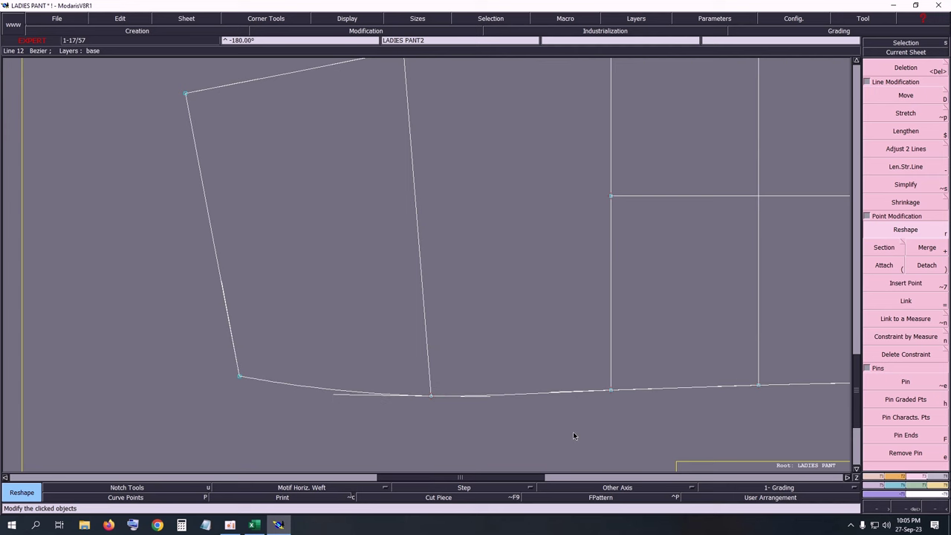
Step: Hide the curve handles and delete the back panel's existing inseam lines from the crotch point to the hem
key("Home")
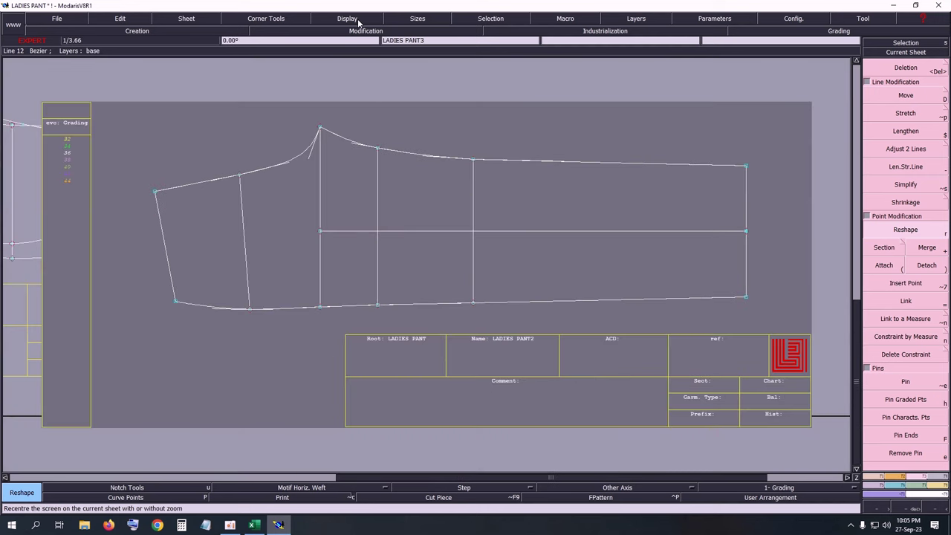
left_click(358, 21)
left_click(344, 220)
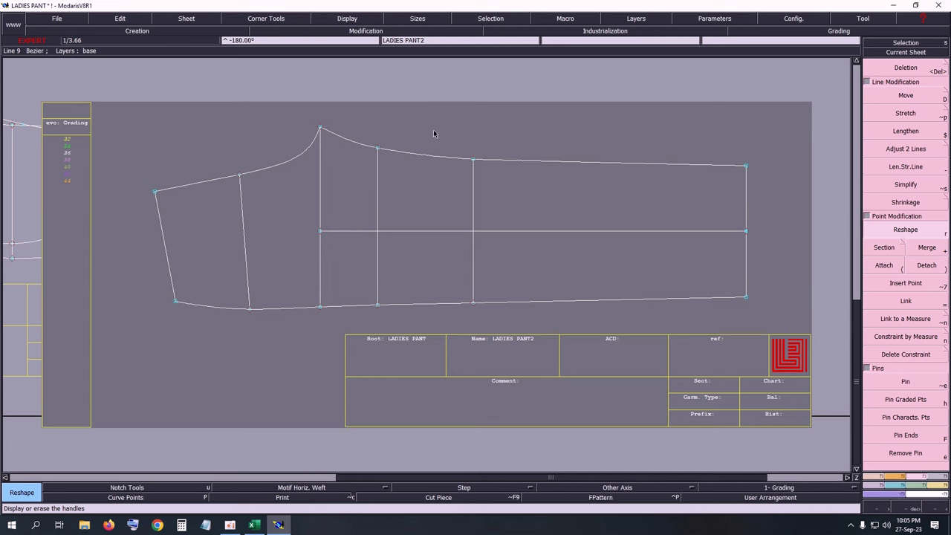
key("Delete")
left_click(440, 158)
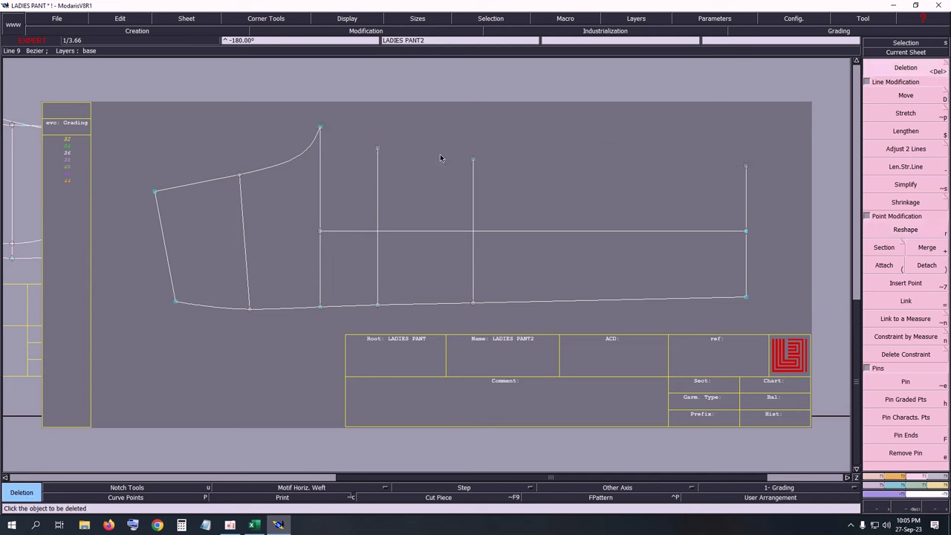
Step: Draw a straight Bezier inseam on the back panel from the knee line's inner end to the hem corner
key("b")
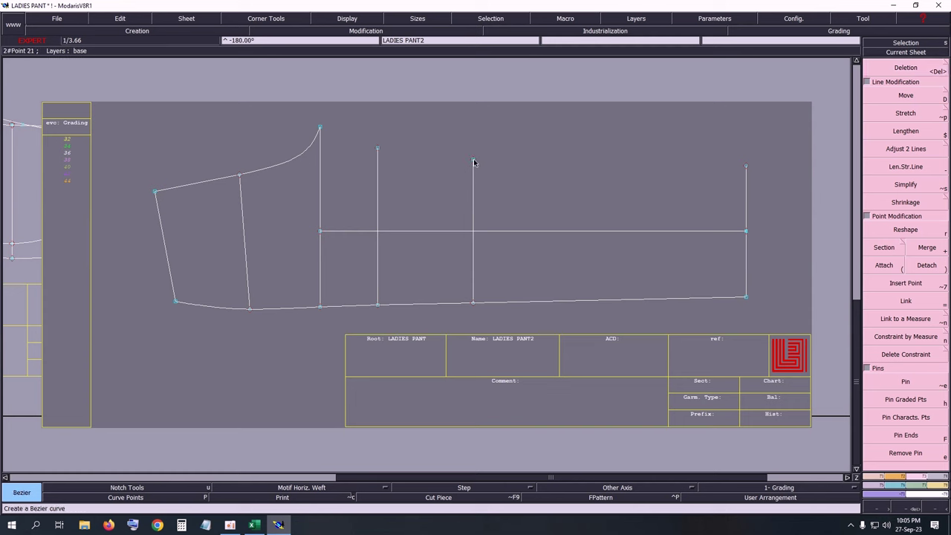
left_click(473, 159)
left_click(746, 166)
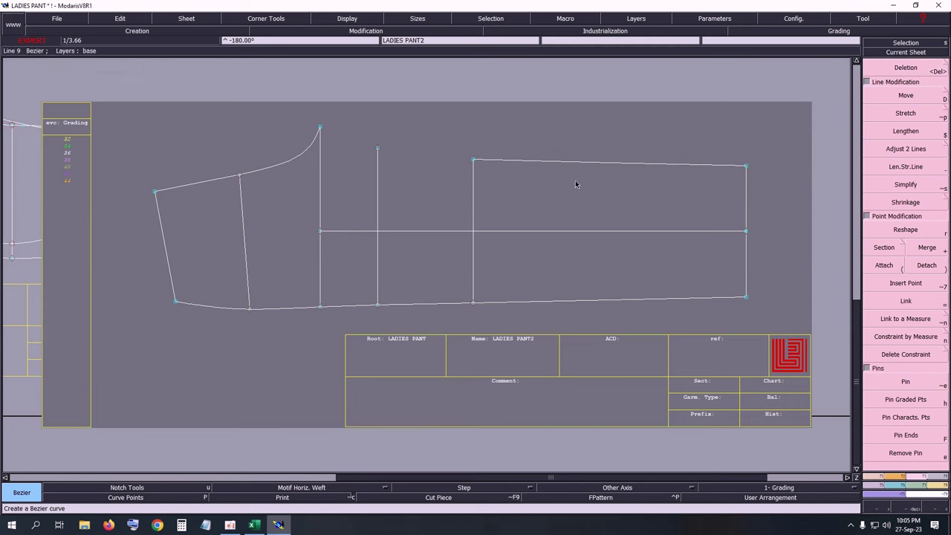
Step: Draw a Bezier inseam on the back panel from the crotch point through the thigh line's end to the knee line's end
left_click(320, 128)
left_click(378, 148)
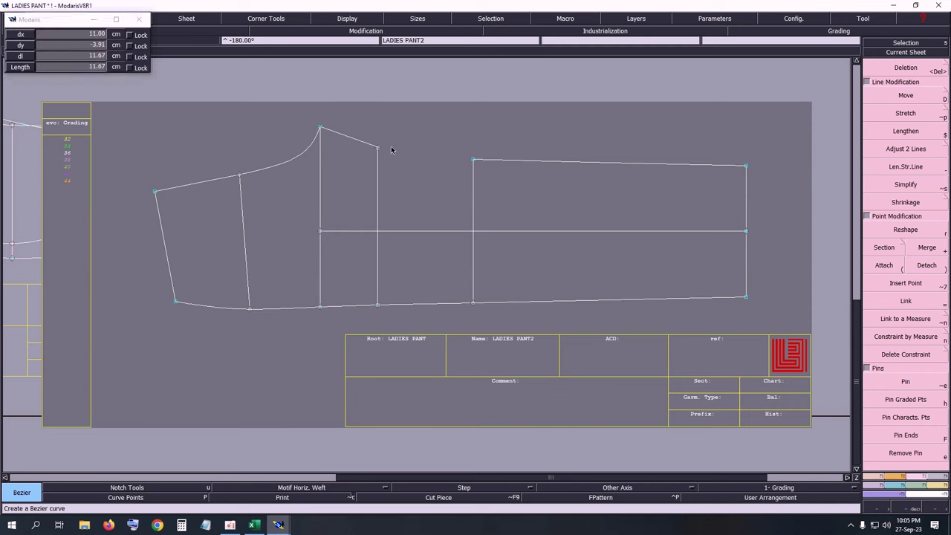
left_click(473, 159)
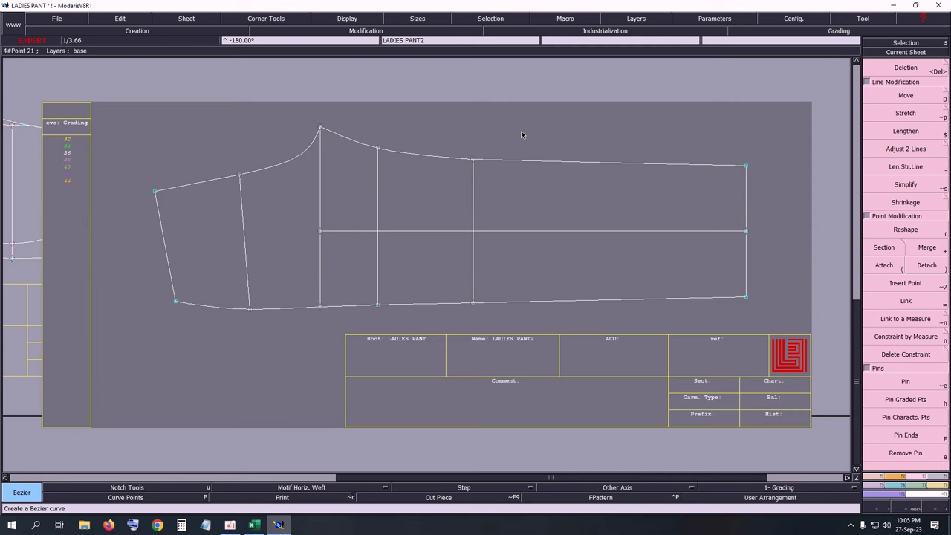
key("Return")
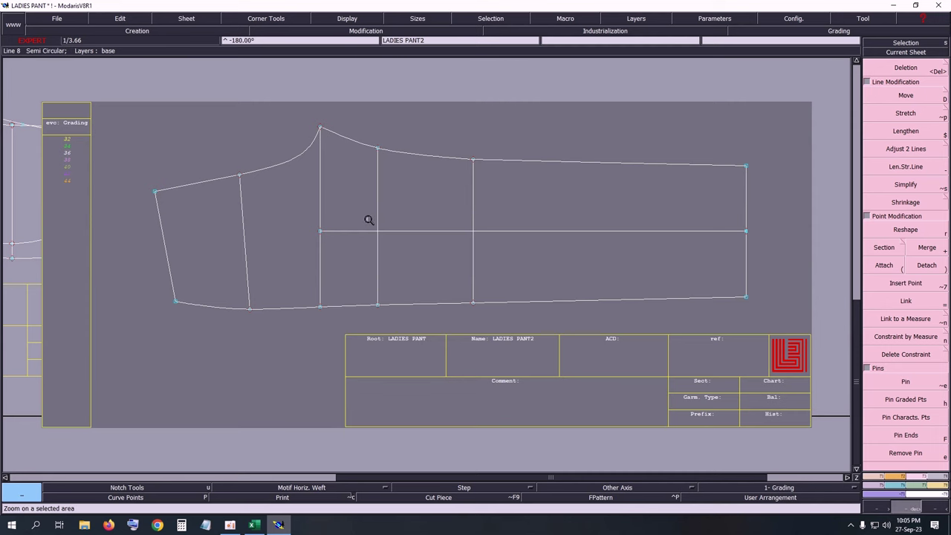
Step: Make the front panel's sheet current and rotate it 180° in steps of 90°, 45° and 45°, so it faces like the back panel
key("j")
key("Home")
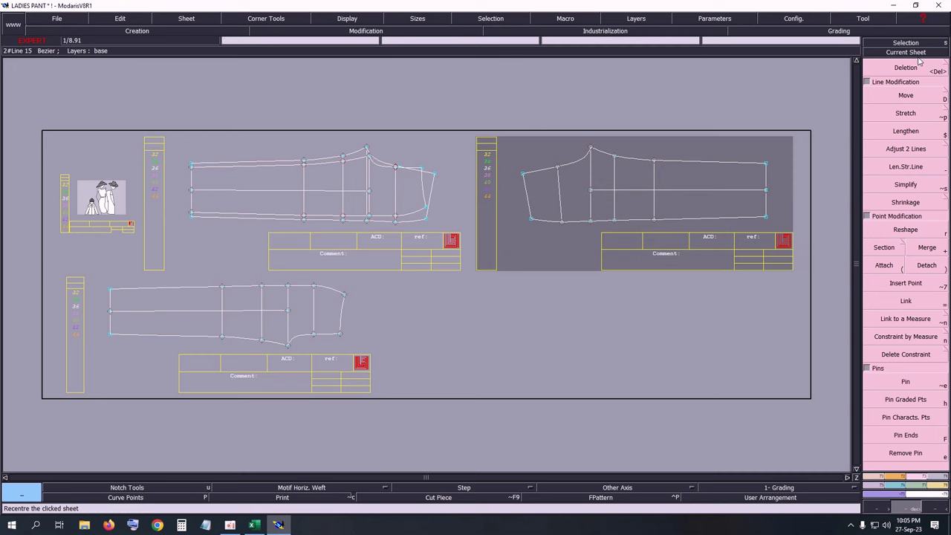
left_click(919, 53)
left_click(341, 294)
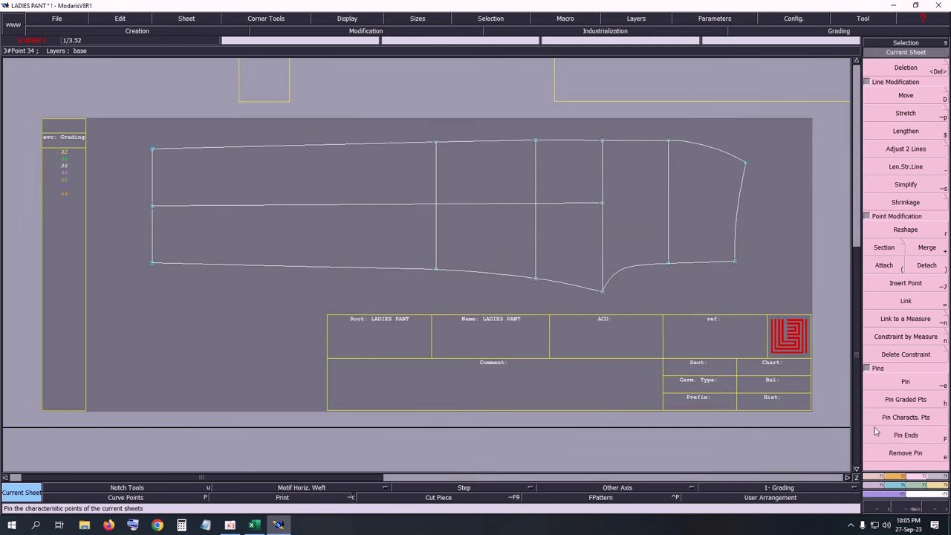
left_click(902, 480)
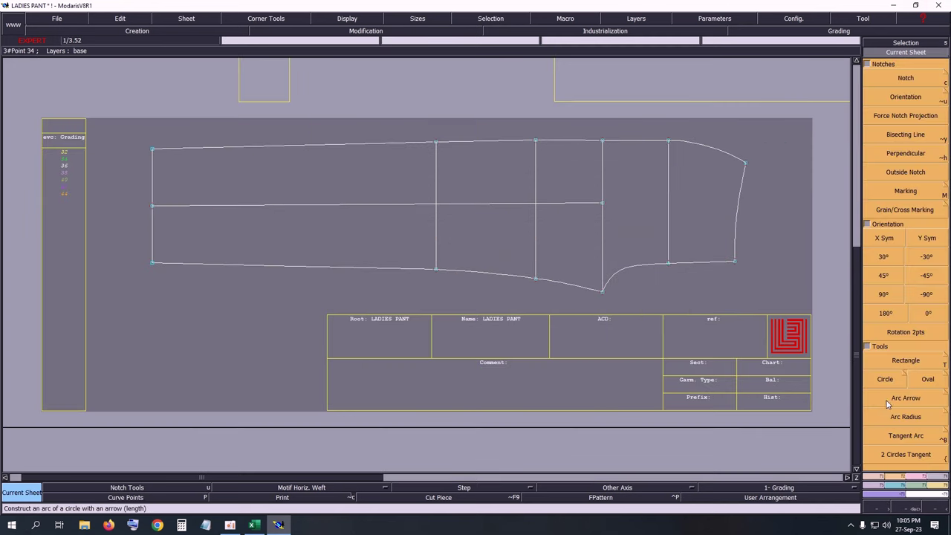
left_click(885, 294)
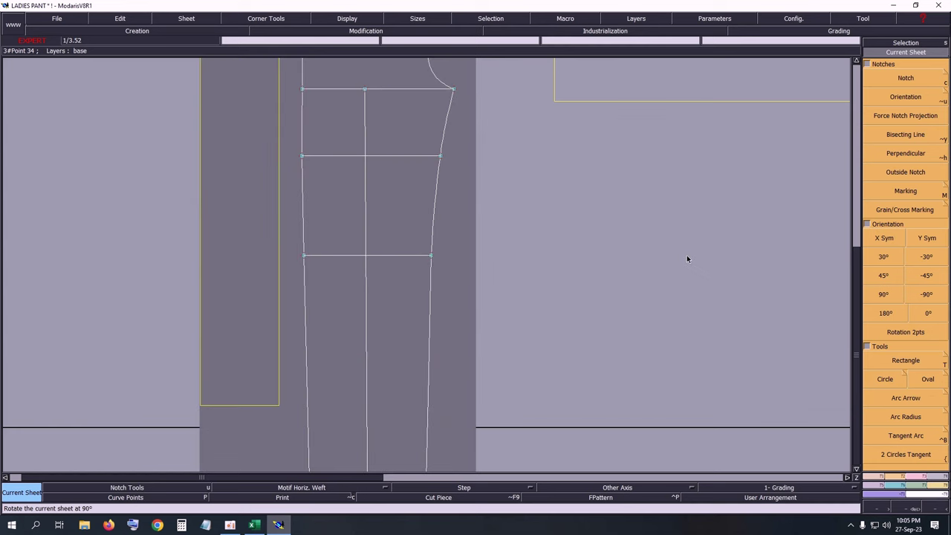
left_click(884, 276)
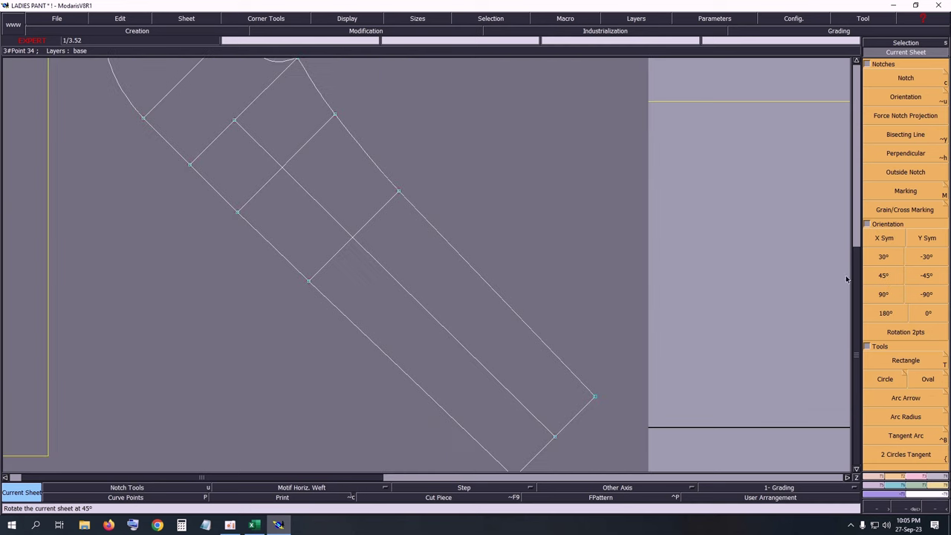
left_click(883, 276)
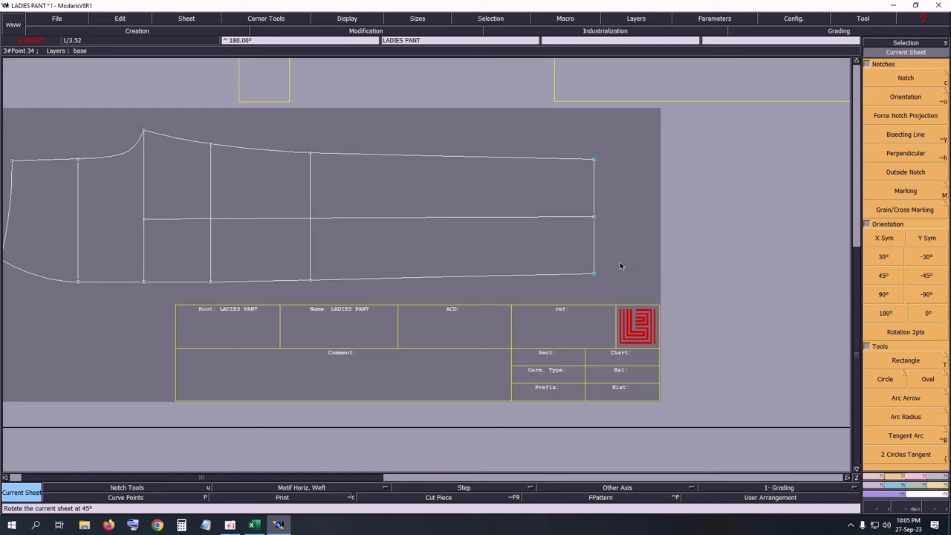
key("Home")
Step: Pin the side-seam end of the front panel's crotch line and move that point by a Y shift of -0.10 cm
key("Delete")
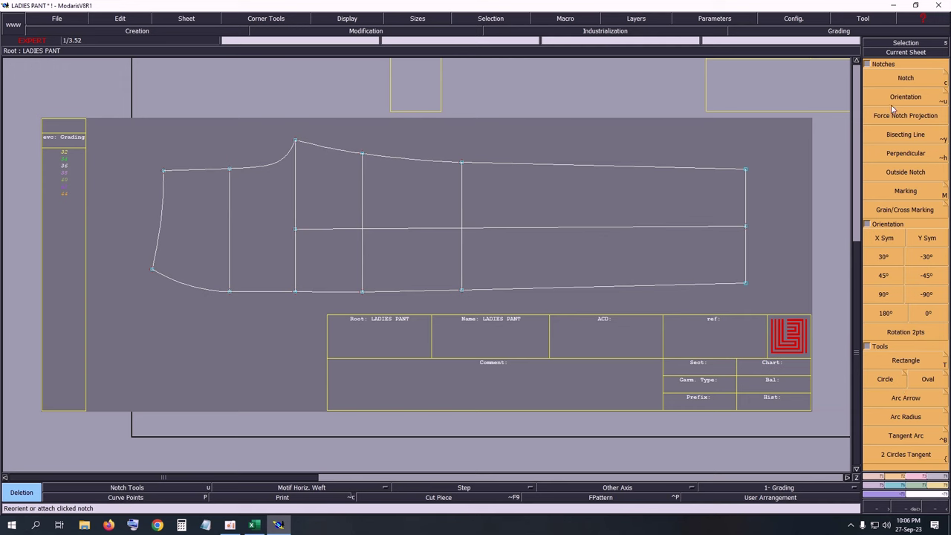
left_click(914, 476)
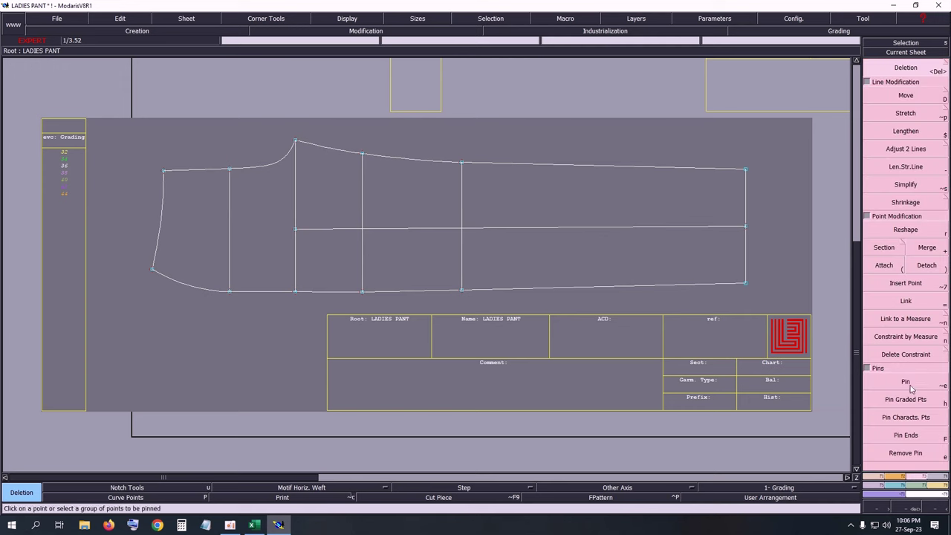
left_click(910, 384)
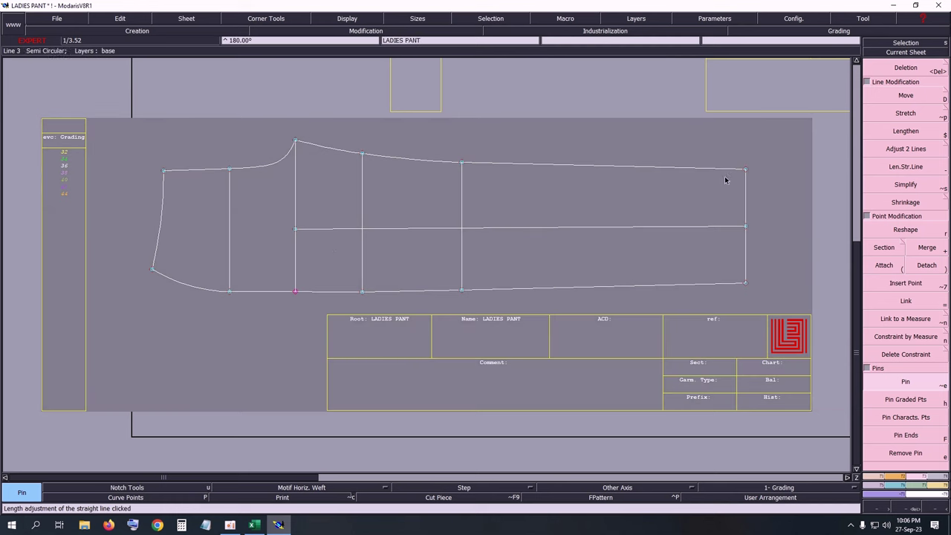
left_click(665, 168)
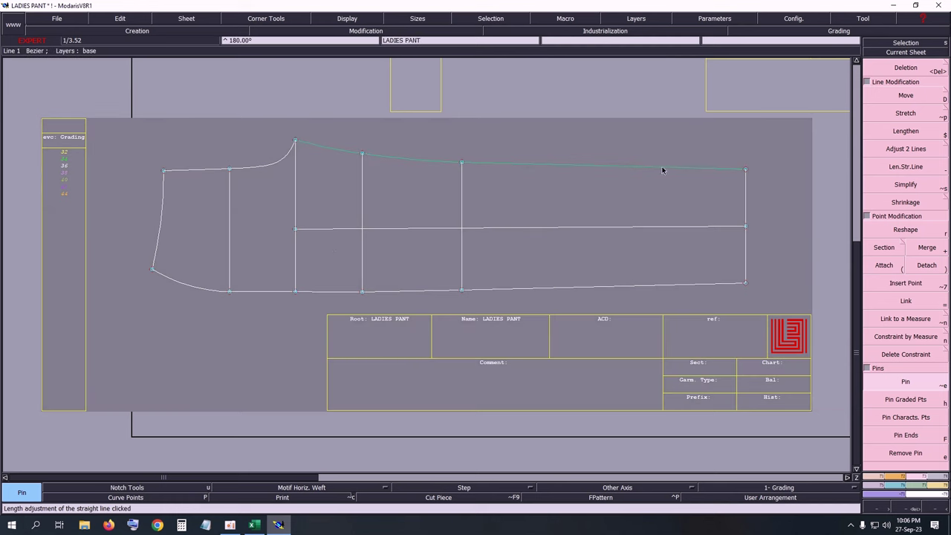
left_click(295, 290)
key("d")
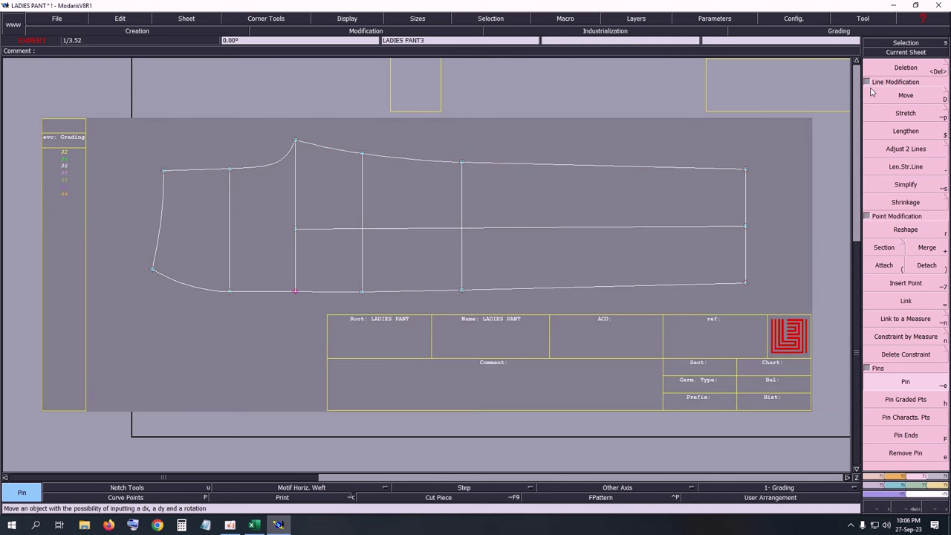
left_click(295, 292)
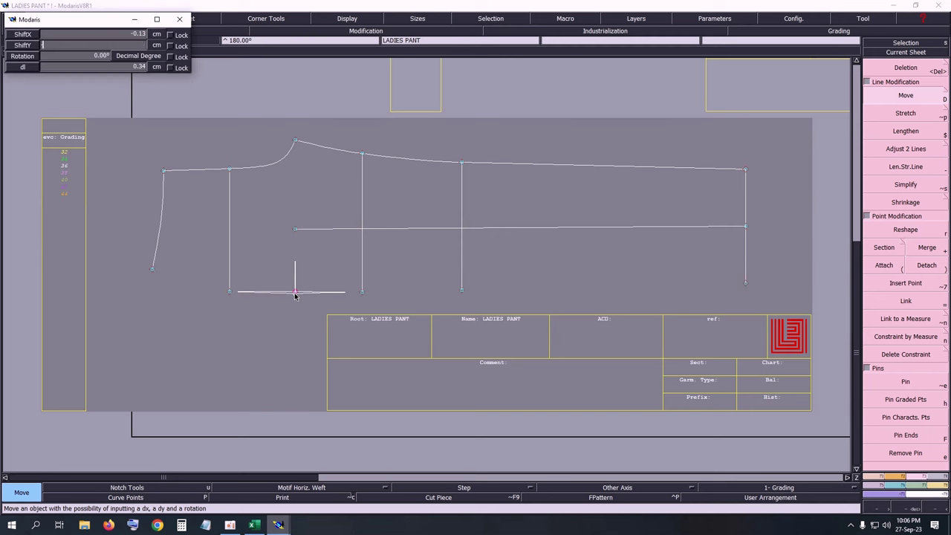
type("-0.10")
key("Return")
Step: Delete the front panel's existing side-seam lines from the waist down to the hem
key("Delete")
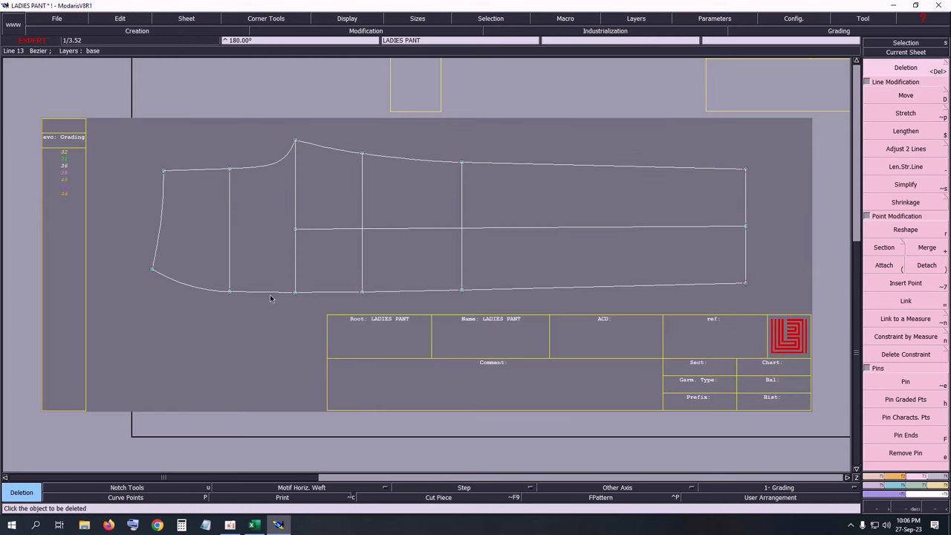
left_click(271, 296)
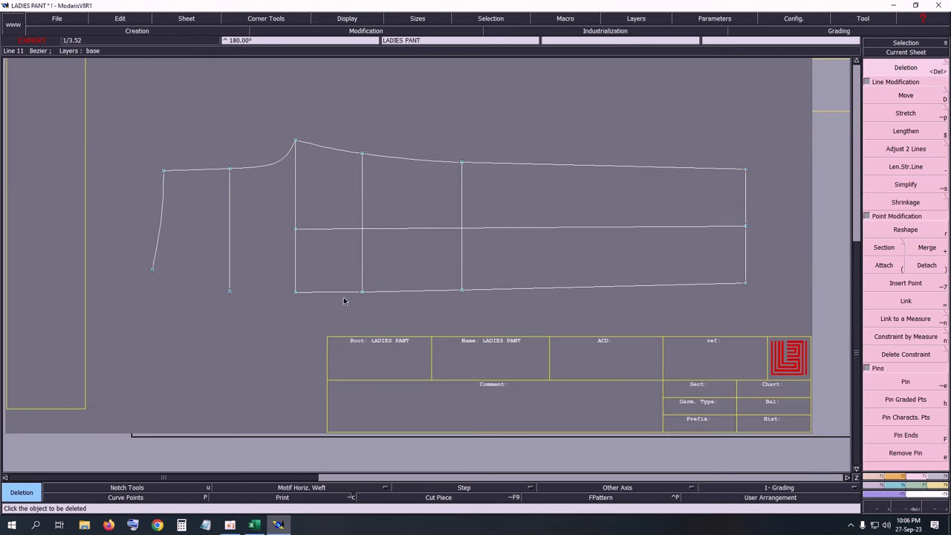
left_click(344, 301)
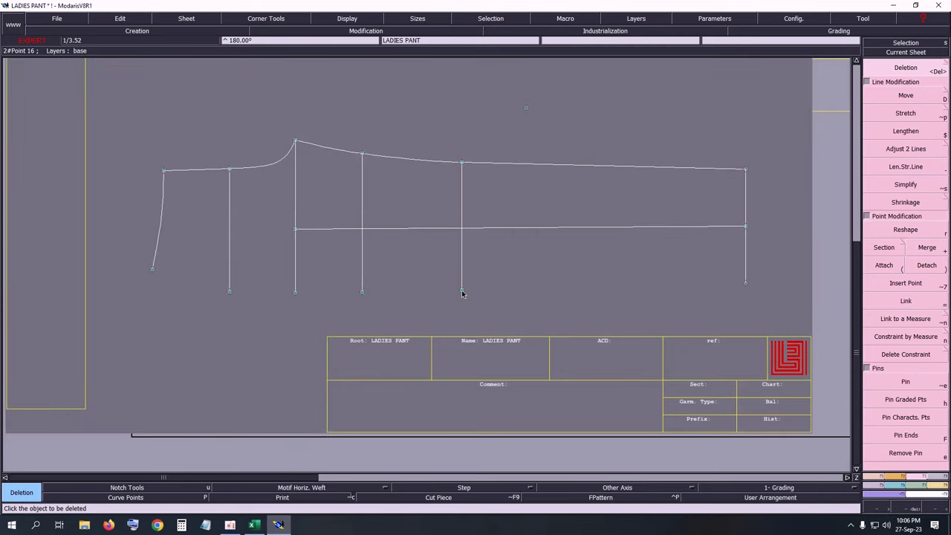
key("b")
left_click(462, 291)
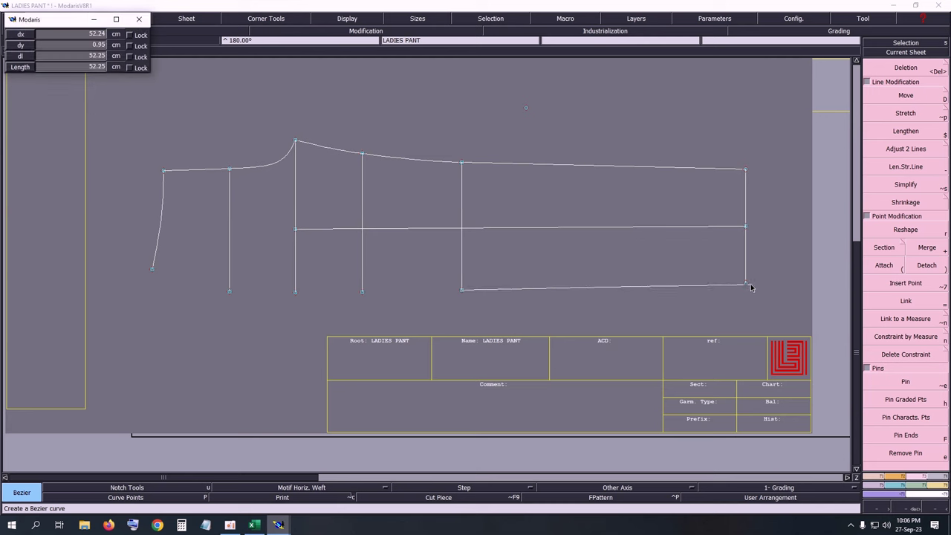
left_click(746, 284)
right_click(749, 285)
key("ctrl+z")
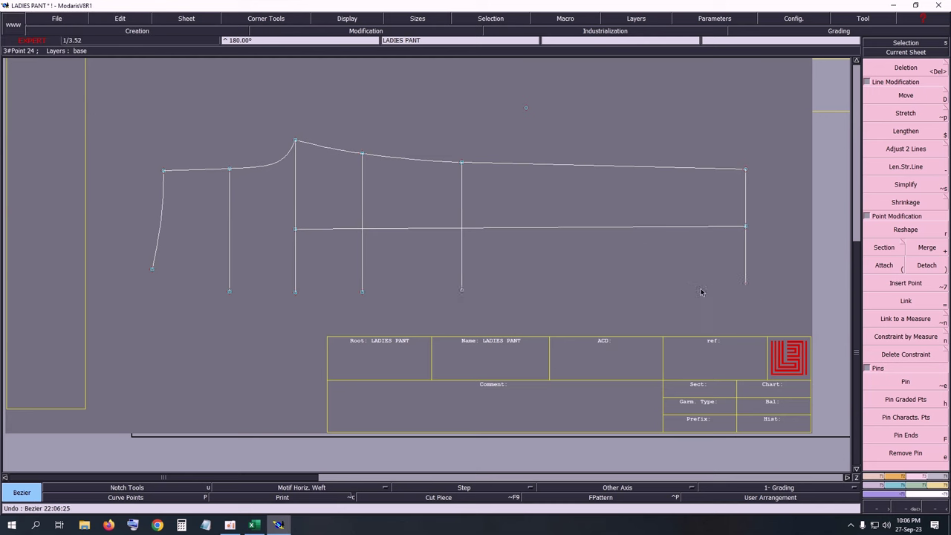
Step: Draw a straight Bezier side seam on the front panel from the knee line's outer end to the hem corner
left_click(461, 290)
left_click(746, 283)
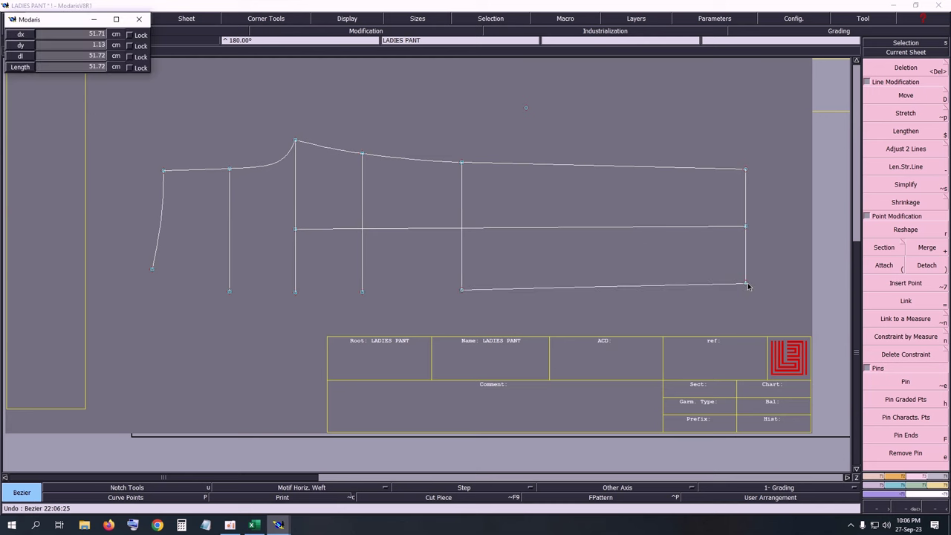
middle_click(780, 293)
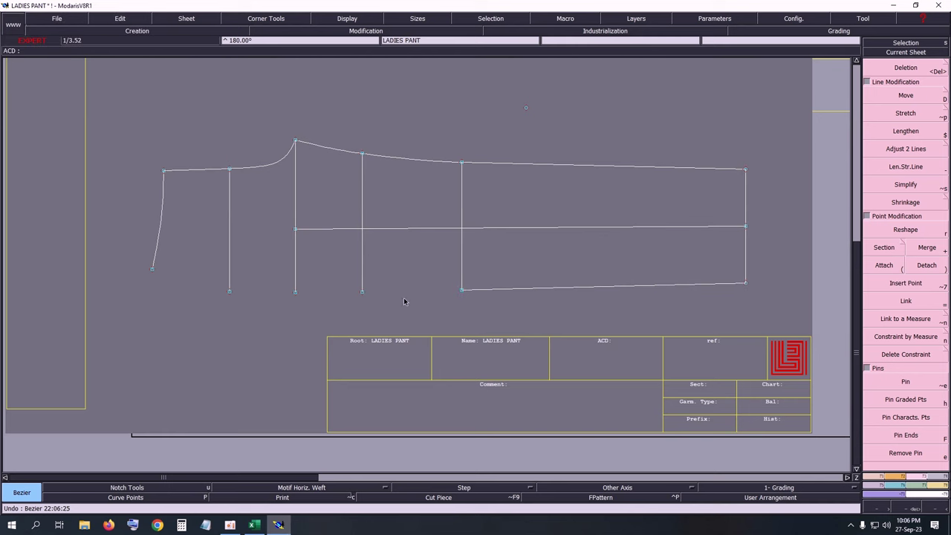
Step: Draw a Bezier side seam on the front panel from the knee line through the thigh, crotch and hip line ends to the side-waist point
left_click(461, 291)
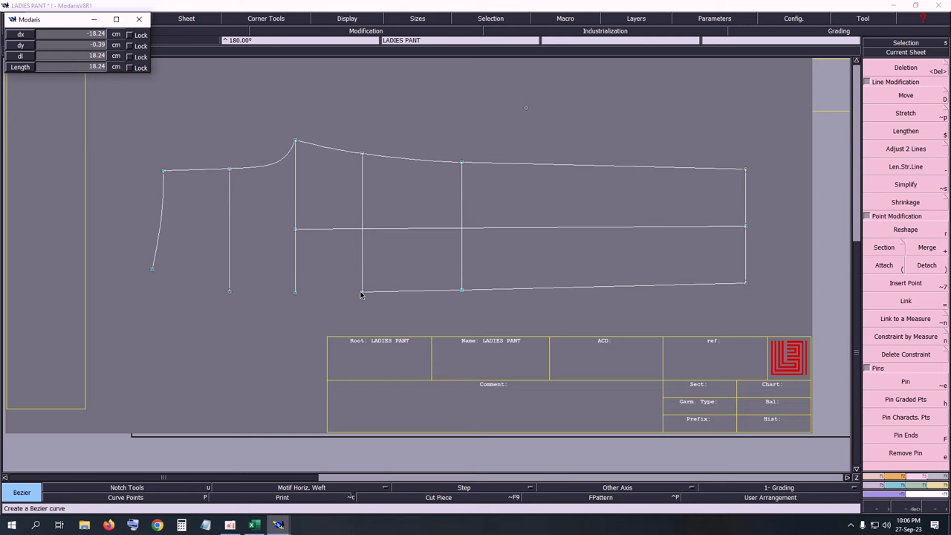
left_click(362, 291)
left_click(295, 292)
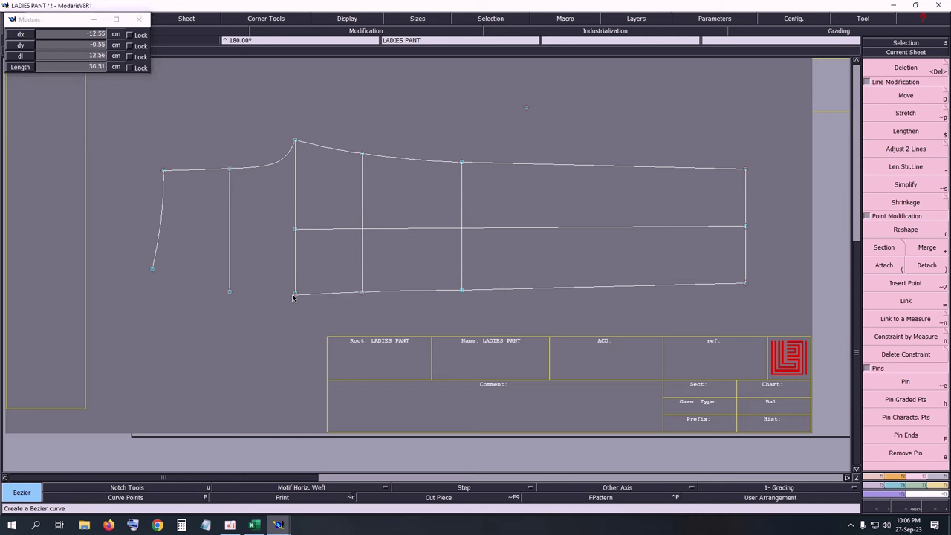
left_click(230, 292)
left_click(152, 271)
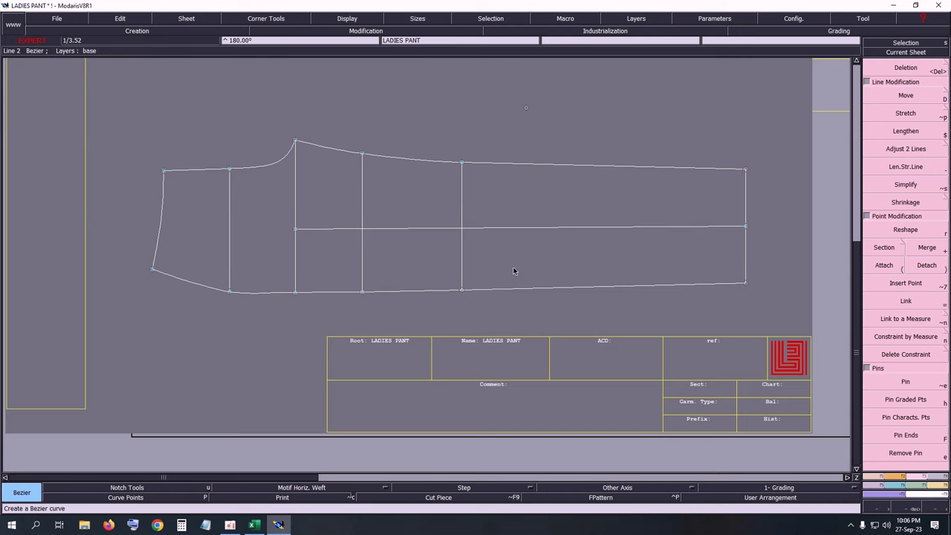
key("Return")
Step: Pin the front panel's crotch point and move it inward along the crotch line, toward the panel's centre line
left_click_drag(59, 94, 474, 360)
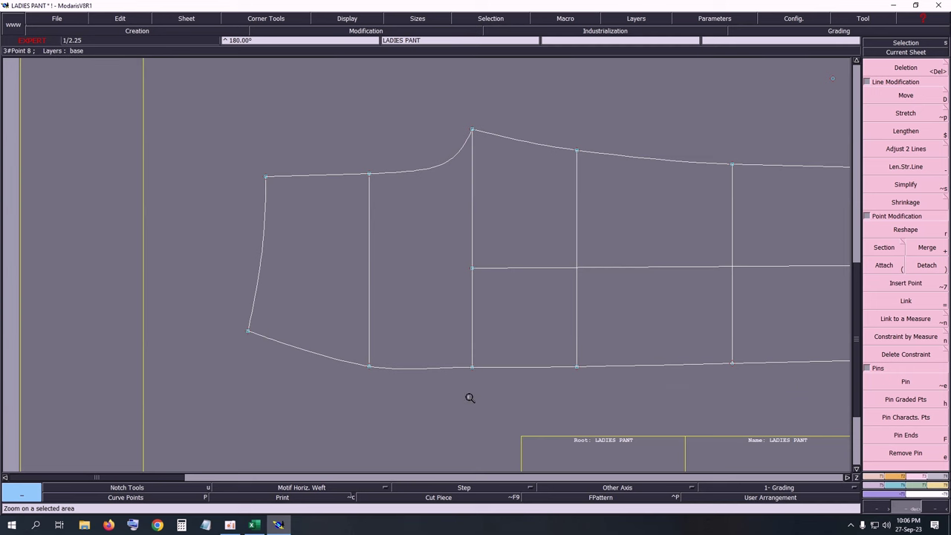
left_click(906, 381)
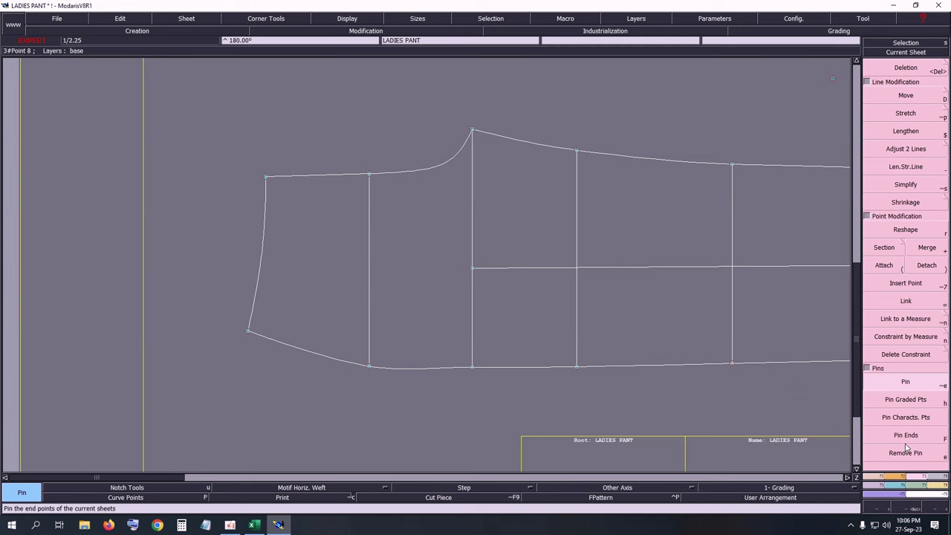
left_click(472, 130)
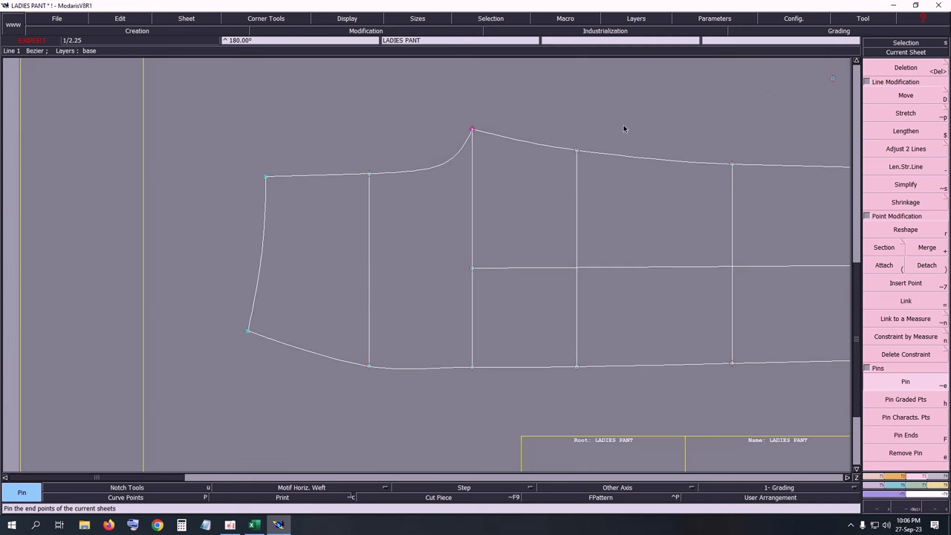
left_click(915, 100)
left_click(472, 130)
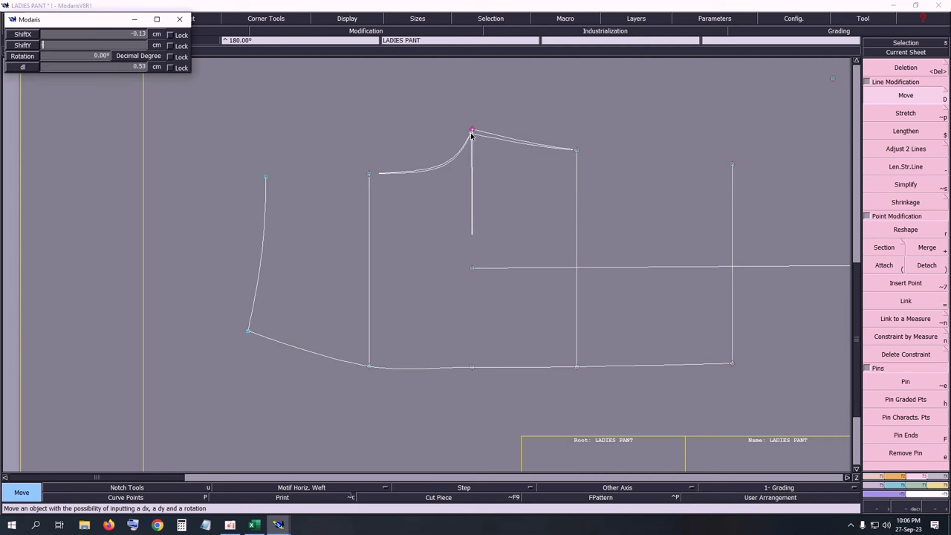
left_click(472, 138)
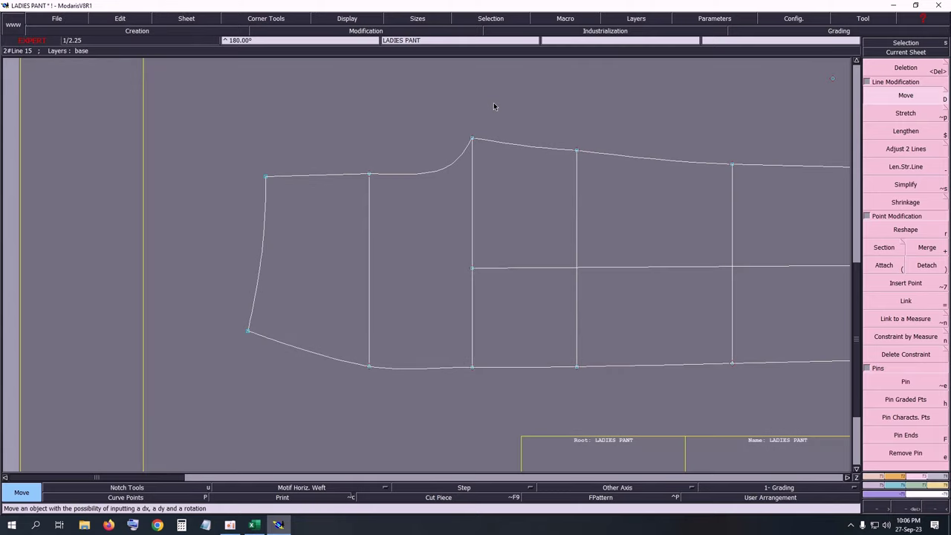
Step: Undo the last crotch point move and move the front panel's crotch point by X 0 and Y -0.20 cm
key("ctrl+z")
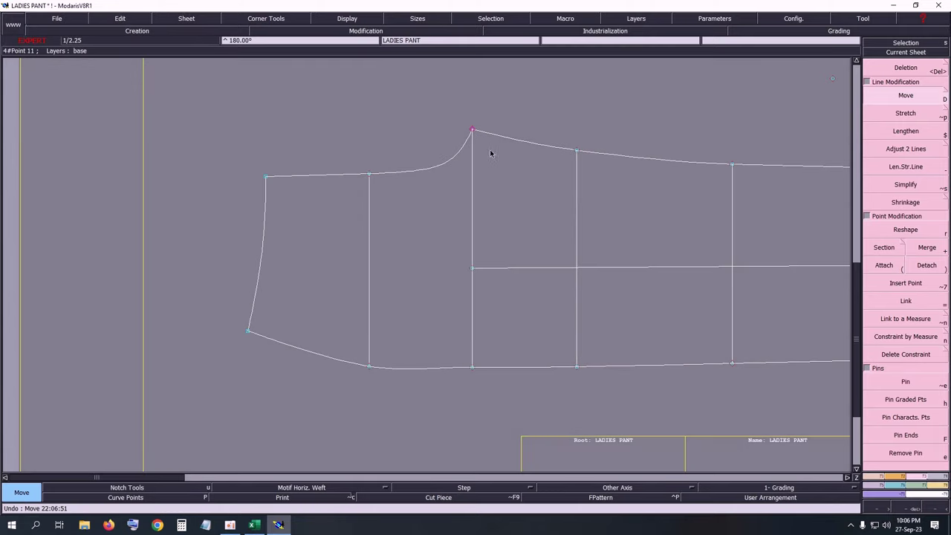
left_click(473, 132)
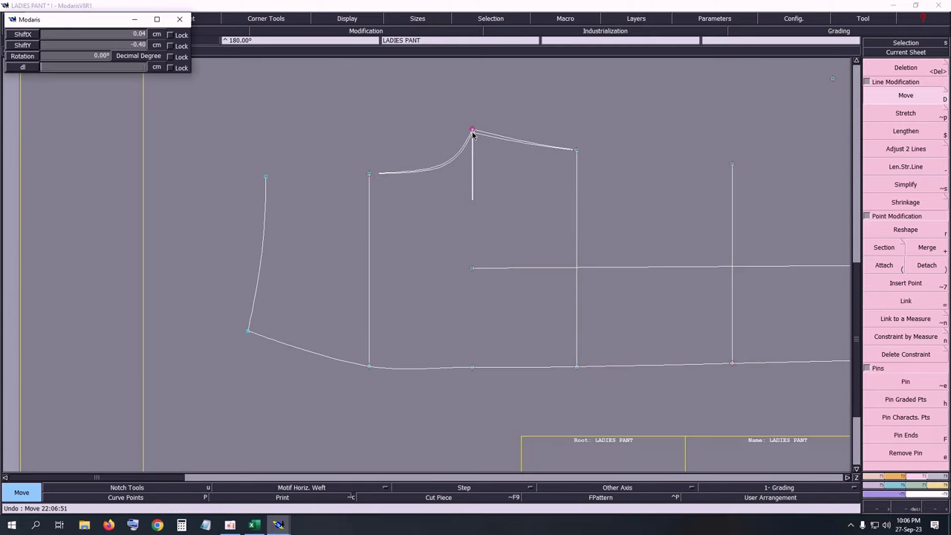
key("Up")
key("Up")
type("-")
type("-.2")
key("Tab")
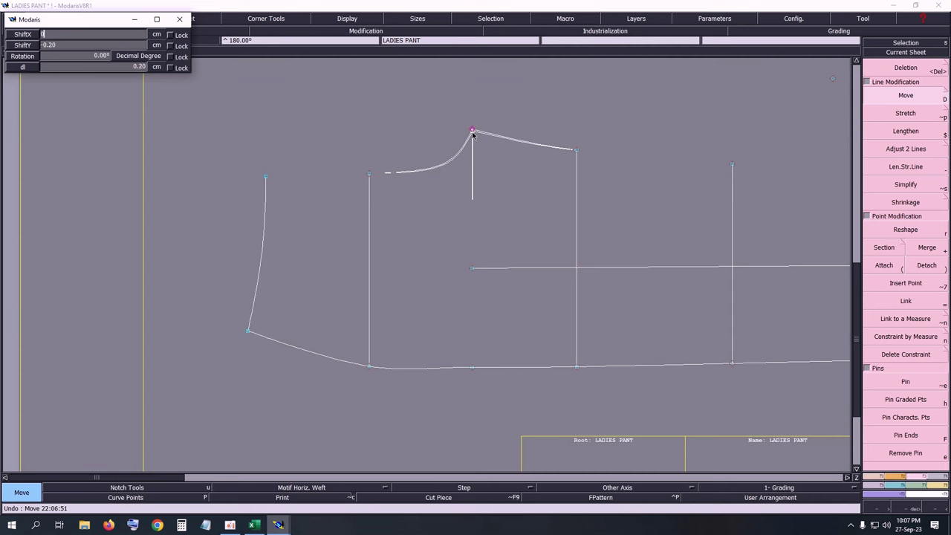
key("Return")
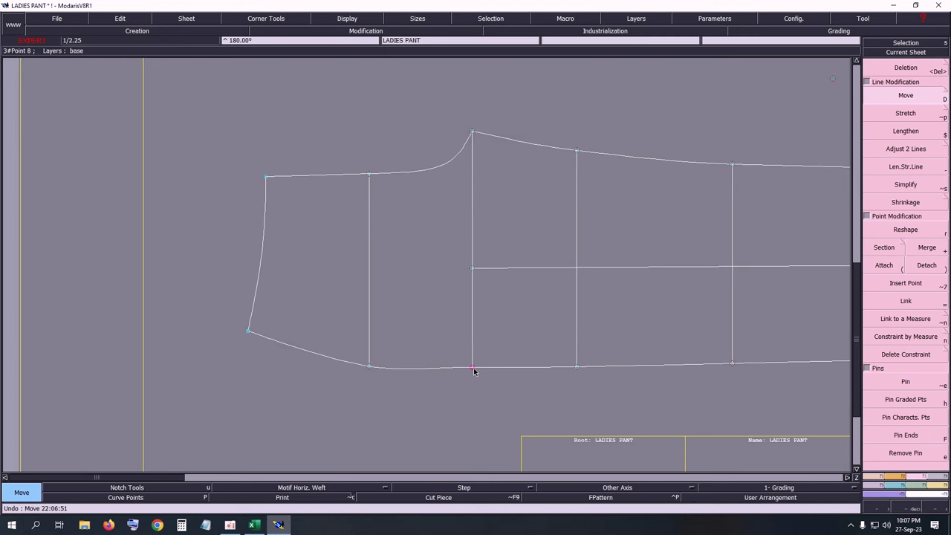
Step: Move the side-seam end of the front panel's crotch line by X 0 and Y -0.2 cm
left_click(473, 369)
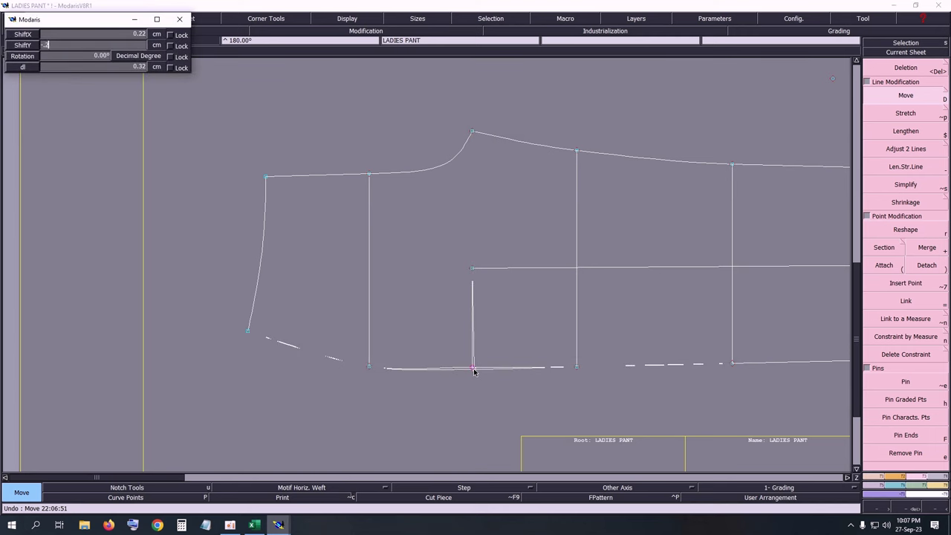
key("Up")
type("00")
key("Return")
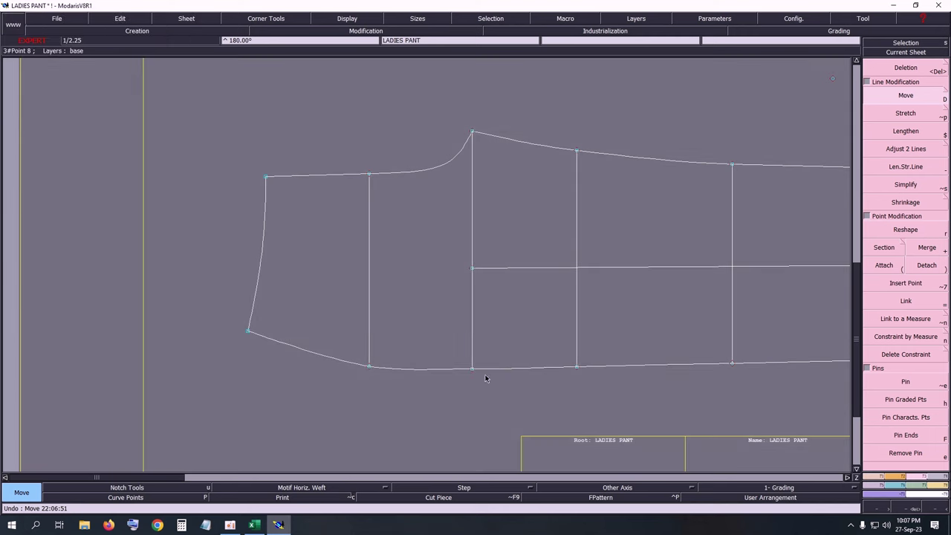
Step: Select the front panel's waistline and move it by -0.3 cm in Y, toward the side seam
left_click(261, 253)
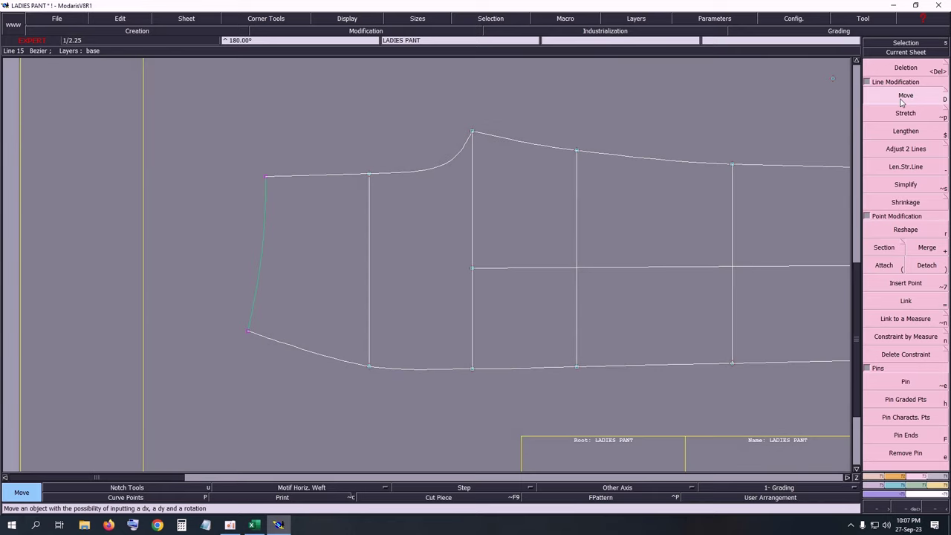
left_click(266, 180)
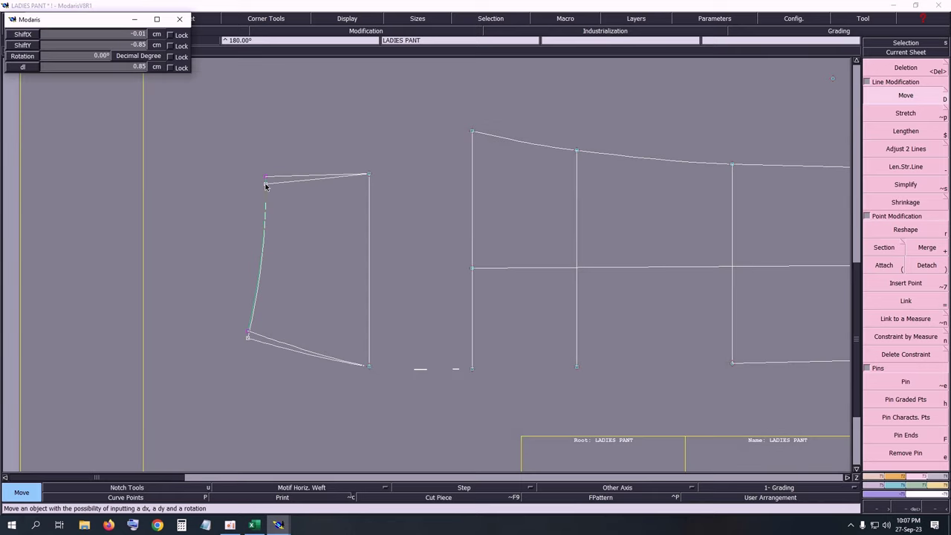
key("Up")
key("Up")
key("Up")
type("--.3")
key("Return")
key("Return")
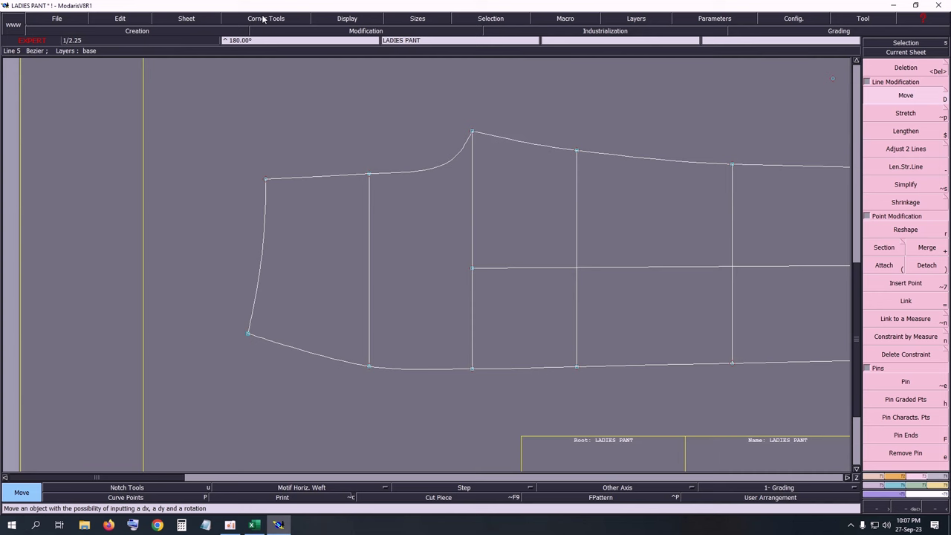
Step: Show the curve handles, reshape the front side seam between waist and hip into a fuller curve, and hide the handles again
left_click(363, 19)
left_click(320, 213)
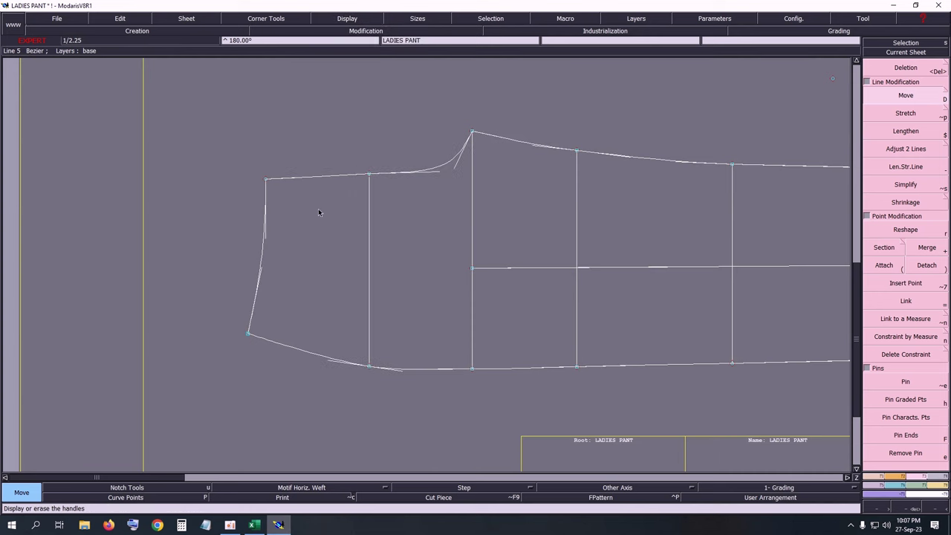
key("Escape")
key("r")
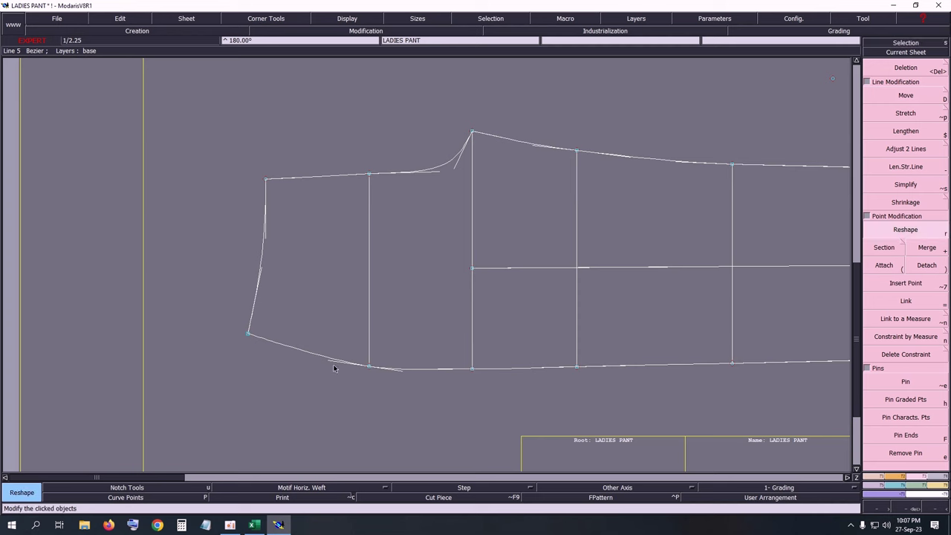
left_click(330, 361)
left_click(315, 359)
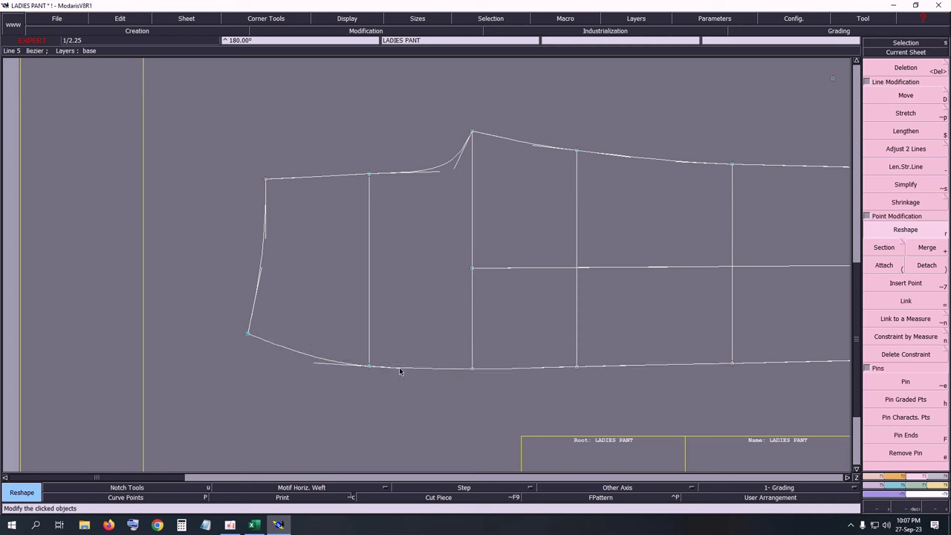
left_click(406, 370)
left_click(316, 363)
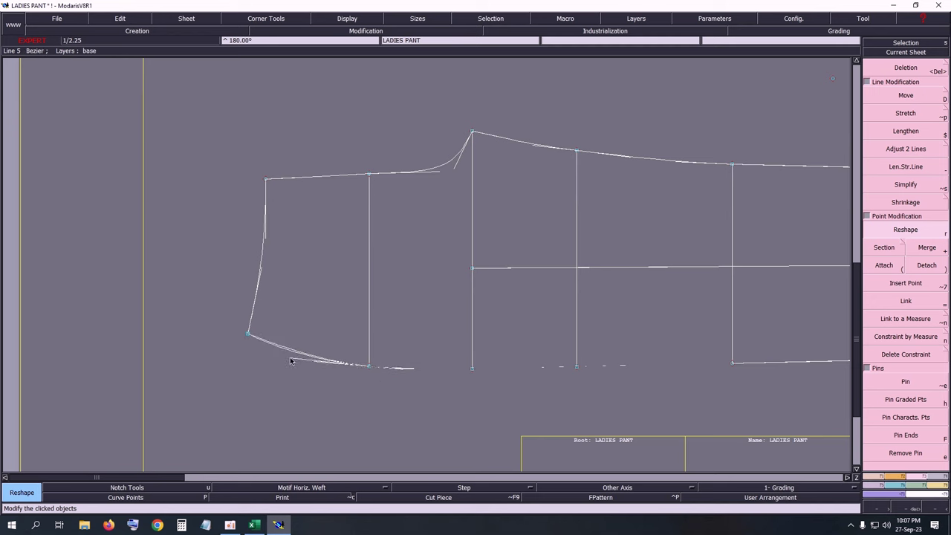
left_click_drag(291, 361, 291, 361)
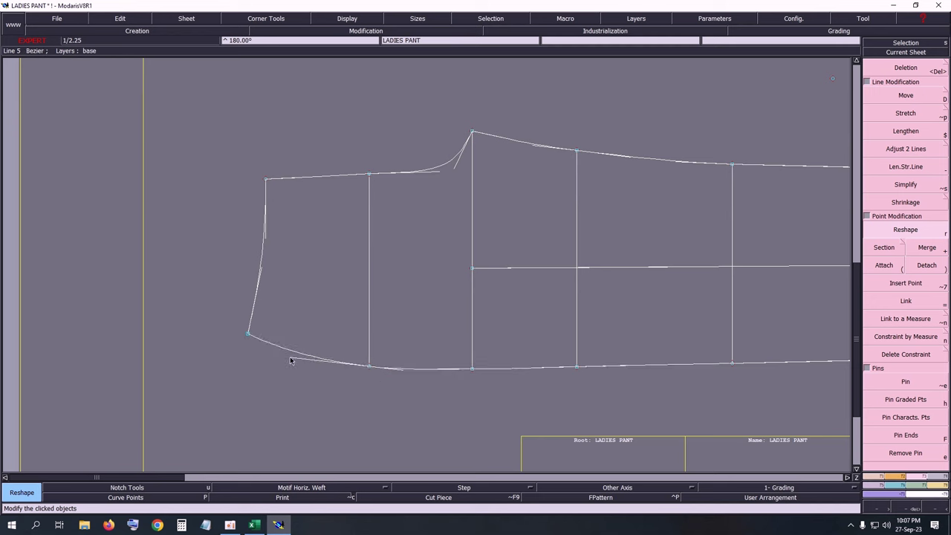
left_click(345, 19)
left_click(336, 215)
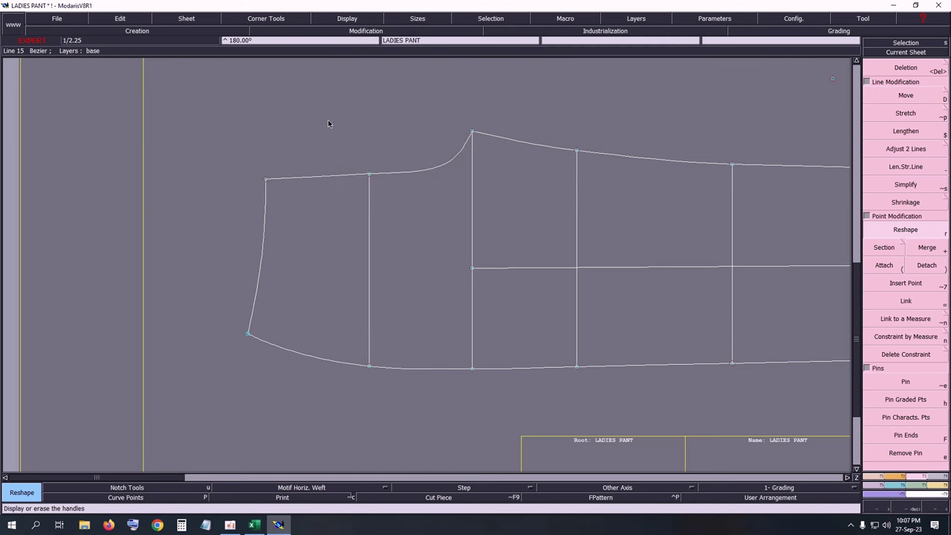
Step: Delete the stray construction points above the front panel
key("Home")
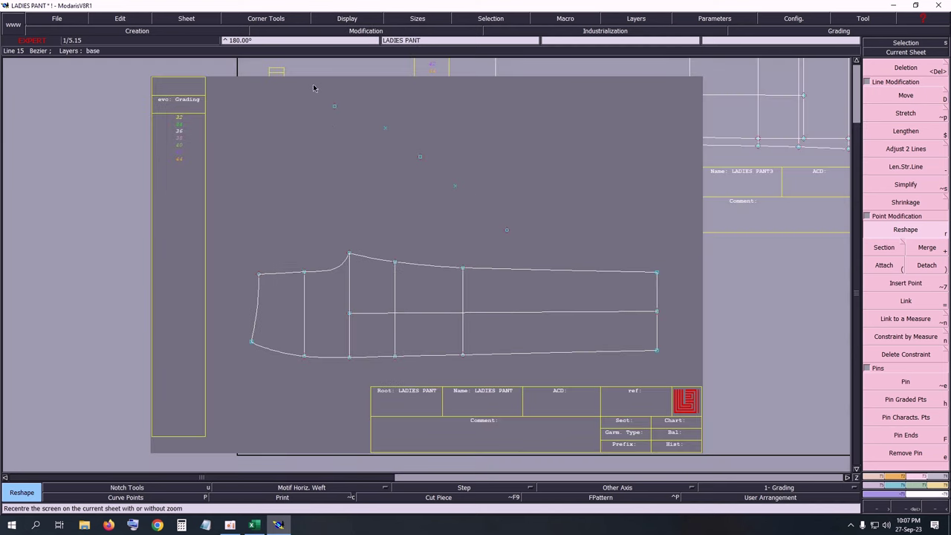
left_click_drag(313, 89, 536, 253)
key("Delete")
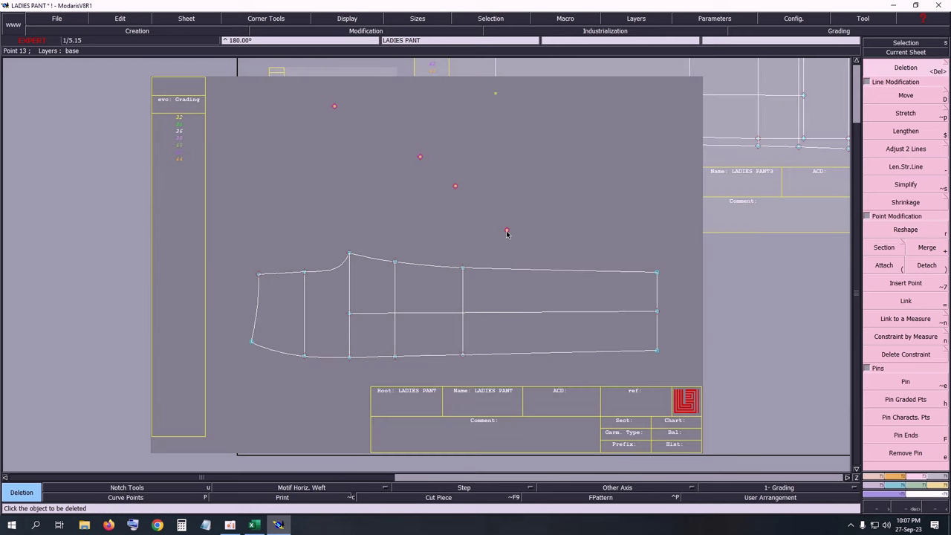
key("Delete")
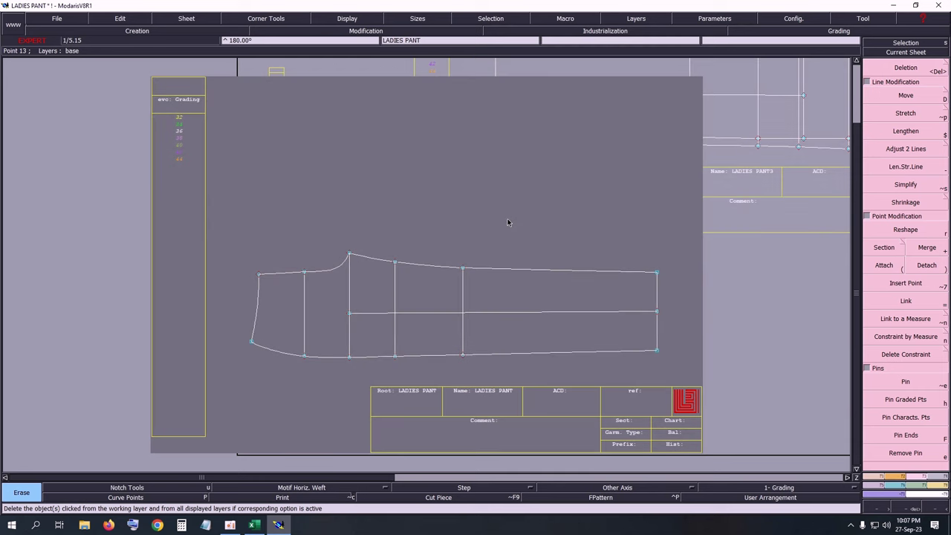
Step: Align the crotch end of the front panel's centre line horizontally with its hem end using Ali 2Pts
key("F1")
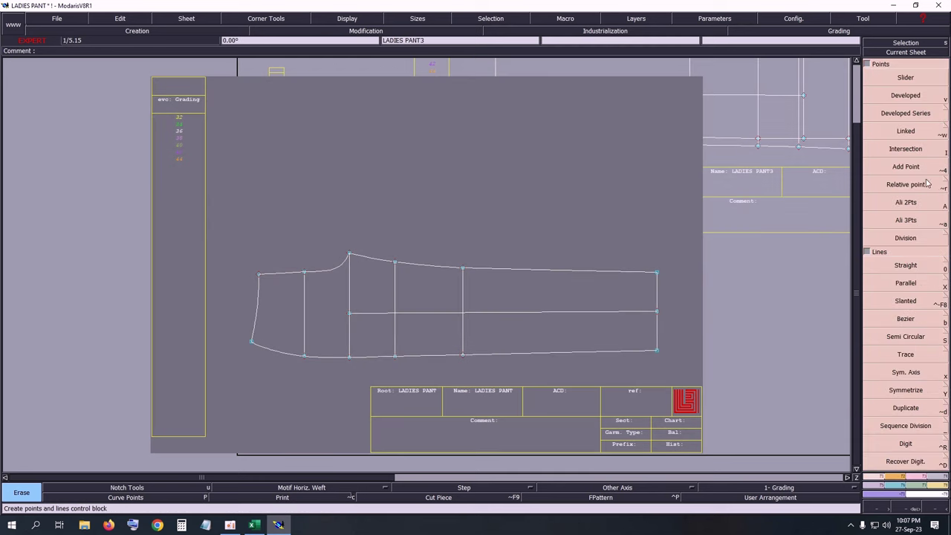
left_click(911, 209)
left_click(657, 311)
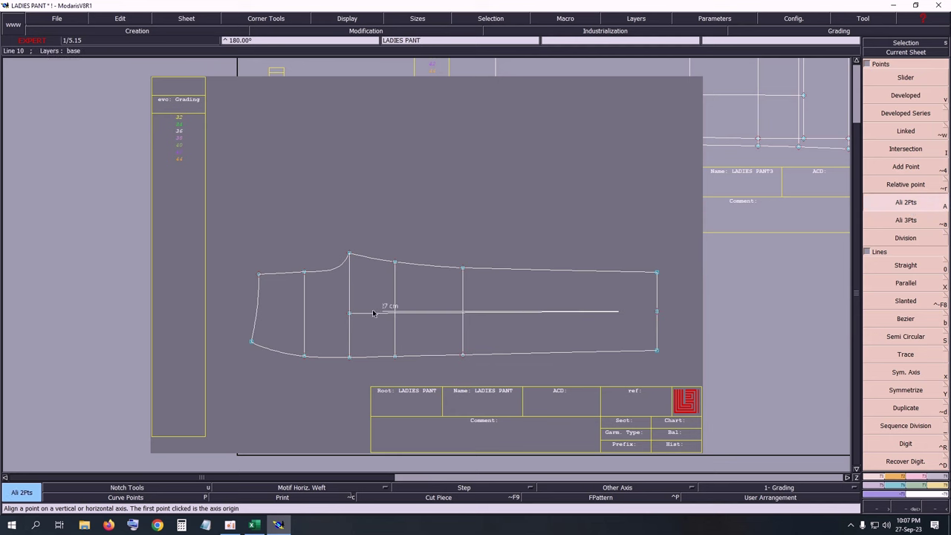
left_click(350, 316)
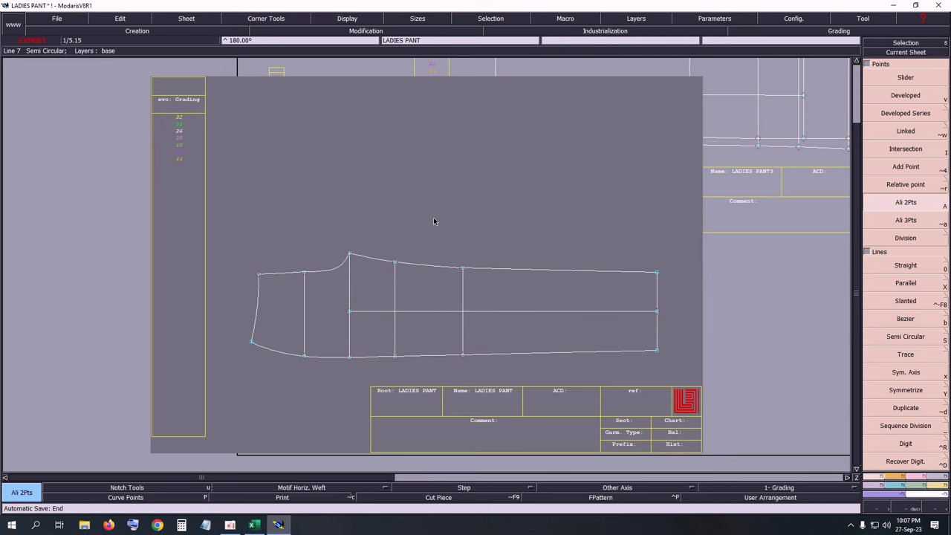
Step: Arrange all sheets on the desk and delete the leftover curve pieces above the back panel
key("j")
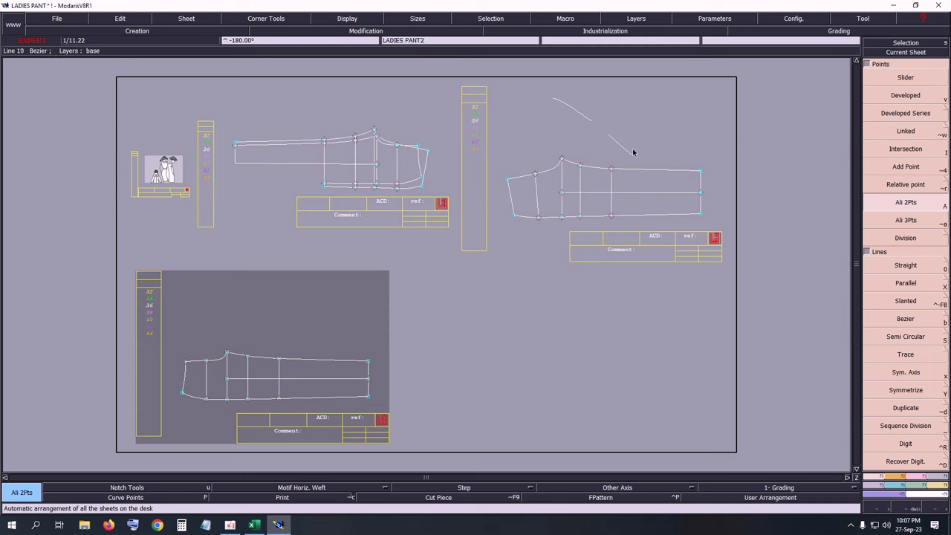
left_click_drag(518, 73, 644, 164)
key("Delete")
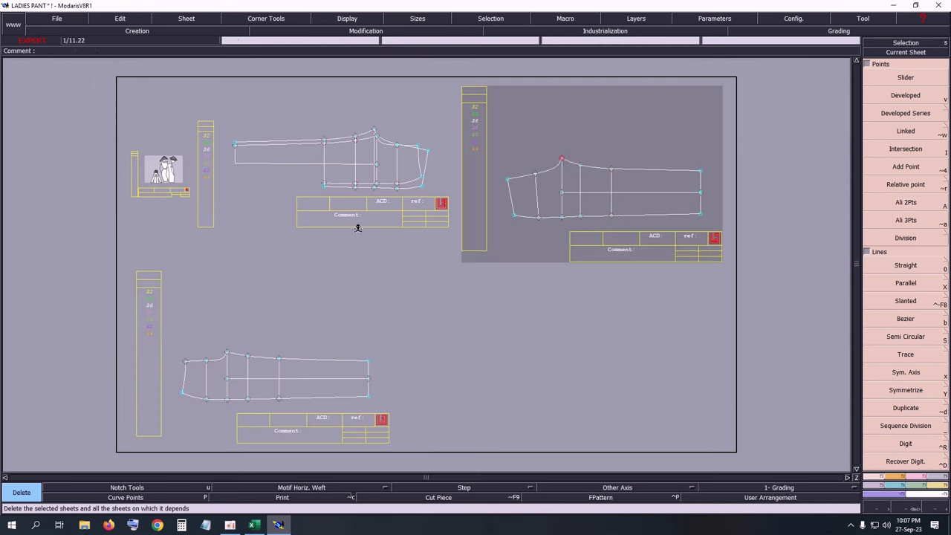
Step: Delete the sheet holding the original combined front and back draft
left_click(348, 165)
left_click(535, 313)
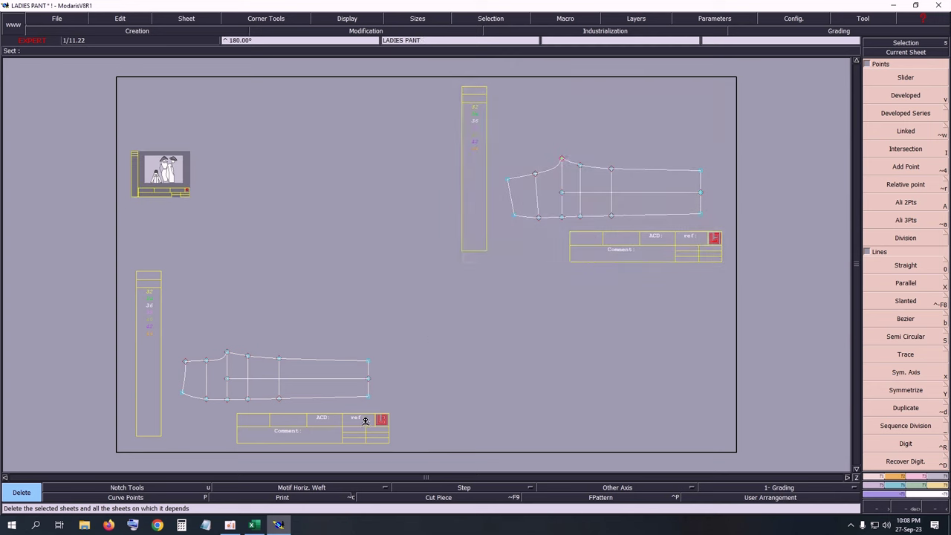
key("s")
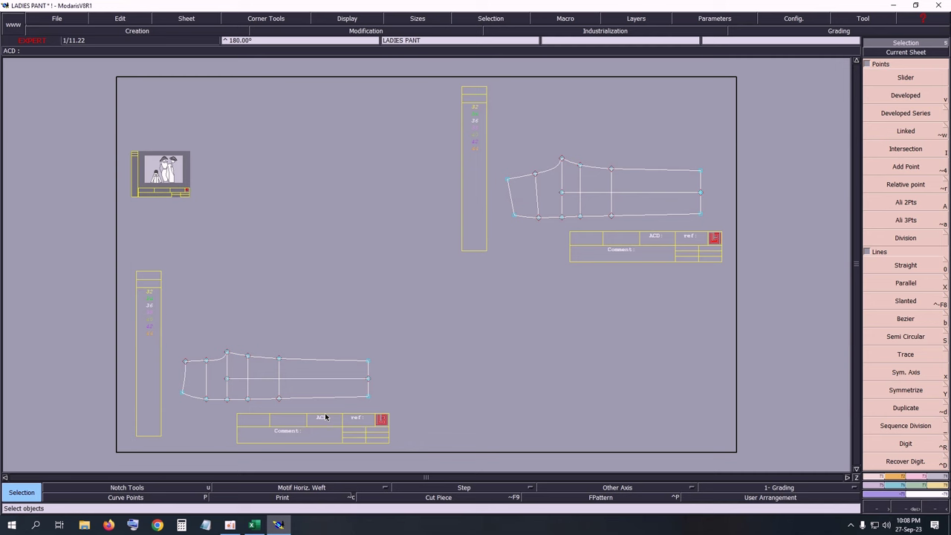
Step: Marry the front panel onto the back panel, matching the hem ends of their centre lines
key("m")
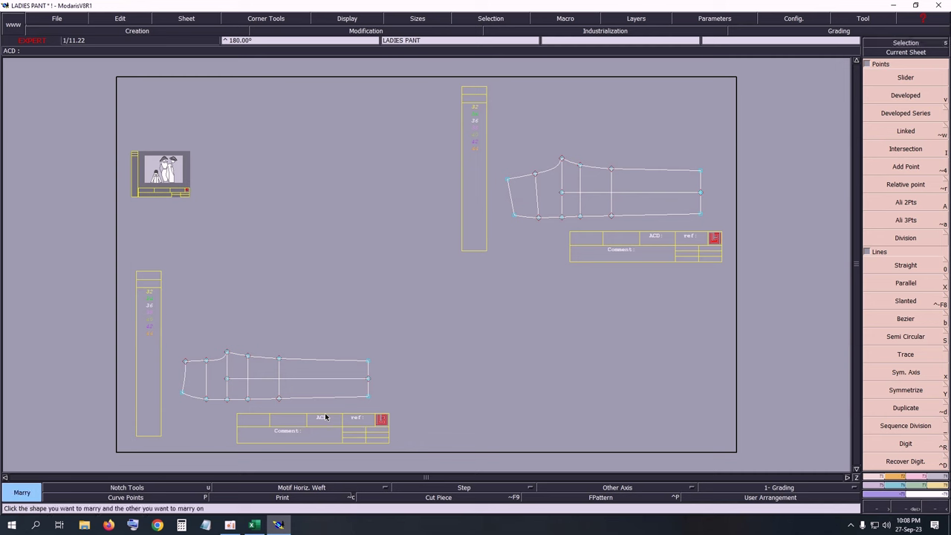
left_click(368, 381)
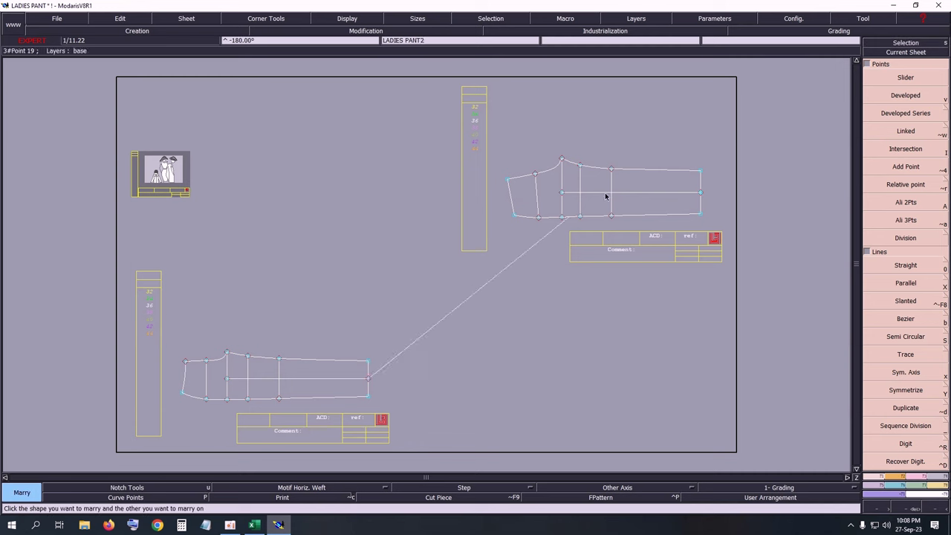
left_click(701, 194)
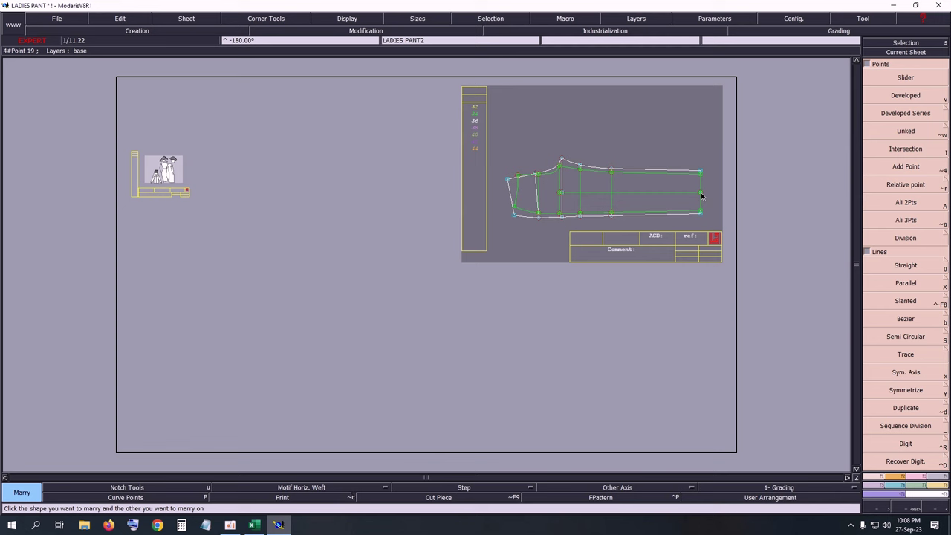
Step: Copy the married panels' geometry to a new sheet and rearrange all sheets on the desk
key("c")
left_click(628, 195)
left_click(439, 248)
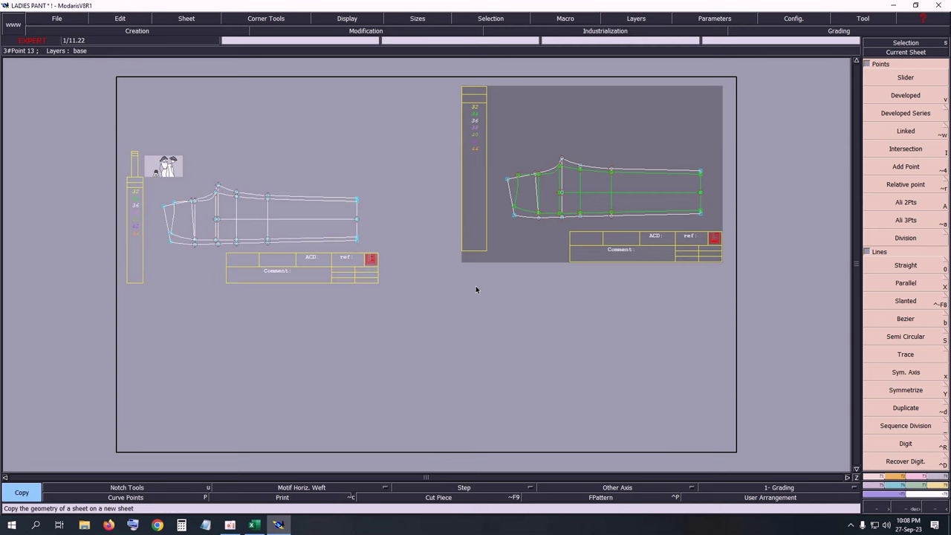
key("j")
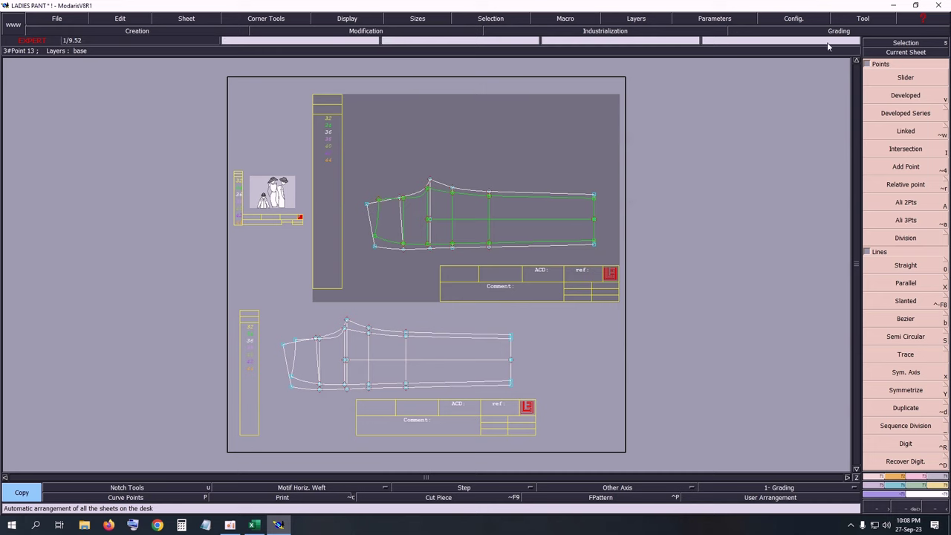
Step: Make the LADIES PANT2 back panel the current sheet and divorce the front panel from it
left_click(877, 54)
left_click(528, 175)
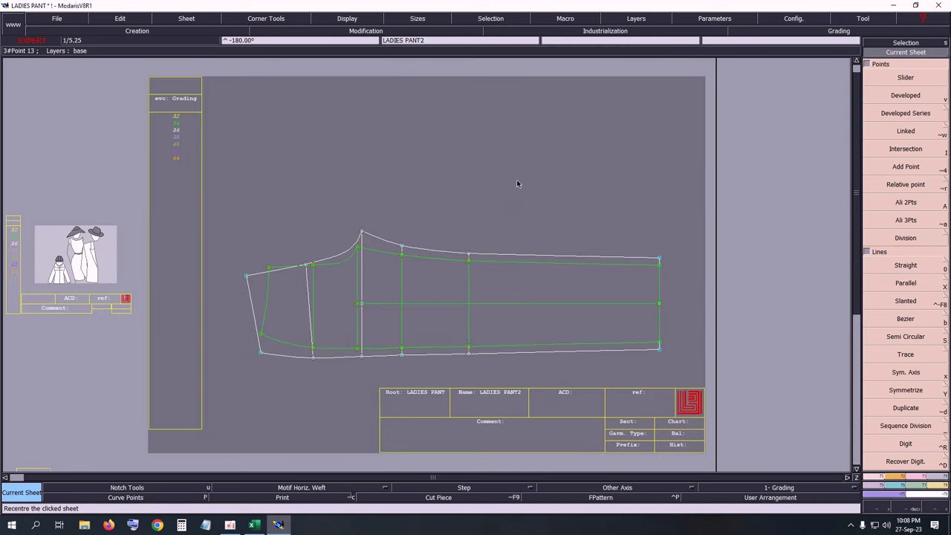
key("d")
left_click(443, 259)
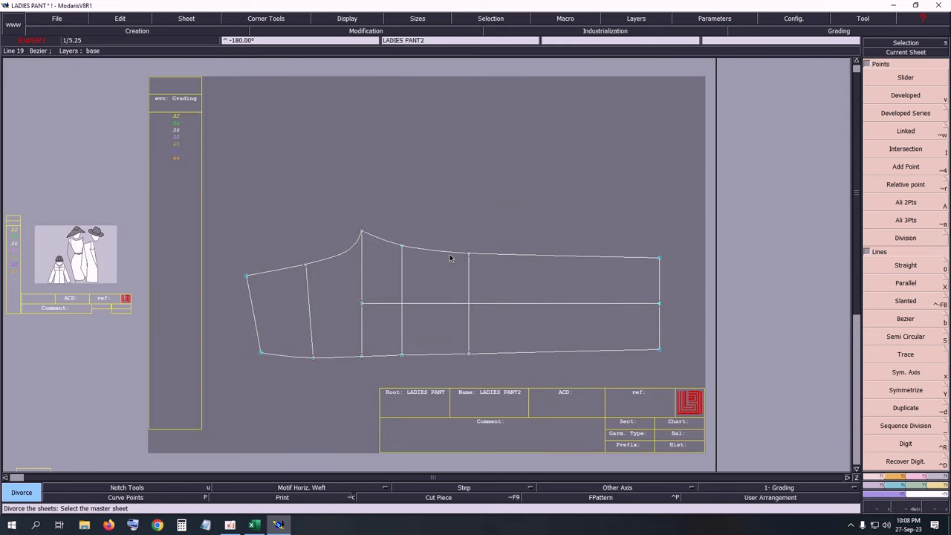
key("Home")
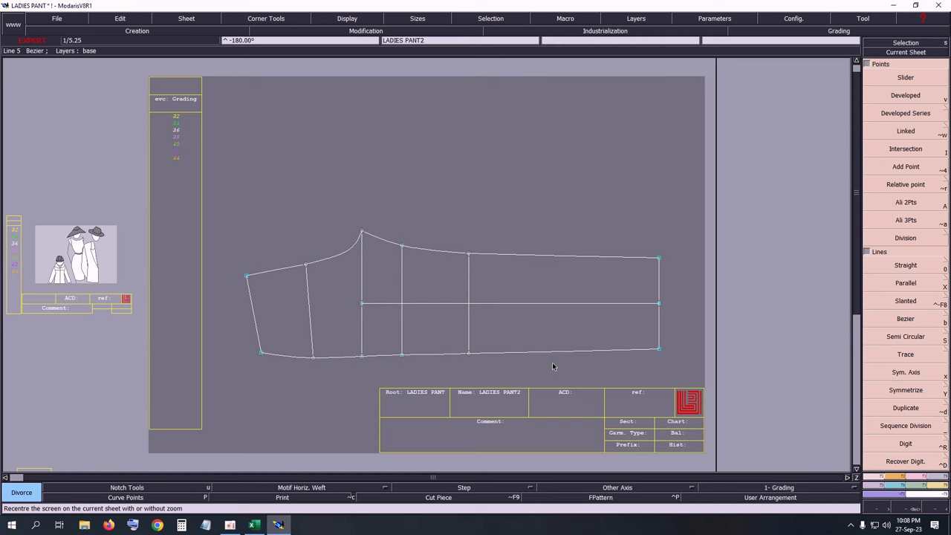
left_click(364, 18)
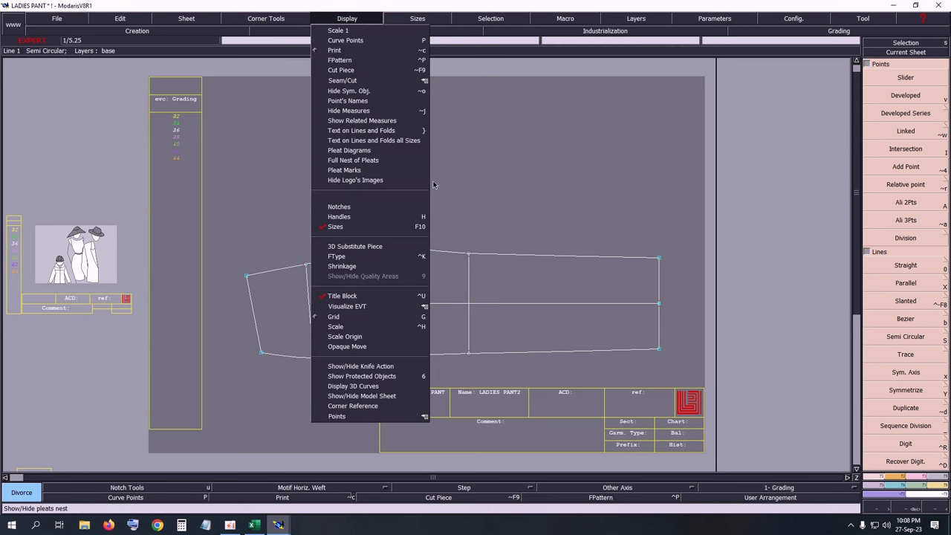
left_click(529, 217)
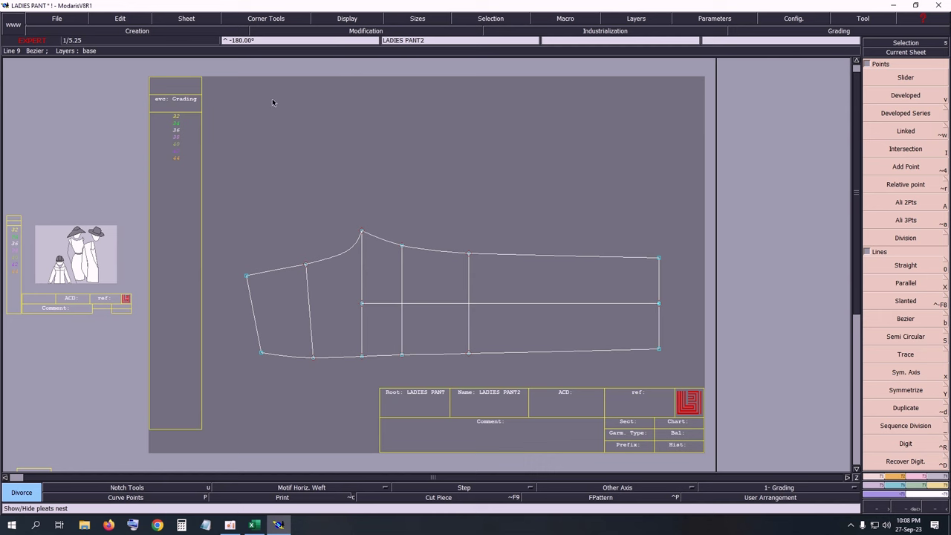
Step: Create a symmetry axis along the back panel's upper centre-back seam and mirror the waistline and hip line across it
key("x")
left_click(247, 277)
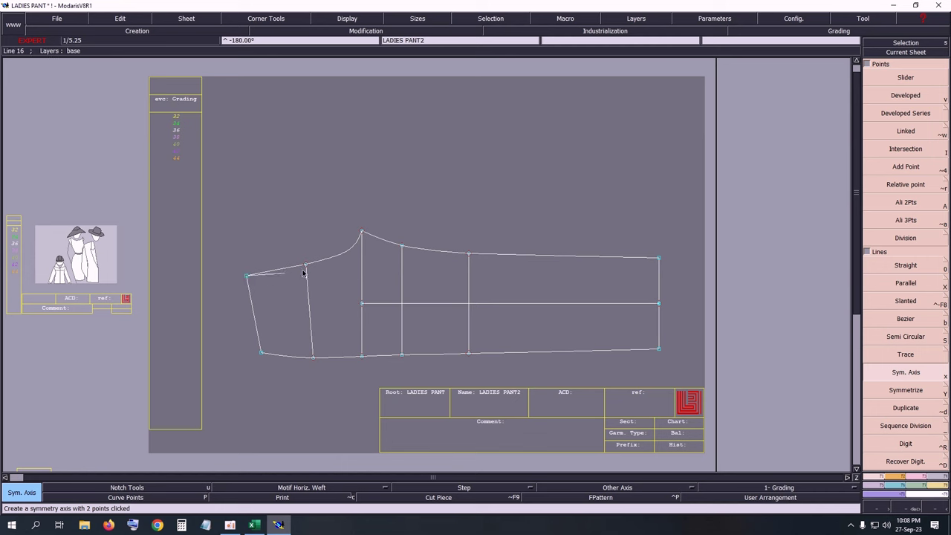
left_click(304, 265)
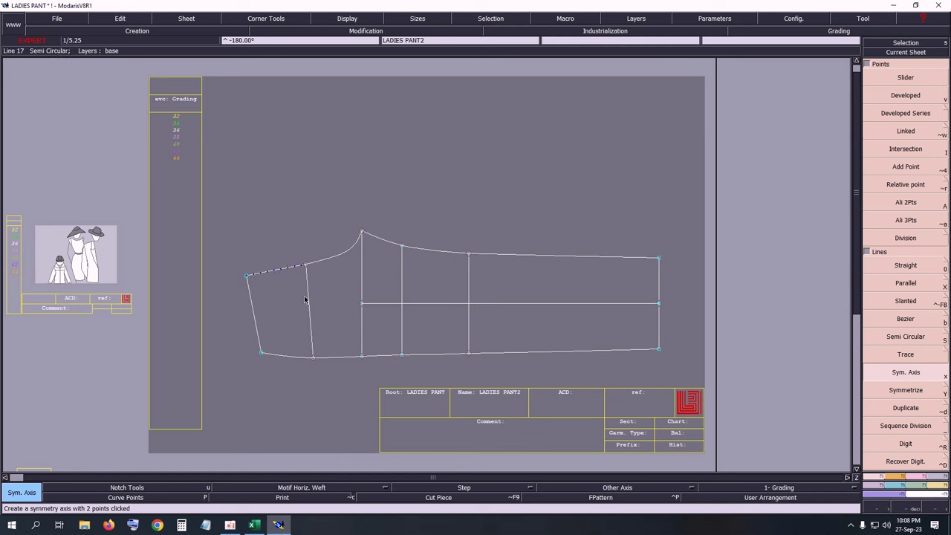
key("y")
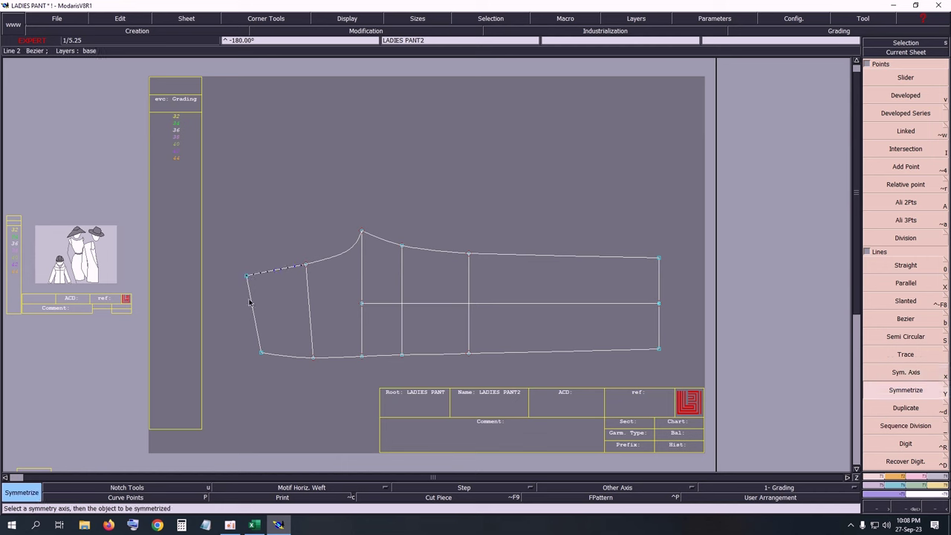
left_click(249, 302)
left_click(310, 300)
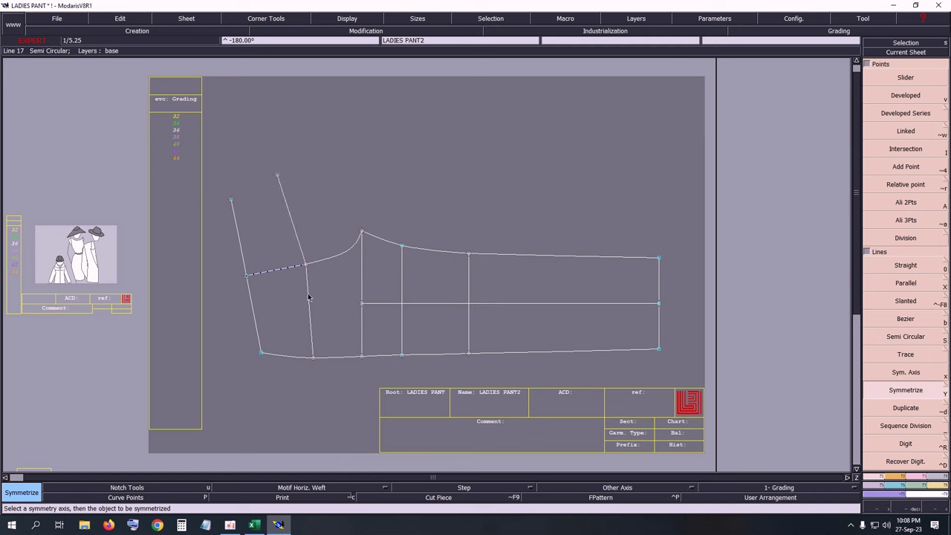
Step: Mirror the back panel's crotch line, side seam, inseam and hem across the symmetry axis
left_click(362, 299)
left_click(349, 358)
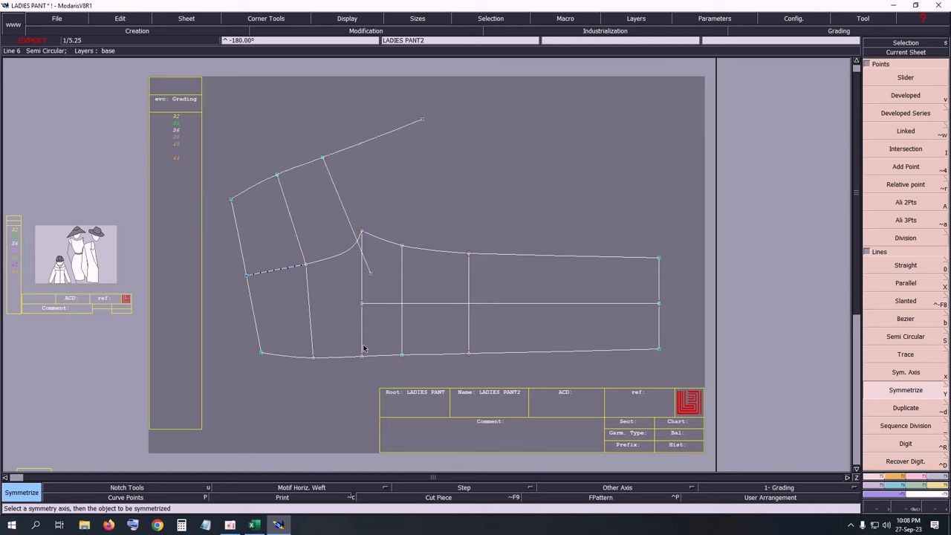
left_click(414, 252)
left_click(495, 354)
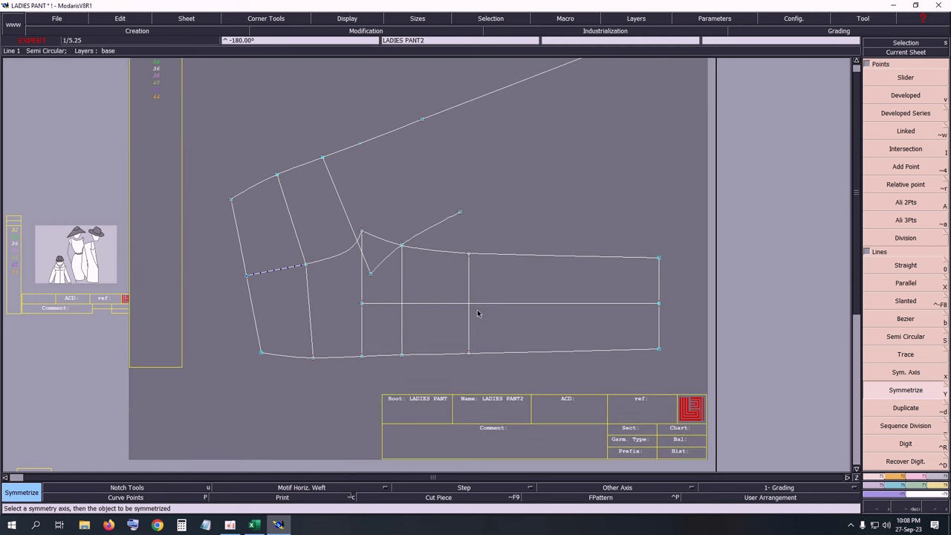
left_click(482, 257)
left_click(659, 273)
key("Home")
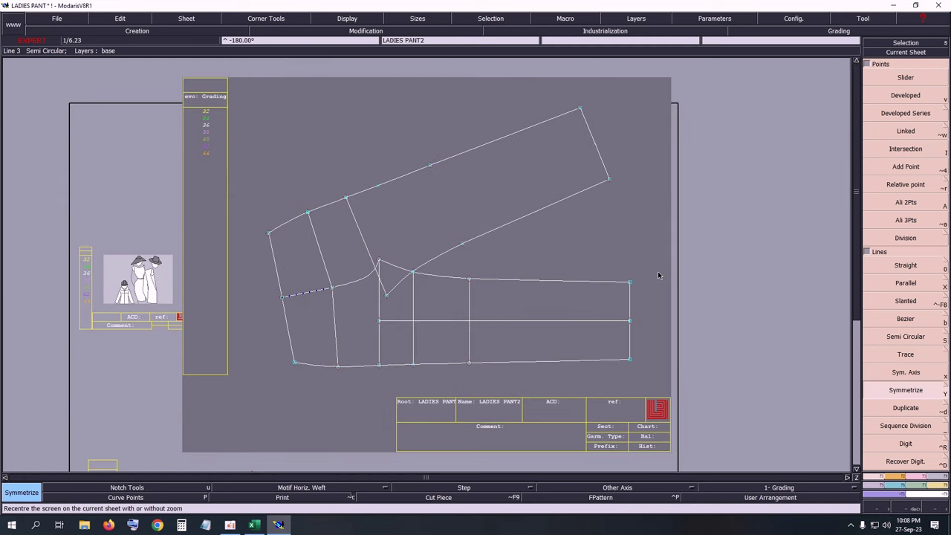
Step: Undo all the mirrored lines and the symmetry axis on the back panel
key("ctrl+z")
key("ctrl+z")
key("ctrl+z")
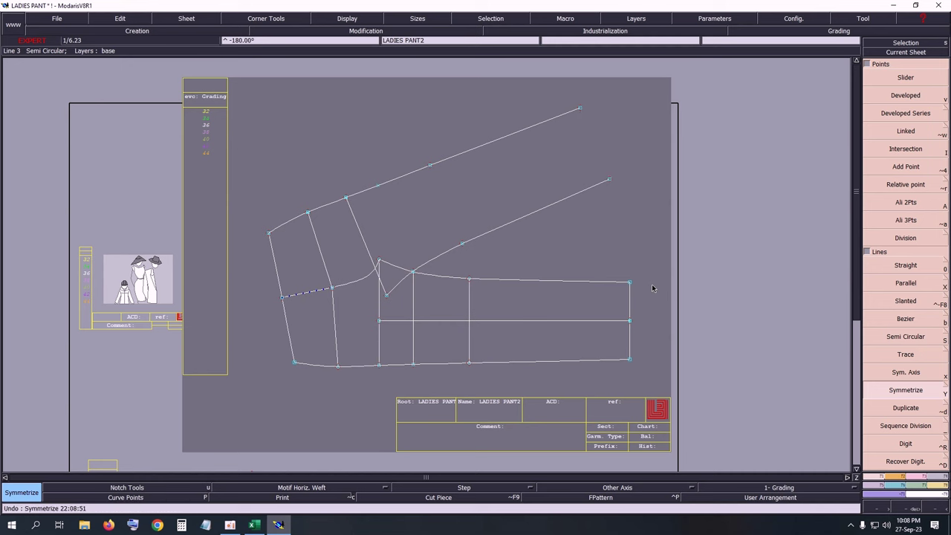
key("ctrl+z")
key("ctrl+z")
key("ctrl+z")
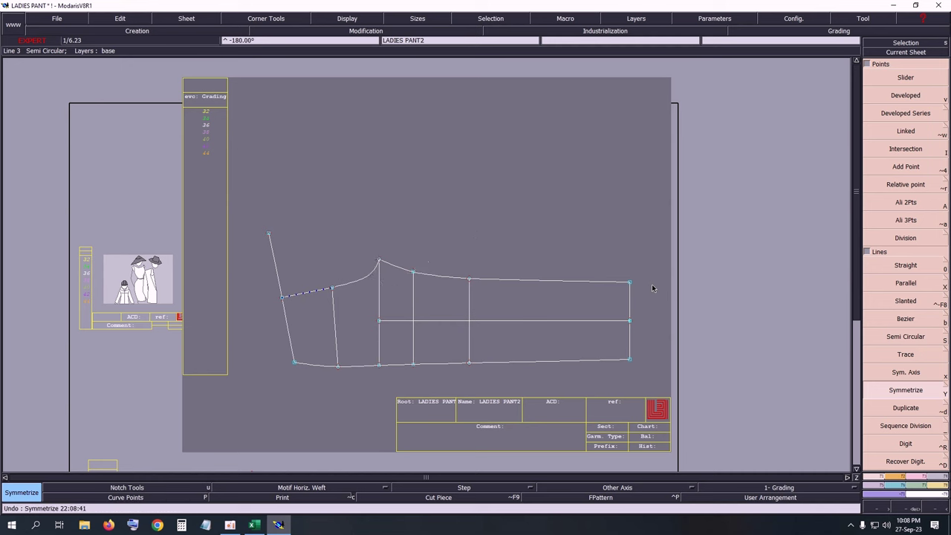
key("ctrl+z")
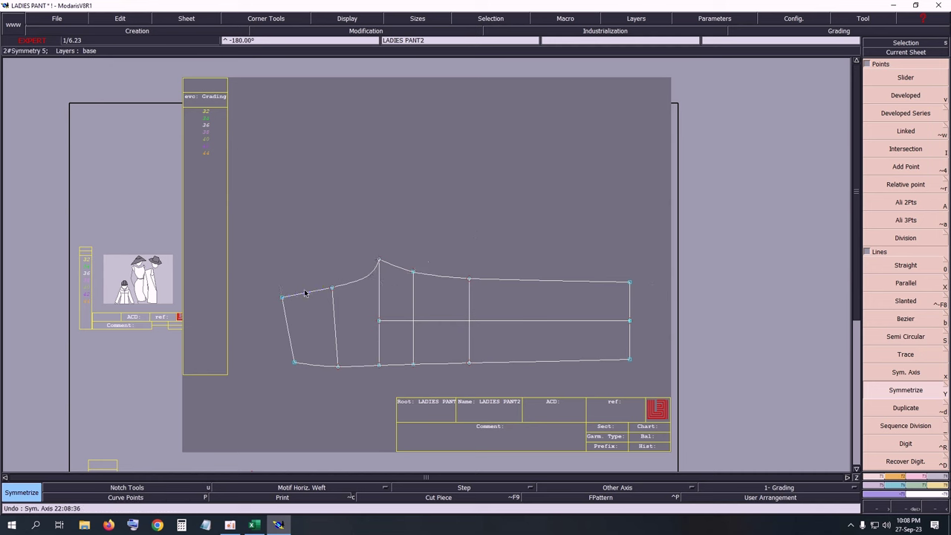
Step: Rearrange all sheets on the desk and readjust them to their best dimensions
key("j")
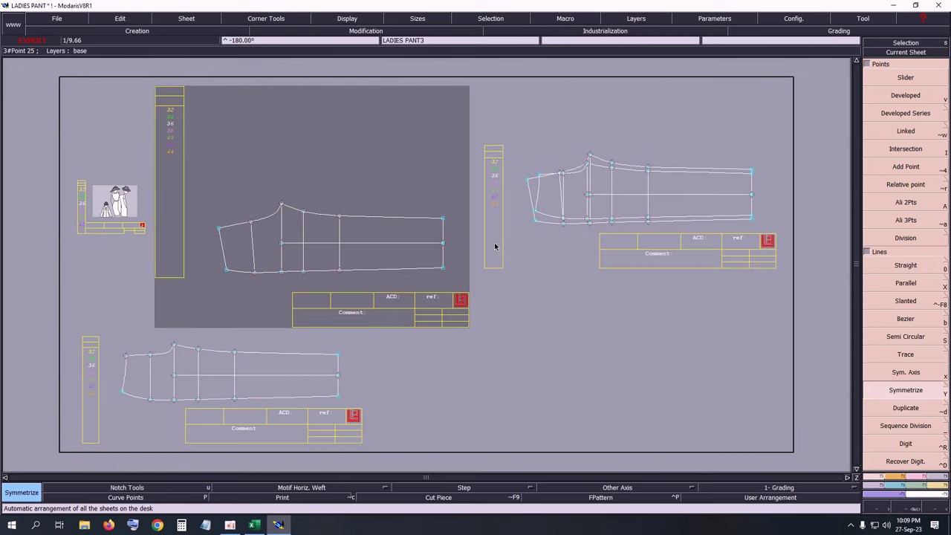
key("a")
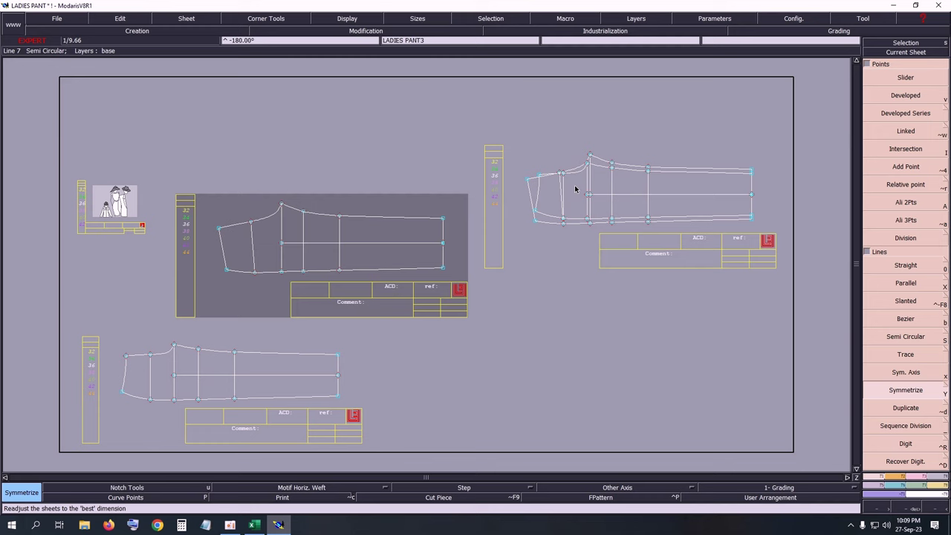
Step: Switch to the Excel chart and examine the back pocket length, width, bottom width and distance between back pockets rows
left_click(252, 523)
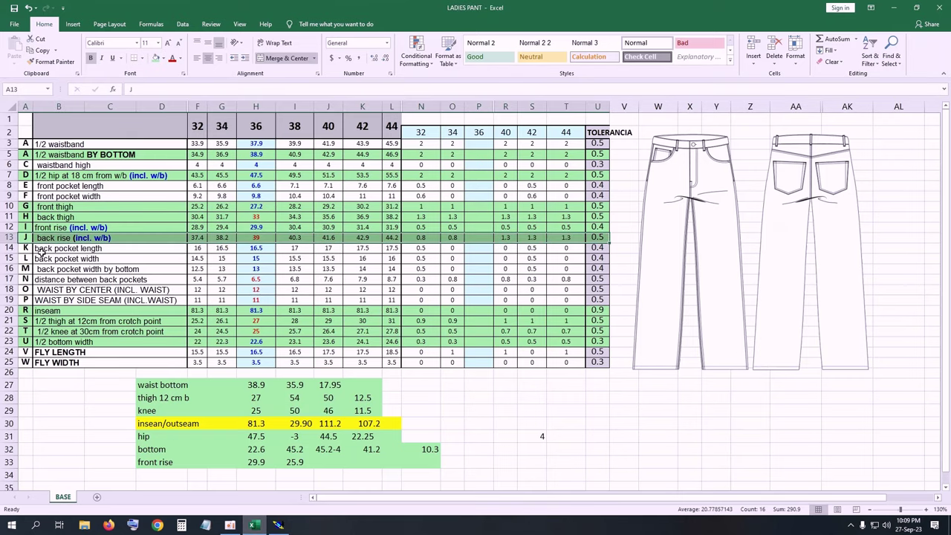
left_click_drag(44, 248, 595, 248)
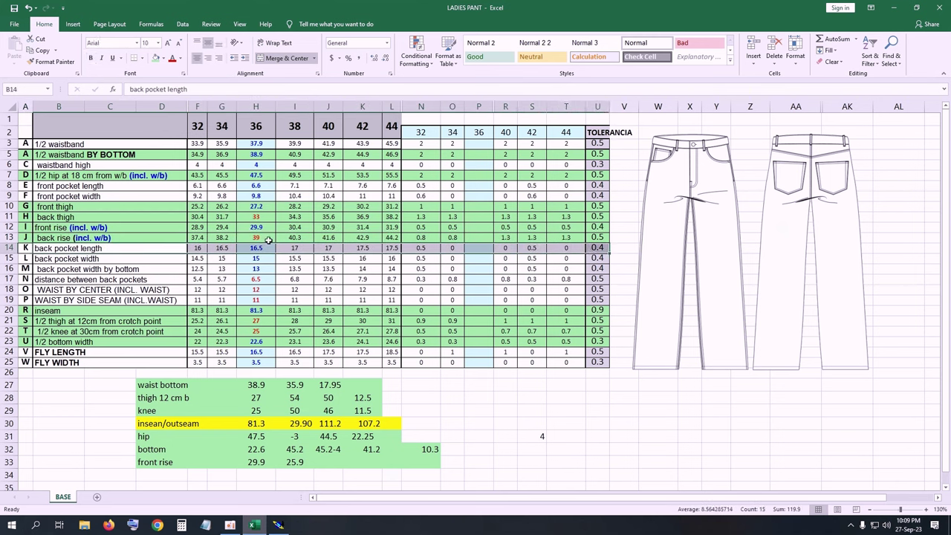
left_click(25, 247)
left_click_drag(25, 247, 590, 248)
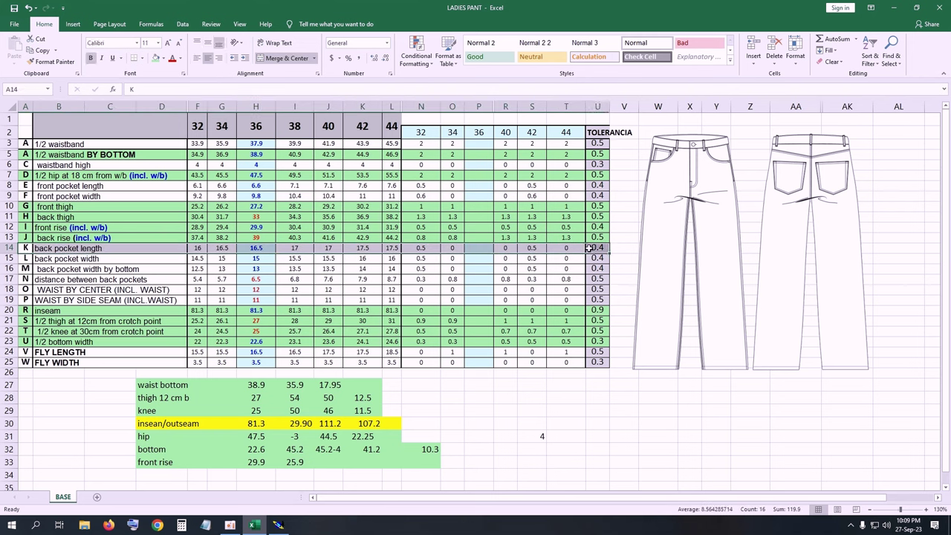
left_click(26, 258)
left_click(35, 270)
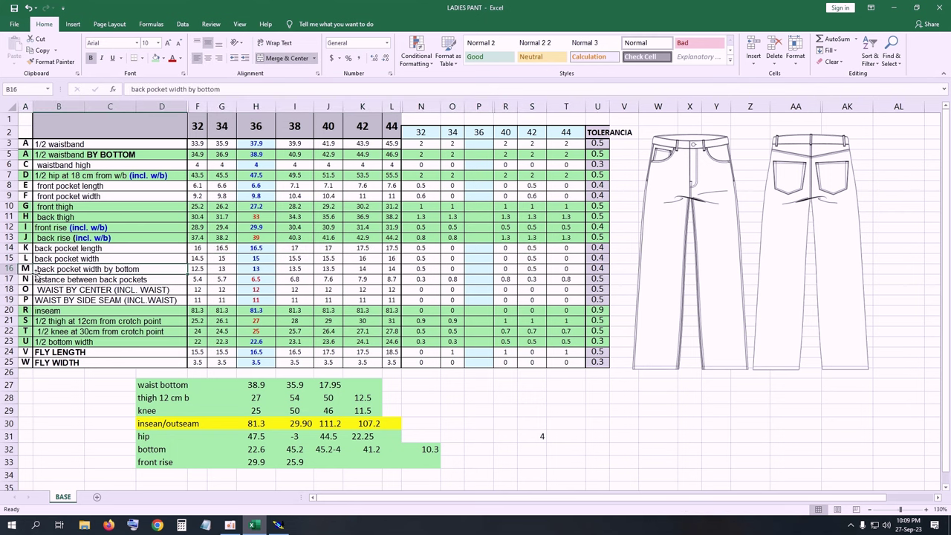
left_click(38, 281)
left_click_drag(149, 278, 593, 280)
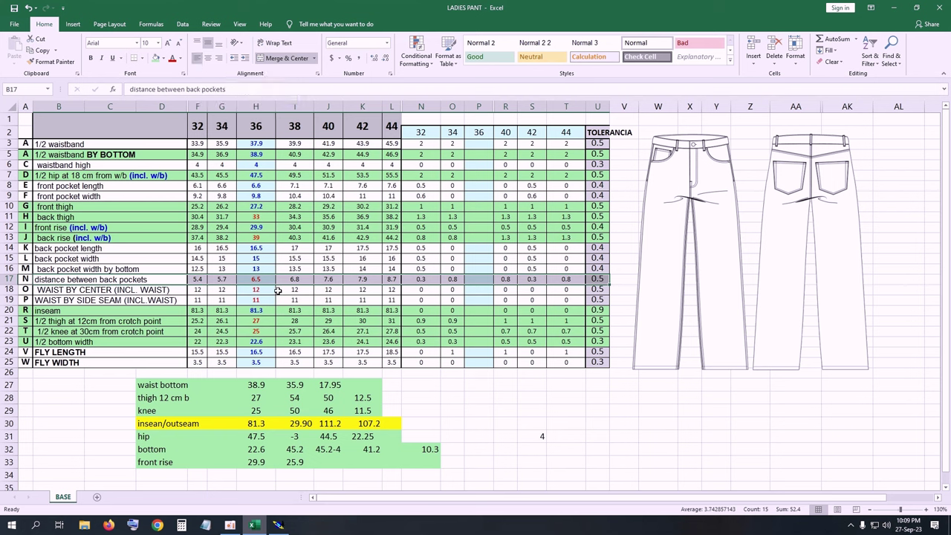
Step: Fill the back pocket length and back pocket width rows of the measurement chart with green
left_click(45, 250)
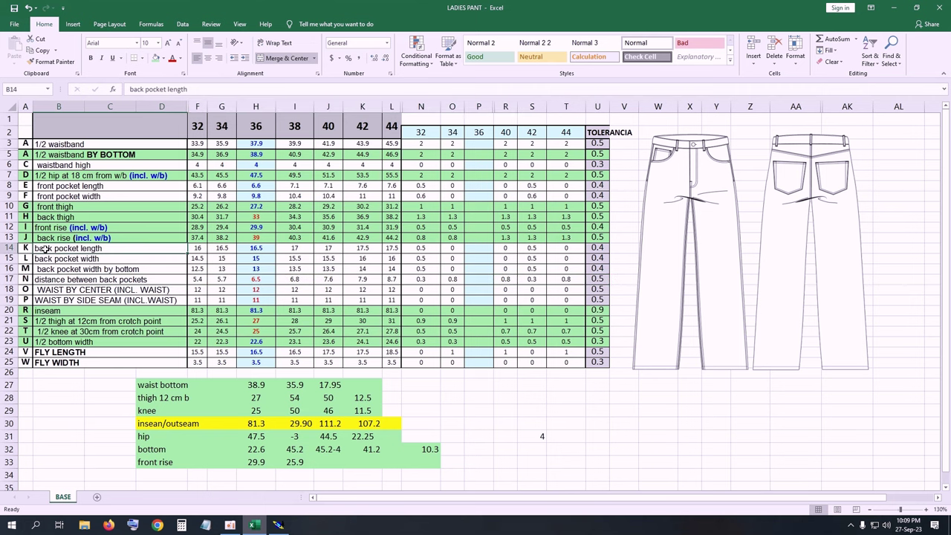
left_click_drag(28, 249, 587, 247)
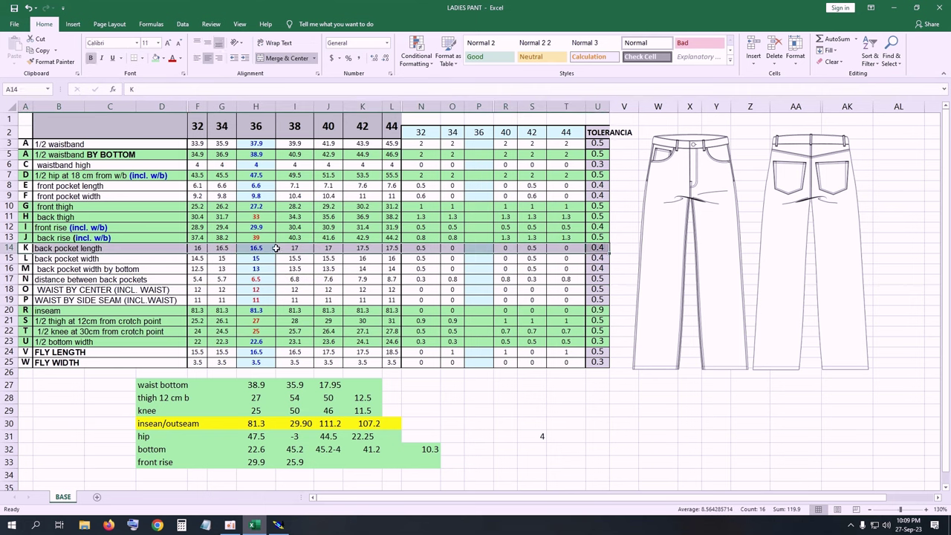
left_click(155, 59)
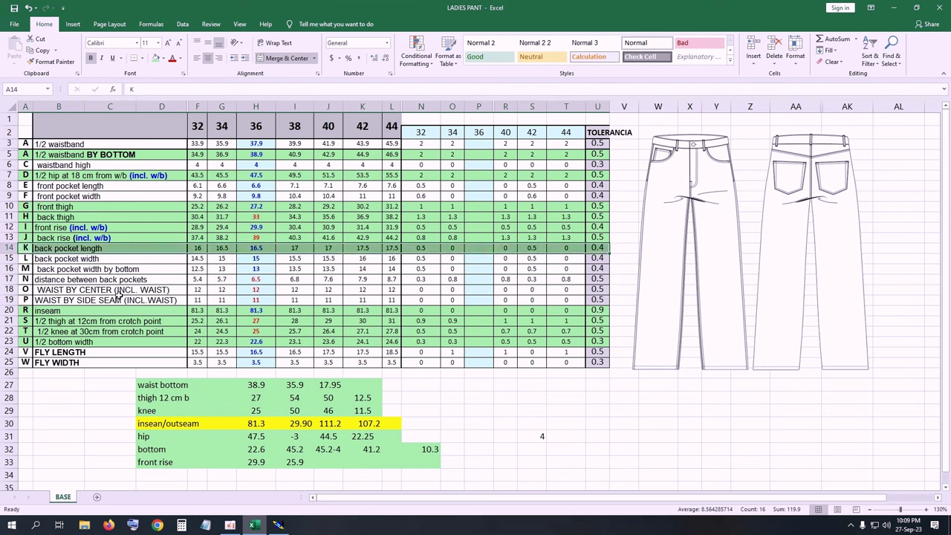
left_click_drag(29, 259, 598, 265)
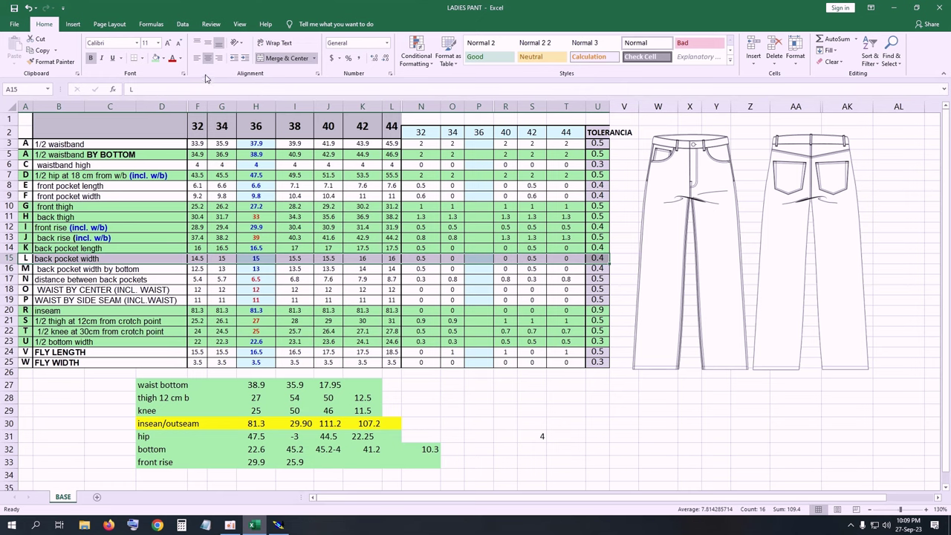
left_click(155, 60)
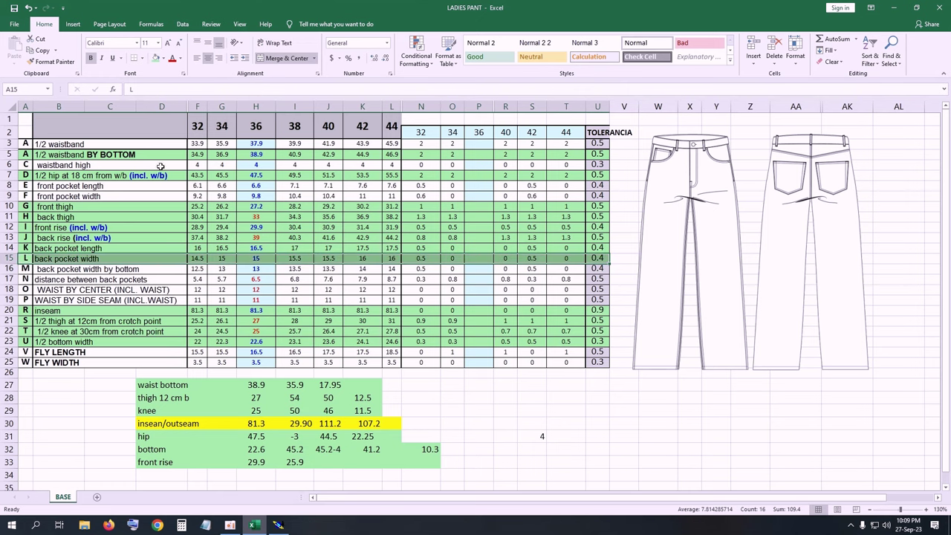
Step: Switch to Modaris, create a new blank sheet and make it the current sheet
left_click(278, 524)
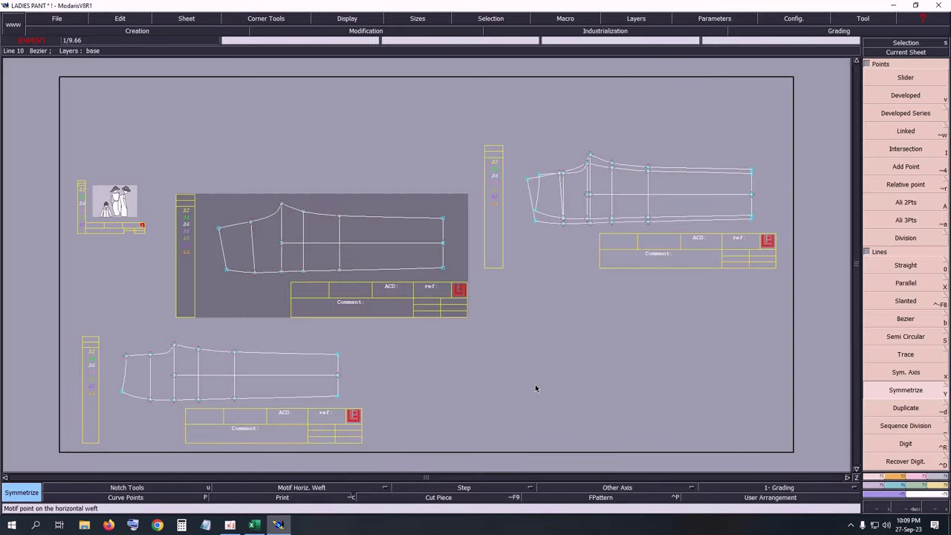
key("c")
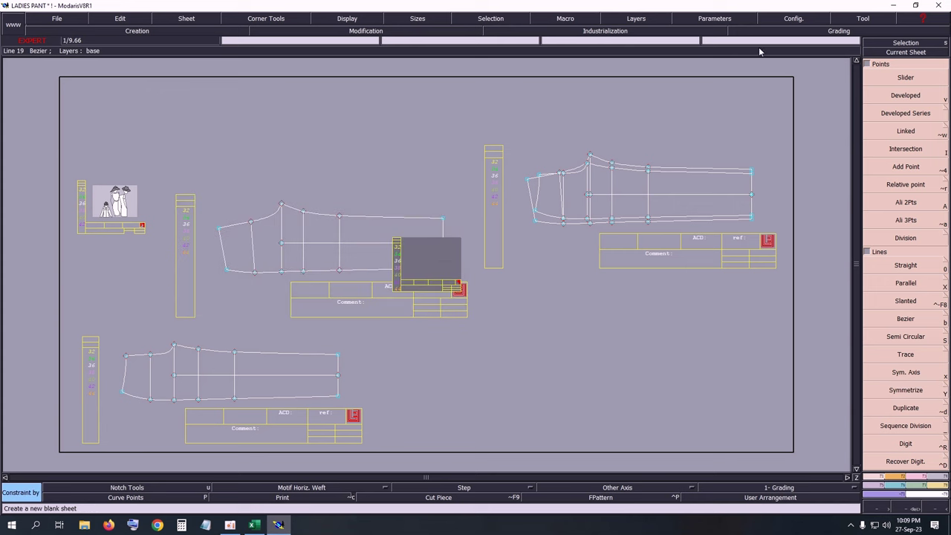
left_click(910, 54)
left_click(424, 257)
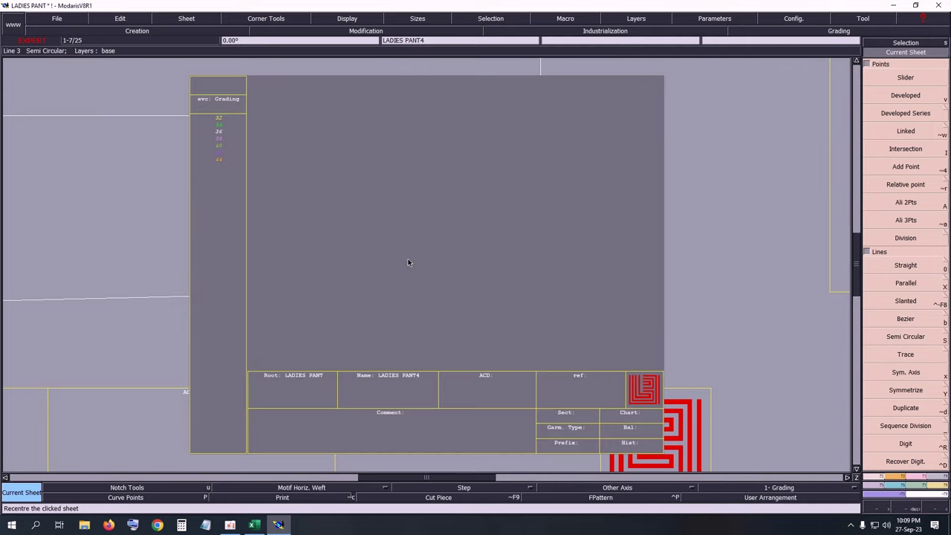
Step: Draw a back pocket rectangle 16.5 cm wide and 15 cm high on the LADIES PANT4 sheet and save the model
left_click(294, 172)
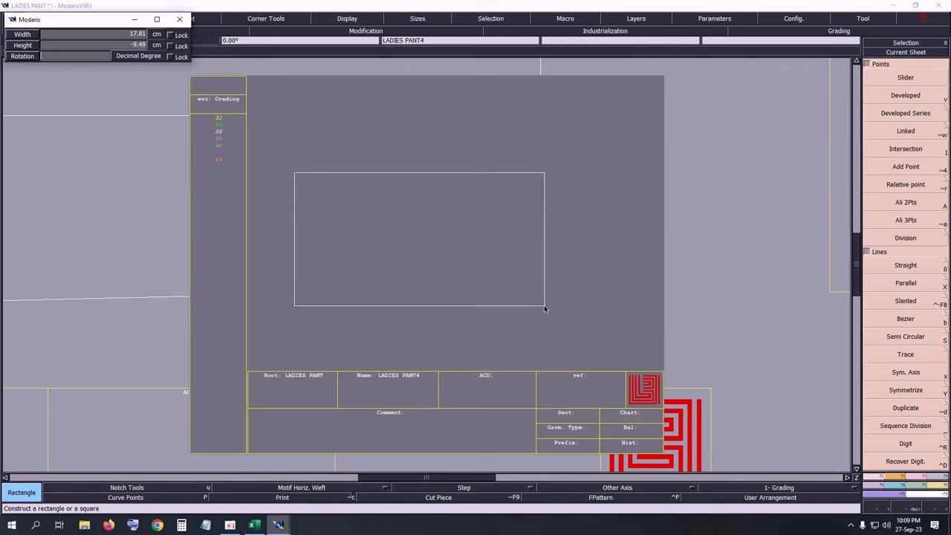
type("15")
key("Return")
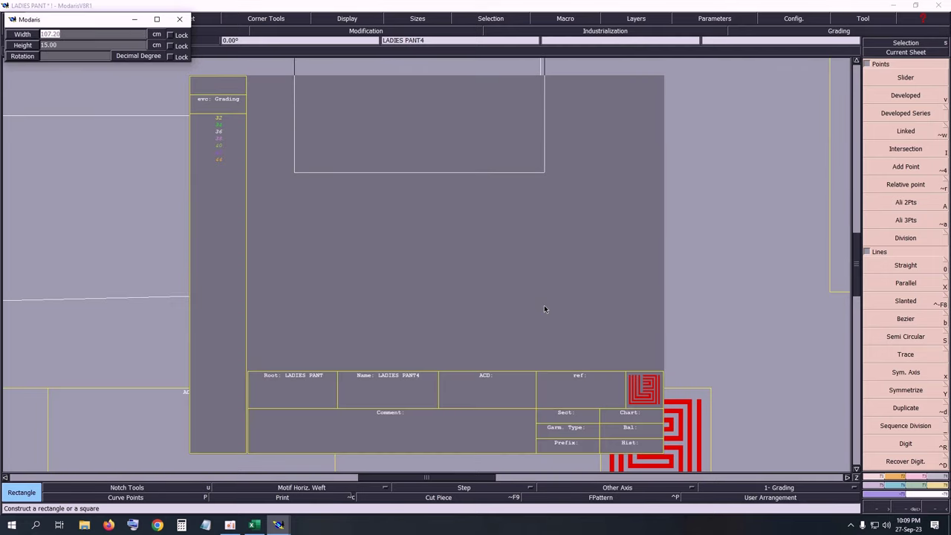
type("16.5")
key("Return")
left_click(525, 315)
key("Home")
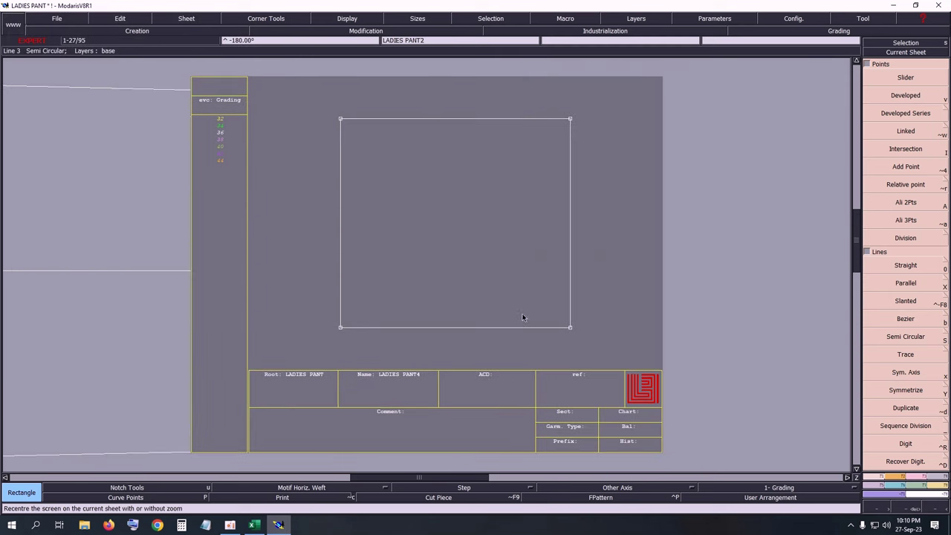
key("ctrl+s")
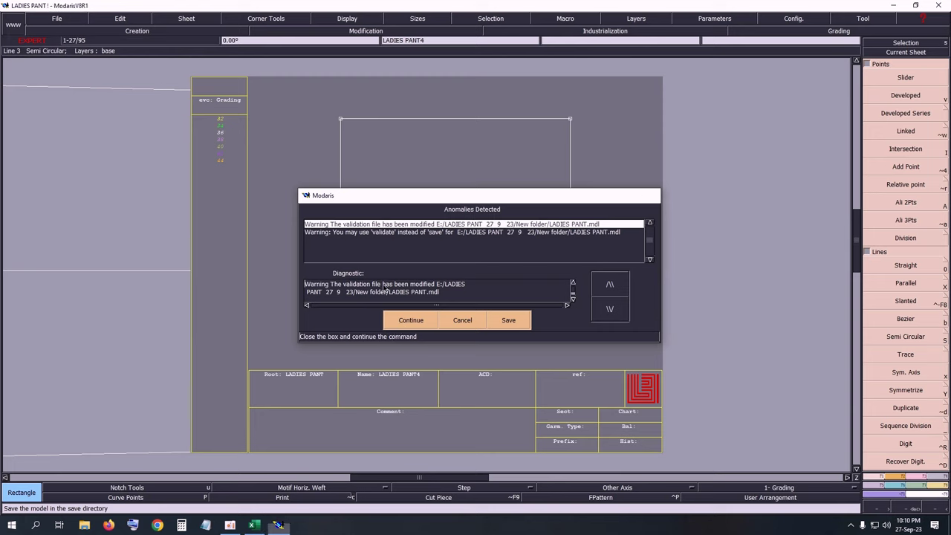
left_click(411, 320)
Step: Switch to the Excel chart and fill the back pocket width by bottom row with green
left_click(253, 526)
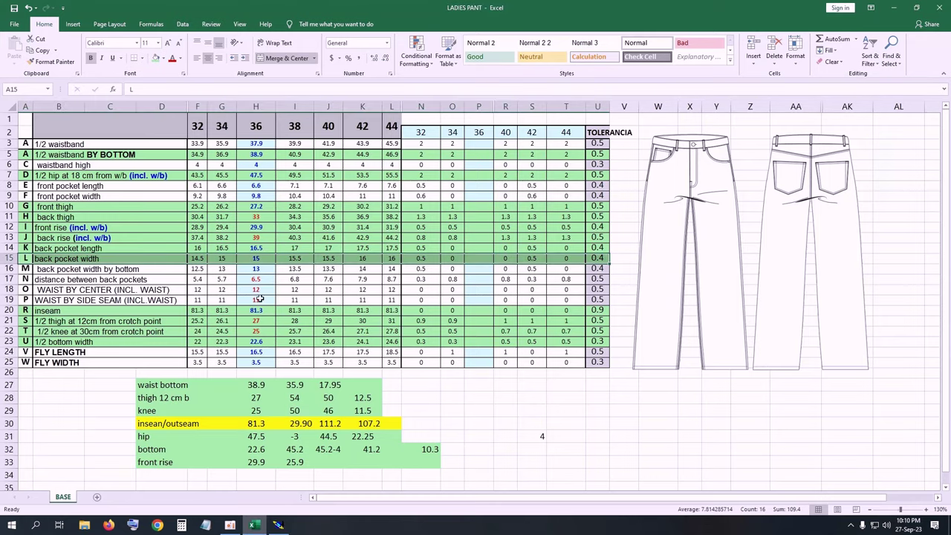
left_click_drag(70, 269, 589, 269)
left_click(156, 57)
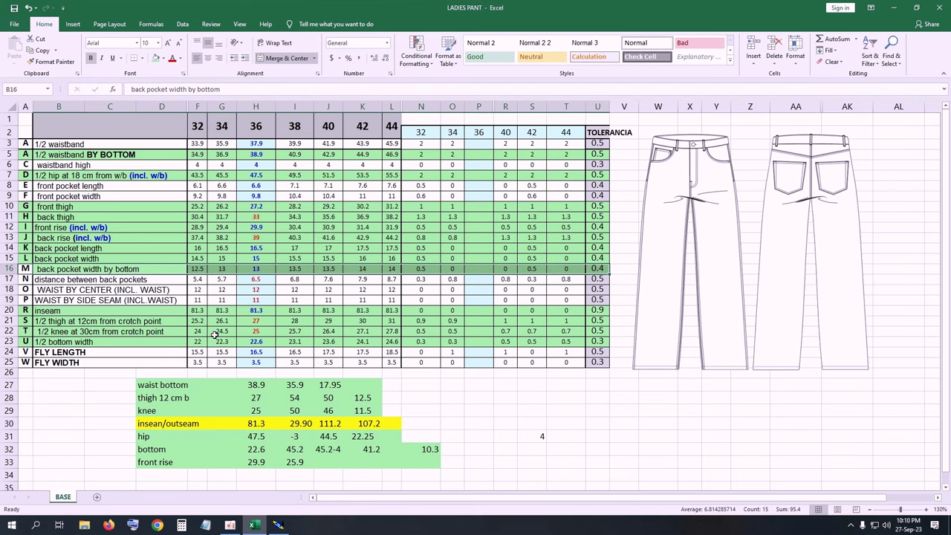
Step: Check the Excel size chart, and in Modaris divide the pocket rectangle's right edge into 2 with Sequence Division and insert the midpoint
left_click(278, 525)
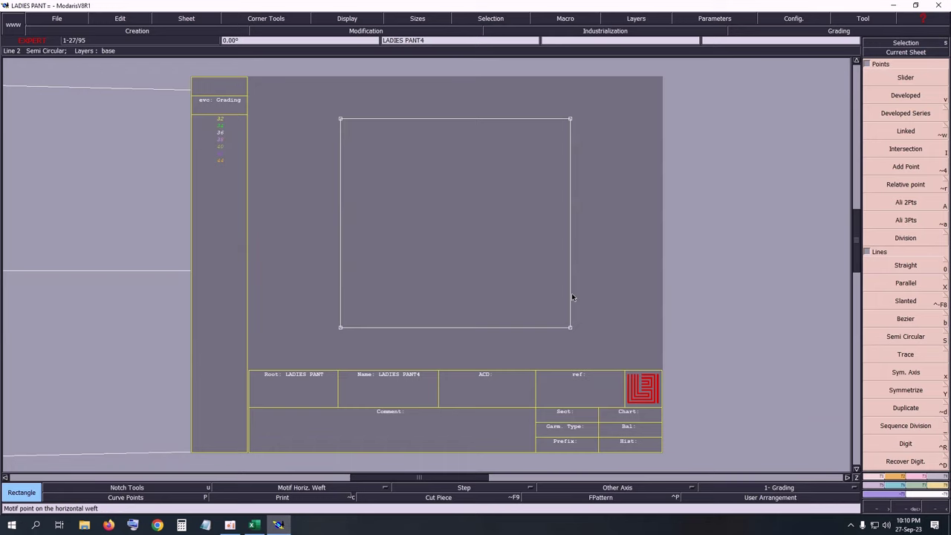
left_click(254, 525)
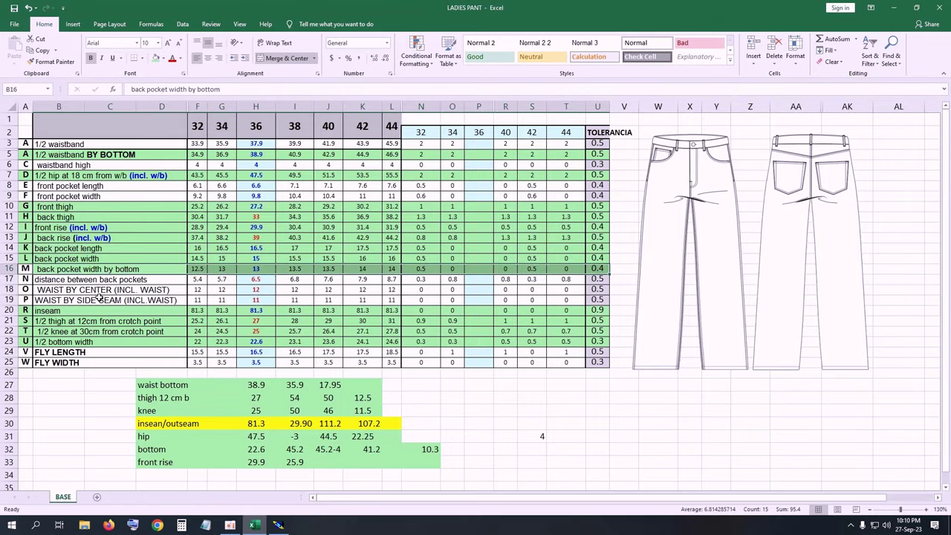
left_click(278, 526)
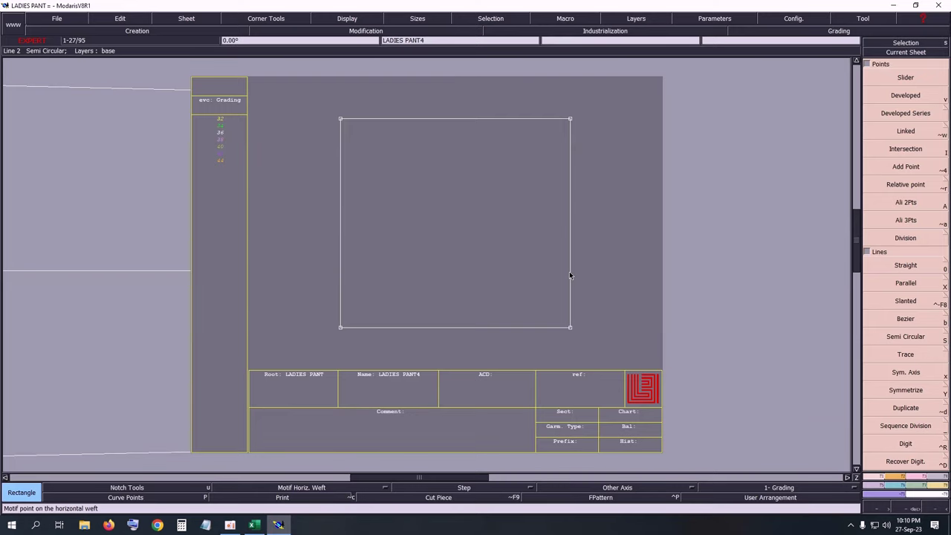
left_click(920, 429)
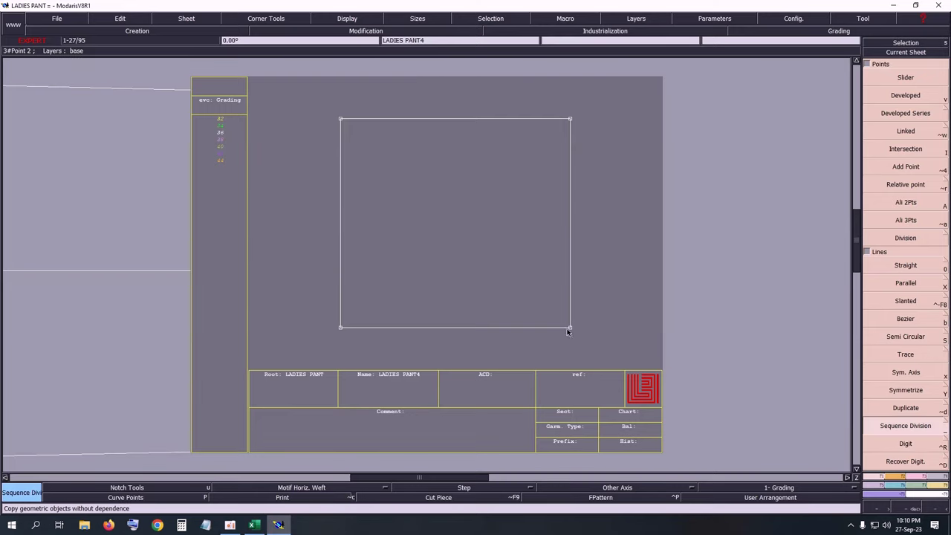
left_click(570, 120)
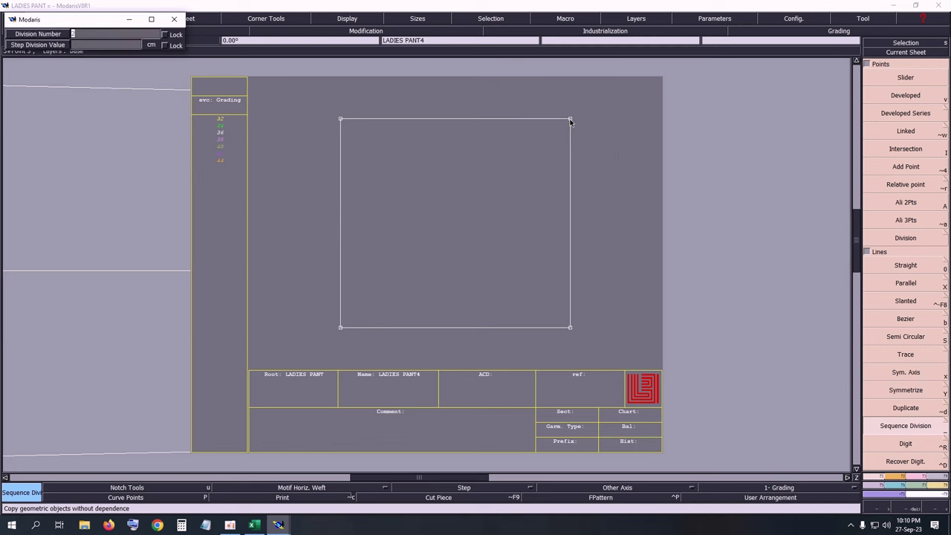
key("Return")
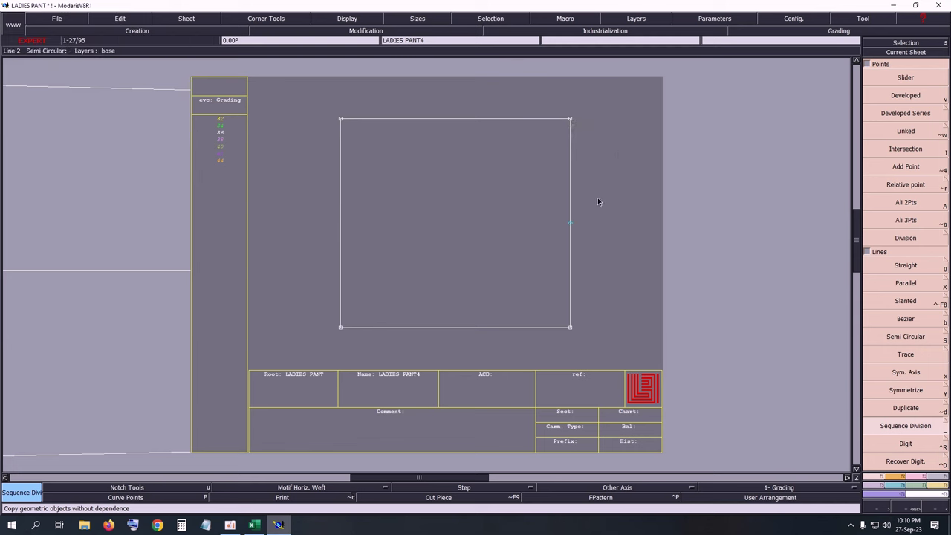
key("i")
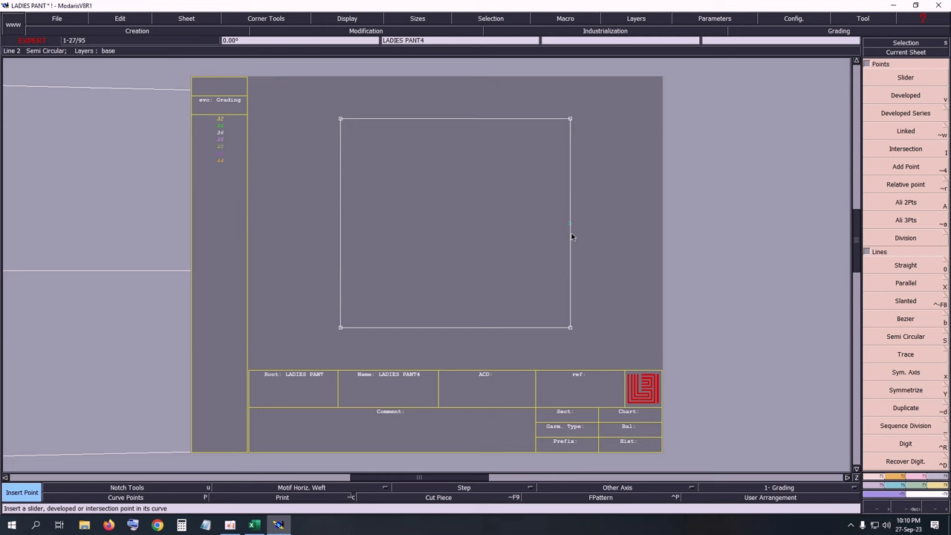
Step: Create a parallel of the rectangle's divided edge about 2 cm inside the pocket
key("x")
left_click(570, 235)
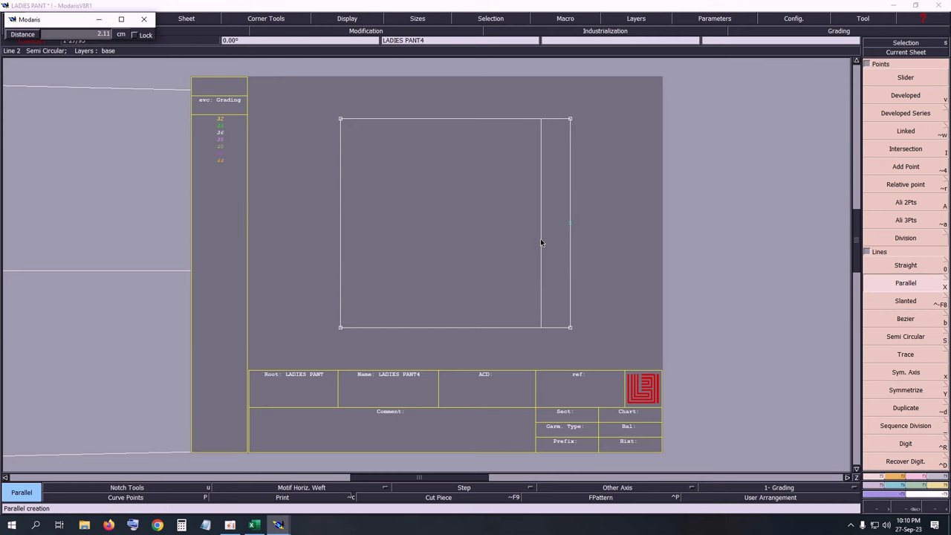
key("Down")
left_click(540, 239)
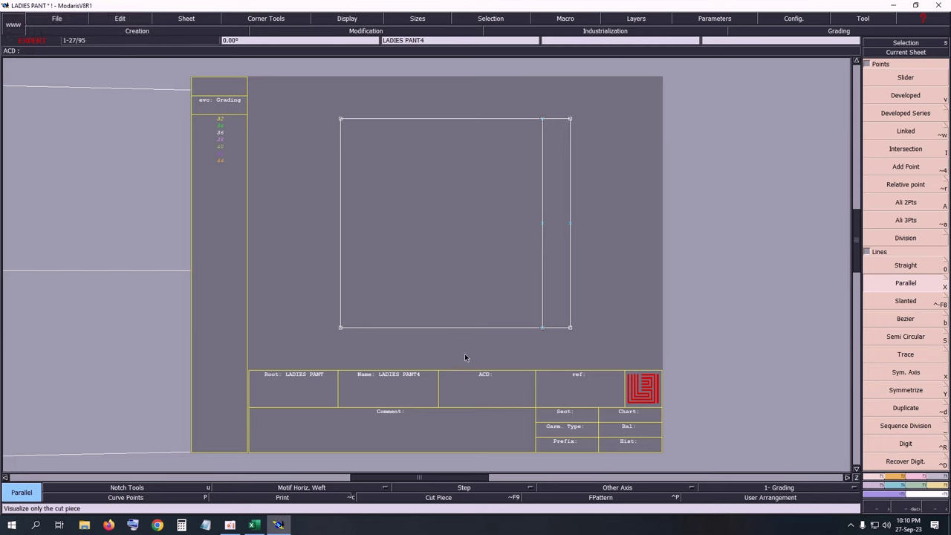
Step: Check the bottom pocket width in Excel, and in Modaris place developed points 6.5 cm either side of the parallel line's midpoint
left_click(254, 525)
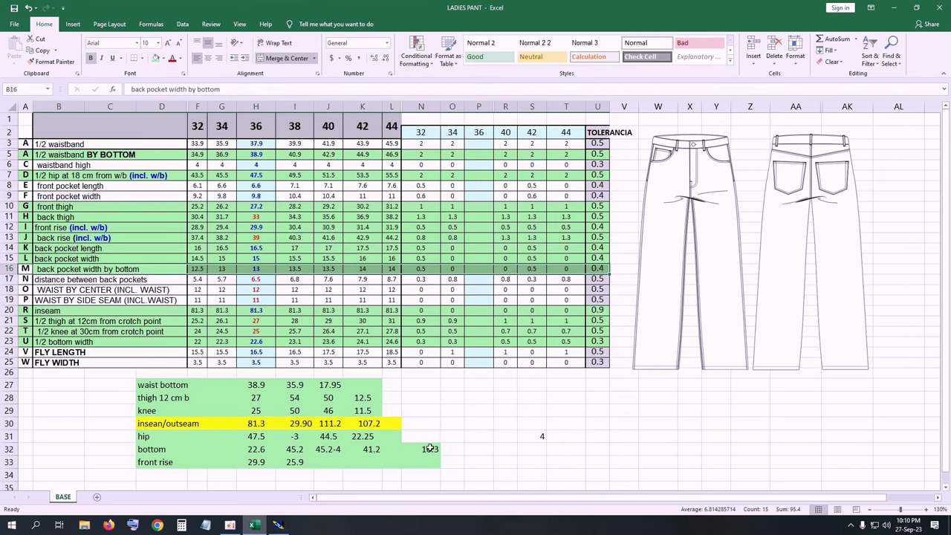
left_click(278, 525)
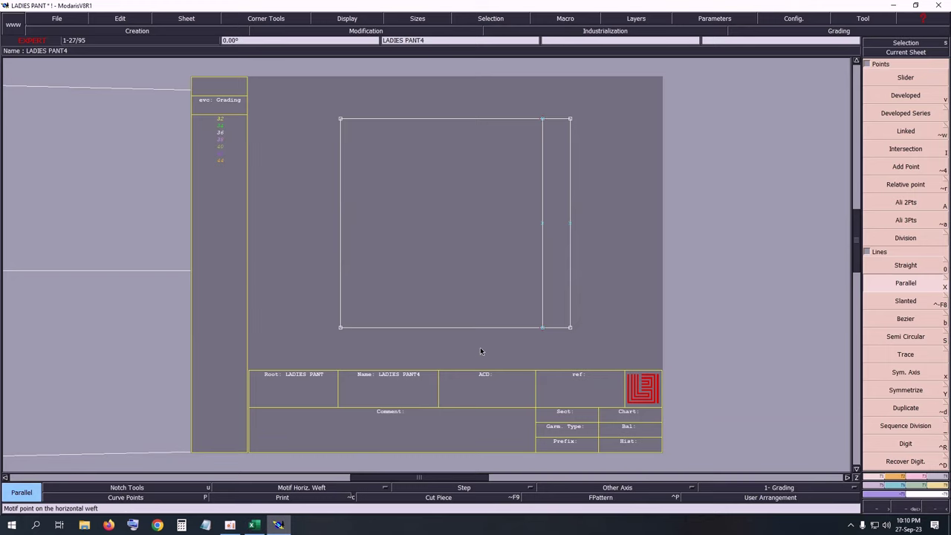
key("v")
left_click(542, 227)
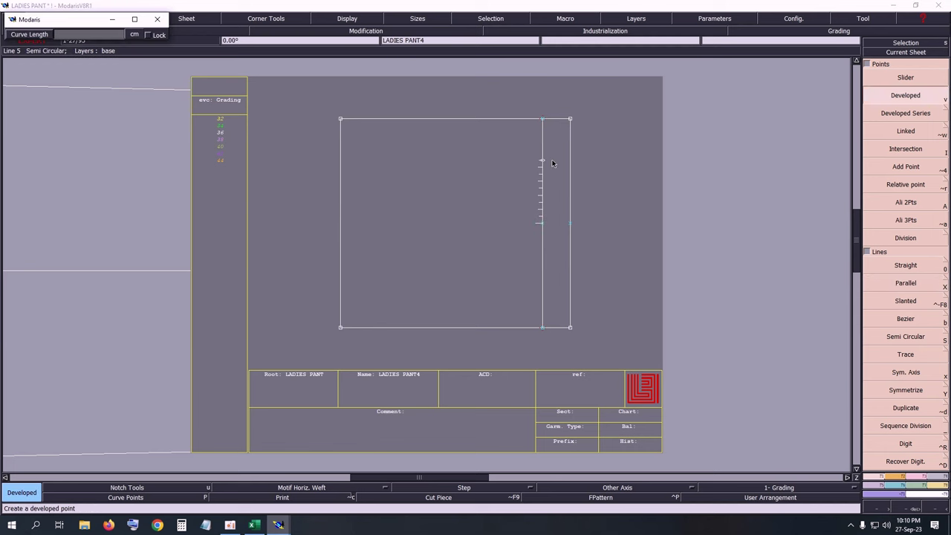
type("8")
key("Return")
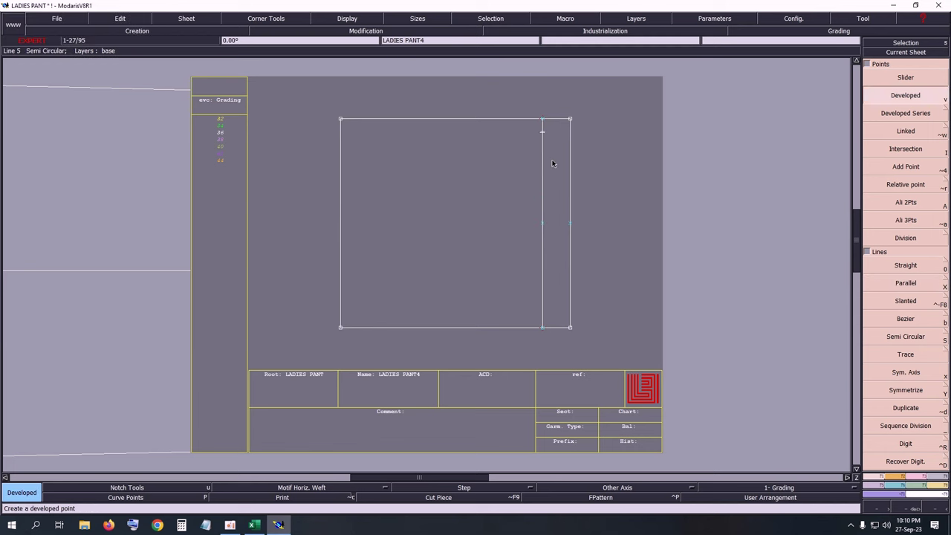
left_click(543, 223)
type("1")
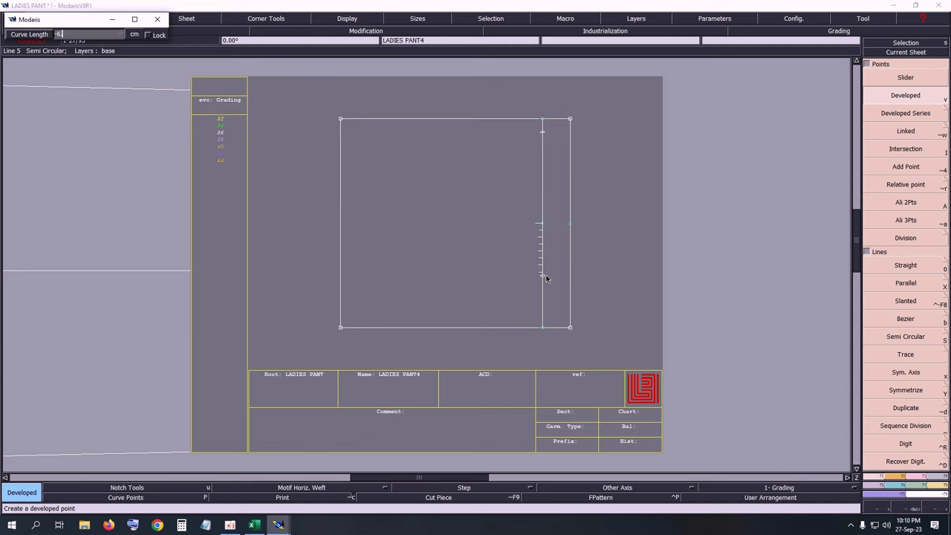
key("Return")
Step: Insert the two 6.5 cm developed points into the parallel line on the pocket sheet
left_click(720, 210)
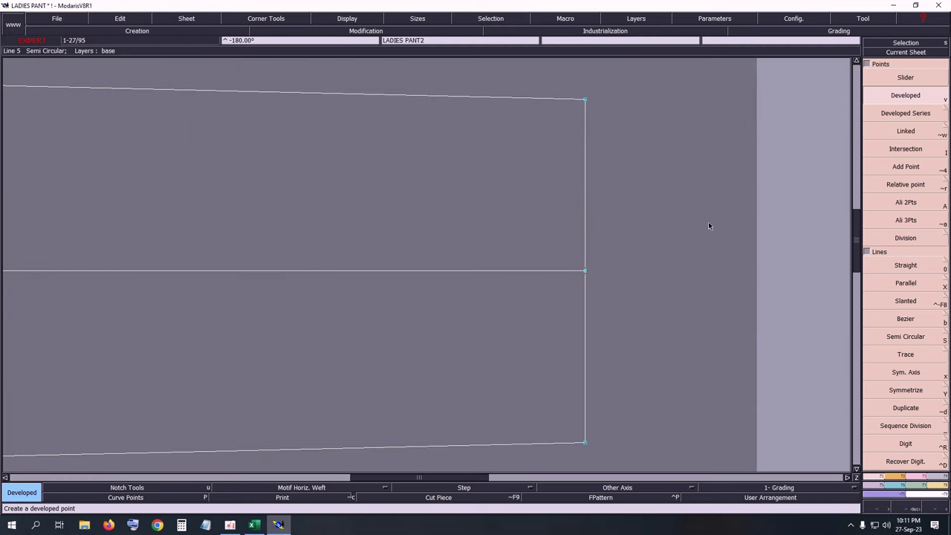
key("j")
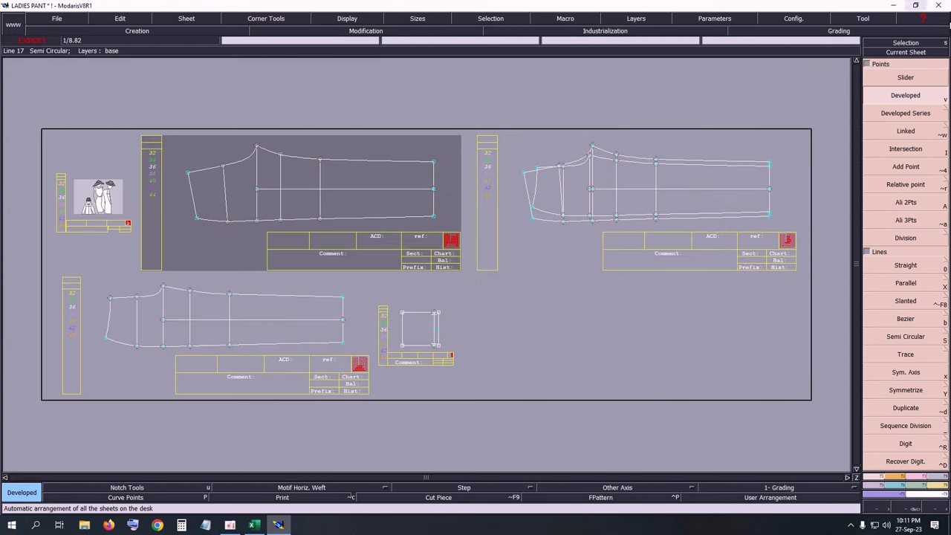
left_click(922, 46)
left_click(439, 300)
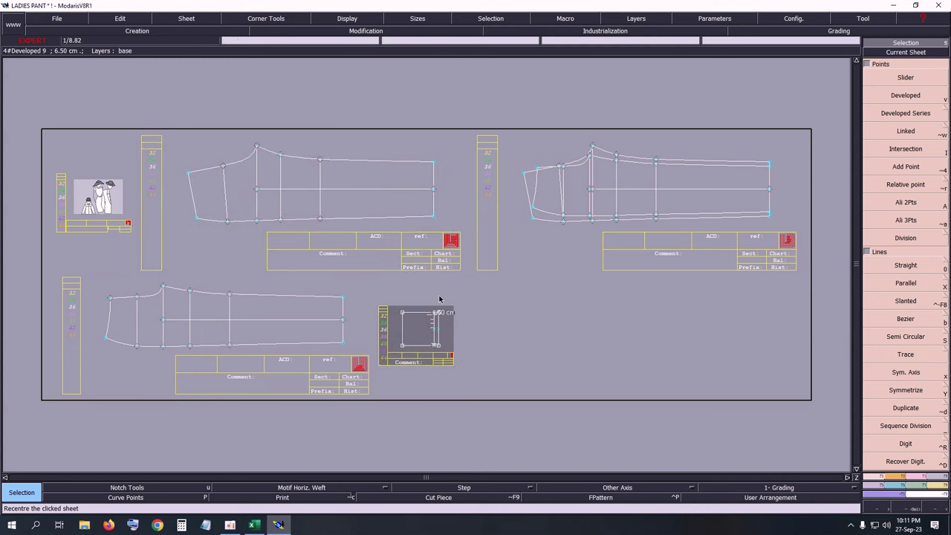
left_click_drag(382, 304, 484, 365)
key("i")
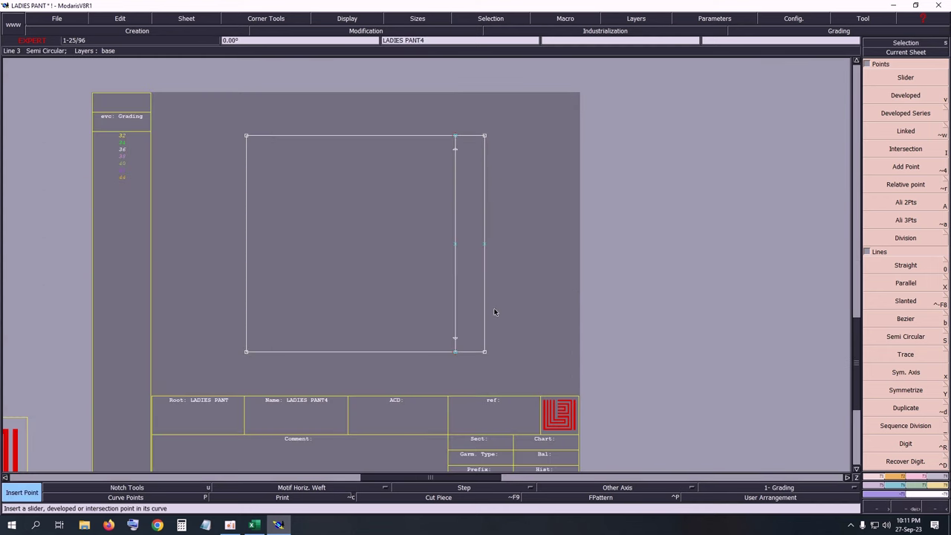
left_click(457, 339)
left_click(456, 153)
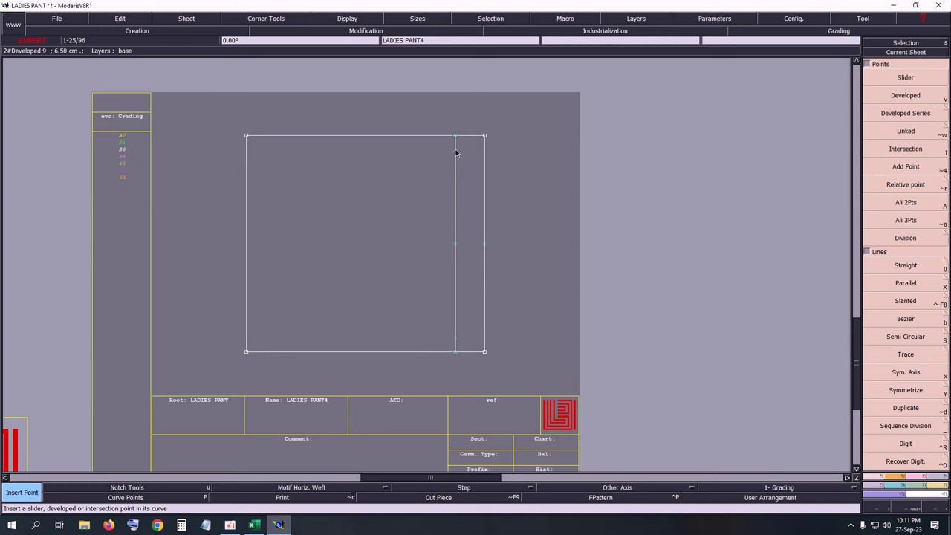
Step: Draw the tapered pocket outline with Bezier lines joining the rectangle's two left corners, the 6.5 cm points and the outer edge's midpoint
key("b")
left_click(456, 153)
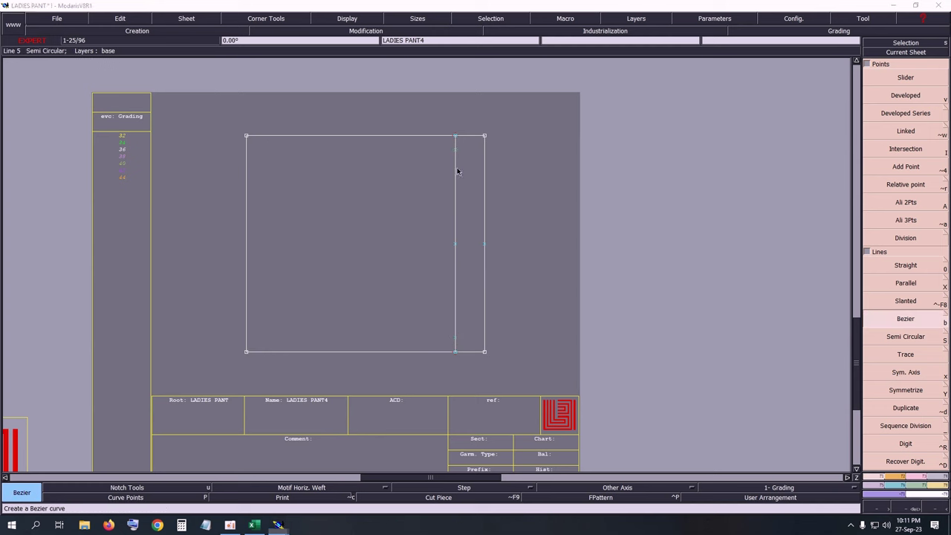
left_click(485, 244)
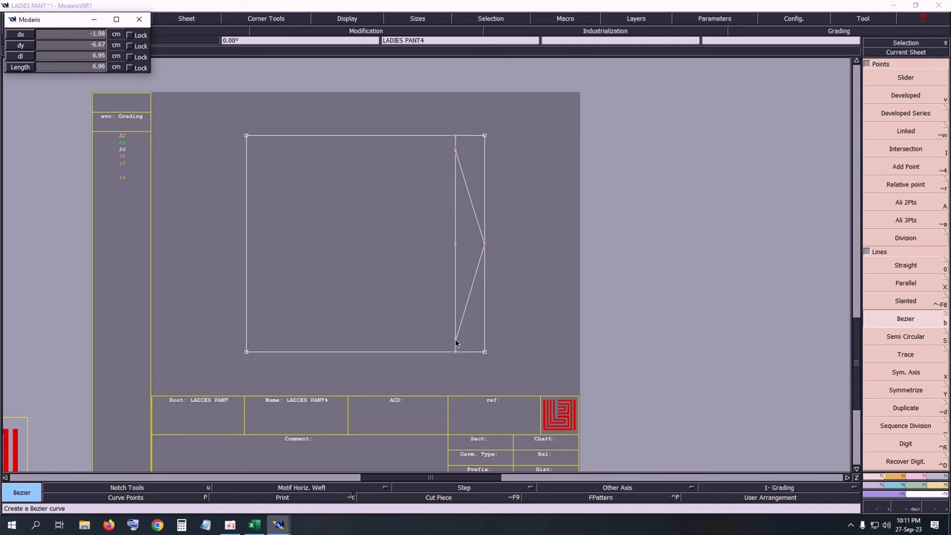
left_click(456, 343)
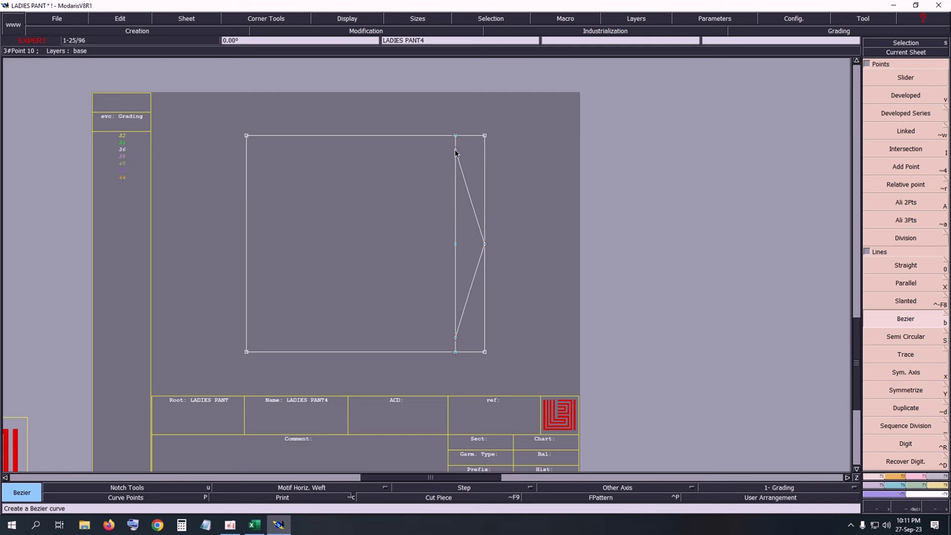
left_click(246, 136)
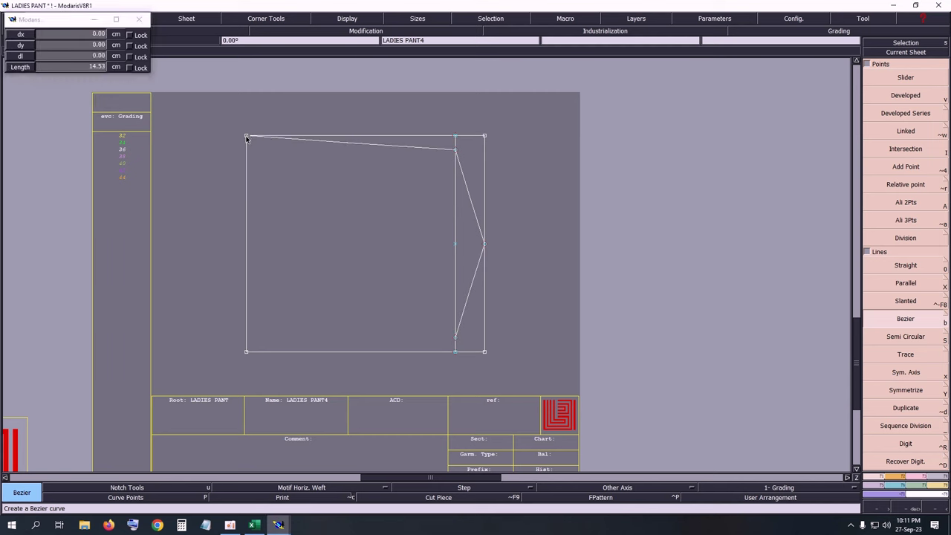
left_click(246, 351)
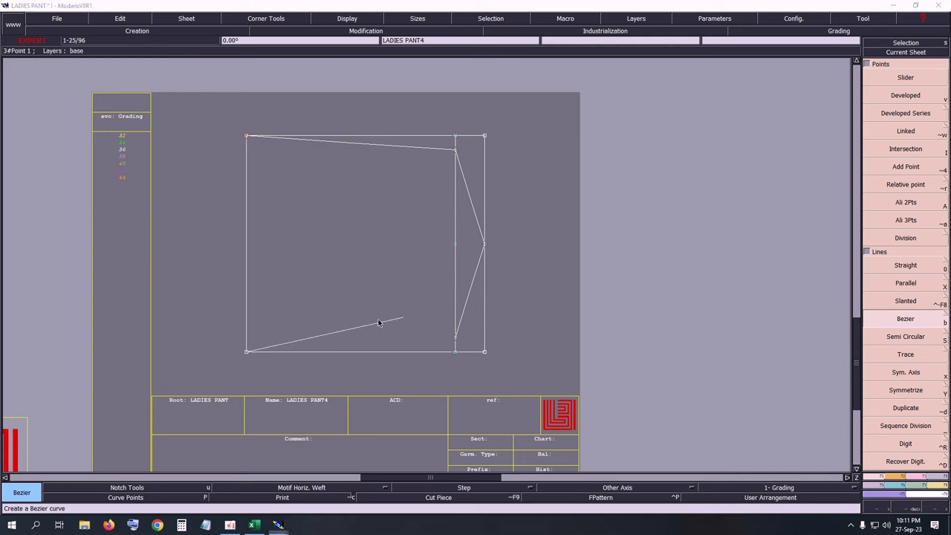
left_click(456, 339)
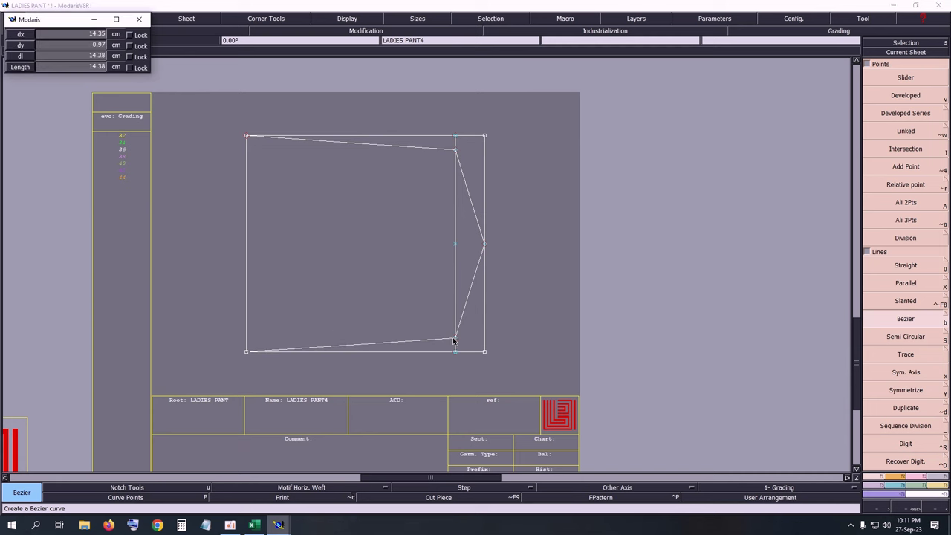
Step: Delete the parallel line, the surplus rectangle edges and the leftover construction points around the pocket outline
key("Delete")
left_click(455, 292)
left_click(467, 140)
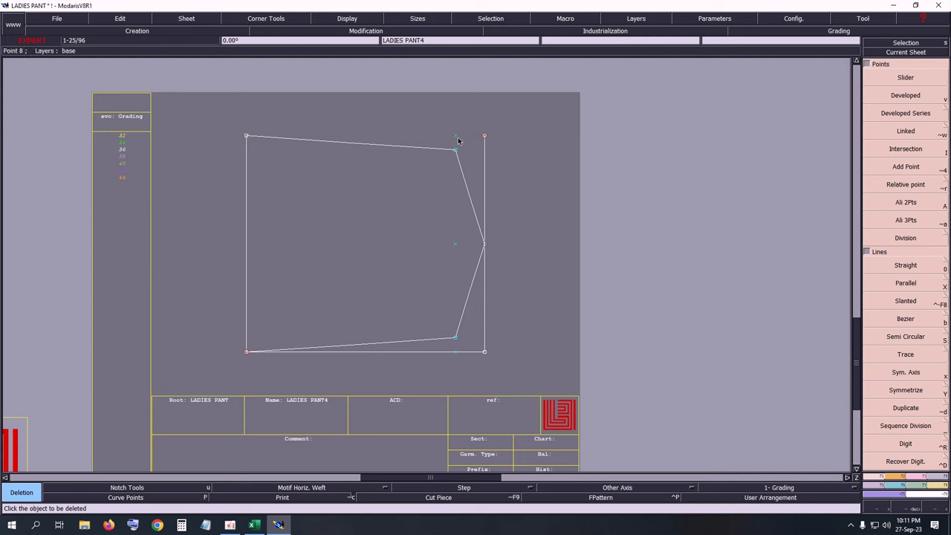
left_click(454, 243)
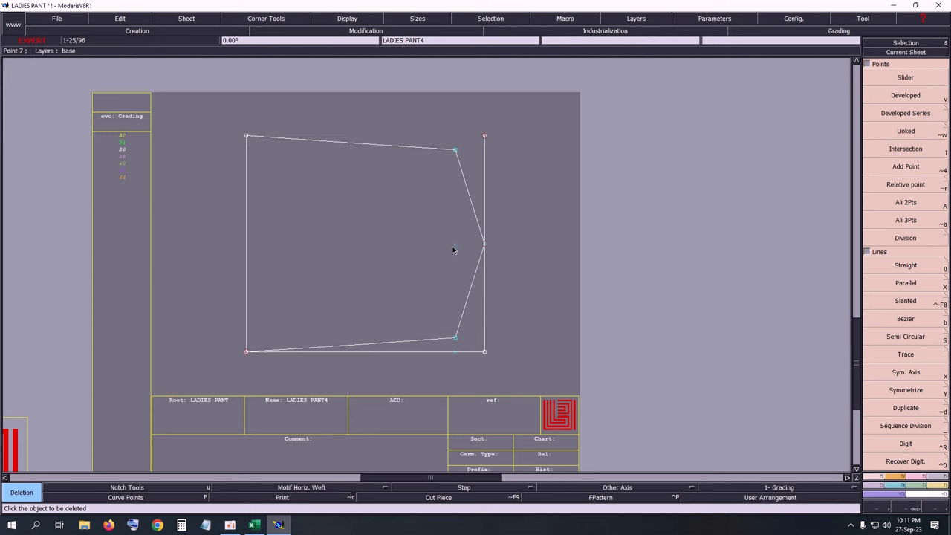
left_click(441, 351)
left_click(483, 328)
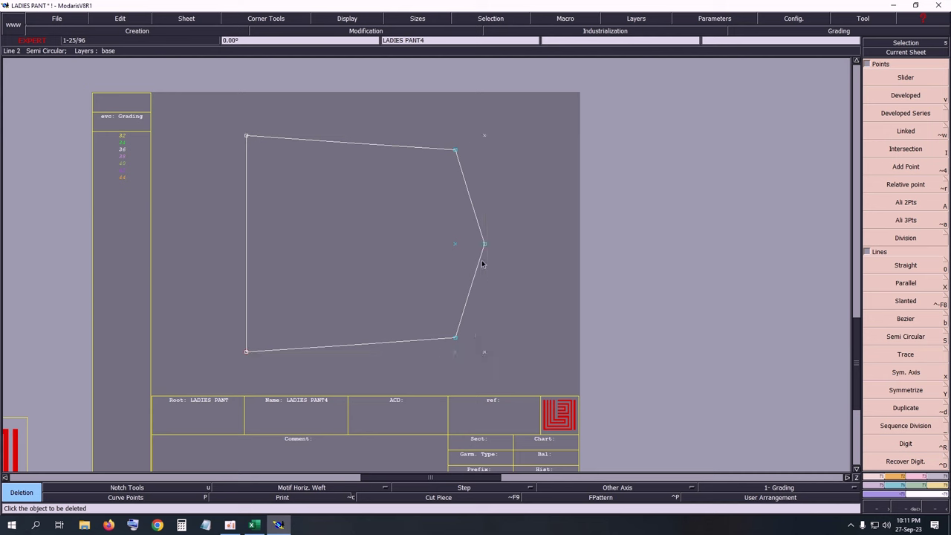
left_click(484, 139)
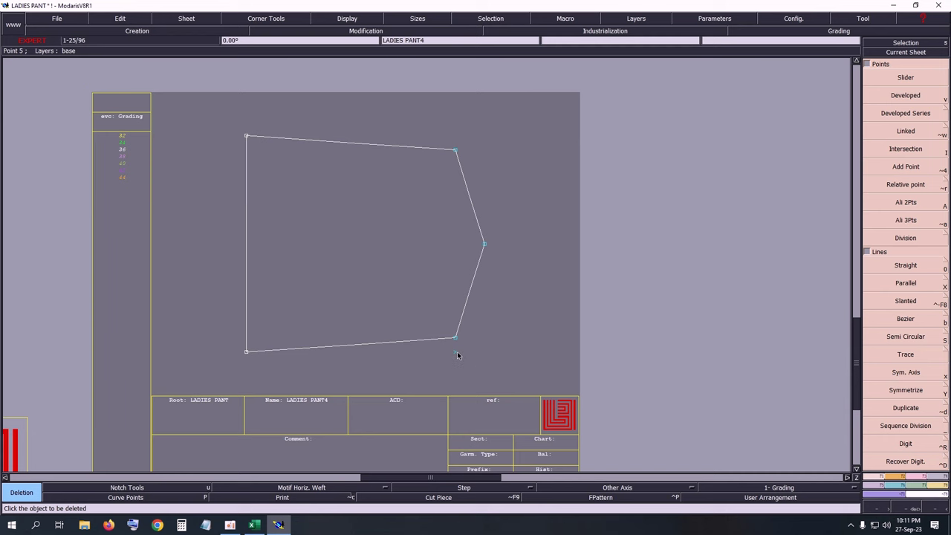
Step: Arrange all sheets on the desk and save the LADIES PANT model
key("j")
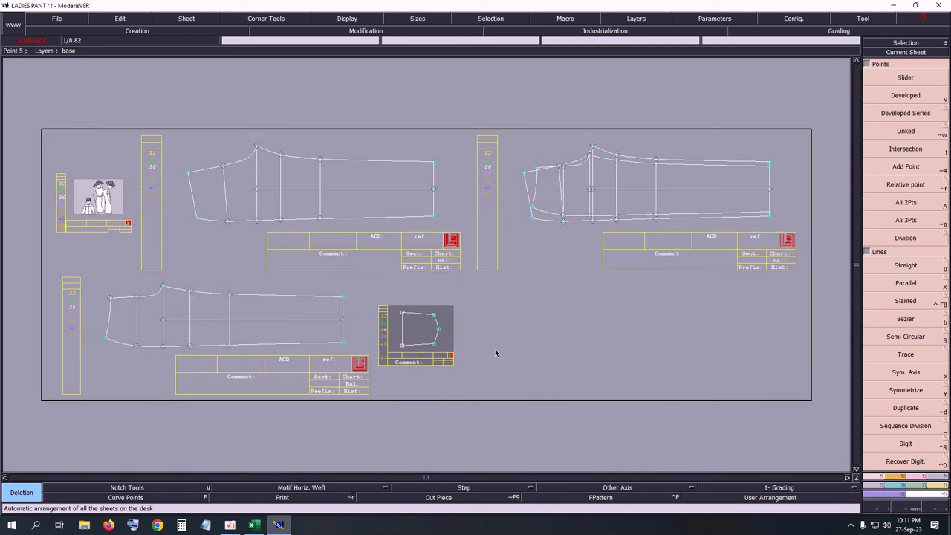
key("ctrl+s")
left_click(416, 320)
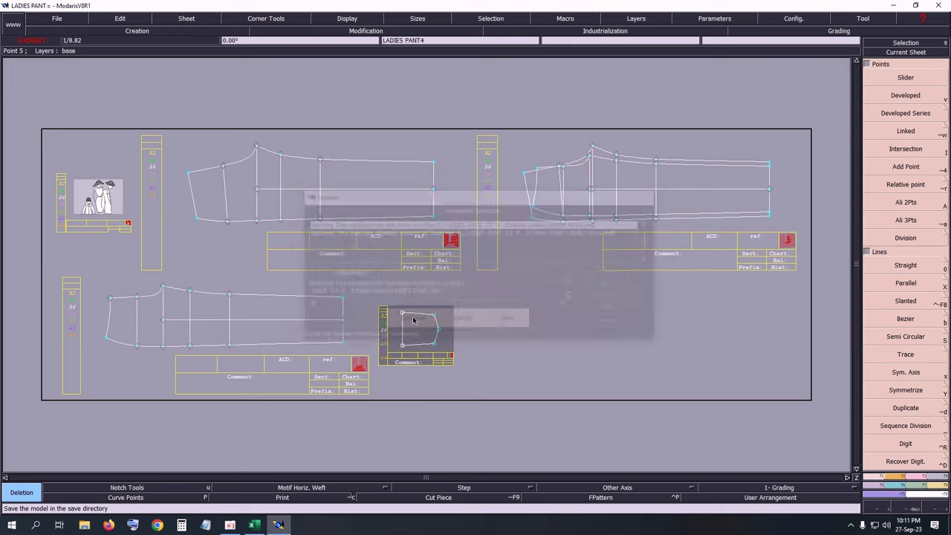
Step: In Excel, fill the "distance between back pockets" row, A17 to column U, with green and switch back to Modaris
left_click(254, 525)
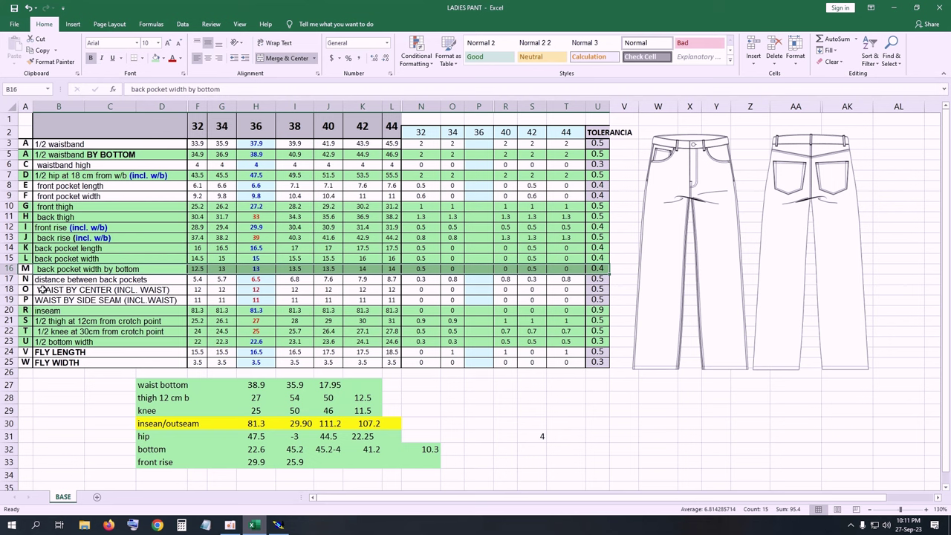
left_click_drag(29, 281, 599, 281)
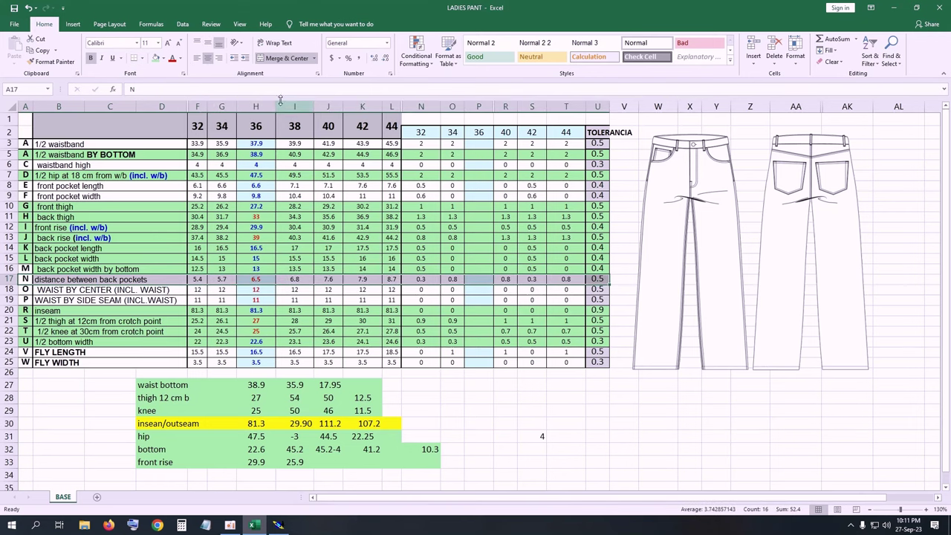
left_click(156, 58)
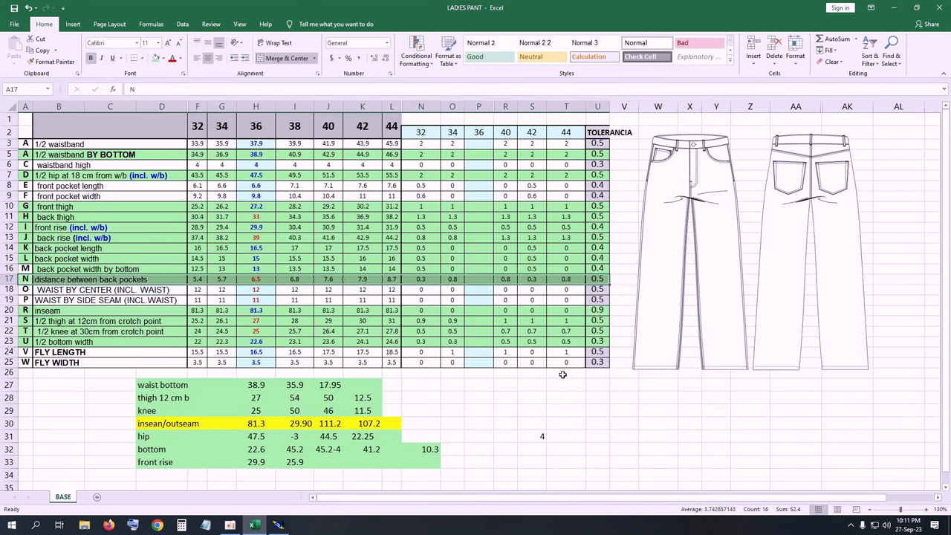
left_click(279, 525)
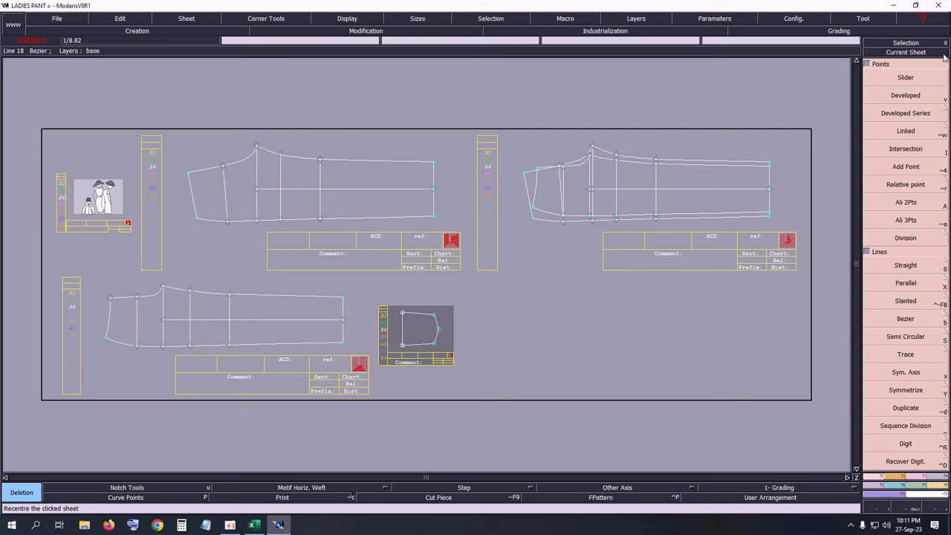
Step: Centre the back leg sheet and place a developed point 8 cm from the waist corner along the back rise
left_click(906, 52)
left_click(287, 159)
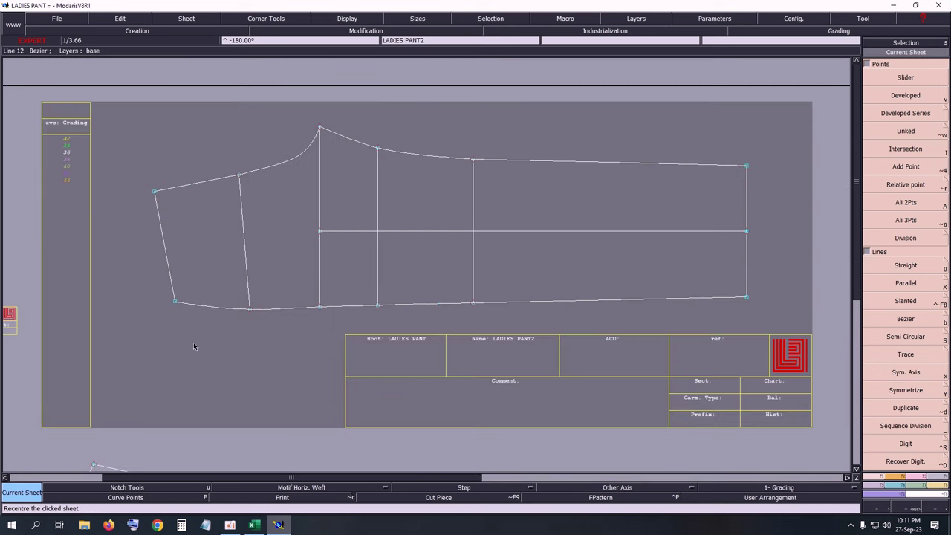
left_click(255, 525)
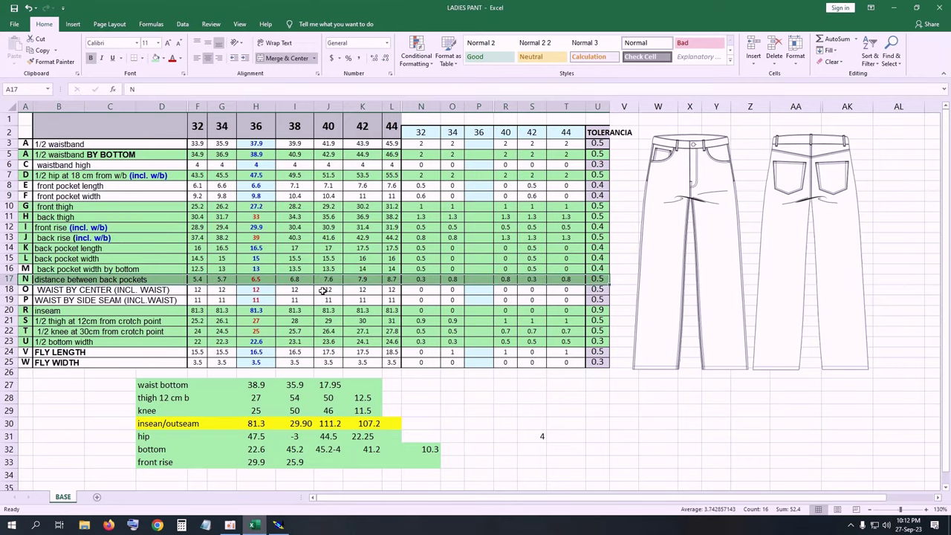
left_click(892, 8)
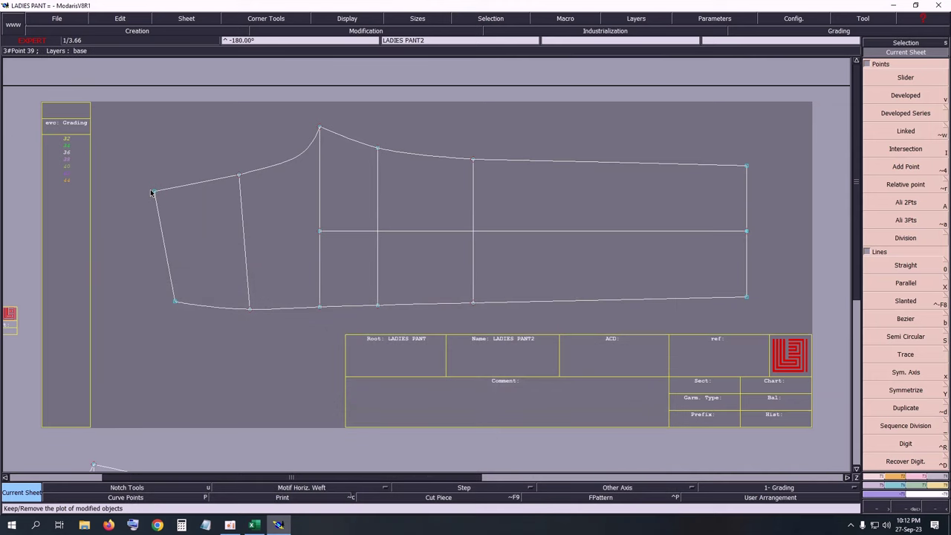
key("v")
left_click(251, 191)
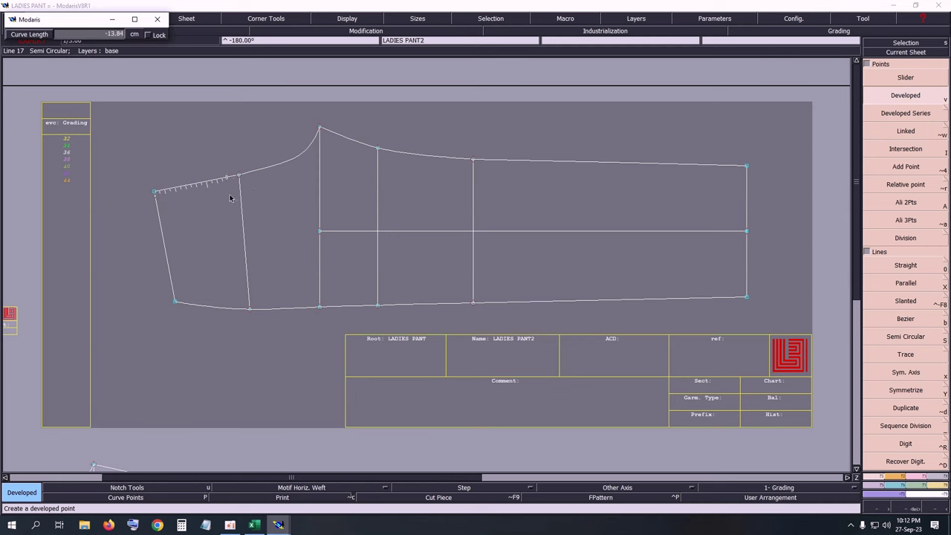
type("1")
key("Return")
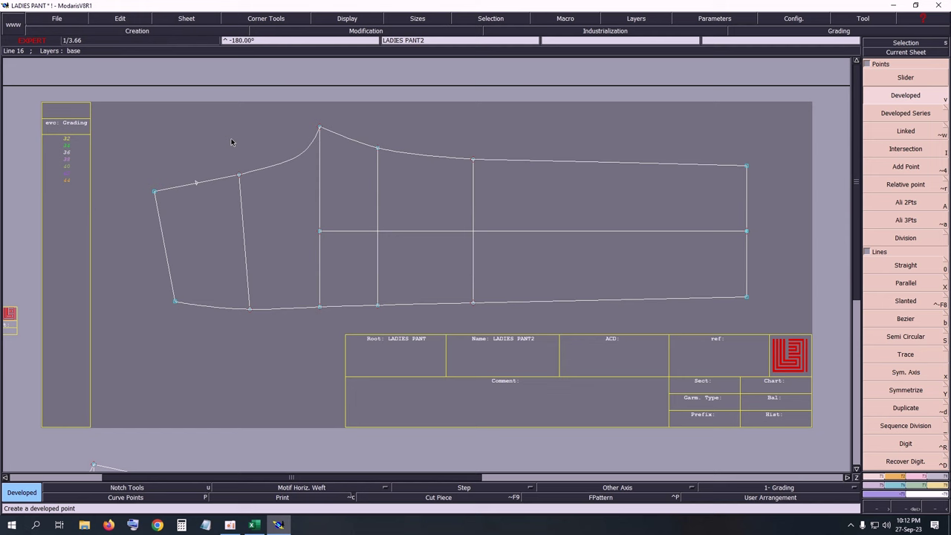
Step: Try to place a developed point on the side seam from the waist corner with a curve length of 7.00 cm
left_click(176, 305)
type("-8.00")
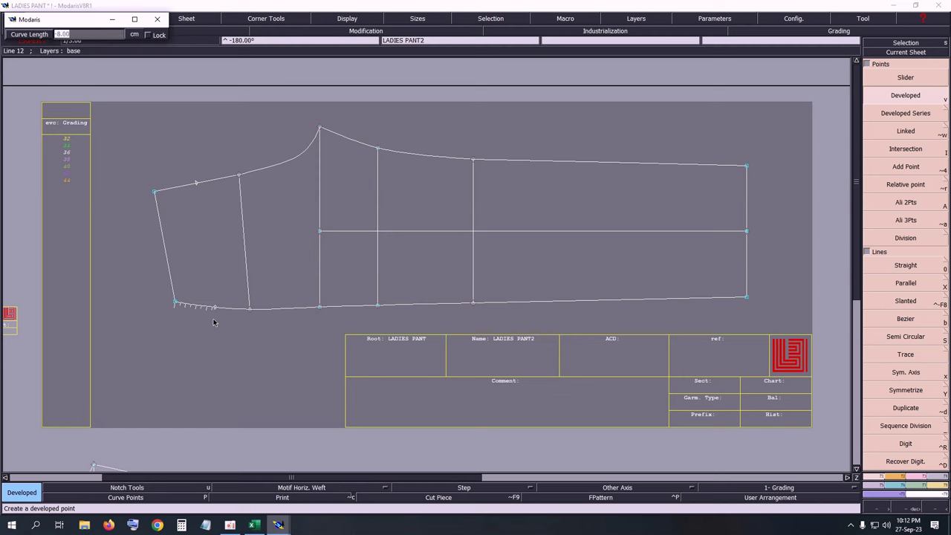
type("7.00")
key("Return")
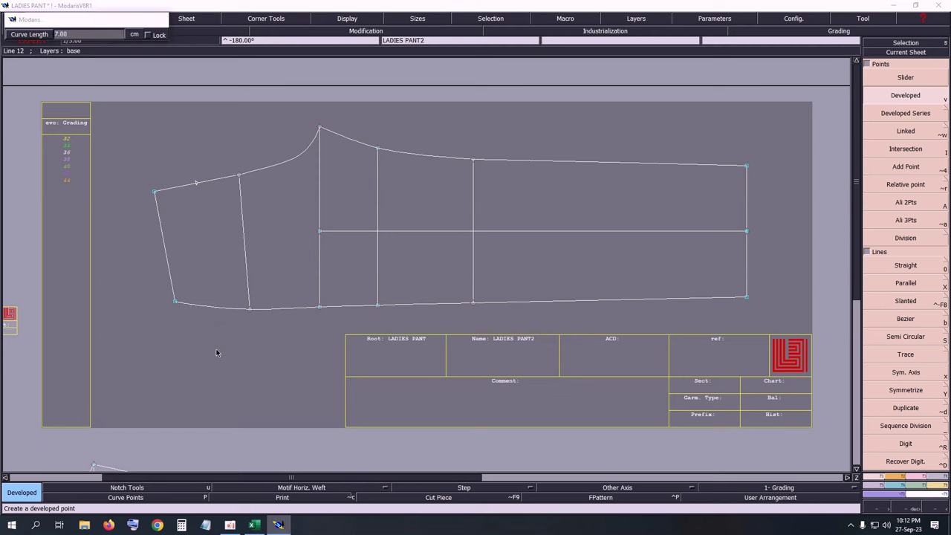
Step: Place a developed point at -7.00 cm curve length from the waist corner on the side seam and insert it into the curve
left_click(176, 304)
key("Tab")
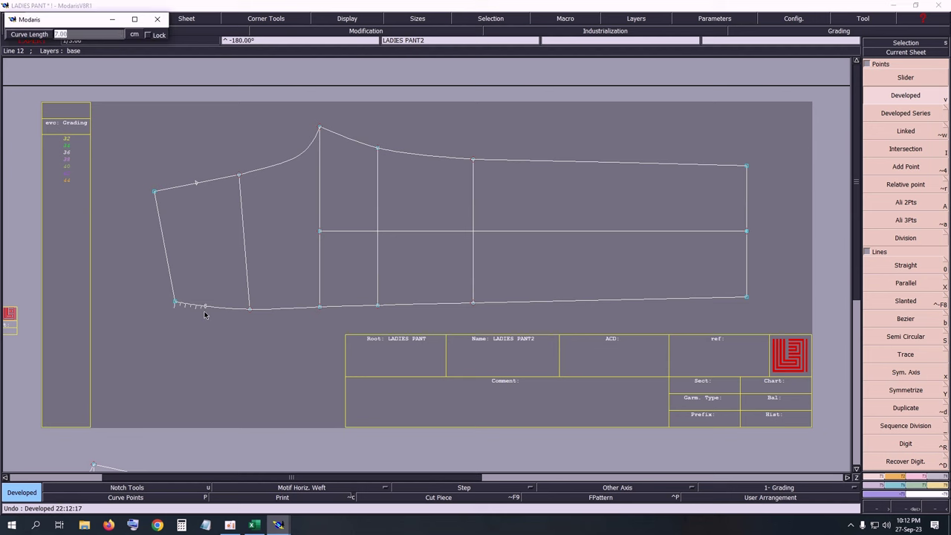
type("-")
key("Return")
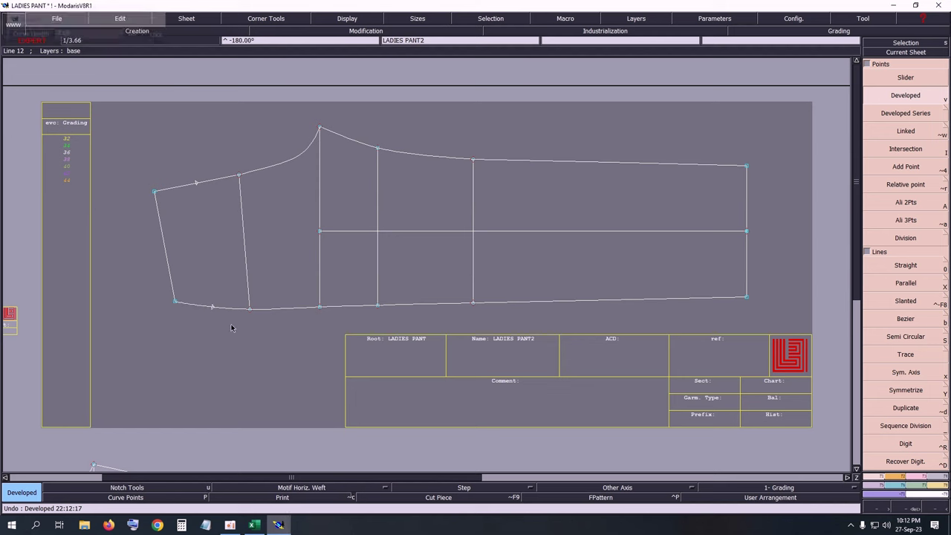
key("Insert")
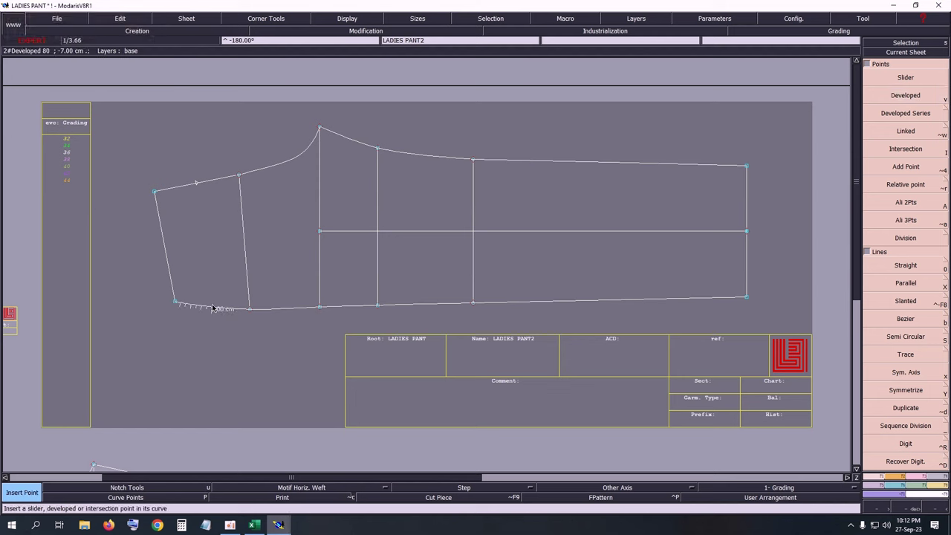
left_click(213, 307)
Step: Draw a Bezier line joining the 8 cm back rise point to the 7 cm side seam point
key("b")
left_click(196, 183)
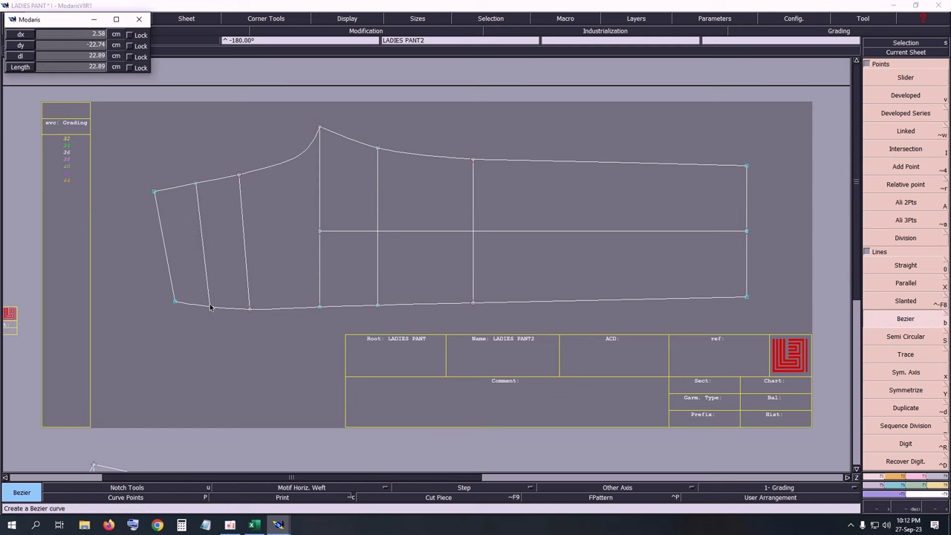
left_click(211, 309)
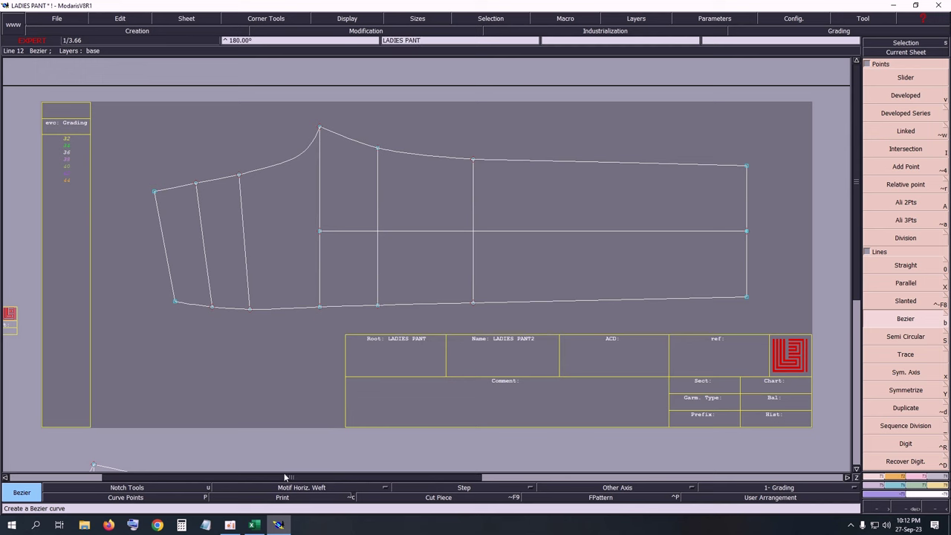
Step: In Excel, fill the WAIST BY CENTER and WAIST BY SIDE SEAM rows, A18 to column U19, with green; switch back to Modaris and save the model
left_click(254, 525)
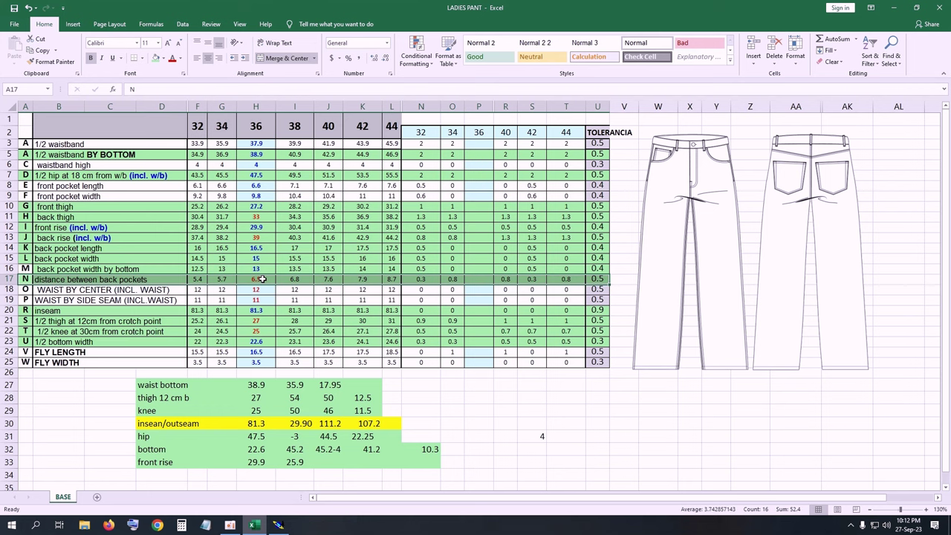
left_click_drag(28, 289, 598, 290)
left_click(156, 58)
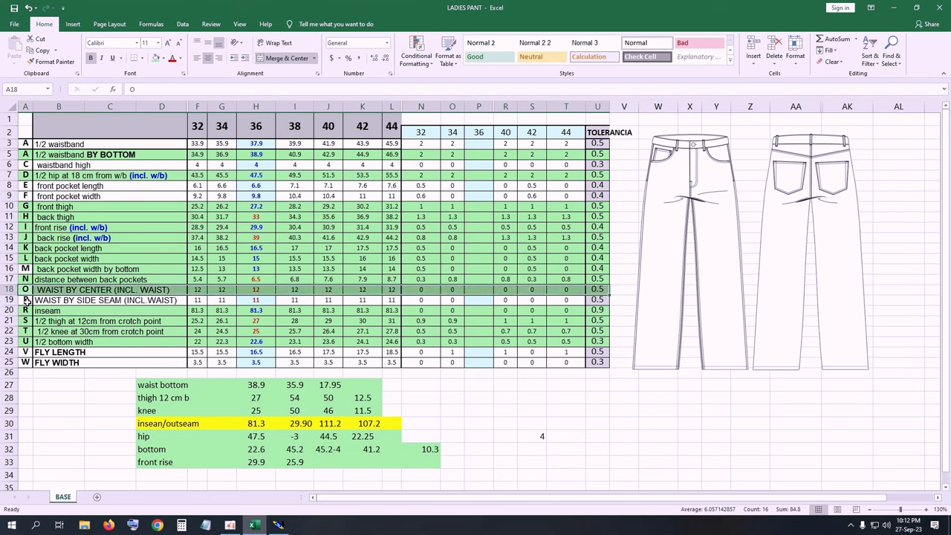
left_click_drag(27, 300, 598, 301)
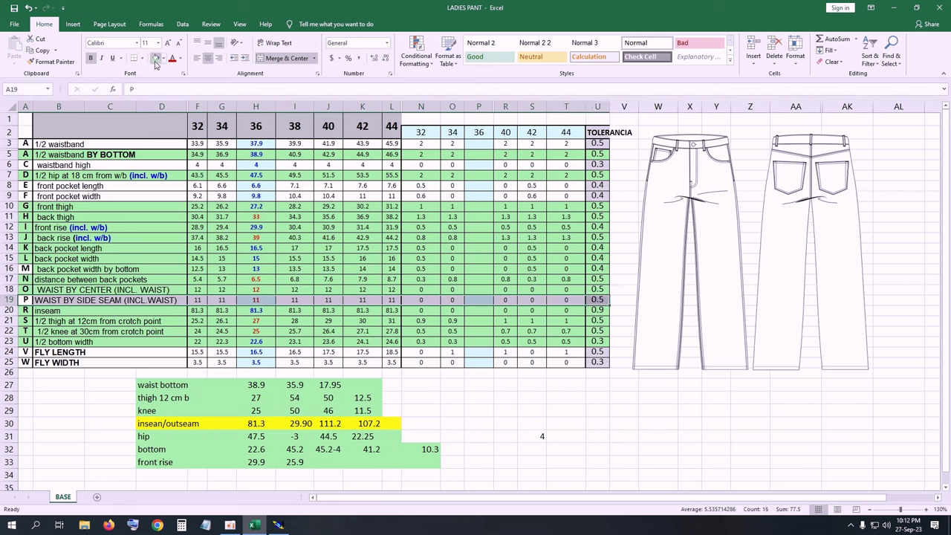
left_click(155, 63)
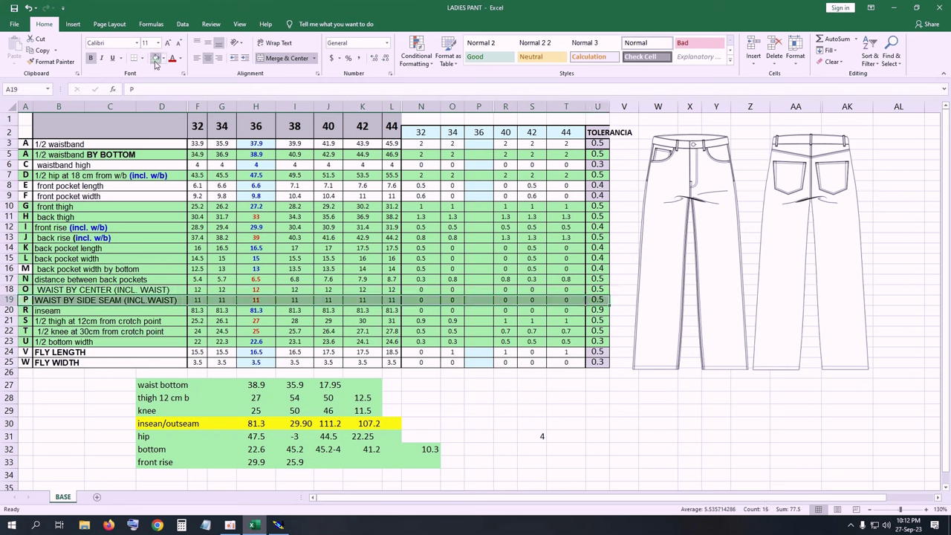
left_click(286, 526)
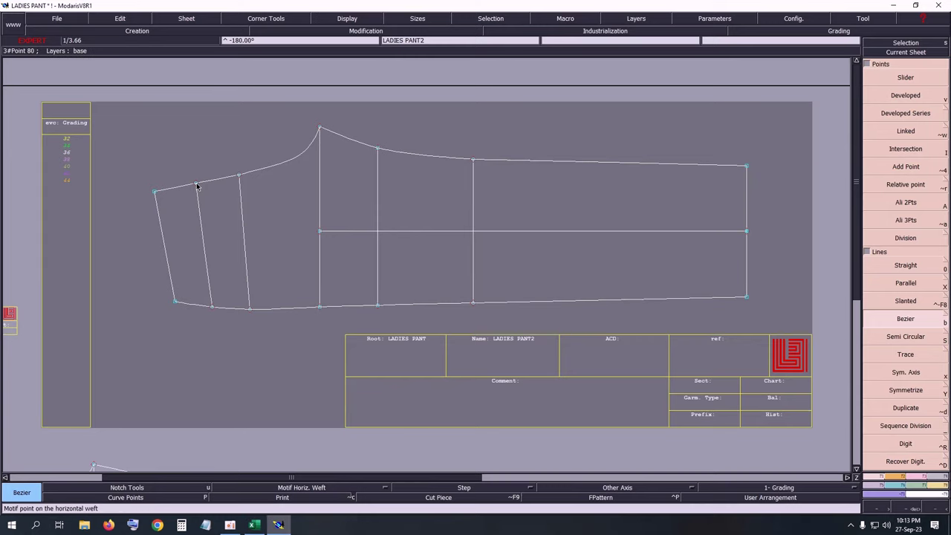
key("ctrl+s")
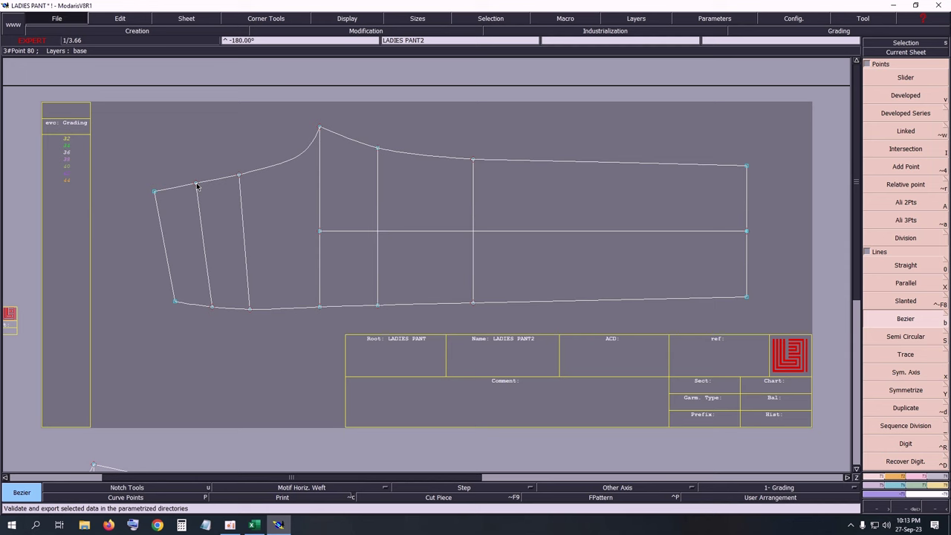
left_click(426, 321)
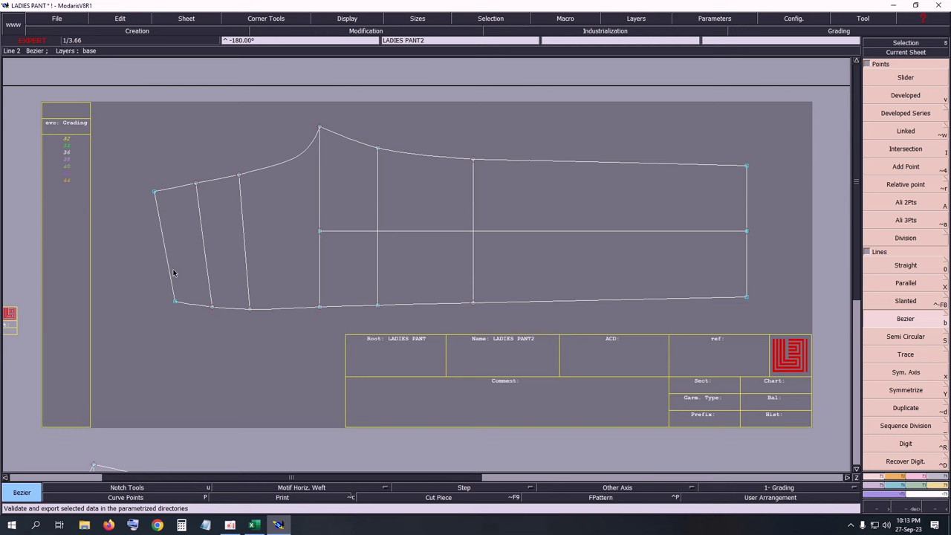
Step: Try to create a parallel of the back rise curve at a distance of 3.25 cm
key("x")
left_click(213, 183)
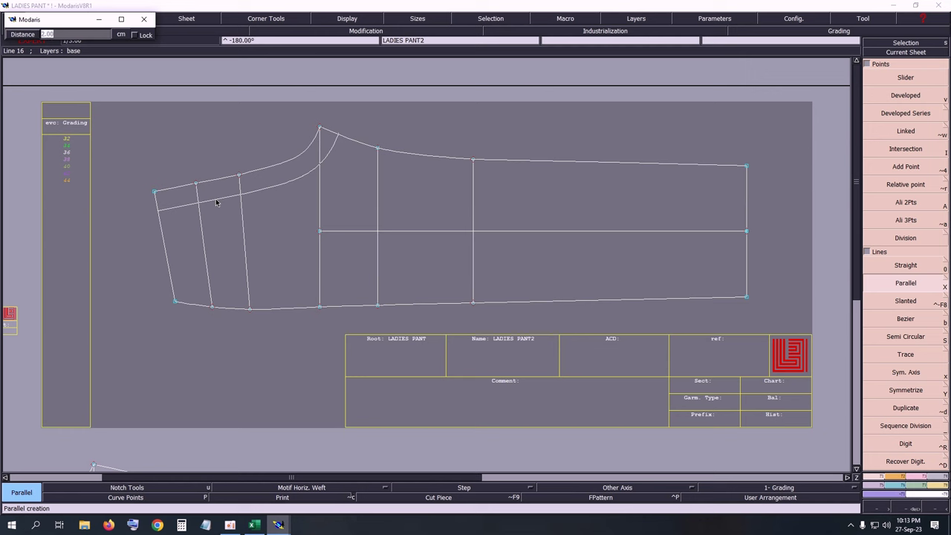
type("3.25")
key("Return")
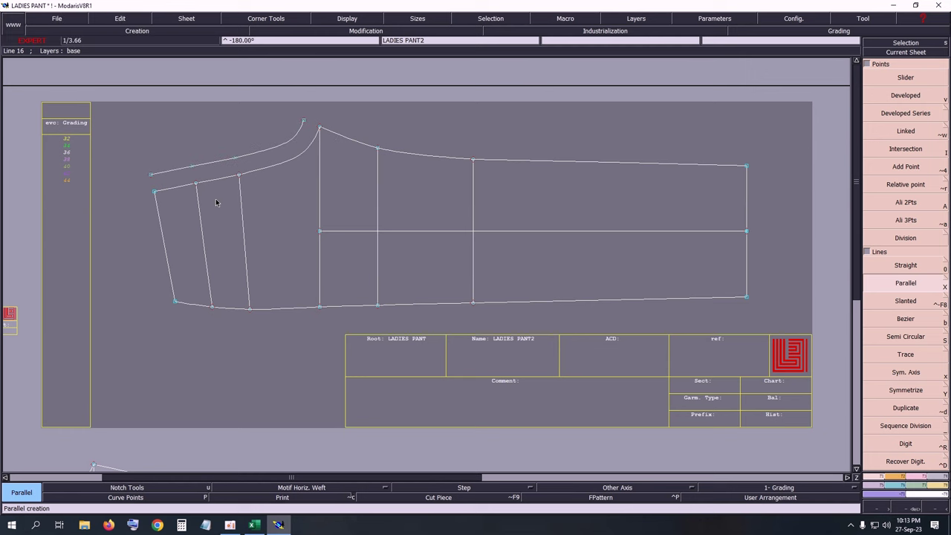
key("ctrl+z")
Step: Create a parallel of the back rise curve at -3.25 cm, on the inside of the back leg
left_click(223, 179)
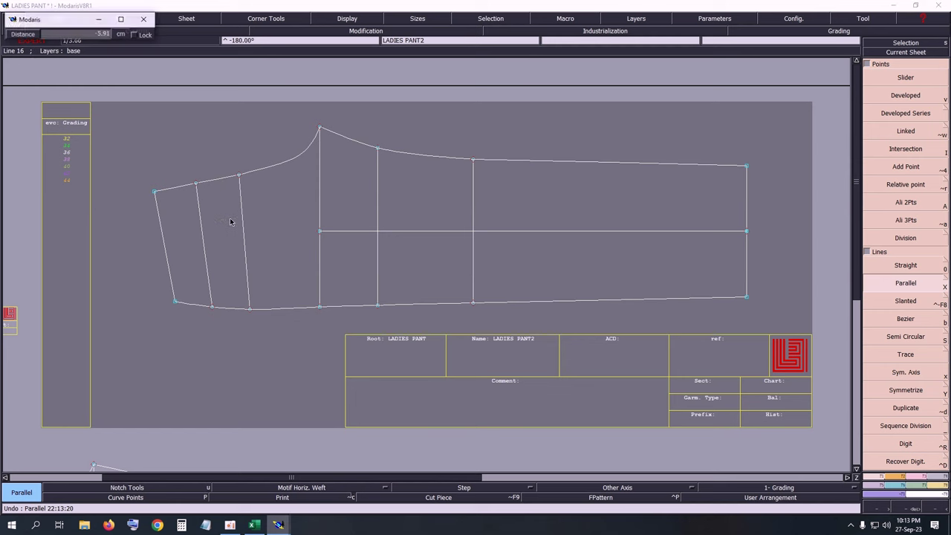
key("BackSpace")
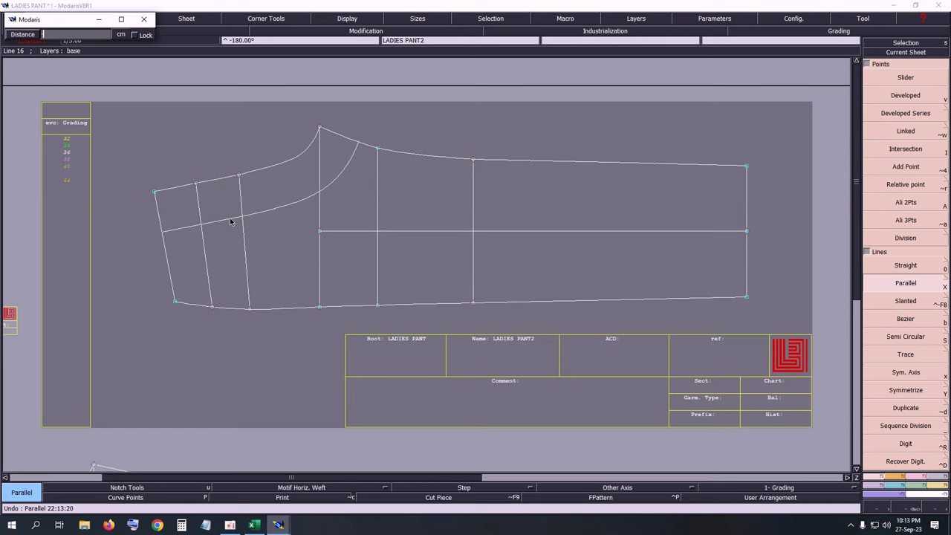
type("-3.2")
key("Return")
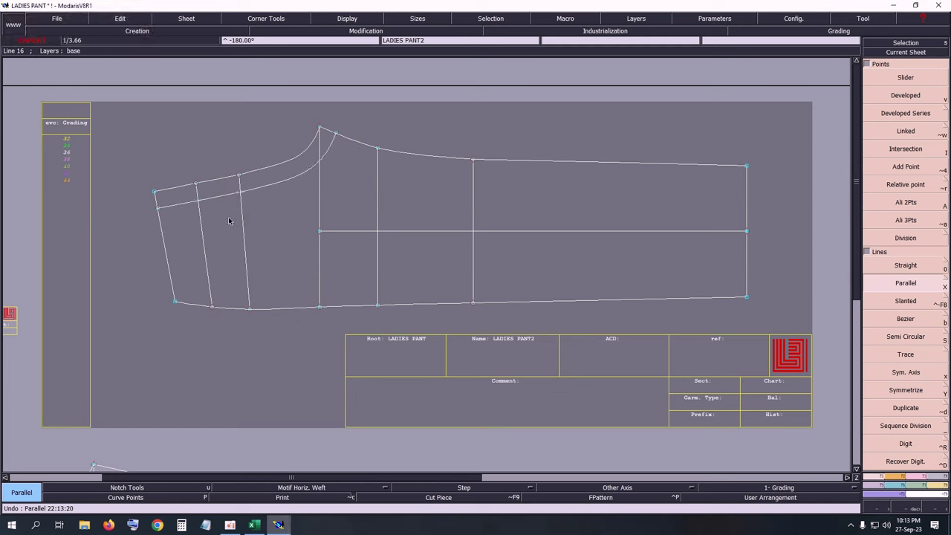
key("Return")
Step: Add an intersection point where the parallel curve crosses the line joining the 8 cm and 7 cm points
left_click_drag(78, 138, 391, 250)
key("Delete")
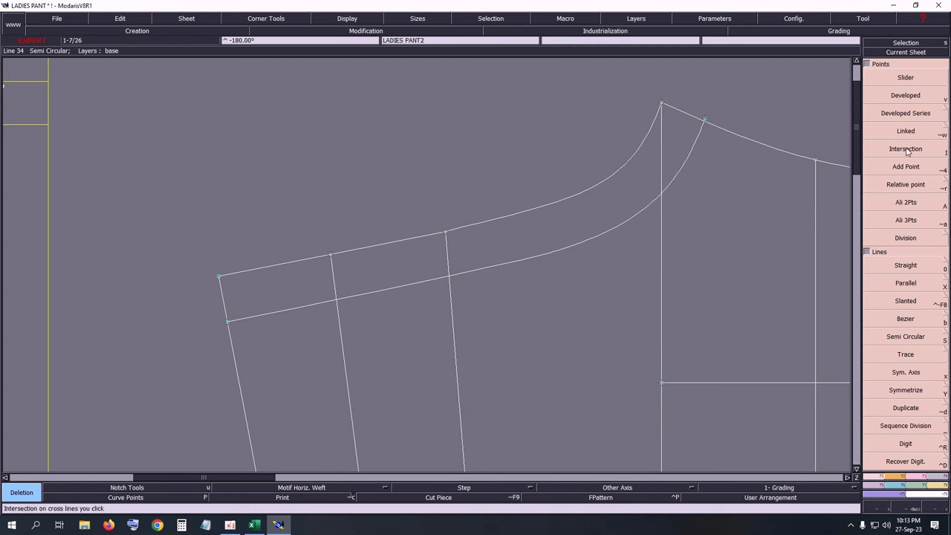
key("shift+i")
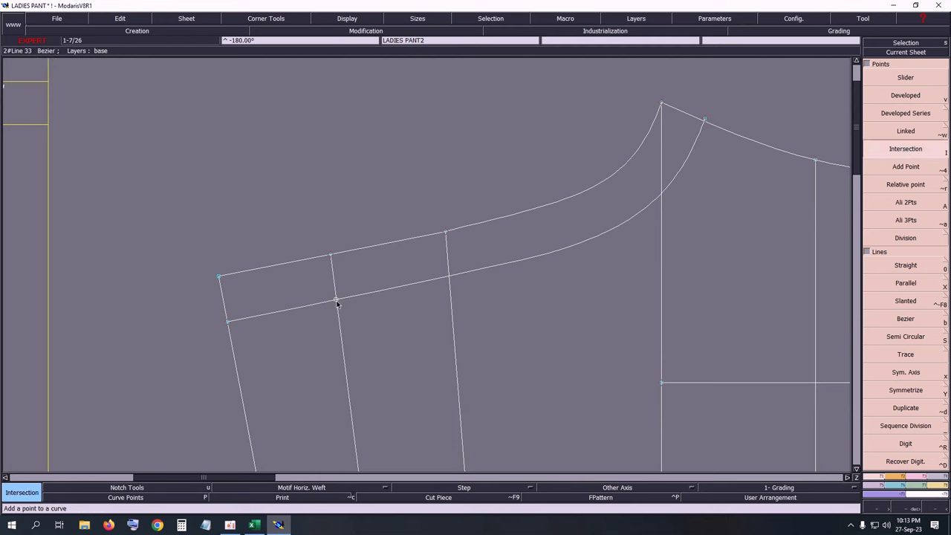
left_click(337, 301)
Step: Delete the parallel curve's waist-end point and the parallel curve itself
key("Delete")
left_click(228, 323)
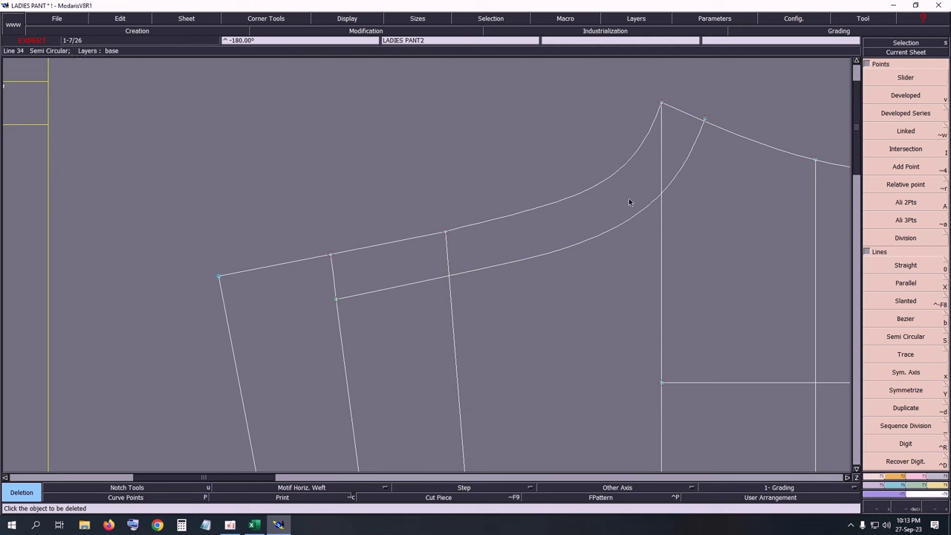
left_click(550, 258)
key("ctrl+z")
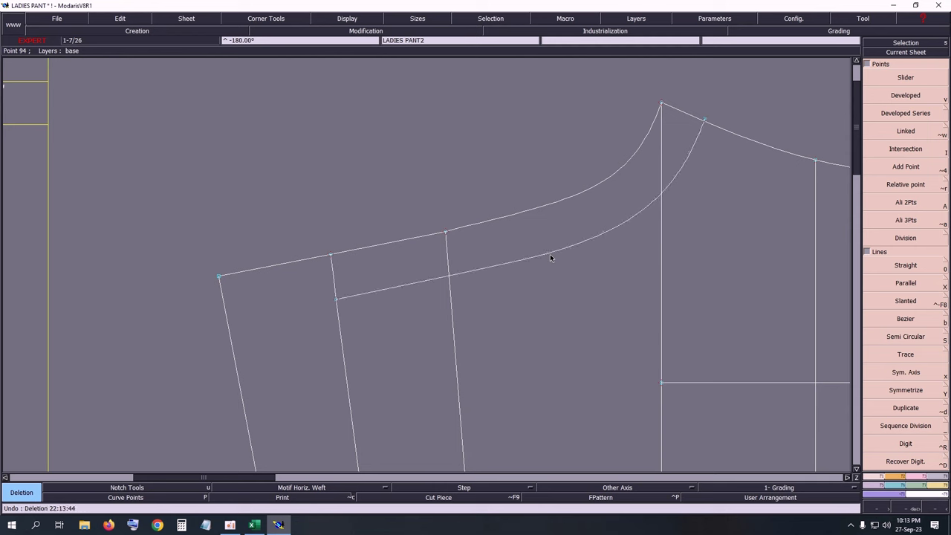
key("x")
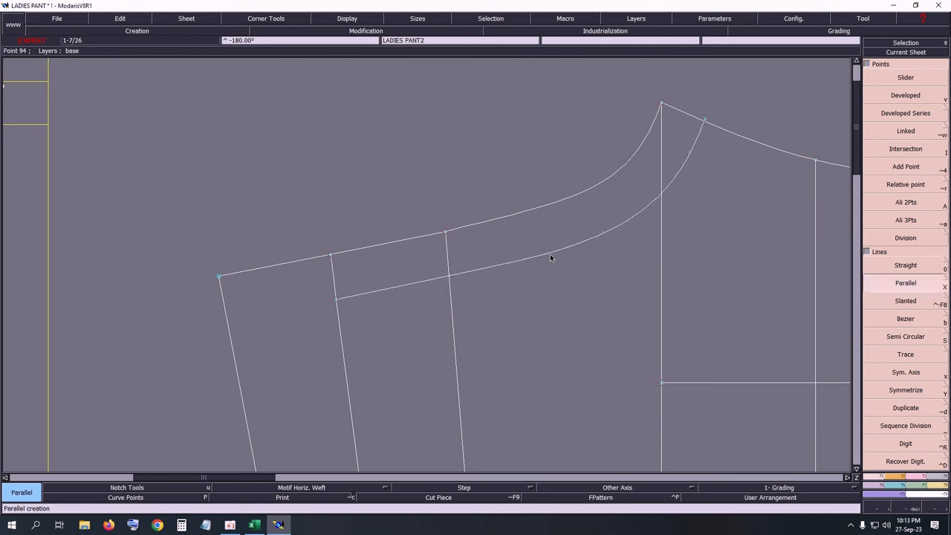
key("Delete")
left_click(551, 257)
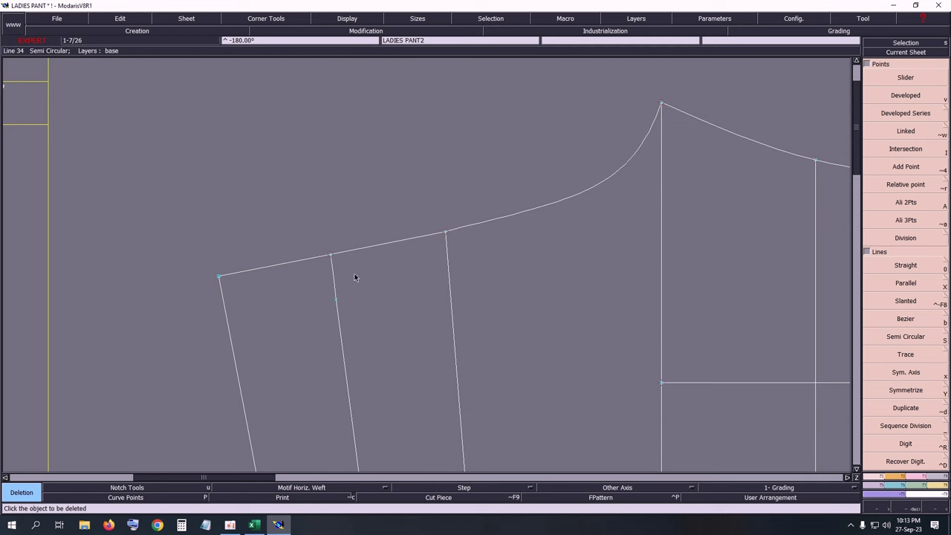
Step: Draw a Bezier line about 42 cm long from the 3.25 cm intersection point to just inside the inseam, between the thigh and knee lines
key("3")
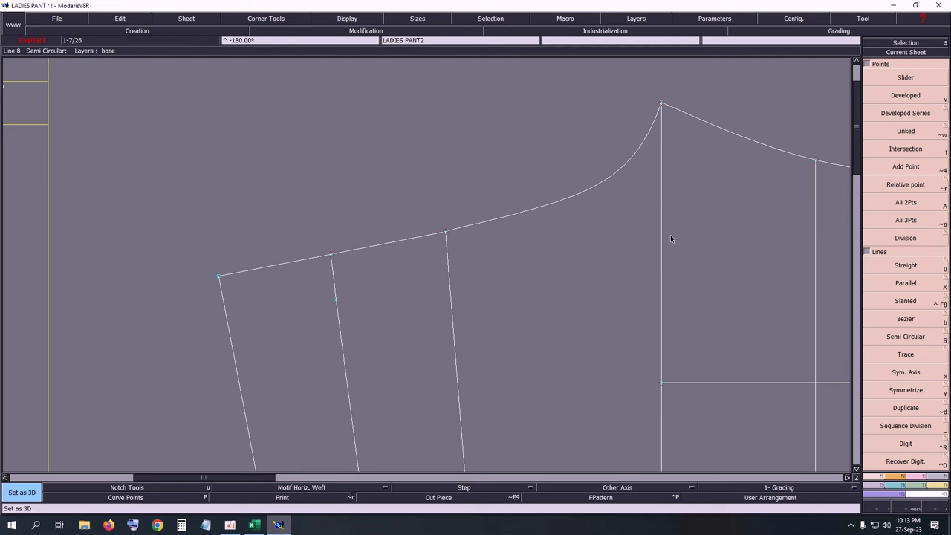
key("Home")
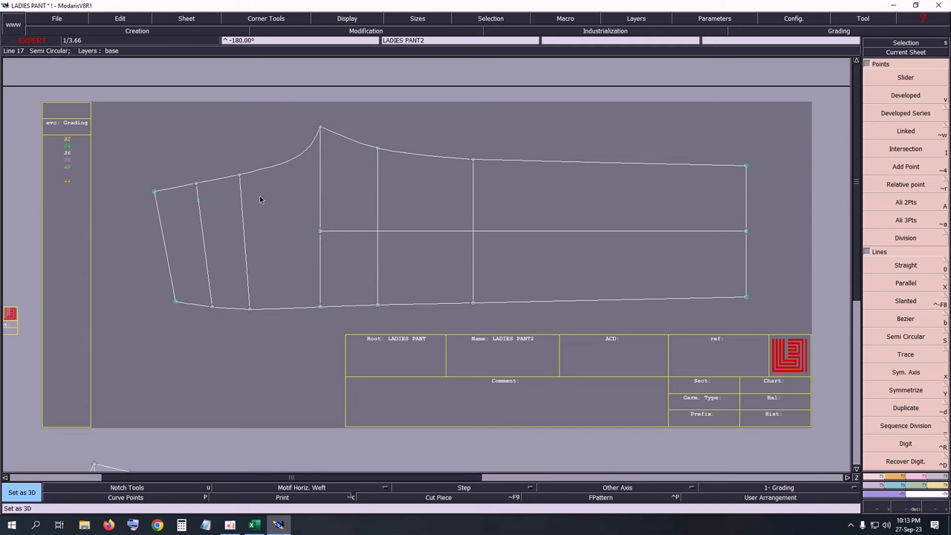
key("b")
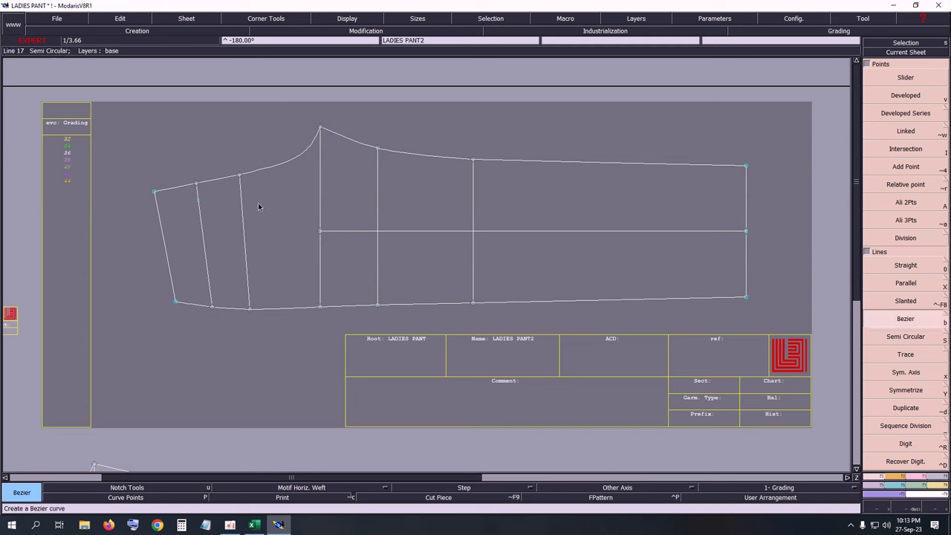
left_click(199, 200)
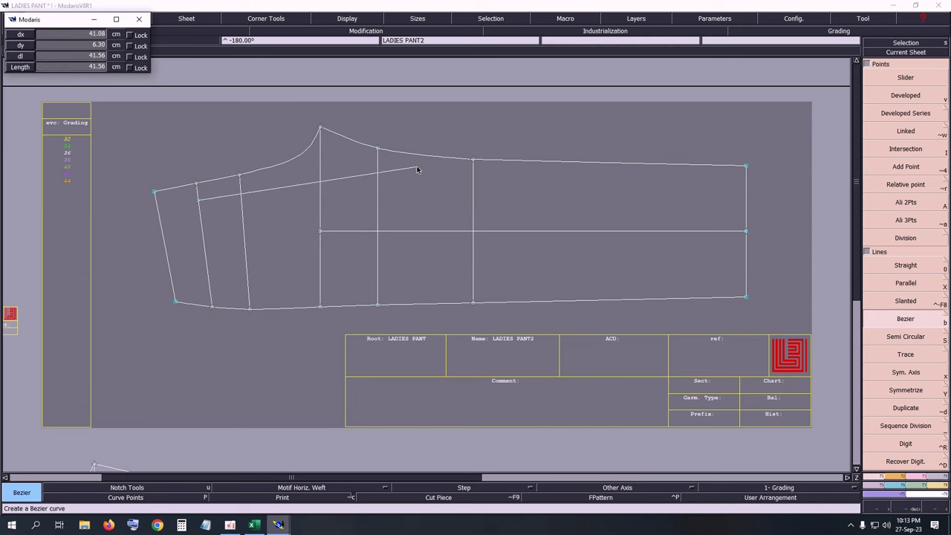
left_click(418, 162)
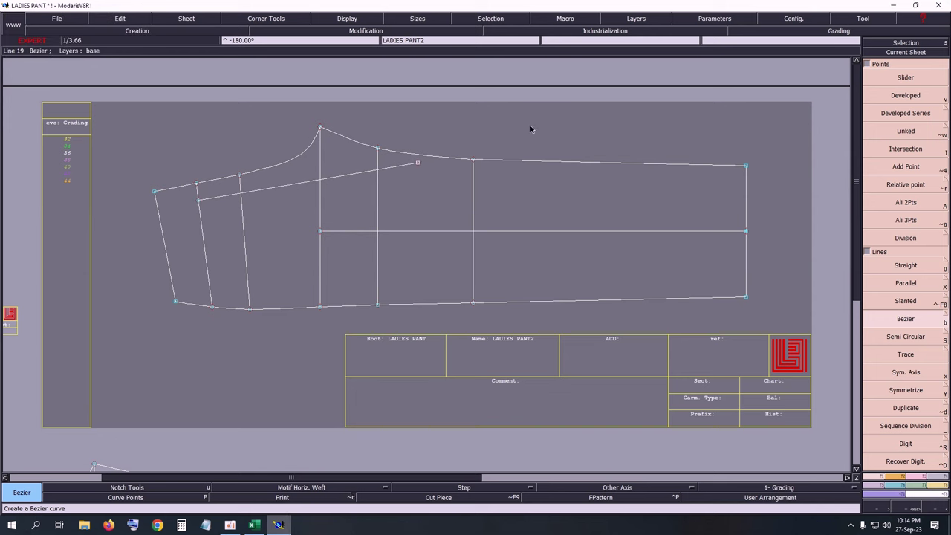
Step: Lengthen the straight line joining the 8 cm and 7 cm points so it runs well past the back leg's side seam
left_click(905, 208)
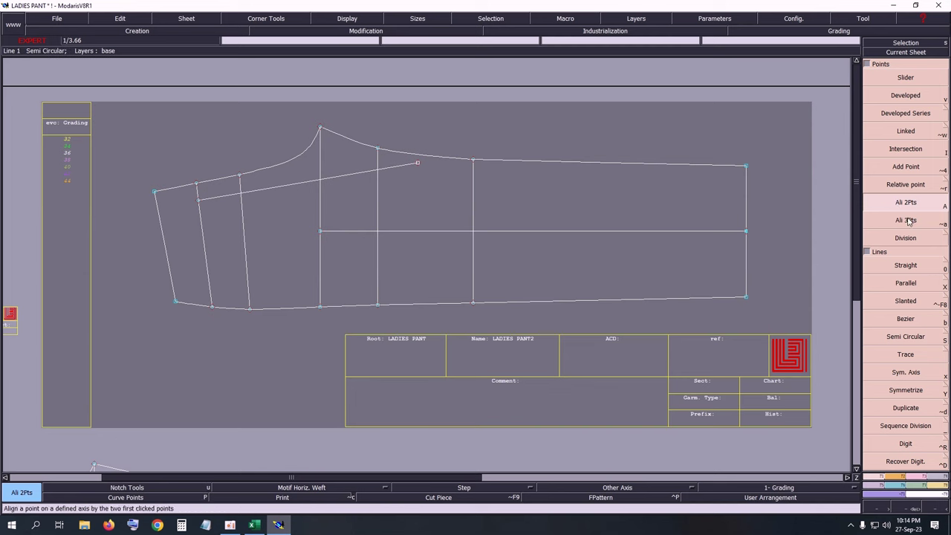
left_click(919, 477)
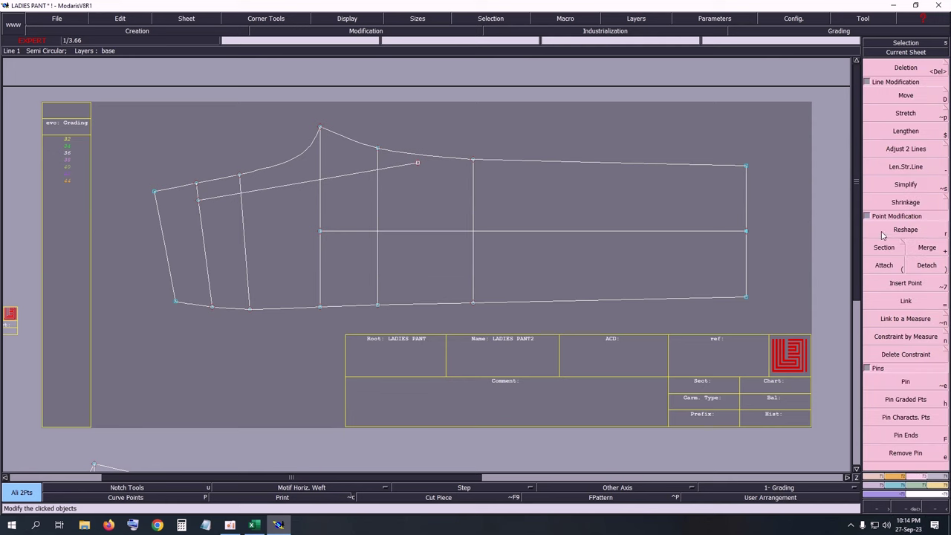
left_click(914, 168)
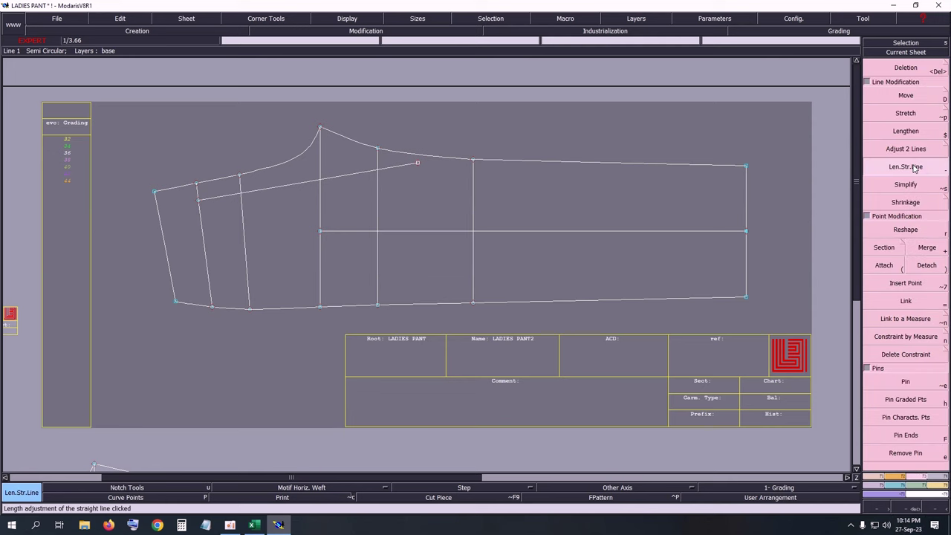
left_click(209, 288)
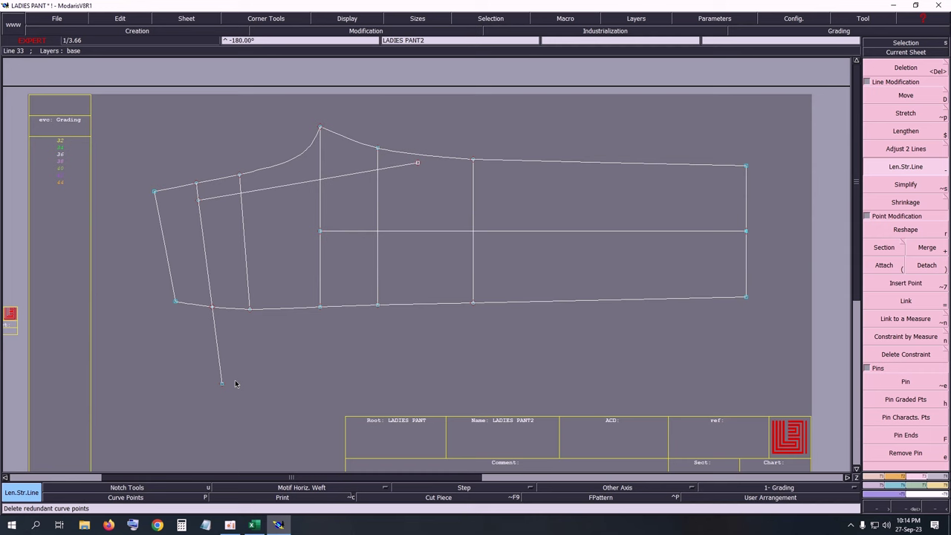
Step: Add a developed point on the back rise curve at -6 cm from the waist corner
scroll(235, 383, "up", 2)
scroll(367, 343, "down", 3)
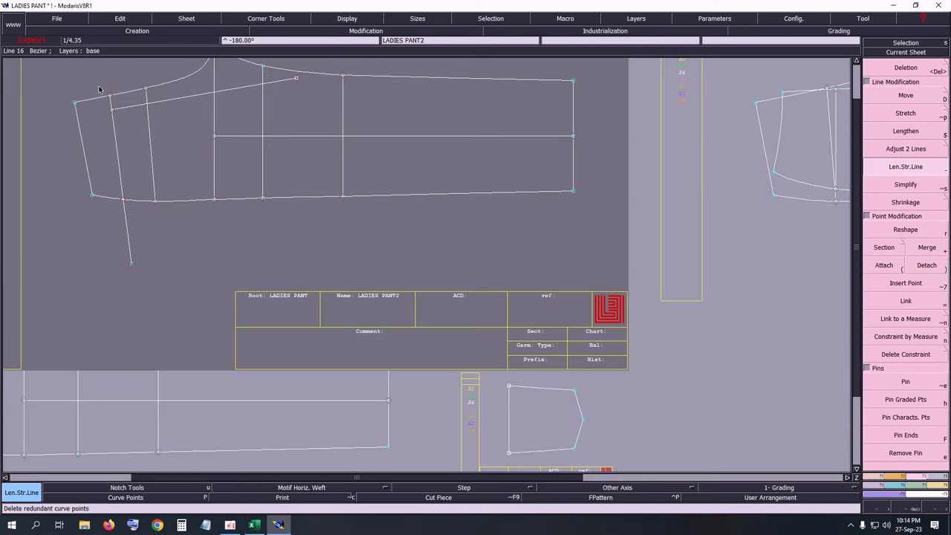
scroll(102, 84, "up", 3)
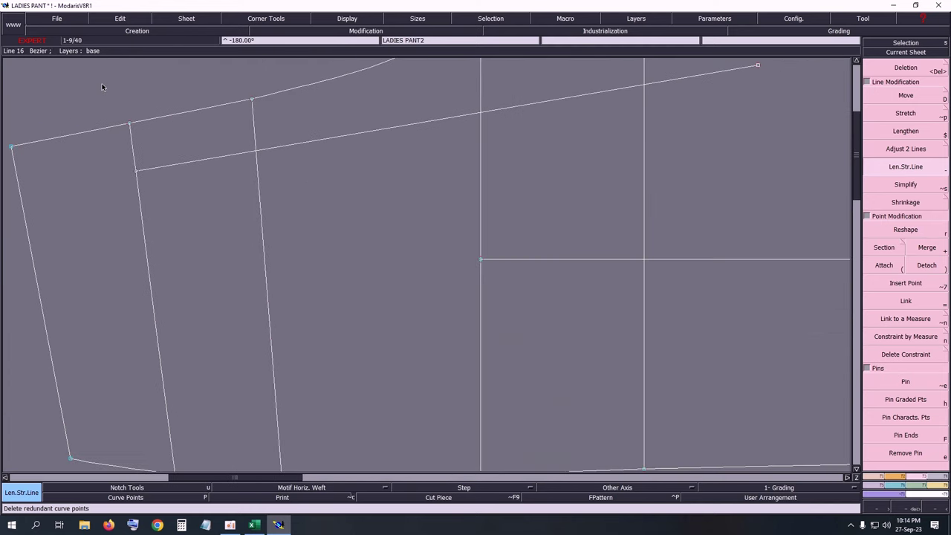
left_click(254, 525)
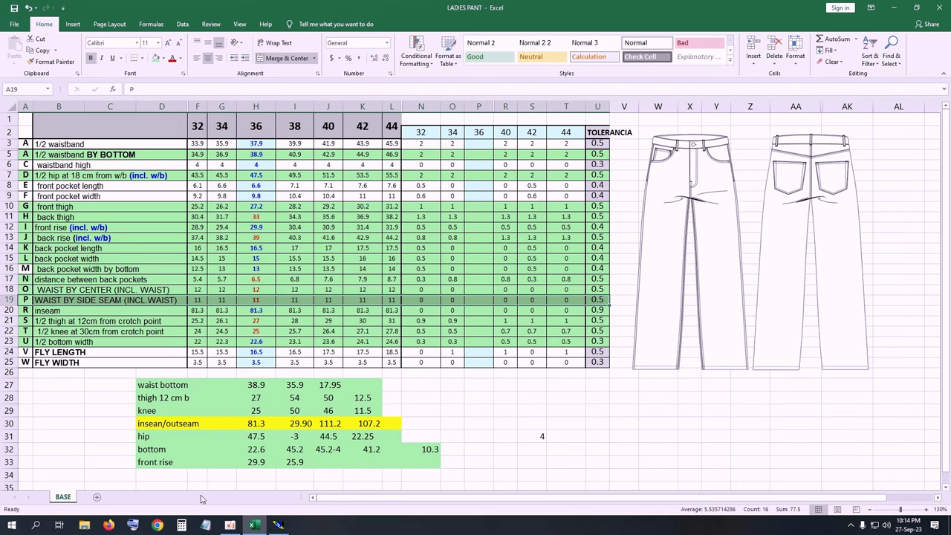
left_click(278, 524)
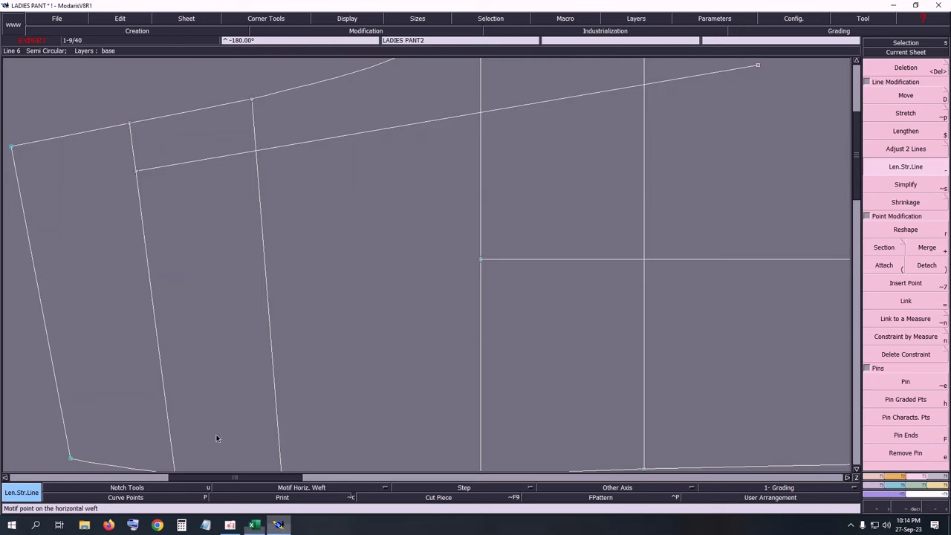
key("d")
left_click(12, 147)
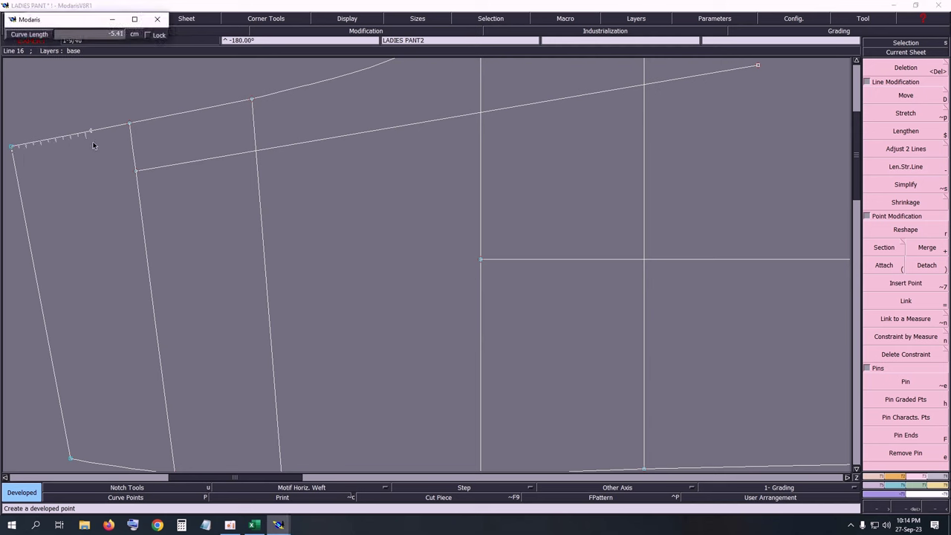
key("Tab")
type("-")
key("Return")
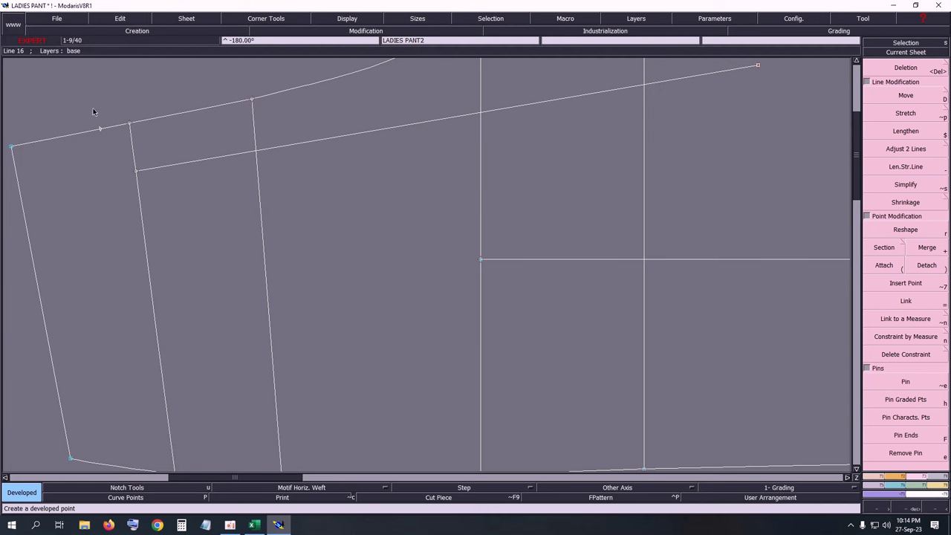
Step: Add a developed point on the back leg's side seam a short distance from the waist corner
left_click(90, 467)
key("Tab")
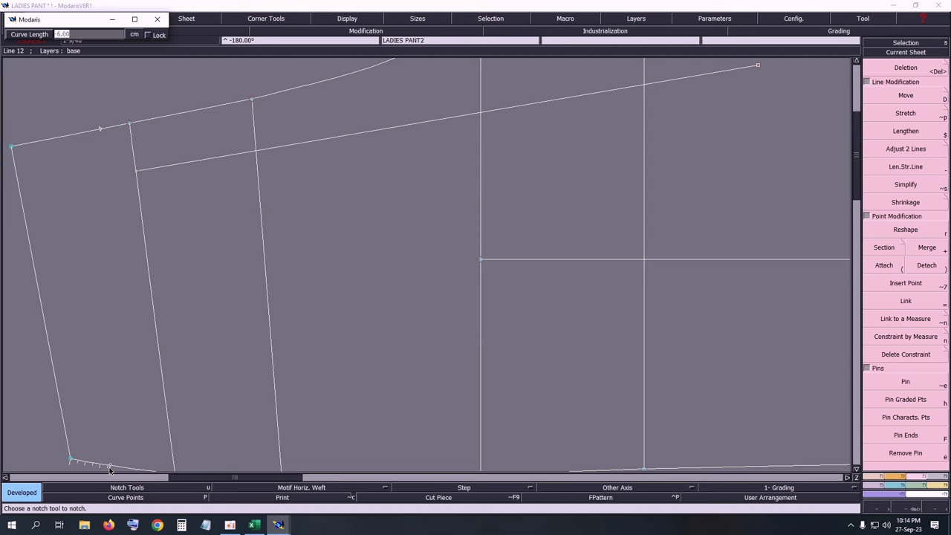
type("1")
key("Return")
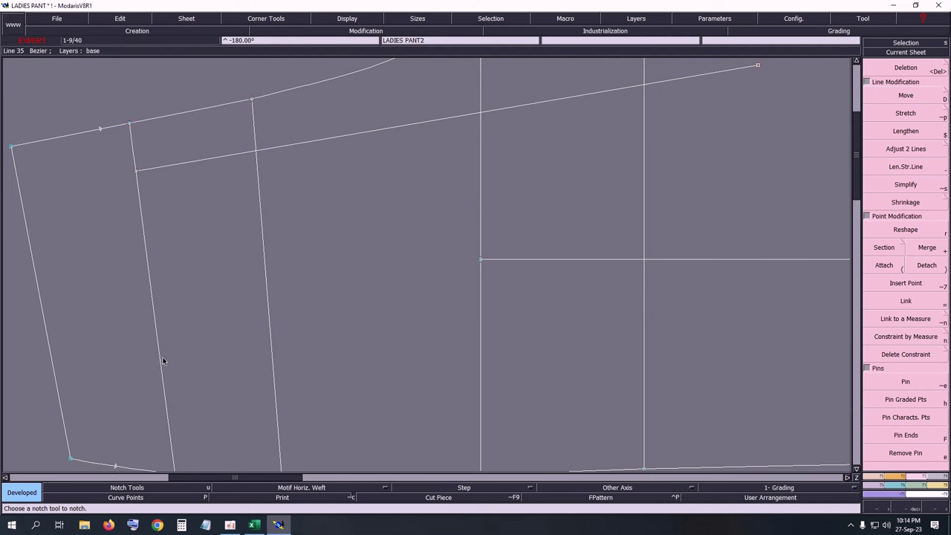
Step: Insert the 6 cm point into the back rise curve and join it to the new side-seam point with a Bezier line
key("Home")
key("alt+7")
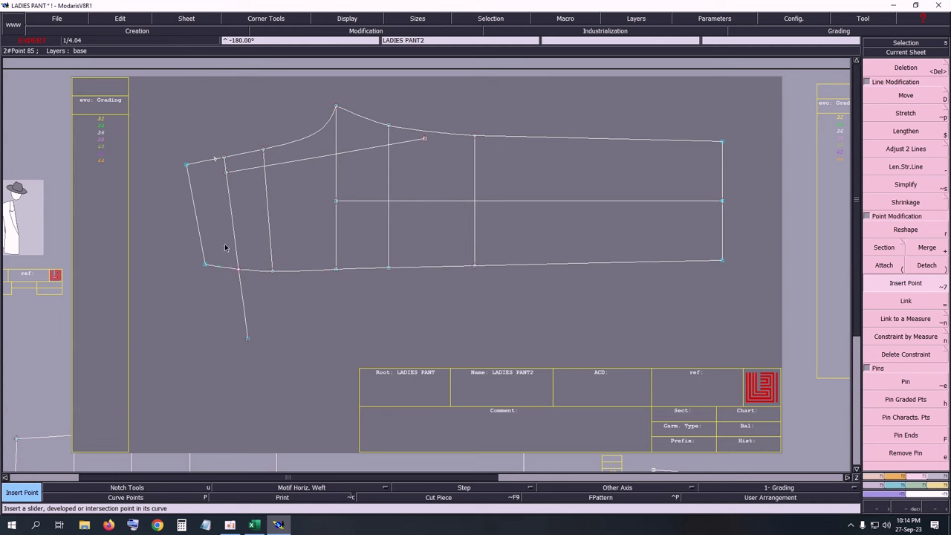
left_click(216, 160)
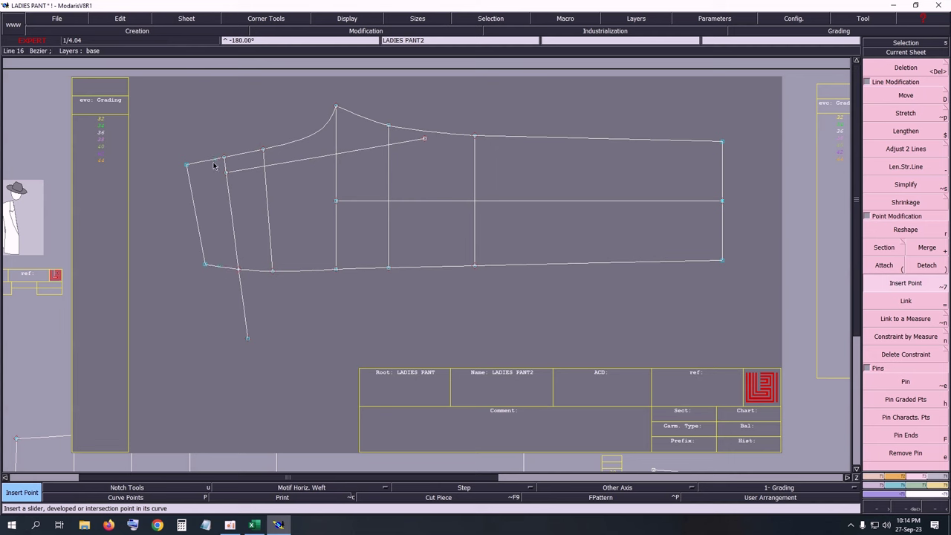
key("b")
left_click(215, 160)
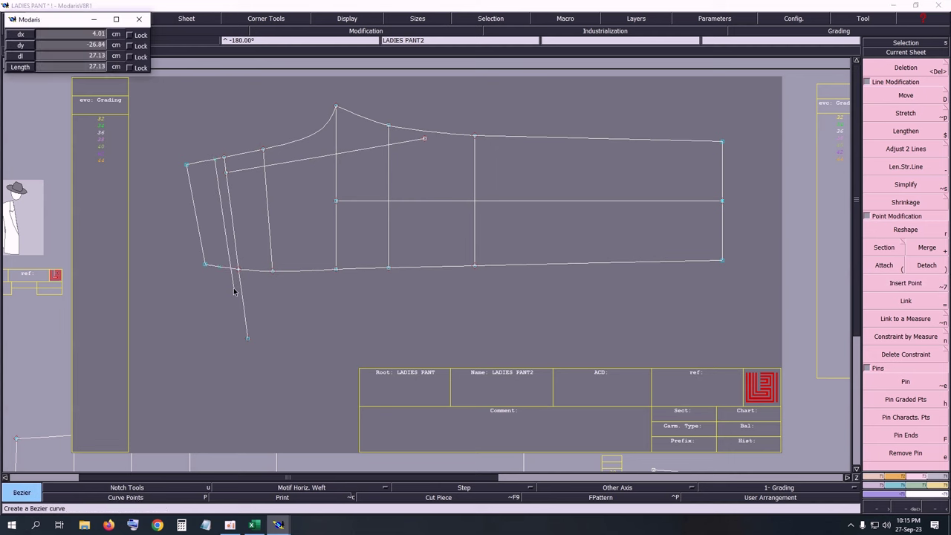
left_click(220, 268)
left_click(220, 269)
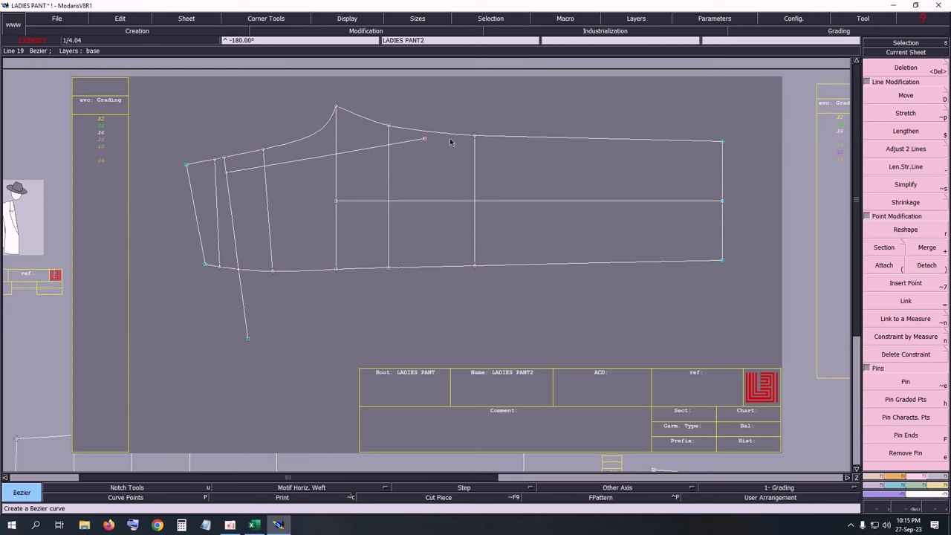
Step: Arrange all sheets automatically on the desk and save the model
key("j")
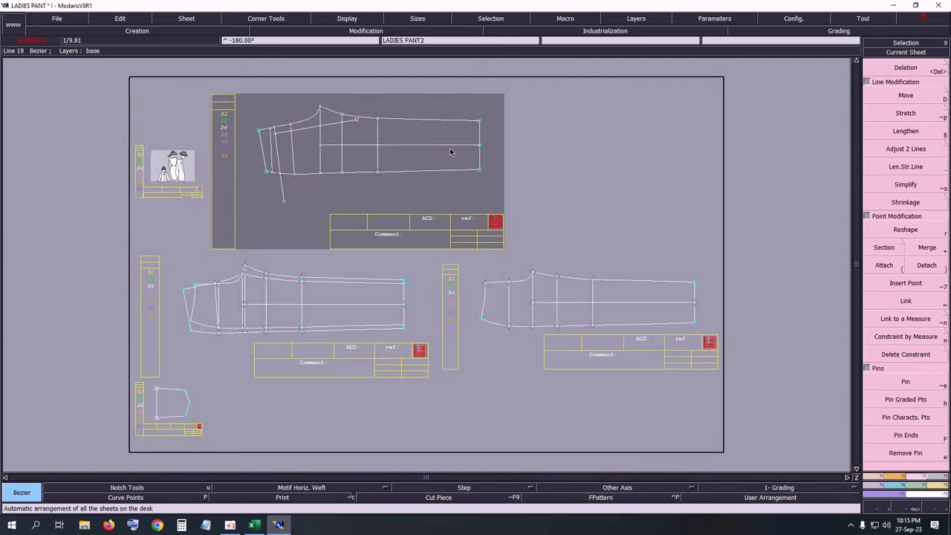
key("ctrl+s")
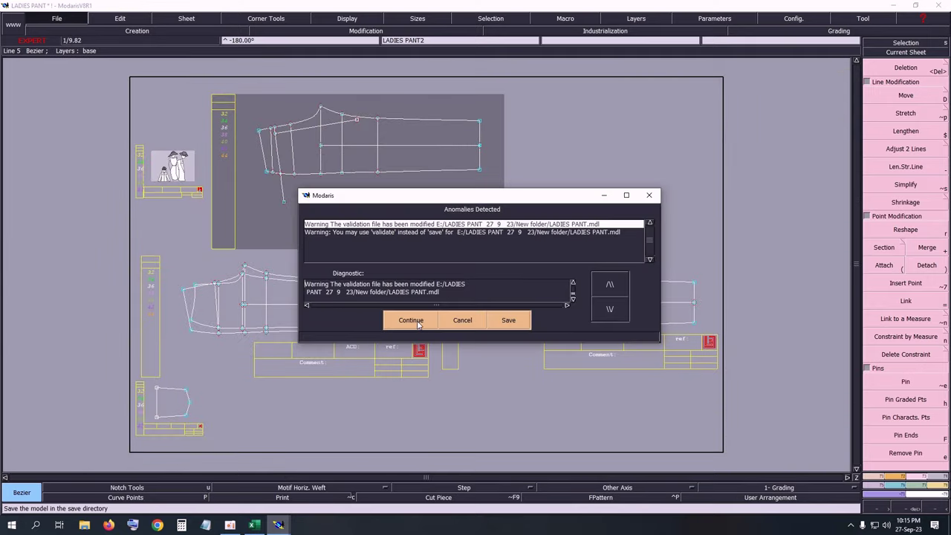
left_click(419, 322)
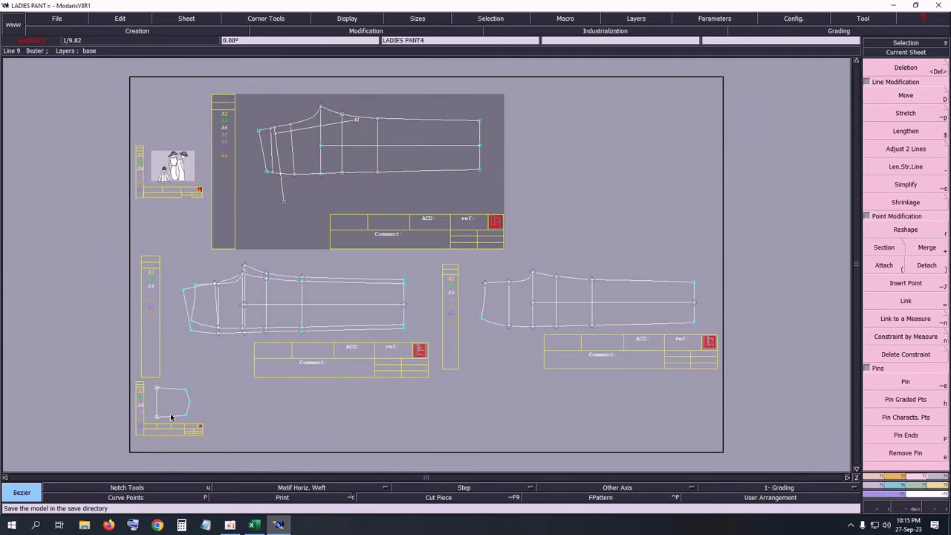
Step: Switch to the Excel size chart, fill the front pocket length and front pocket width rows green, and return to Modaris
left_click(254, 525)
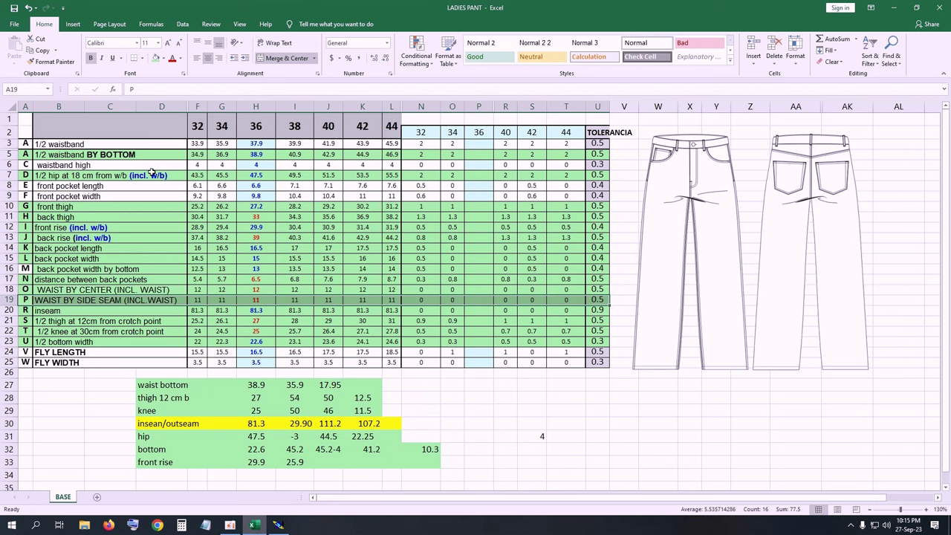
left_click_drag(23, 186, 599, 187)
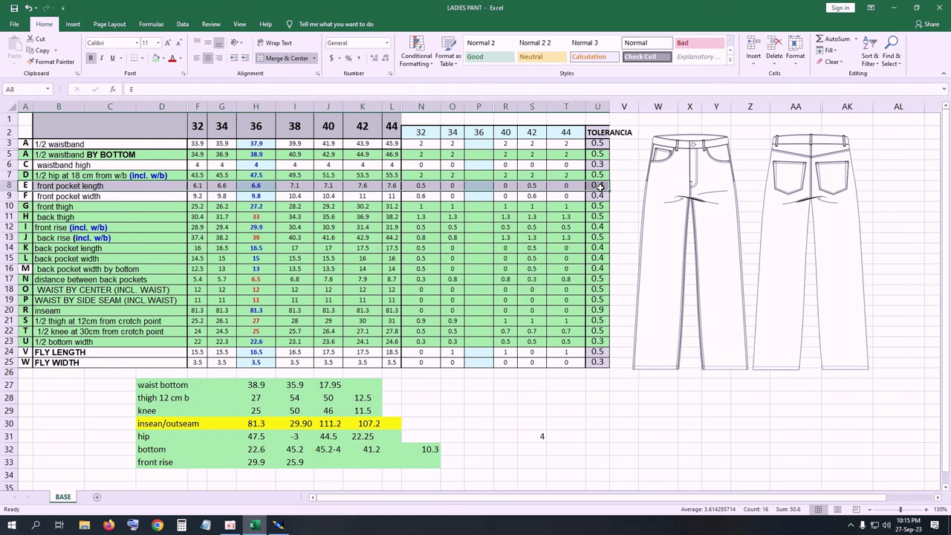
left_click(156, 57)
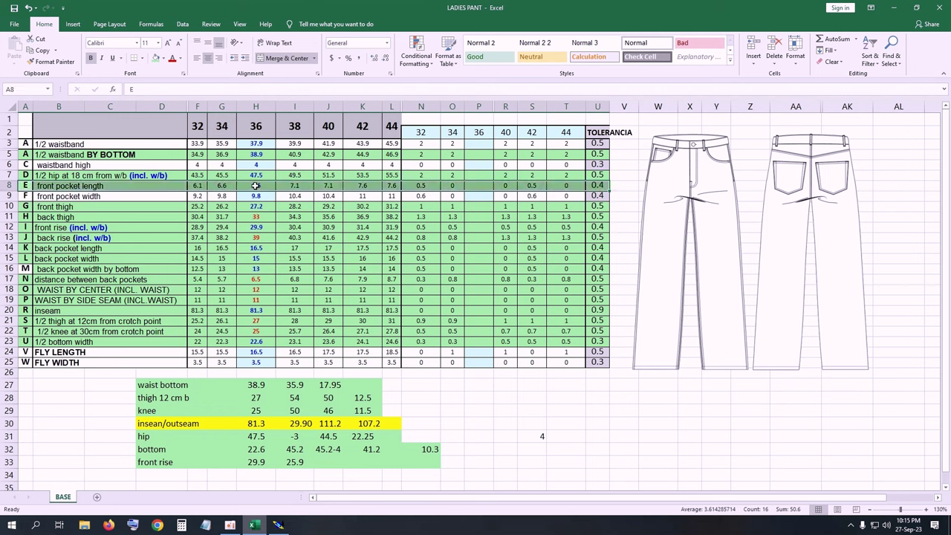
left_click_drag(25, 196, 599, 196)
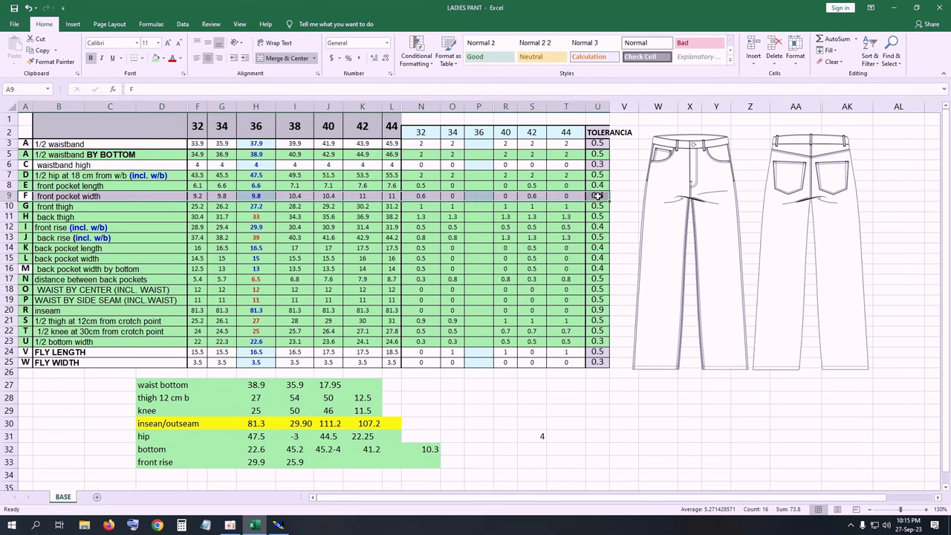
left_click(156, 58)
left_click(278, 525)
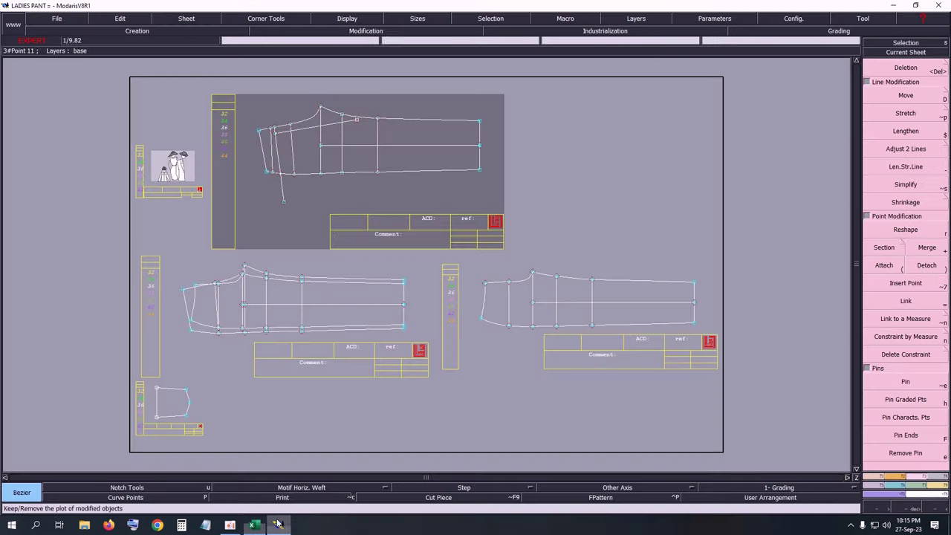
Step: Reshape the front leg's crotch curve by adjusting its two tangent handles, showing the handles only for the edit
key("Return")
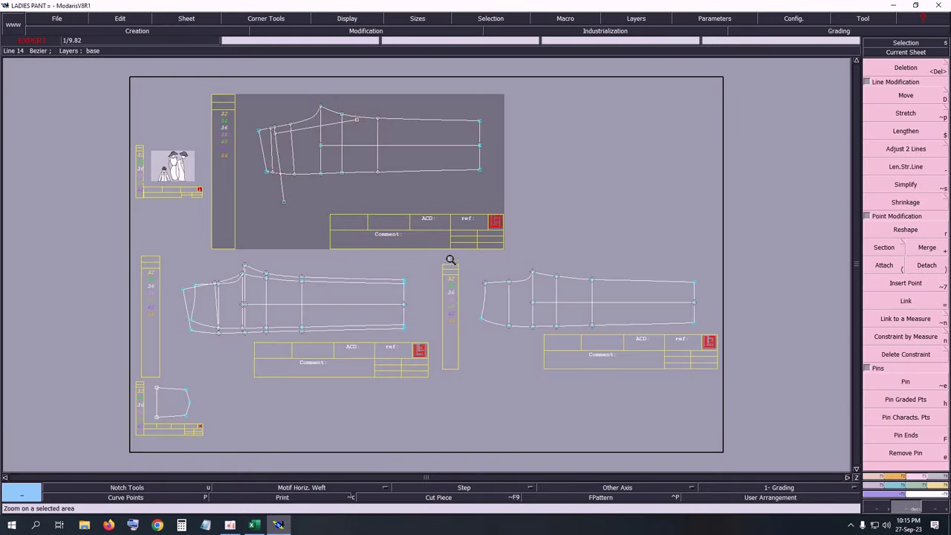
left_click_drag(452, 260, 602, 340)
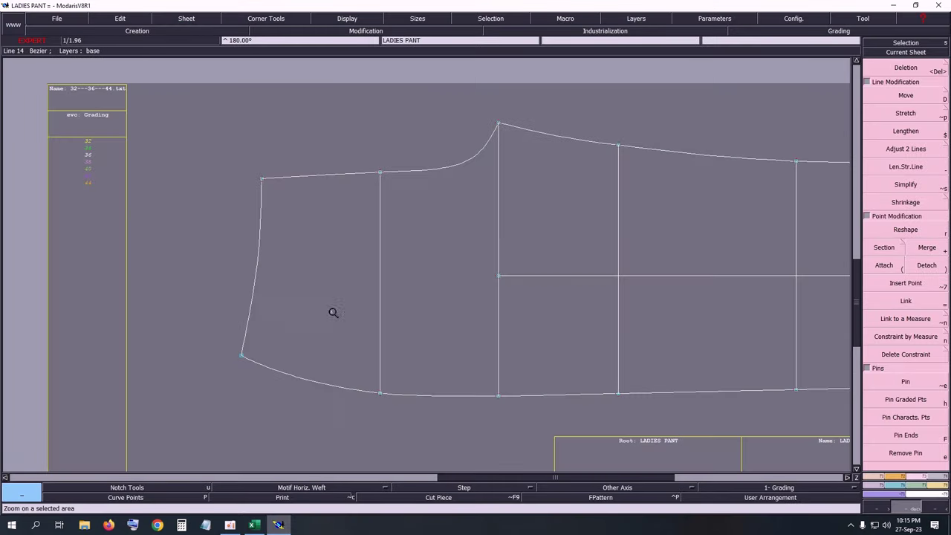
left_click(347, 18)
left_click(371, 216)
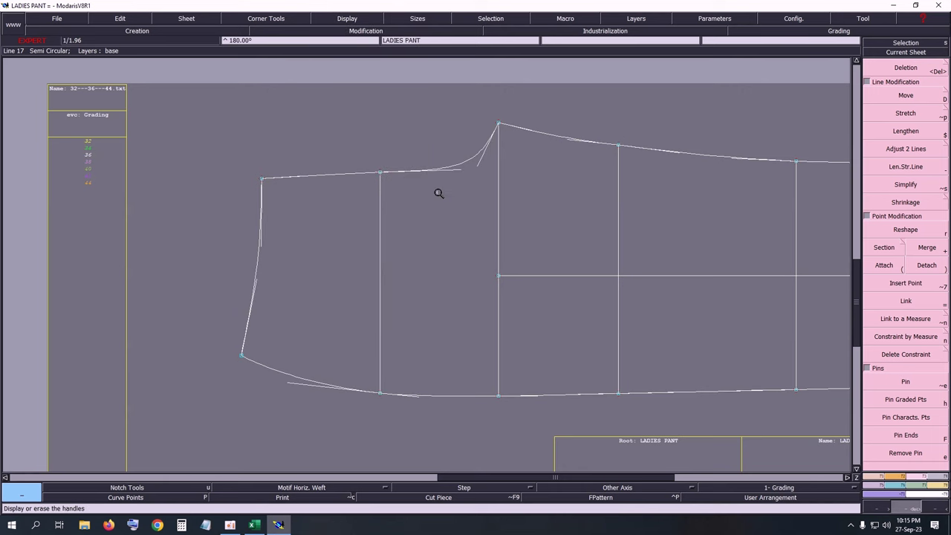
key("r")
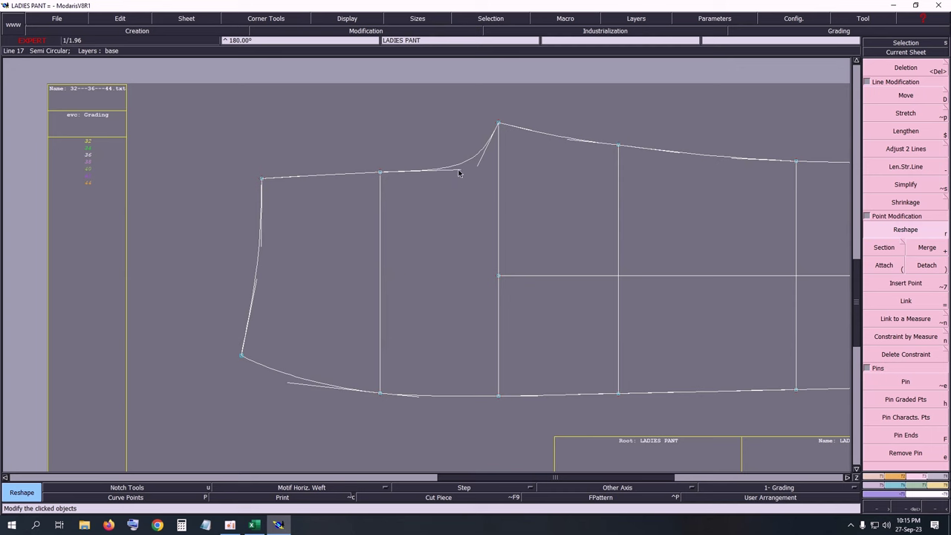
left_click(459, 173)
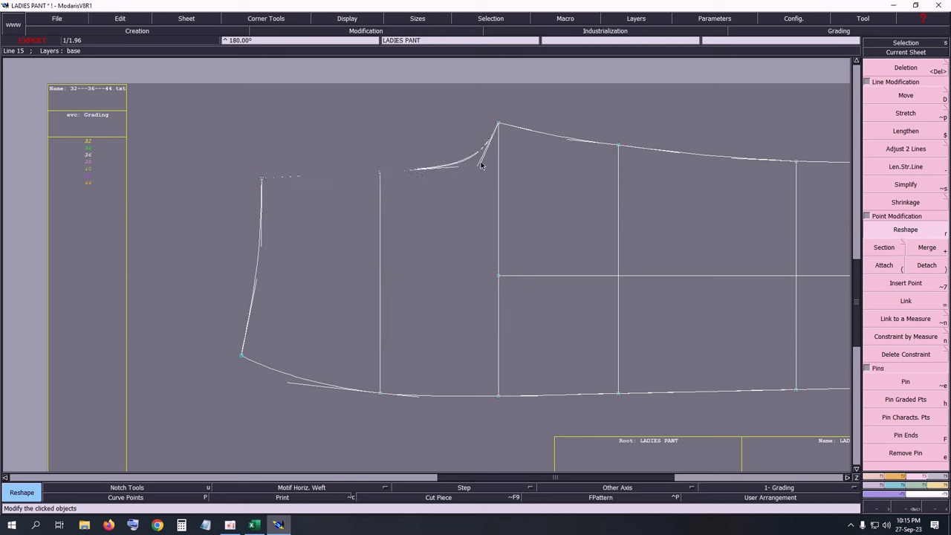
left_click(481, 165)
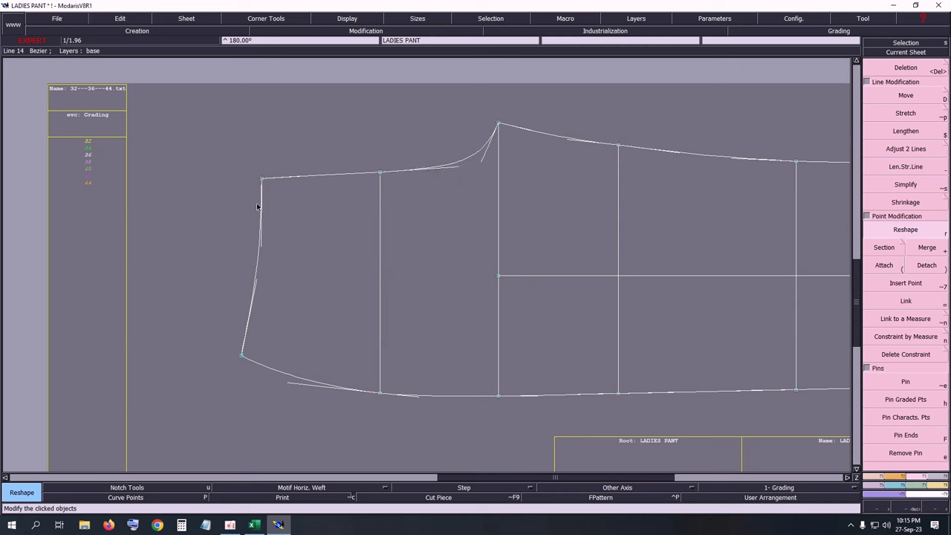
left_click(336, 19)
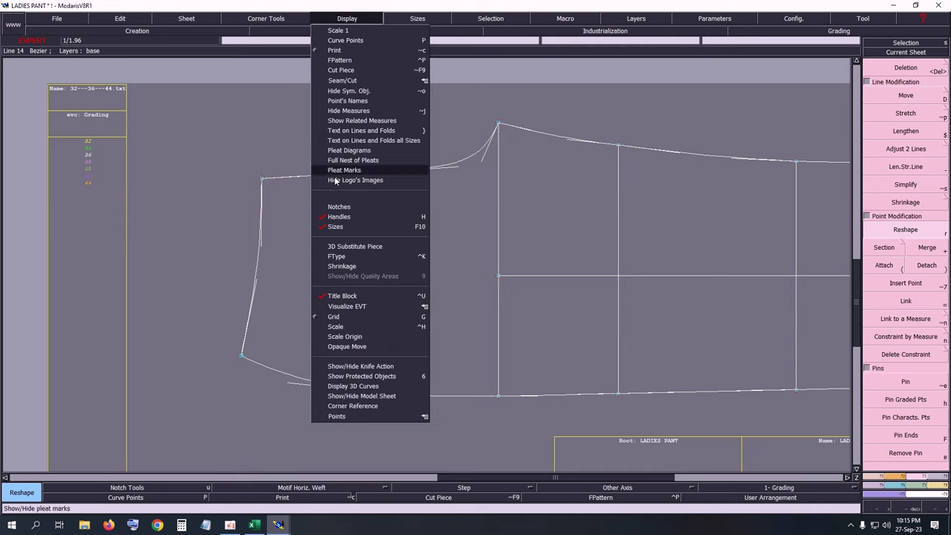
left_click(342, 219)
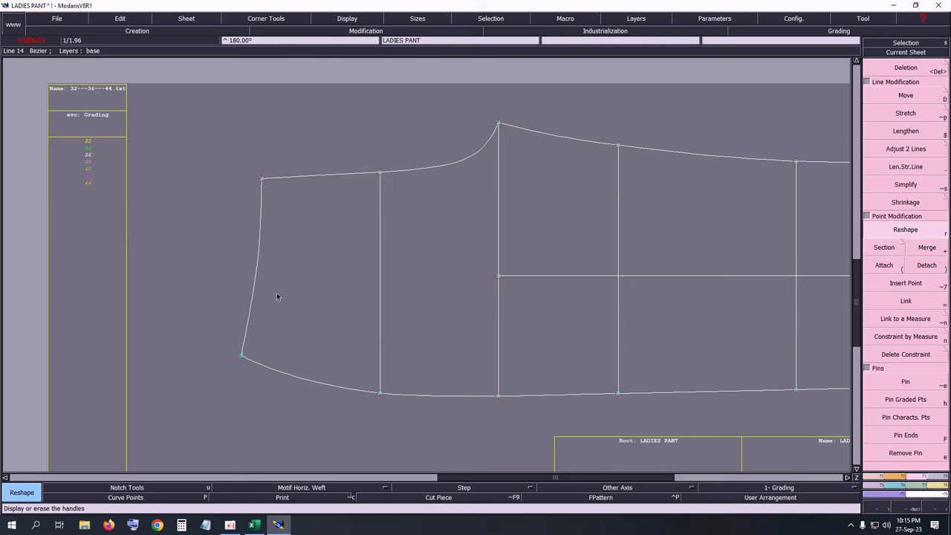
Step: Add developed points from the front leg's waist and side-seam corner, 9.8 cm along the waist and 6.6 cm along the side seam
key("d")
left_click(241, 357)
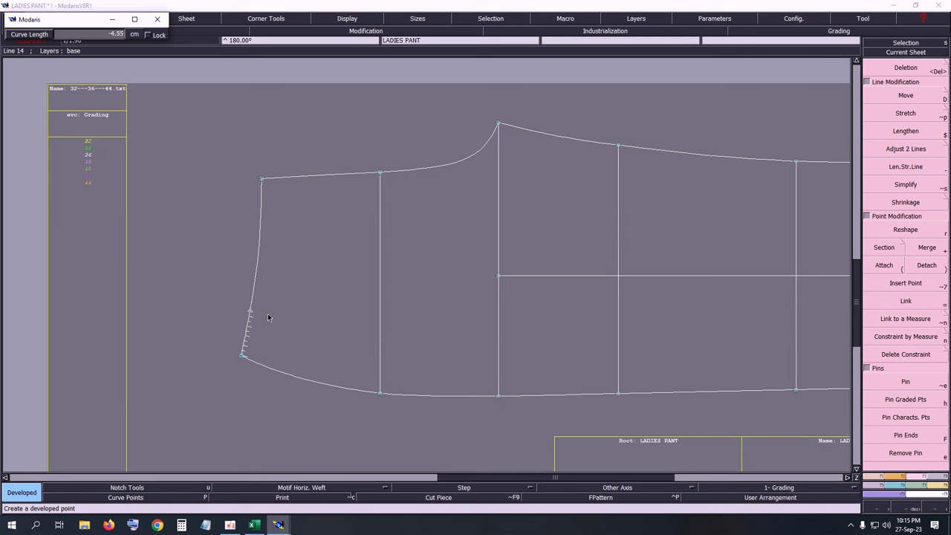
type("1")
type("1")
left_click(305, 395)
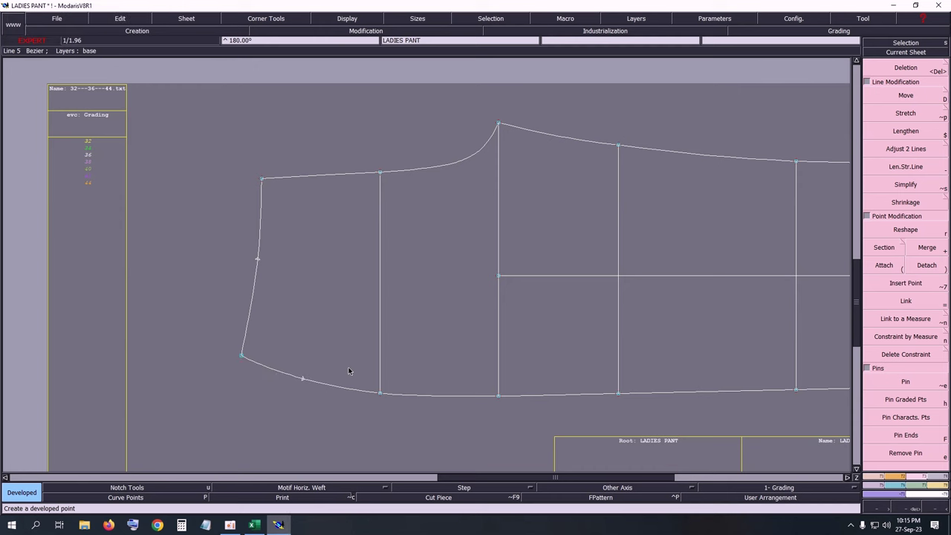
key("Return")
left_click_drag(210, 219, 411, 446)
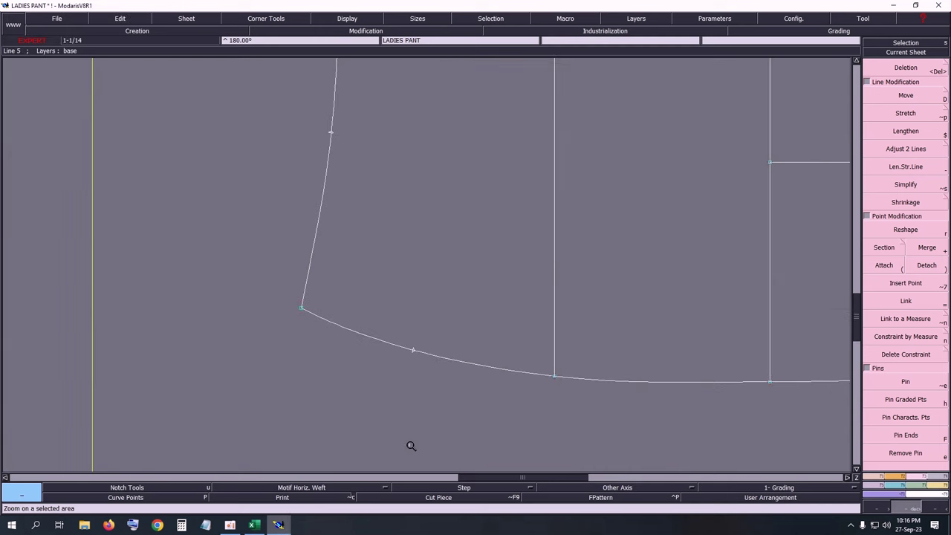
Step: Reshape the front leg's waist curve by slightly shortening its tangent handle at the side-seam corner, showing the handles only for the edit
left_click(261, 19)
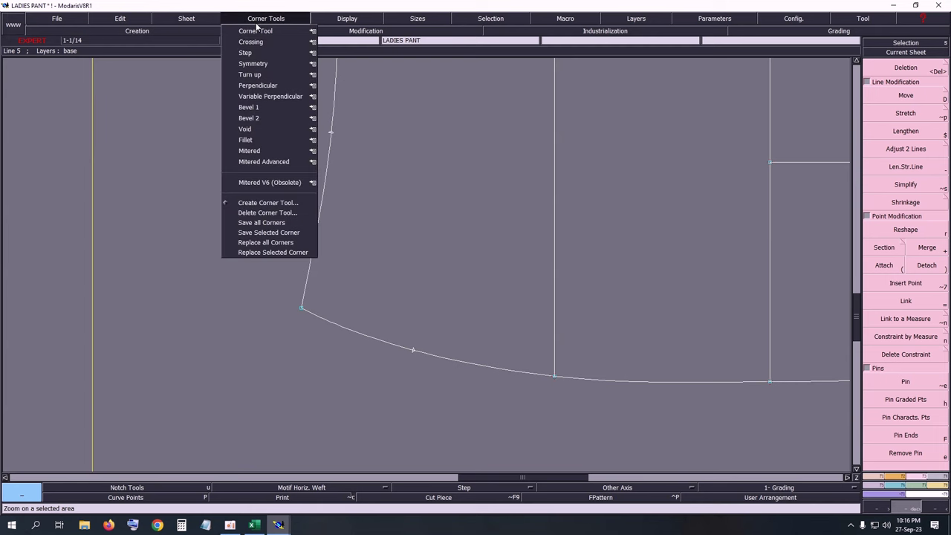
left_click(349, 20)
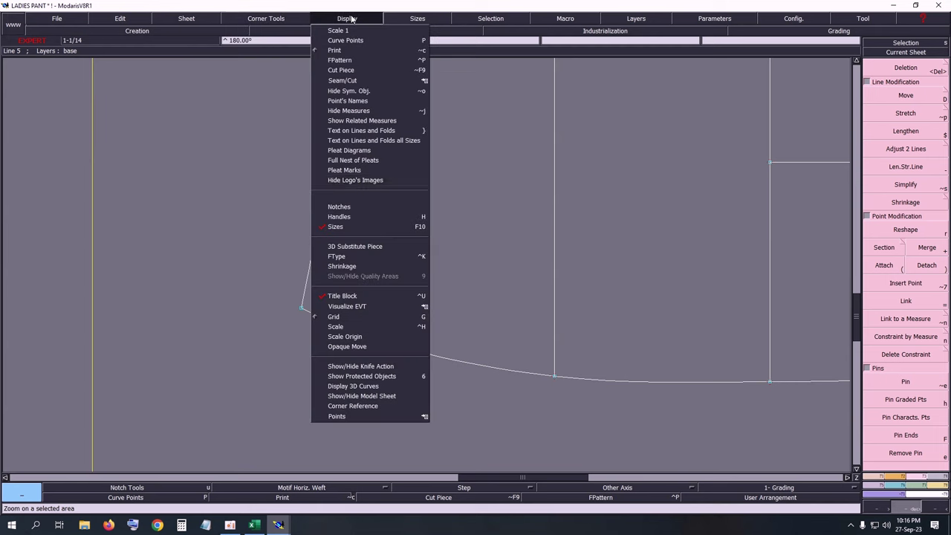
left_click(348, 213)
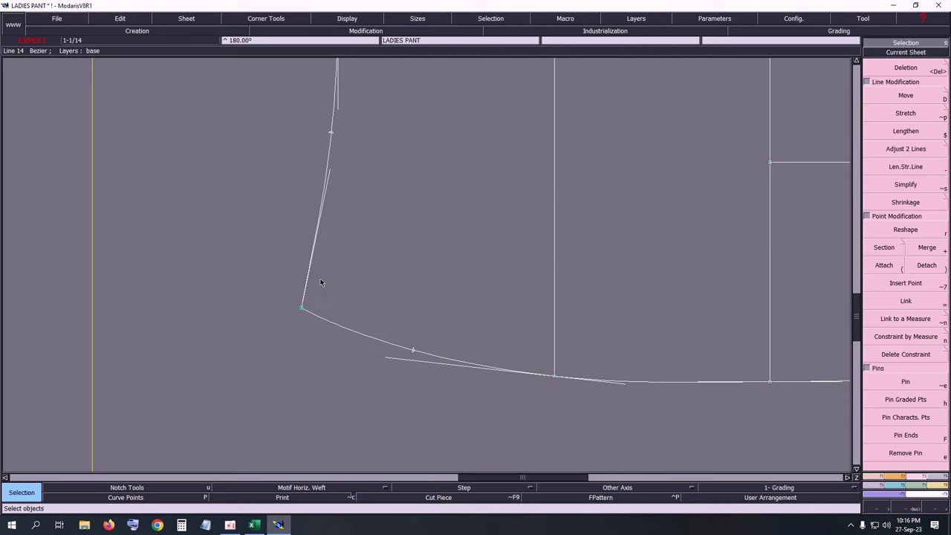
key("r")
left_click(332, 179)
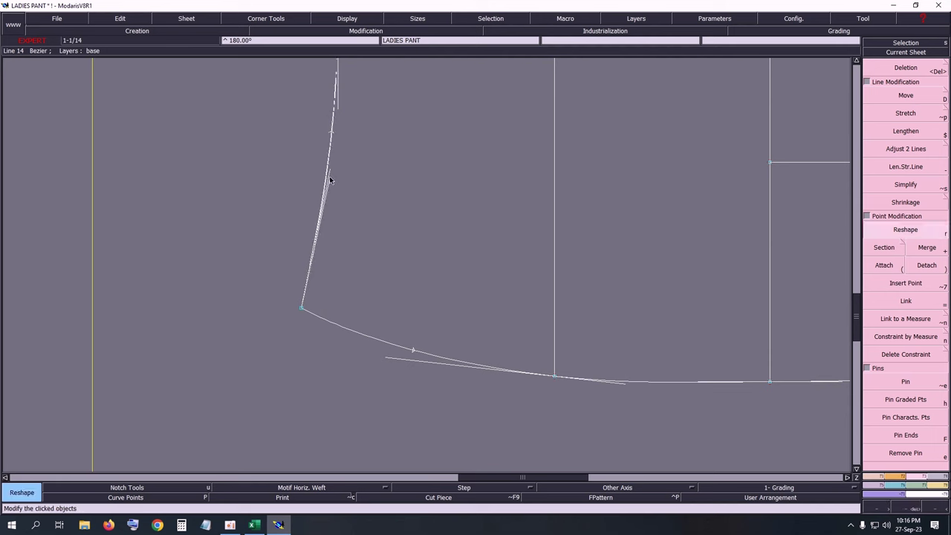
left_click(331, 180)
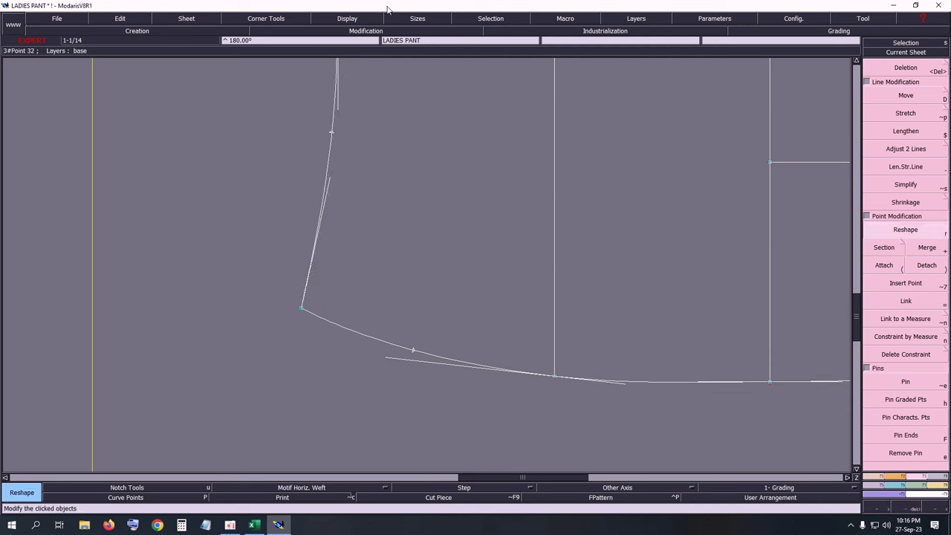
left_click(347, 18)
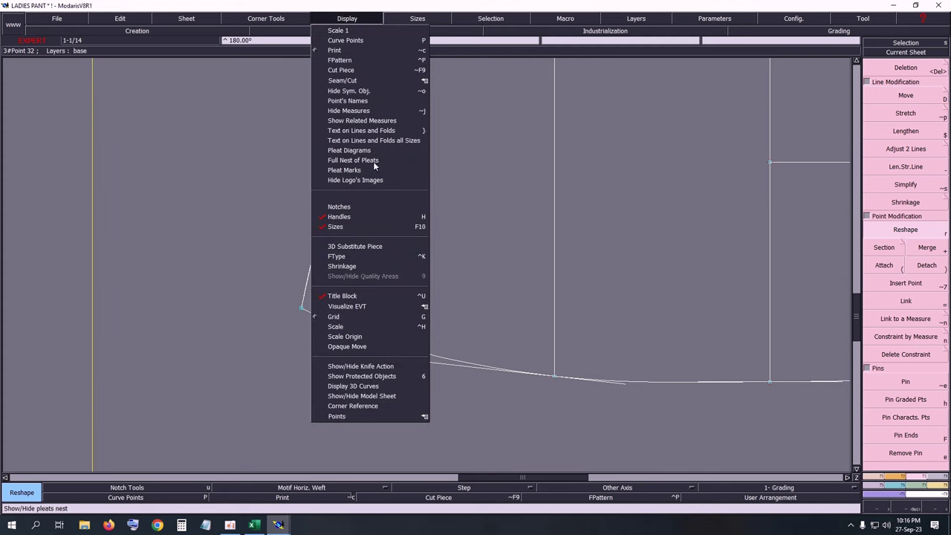
left_click(354, 220)
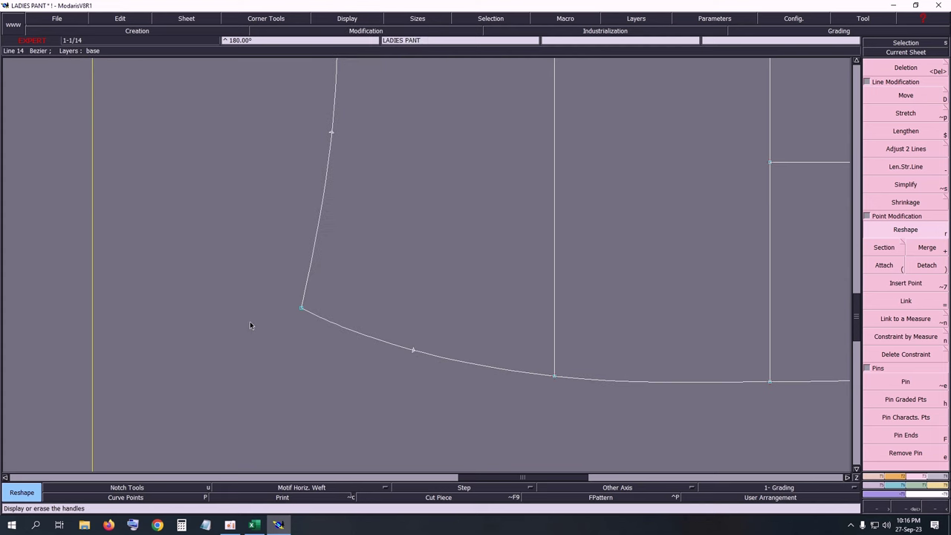
Step: Insert the developed points at the pocket ends into the waist and side-seam curves and add a notch at each
key("alt+7")
left_click(414, 350)
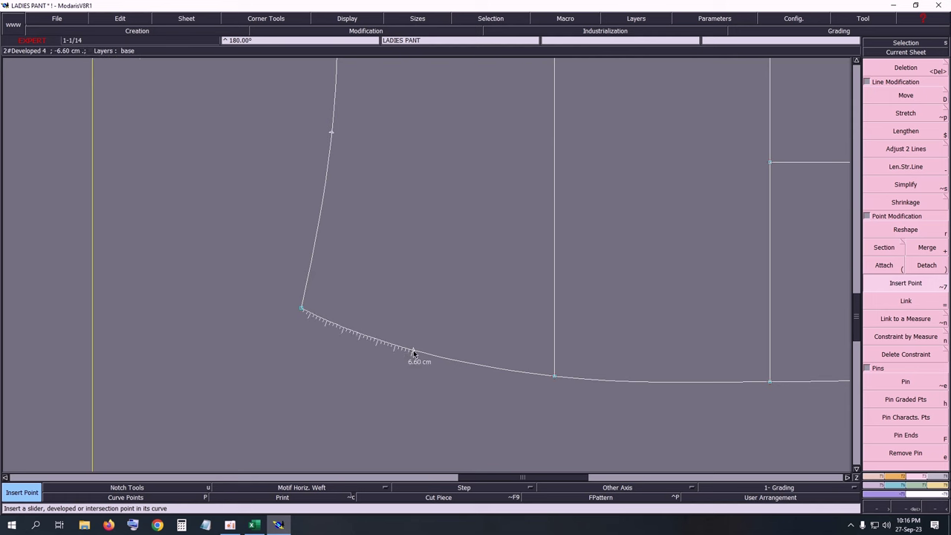
left_click(332, 138)
key("u")
left_click(332, 137)
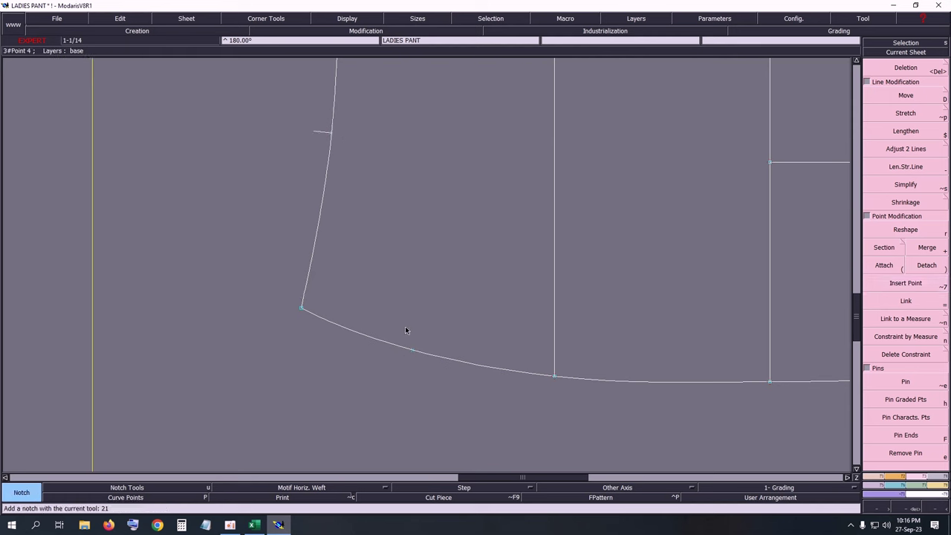
left_click(413, 350)
Step: Reorient the two pocket notches on the waist and side seam so they point into the front leg
left_click(913, 477)
left_click(905, 97)
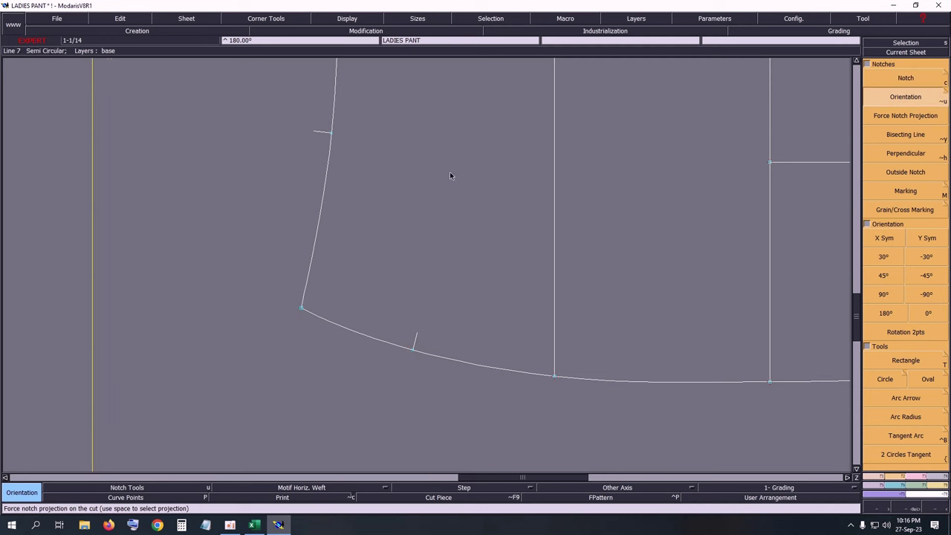
left_click(313, 137)
left_click(431, 149)
left_click(413, 347)
left_click(442, 269)
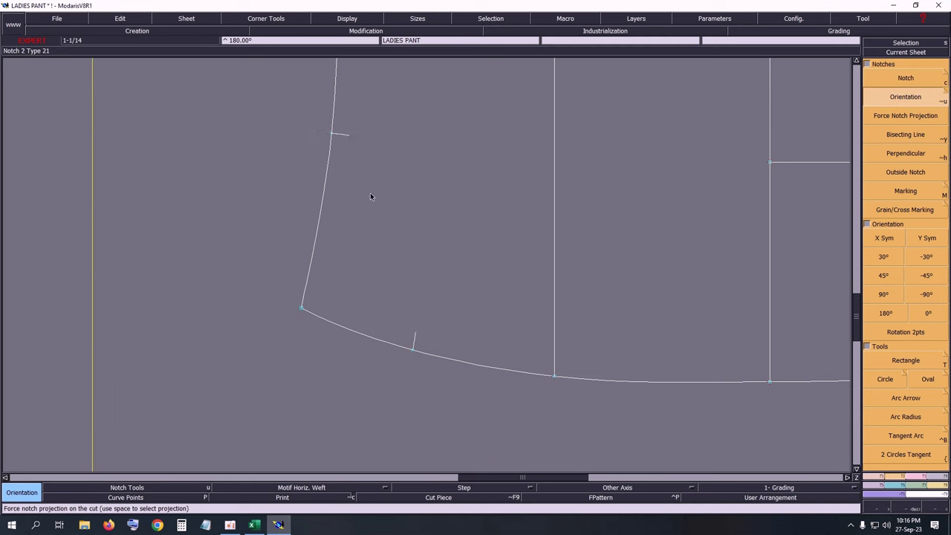
Step: Draw a two-point Bezier curve from the waist notch to the side-seam notch as the front pocket opening
key("b")
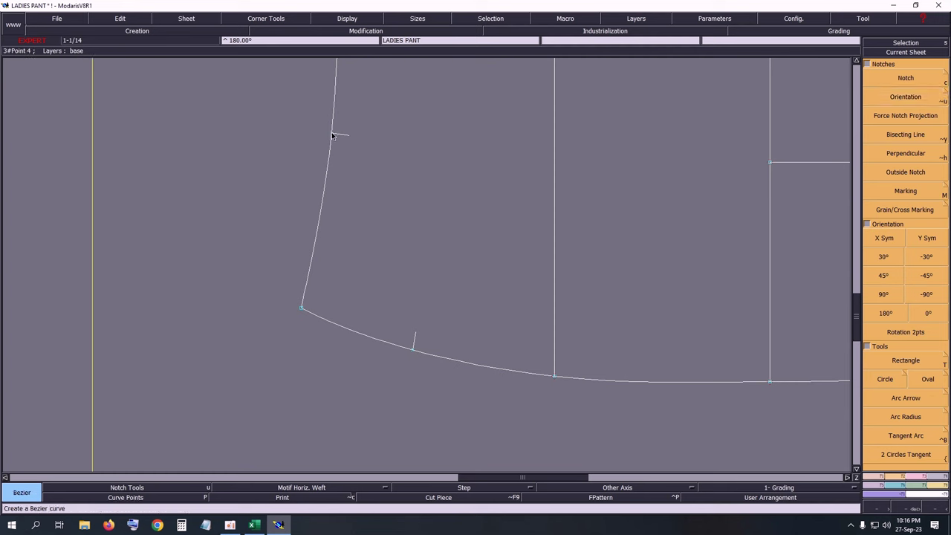
left_click(332, 134)
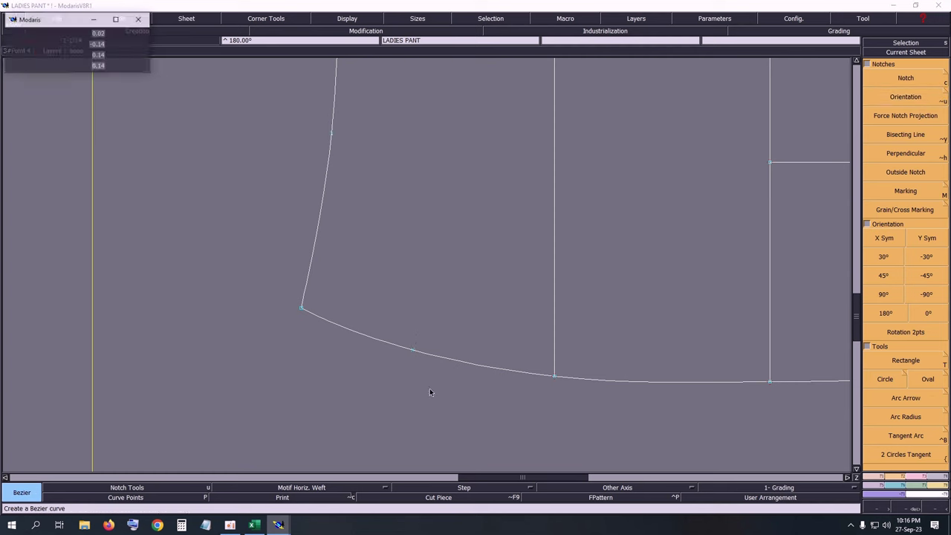
left_click(413, 347)
Step: Display the curve handles and reshape the pocket opening line into a rounded curve using its two tangent handles
left_click(348, 19)
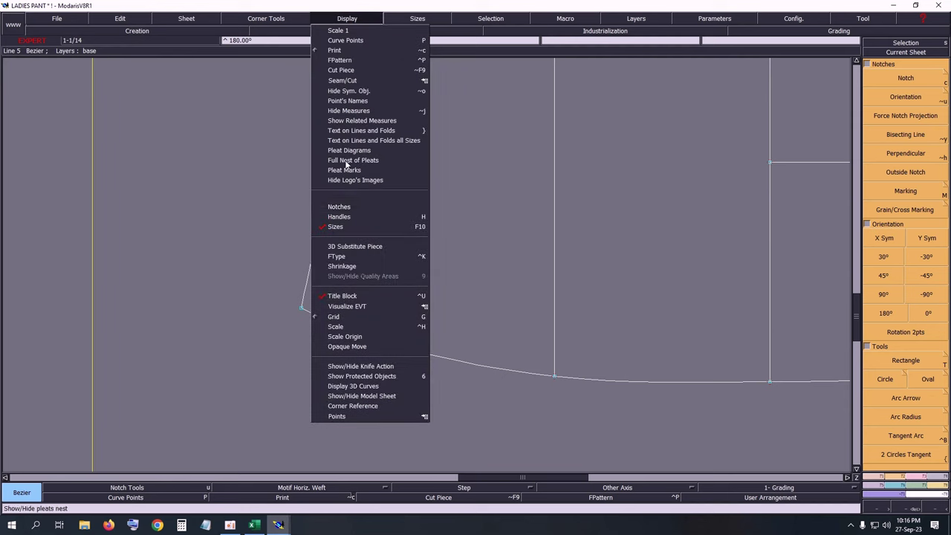
left_click(337, 222)
key("s")
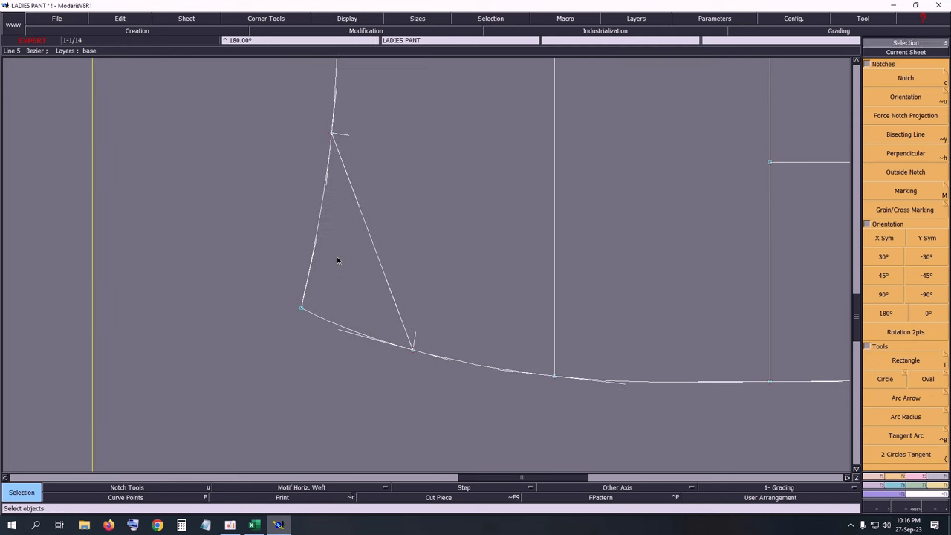
key("r")
left_click_drag(361, 212, 456, 181)
left_click_drag(425, 234, 420, 317)
left_click_drag(455, 181, 467, 174)
left_click_drag(420, 313, 430, 274)
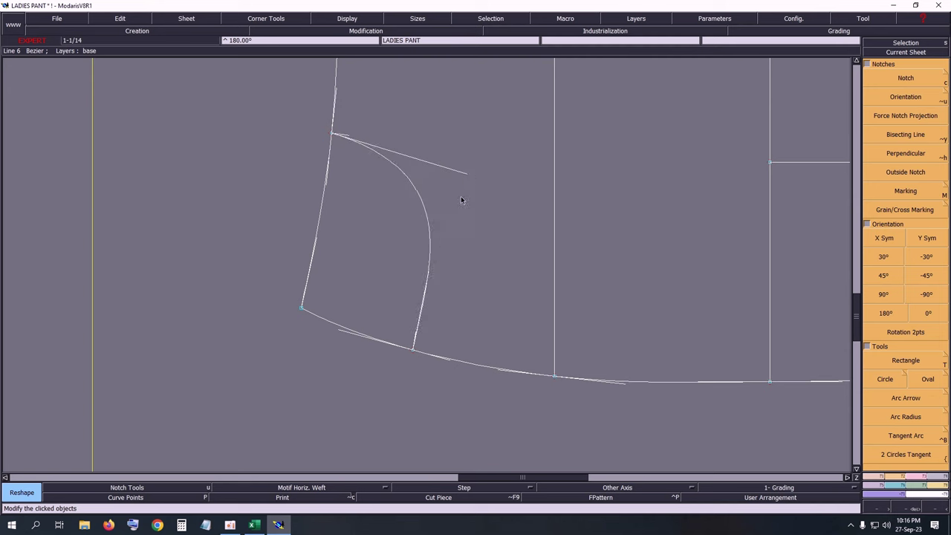
mouse_move(468, 176)
left_mouse_down()
mouse_move(460, 171)
mouse_move(464, 182)
left_mouse_up()
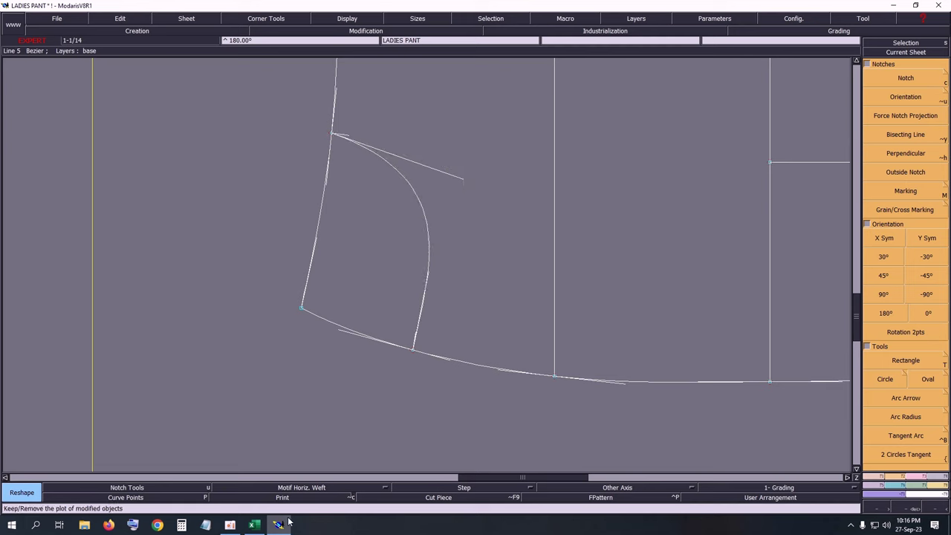
Step: Check the pocket shape on the Excel chart's pant sketch, refine the pocket curve's waist-end handle in Modaris to match, and hide the handles
left_click(254, 525)
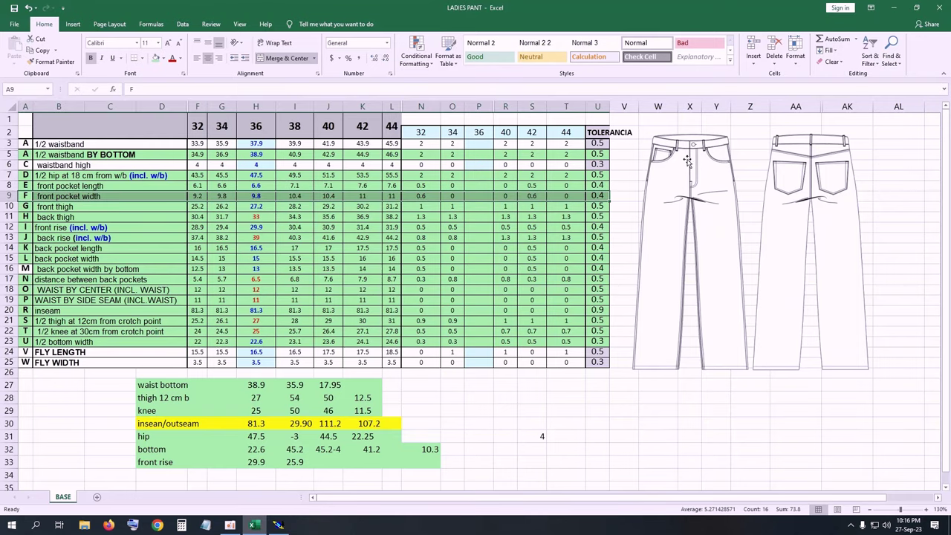
left_click(279, 524)
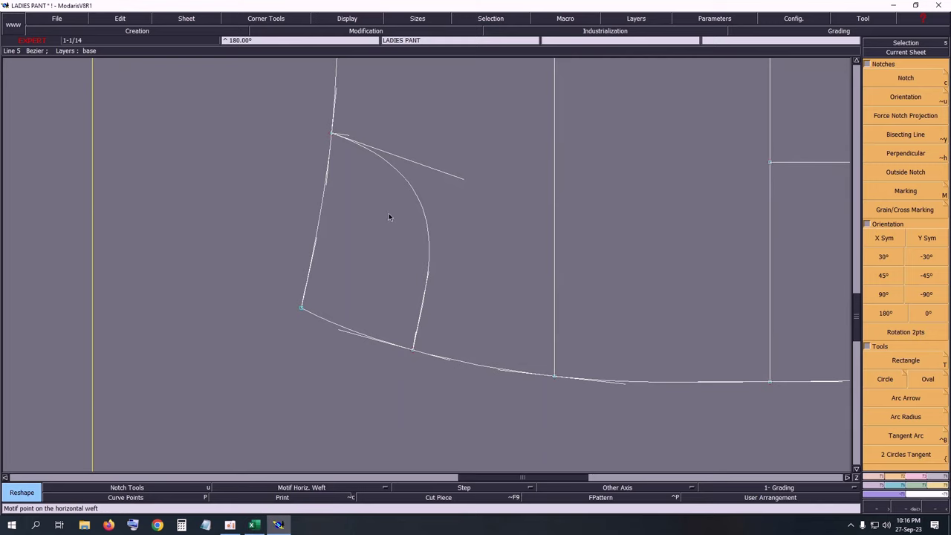
left_click(464, 179)
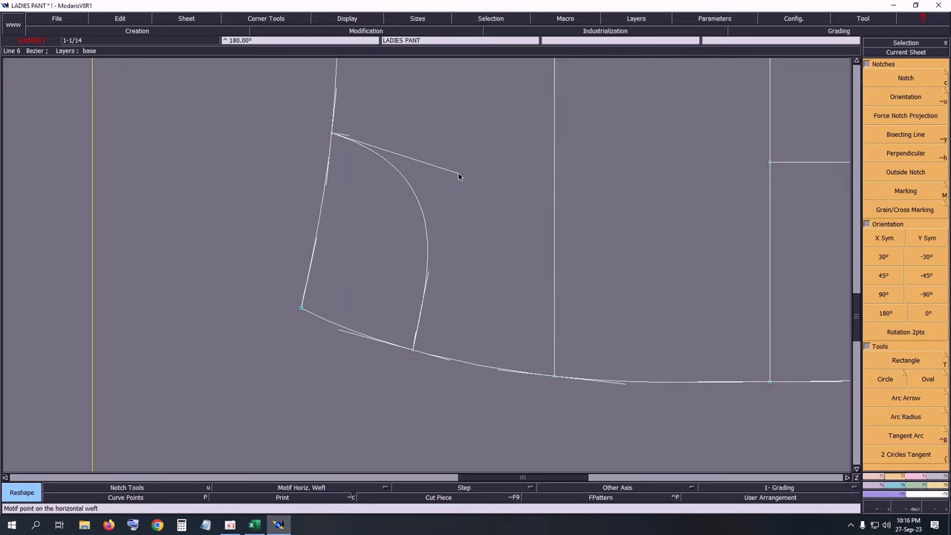
left_click(447, 176)
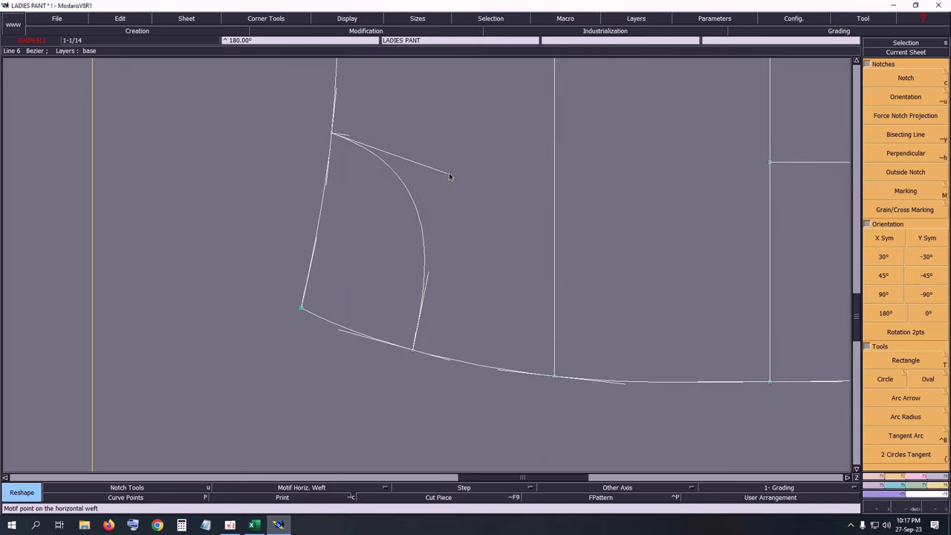
left_click(448, 176)
left_click(448, 177)
left_click(360, 21)
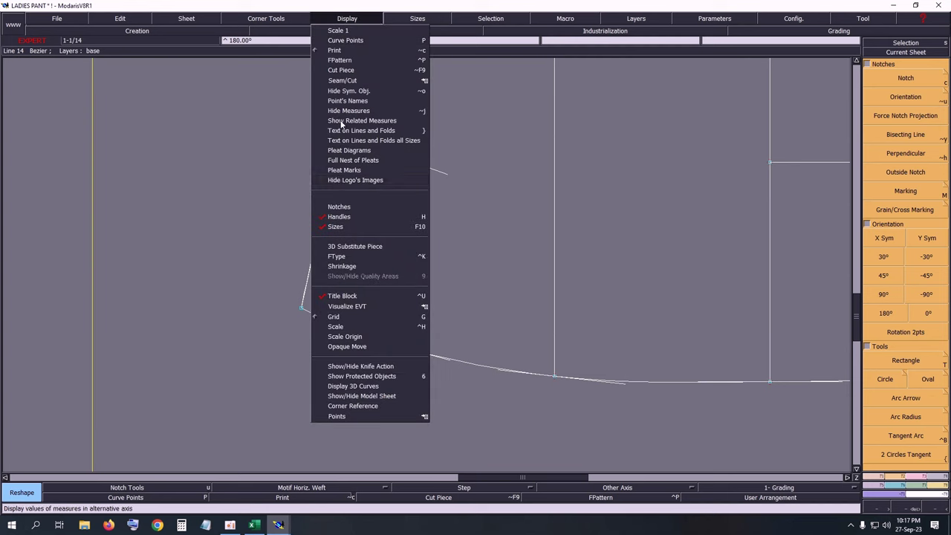
left_click(334, 217)
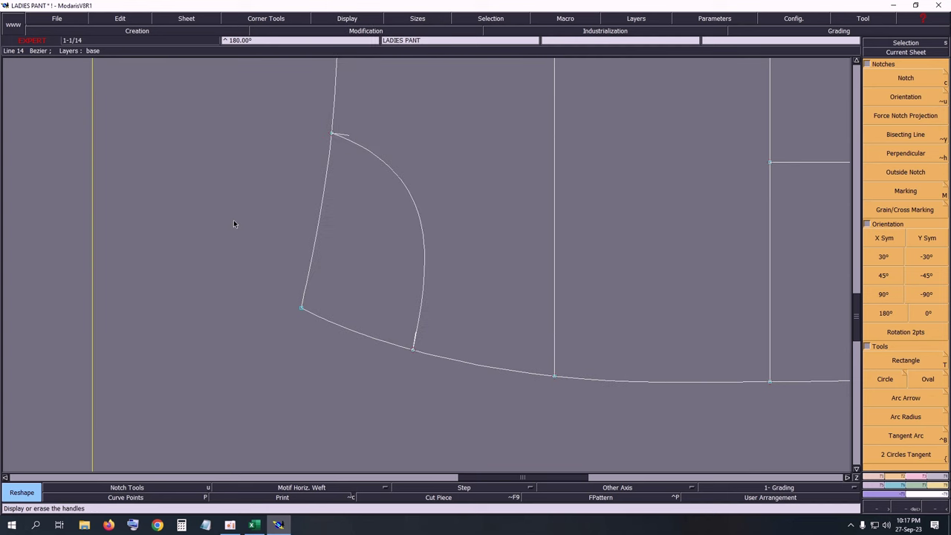
Step: Switch to the Excel size chart, fill the FLY LENGTH and FLY WIDTH rows green, and return to Modaris
left_click(254, 525)
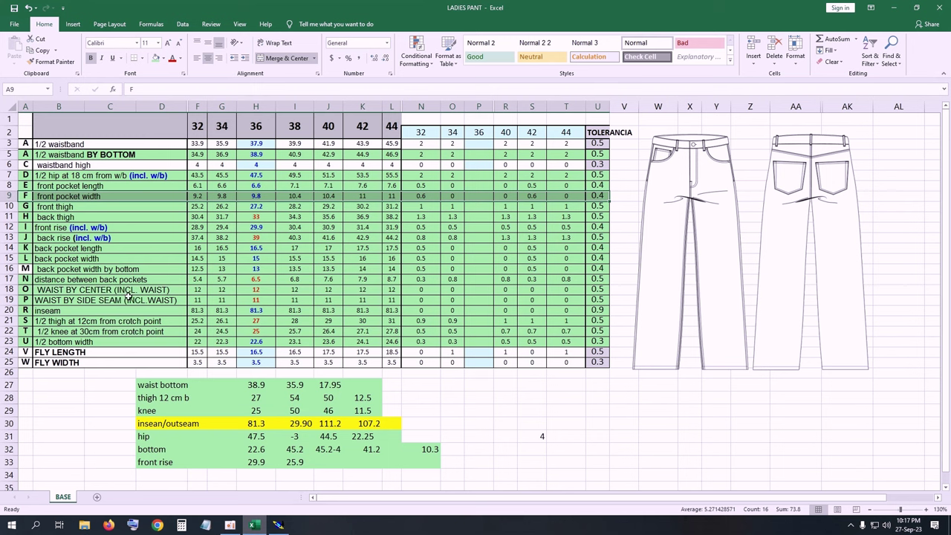
left_click_drag(41, 353, 592, 353)
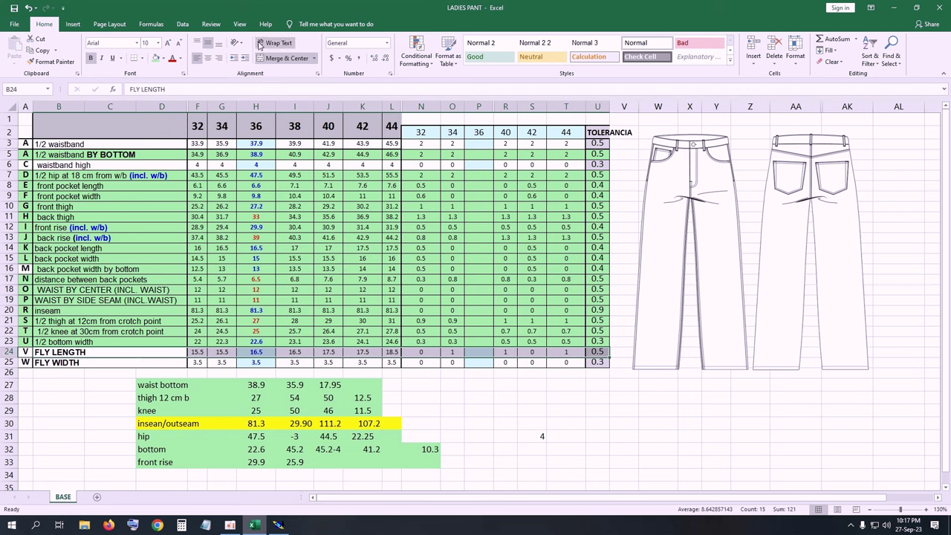
left_click(156, 60)
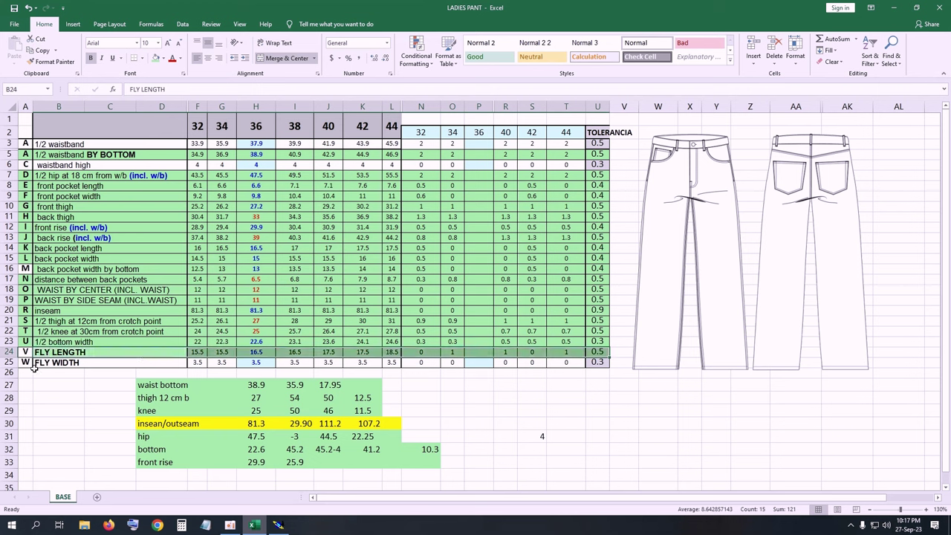
left_click_drag(43, 365, 592, 363)
left_click(157, 60)
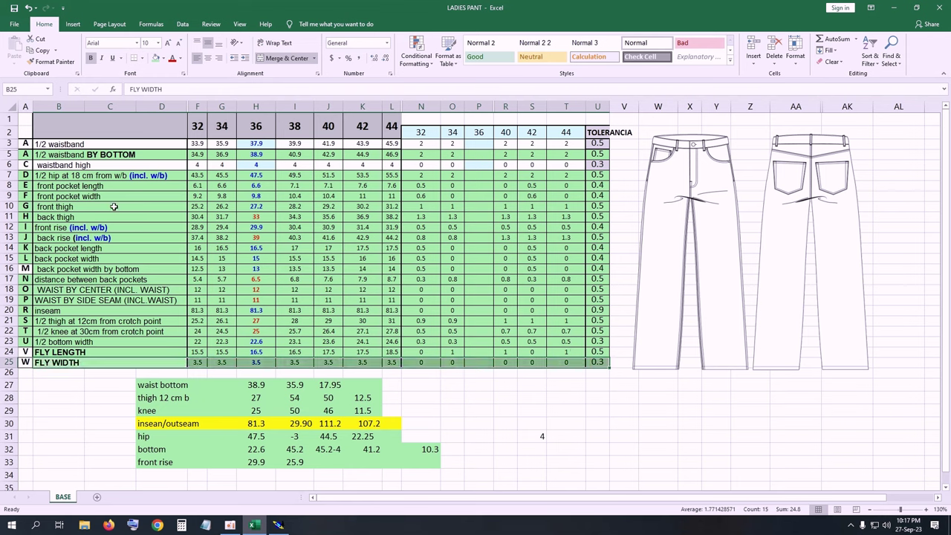
left_click(278, 525)
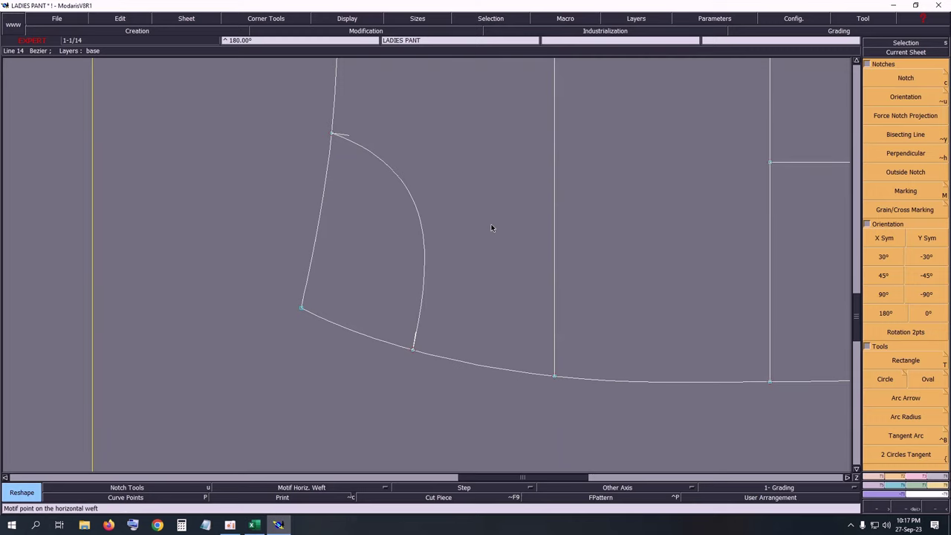
Step: Add a developed point on the front rise curve 16.5 cm from the center-front waist corner and insert it into the curve
key("Home")
key("Return")
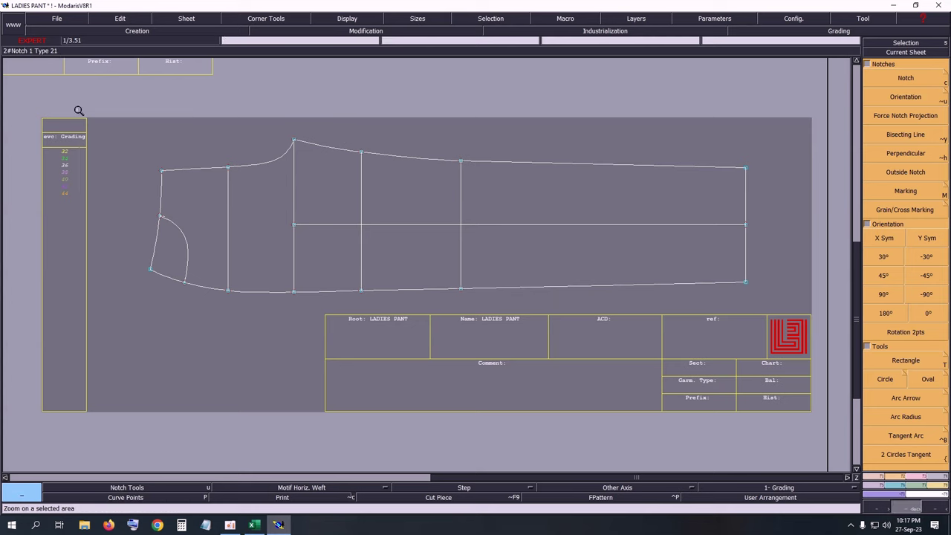
left_click_drag(78, 110, 469, 336)
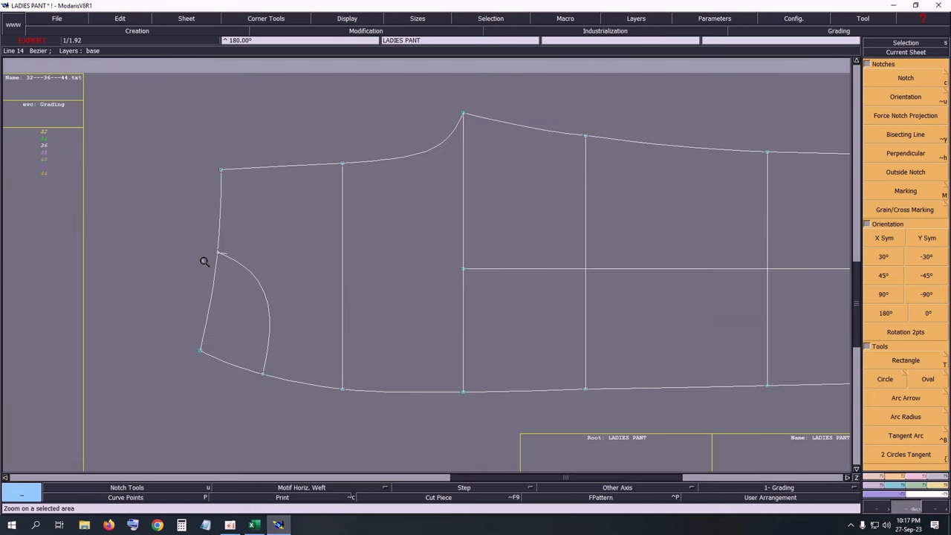
key("d")
left_click(221, 170)
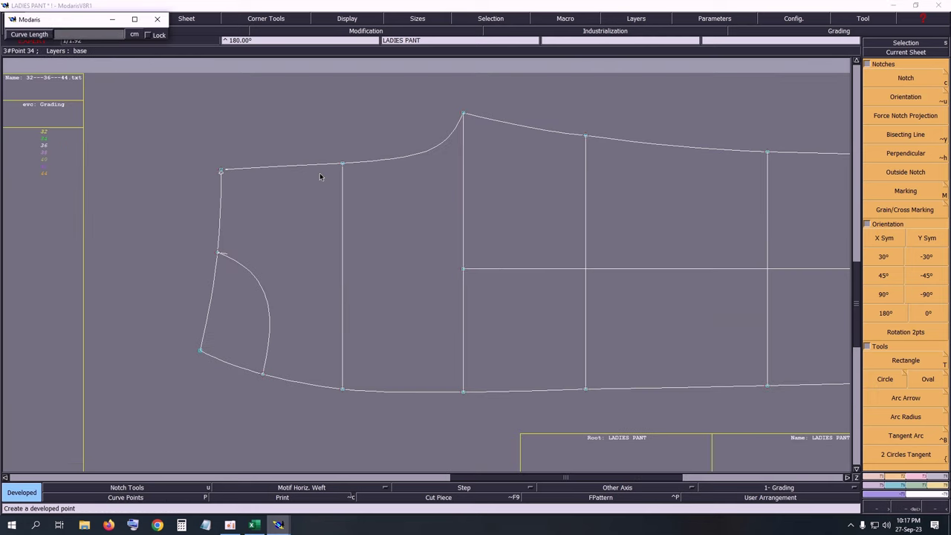
key("Down")
key("BackSpace")
type("6.50")
key("Return")
key("i")
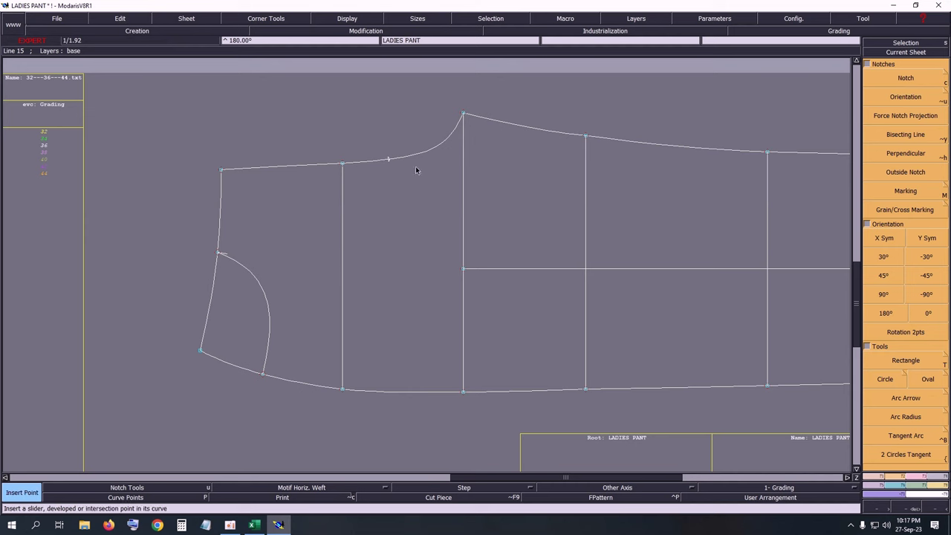
Step: Create a parallel of the front rise curve 3.5 cm inward for the fly width and adjust its upper end to the waistline
key("p")
left_click(311, 168)
key("Down")
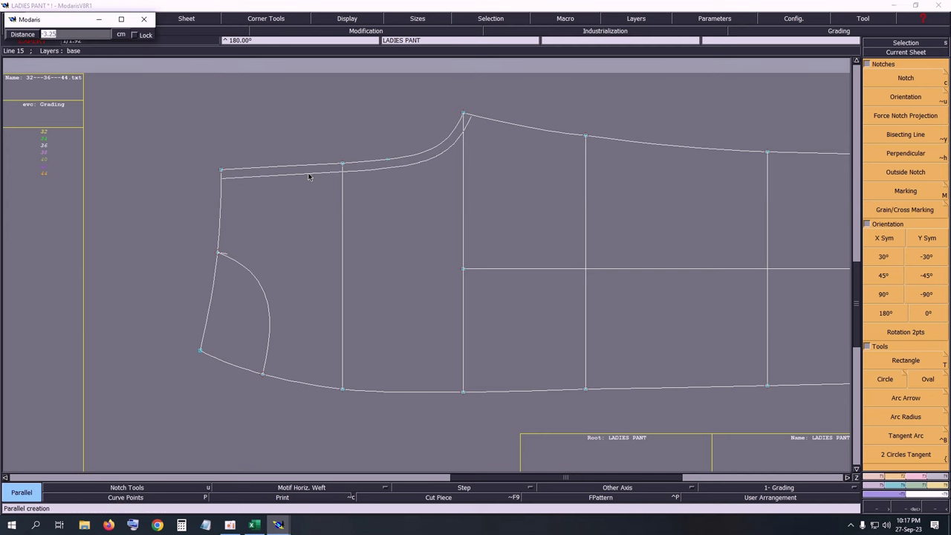
type("3.5")
key("Return")
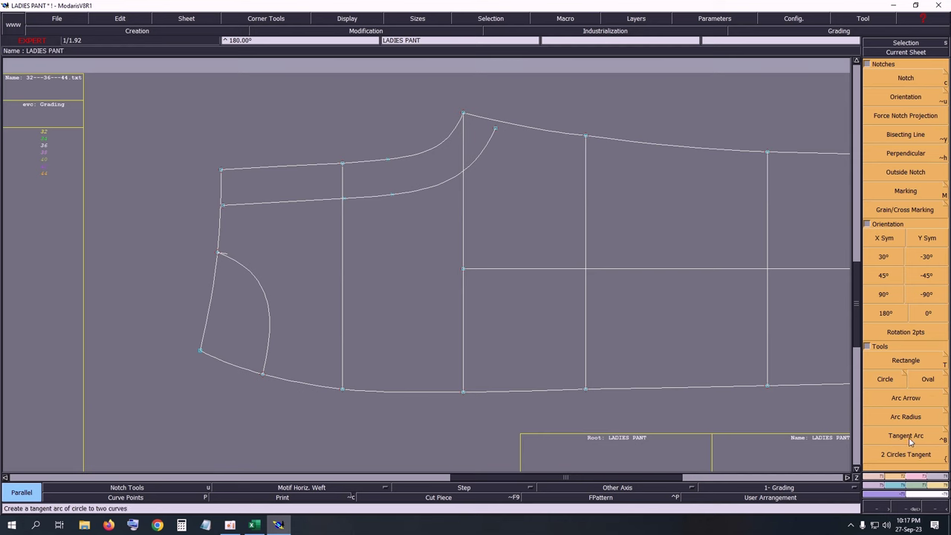
key("F4")
left_click(906, 151)
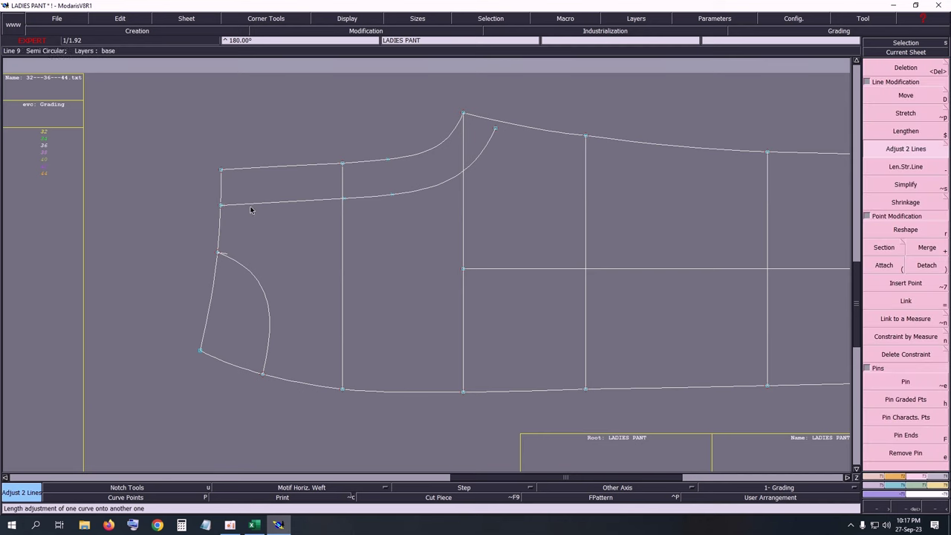
Step: Draw a straight Bezier line from the fly-length point on the front rise curve to the fly-width parallel
key("b")
left_click(388, 160)
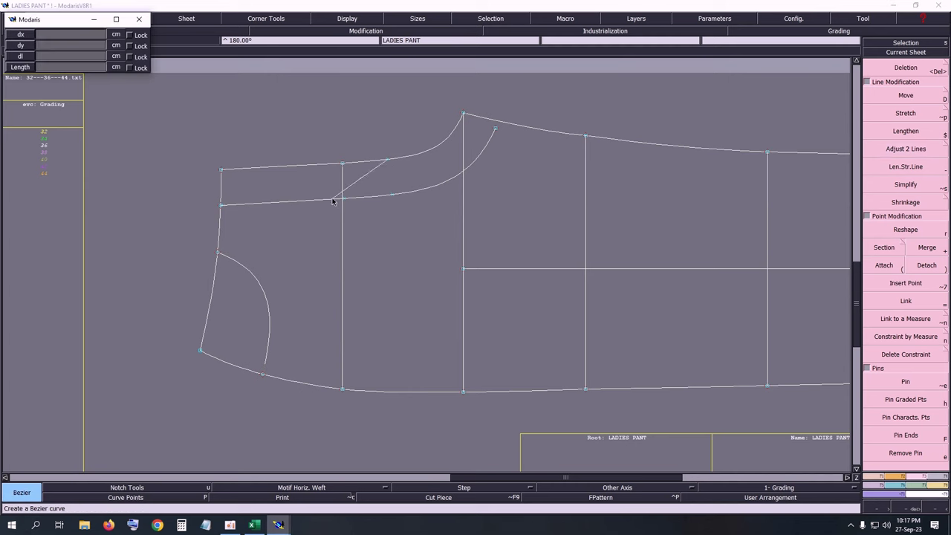
left_click(317, 200)
Step: Display the curve handles, reshape the diagonal line into a rounded fly bottom blending into the fly-width line, and hide the handles
key("z")
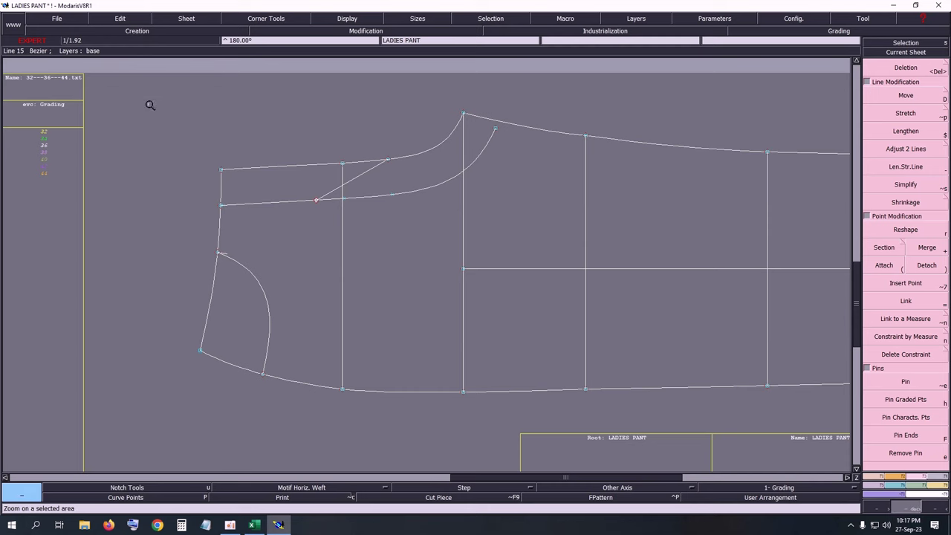
left_click_drag(148, 101, 503, 269)
left_click(347, 18)
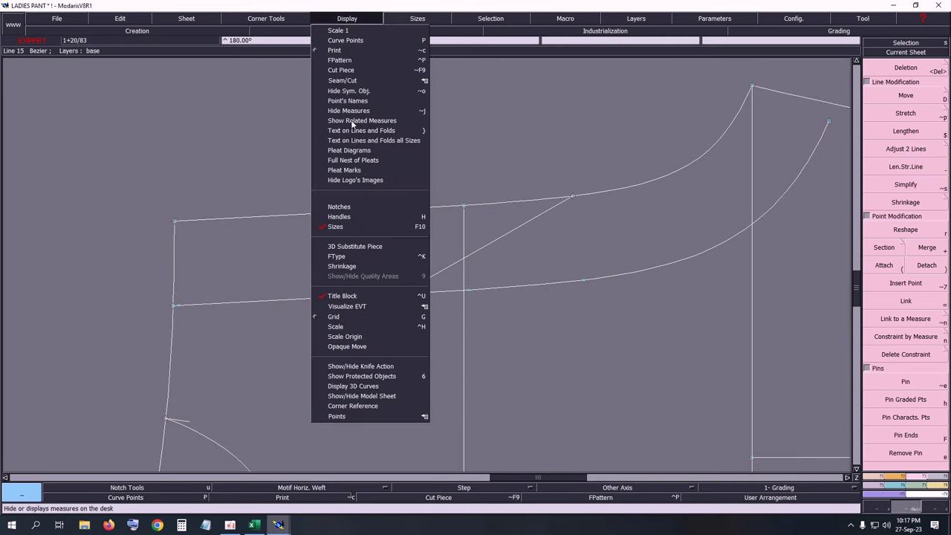
left_click(342, 219)
key("s")
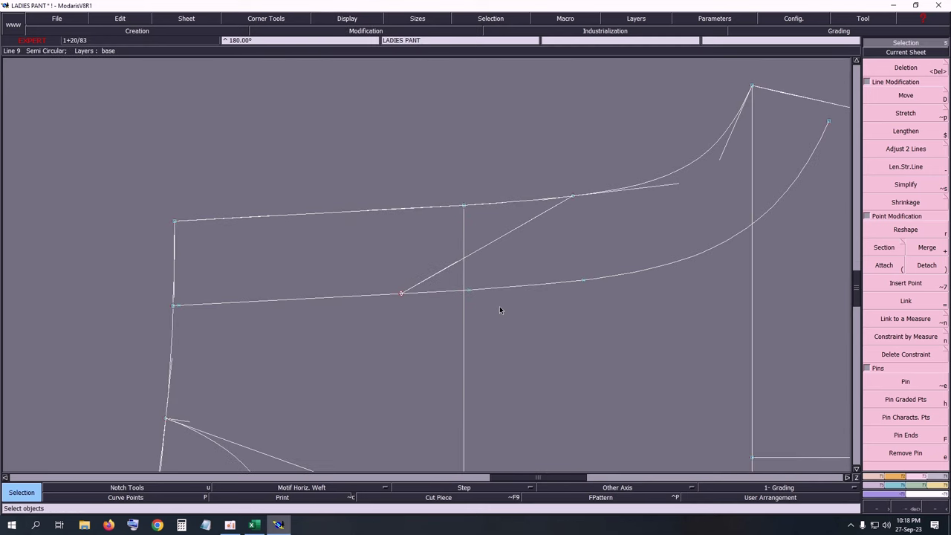
key("r")
left_click_drag(447, 273, 558, 291)
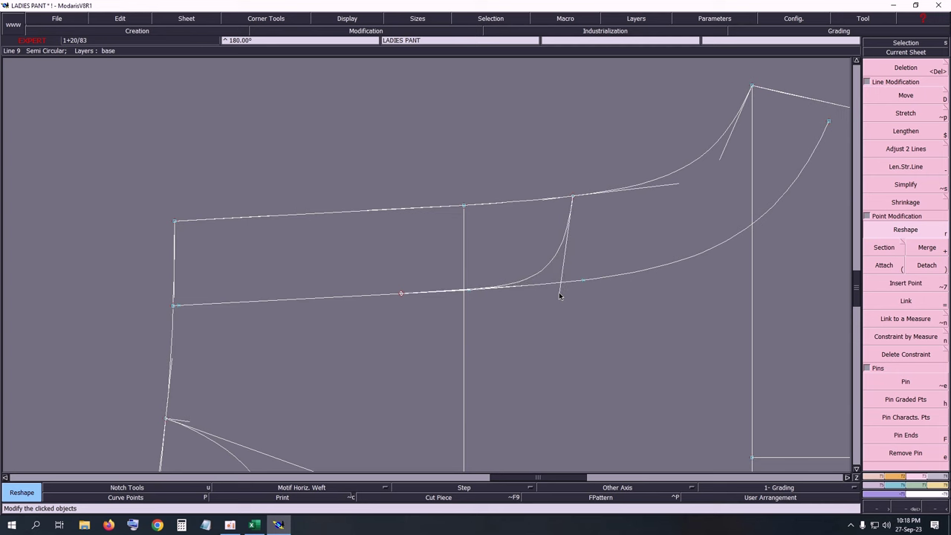
left_click(347, 18)
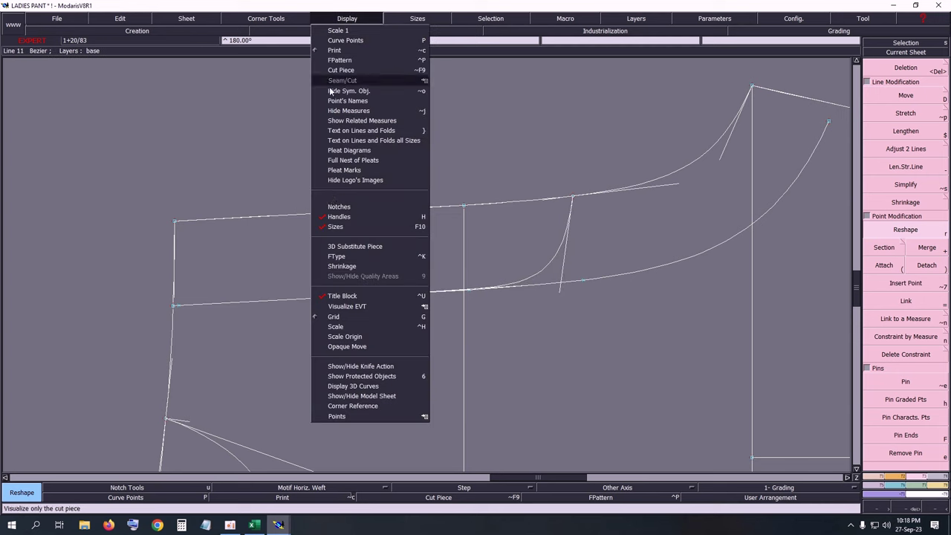
left_click(335, 217)
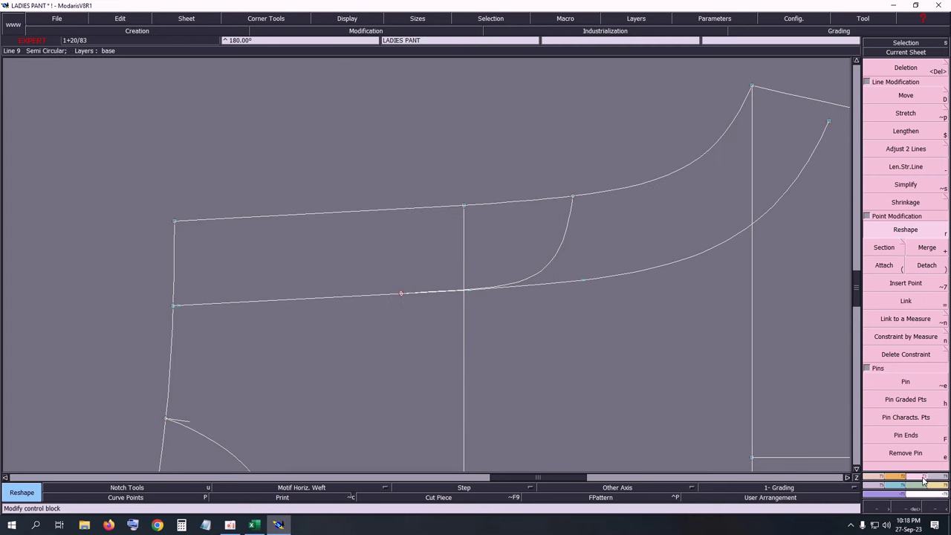
Step: Adjust the fly-width line to the rounded fly curve with Adjust 2 Lines and attach its trimmed end to the curve's end point
left_click(906, 149)
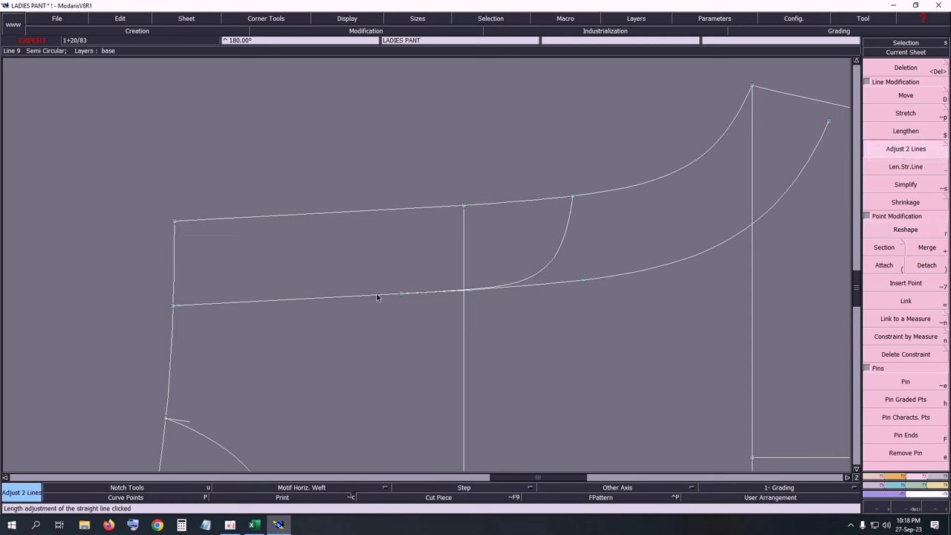
left_click(432, 289)
left_click(527, 277)
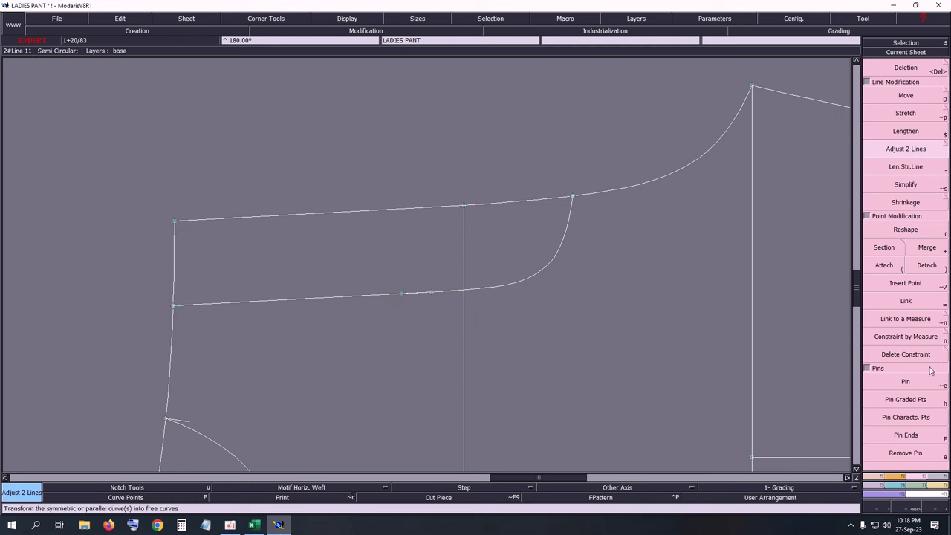
left_click(882, 266)
left_click(433, 294)
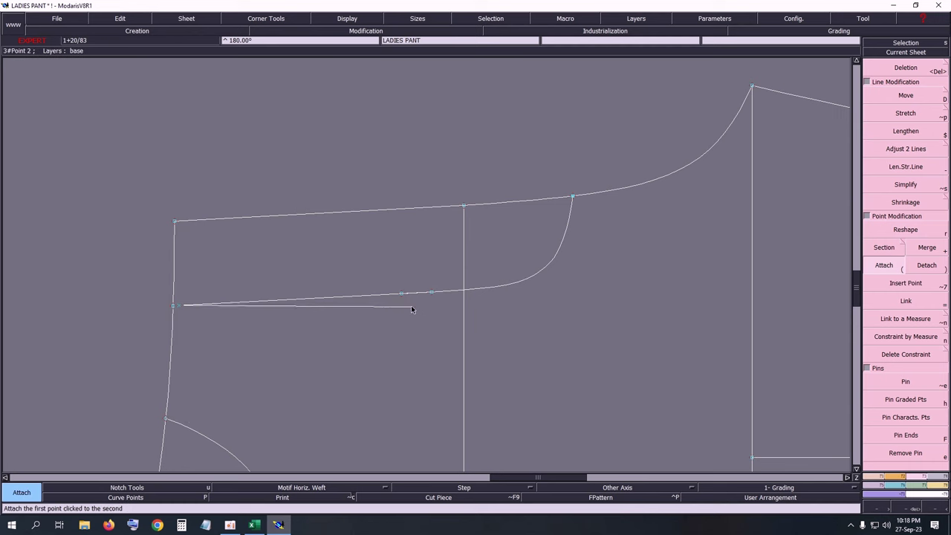
left_click(402, 295)
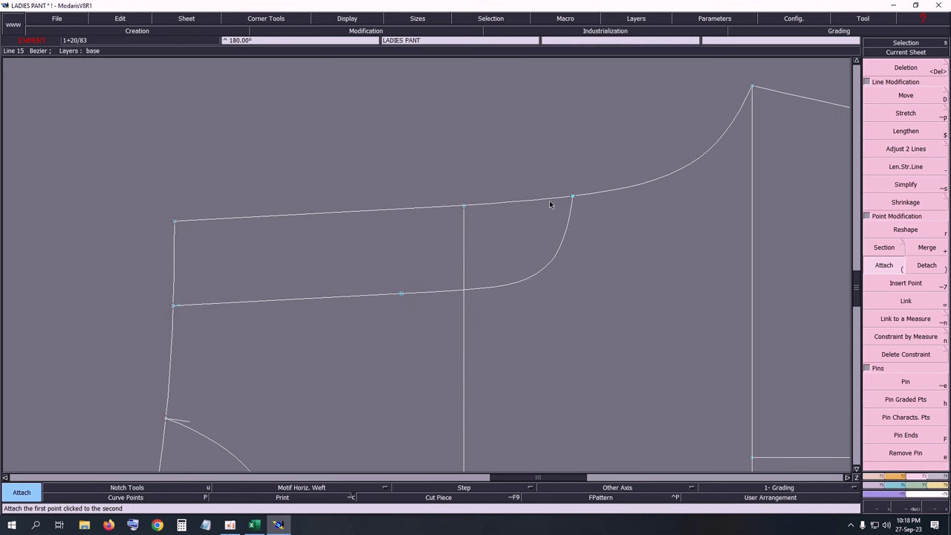
Step: Check the fly's waist end up close and save the LADIES PANT model, continuing past the detected anomalies
key("Home")
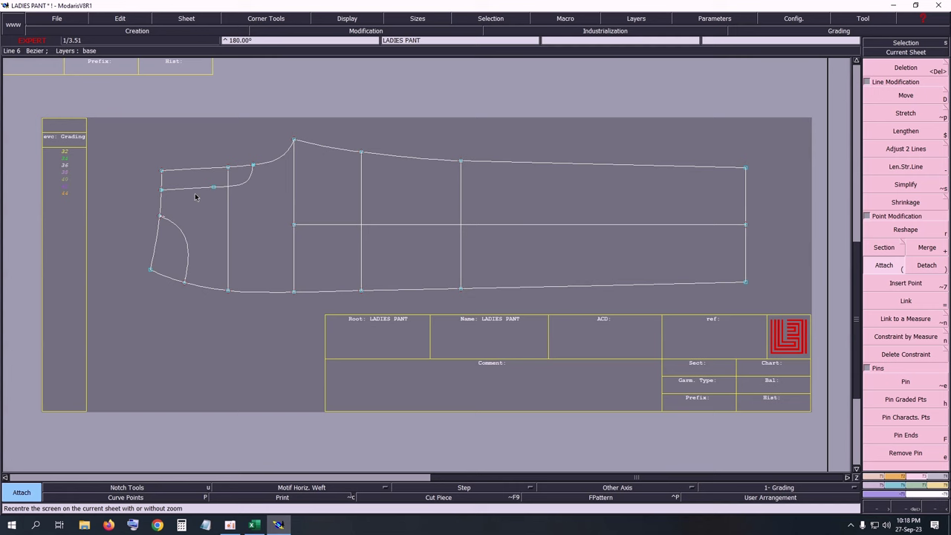
key("Return")
left_click_drag(192, 191, 250, 265)
key("Delete")
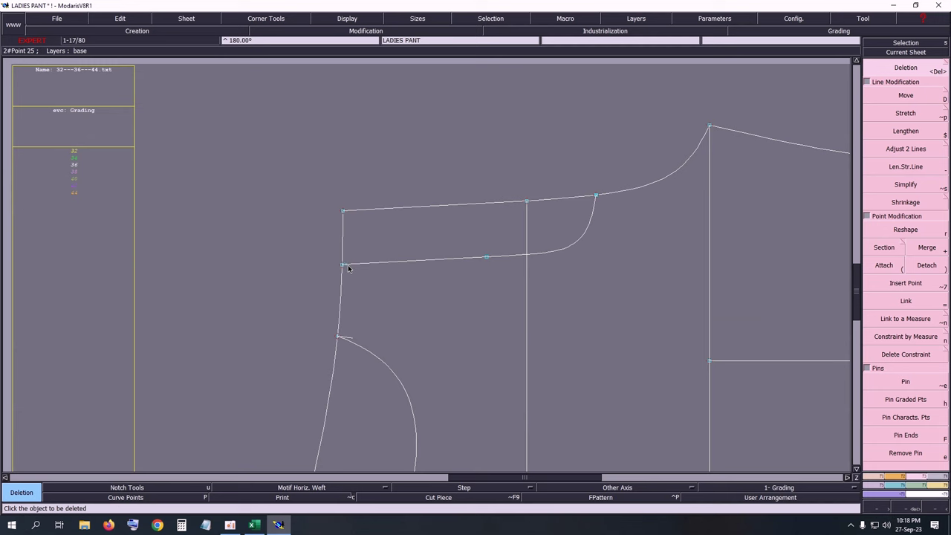
key("Home")
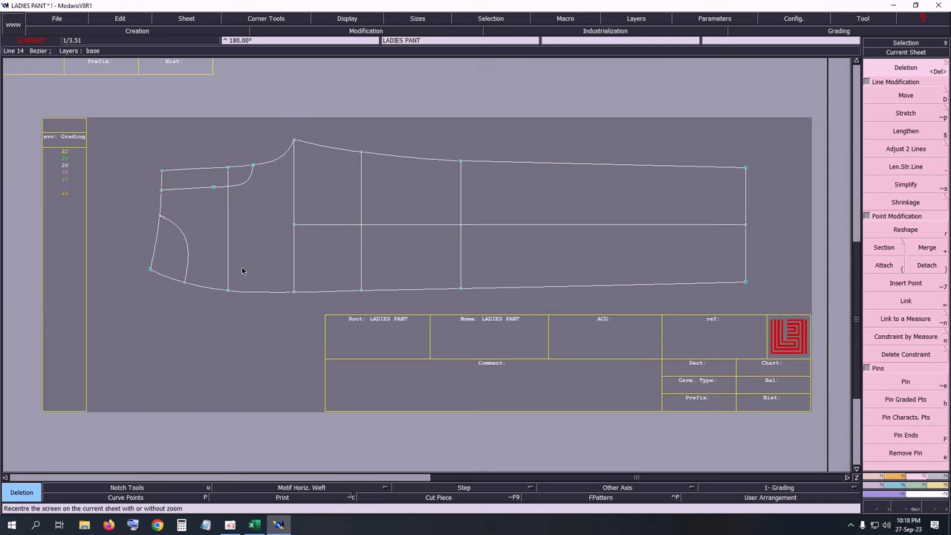
key("ctrl+s")
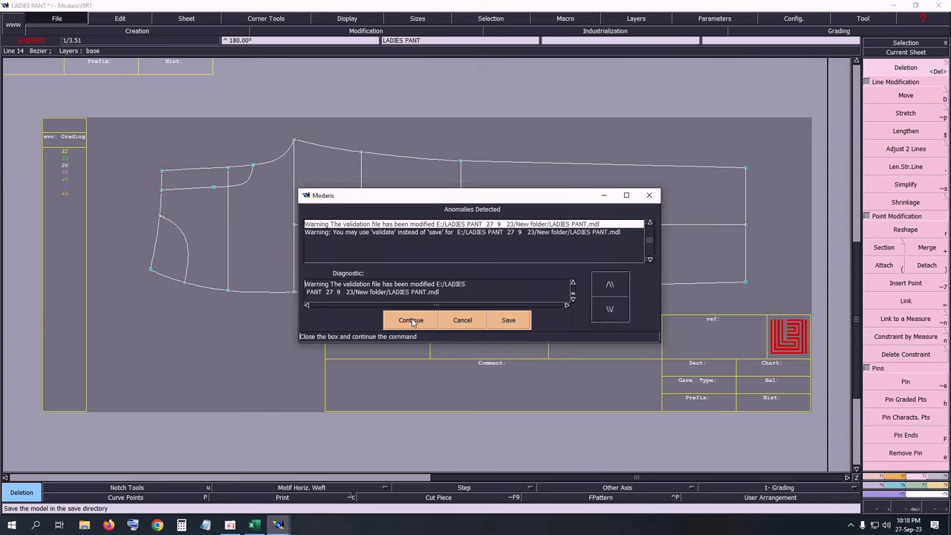
left_click(405, 319)
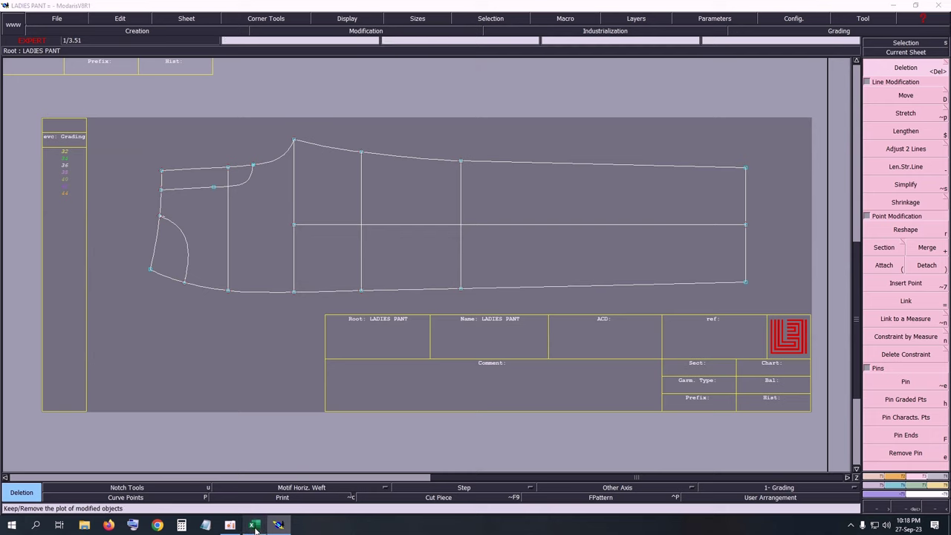
Step: Switch to the Excel size chart and review the 1/2 waistband row and the pant sketch
left_click(253, 525)
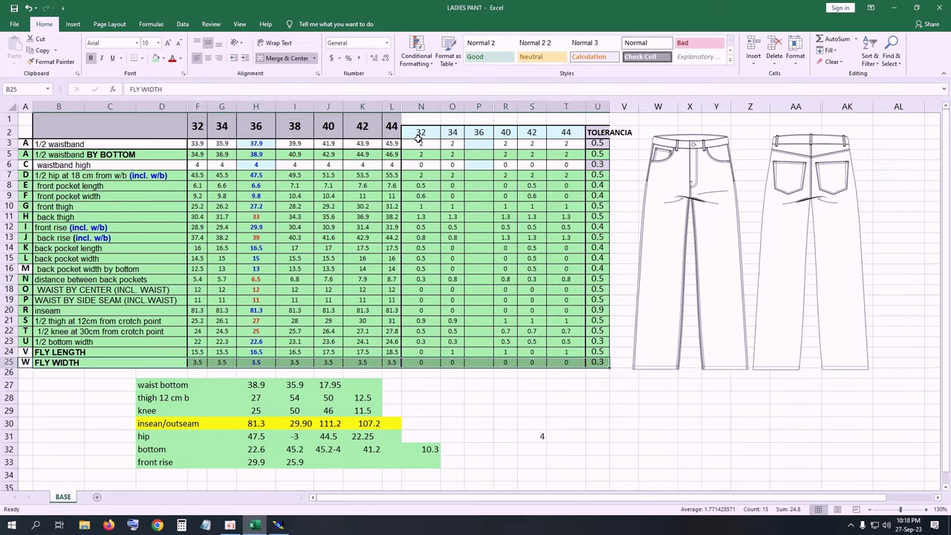
left_click_drag(24, 143, 594, 145)
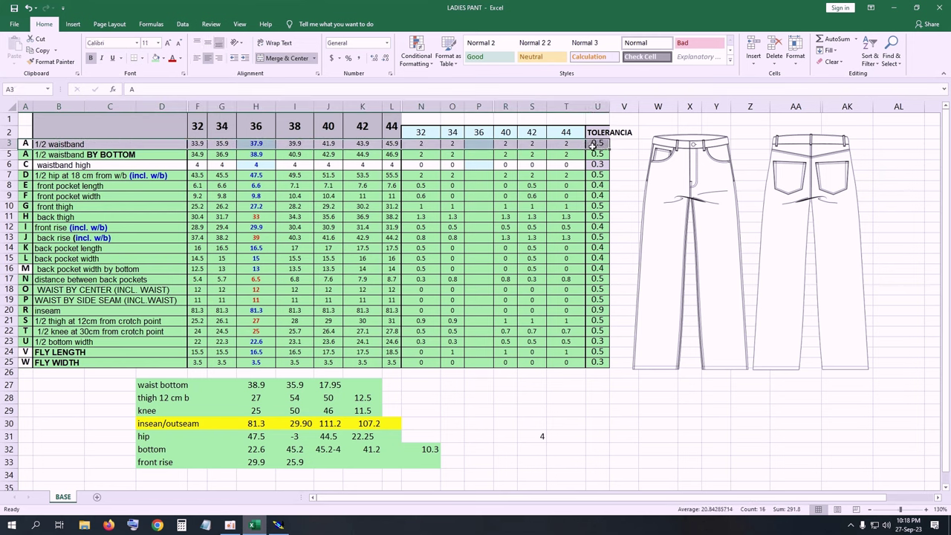
left_click(616, 195)
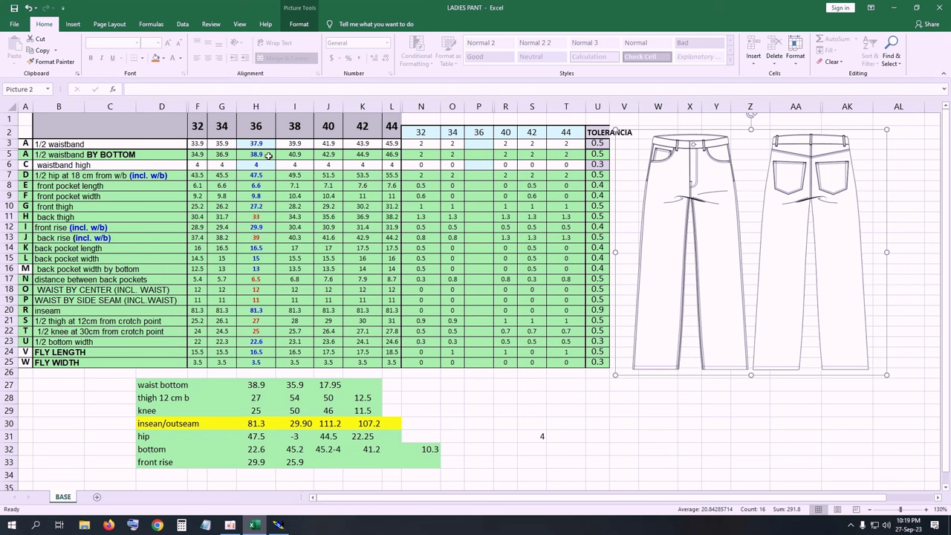
Step: Calculate 39 × 2 for the full waistband length in Calculator and minimize it
left_click(181, 525)
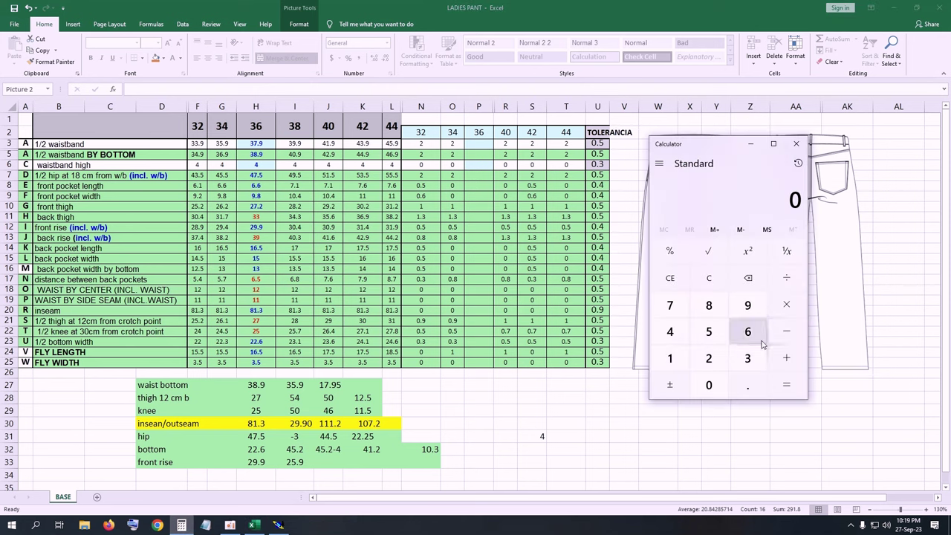
left_click(748, 359)
left_click(748, 304)
left_click(787, 304)
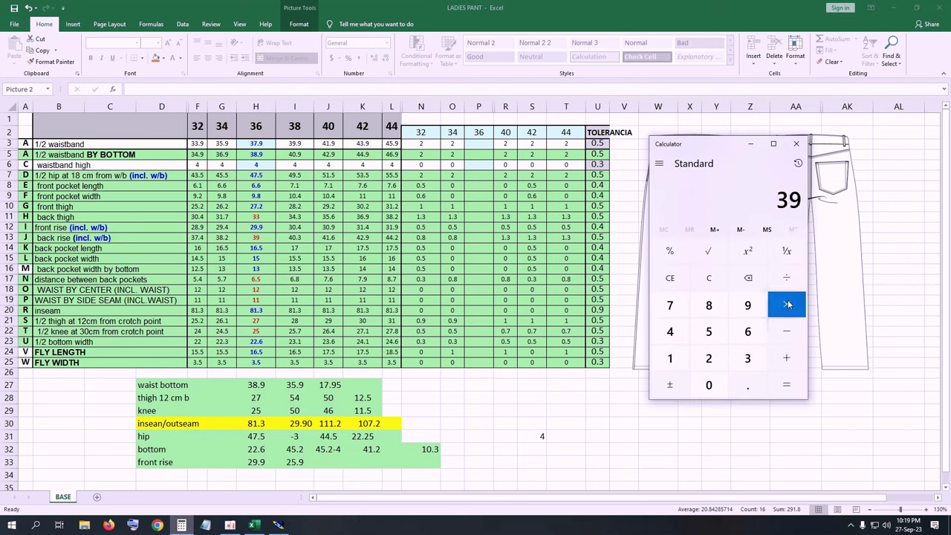
left_click(709, 358)
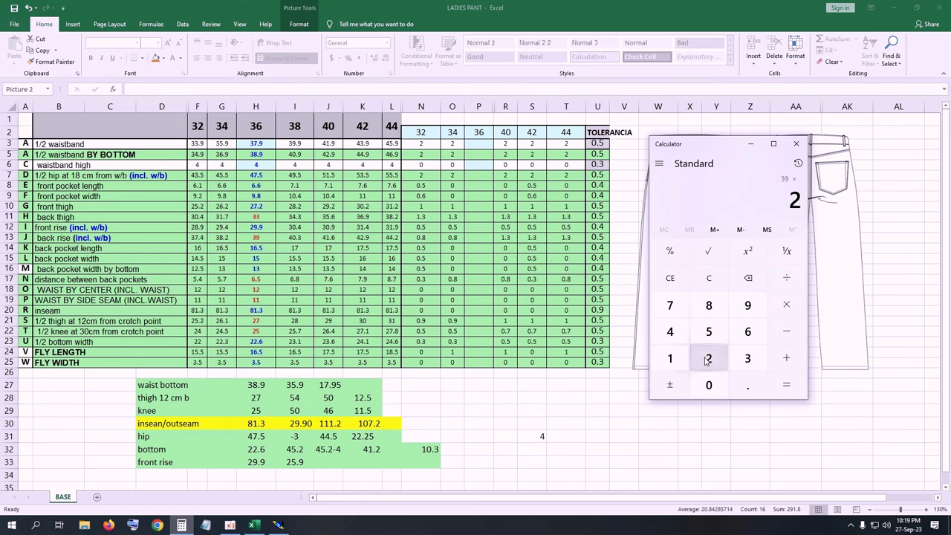
left_click(787, 384)
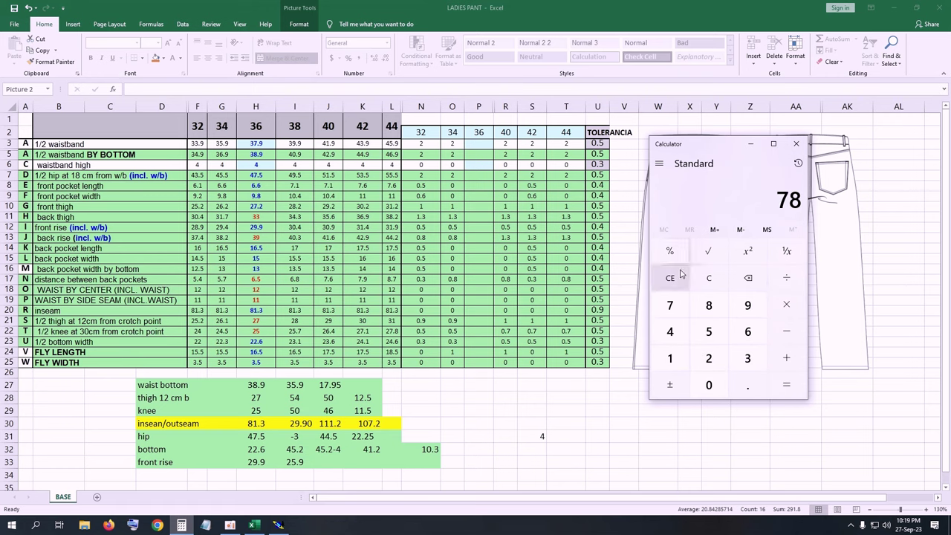
left_click(750, 144)
Step: Return to Modaris, arrange all sheets on the desk, create a new blank sheet and make it the current sheet
left_click(279, 525)
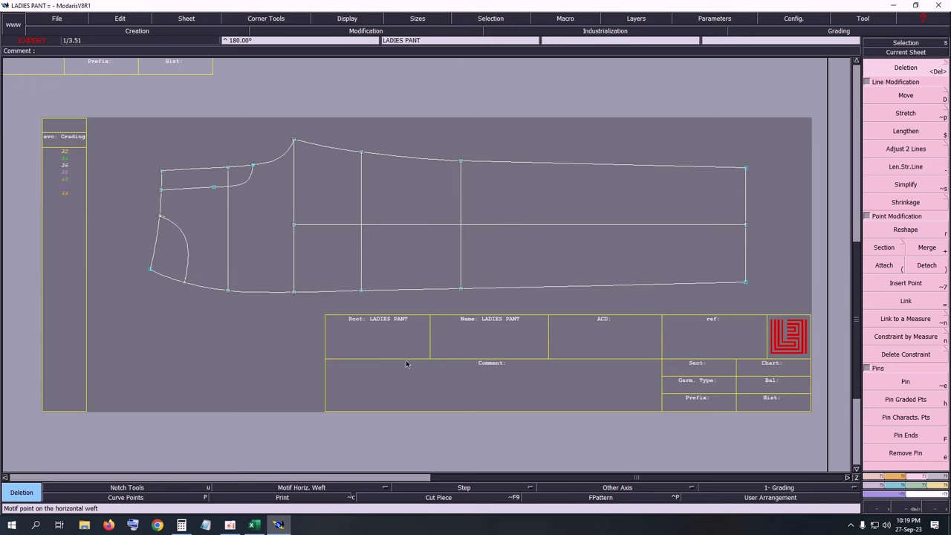
key("8")
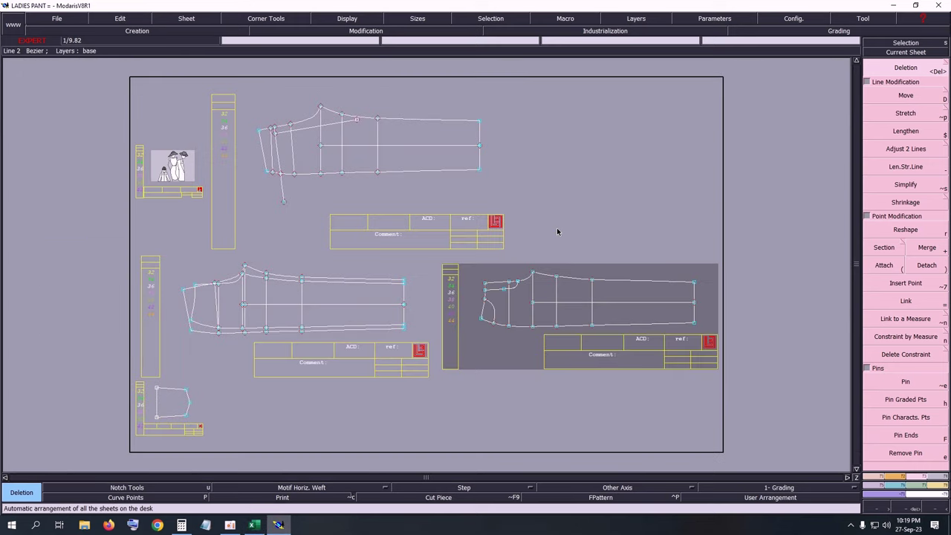
key("b")
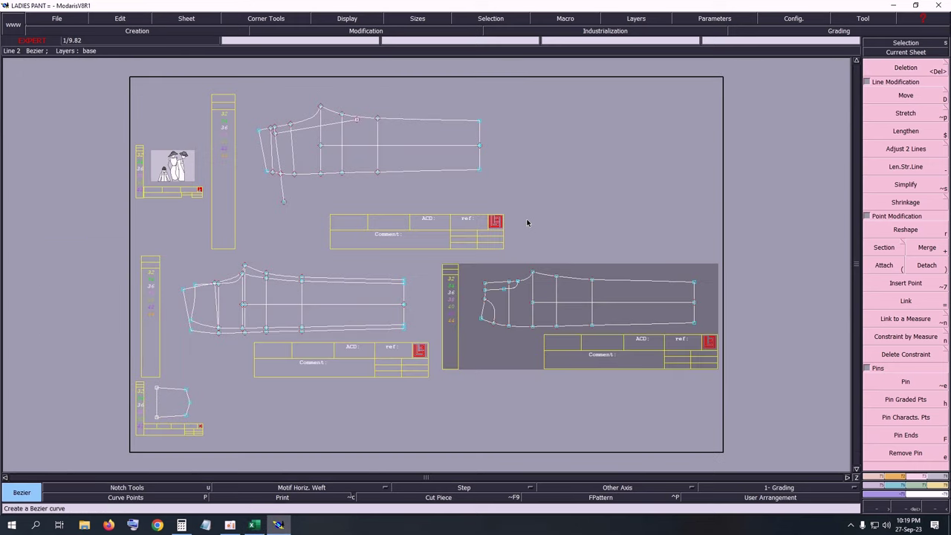
key("n")
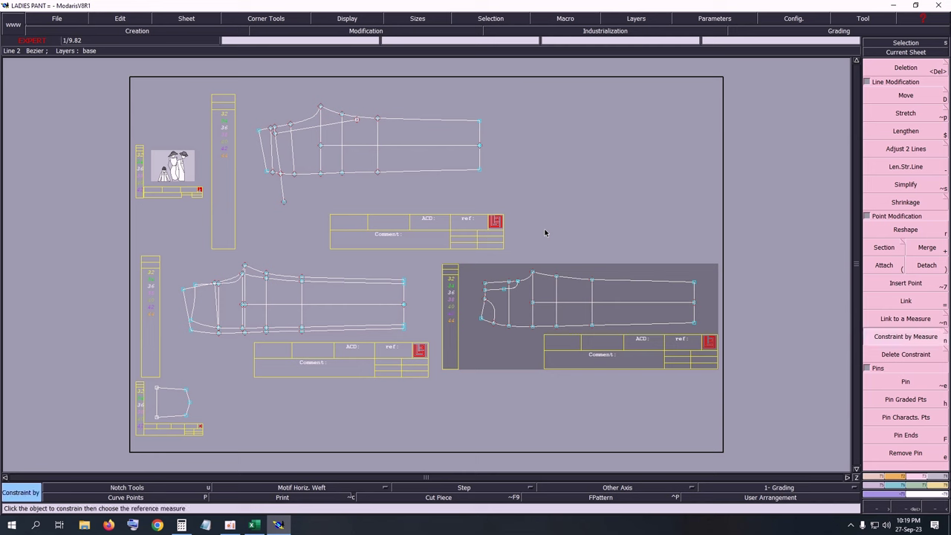
key("shift+n")
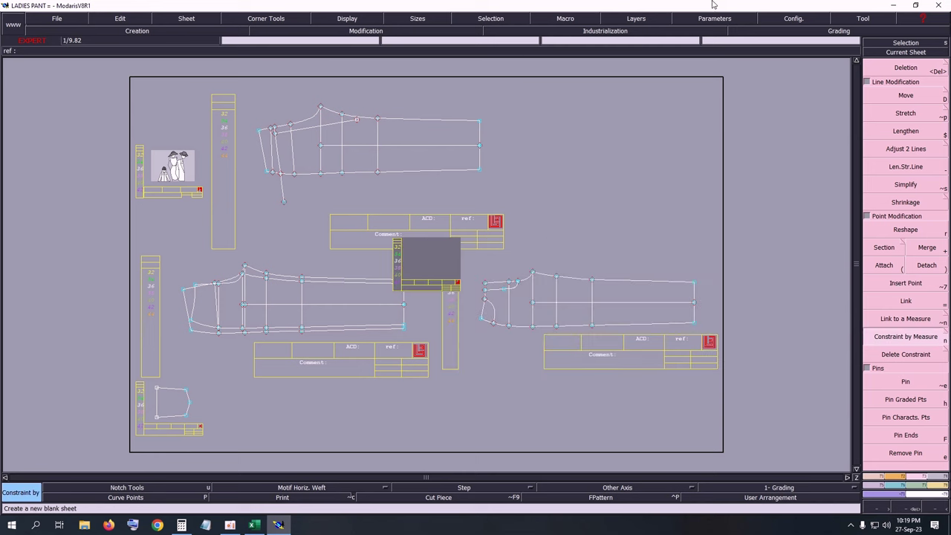
left_click(921, 52)
left_click(418, 261)
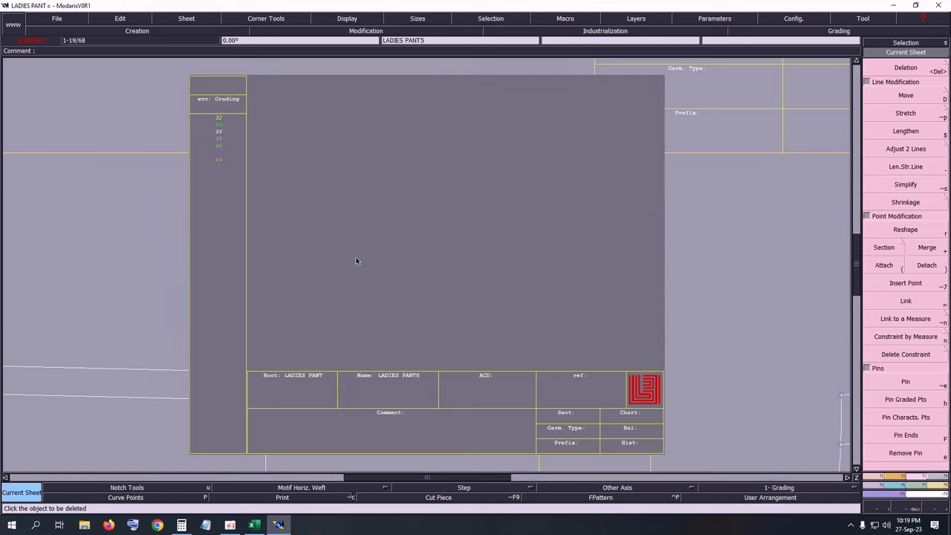
Step: Draw a horizontal straight line on the blank sheet with the Bezier tool as the waistband's base line
key("3")
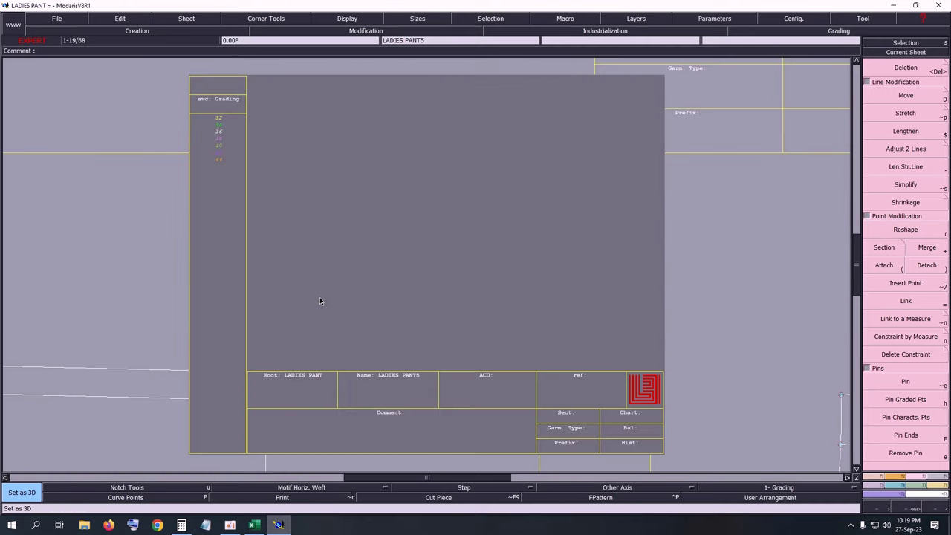
key("b")
left_click(320, 283)
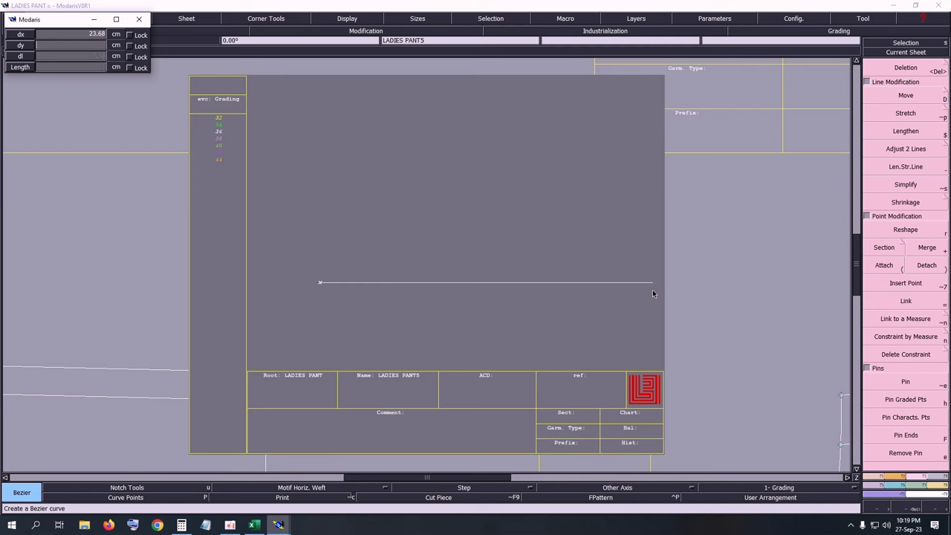
key("Up")
key("Tab")
type("00")
key("Return")
key("Home")
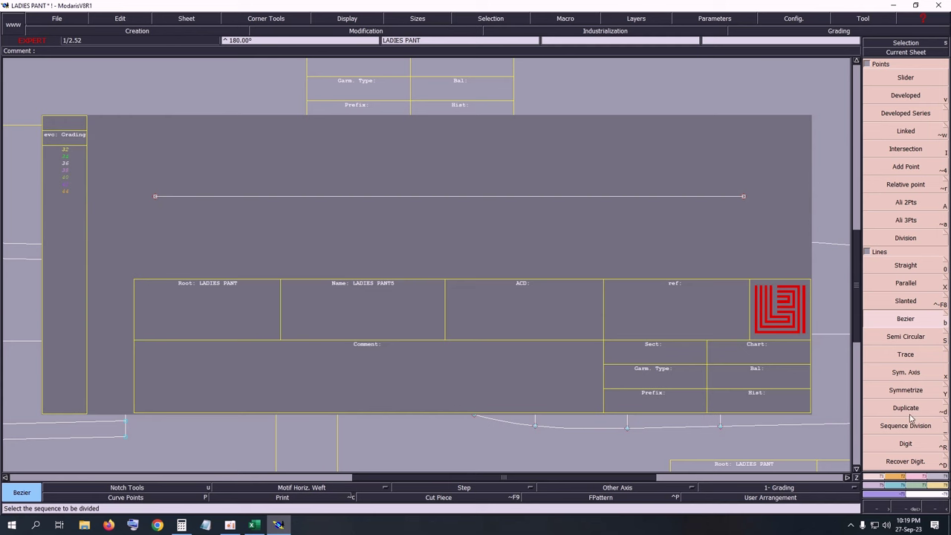
Step: Construct an arc between the two ends of the waistband base line with Arc Arrow and display its curve points
left_click(896, 480)
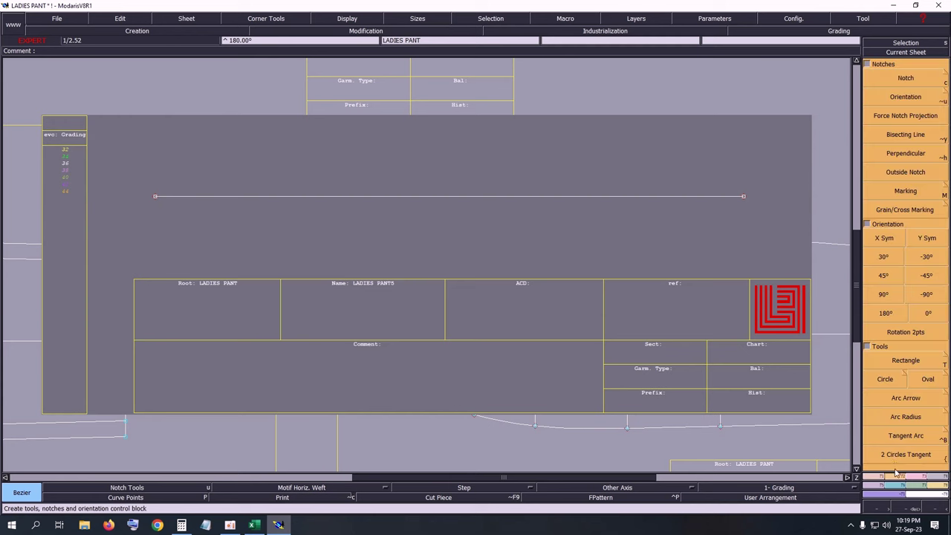
left_click(911, 402)
left_click(155, 196)
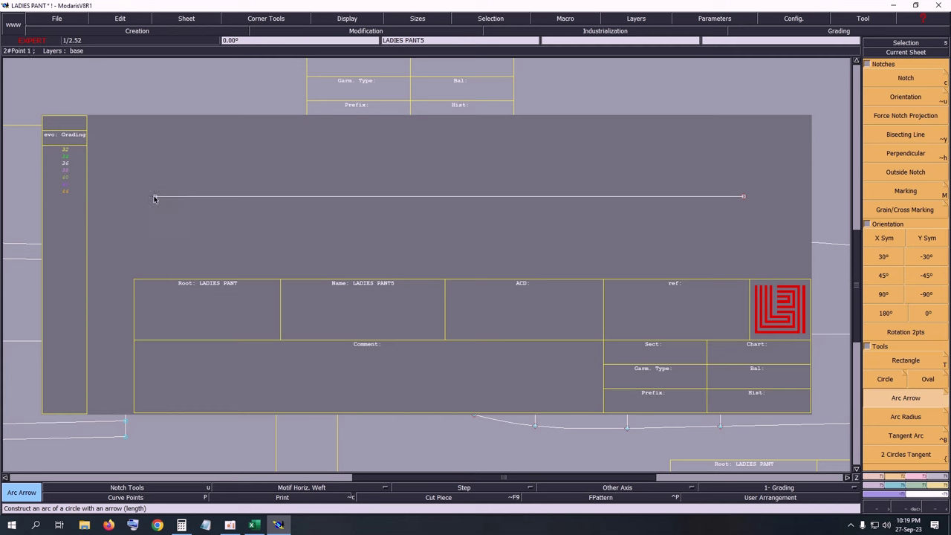
left_click(744, 196)
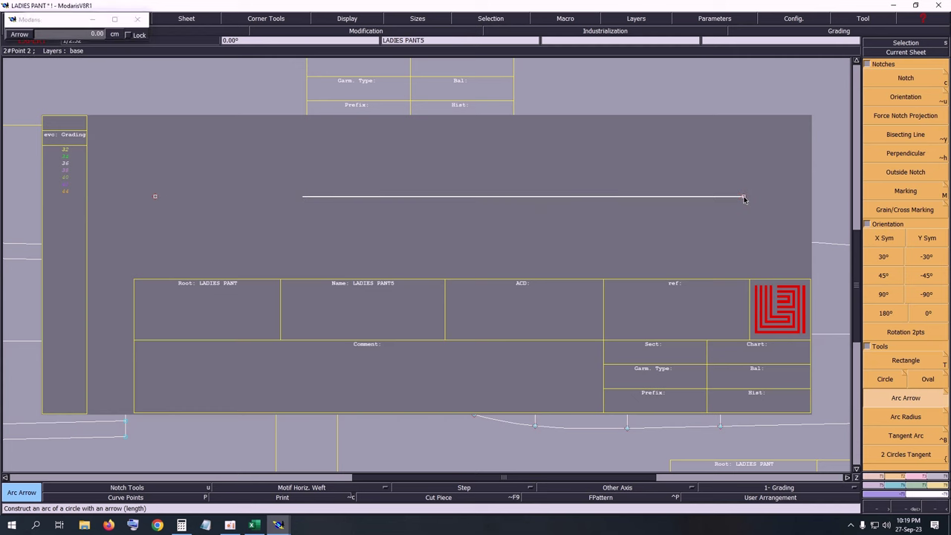
left_click(136, 498)
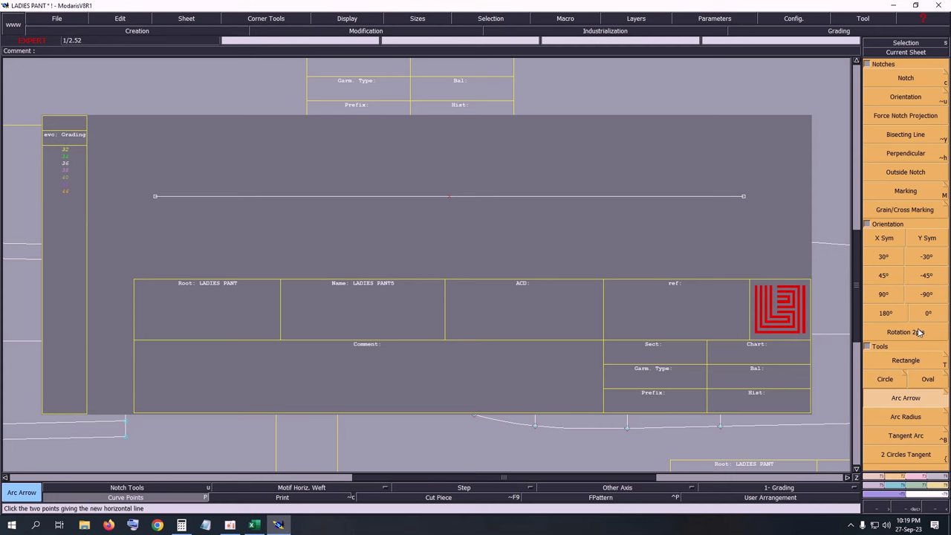
Step: Reshape the arc's midpoint with dx 0 and dy -7 cm to form a downward curve
left_click(917, 477)
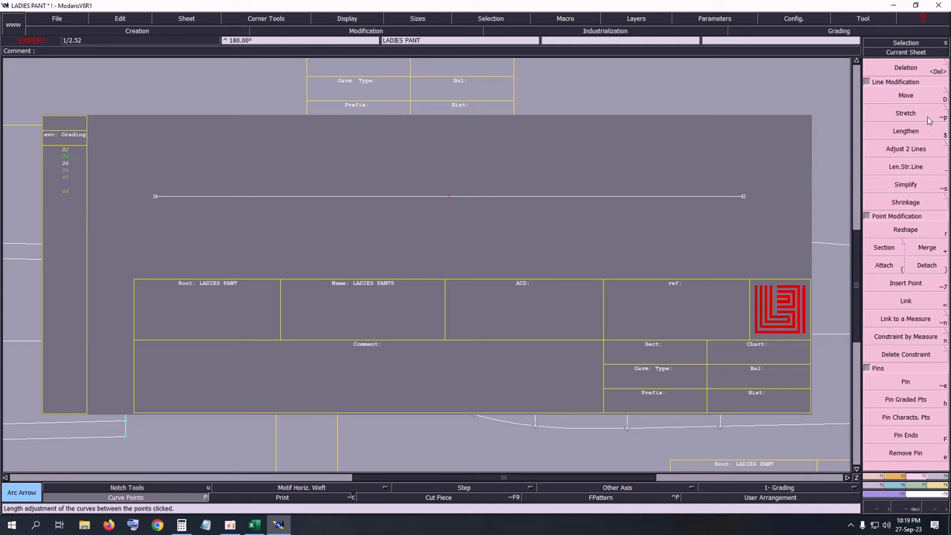
left_click(905, 230)
left_click(448, 199)
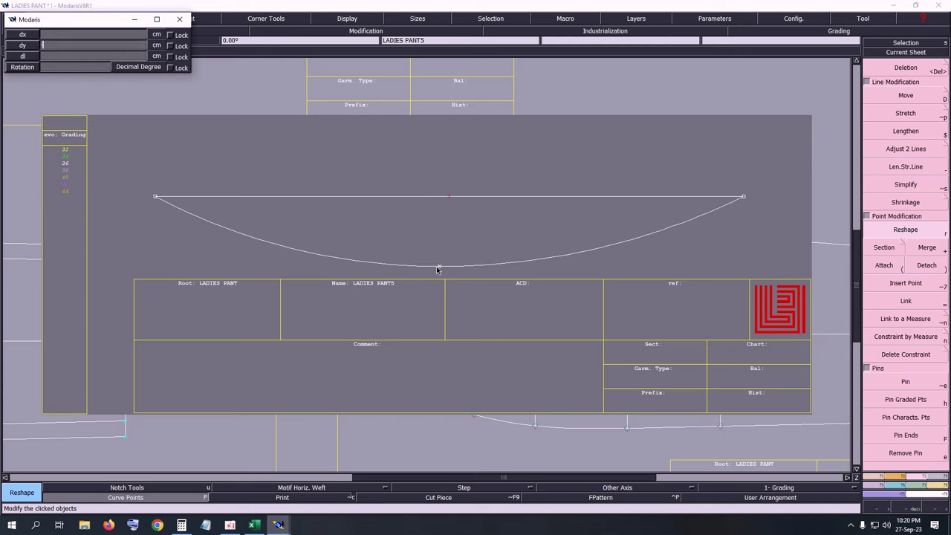
type("-7")
key("Return")
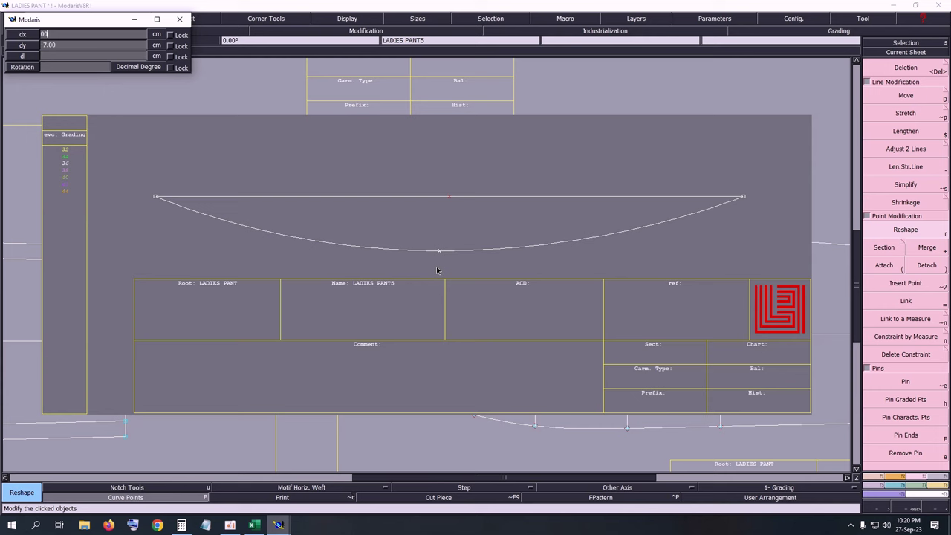
key("Return")
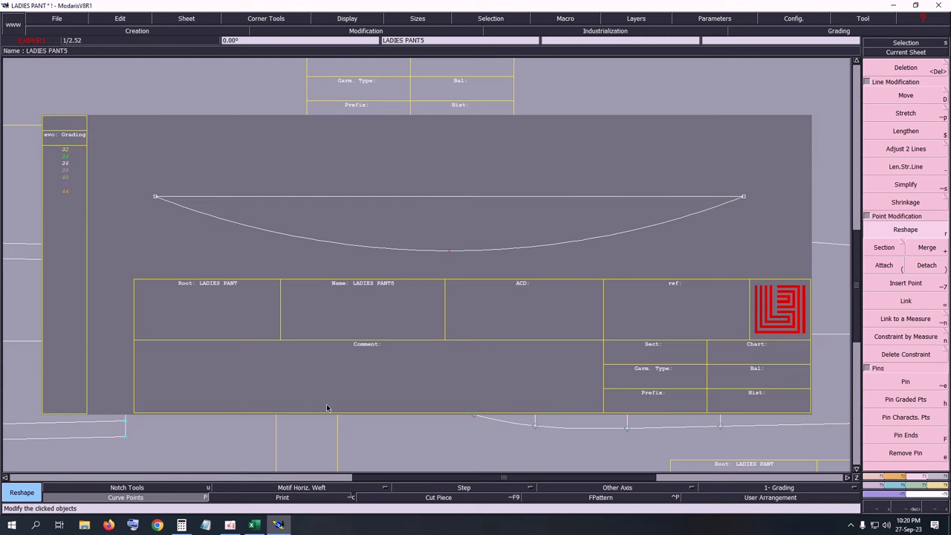
Step: Check the full waistband length in Calculator, then place a dynamic length measure along the curve in Modaris
left_click(182, 526)
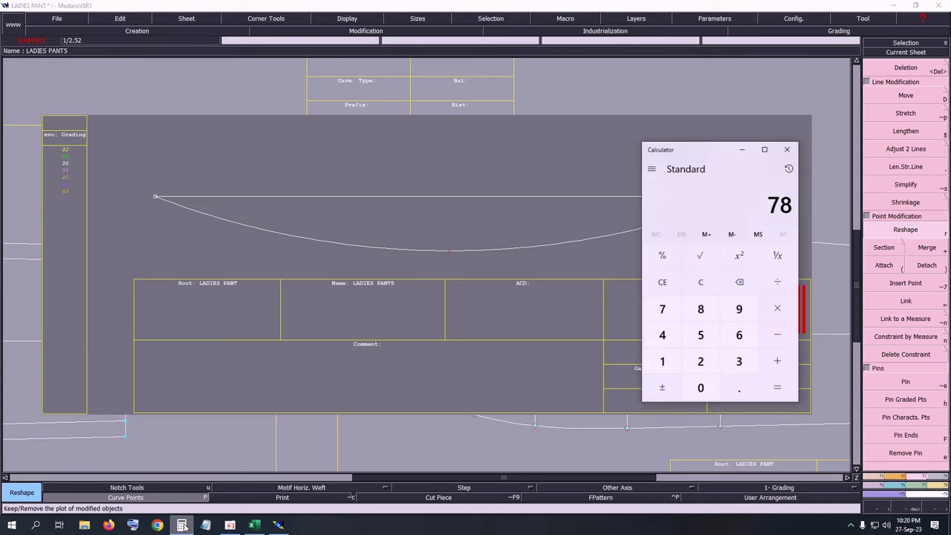
left_click(742, 150)
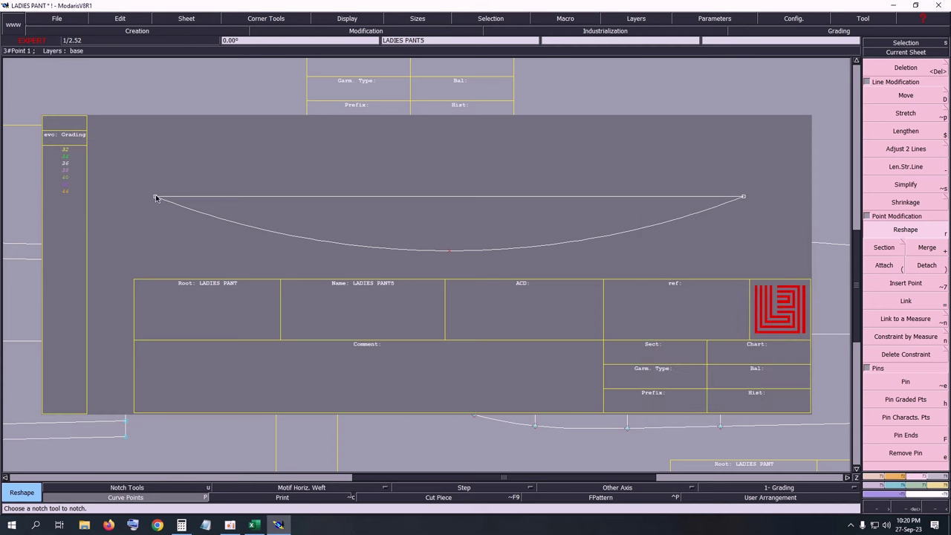
key("l")
left_click(155, 197)
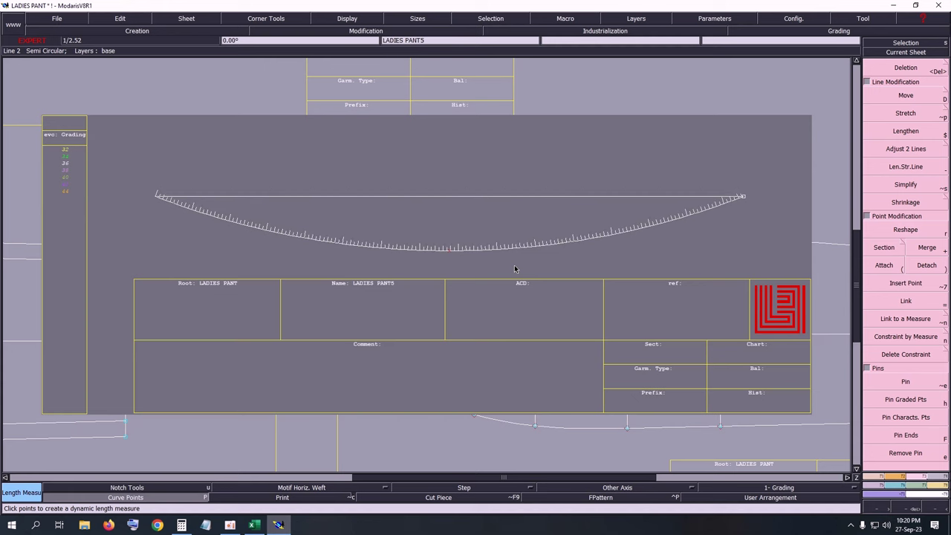
left_click(515, 269)
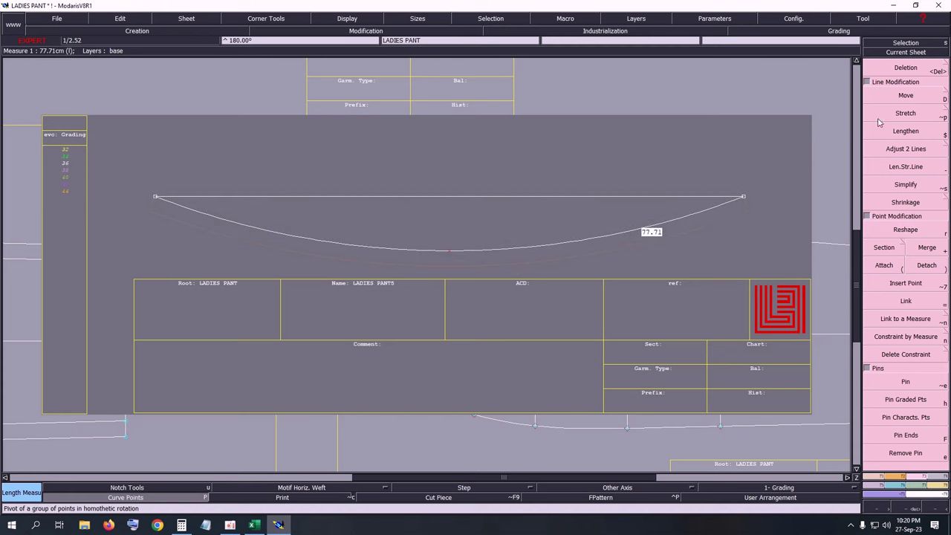
Step: Reshape the waistband curve's midpoint by a further dx 0 and dy -0.5 cm
left_click(910, 230)
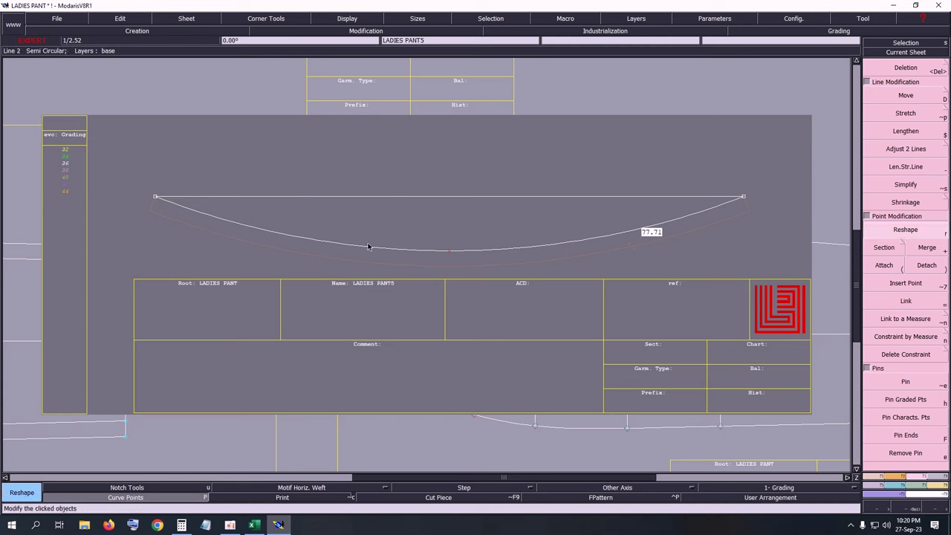
left_click(449, 255)
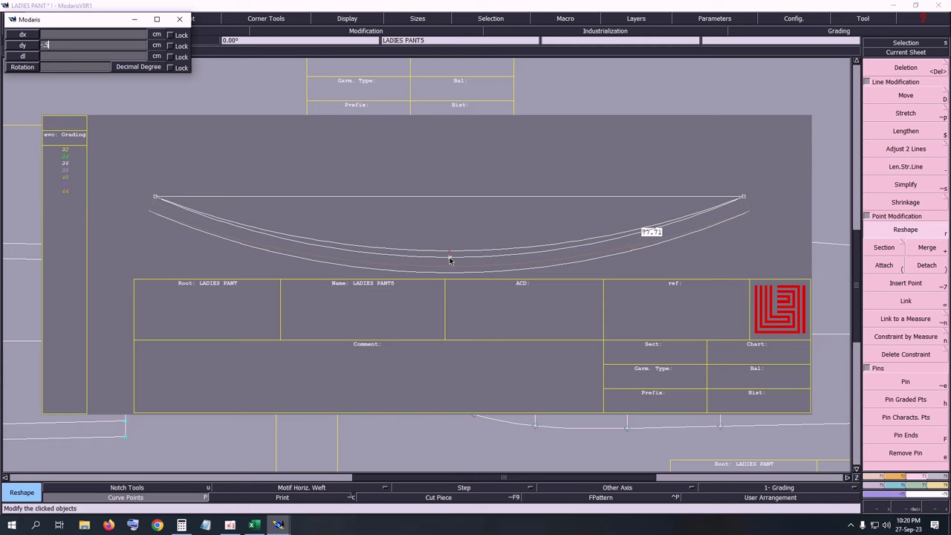
key("Up")
type("00")
key("Return")
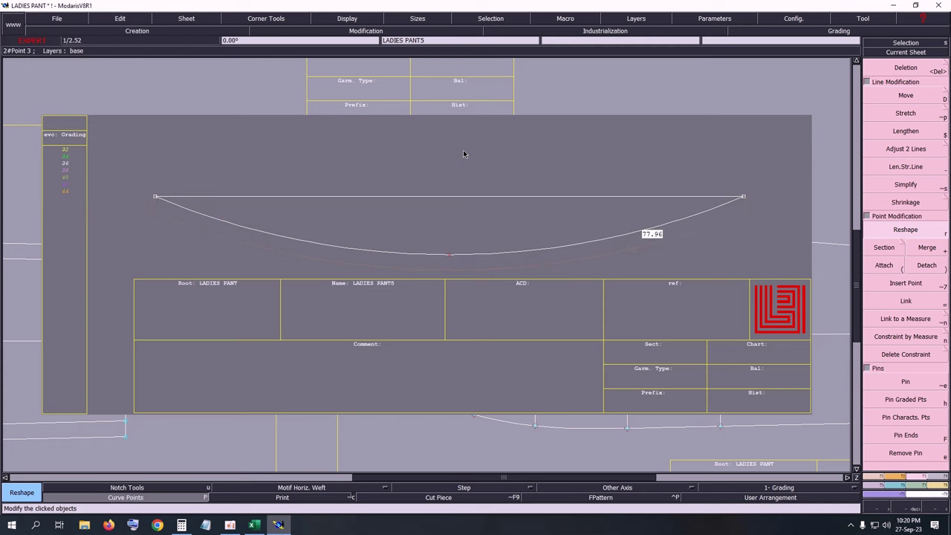
Step: Lower the waistband curve's midpoint once more by dx 0 and dy -0.2 cm with Reshape
left_click(448, 257)
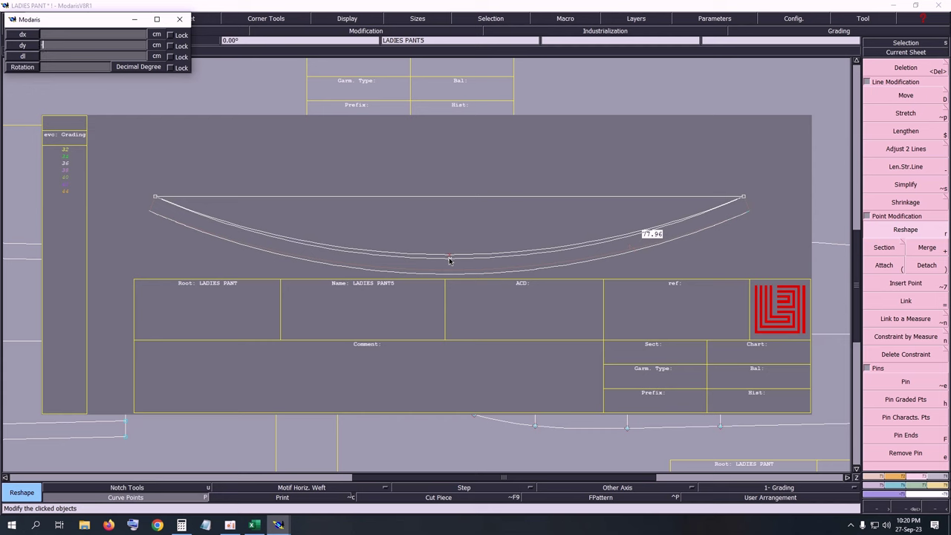
type("-0.2")
key("Up")
type("0")
key("Return")
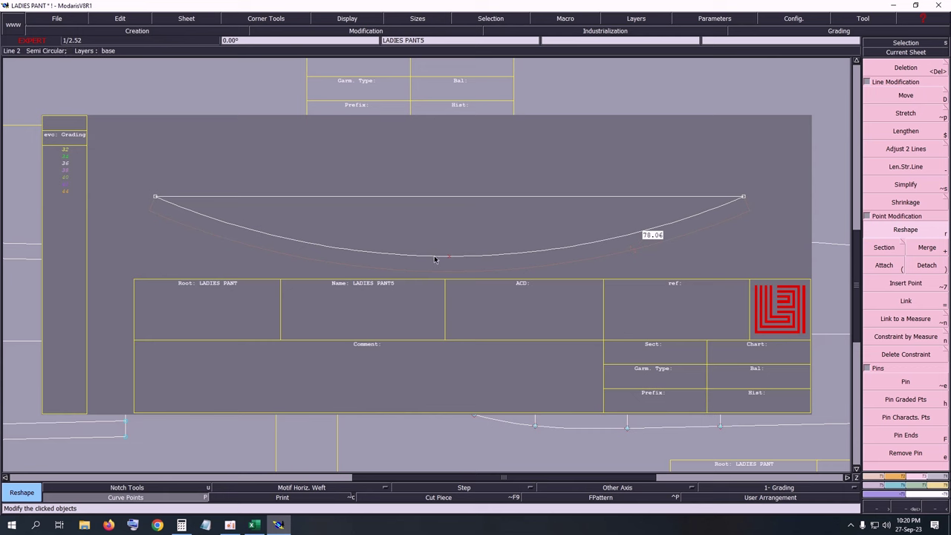
Step: Create a parallel curve above the waistband curve and measure its length
key("p")
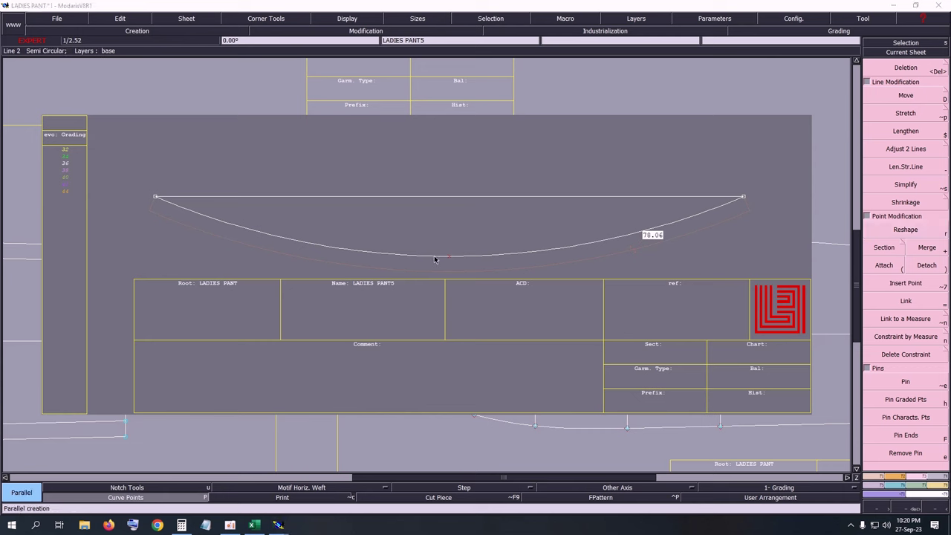
left_click(435, 259)
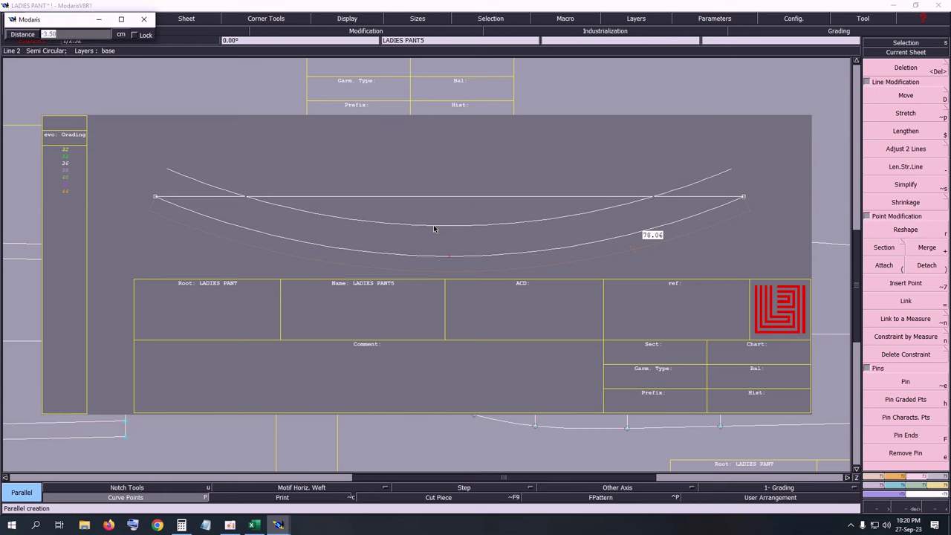
left_click(435, 228)
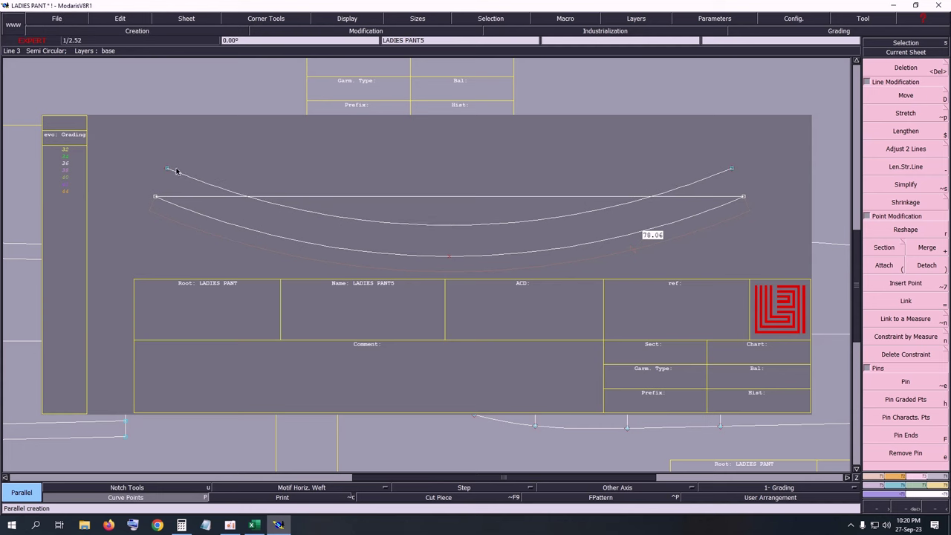
key("l")
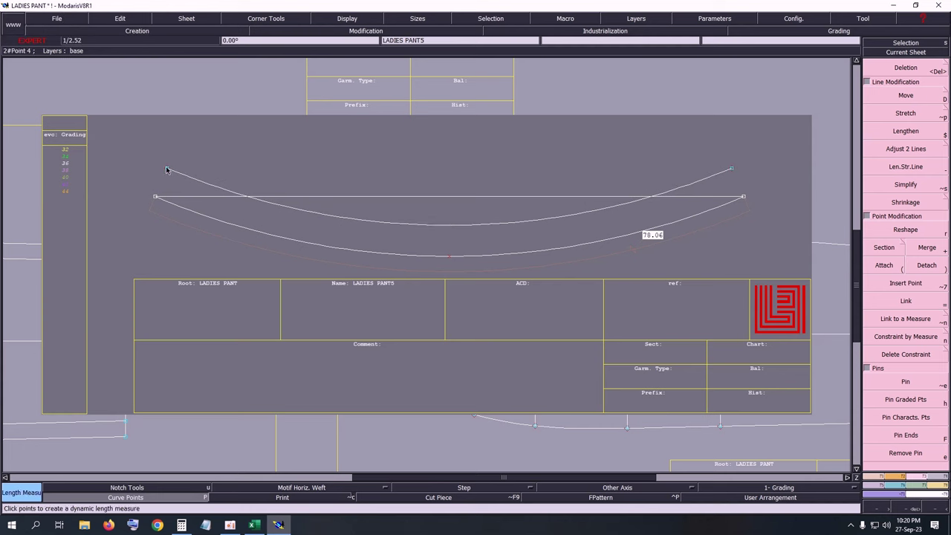
left_click(167, 169)
left_click(629, 294)
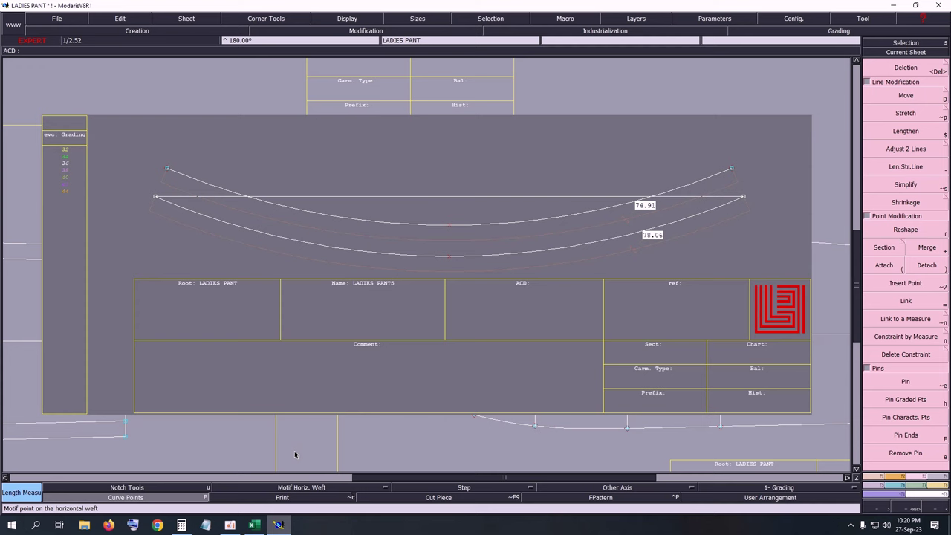
Step: Check the waistband rows in the Excel size chart, then return to Modaris and delete the upper parallel curve
left_click(254, 525)
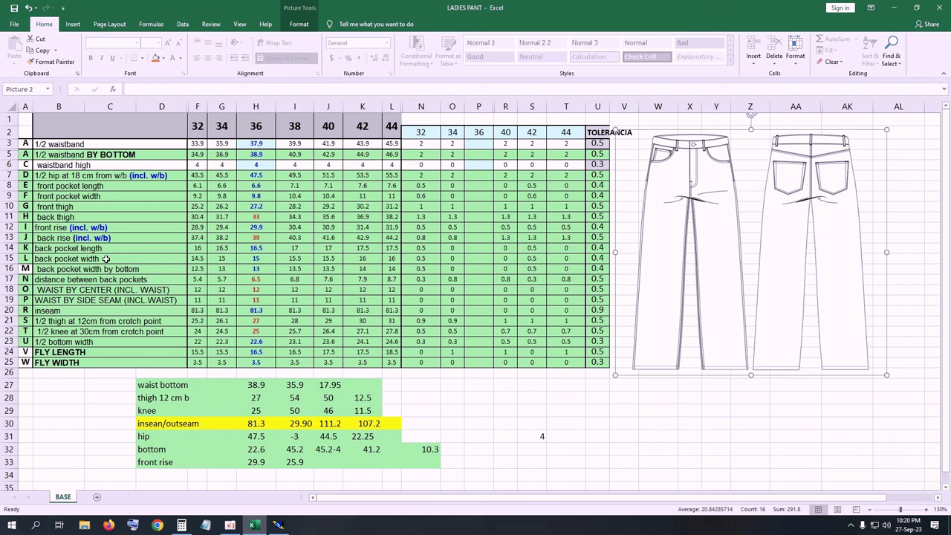
left_click(278, 525)
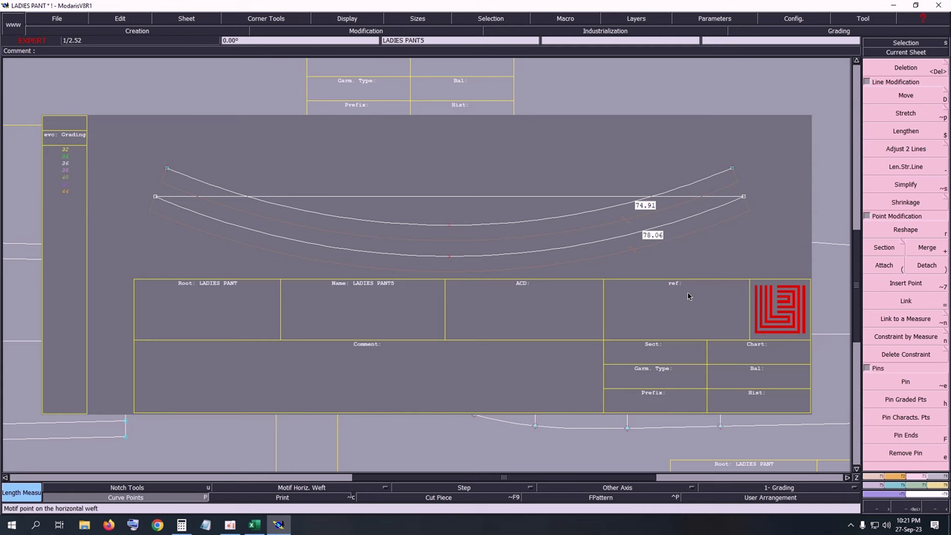
key("Delete")
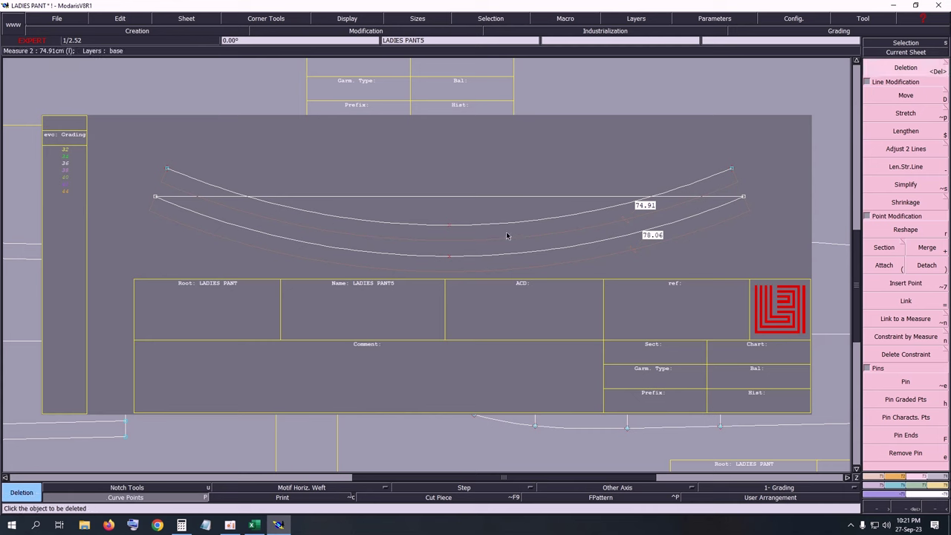
left_click(508, 230)
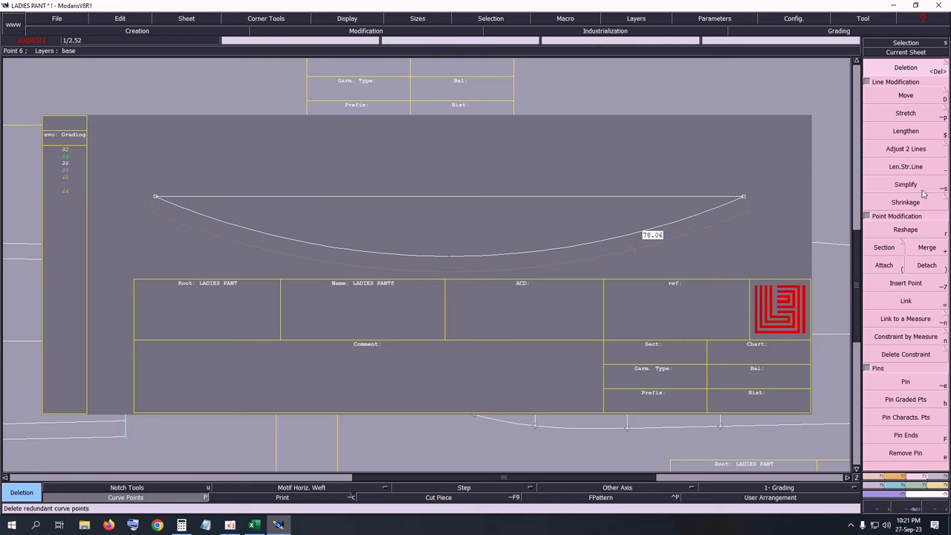
Step: Raise the waistband curve's midpoint by dx 0 and dy 0.5 cm with Reshape
left_click(904, 232)
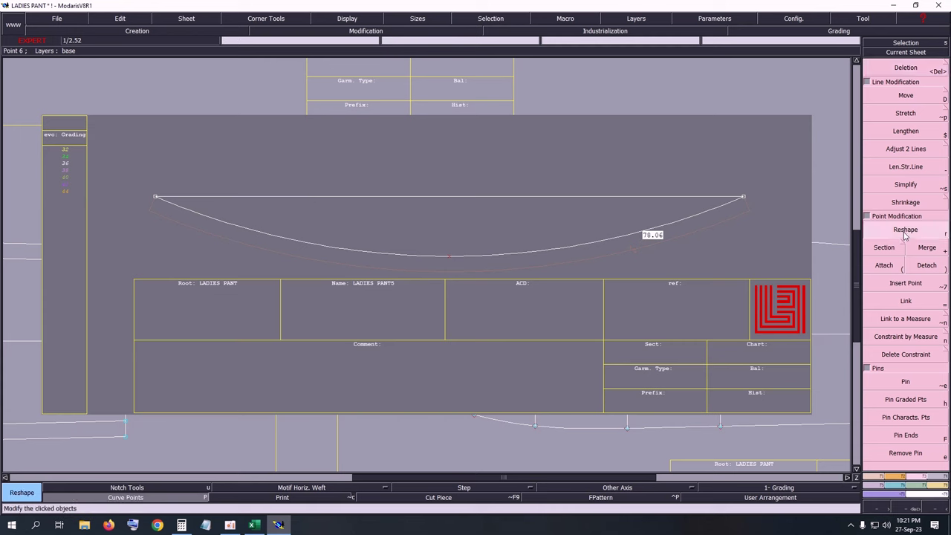
left_click(450, 257)
key("Up")
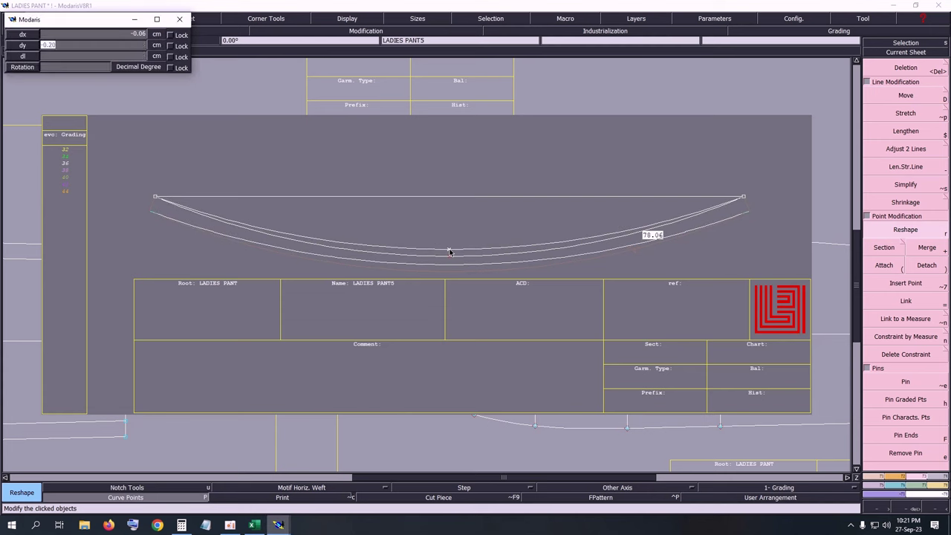
type(".5")
key("Up")
type("00")
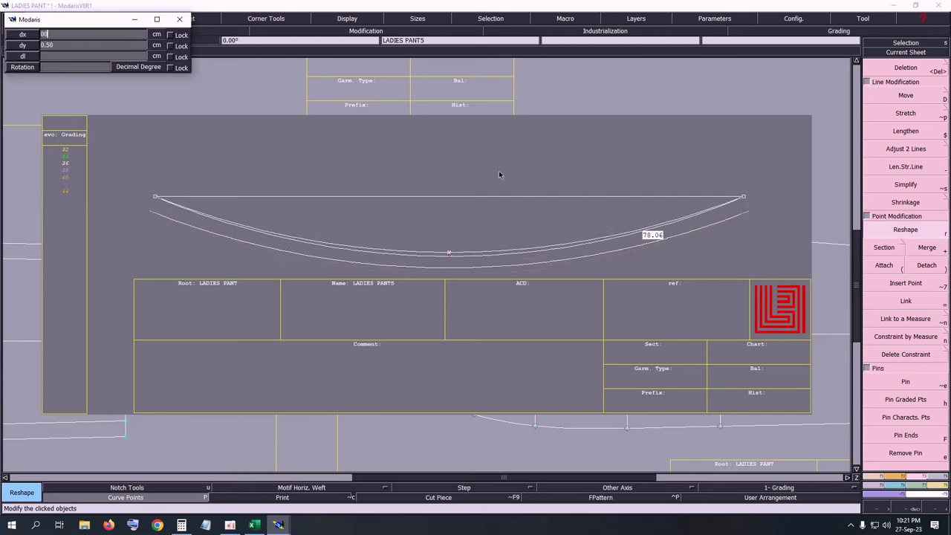
key("Return")
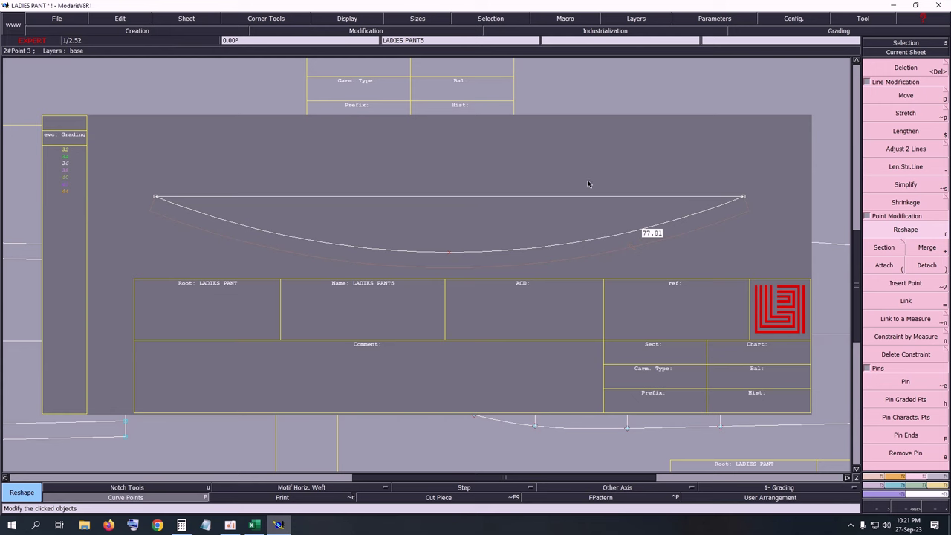
Step: Select the right end of the waistband curve and base line, and move it slightly outward
left_click_drag(698, 169, 780, 225)
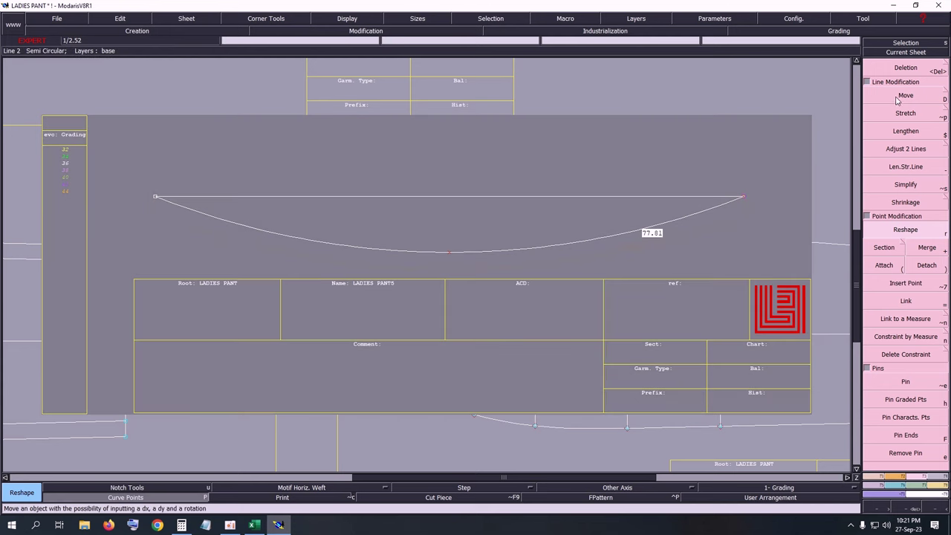
left_click(898, 100)
left_click(746, 199)
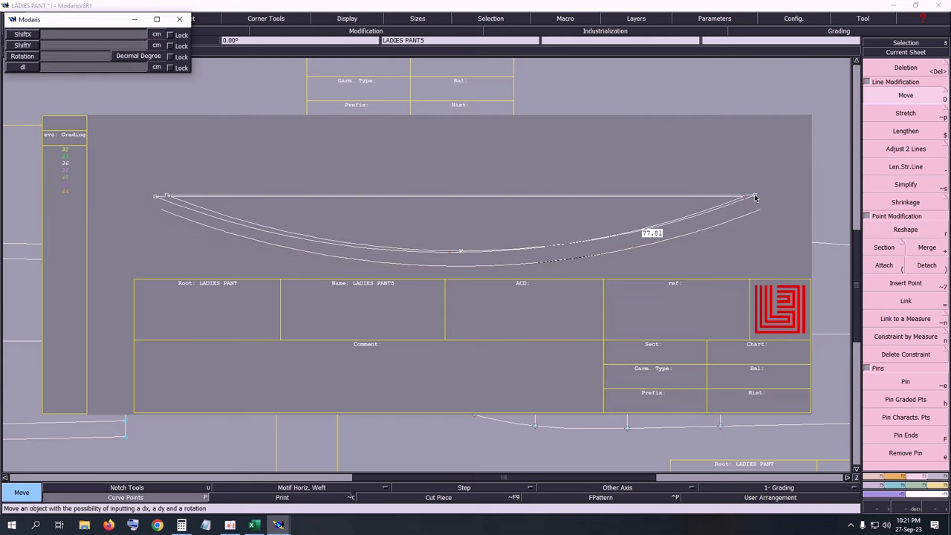
left_click(759, 196)
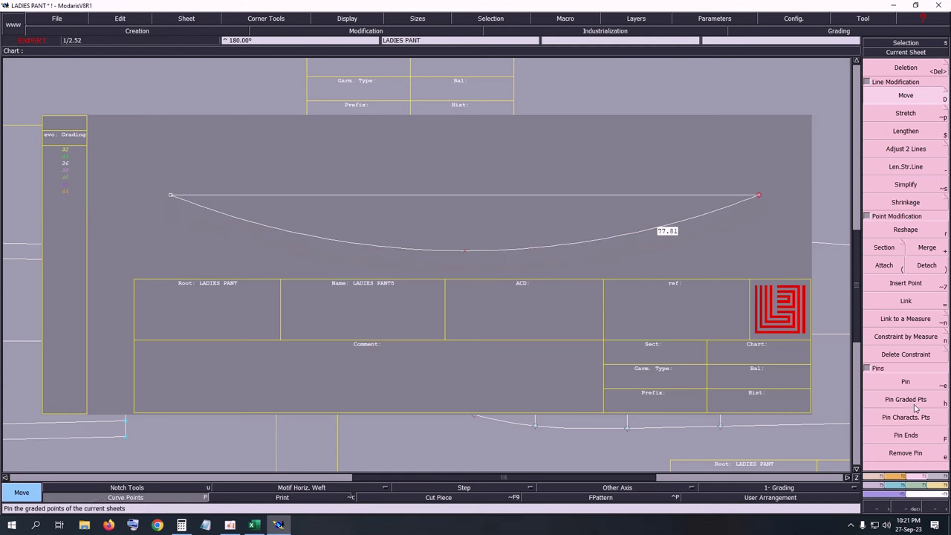
Step: Pin the waistband curve's left end and move its right end by ShiftX 0.5 cm and ShiftY 0
left_click(906, 382)
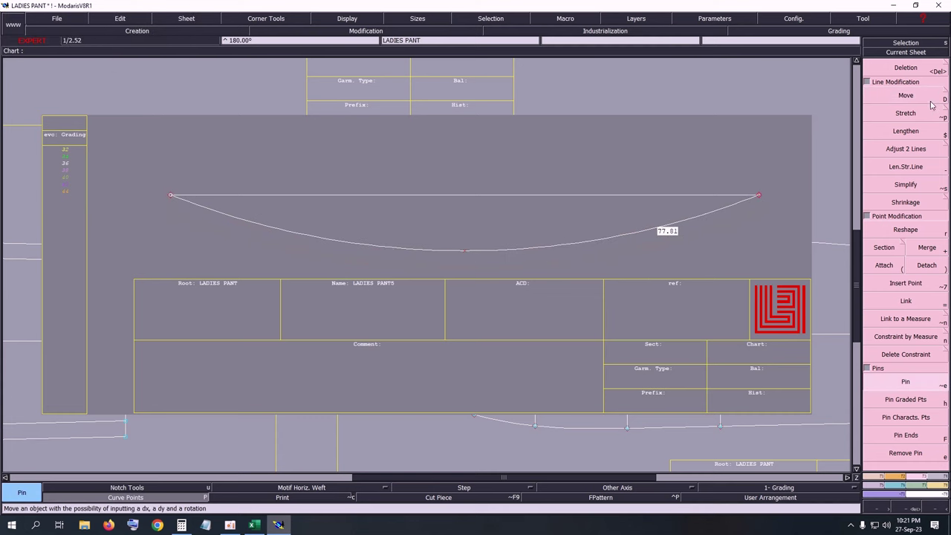
left_click(908, 97)
left_click(759, 197)
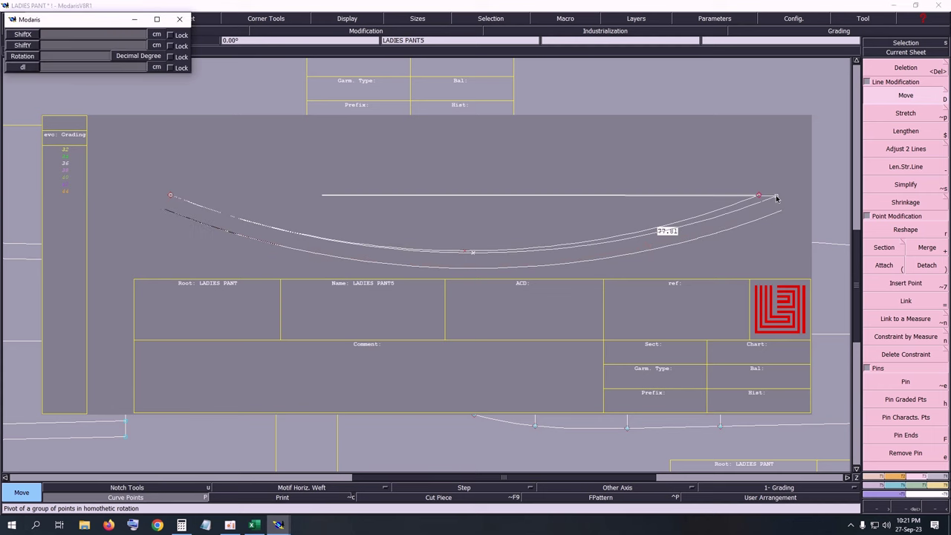
type("0")
key("Return")
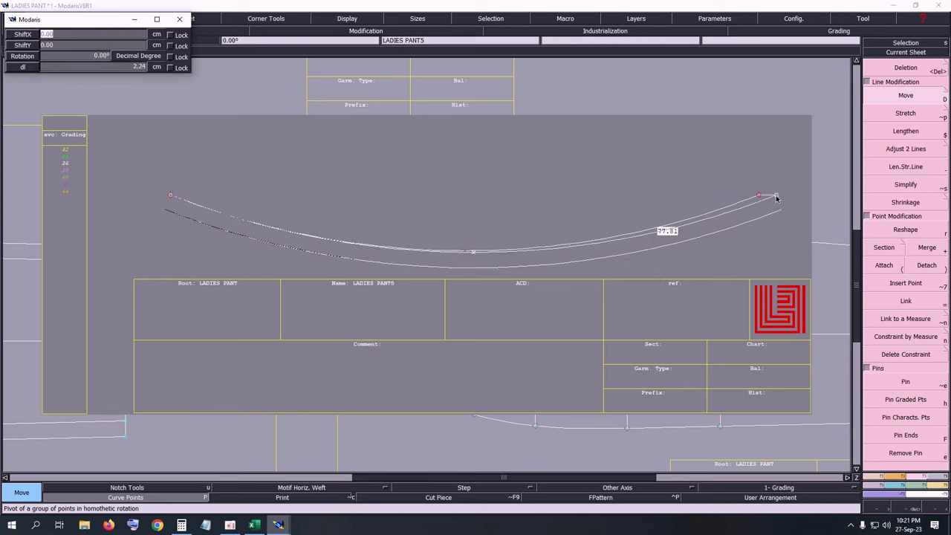
key("BackSpace")
type(".5")
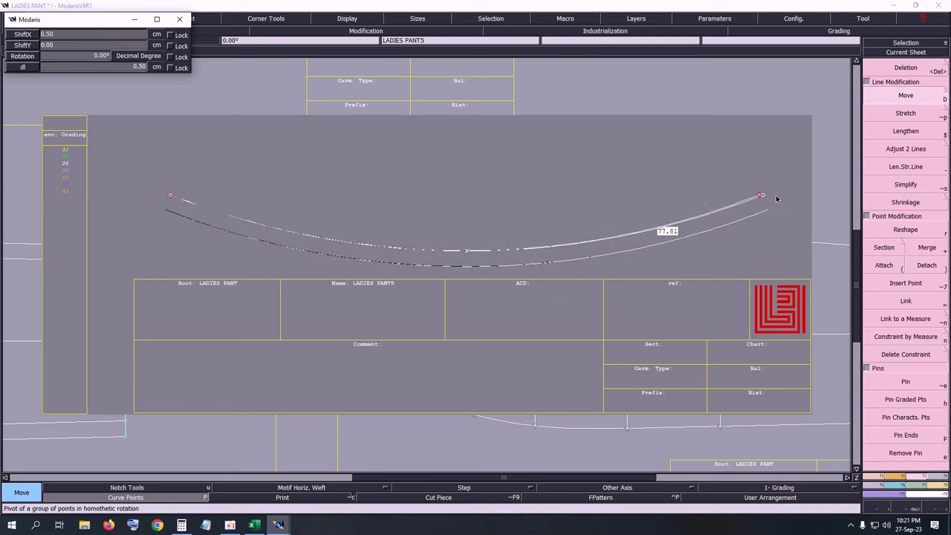
key("Return")
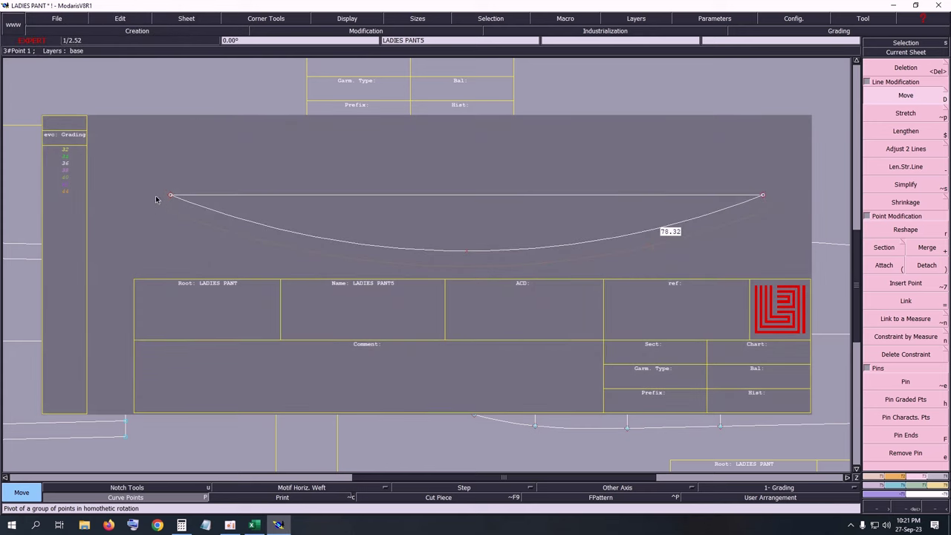
Step: Select the left end of the waistband curve and base line, and move it by ShiftX -0.5 cm and ShiftY 0
left_click_drag(153, 177, 214, 225)
left_click(902, 104)
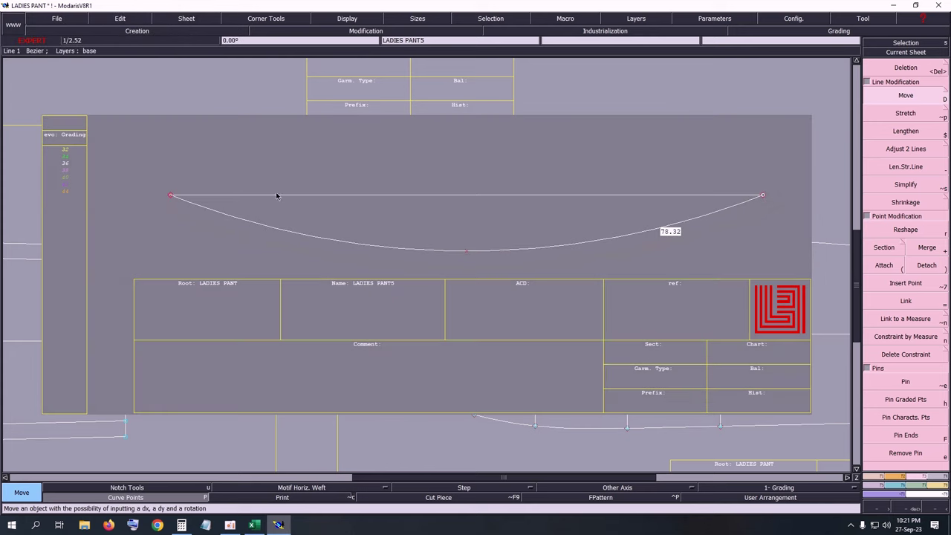
left_click(171, 196)
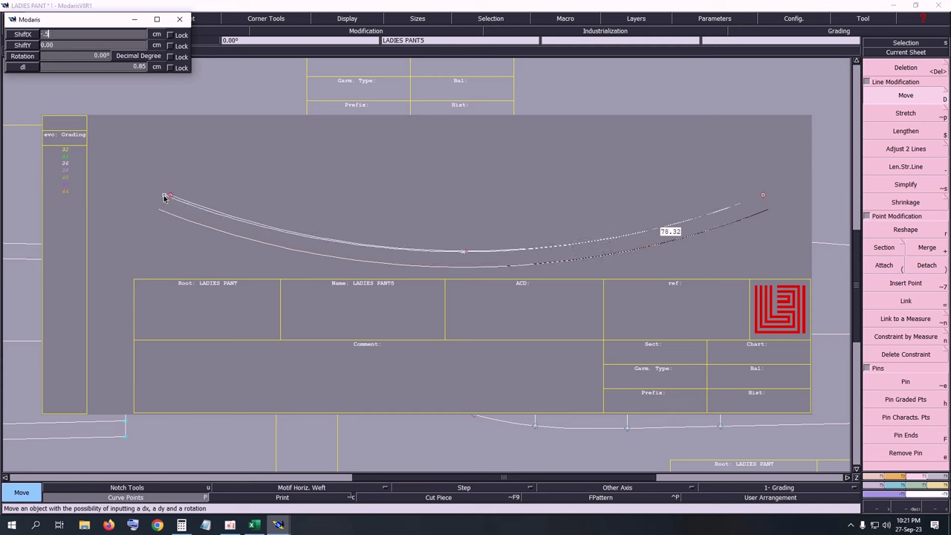
type("-.5")
key("Return")
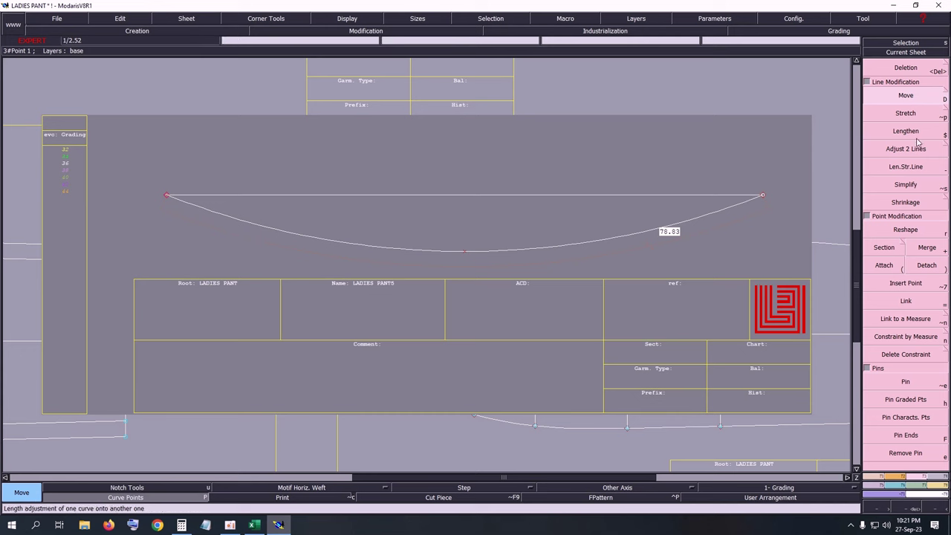
Step: Raise the waistband curve's midpoint with Reshape by dx 0 and dy 1 cm
left_click(913, 230)
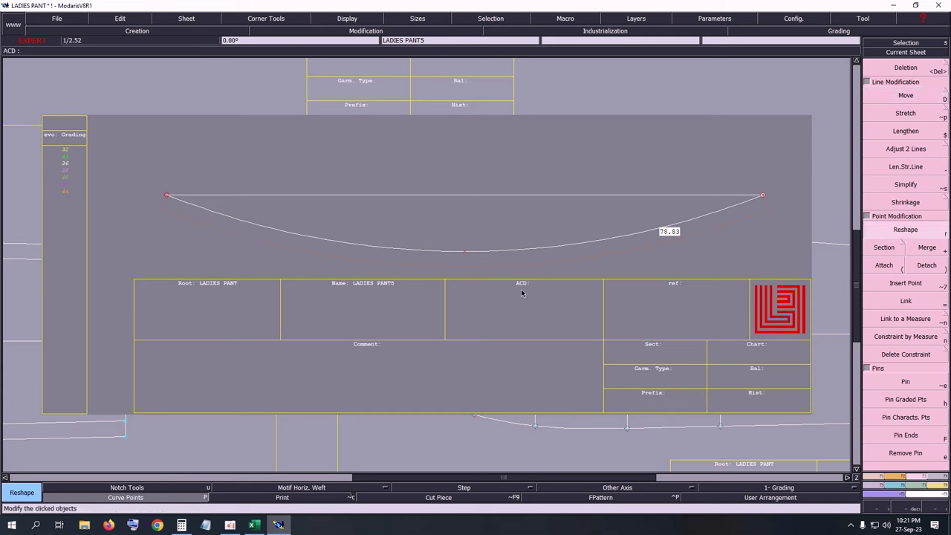
left_click(463, 251)
type("0.50")
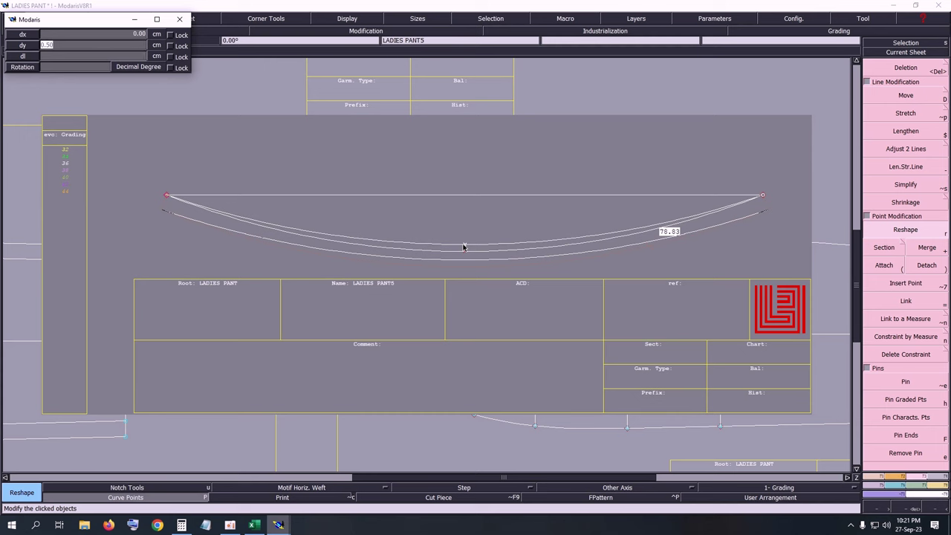
type("1")
key("Up")
type("00")
key("Return")
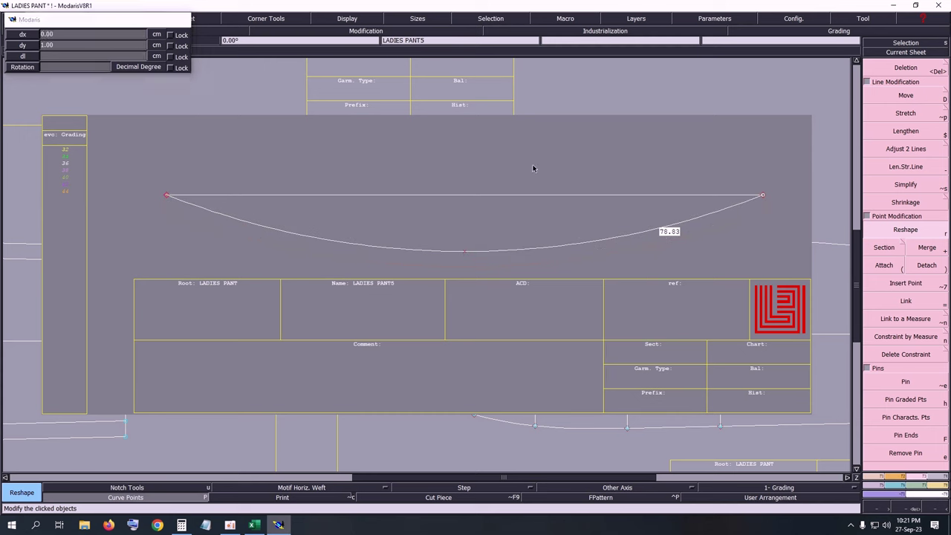
Step: Delete the curve's length measure and create a parallel curve 4 cm above the waistband curve
key("Delete")
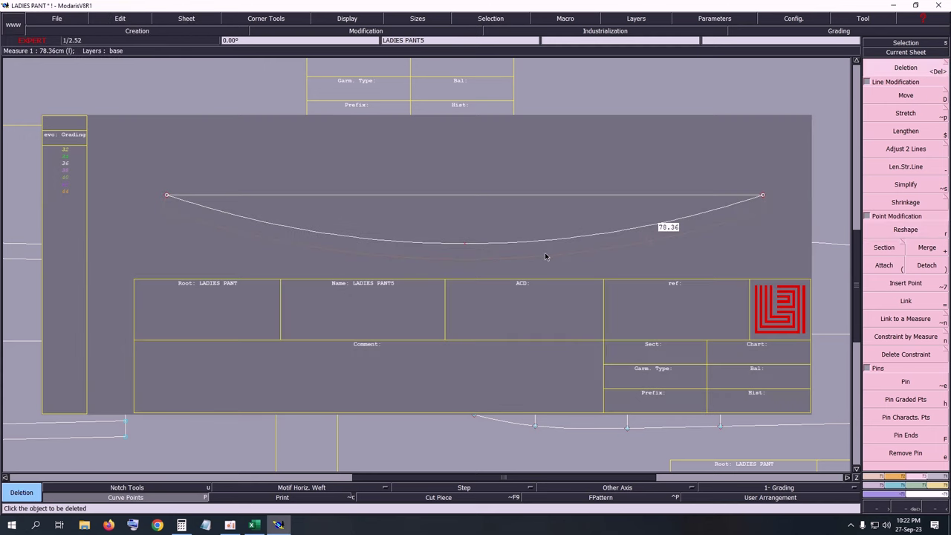
key("p")
left_click(439, 243)
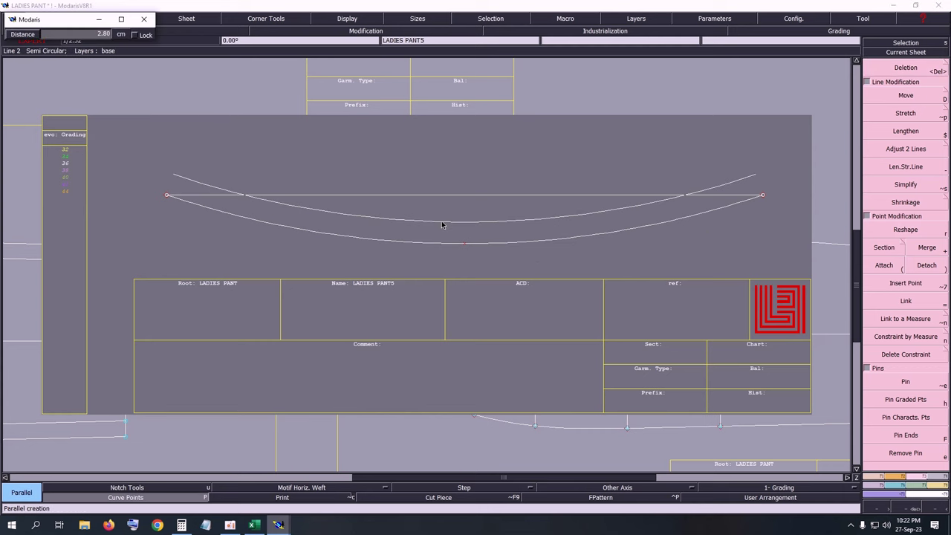
type("4.00")
key("Return")
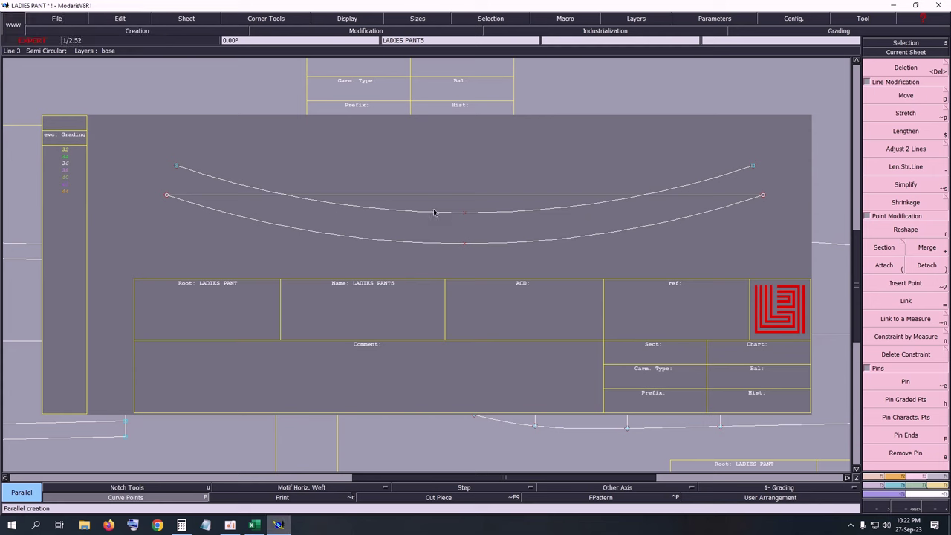
Step: Measure the length of the upper waistband curve and delete that measure
key("l")
left_click(177, 167)
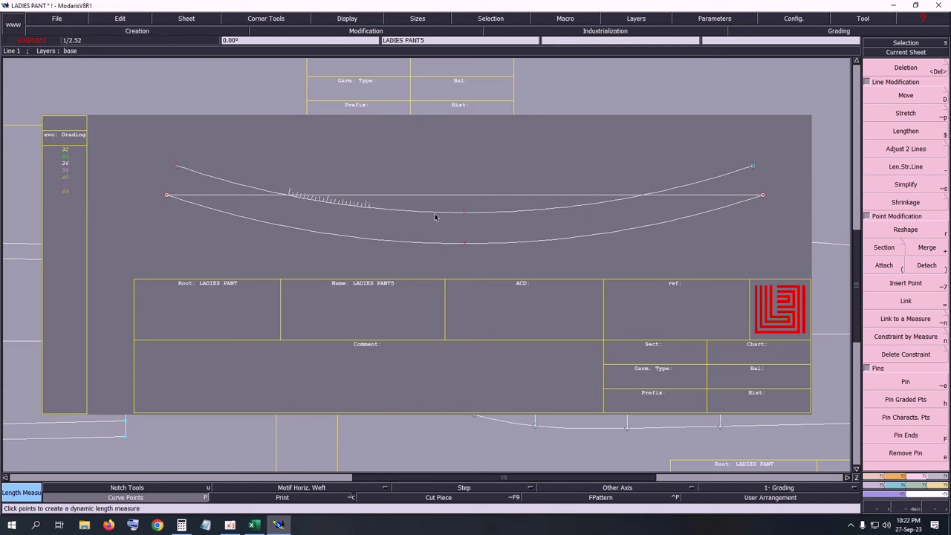
left_click(728, 249)
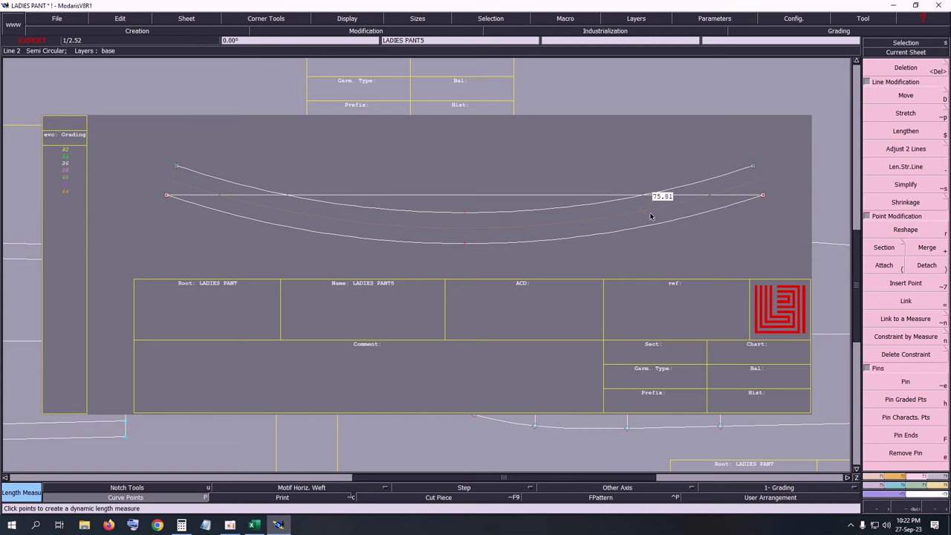
key("Delete")
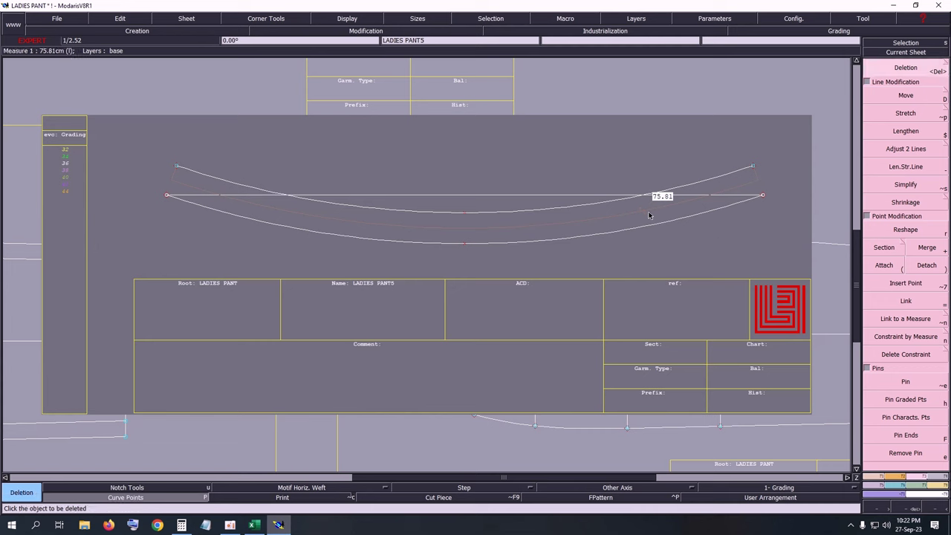
Step: Join the two waistband curves with a straight Bezier line at each end, and delete the horizontal base line
key("b")
left_click(177, 166)
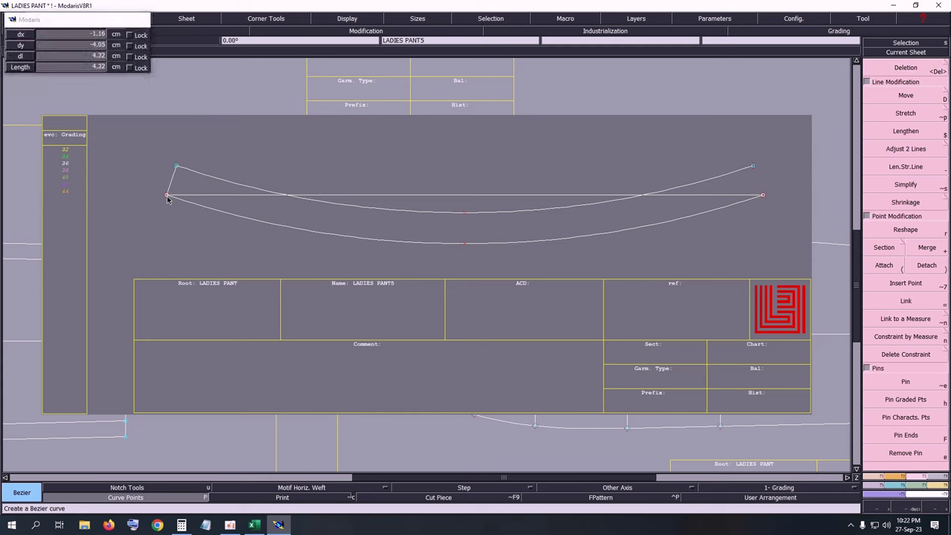
left_click(167, 196)
left_click(753, 166)
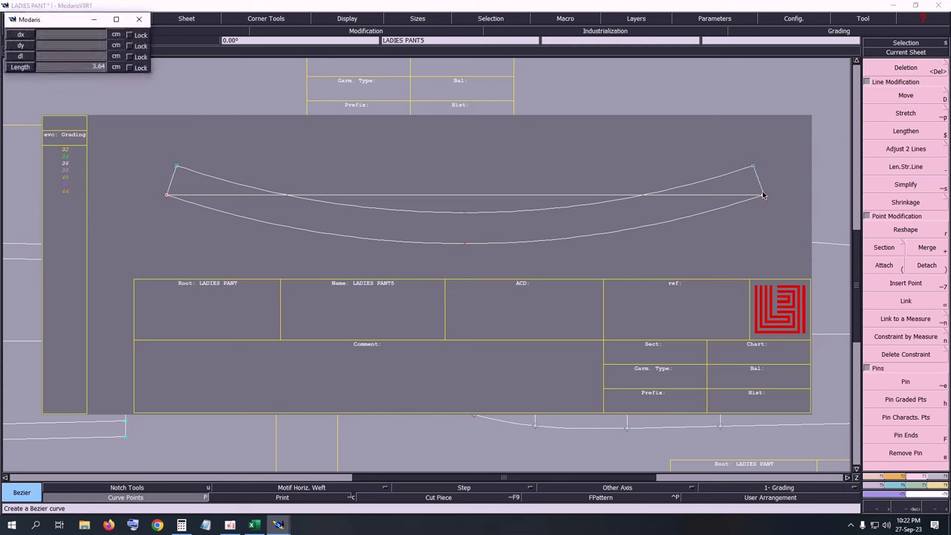
left_click(763, 195)
right_click(763, 196)
key("Delete")
left_click(736, 195)
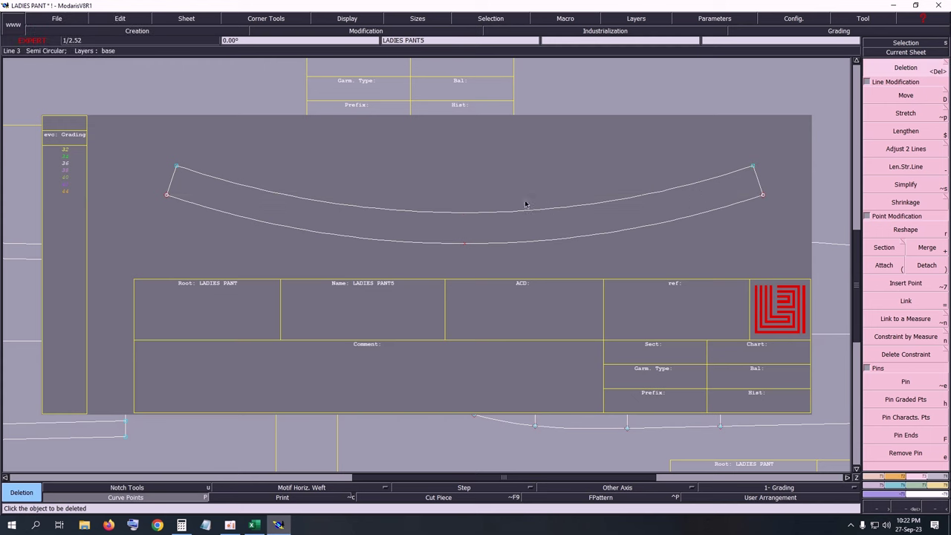
Step: Add notches at the midpoints of both waistband curves and orient the notches toward each other inside the band
key("u")
left_click(465, 240)
left_click(465, 211)
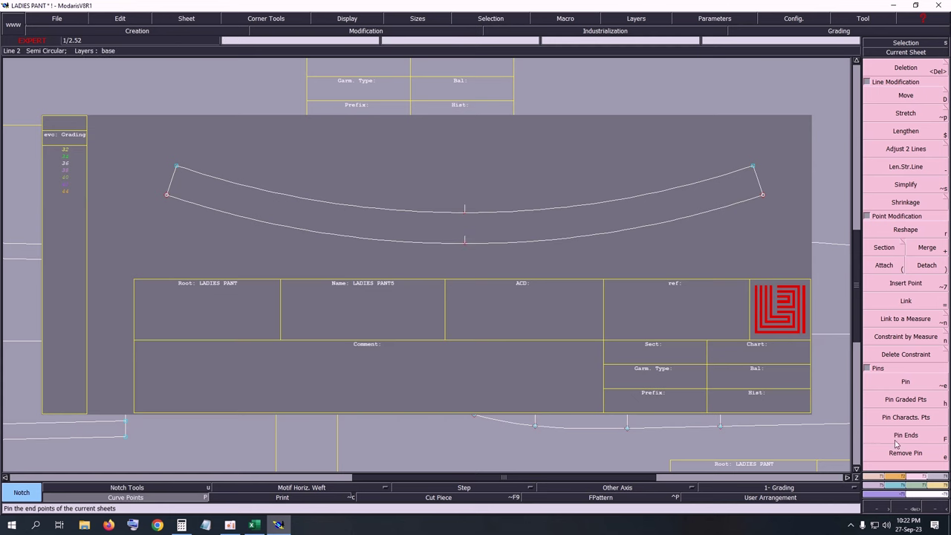
left_click(899, 479)
left_click(906, 97)
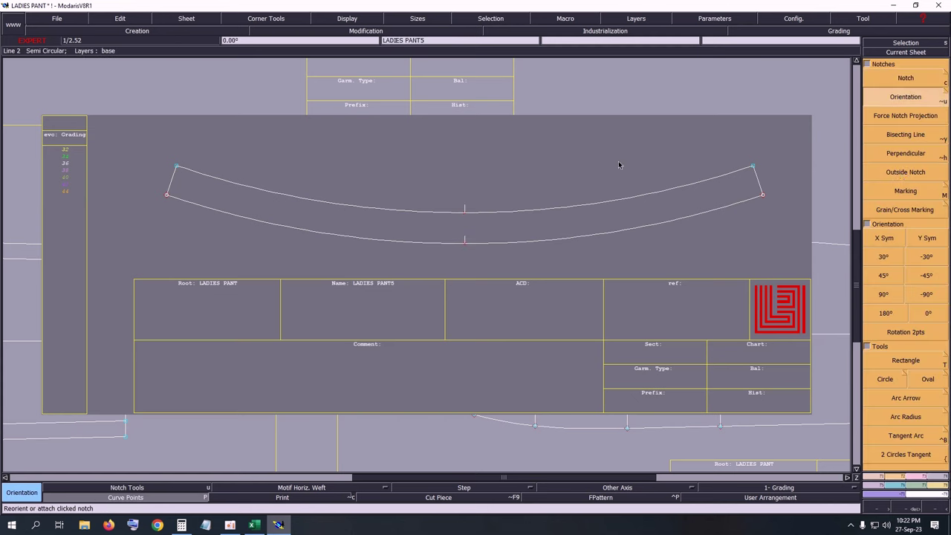
left_click(466, 209)
left_click(465, 239)
left_click(908, 95)
left_click(466, 216)
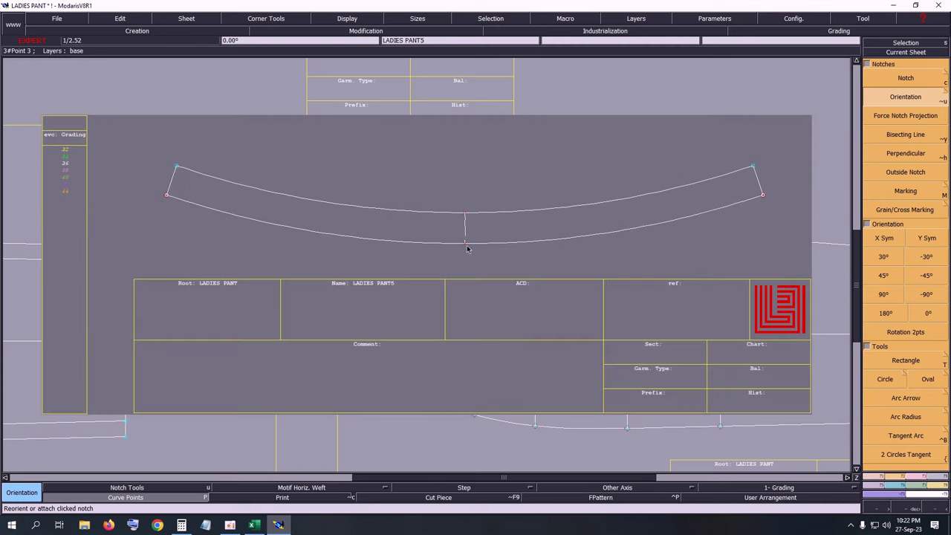
left_click(465, 244)
left_click(466, 213)
Step: Arrange all sheets on the desk and save the model, continuing past the save warning
key("j")
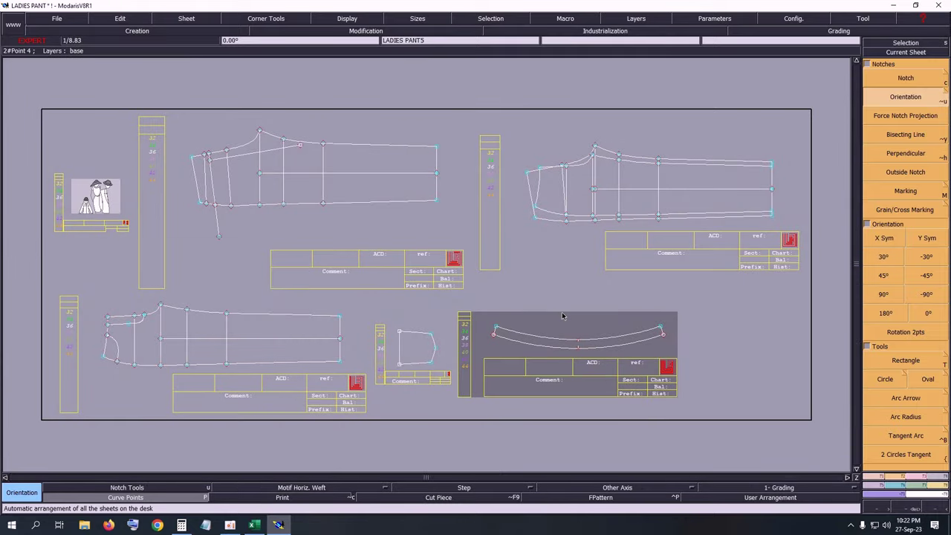
key("ctrl+s")
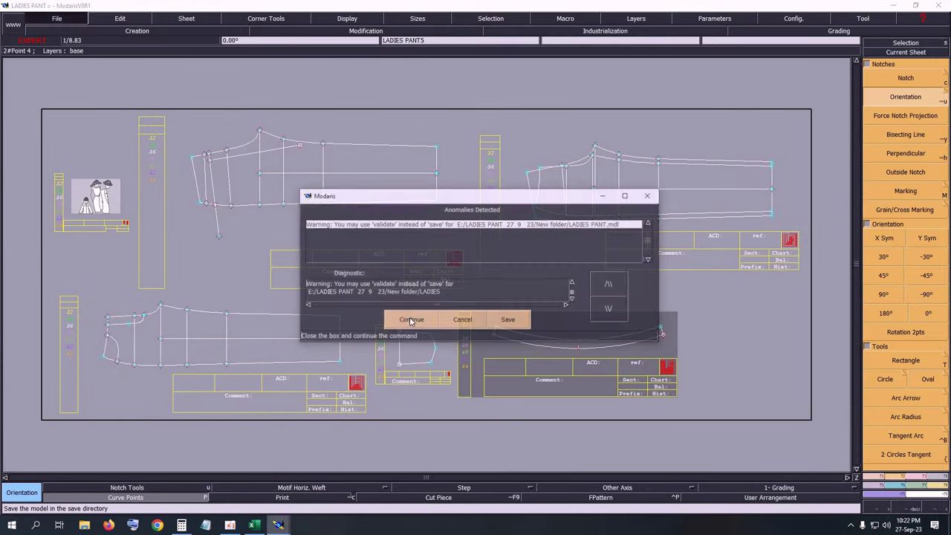
left_click(411, 320)
Step: Rotate the waistband sheet by 90°, rearrange all sheets and save the model
left_click(908, 58)
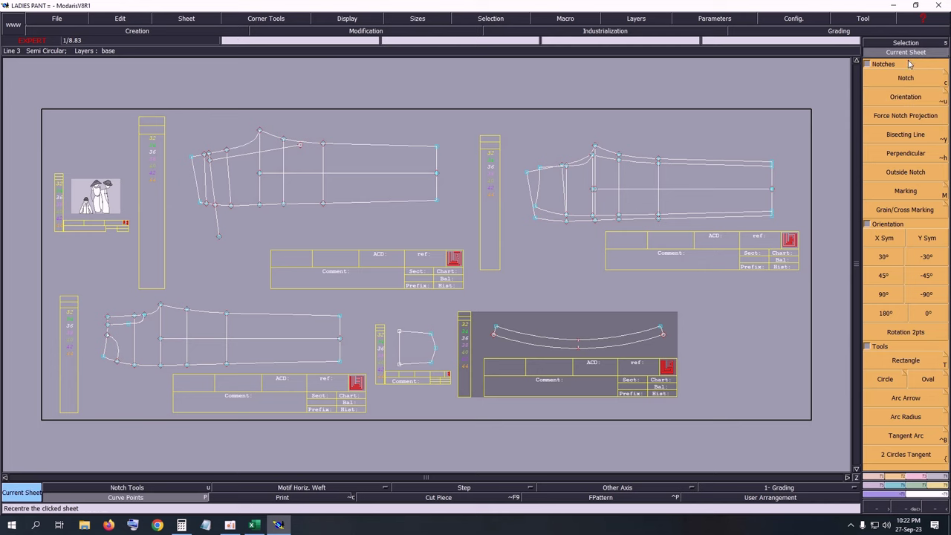
left_click(621, 370)
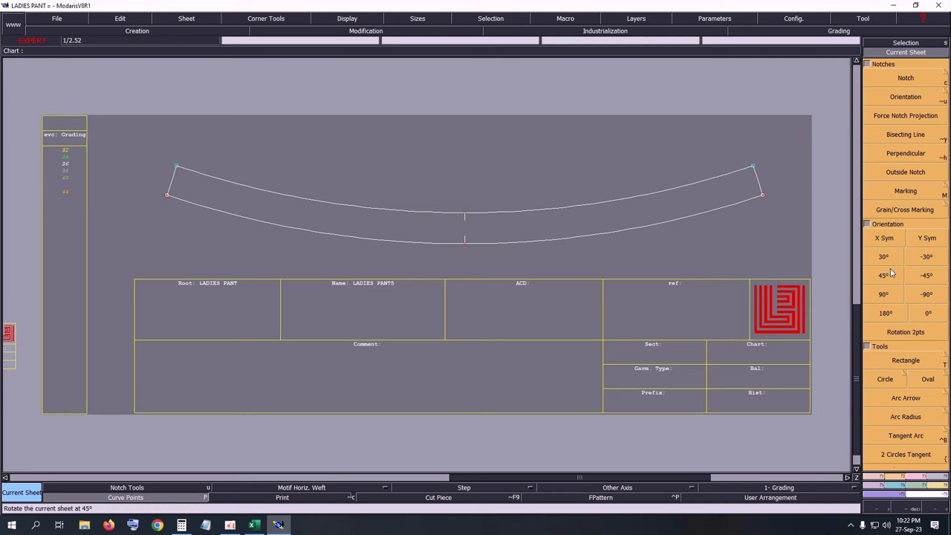
left_click(884, 294)
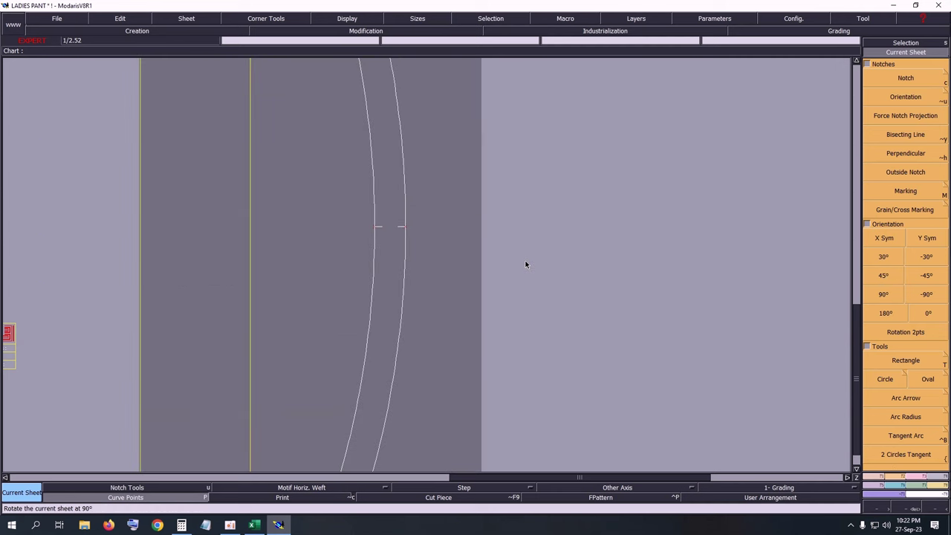
key("j")
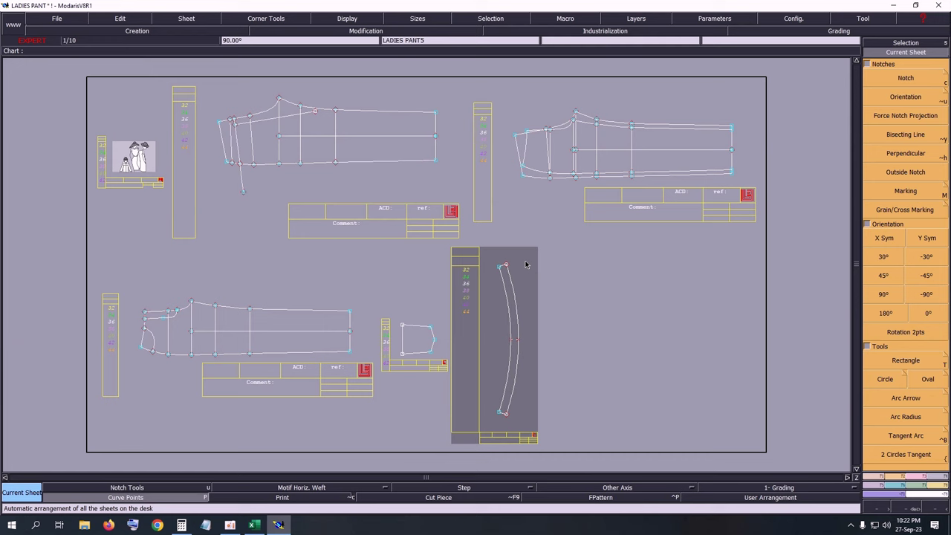
key("ctrl+s")
left_click(408, 322)
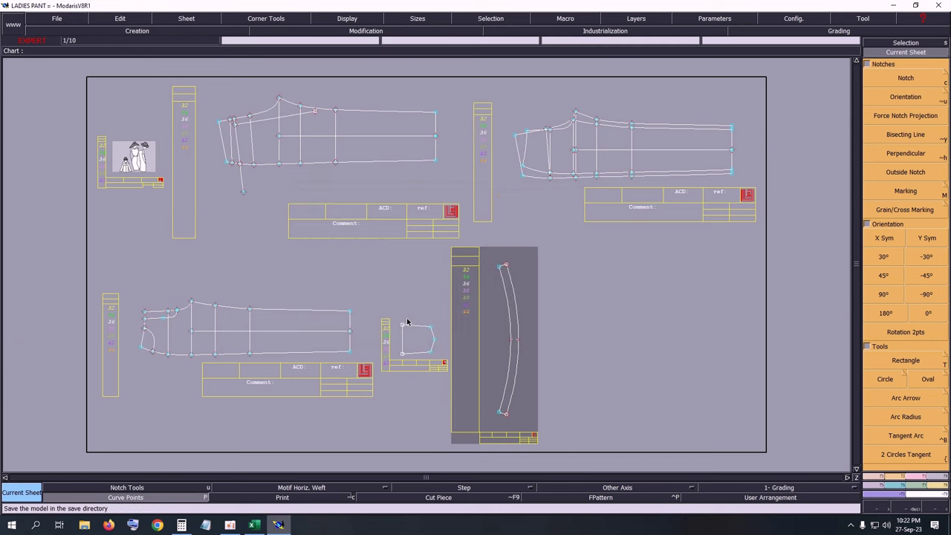
Step: Check the size chart and pant sketch in the Excel workbook, then return to Modaris
left_click(906, 78)
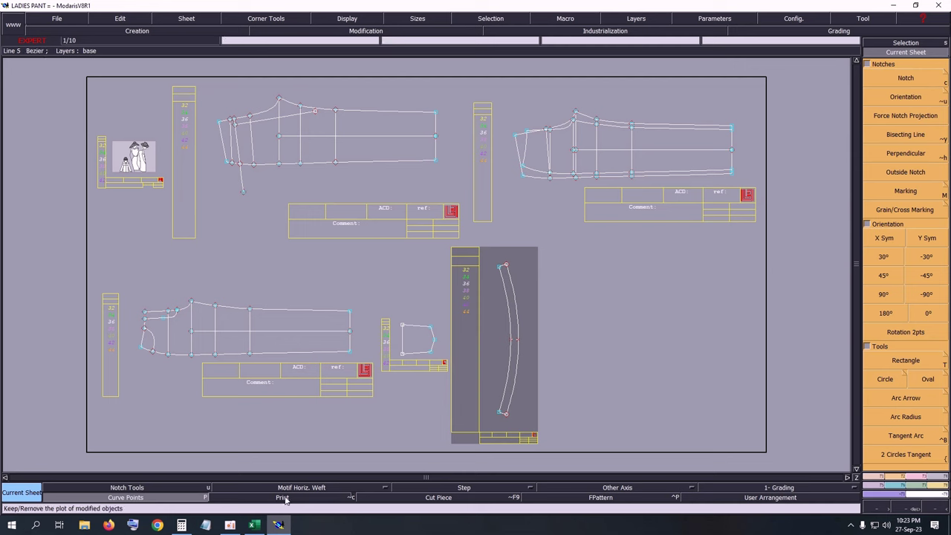
left_click(253, 524)
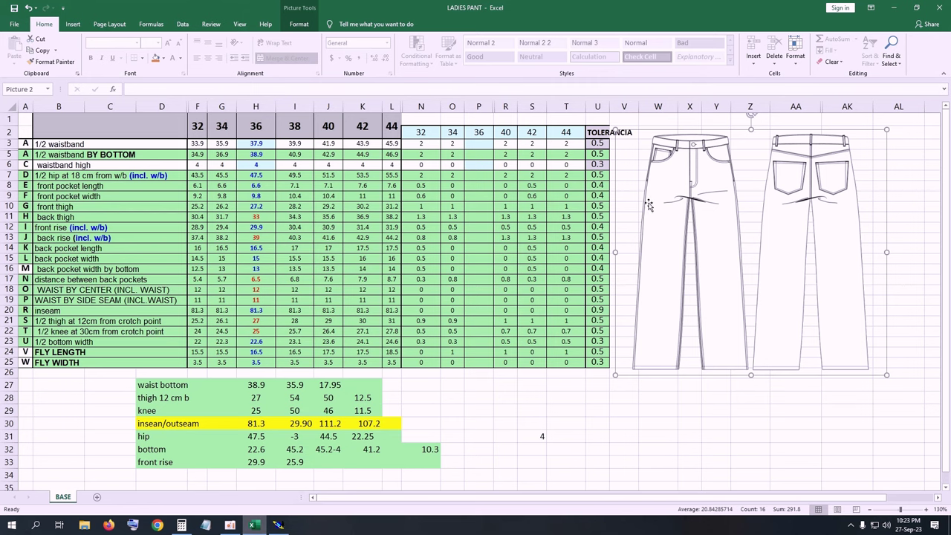
left_click(894, 7)
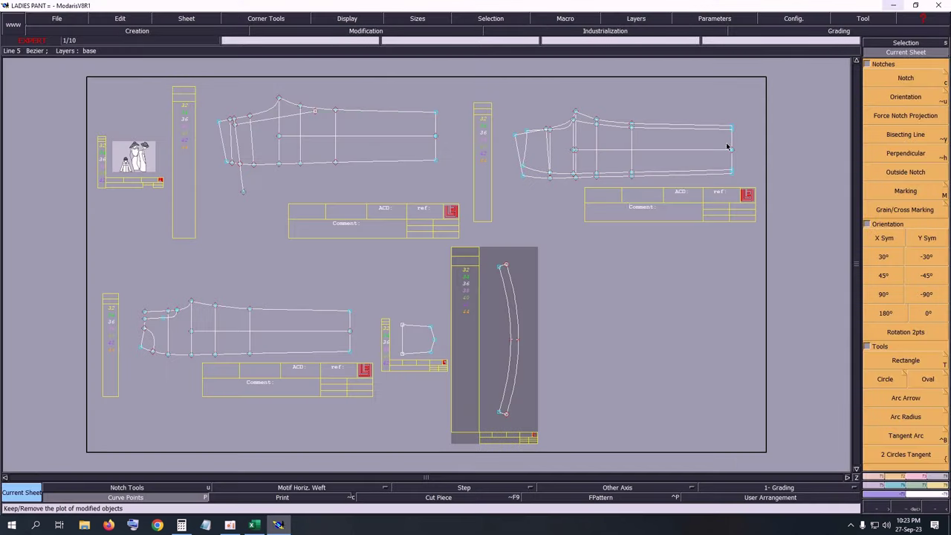
Step: Create a parallel to the front fly's straight stitching line, offset 1.5 cm towards the pocket
key("Return")
left_click_drag(97, 305, 269, 361)
key("shift+p")
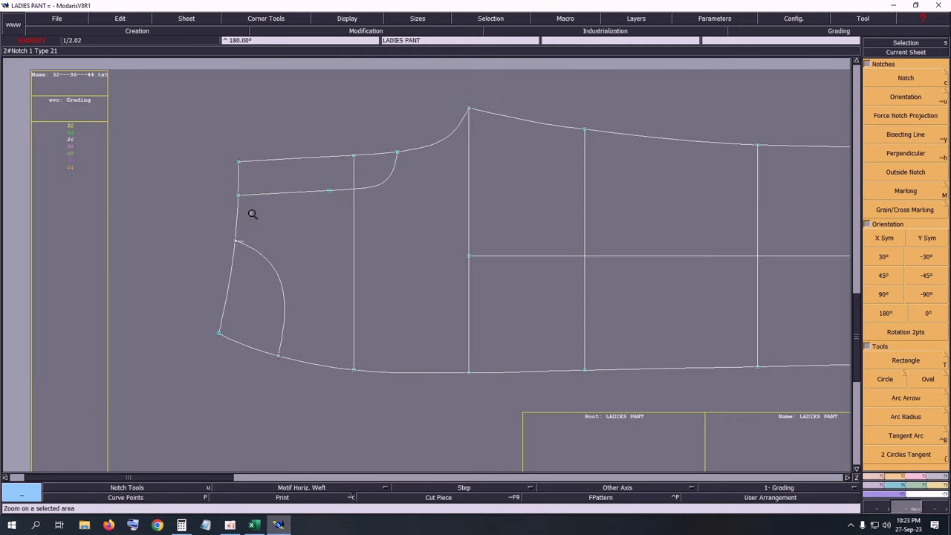
key("shift+s")
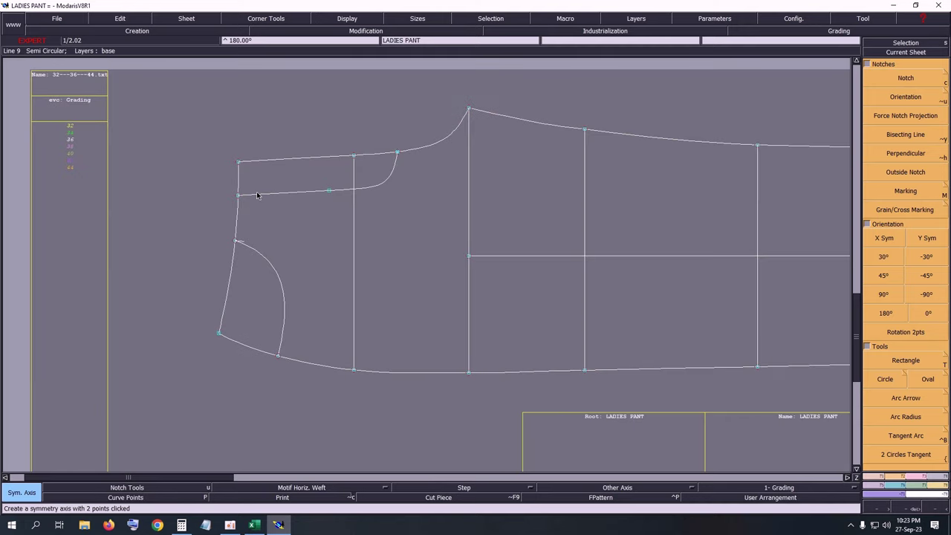
key("p")
left_click(258, 196)
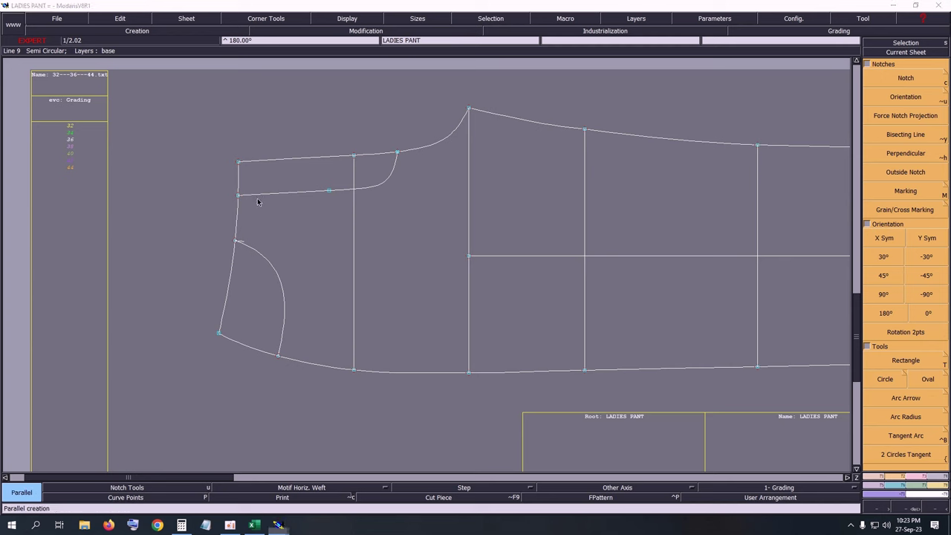
key("BackSpace")
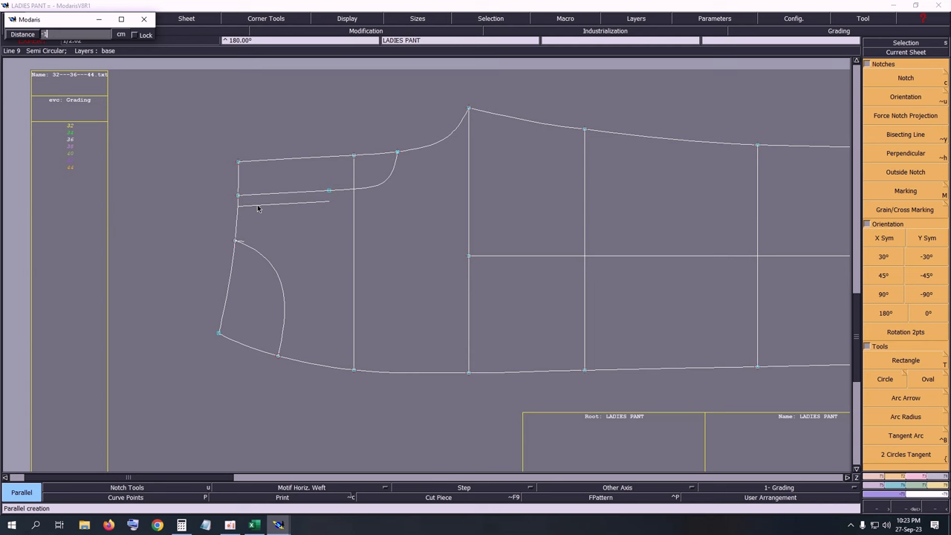
key("Return")
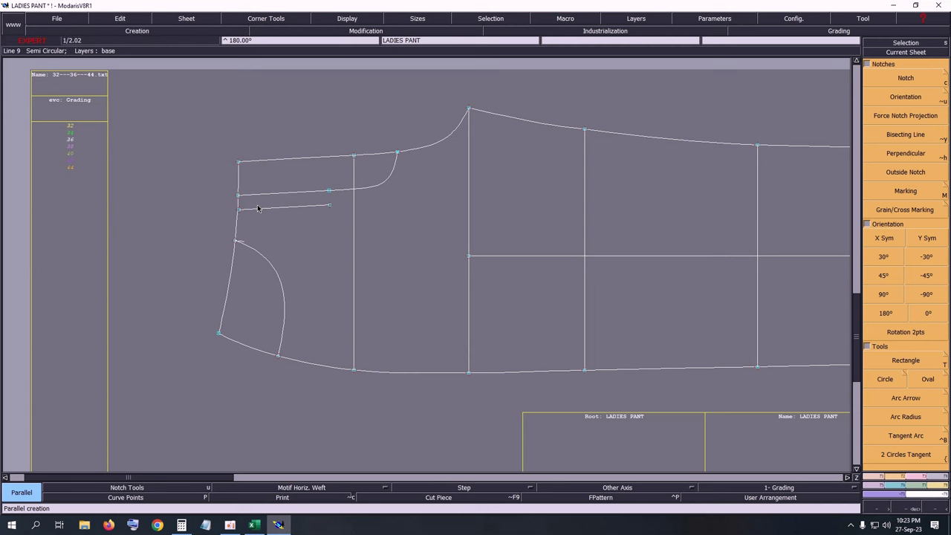
Step: Lengthen the new parallel line down past the crotch line, adjust its upper end onto the waistline and delete the leftover point
left_click(926, 481)
left_click(906, 167)
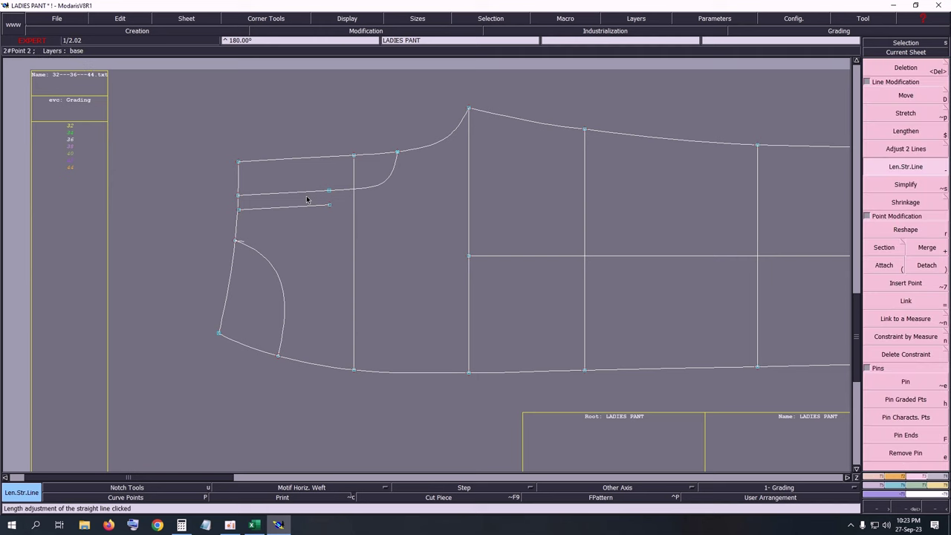
left_click(306, 206)
left_click(686, 222)
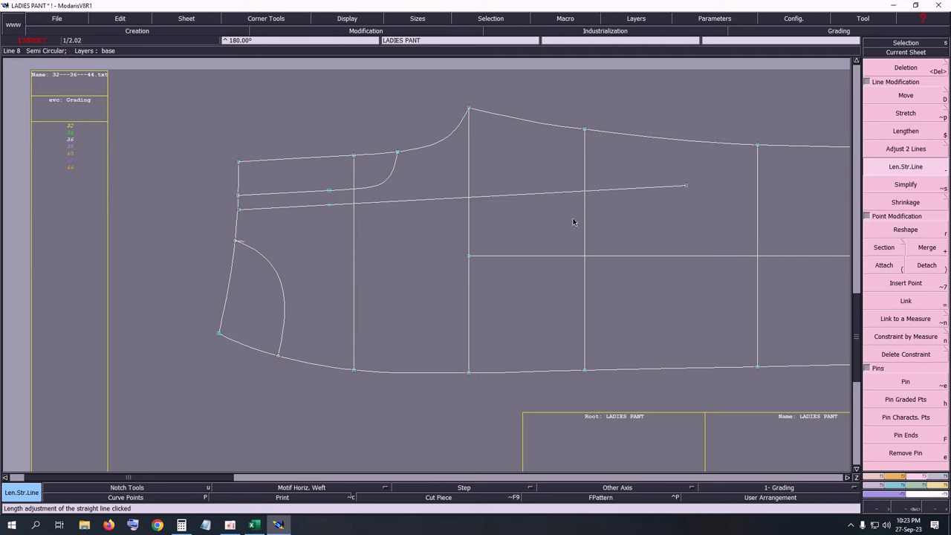
left_click(906, 148)
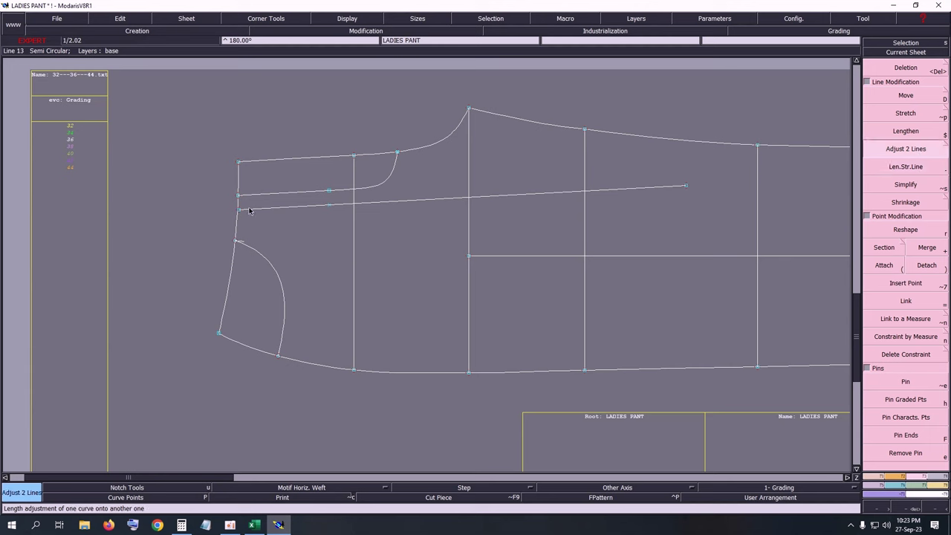
key("Delete")
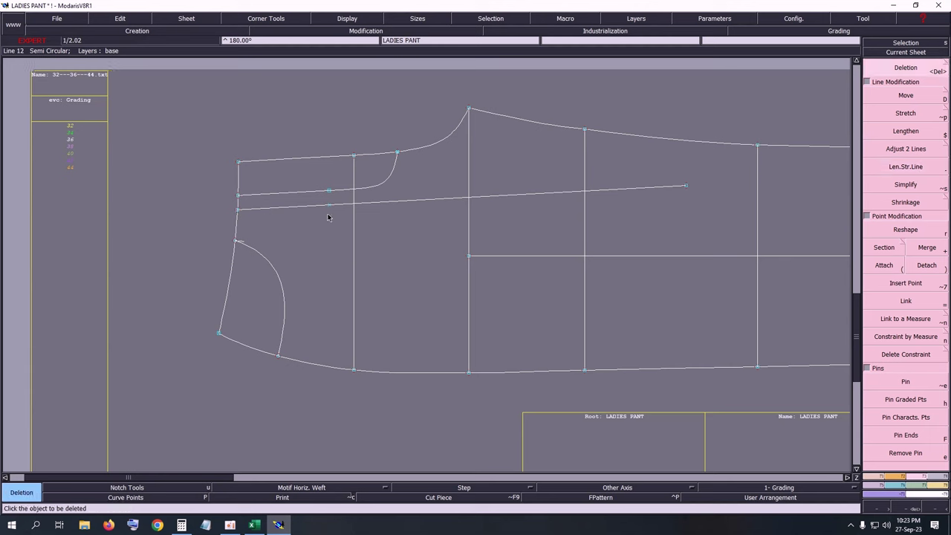
Step: Move the long line's free end slightly towards the leg's centre line
key("d")
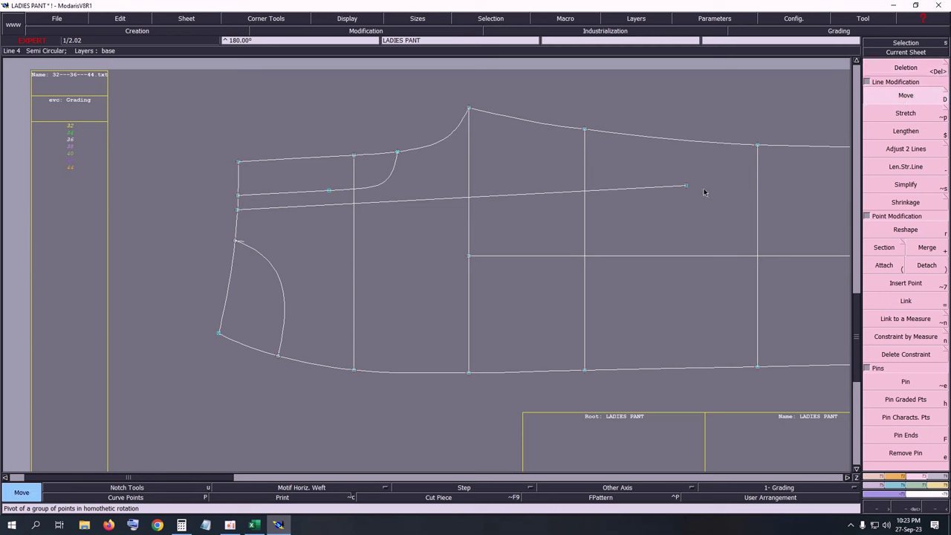
left_click(686, 187)
left_click(686, 206)
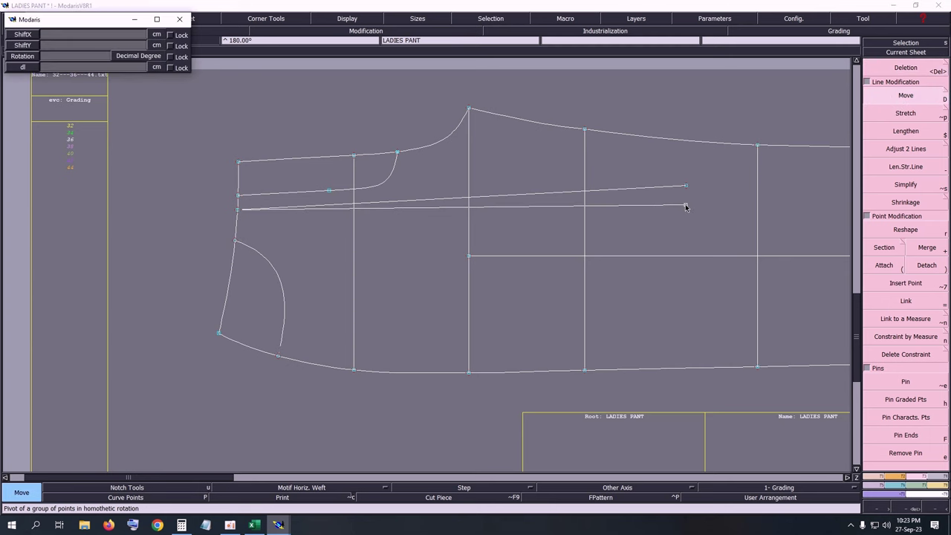
left_click(686, 207)
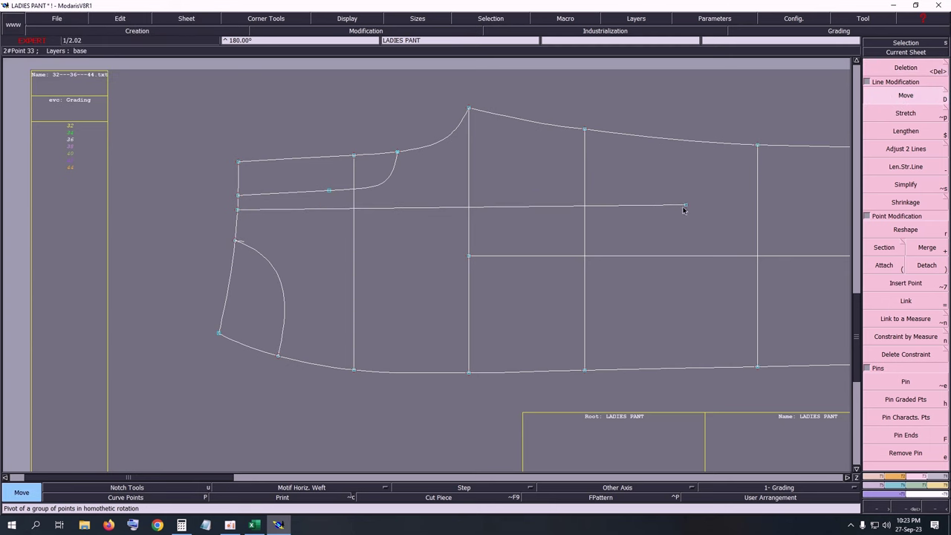
left_click(686, 207)
left_click(686, 201)
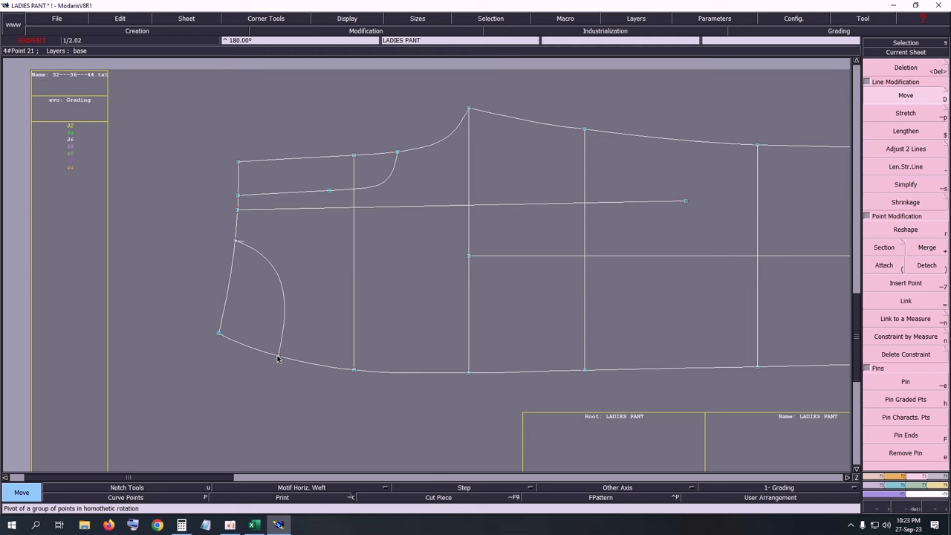
Step: Create a parallel to the front pocket opening curve, offset 2 cm towards the body
key("shift+s")
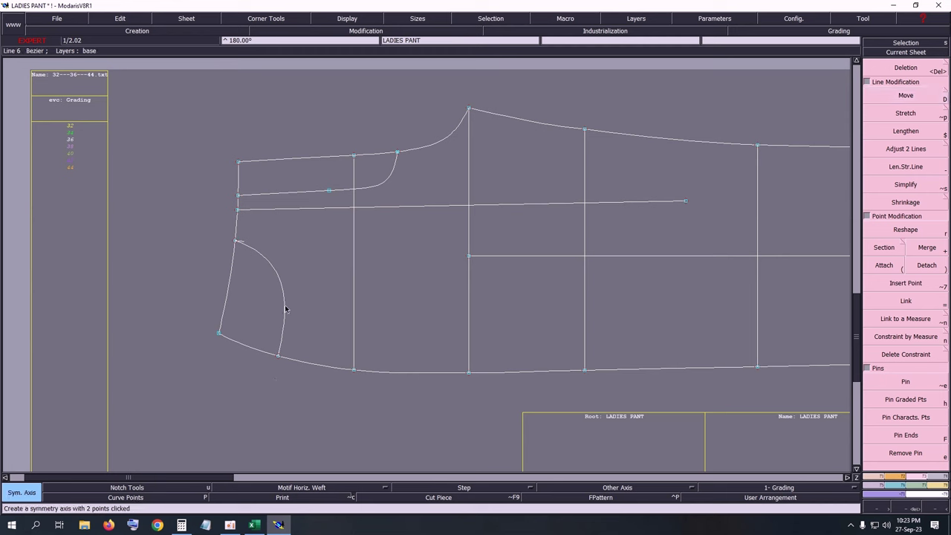
key("p")
left_click(285, 311)
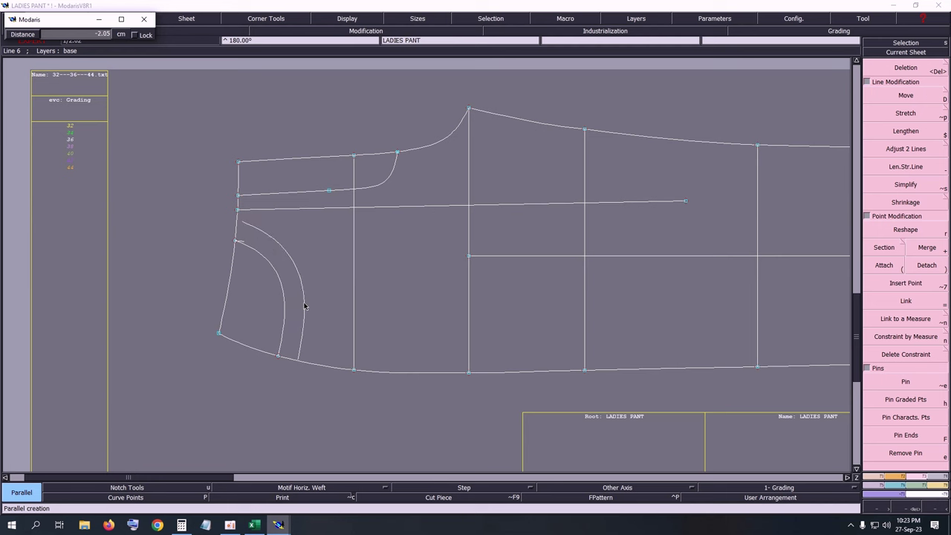
type("-1.50")
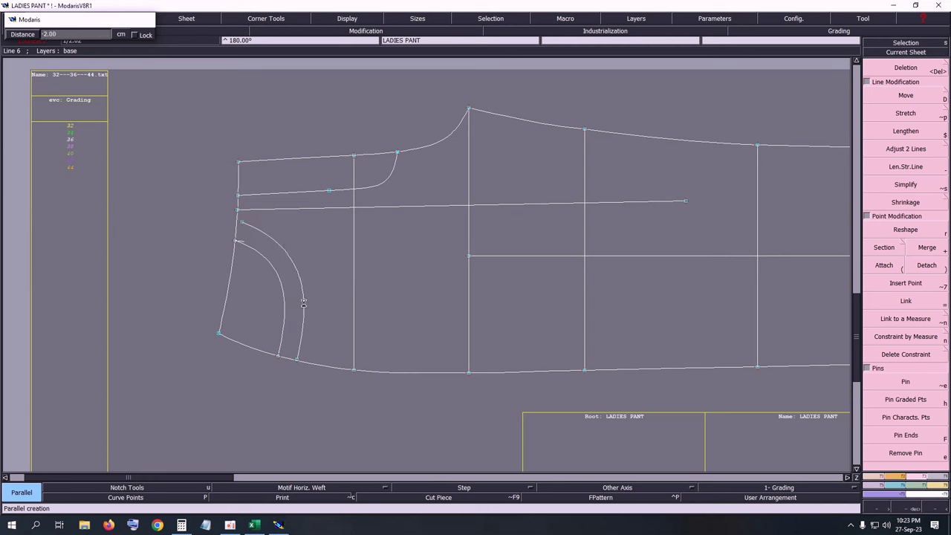
key("Return")
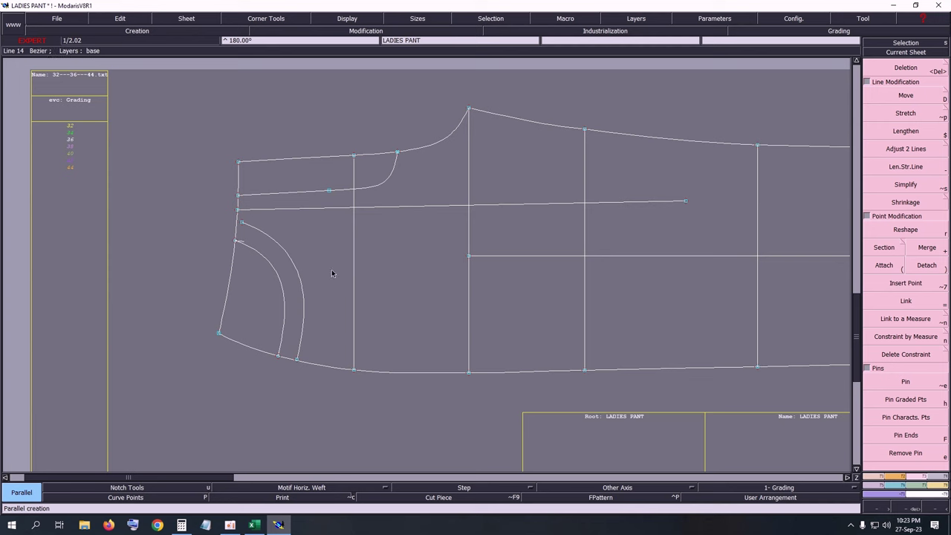
Step: Adjust the upper end of the pocket's parallel curve onto the waistline
key("z")
left_click_drag(227, 220, 474, 413)
left_click(910, 150)
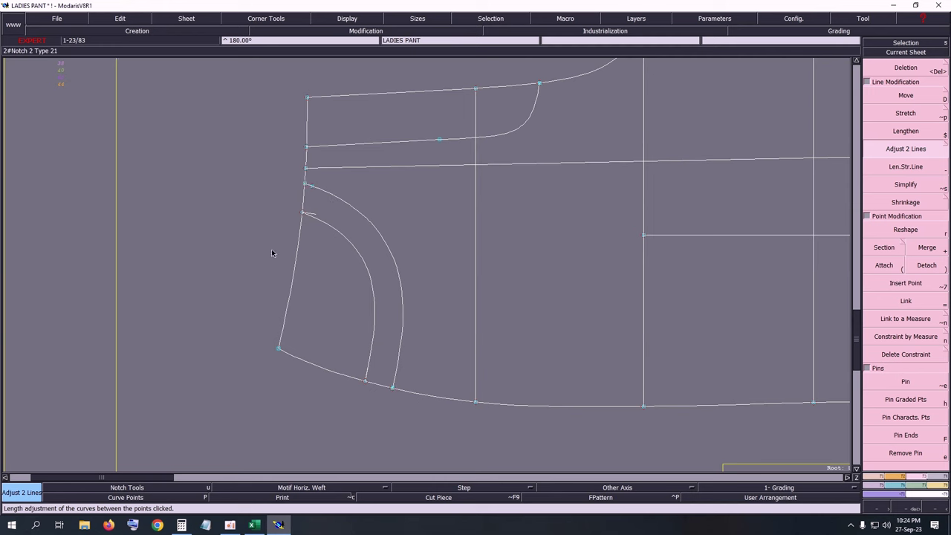
Step: Try a developed point on the waistline 0.5 cm from the long line's upper end
left_click(306, 170)
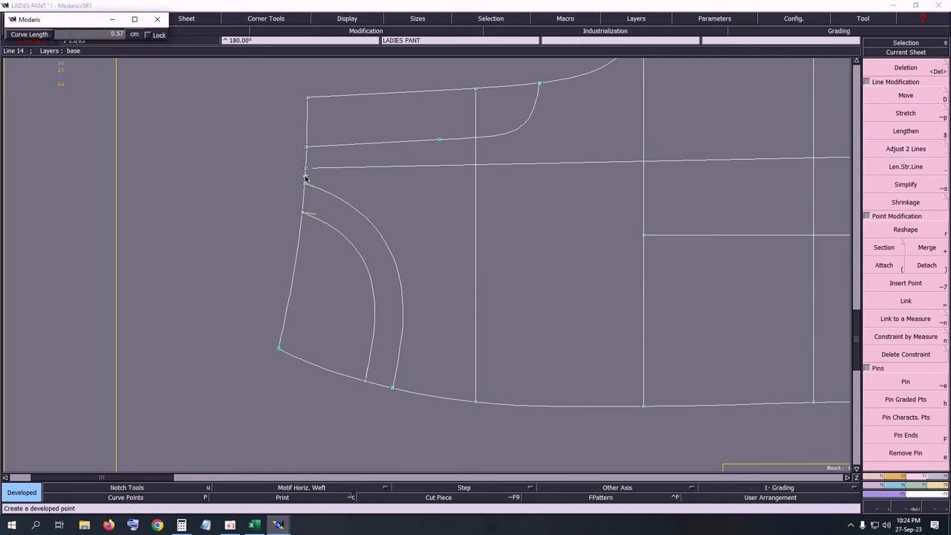
type("-16.50")
type(".5")
type(".50")
key("Return")
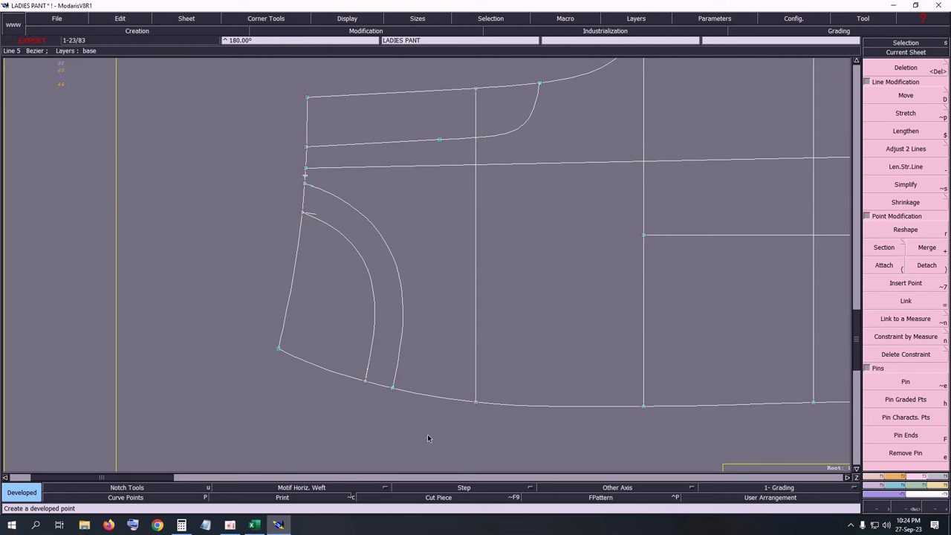
Step: Try a developed point at the parallel curve's side-seam end, and save the model past the anomaly warning without quitting
left_click(393, 389)
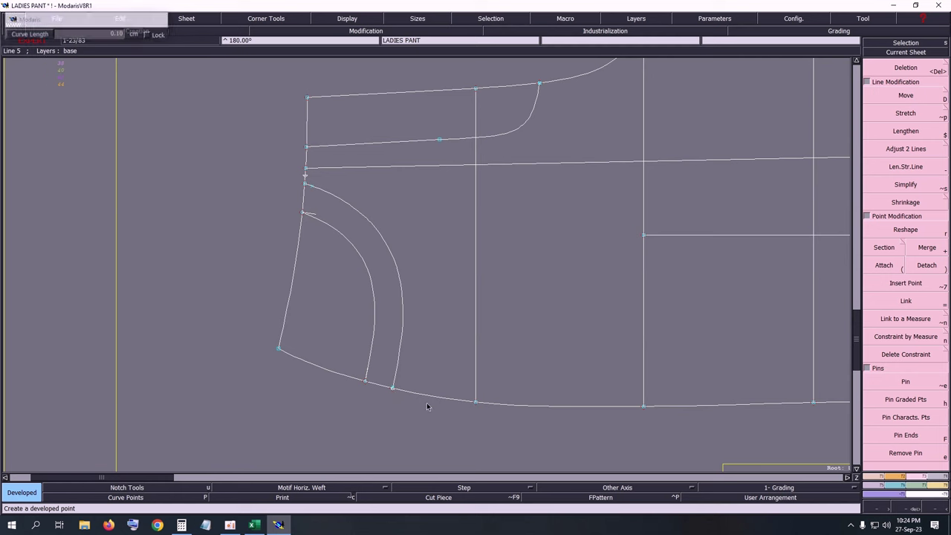
key("ctrl+q")
left_click(482, 289)
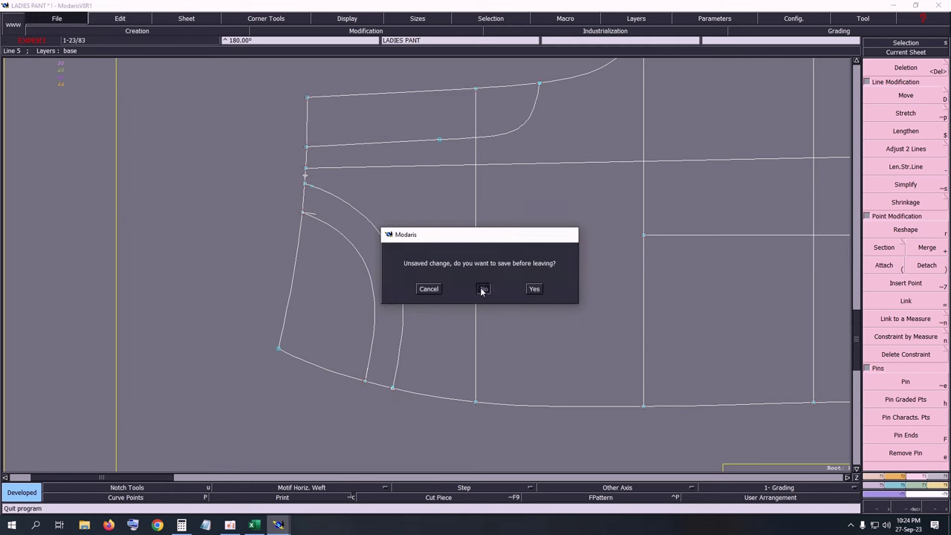
left_click(482, 289)
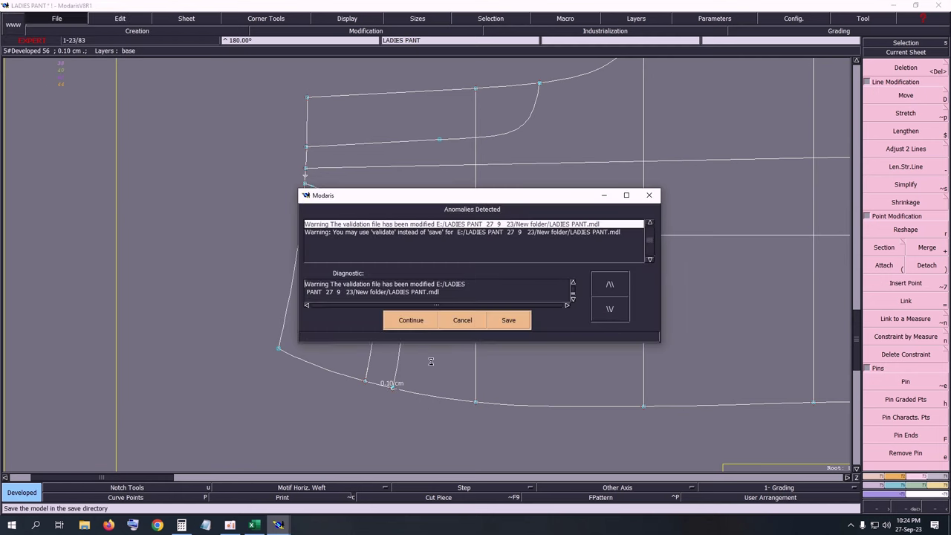
left_click(413, 329)
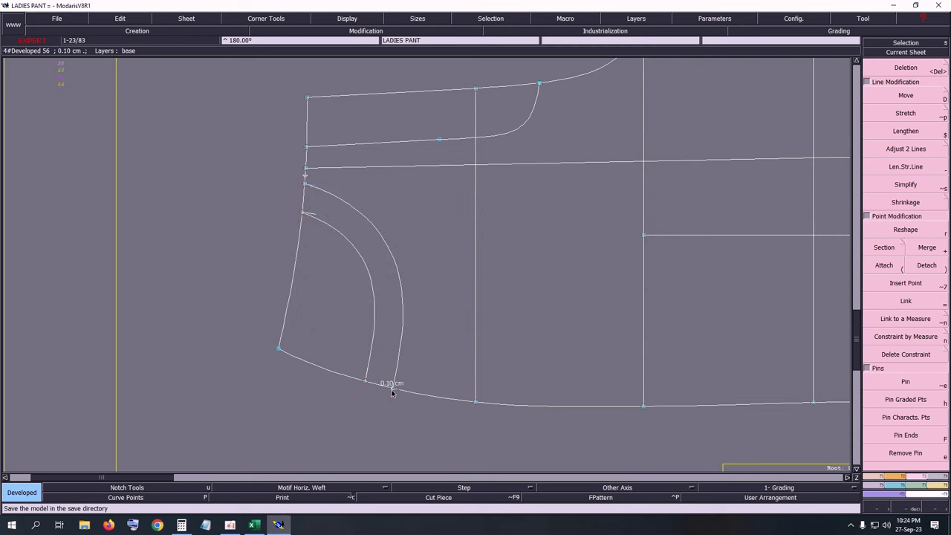
Step: Undo the developed points on the waistline and at the pocket curve's side-seam end
left_click(392, 390)
left_click(389, 409)
key("ctrl+z")
key("ctrl+z")
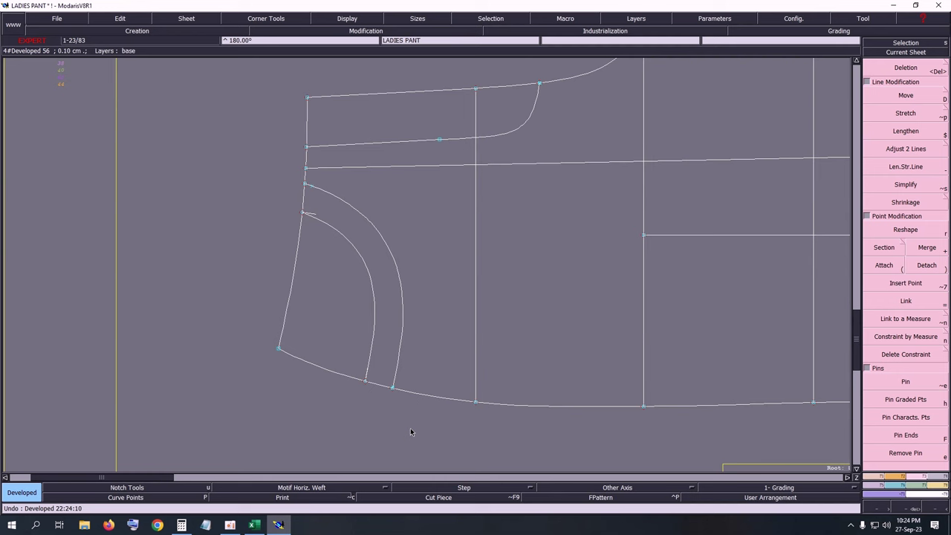
Step: Delete the leftover point on the pocket's parallel curve and add two developed points at 5 cm intervals down the side seam from the pocket opening
key("Delete")
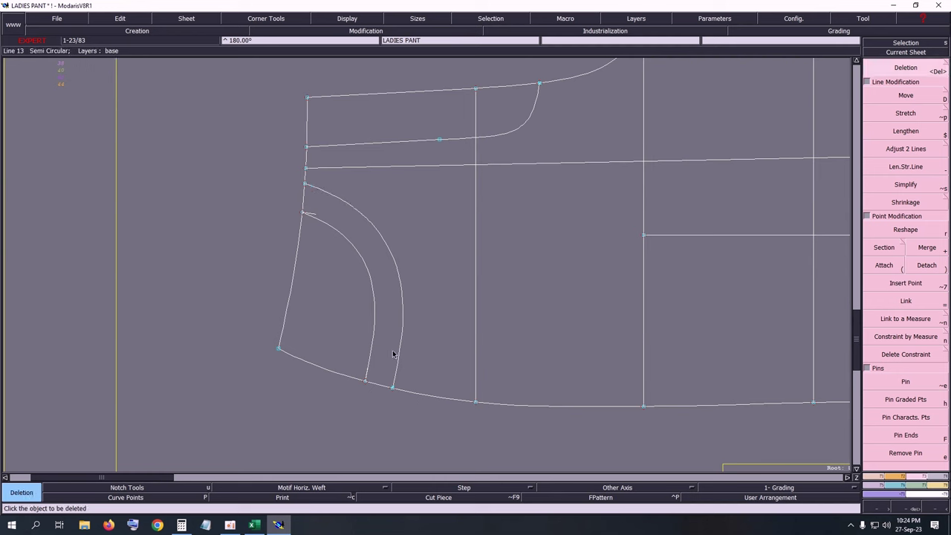
key("d")
left_click(365, 384)
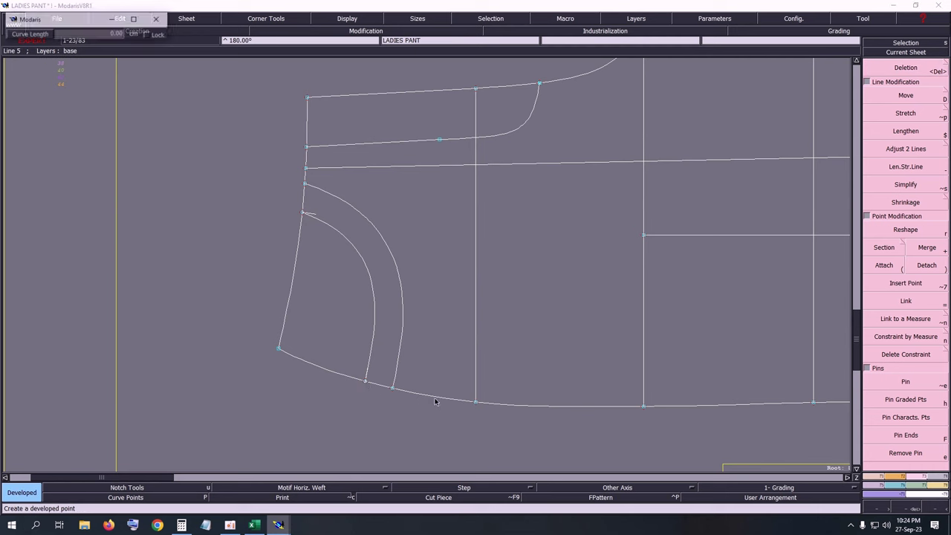
type("1")
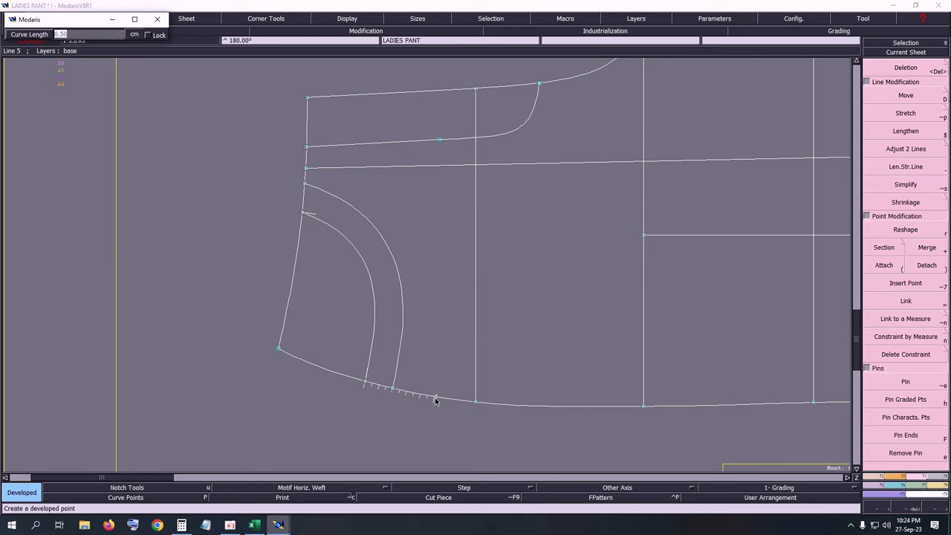
key("Return")
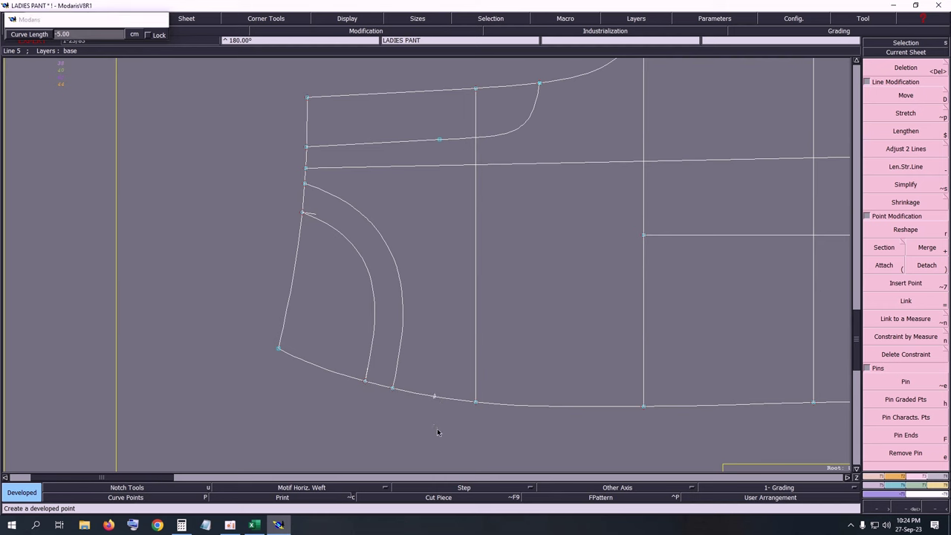
left_click(435, 399)
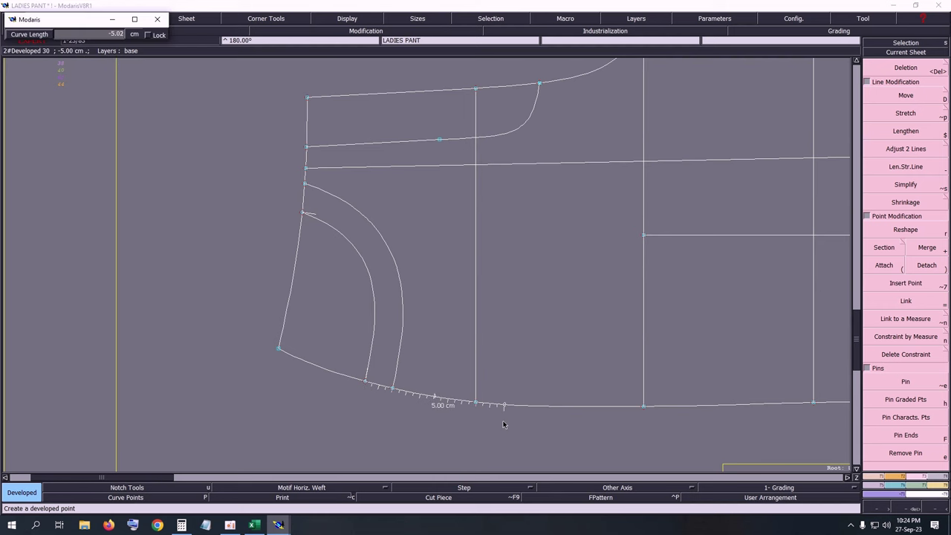
type("1")
key("Return")
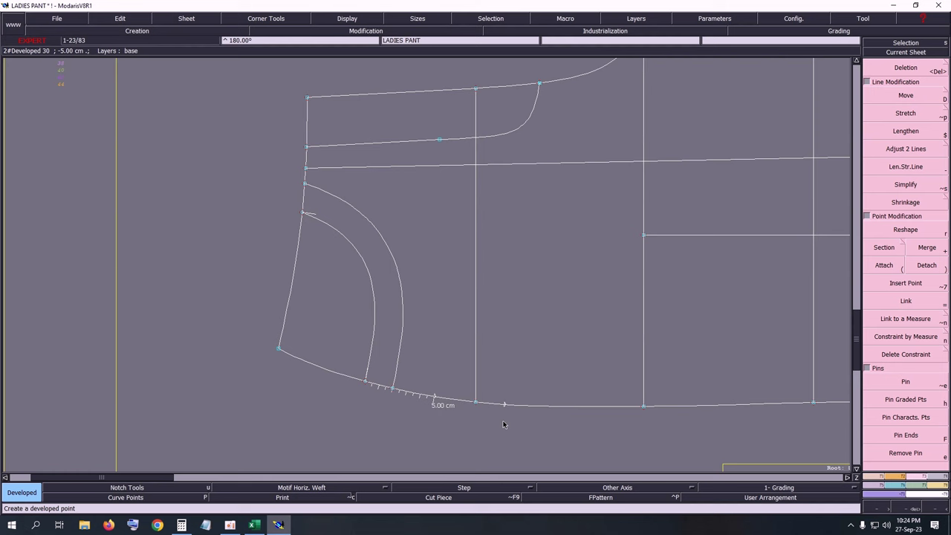
Step: Try a developed point 27 cm along the long line from the waistline, and undo it
left_click(306, 170)
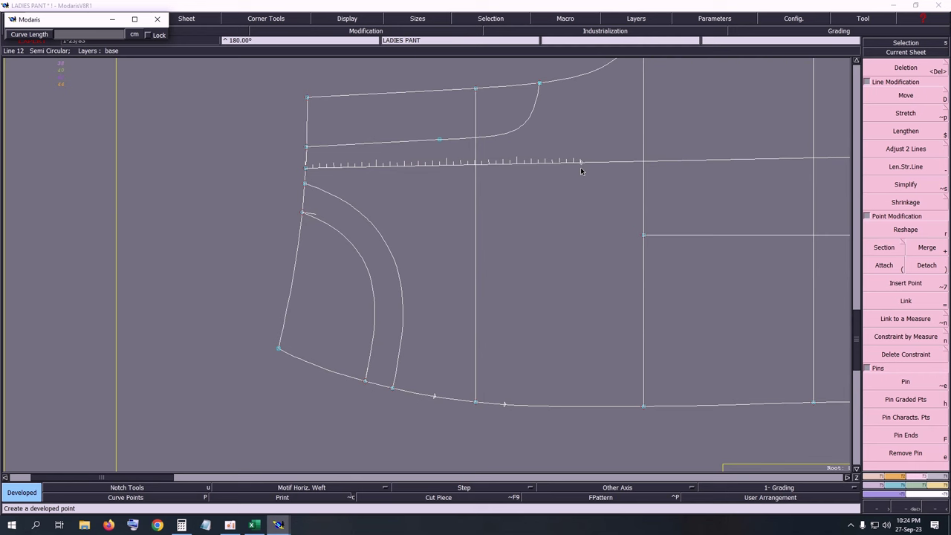
type("27")
key("Return")
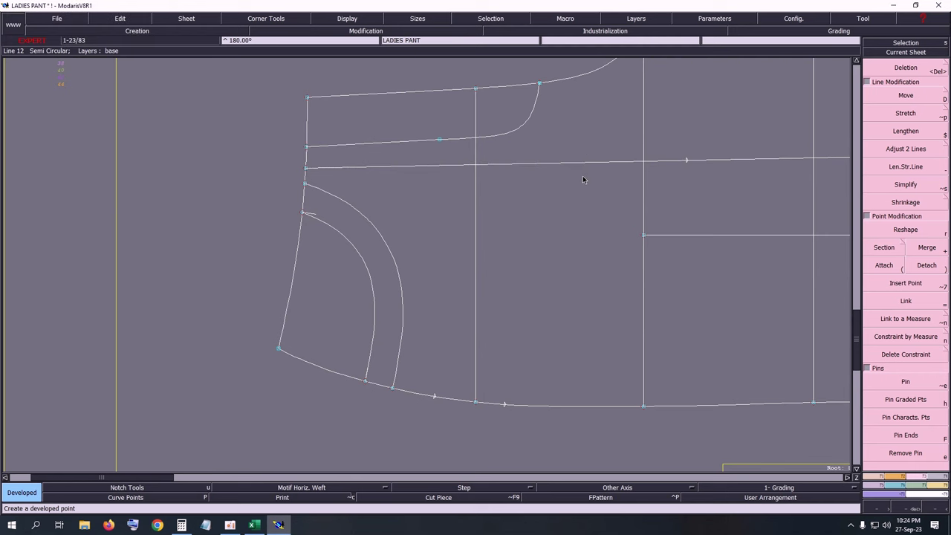
key("ctrl+z")
Step: Add a developed point 22 cm along the long line from its waistline end
left_click(305, 170)
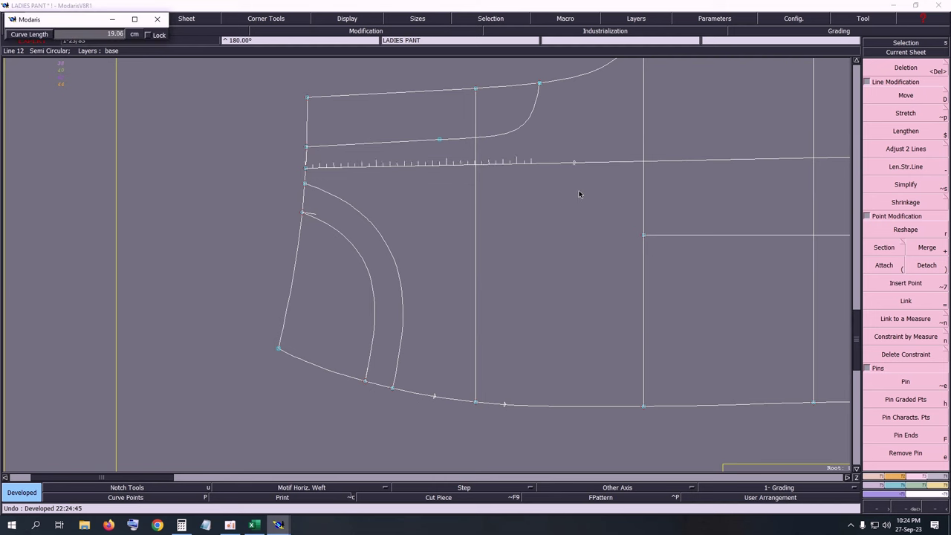
key("Down")
type("2")
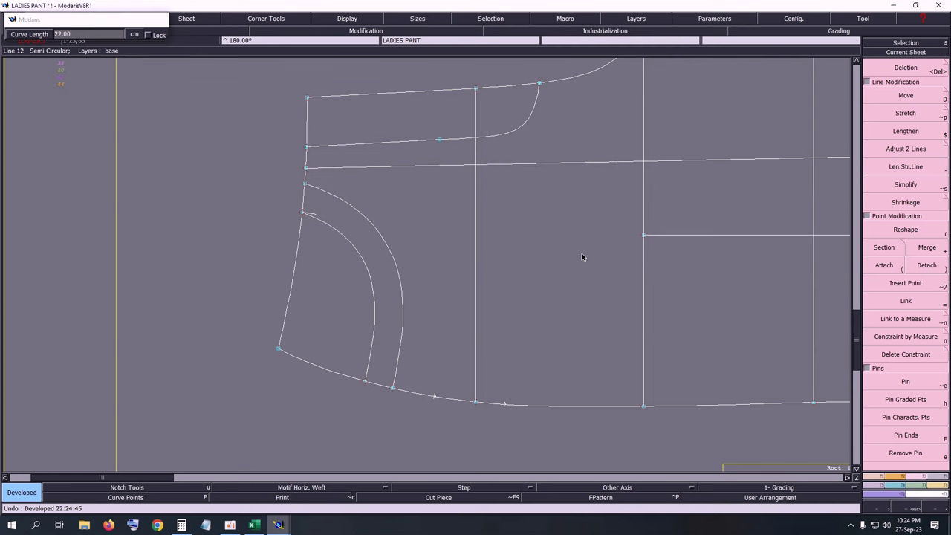
Step: Insert the developed point 22 cm along the long line and delete the portion of the line beyond it
key("Return")
key("alt+7")
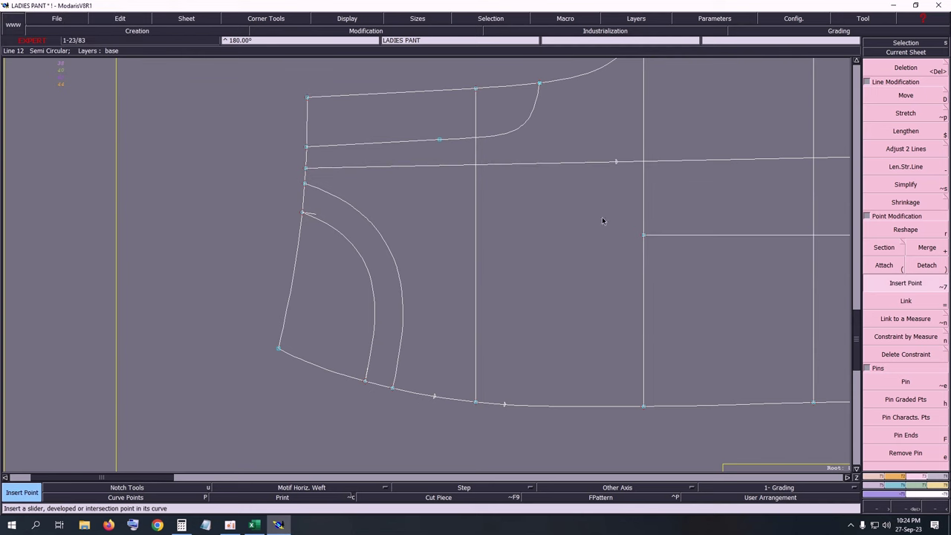
left_click(617, 161)
key("Home")
key("Delete")
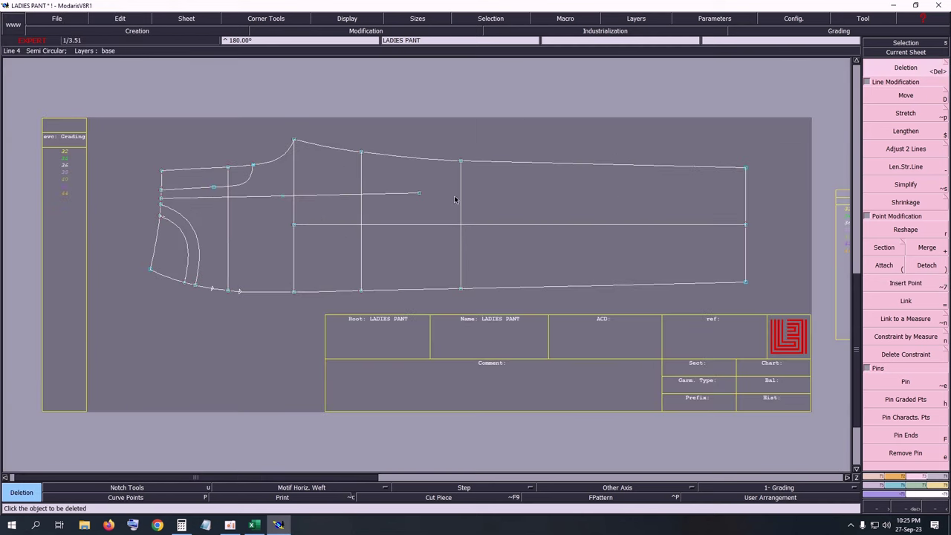
left_click(416, 194)
key("Return")
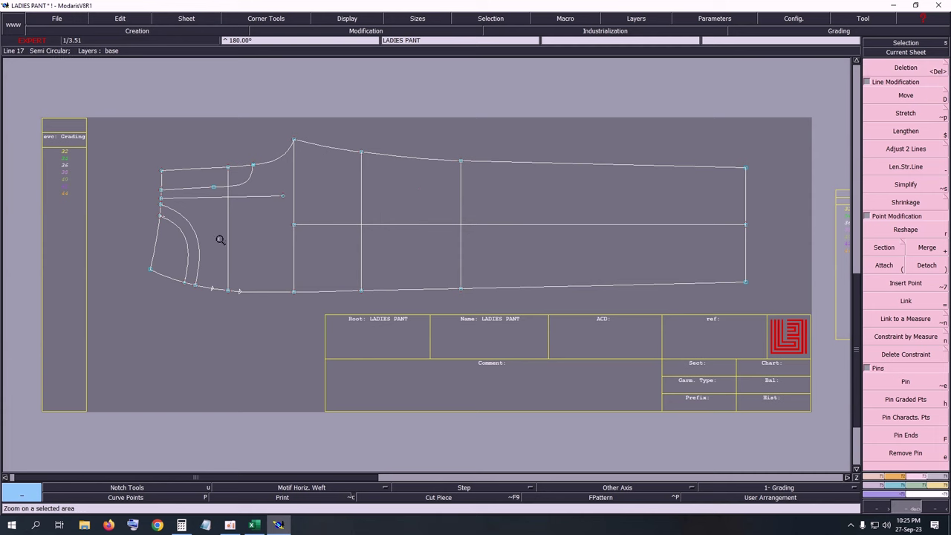
Step: Add a developed point at 0.50 cm on the waistline between the long line and outer pocket curve, and insert it and the side-seam points
left_click_drag(109, 138, 369, 320)
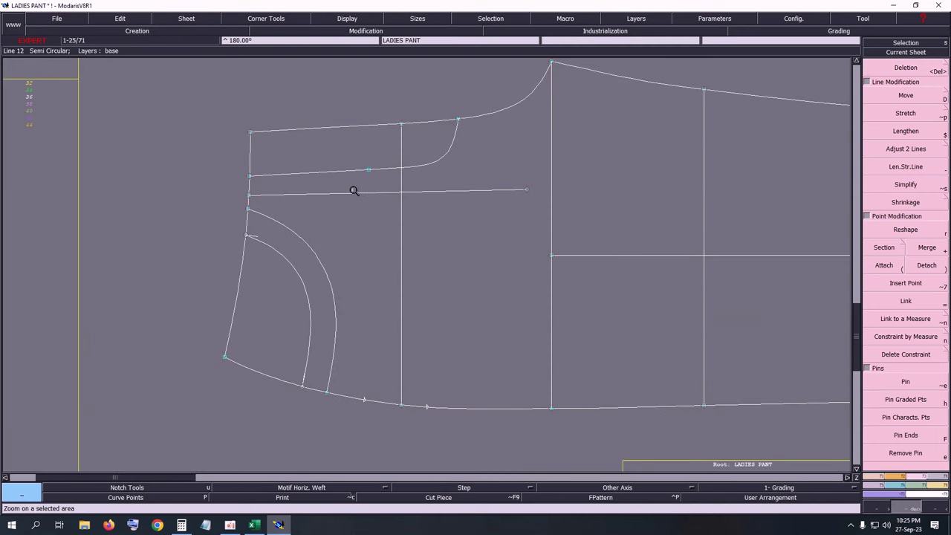
key("s")
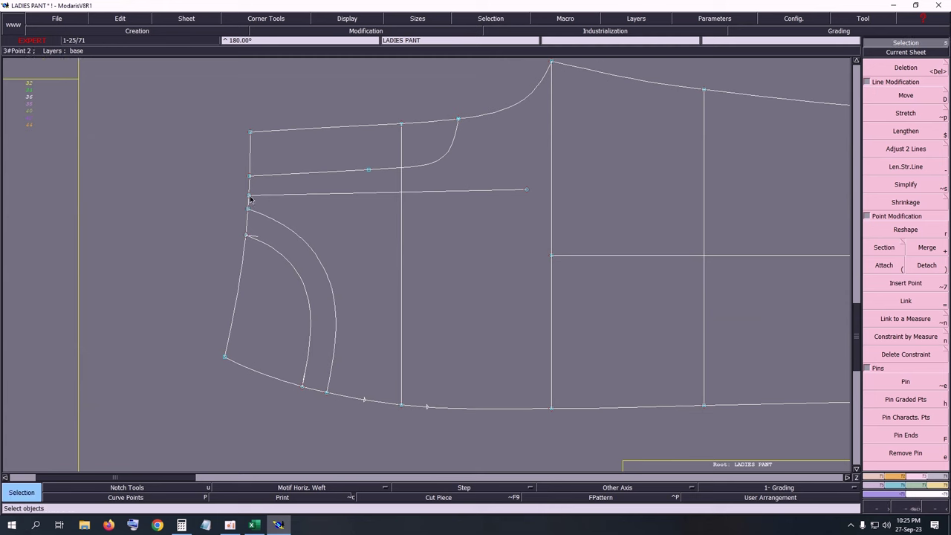
key("d")
left_click(251, 206)
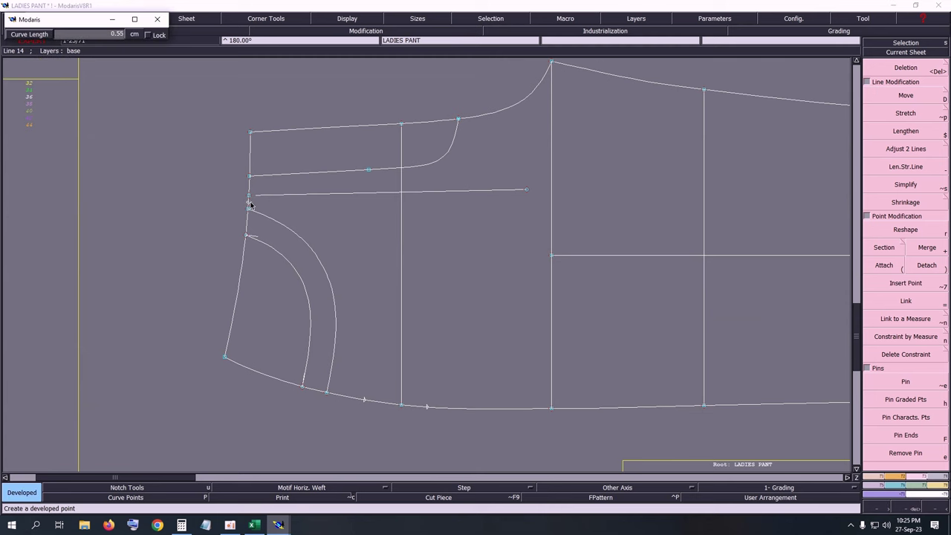
key("BackSpace")
type("0.50")
key("Return")
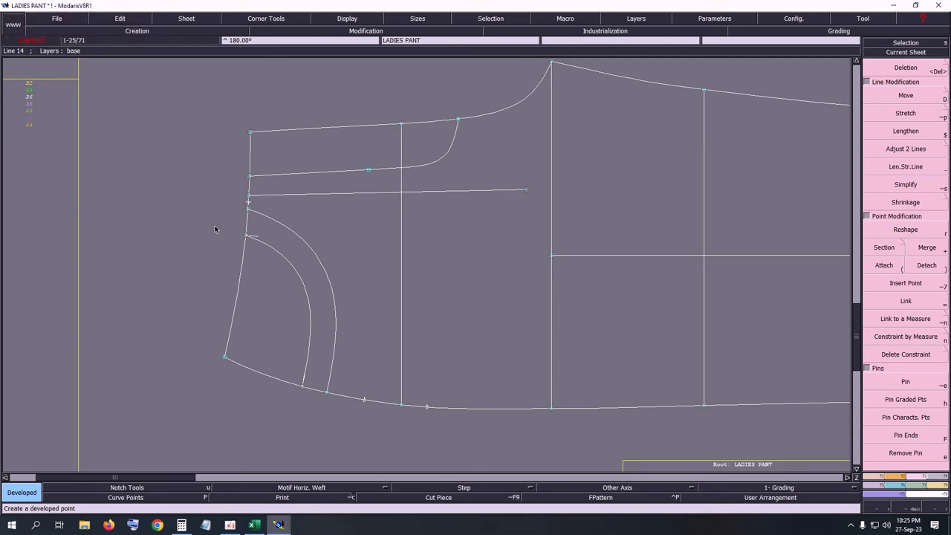
key("alt+7")
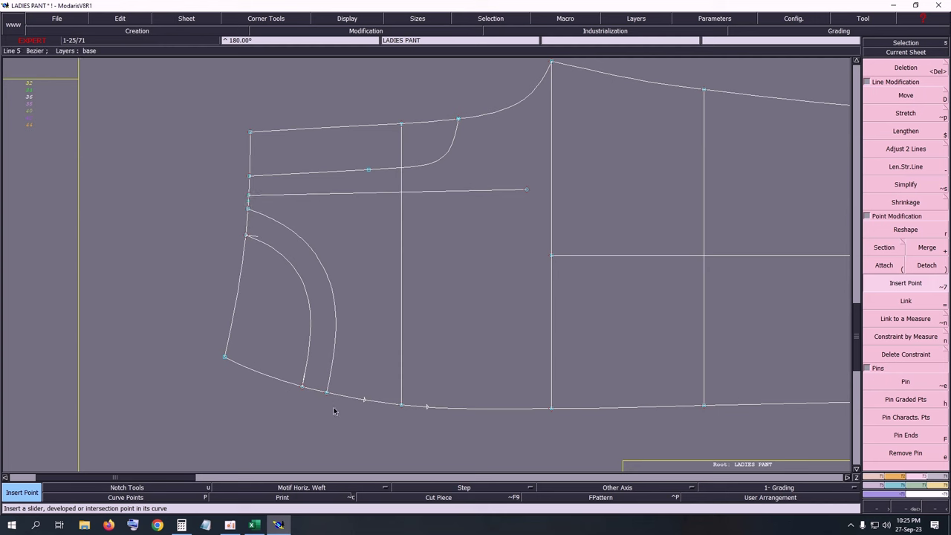
left_click(426, 411)
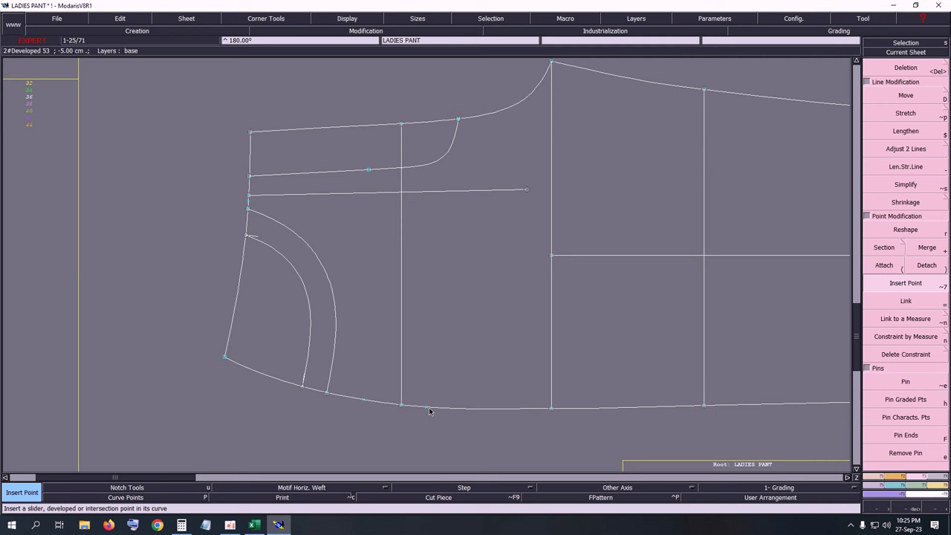
Step: Draw a Bezier line from the new waistline point to the upper inserted side-seam point and display the curve handles
key("b")
left_click(249, 203)
left_click(364, 402)
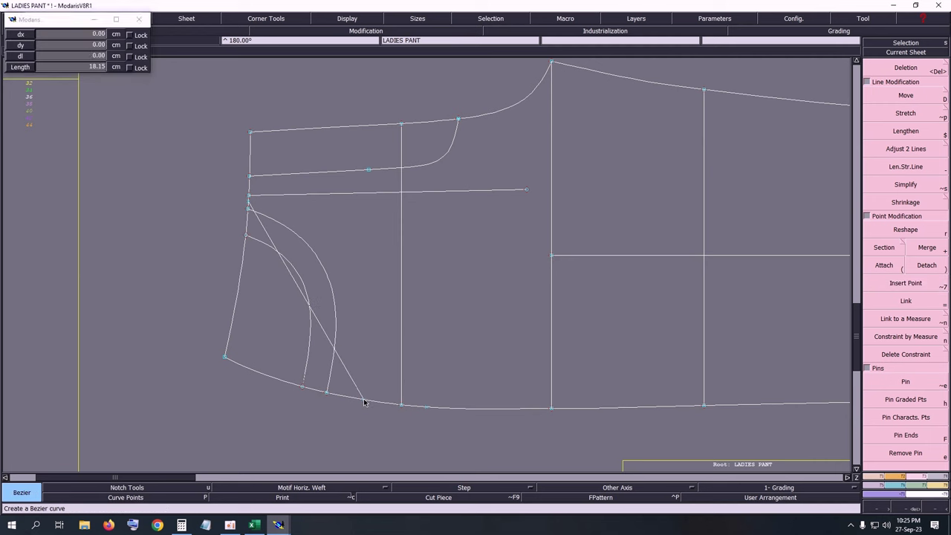
left_click(364, 401)
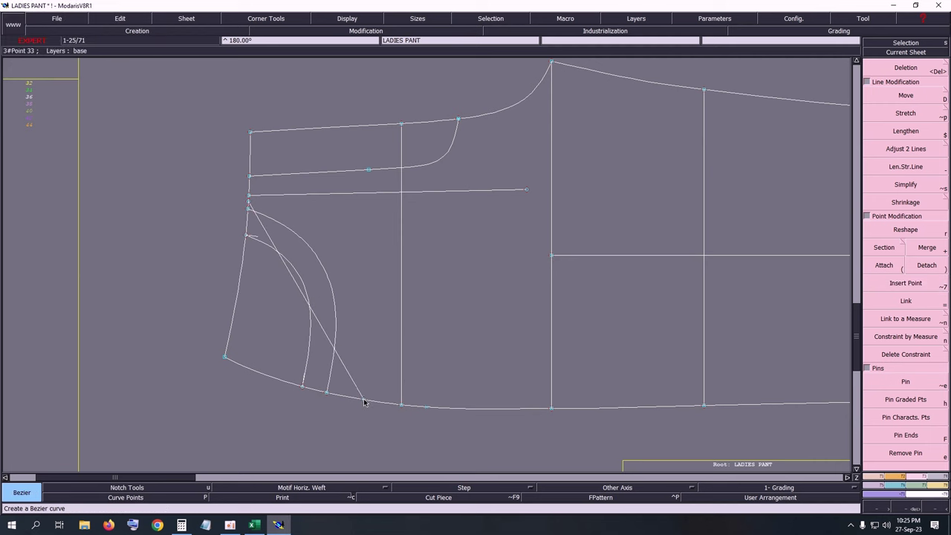
left_click(347, 18)
left_click(340, 216)
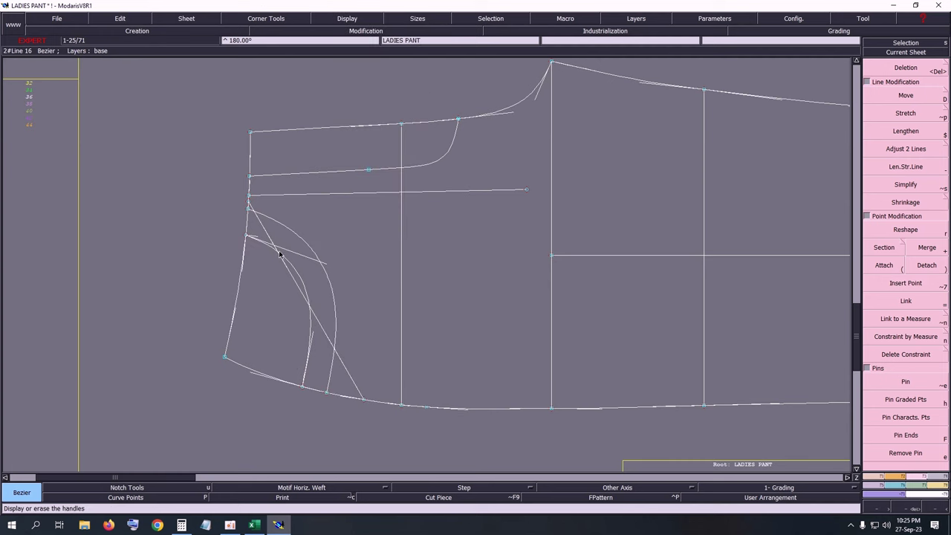
Step: Reshape the new Bezier line with its handles into a rounded curve running outside the two existing pocket curves
key("s")
key("r")
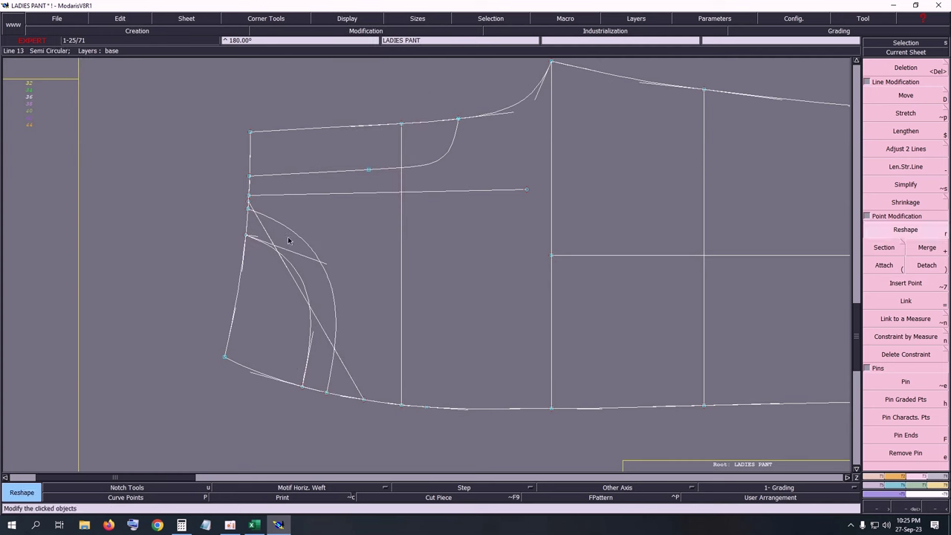
left_click_drag(272, 239, 362, 231)
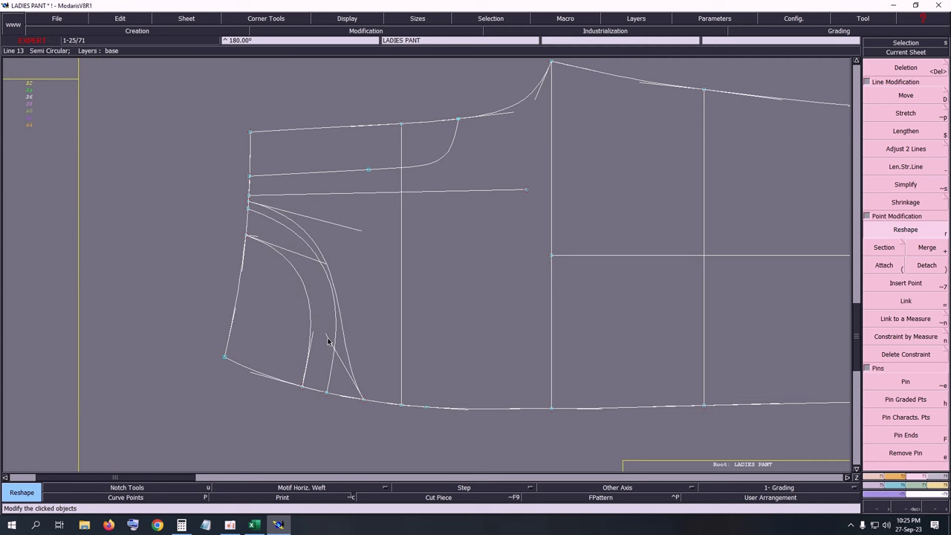
left_click_drag(328, 341, 376, 265)
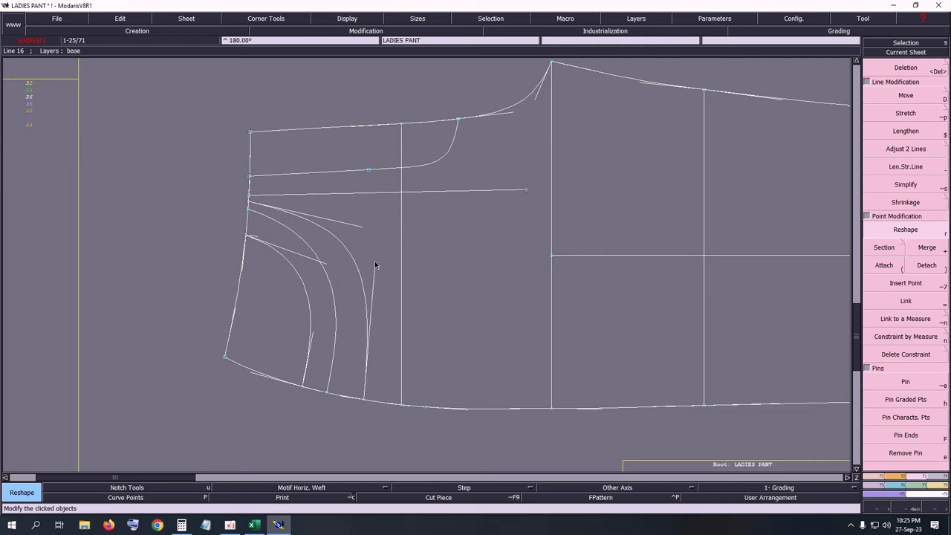
left_click_drag(363, 227, 363, 222)
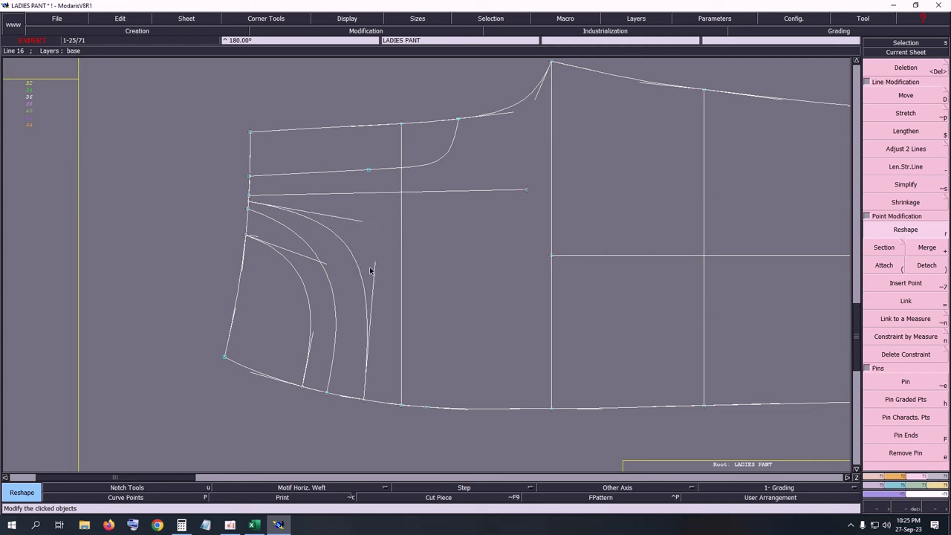
left_click_drag(376, 266, 375, 285)
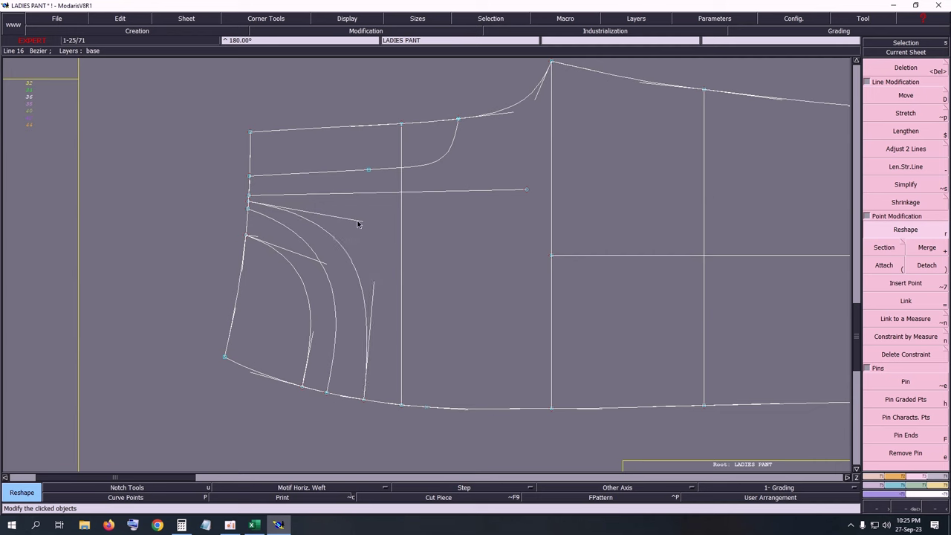
left_click_drag(358, 222, 363, 221)
left_click_drag(376, 285, 380, 284)
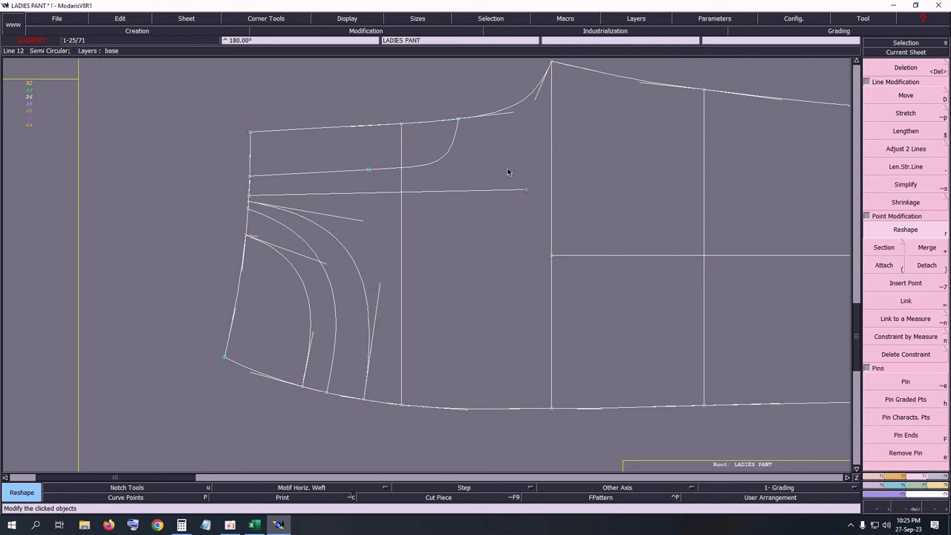
Step: Draw a Bezier line from the free end of the 22 cm line to the lower side-seam point
key("b")
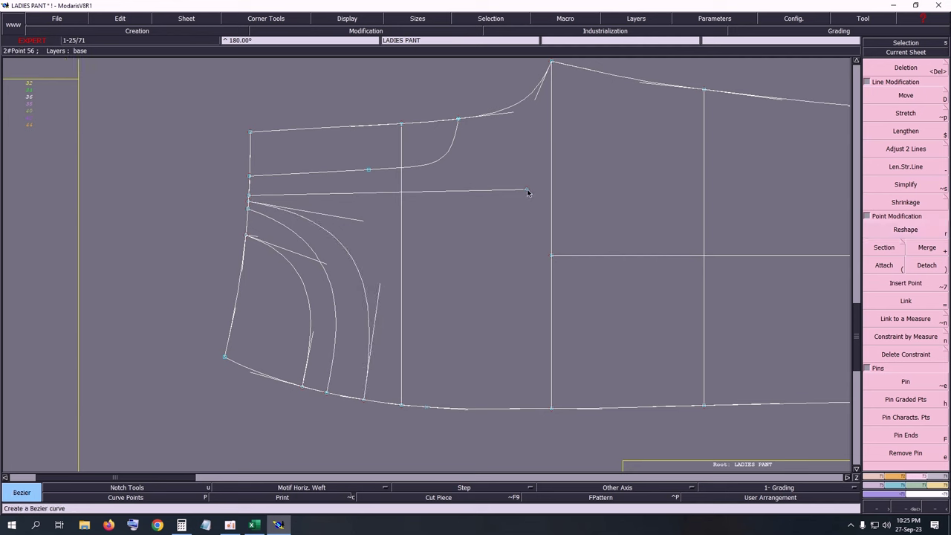
left_click(527, 191)
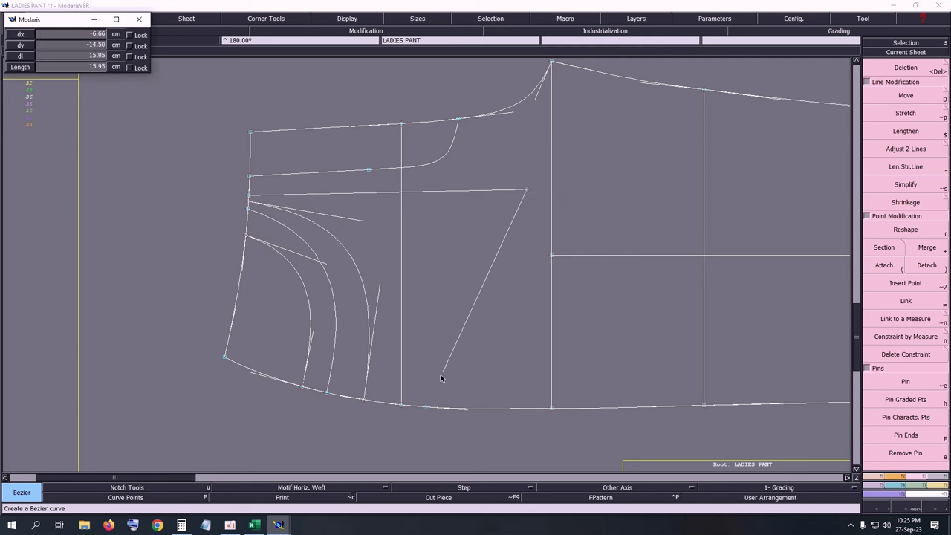
left_click(427, 407)
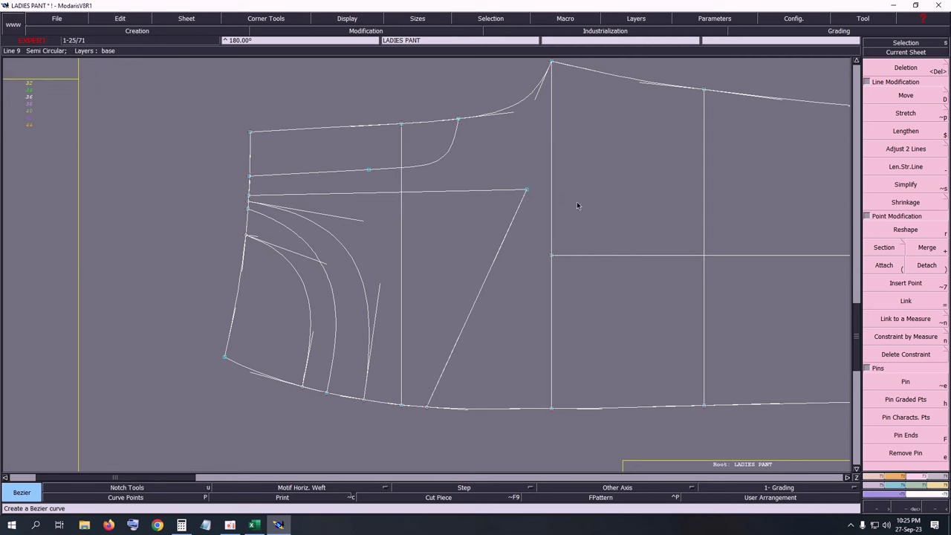
Step: Measure the side seam from its waistline corner to the lower end of the slanted pocket bag line
key("l")
left_click(223, 360)
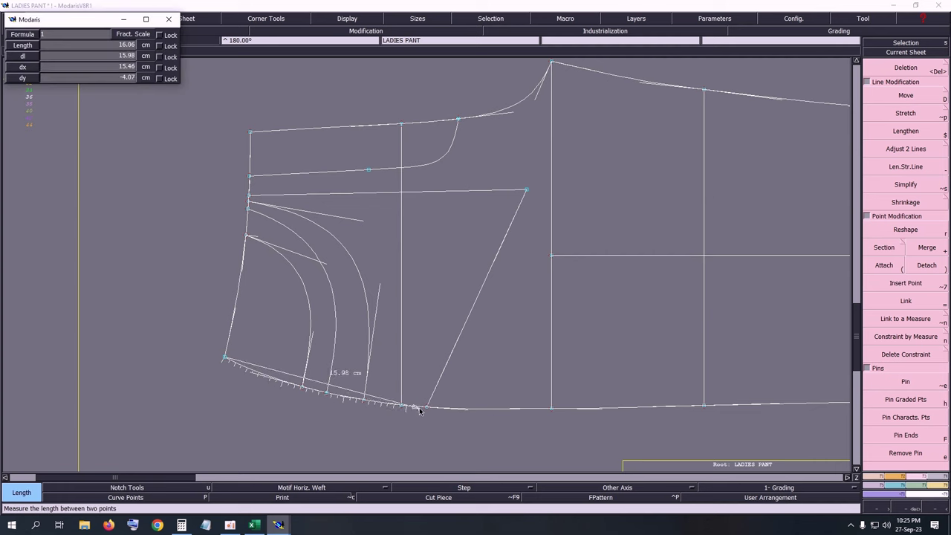
left_click(425, 408)
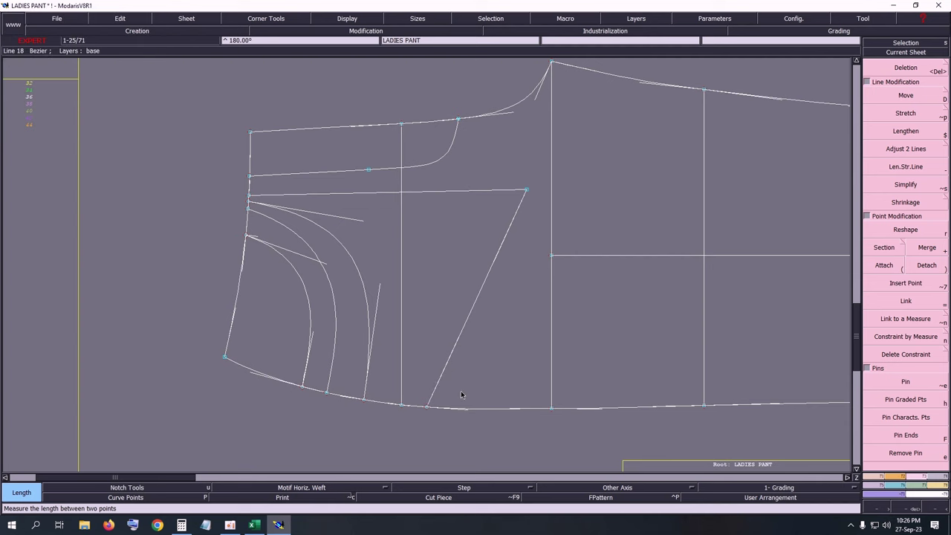
Step: Delete the slanted pocket bag line and its end point on the side seam
key("Delete")
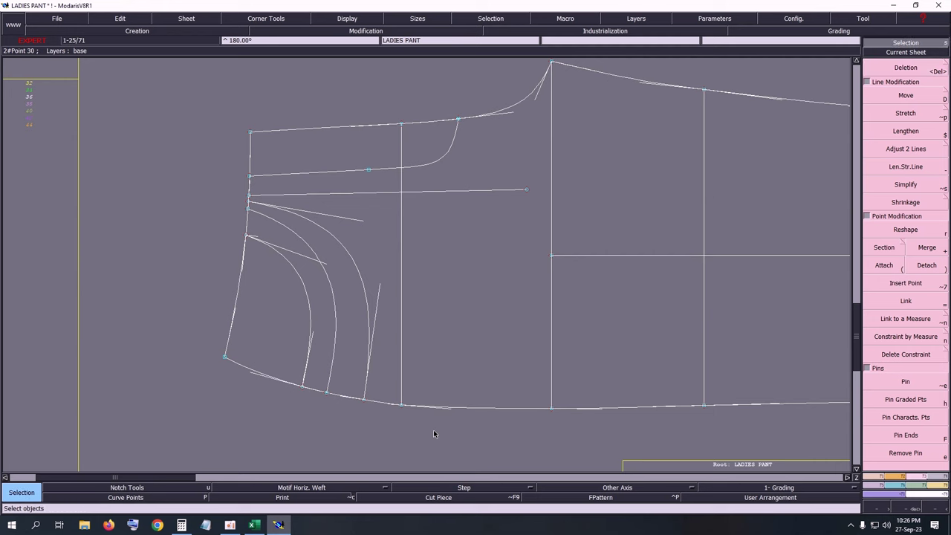
key("r")
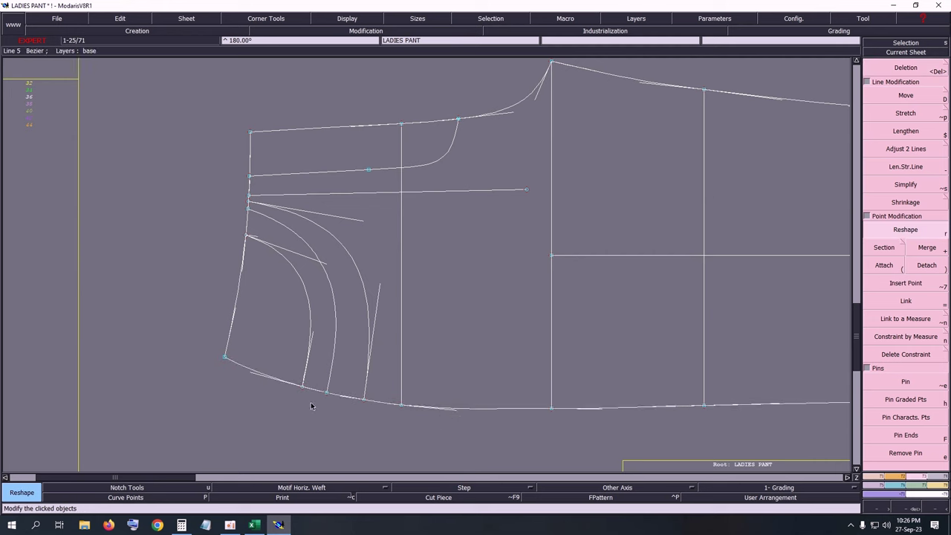
Step: Try a developed point 19.00 cm down the side seam from its waistline corner
key("d")
left_click(224, 358)
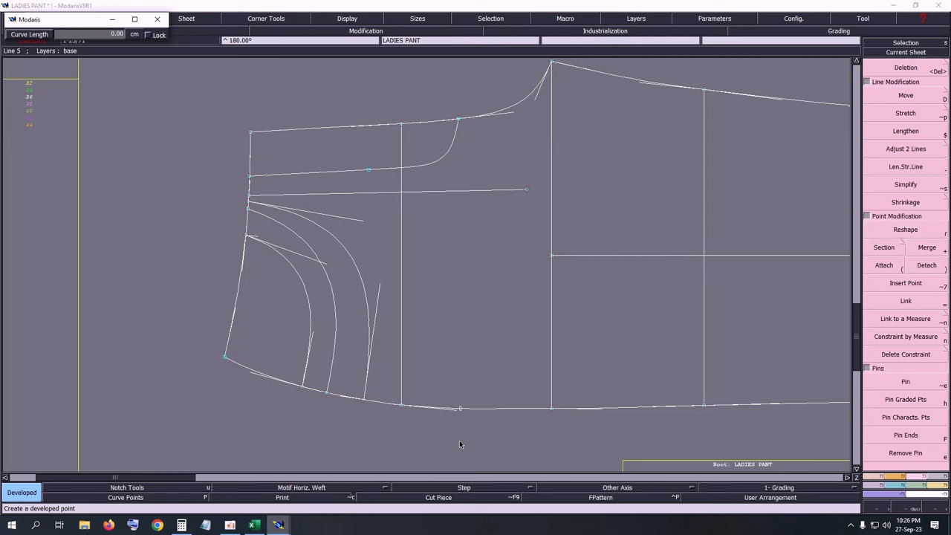
key("Down")
type("19.00")
key("Return")
left_click(231, 425)
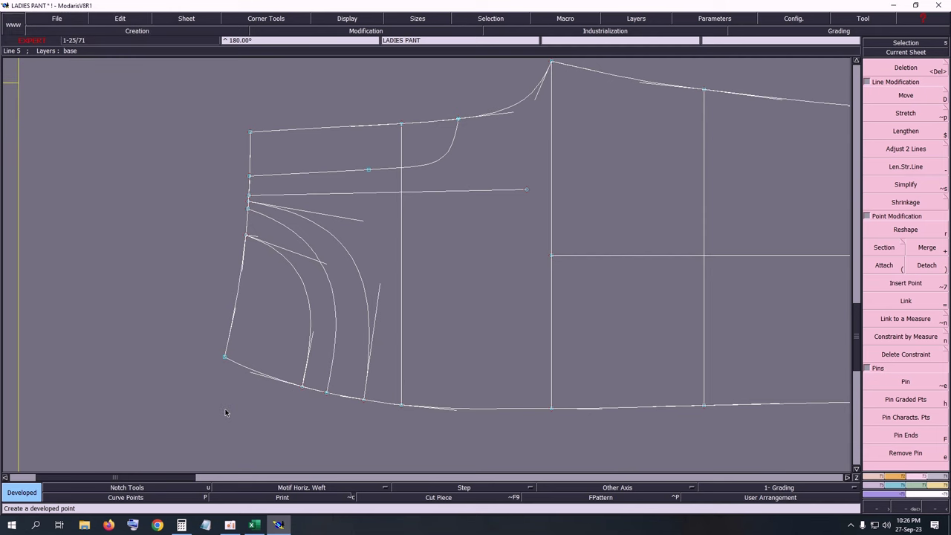
Step: Add a developed point 19 cm along the side seam from the waistline corner and insert it into the seam
left_click(225, 358)
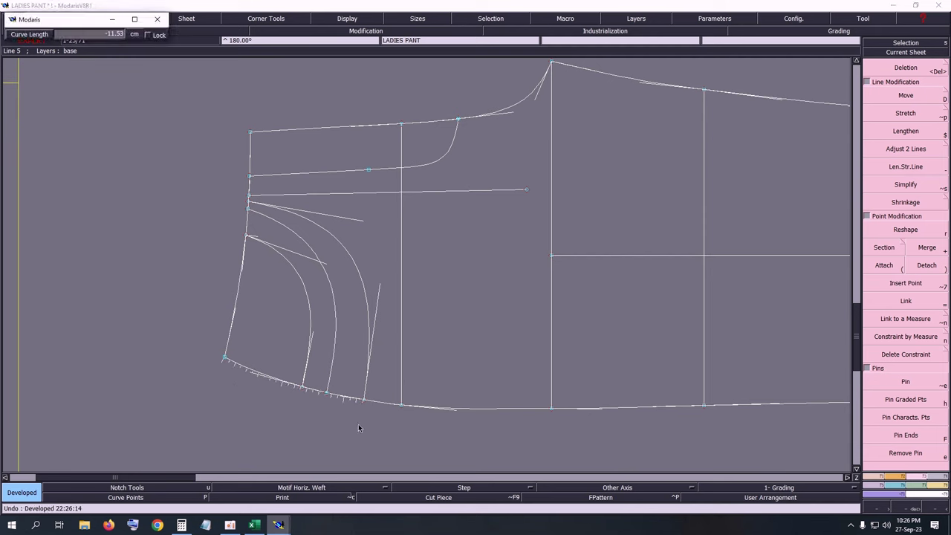
type("19")
key("Return")
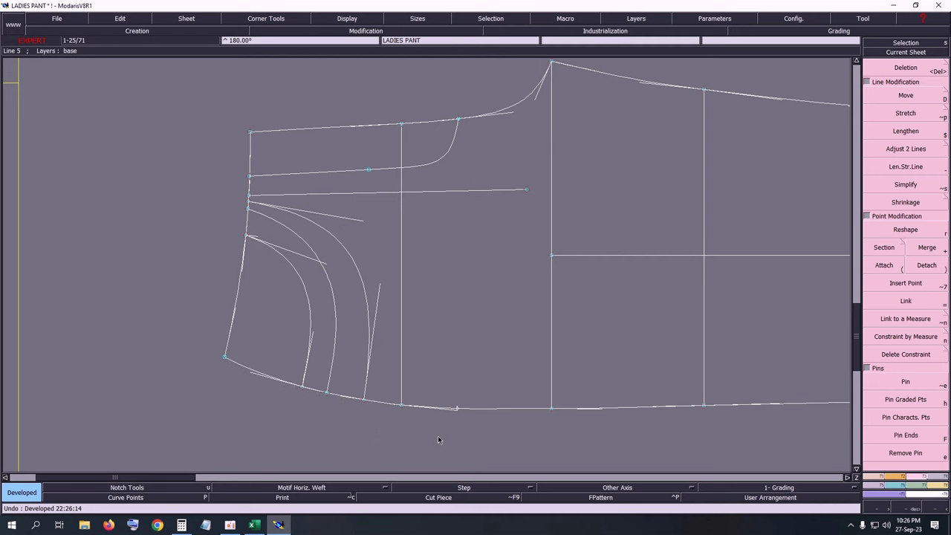
key("ctrl+7")
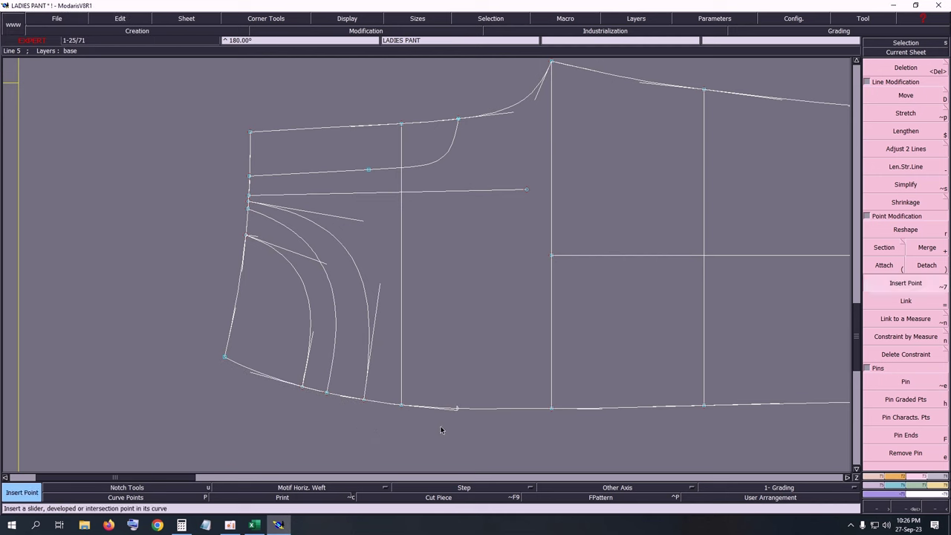
Step: Draw a Bezier line from the free end of the 22 cm line to the 19 cm side-seam point
key("b")
left_click(527, 190)
left_click(459, 409)
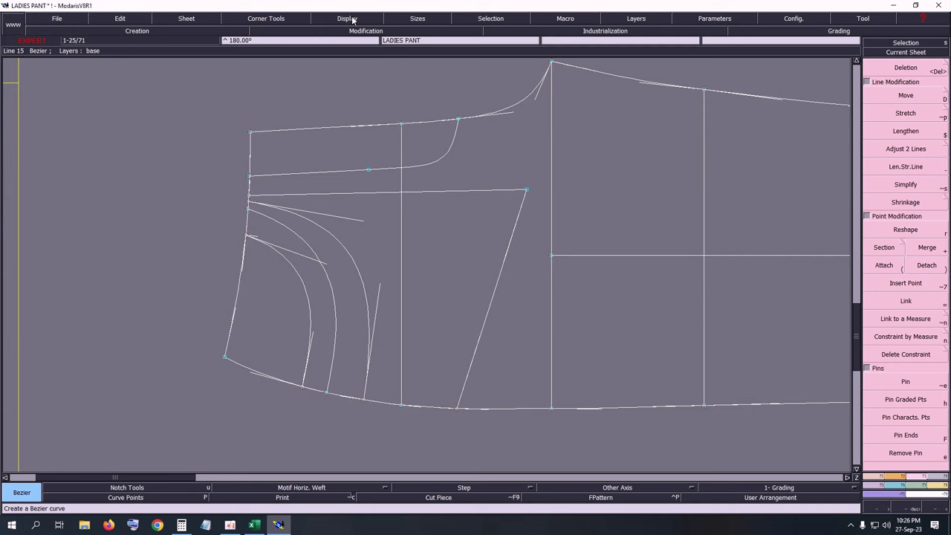
left_click(353, 20)
left_click(350, 387)
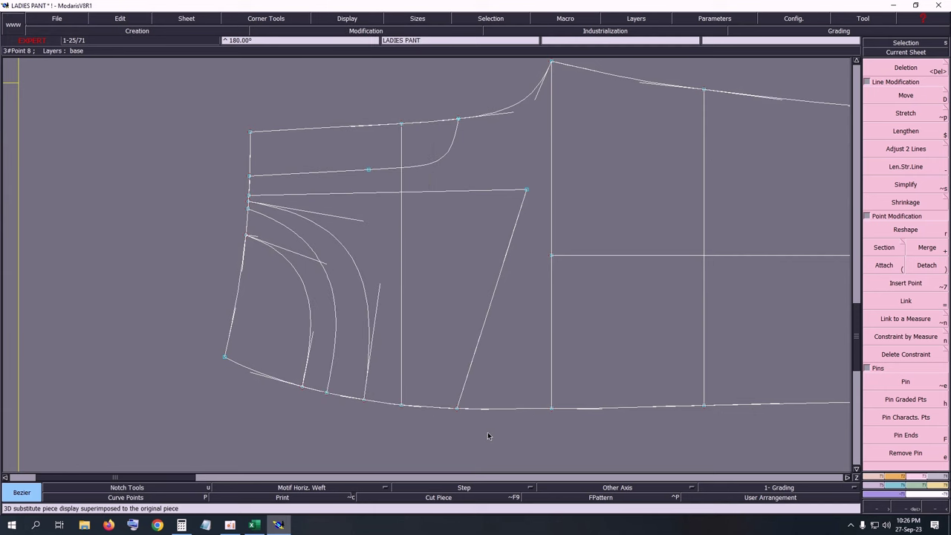
Step: Reshape the pocket bag Bezier line into a curve running smoothly from the 22 cm line's end to the side seam
key("r")
left_click(473, 365)
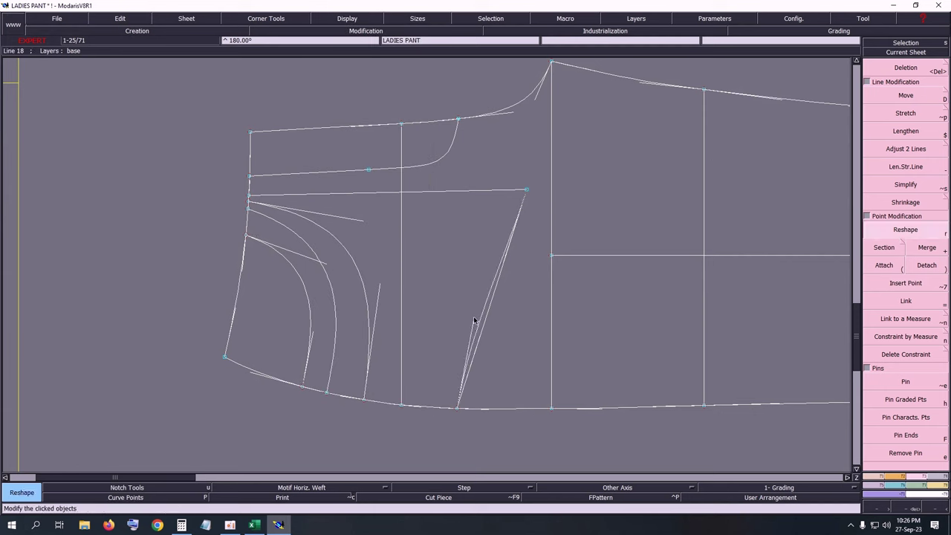
left_click(511, 374)
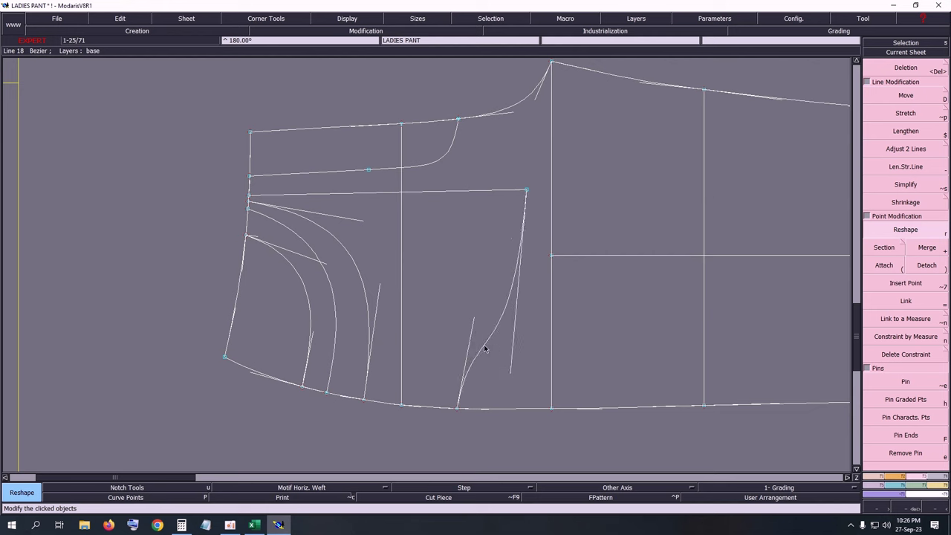
left_click(473, 321)
left_click(470, 357)
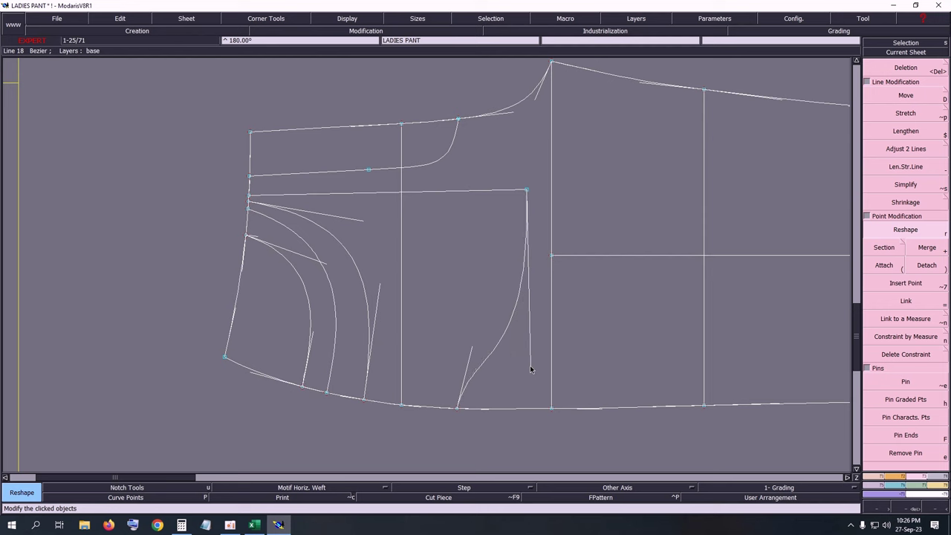
left_click(527, 369)
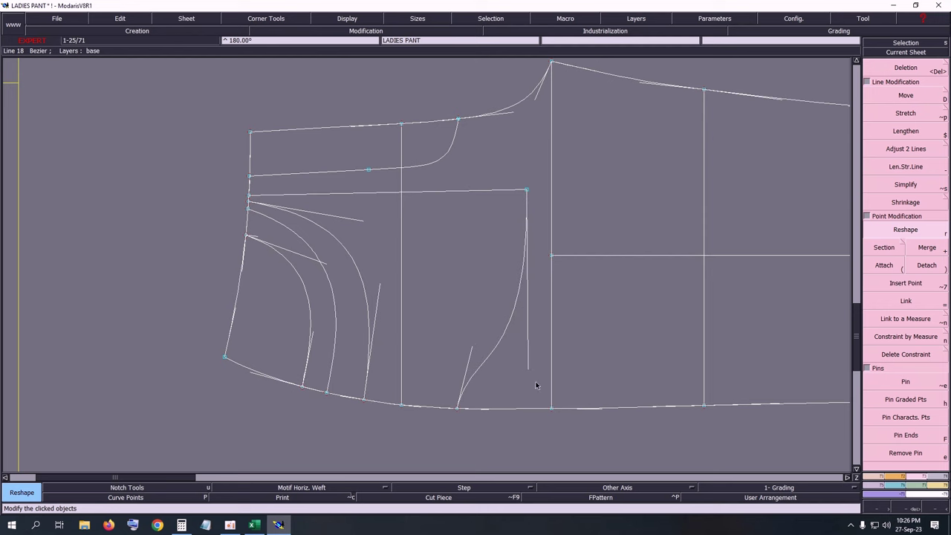
Step: Set Curve with Constraint for symmetries and mirror the pocket bag curve about a symmetry axis placed along the 22 cm line
key("F1")
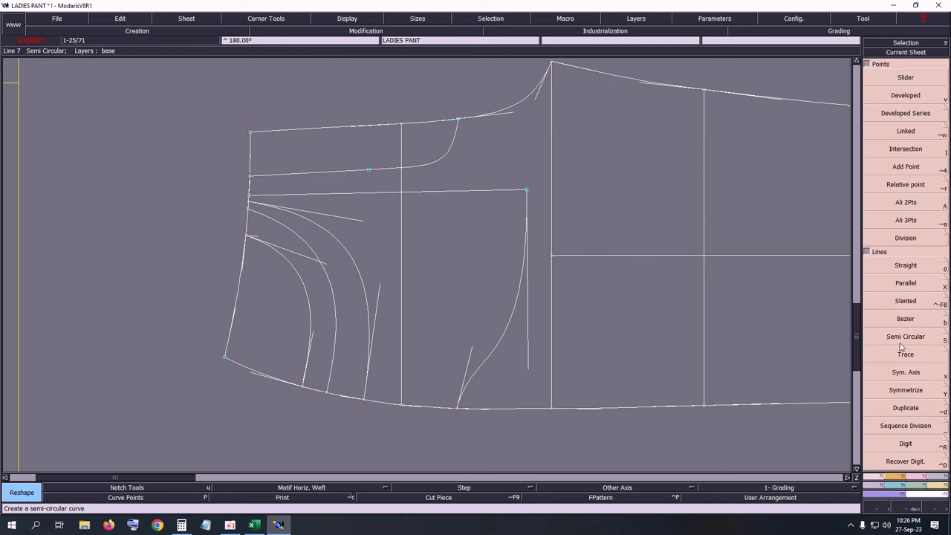
left_click(945, 280)
left_click(56, 31)
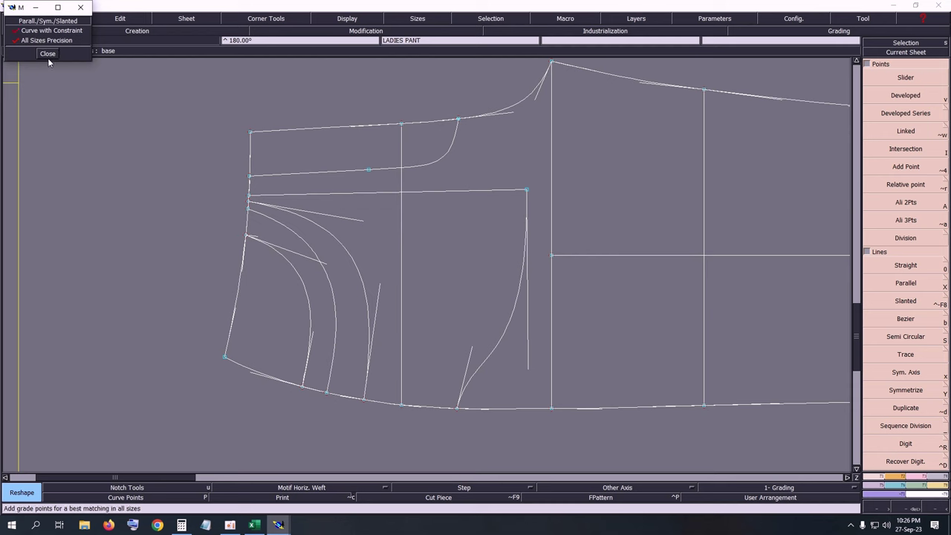
left_click(47, 57)
key("x")
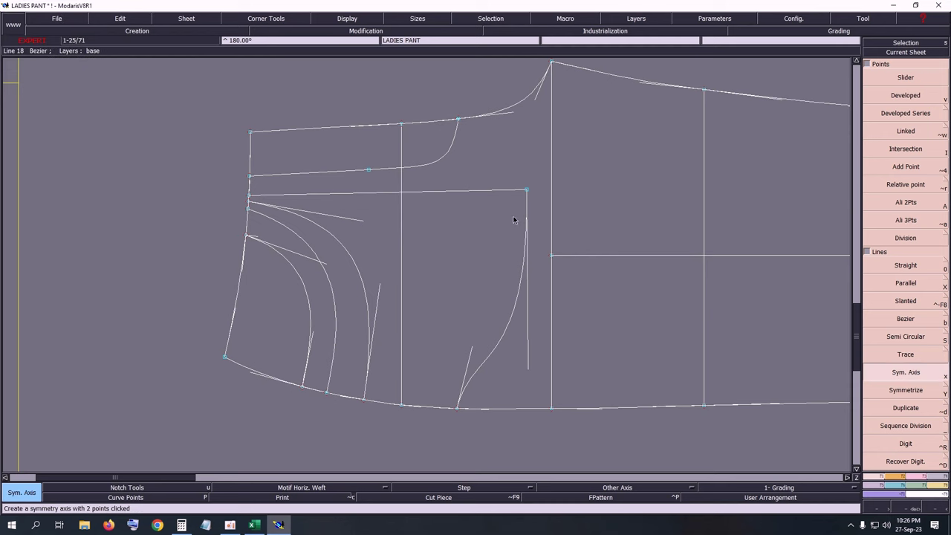
left_click(527, 191)
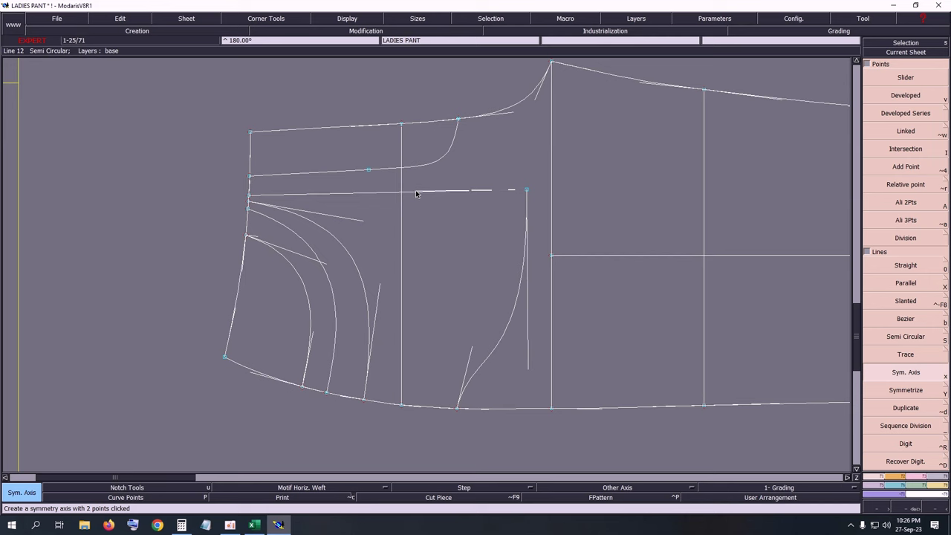
left_click(416, 191)
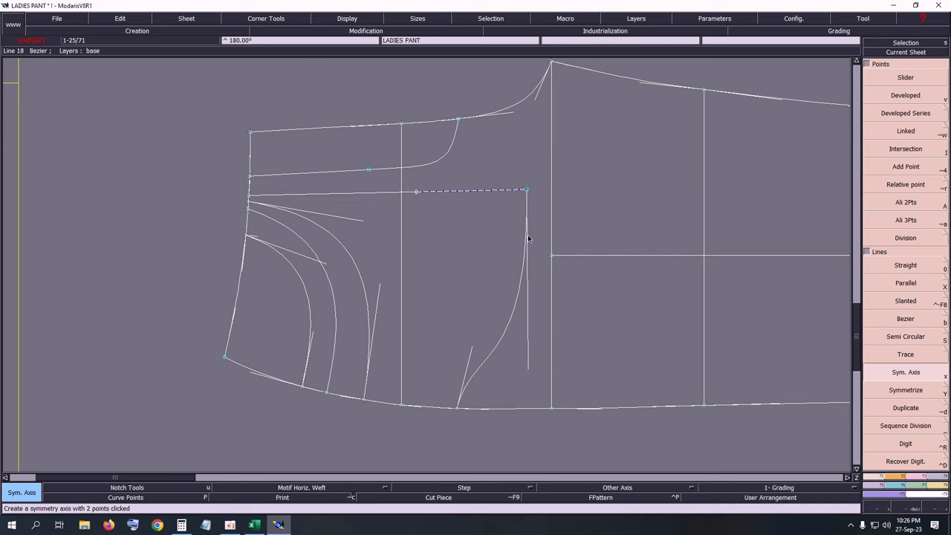
key("y")
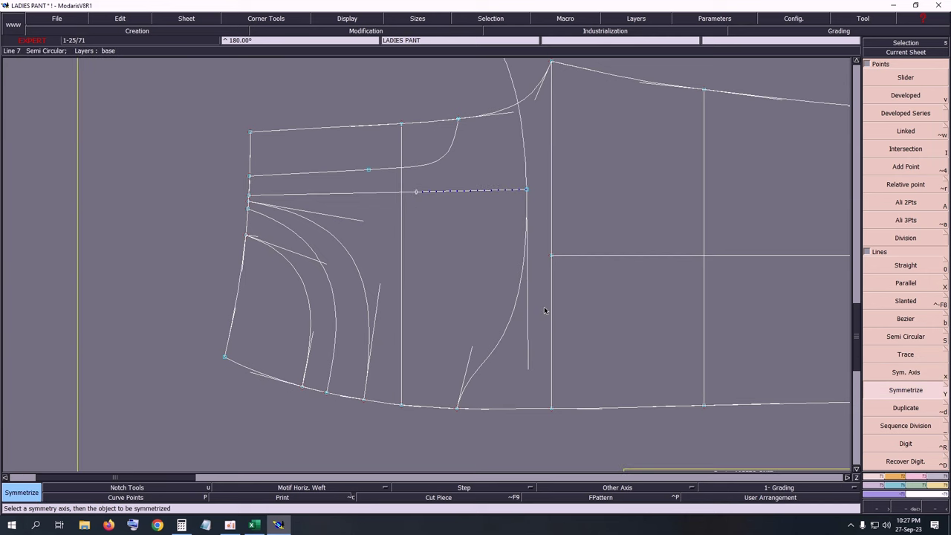
Step: Check how smoothly the pocket bag curve meets its mirrored copy with the handles hidden, and display the handles again
key("Home")
key("Return")
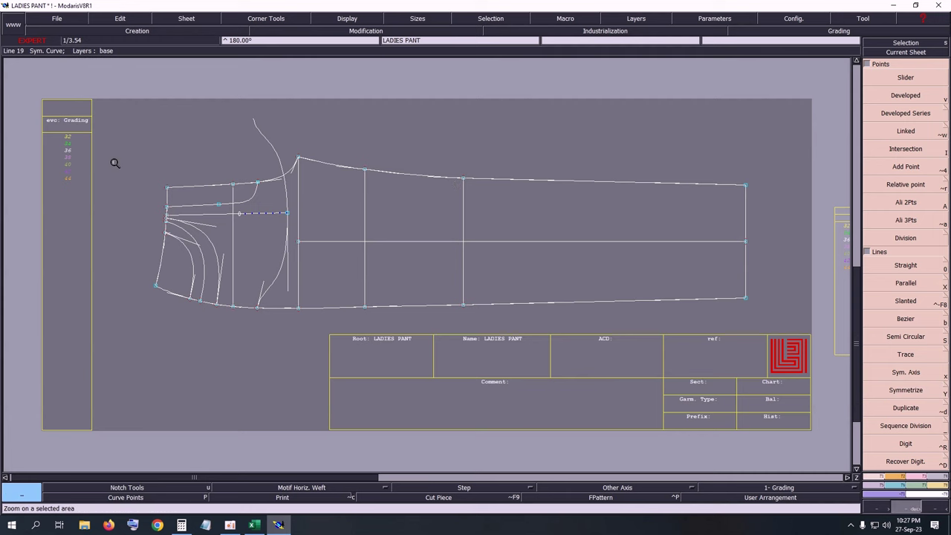
left_click_drag(85, 108, 433, 365)
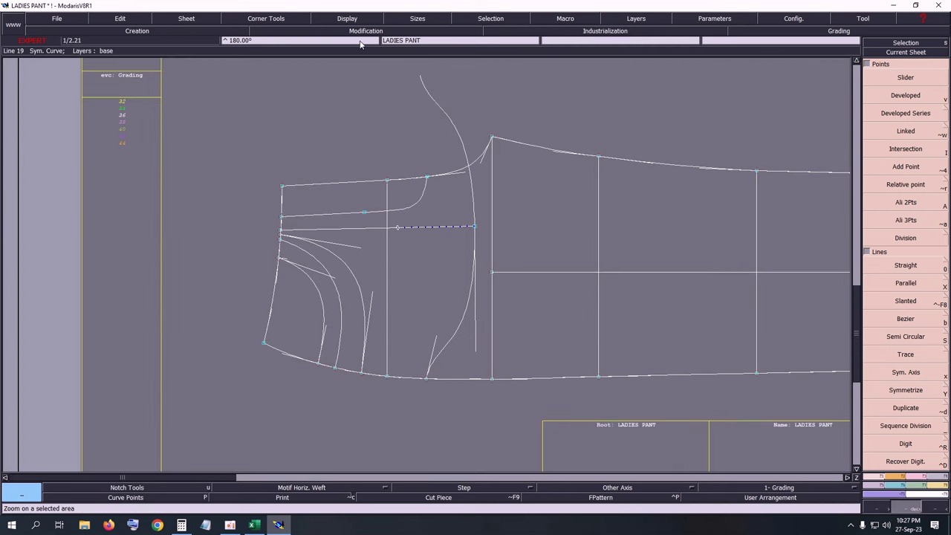
left_click(353, 19)
left_click(338, 217)
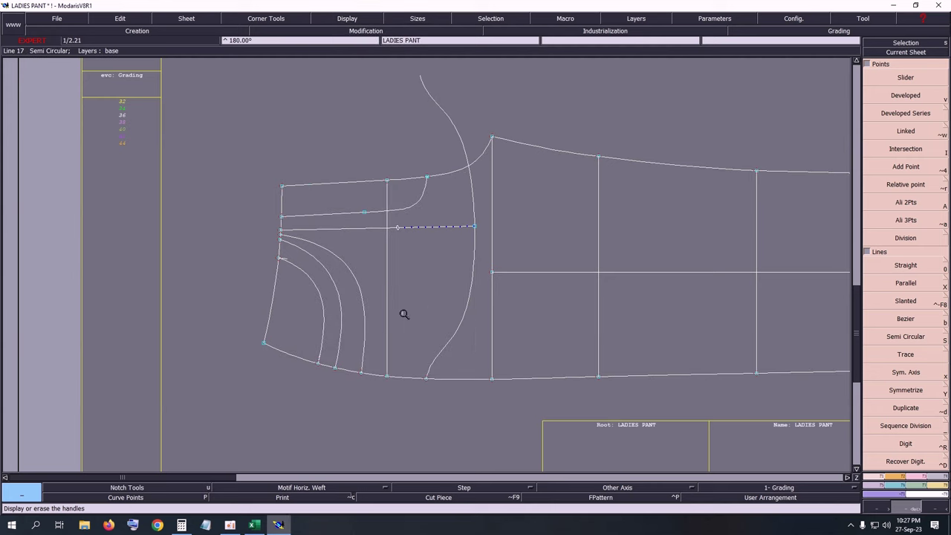
left_click(342, 20)
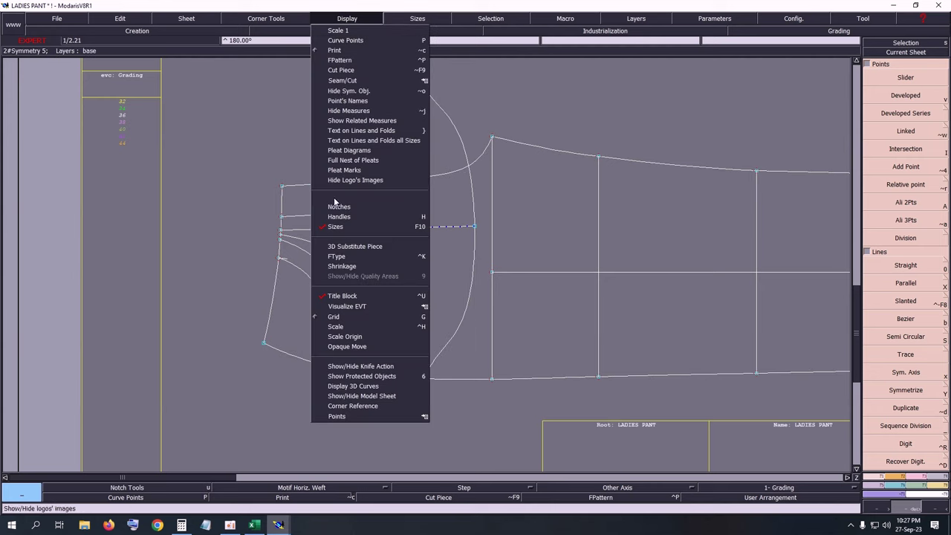
left_click(336, 216)
Step: Fine-tune the pocket bag curve's handle at the 22 cm line's end to smooth its join with the mirrored copy, and hide the handles
key("s")
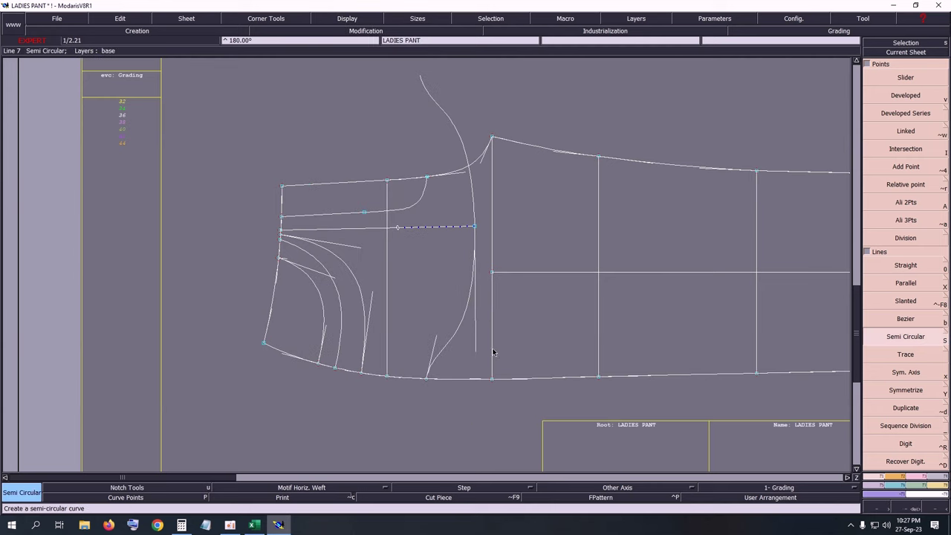
key("r")
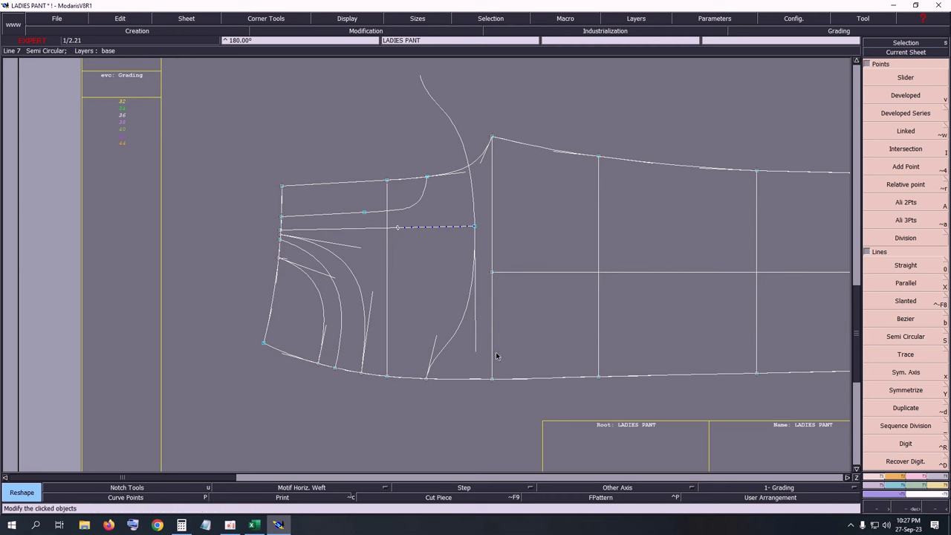
left_click(476, 350)
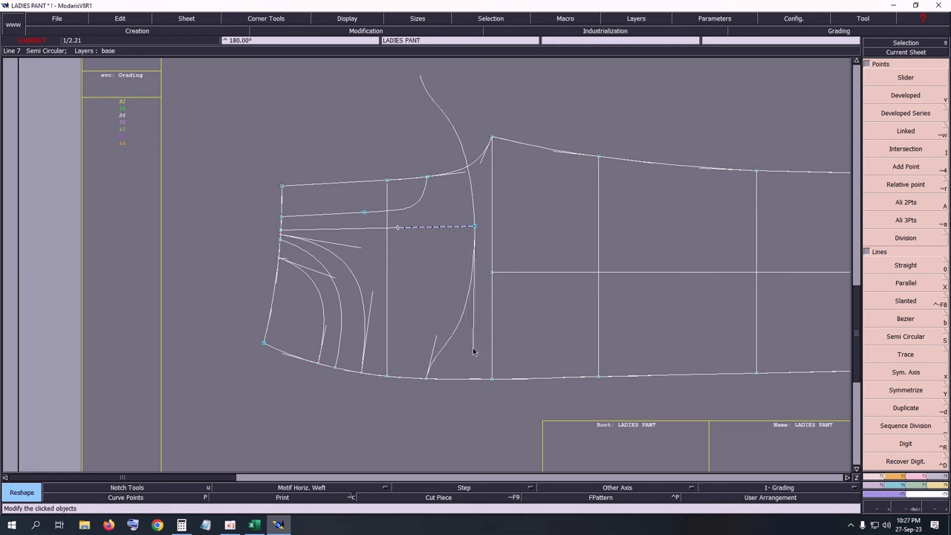
left_click(473, 352)
left_click(471, 354)
left_click(471, 354)
left_click(479, 349)
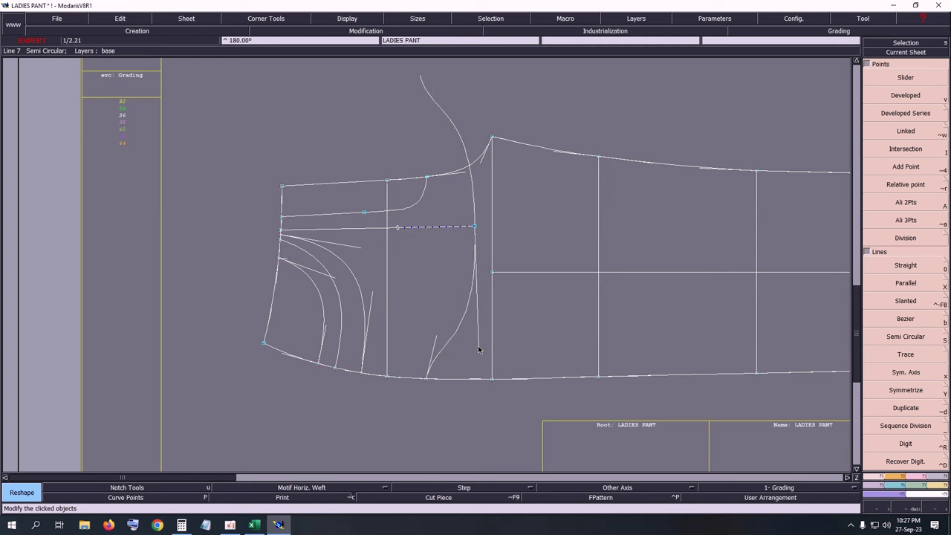
left_click_drag(479, 349, 477, 337)
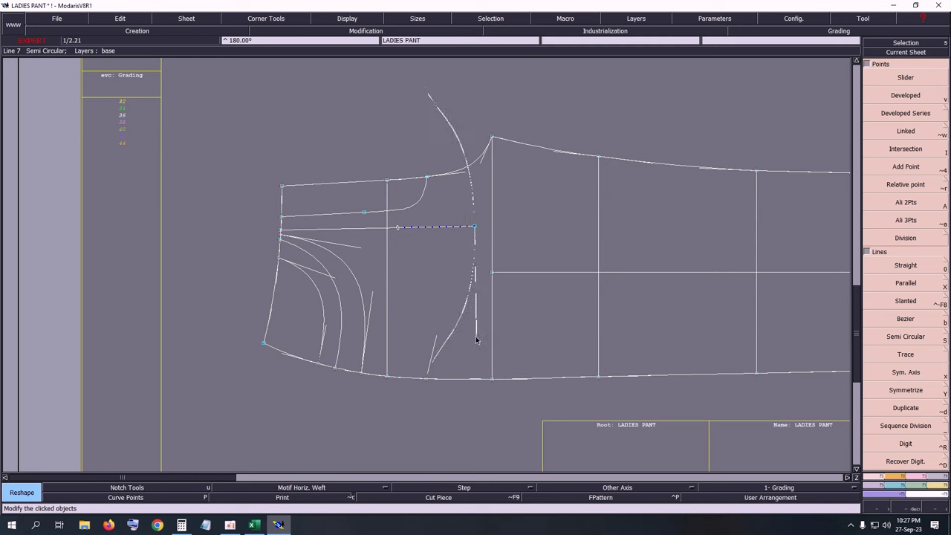
left_click(476, 334)
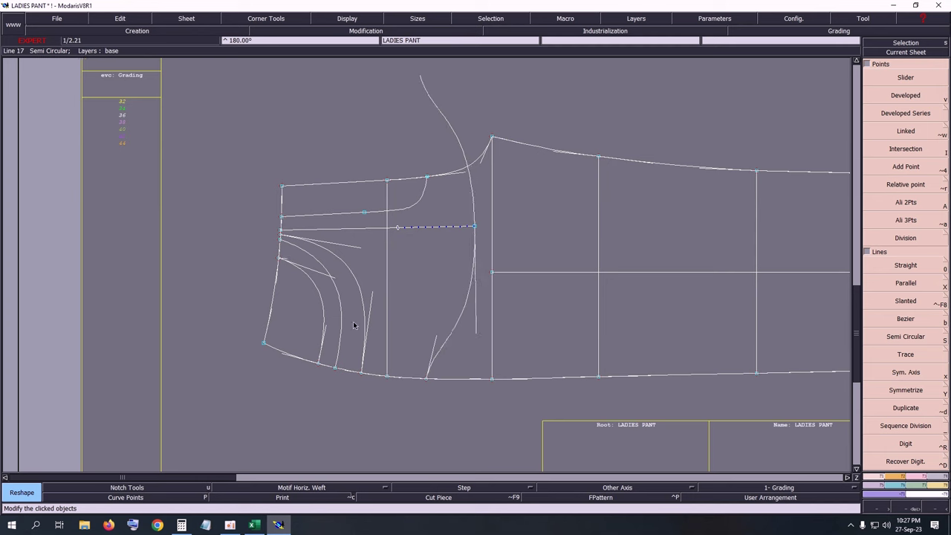
left_click(343, 17)
left_click(351, 221)
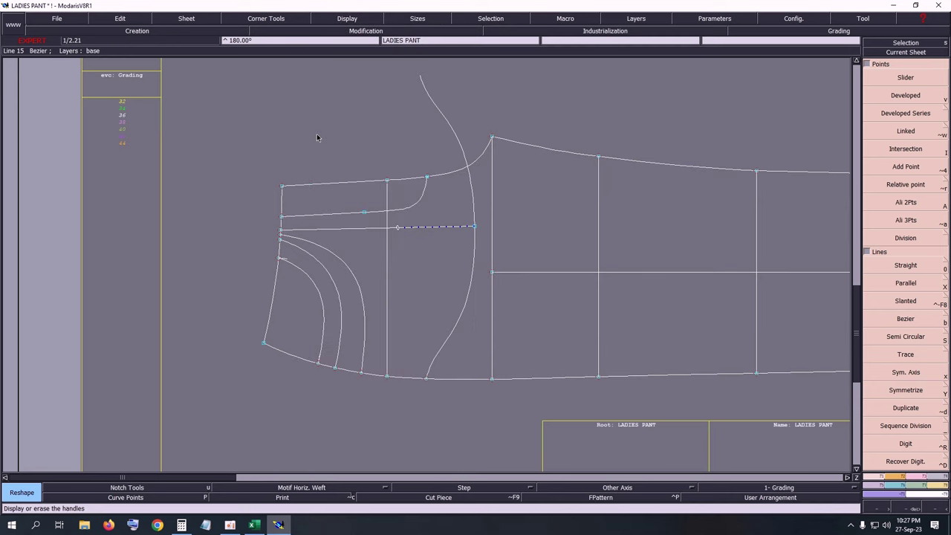
Step: Delete the mirrored pocket bag curve and the symmetry axis with its slider point on the 22 cm line, and display all sheets
key("Delete")
left_click(446, 122)
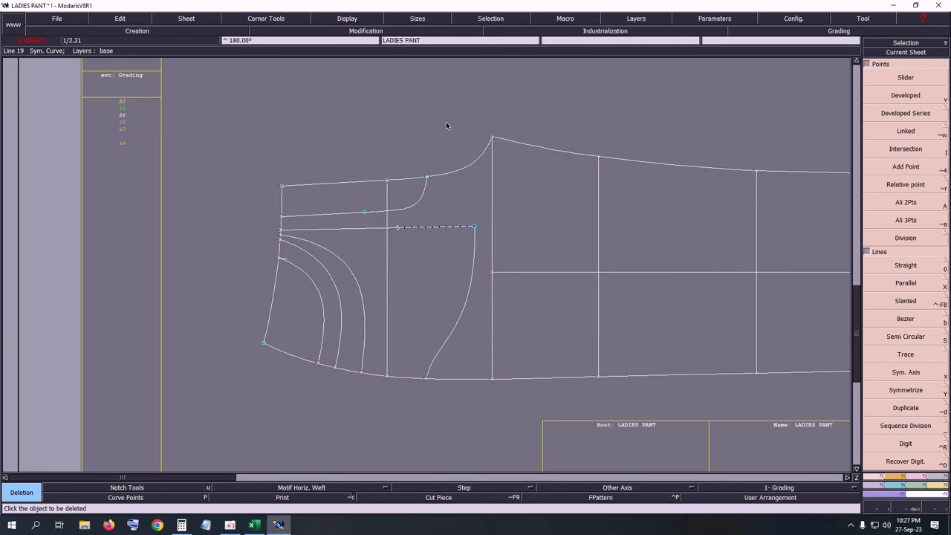
key("BackSpace")
left_click(431, 231)
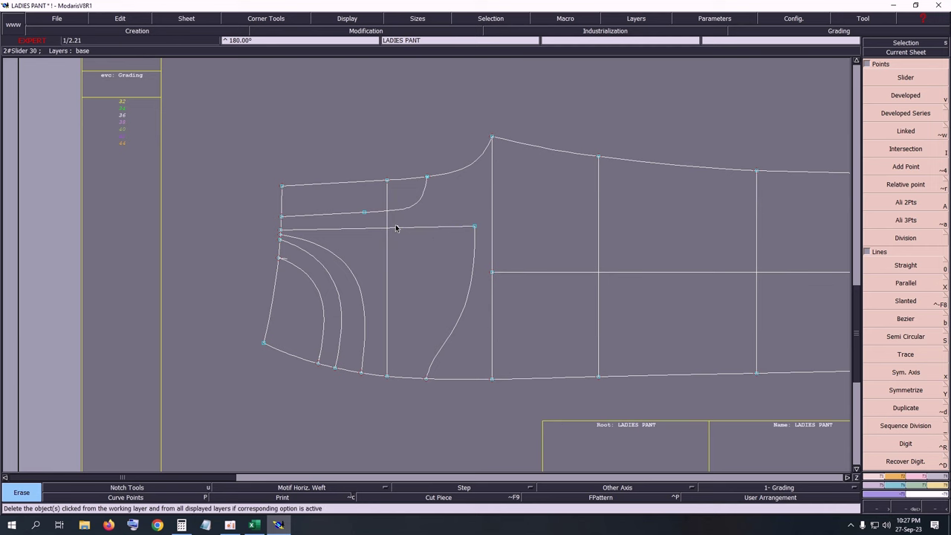
left_click(398, 228)
key("j")
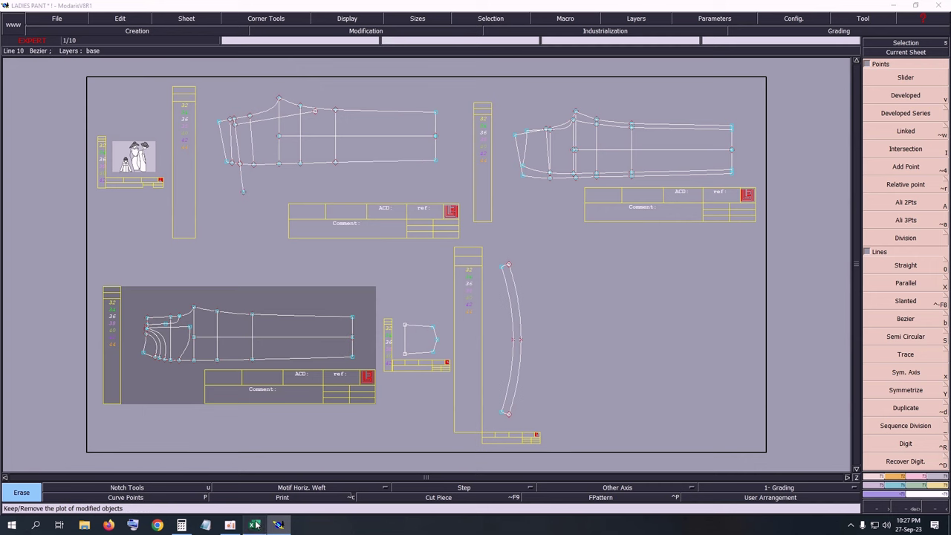
Step: Switch to the Excel size chart and fill the waistband high and 1/2 waistband rows green from label to tolerance
left_click(253, 524)
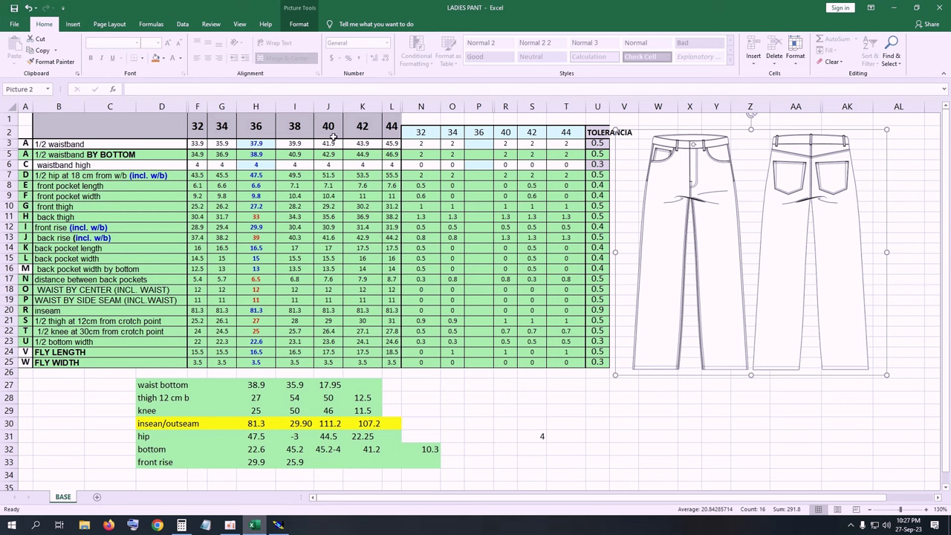
left_click(25, 165)
left_click_drag(25, 164, 598, 164)
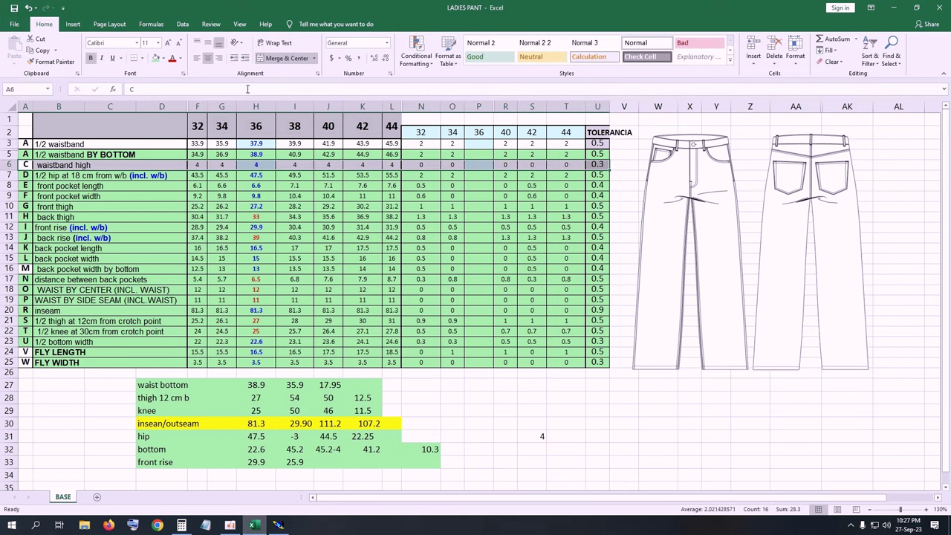
left_click(156, 58)
left_click_drag(38, 145, 590, 143)
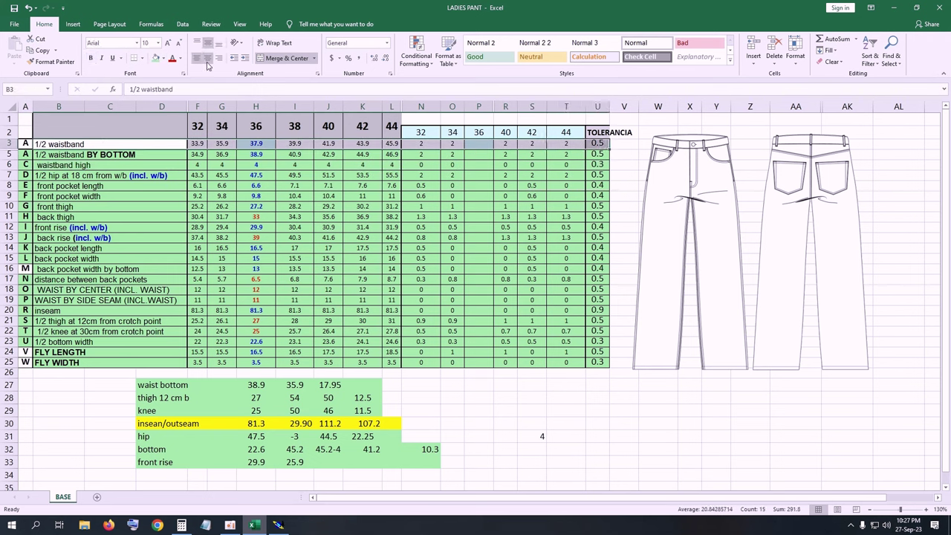
left_click(156, 58)
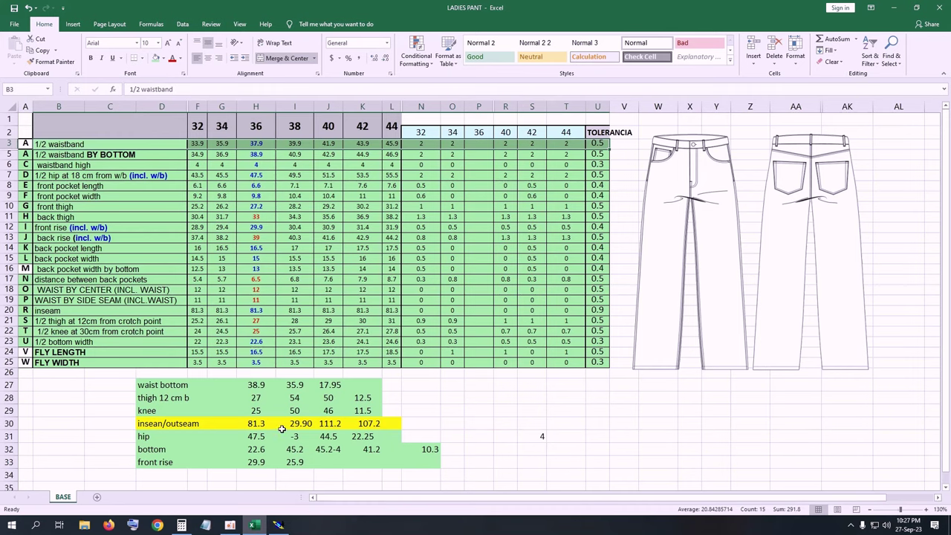
Step: Switch back to Modaris, save the LADIES PANT model past the warnings, and accept the current access path directories
left_click(282, 524)
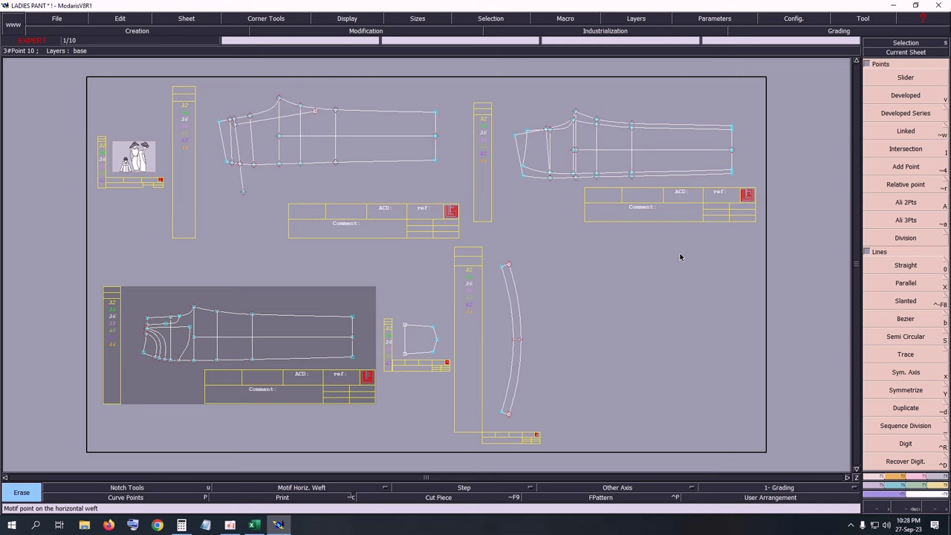
key("ctrl+s")
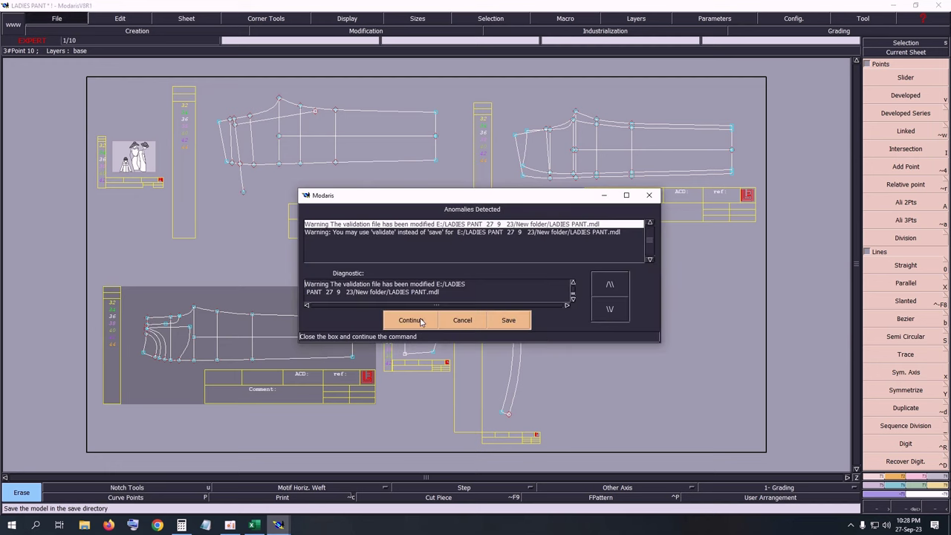
left_click(411, 321)
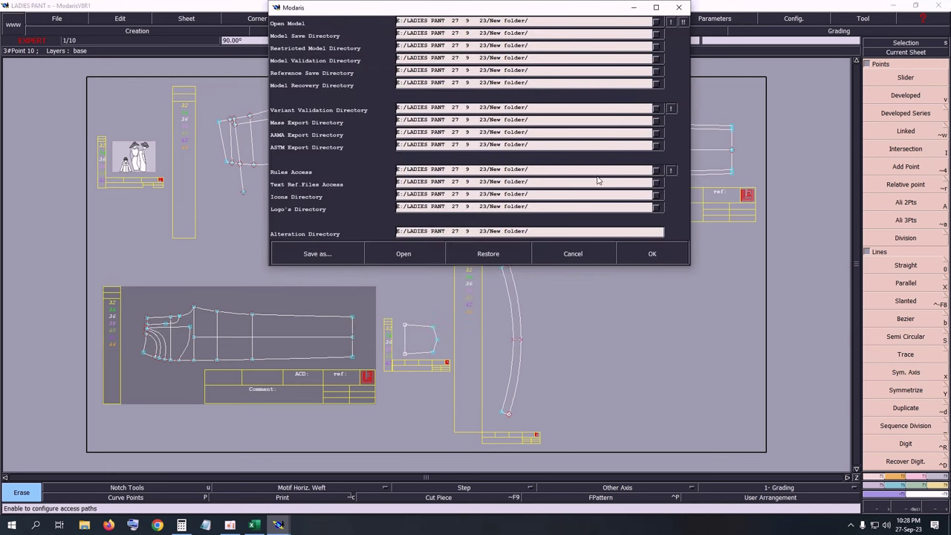
left_click(652, 254)
Step: Save the LADIES PANT model in the save directory twice more, writing the anomaly report to a log on the last save
key("ctrl+s")
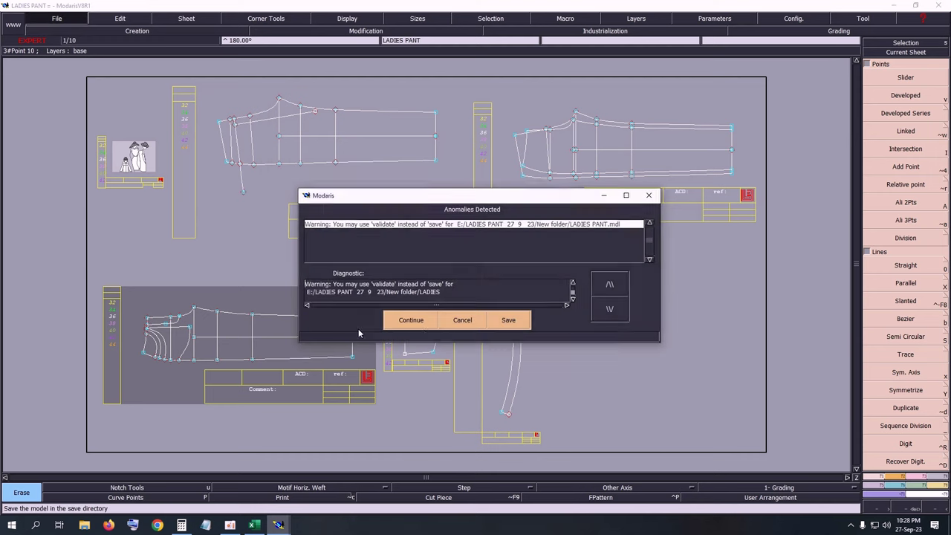
left_click(415, 324)
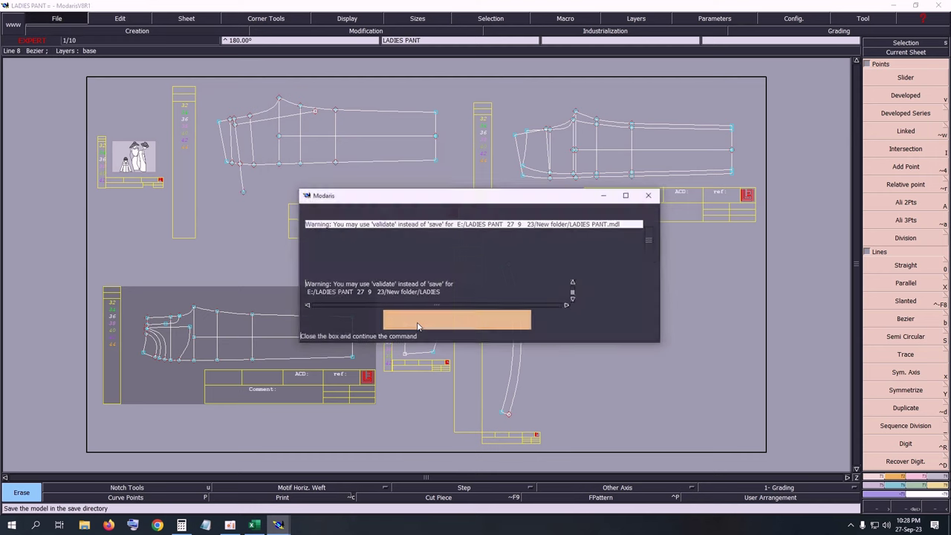
left_click(418, 327)
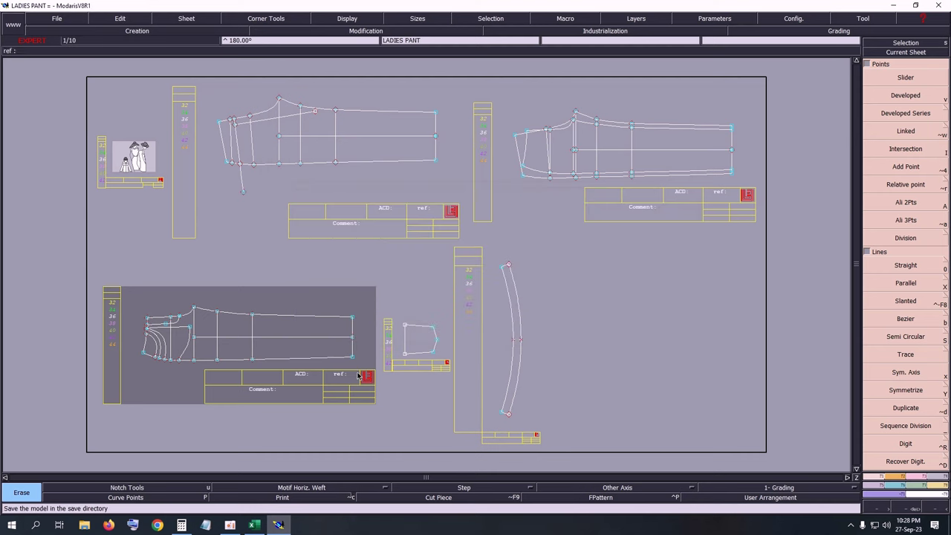
key("ctrl+s")
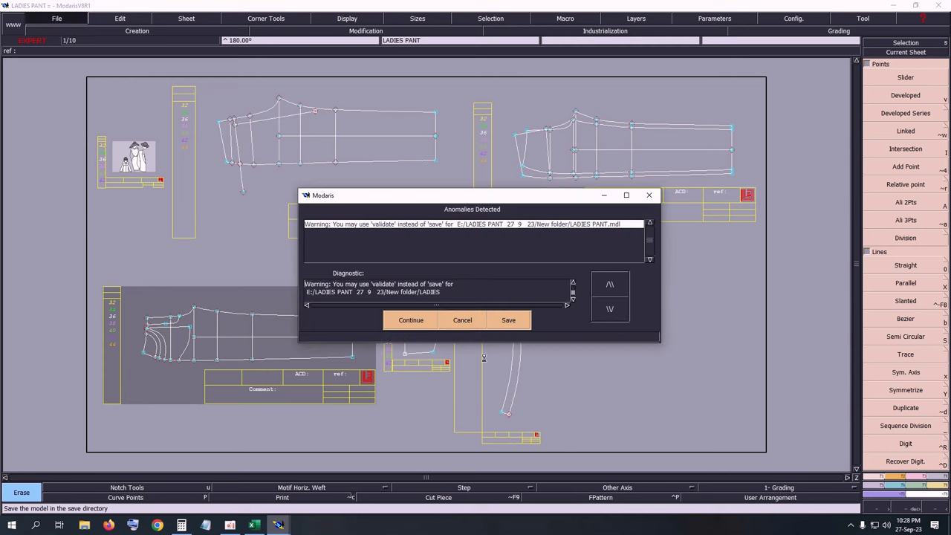
left_click(508, 320)
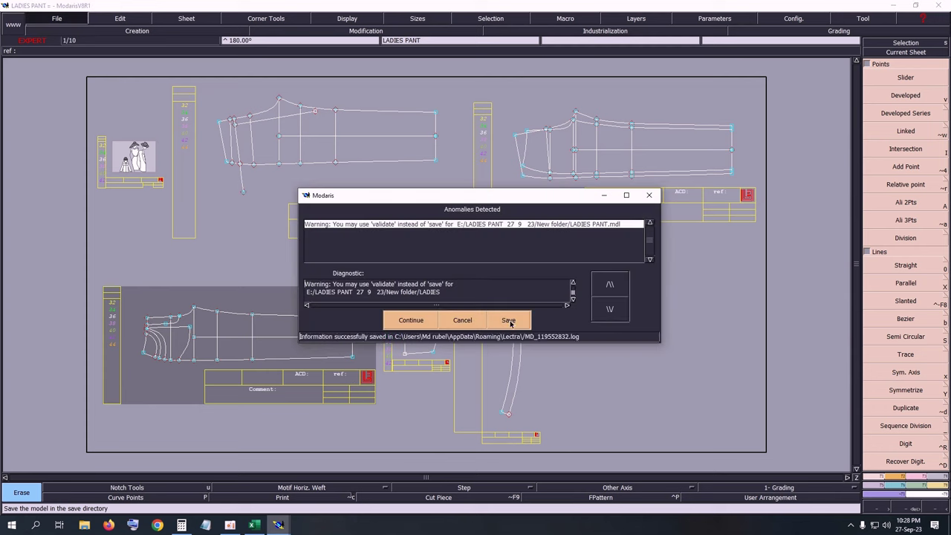
left_click(404, 321)
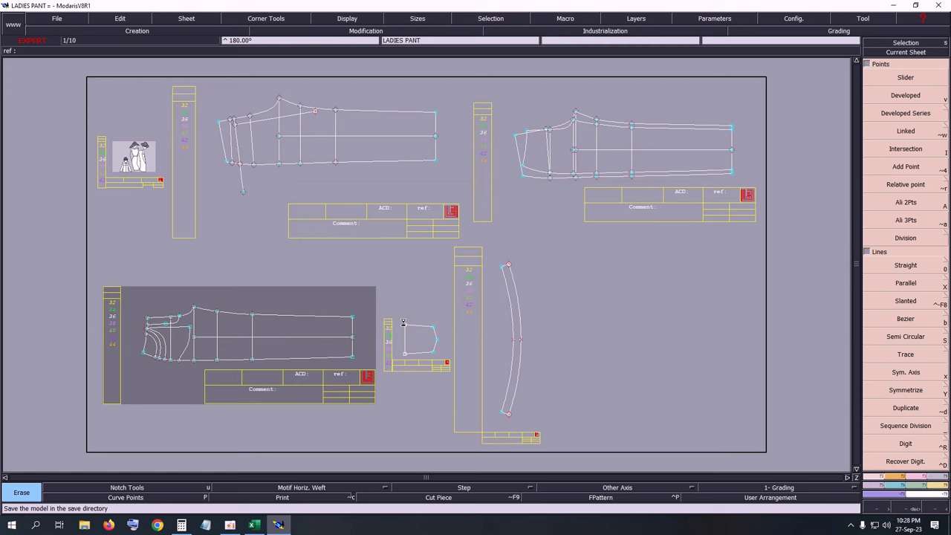